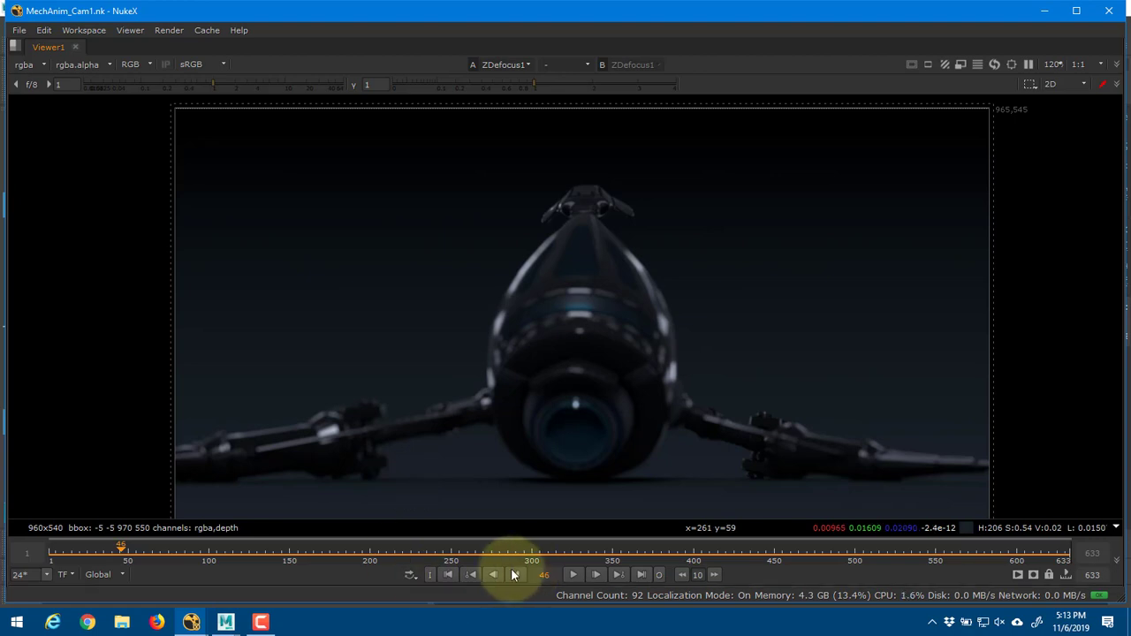
- Play the rendered mech animation from the first frame, stop it and close NukeX to return to Maya
click(448, 574)
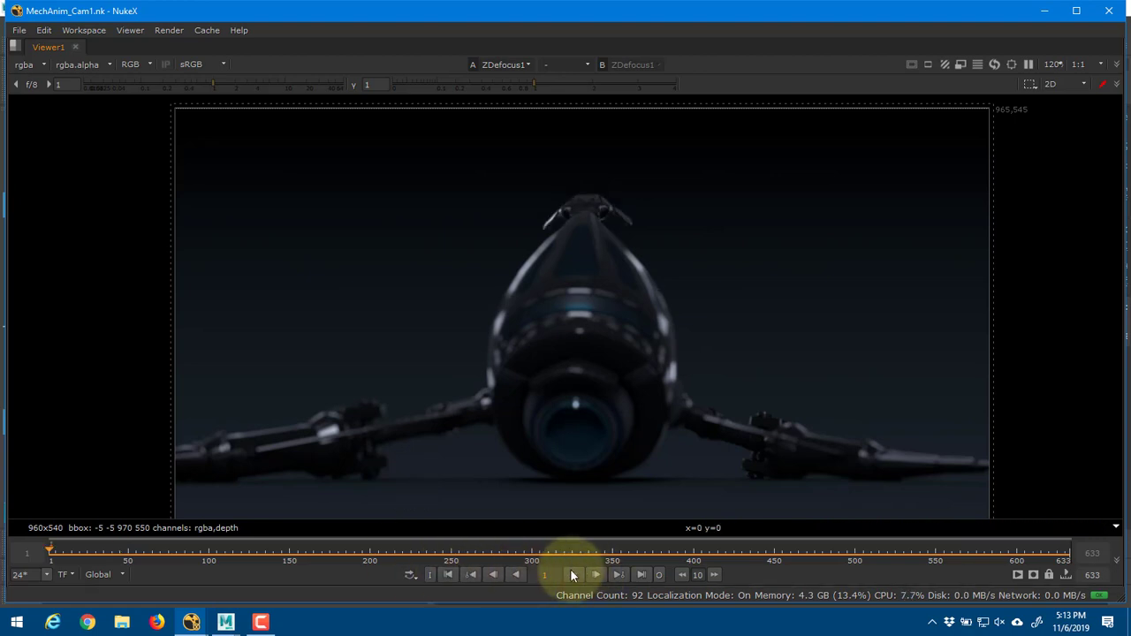
click(572, 575)
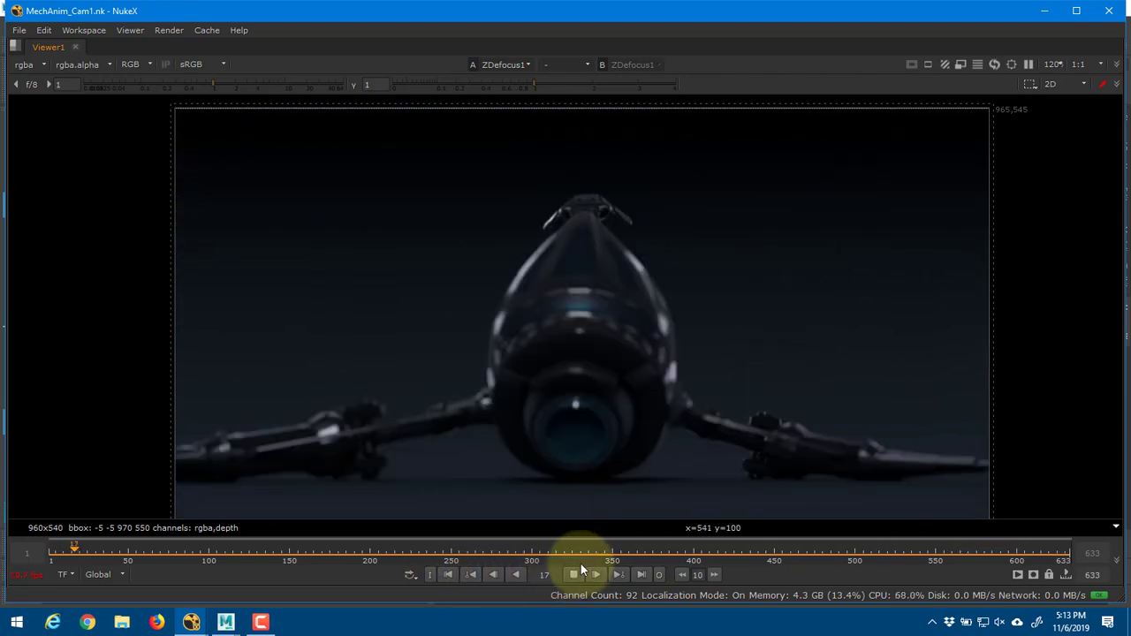
click(574, 575)
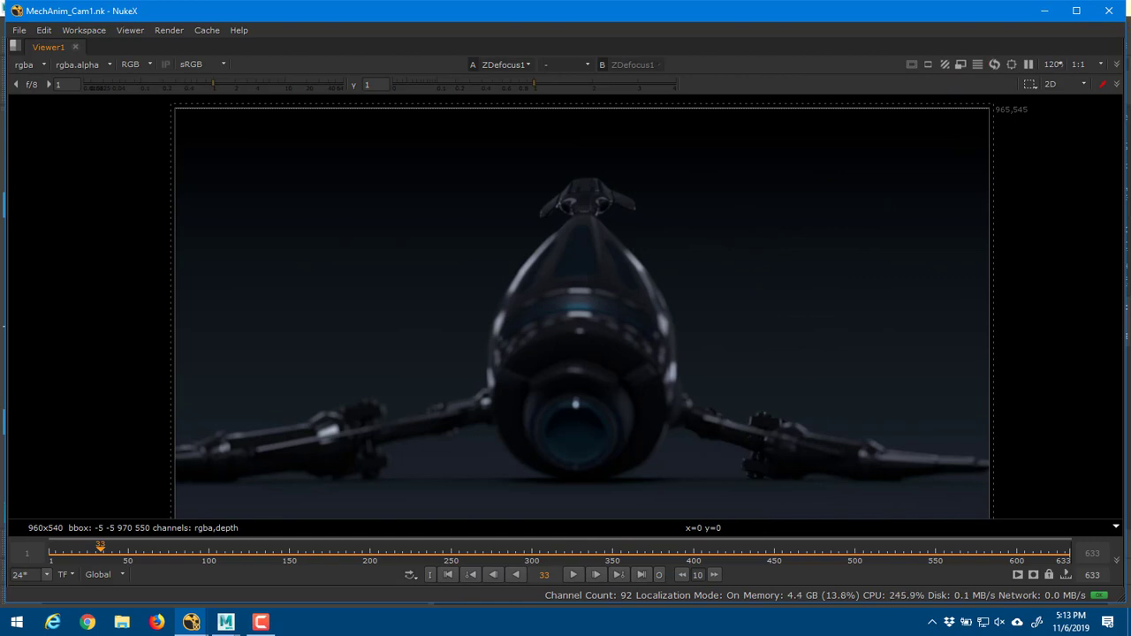
click(1105, 12)
- Frame the mech's left tail flipper and test the rotation of its joint
mouse_move(680, 312)
alt+mouse_down()
mouse_move(520, 299)
mouse_move(661, 312)
alt+mouse_up()
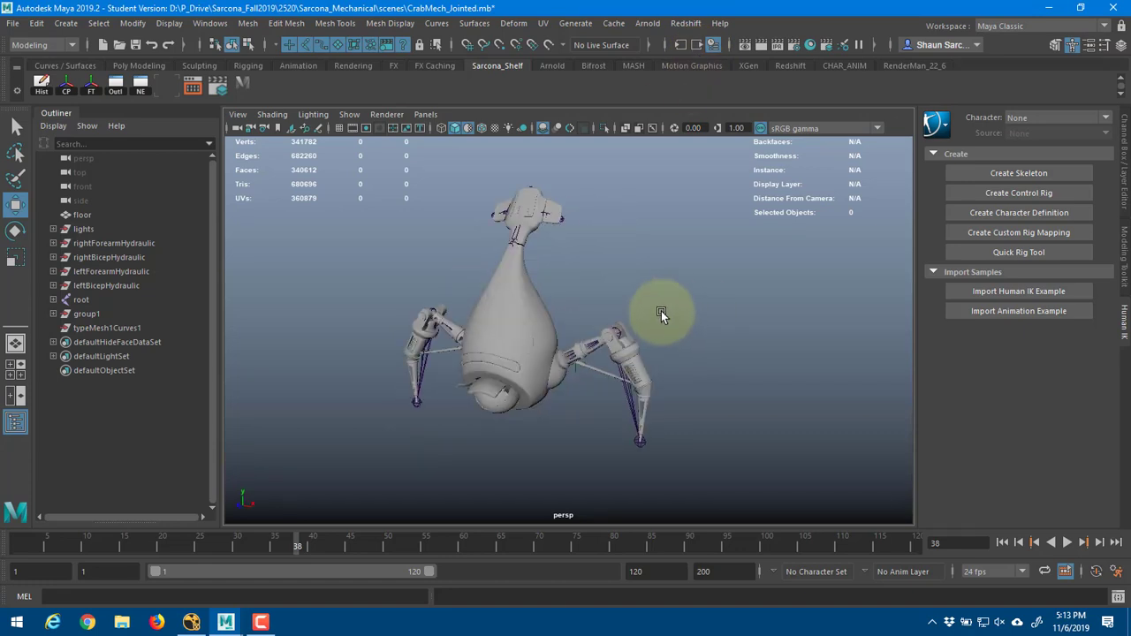
click(549, 223)
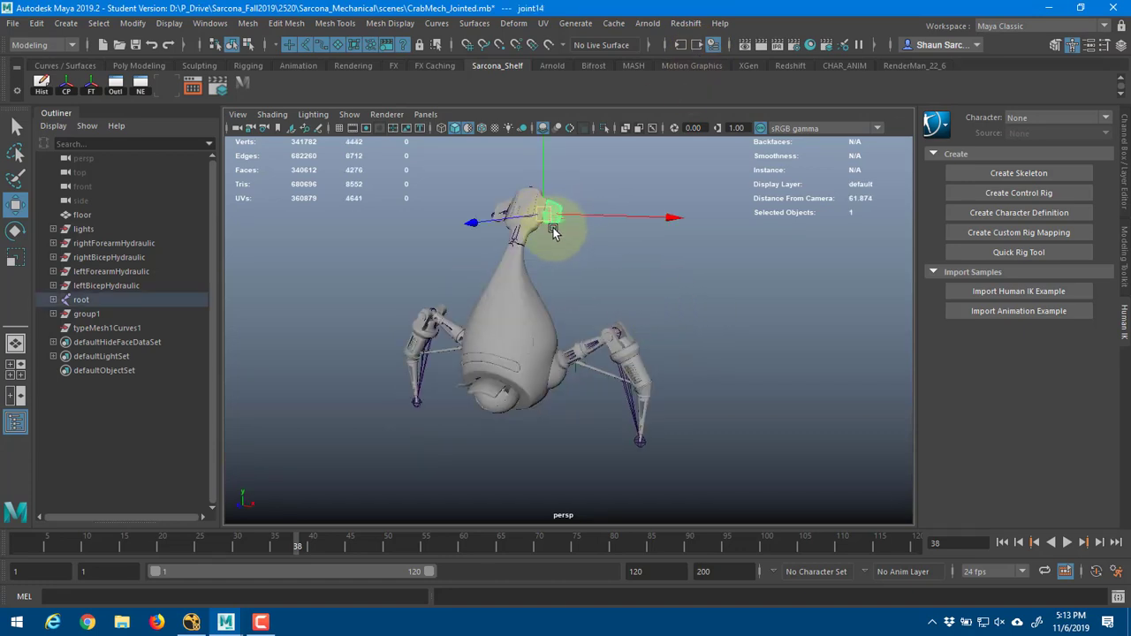
key(f)
alt+drag(552, 320, 590, 336)
alt+middle_drag(590, 336, 635, 327)
alt+right_drag(635, 327, 840, 324)
scroll(702, 348, up, 3)
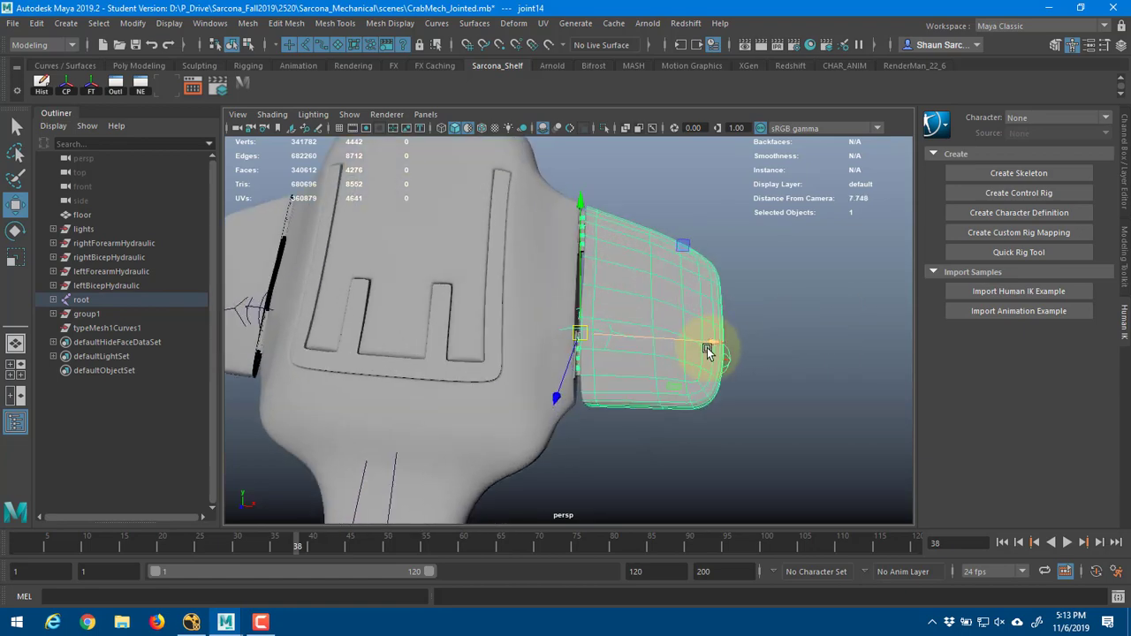
key(e)
drag(651, 313, 592, 365)
click(797, 347)
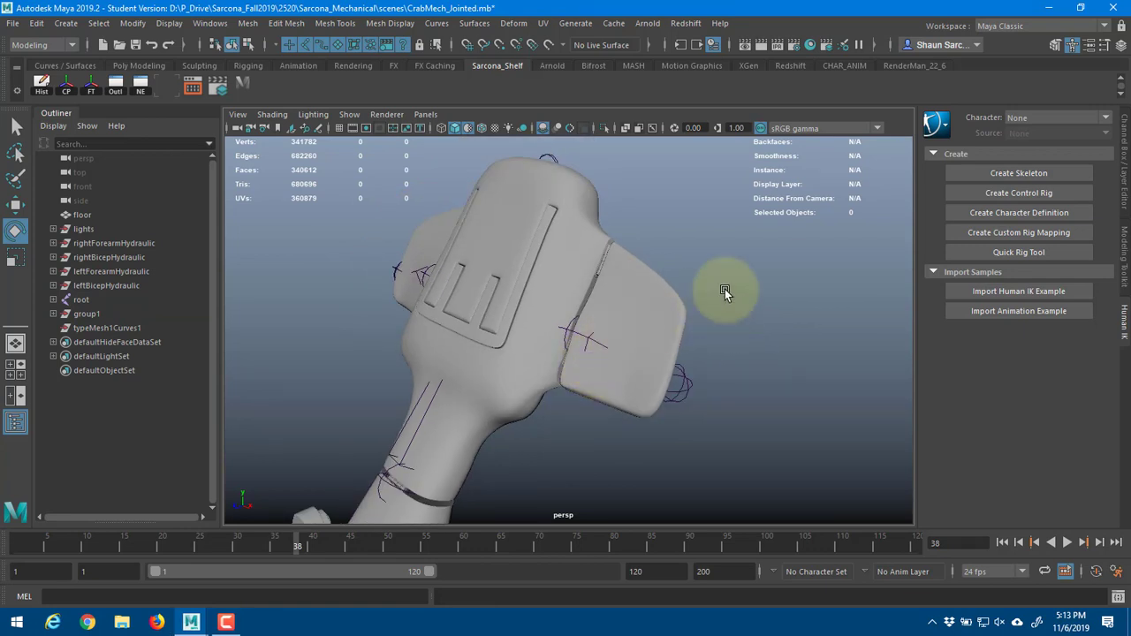
- Unparent the leftTailFlipper group from joint14 so it sits outside the root hierarchy
alt+drag(349, 343, 775, 351)
click(645, 372)
click(416, 288)
click(641, 286)
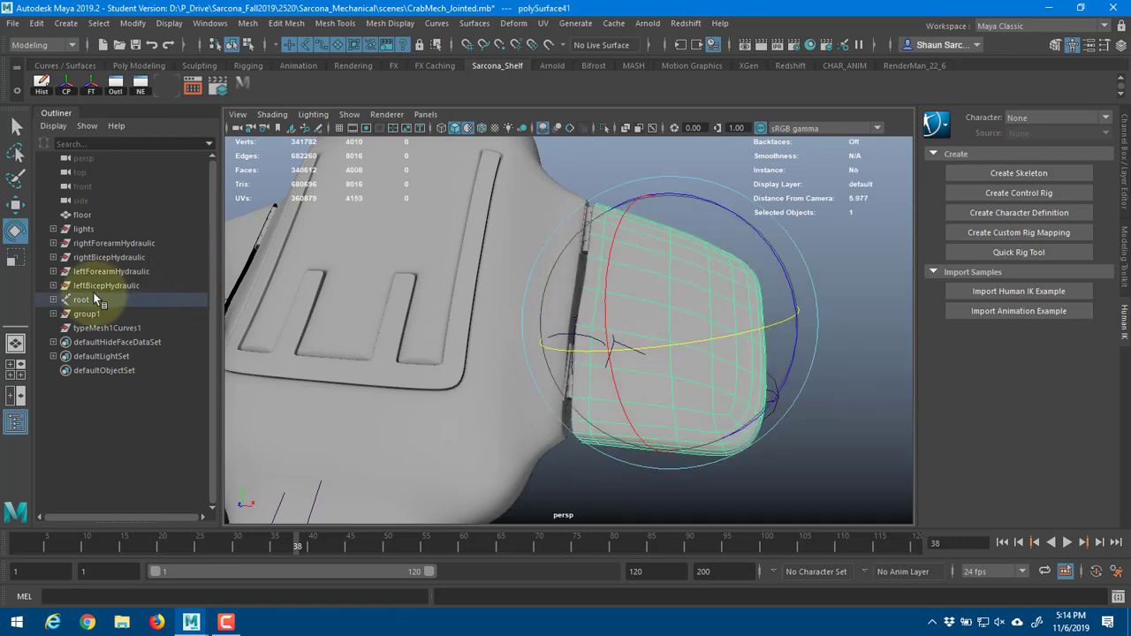
key(f)
click(107, 204)
drag(108, 204, 147, 221)
- Unparent the rightTailFlipper group from joint16
alt+drag(511, 279, 654, 300)
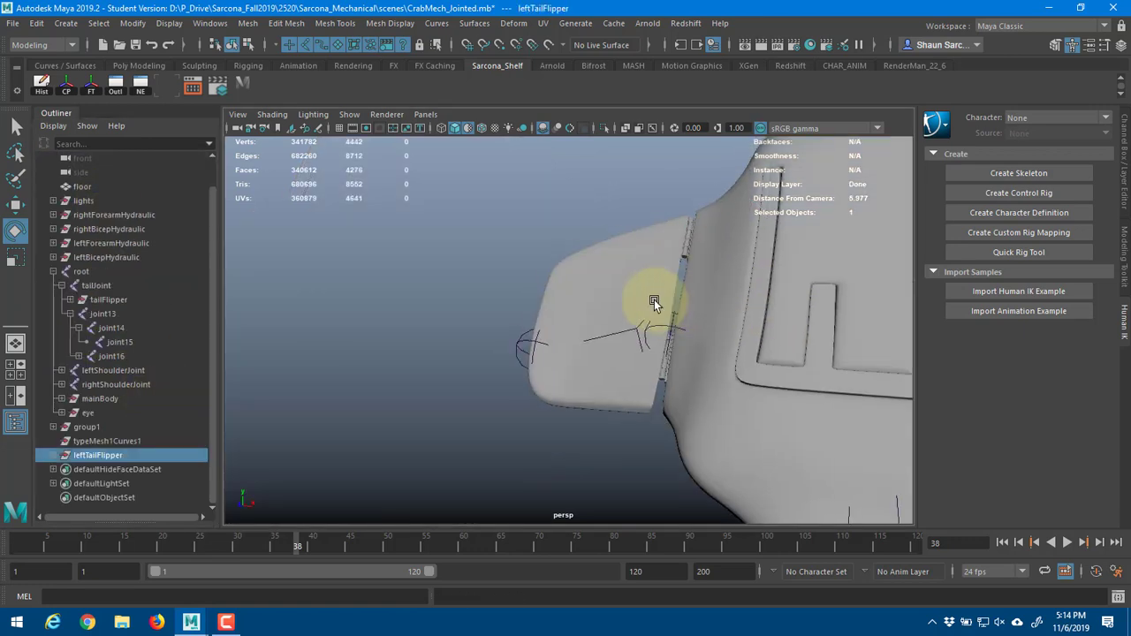
click(593, 284)
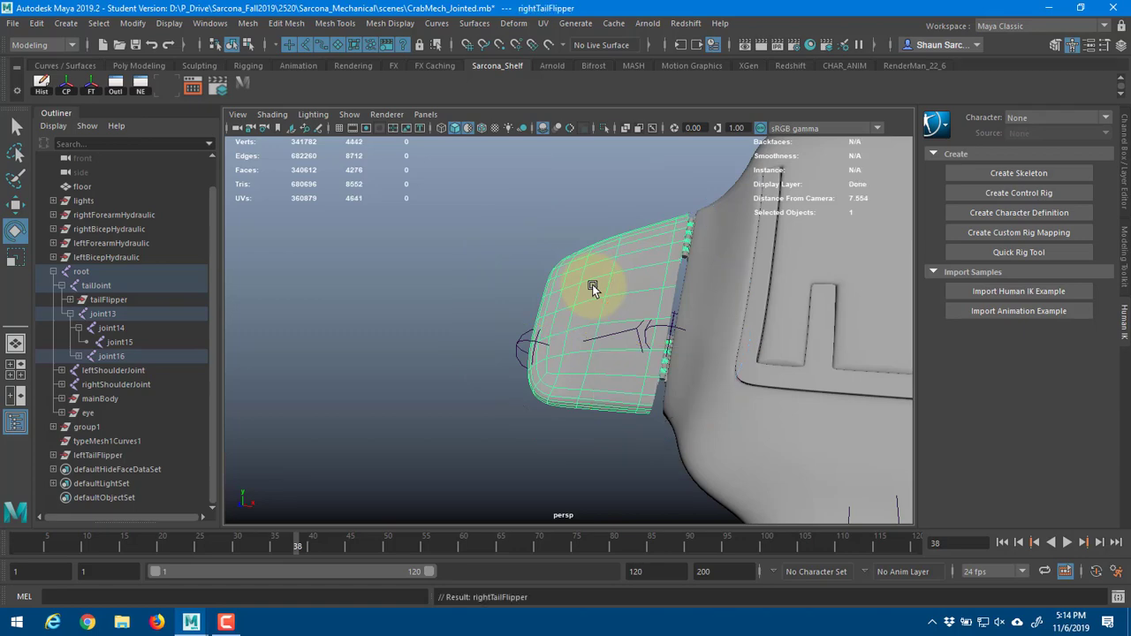
key(shift+p)
- In wireframe display, delete the two old flipper joints, joint16 and joint14, including their child joints
click(626, 334)
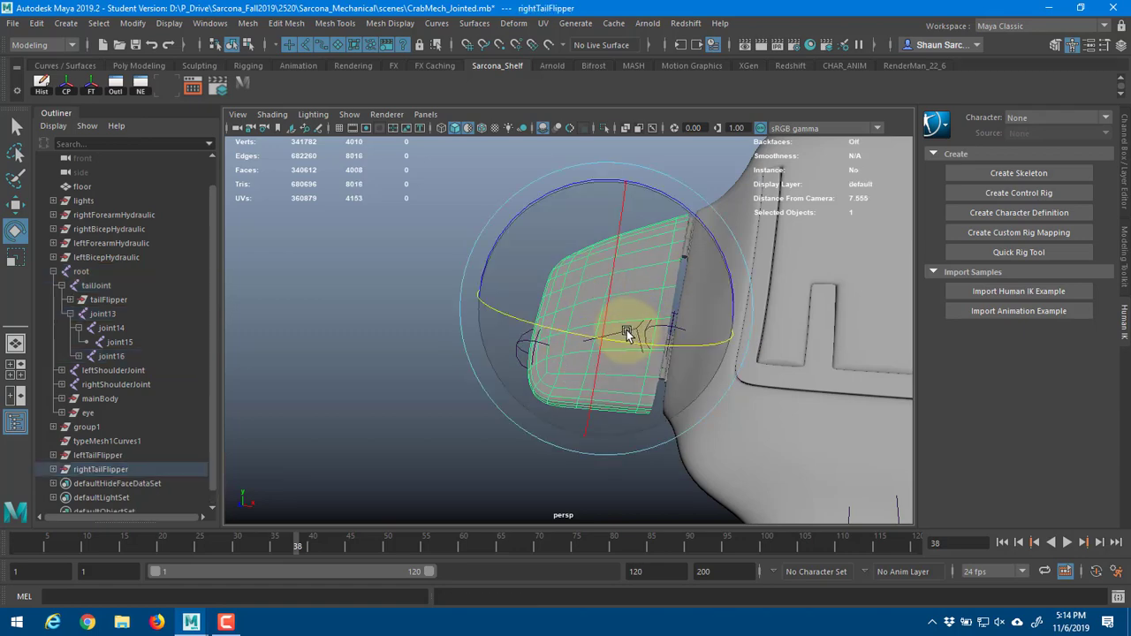
alt+middle_drag(626, 332, 558, 328)
key(q)
click(535, 333)
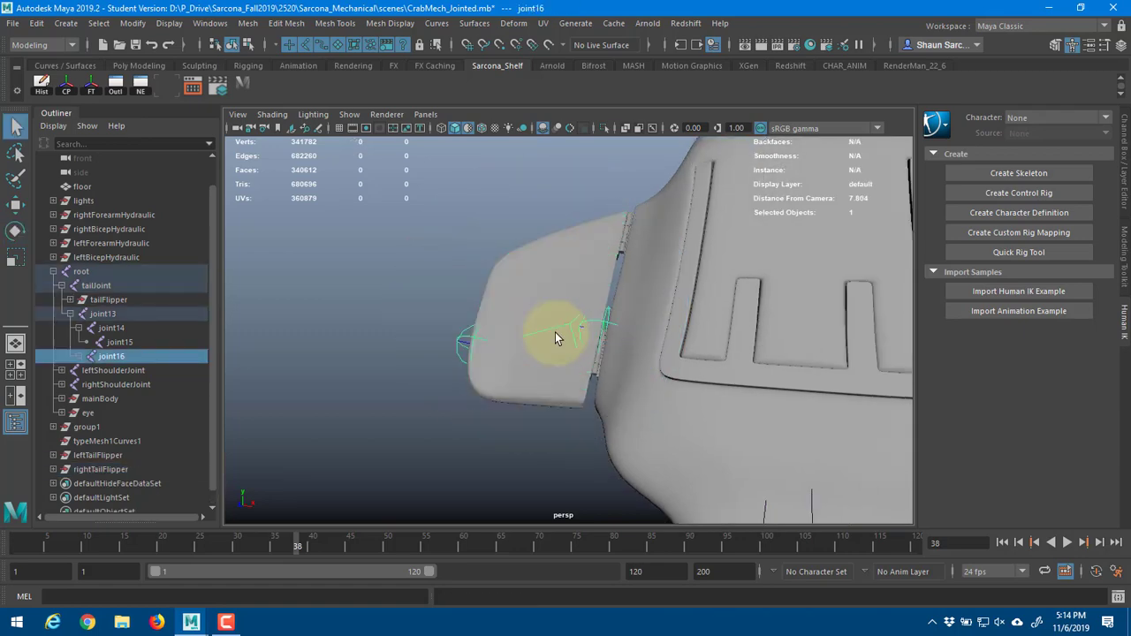
key(4)
key(Delete)
alt+drag(731, 306, 621, 361)
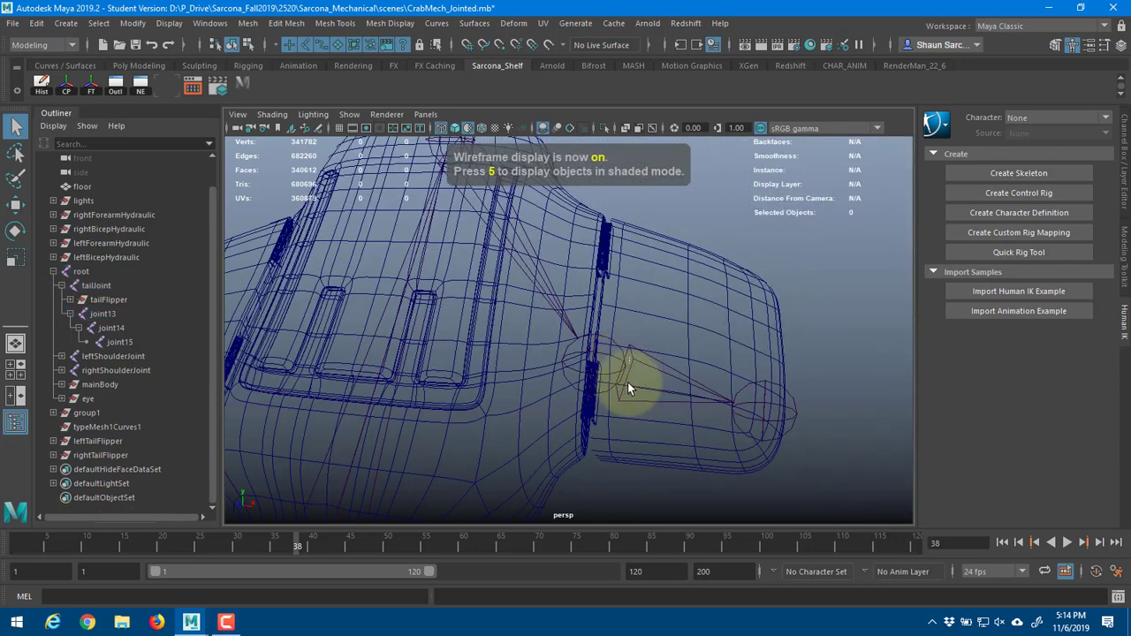
click(628, 386)
key(Delete)
- Delete the old joint13 beneath tailJoint
alt+drag(662, 269, 636, 171)
click(599, 157)
alt+drag(604, 247, 651, 126)
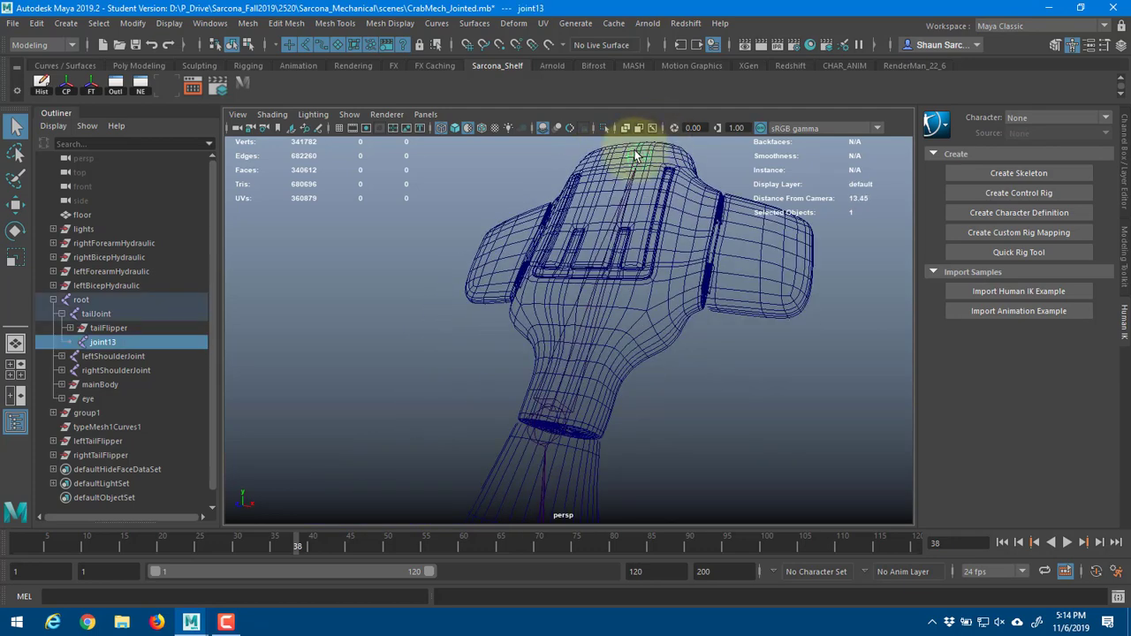
key(Delete)
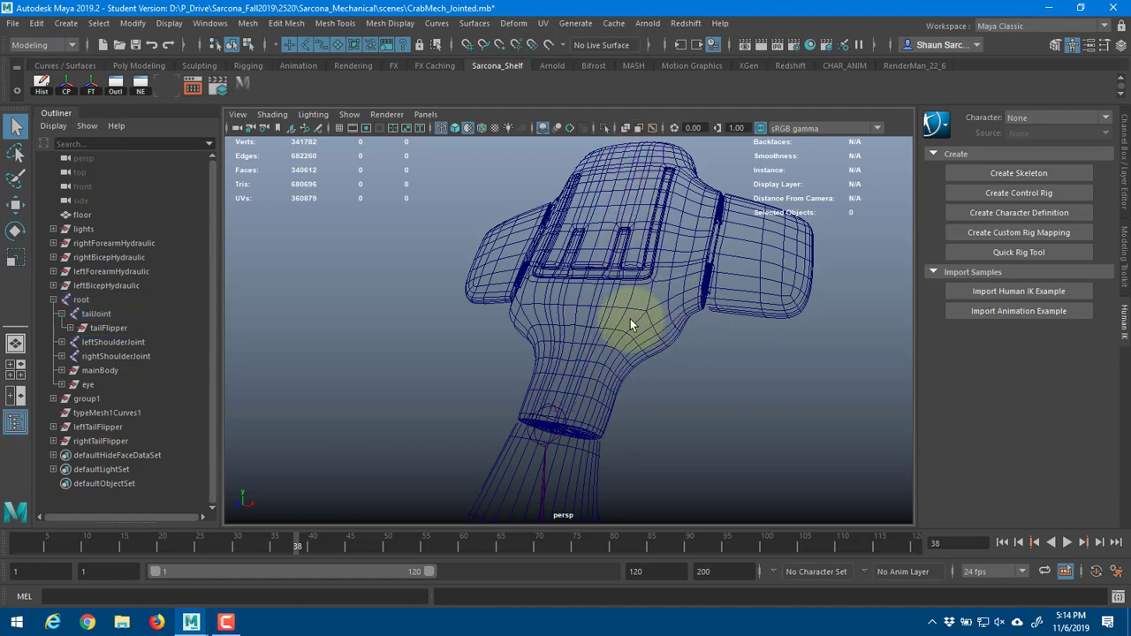
- Isolate the lower hinge pin mesh of the left tail flipper and display it shaded
mouse_move(630, 320)
alt+mouse_down()
mouse_move(588, 349)
mouse_move(642, 337)
alt+mouse_up()
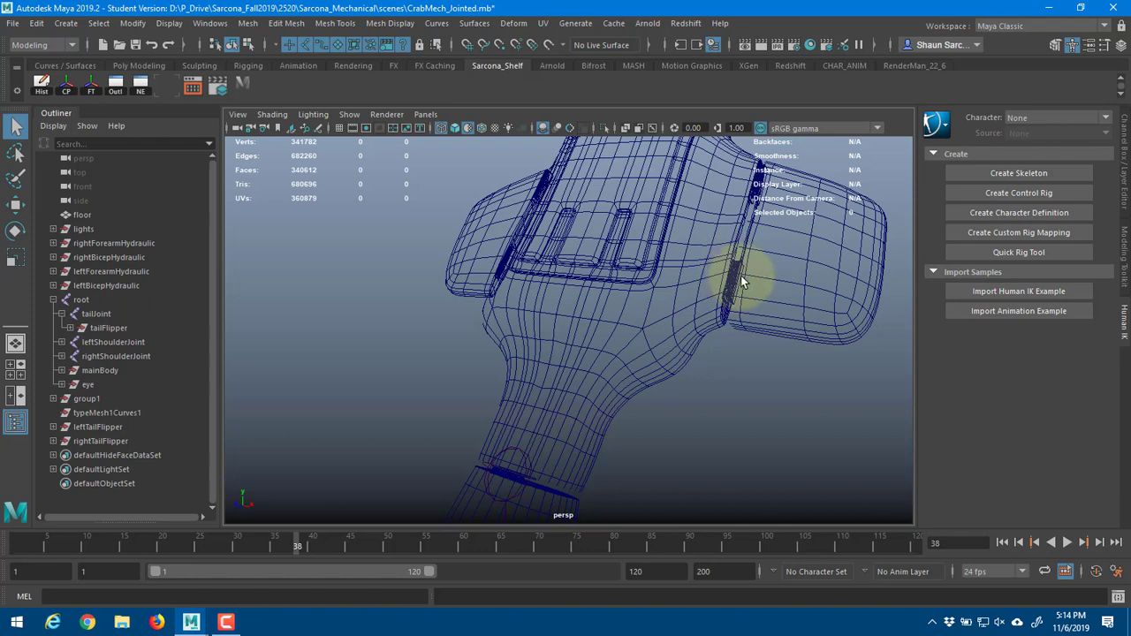
alt+right_drag(729, 279, 897, 362)
alt+drag(693, 324, 661, 404)
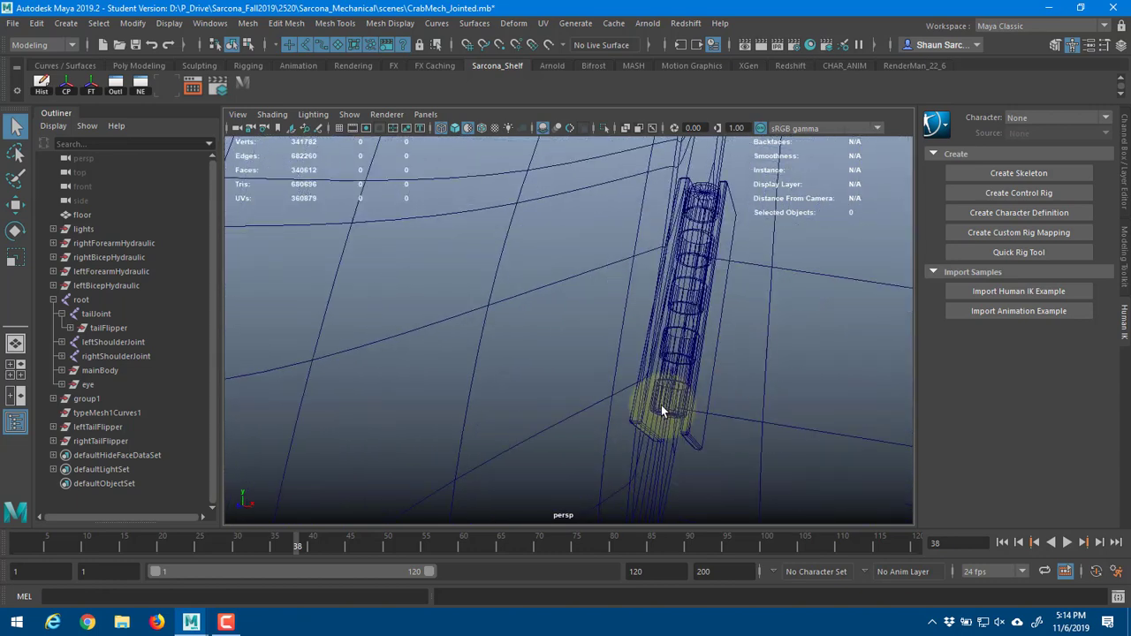
click(661, 405)
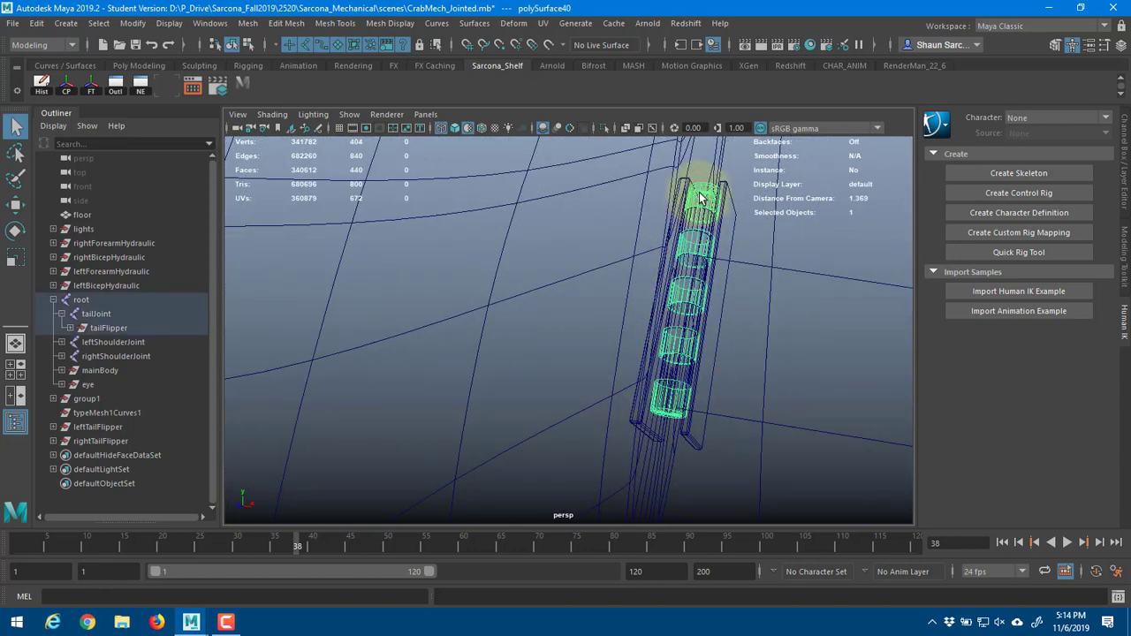
click(605, 131)
key(f)
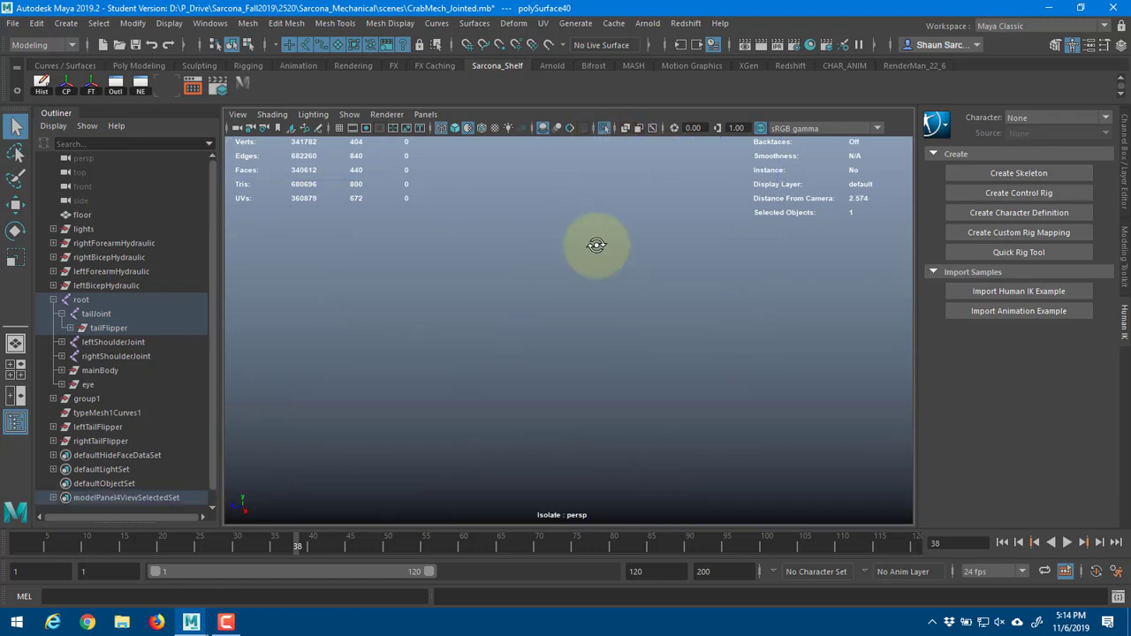
mouse_move(605, 245)
alt+mouse_down()
mouse_move(581, 254)
mouse_move(690, 211)
alt+mouse_up()
key(5)
mouse_move(445, 445)
alt+mouse_down()
mouse_move(530, 324)
mouse_move(531, 389)
mouse_move(672, 333)
alt+mouse_up()
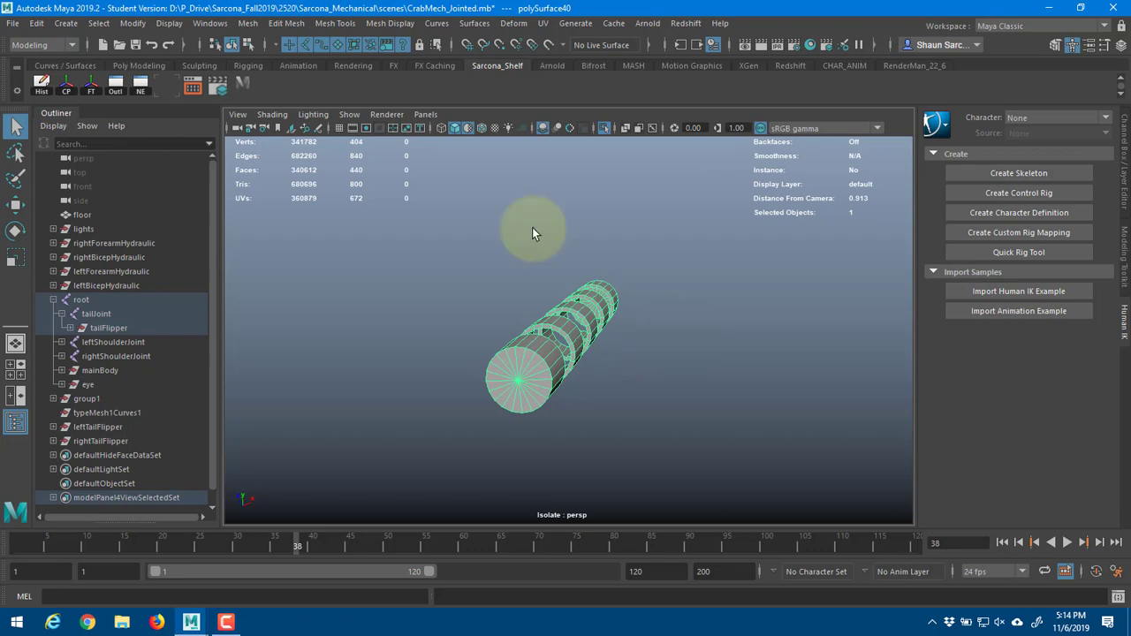
- With Create Joints, place a joint at the centre of each end of the isolated left hinge pin
click(44, 44)
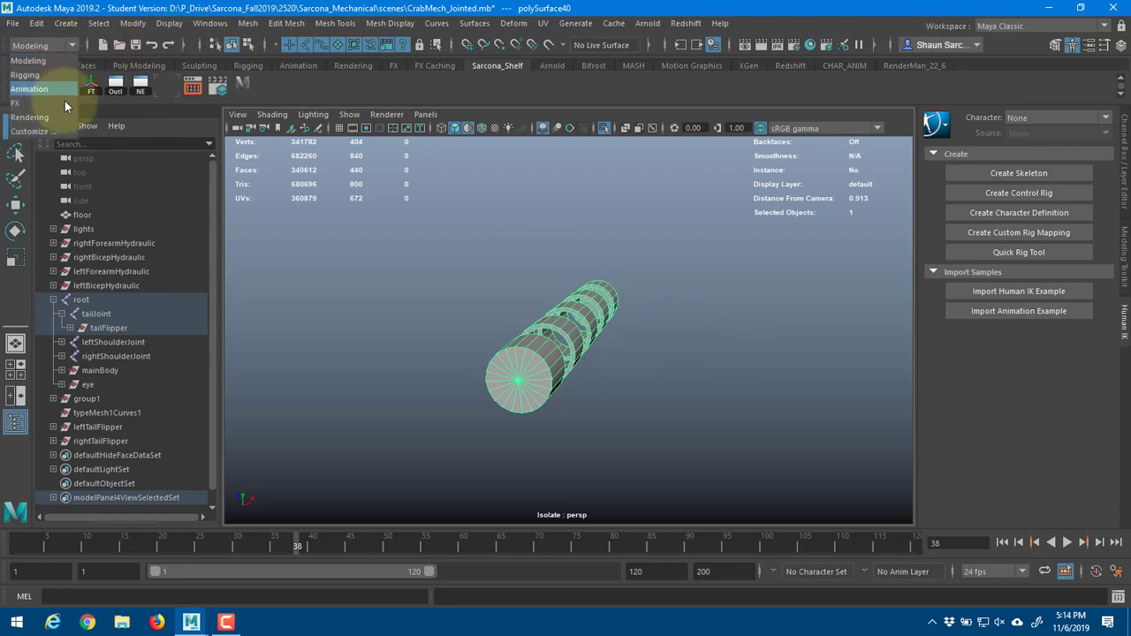
click(25, 74)
click(254, 23)
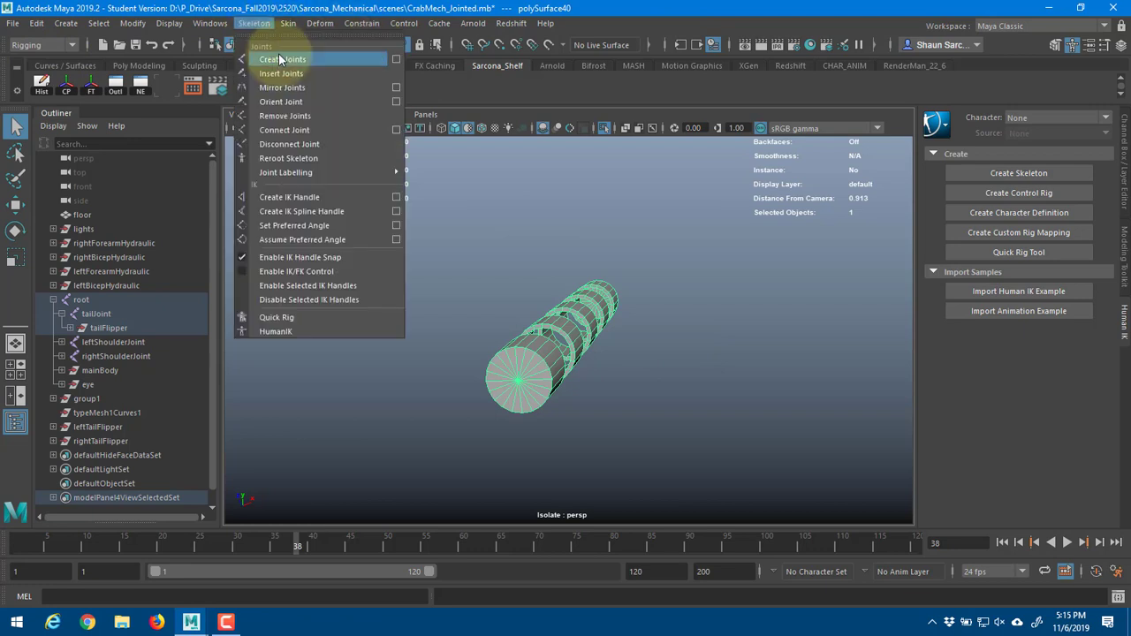
click(279, 59)
key(4)
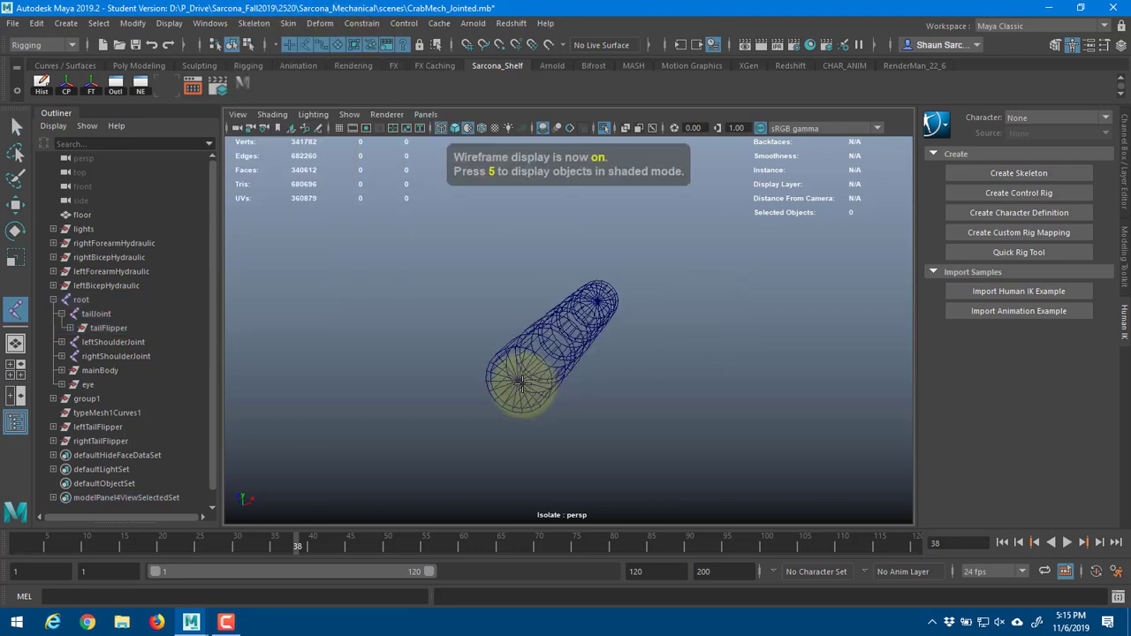
click(520, 380)
alt+drag(702, 293, 670, 305)
click(662, 198)
alt+drag(666, 192, 662, 470)
key(w)
- Test the new hinge joint's rotation about its X axis and undo it
key(e)
alt+drag(652, 412, 444, 392)
key(ctrl+z)
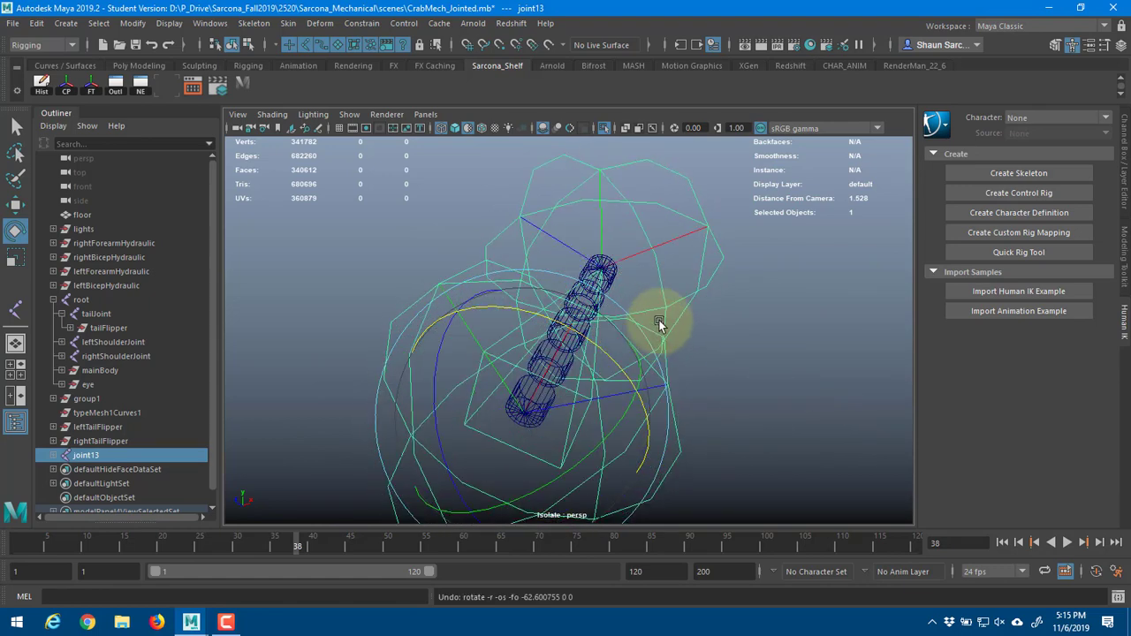
- Delete the end joint of the new hinge chain, keeping only its first joint
drag(657, 263, 736, 183)
click(755, 311)
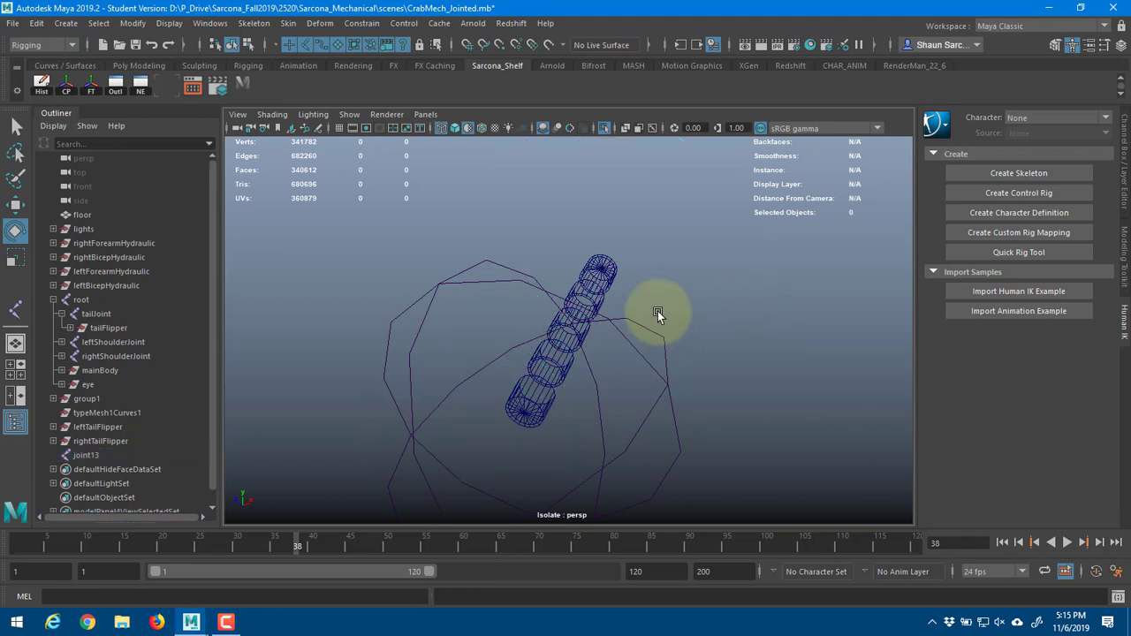
- Show the full model again and parent the new left hinge joint to tailJoint
click(651, 407)
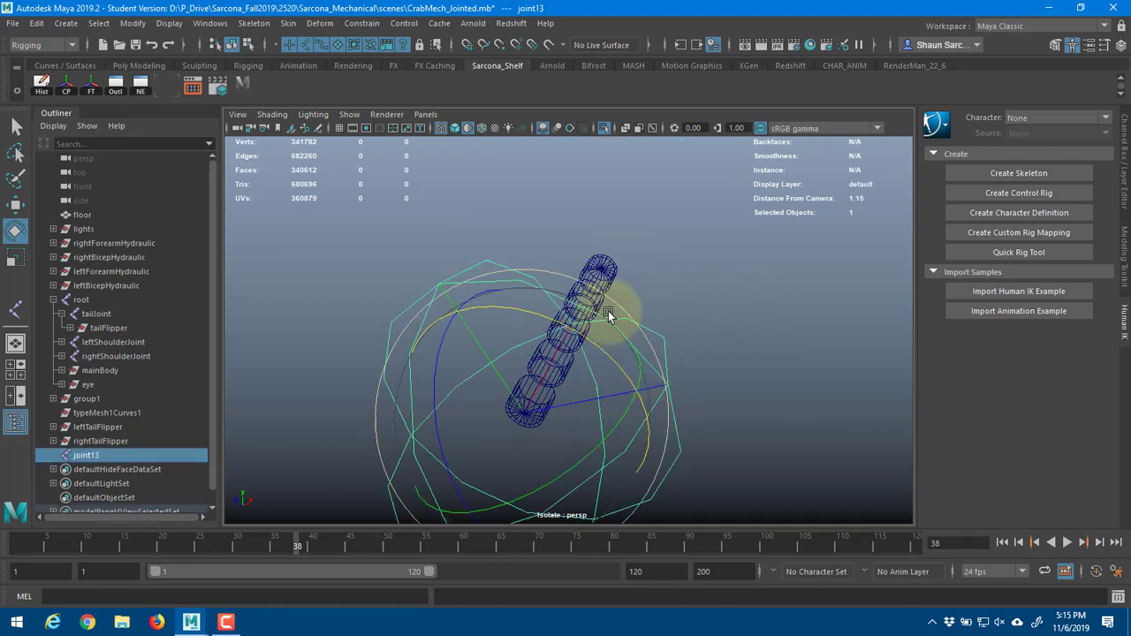
click(603, 129)
alt+drag(627, 277, 579, 280)
alt+right_drag(579, 280, 429, 298)
alt+middle_drag(429, 298, 487, 290)
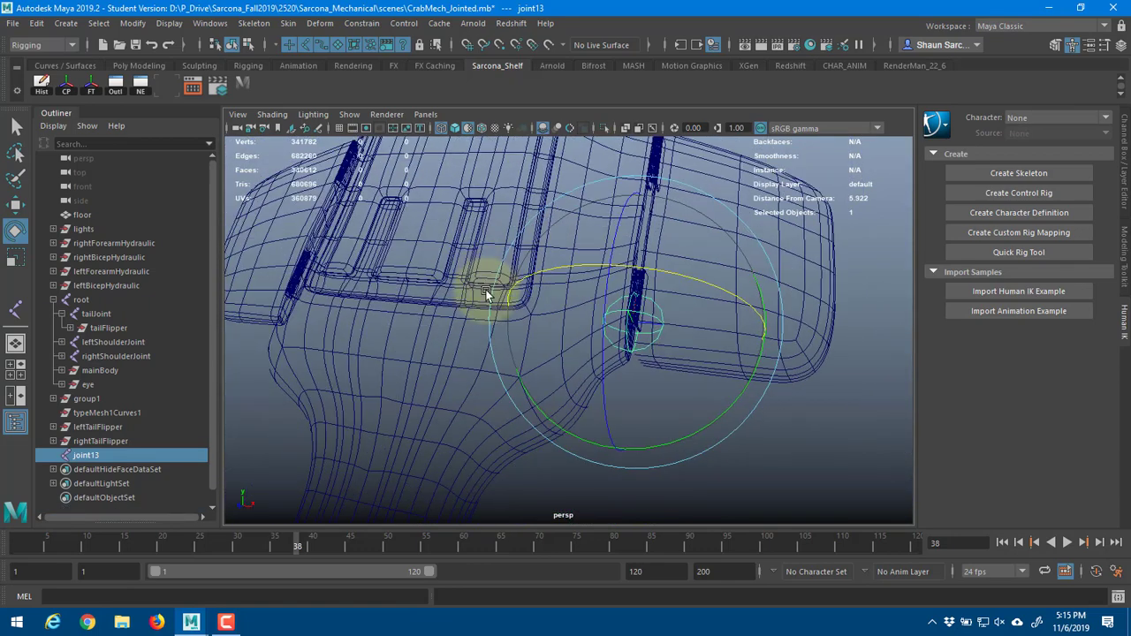
key(w)
alt+drag(499, 368, 475, 389)
alt+middle_drag(475, 389, 482, 272)
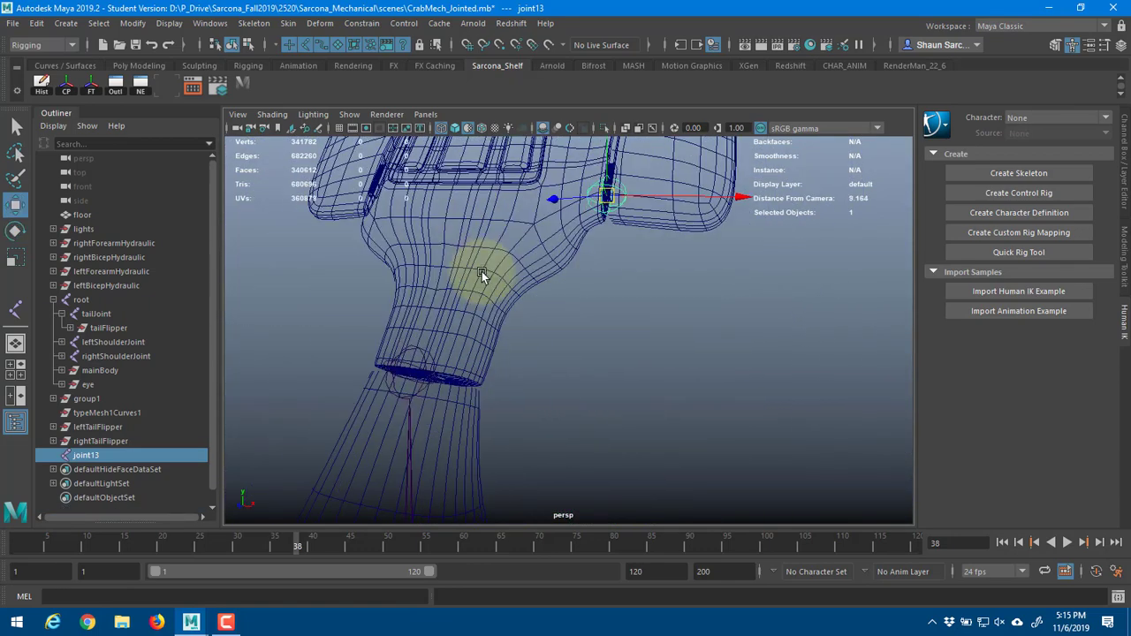
shift+click(418, 347)
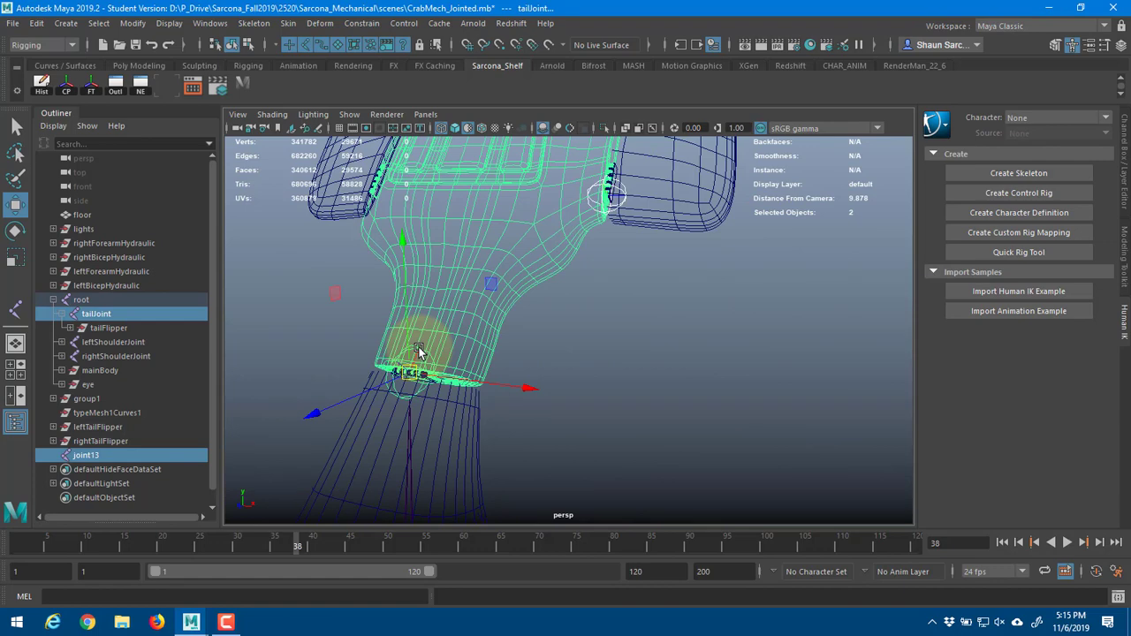
key(p)
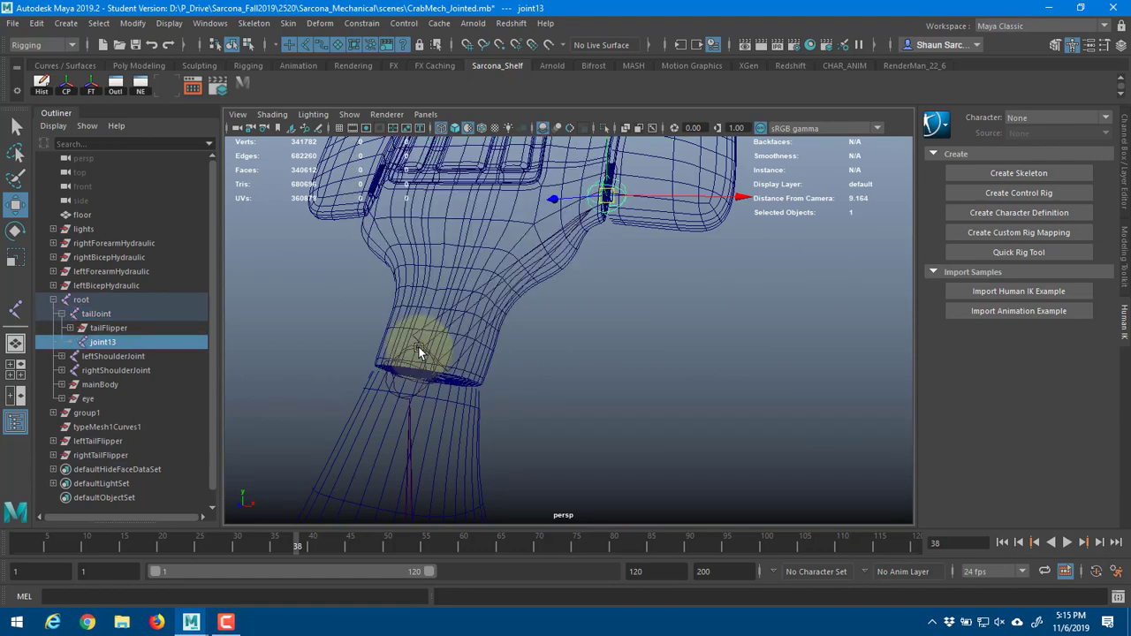
click(418, 351)
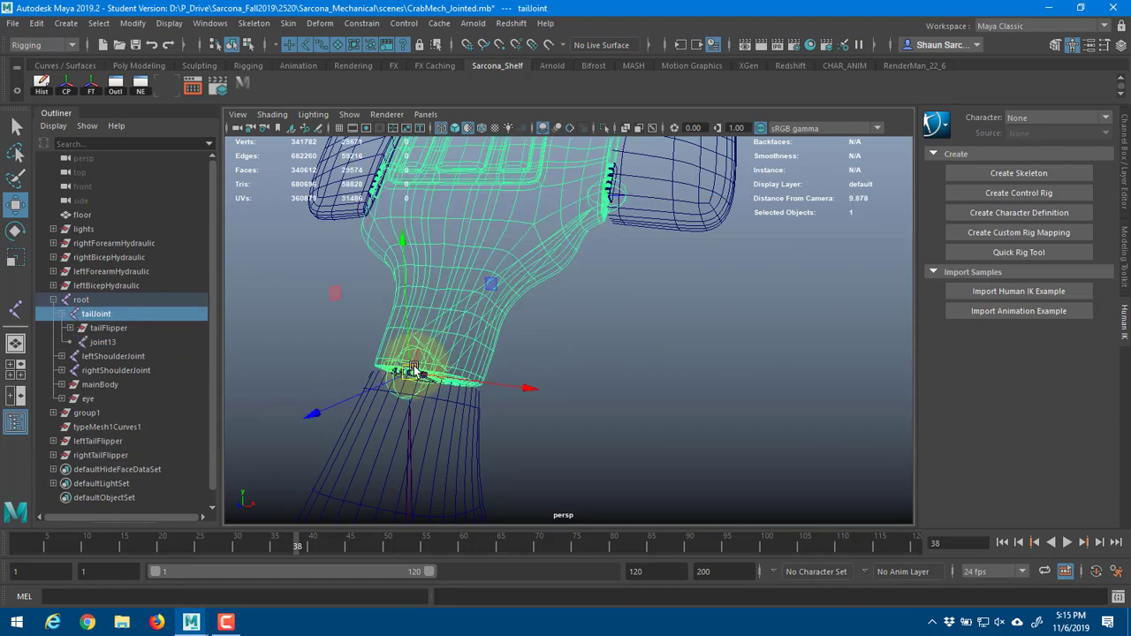
- Isolate the lower hinge pin mesh of the right tail flipper
click(322, 262)
alt+drag(353, 263, 416, 308)
alt+right_drag(416, 308, 455, 276)
alt+middle_drag(454, 276, 582, 373)
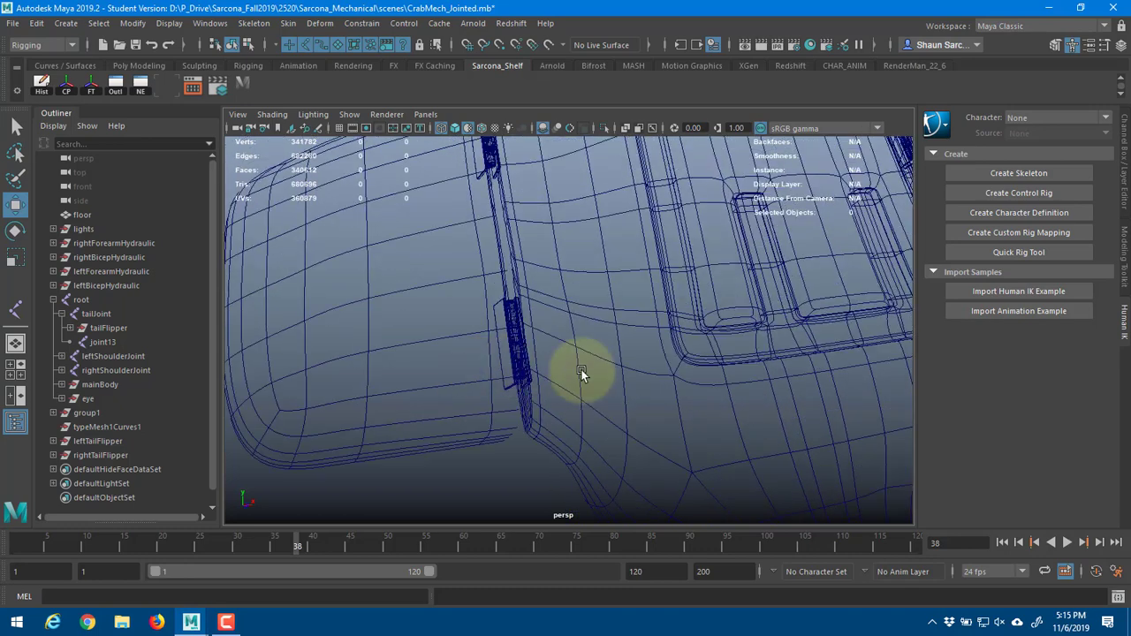
scroll(582, 372, up, 3)
alt+middle_drag(468, 390, 485, 325)
click(493, 333)
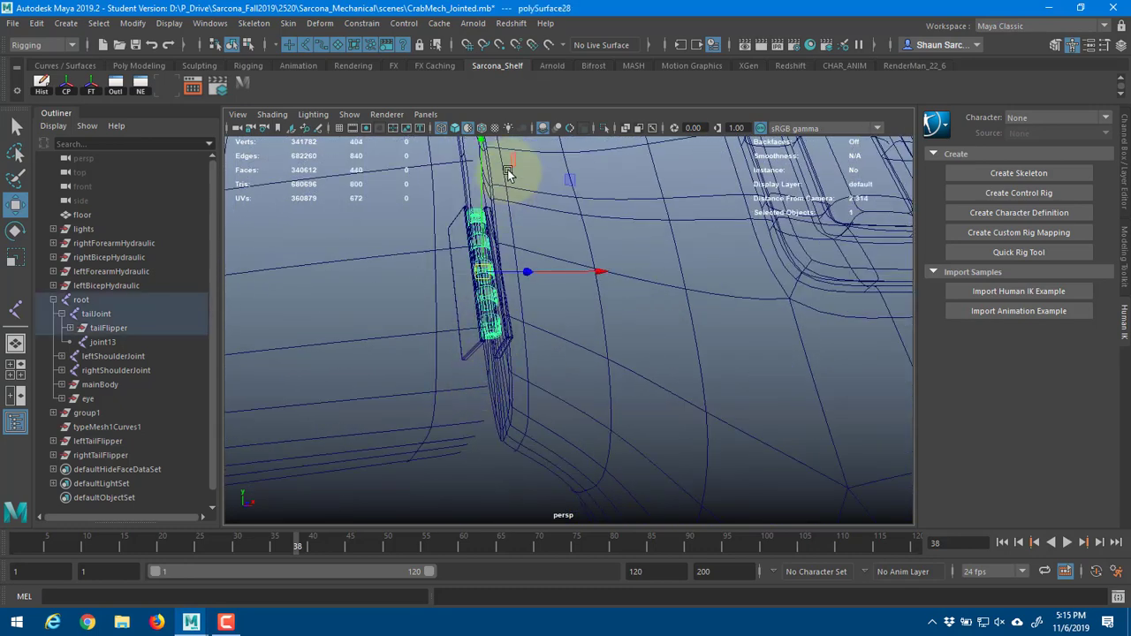
click(605, 128)
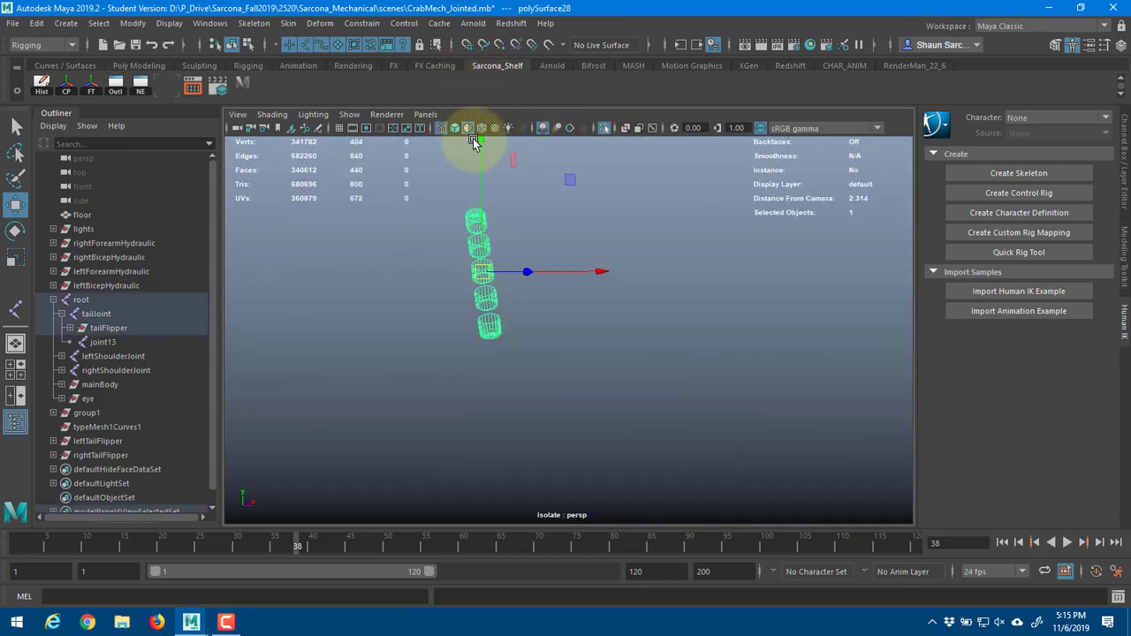
- Create a two-joint chain running through the isolated hinge pin, from its near end to its far end
click(253, 24)
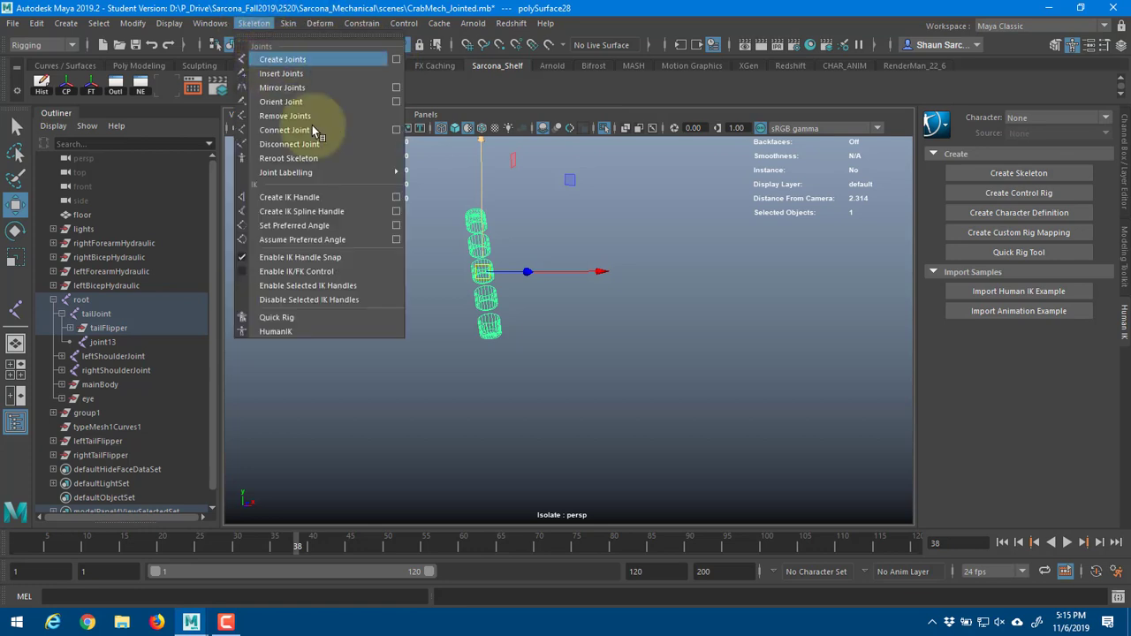
click(276, 60)
alt+middle_drag(533, 403, 536, 404)
alt+right_drag(536, 404, 676, 405)
alt+middle_drag(497, 415, 513, 386)
alt+right_drag(515, 385, 543, 389)
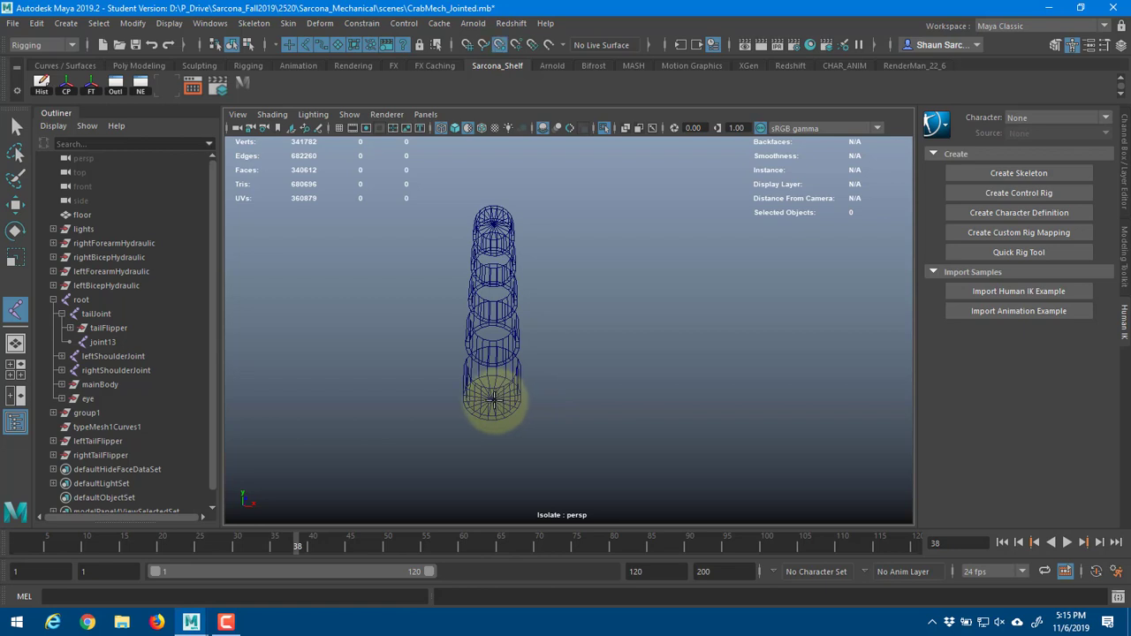
click(493, 399)
alt+drag(492, 400, 464, 305)
click(466, 307)
key(f)
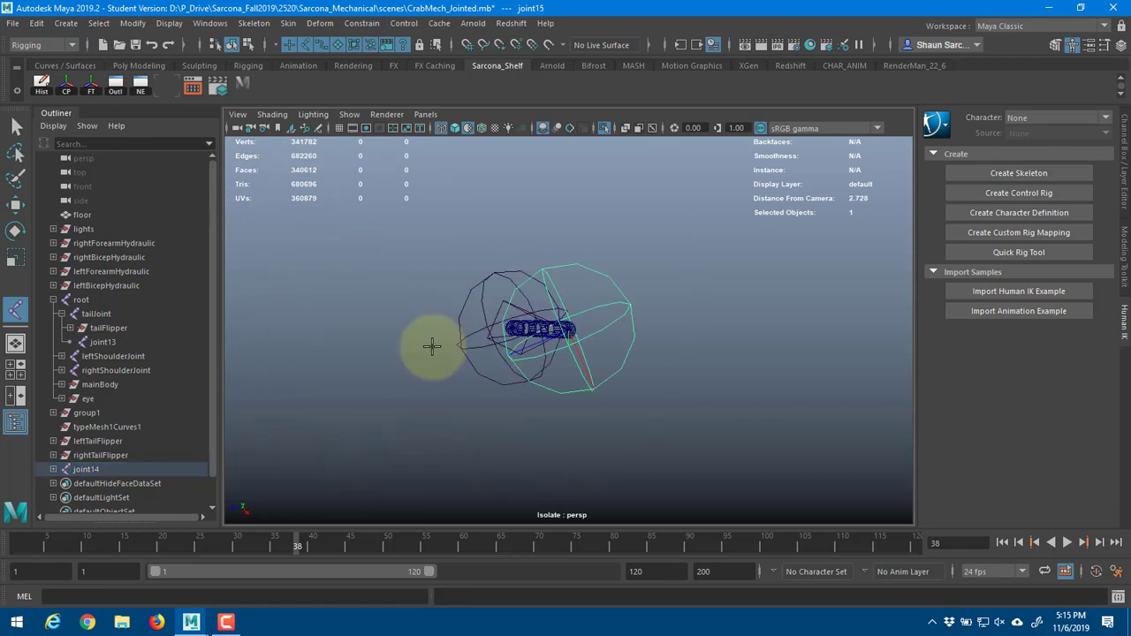
- Delete the end joint of the new hinge pin chain, keeping only its first joint
alt+drag(432, 345, 541, 284)
key(w)
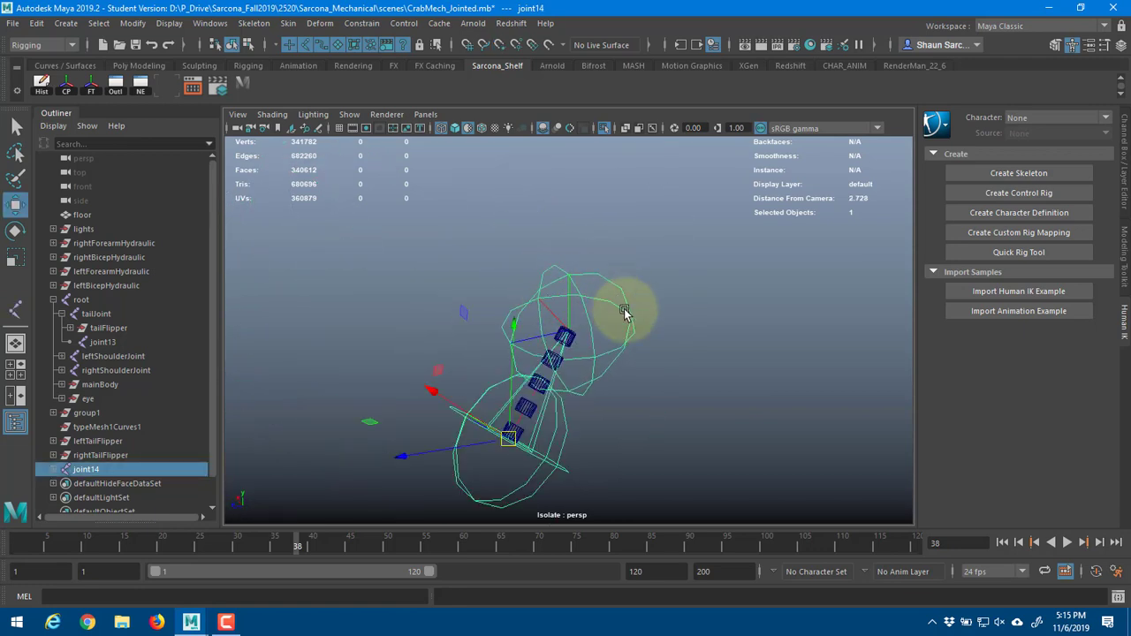
click(634, 336)
key(Delete)
- Show the full model again and parent the new right hinge joint to tailJoint
click(569, 446)
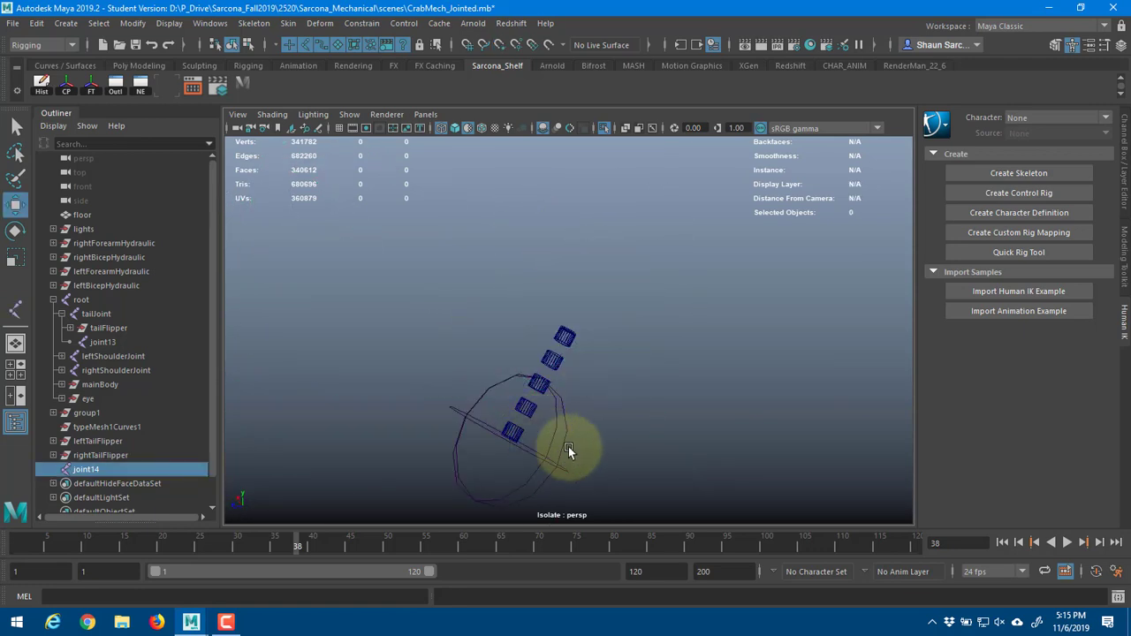
click(603, 129)
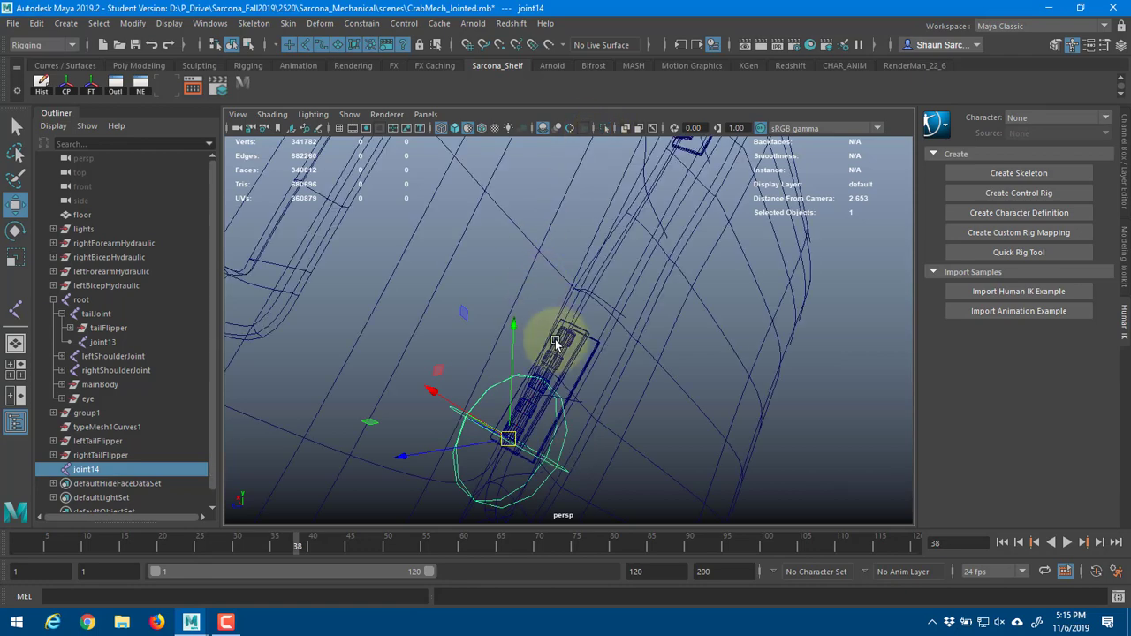
scroll(542, 331, down, 5)
alt+drag(543, 336, 601, 380)
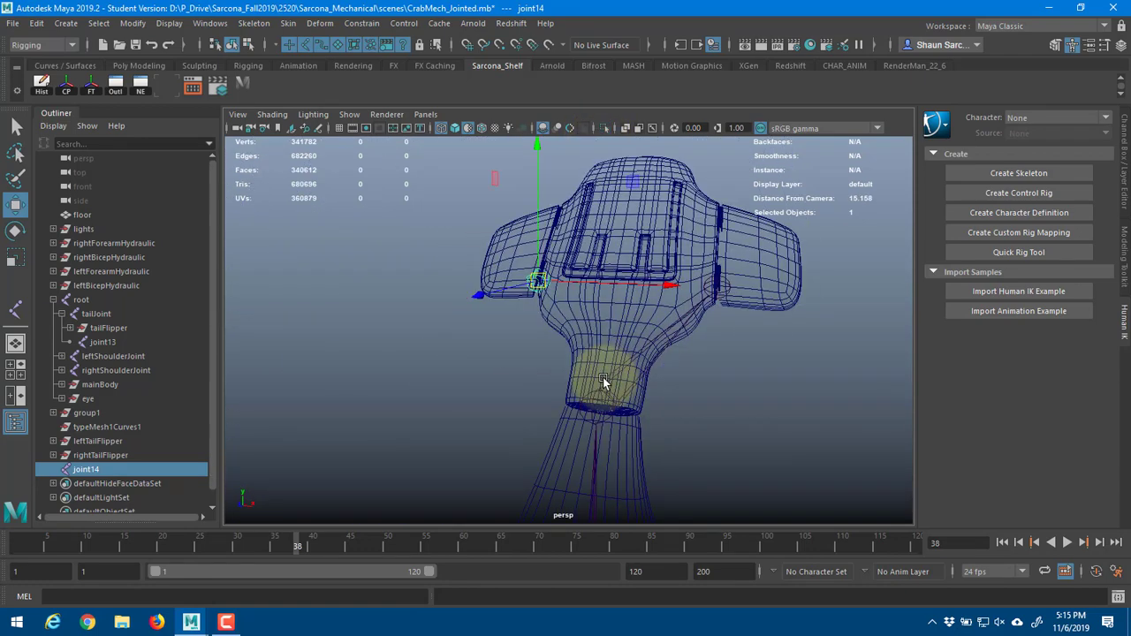
shift+click(604, 382)
key(p)
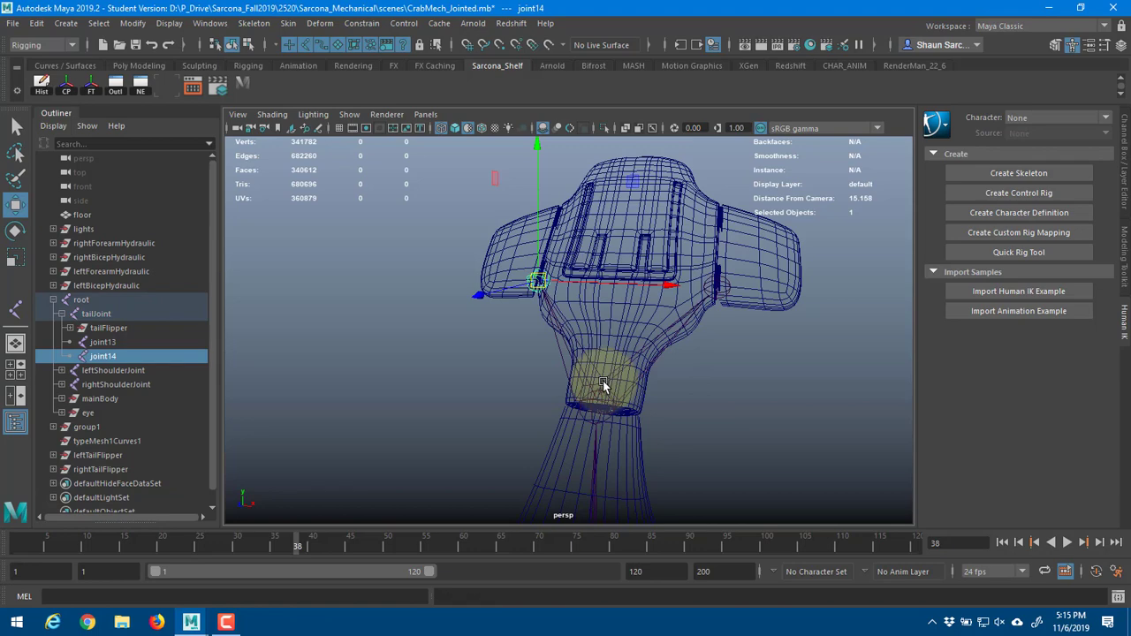
- Test the rotation of the two tail flipper hinge joints and undo it
click(603, 381)
alt+drag(698, 375, 548, 349)
key(e)
drag(470, 321, 587, 354)
key(ctrl+z)
alt+drag(654, 330, 686, 309)
click(682, 309)
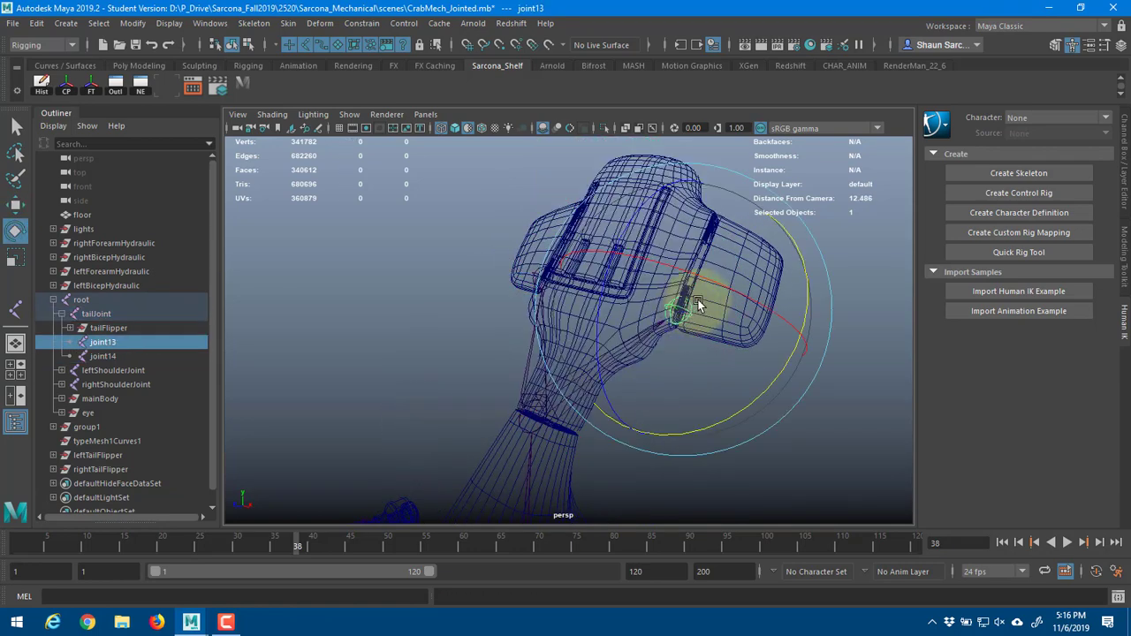
alt+drag(607, 319, 638, 272)
click(546, 290)
key(ctrl+z)
alt+drag(769, 307, 646, 314)
alt+right_drag(646, 314, 705, 321)
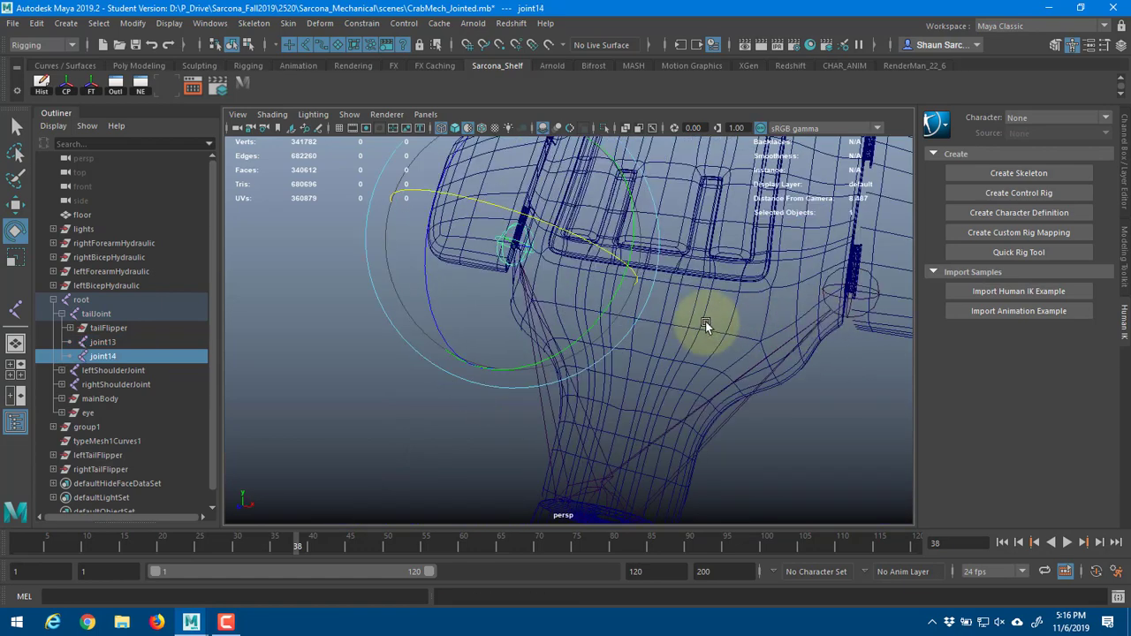
- Parent the leftTailFlipper group to joint13, the left hinge joint
alt+middle_drag(705, 321, 644, 355)
alt+drag(645, 355, 633, 252)
click(673, 346)
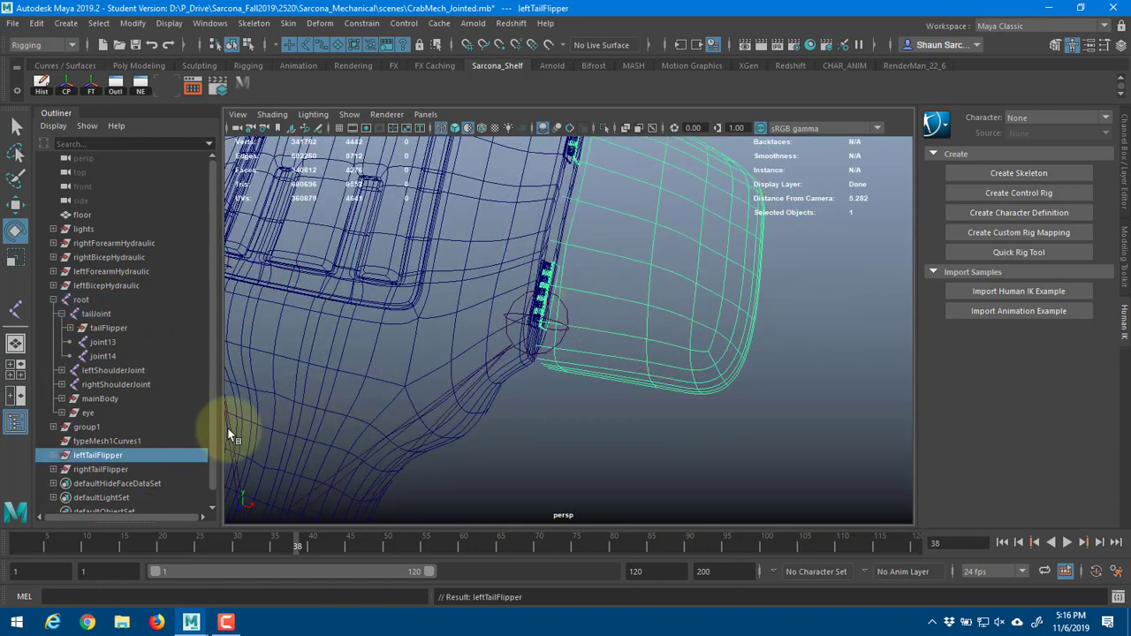
shift+click(564, 309)
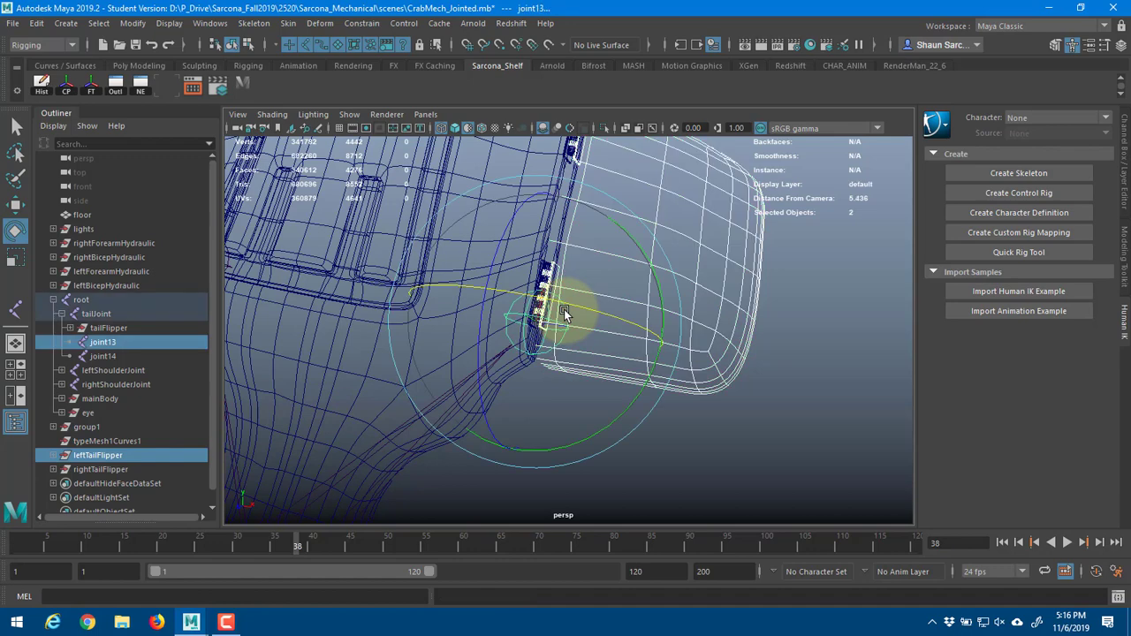
key(p)
- Try parenting the rightTailFlipper group to joint14 and undo the parenting
alt+drag(584, 318, 425, 323)
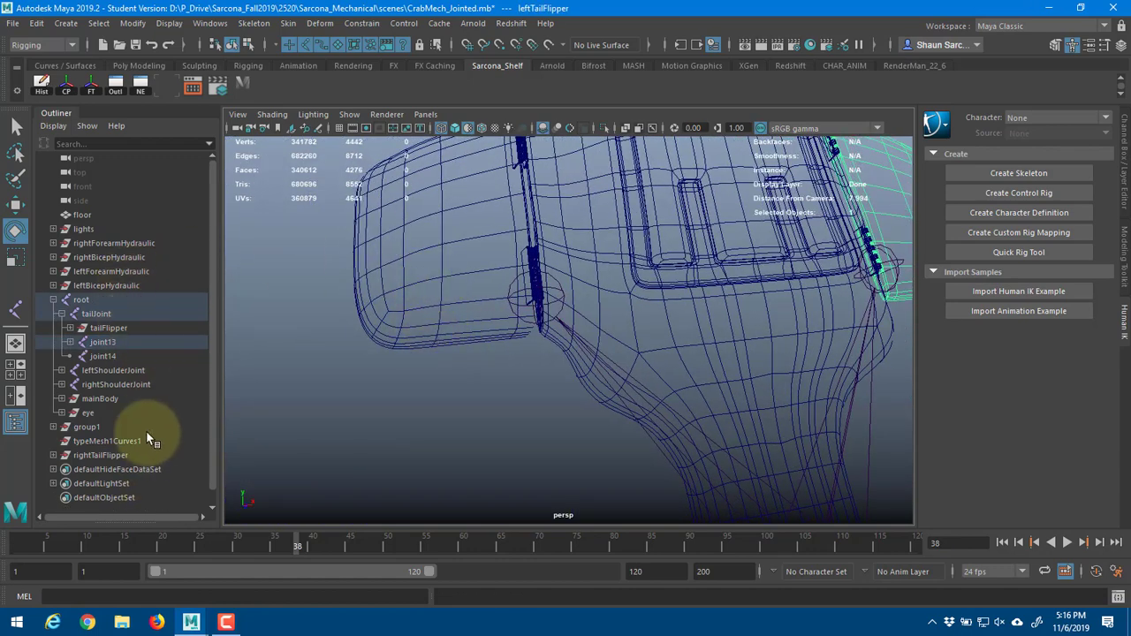
click(134, 452)
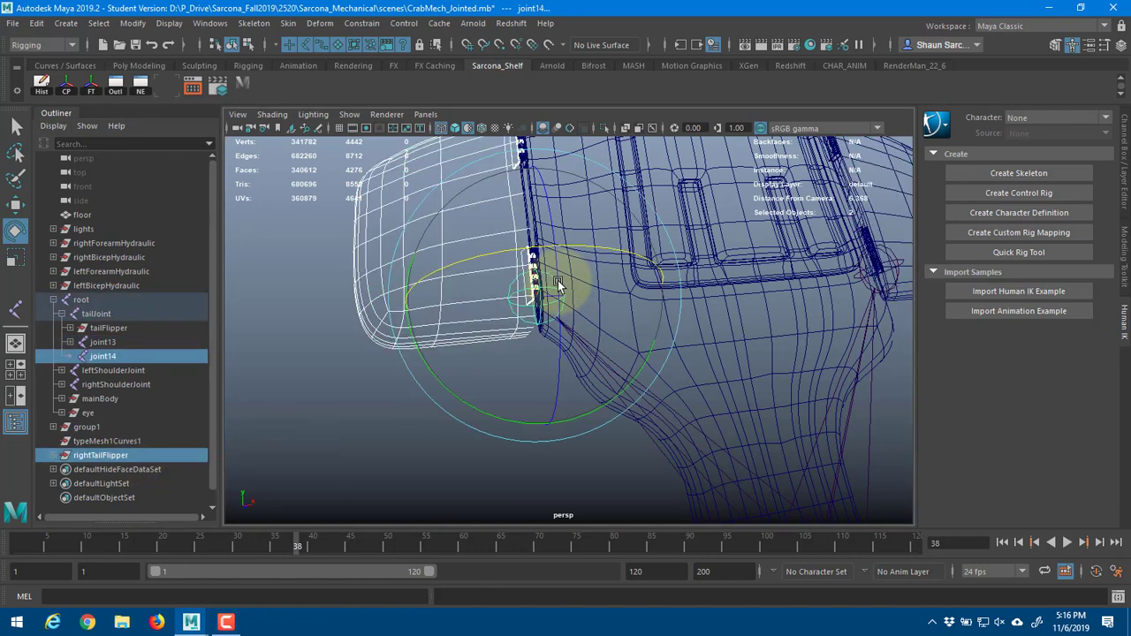
key(p)
key(ctrl+z)
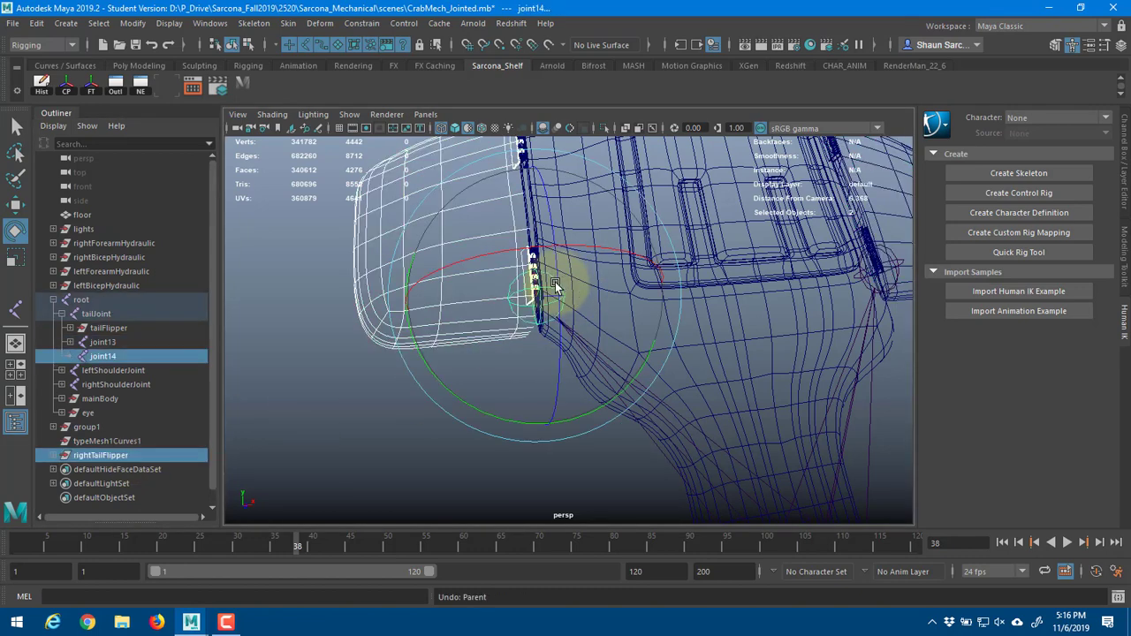
- Reselect the whole rightTailFlipper group from its flipper mesh and parent it to joint14, the right hinge joint
click(298, 399)
click(378, 295)
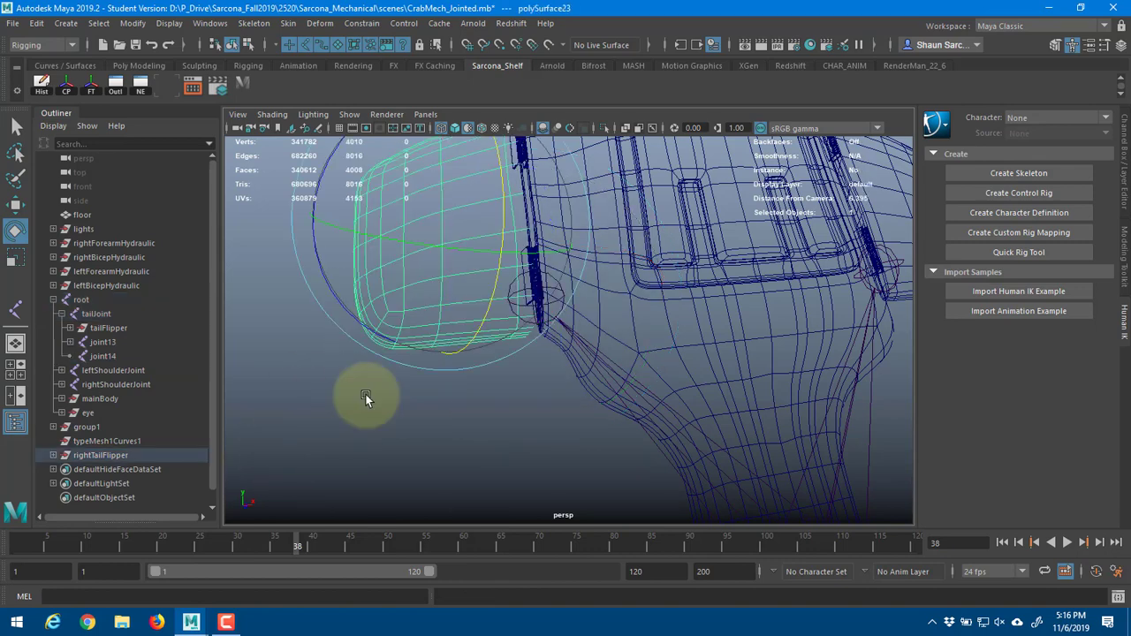
key(Up)
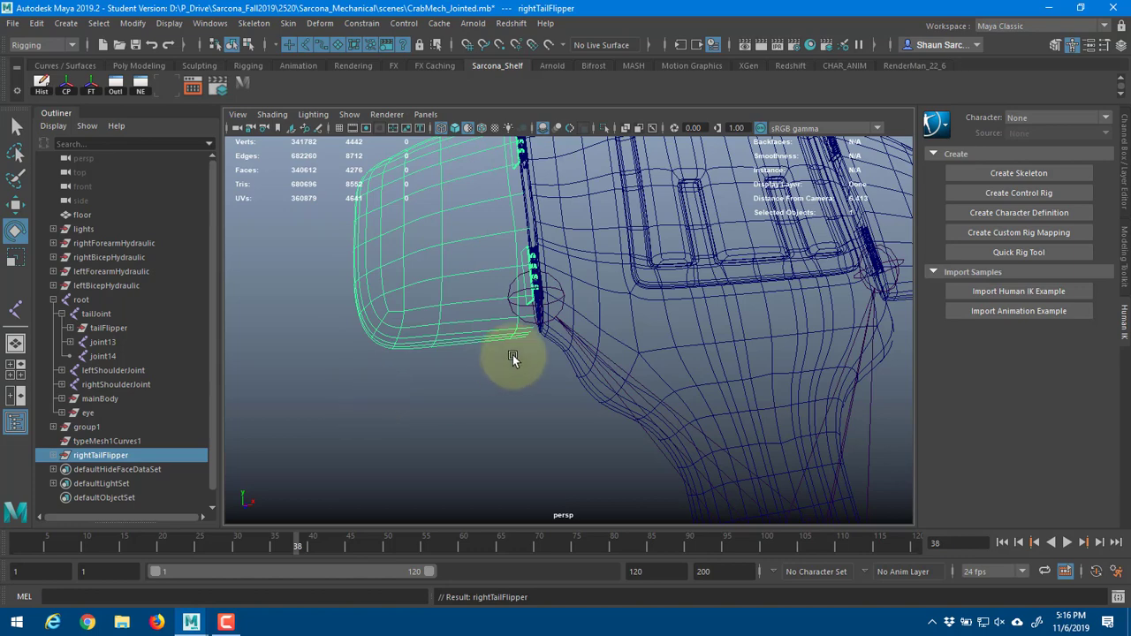
shift+click(556, 287)
key(p)
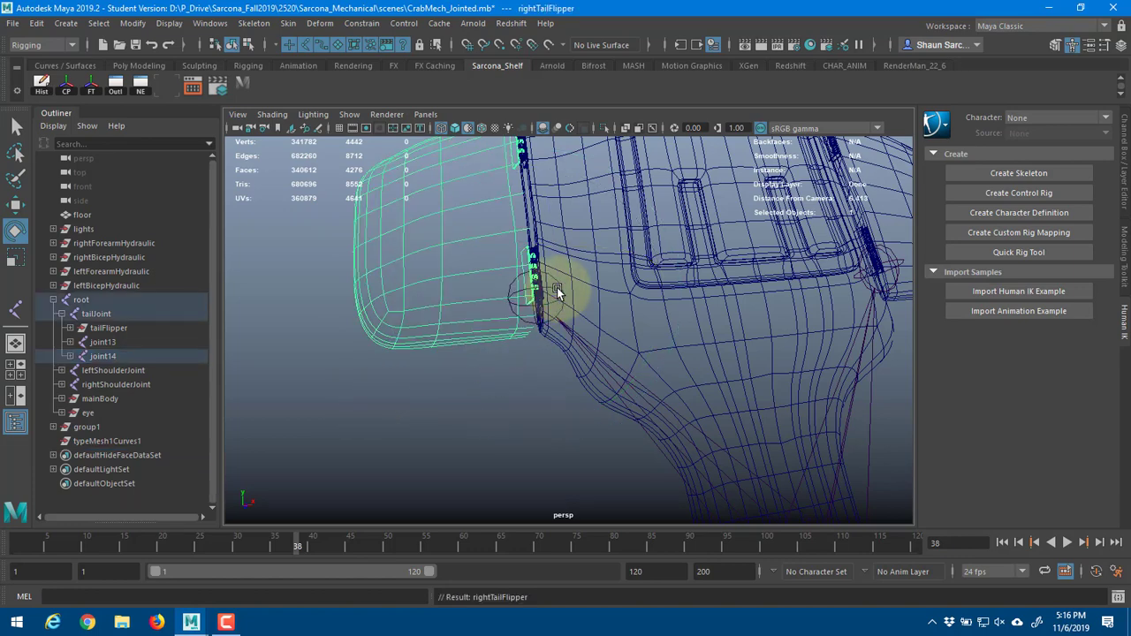
- Test the right flipper's rotation on joint14 in shaded display and undo the rotation
click(557, 286)
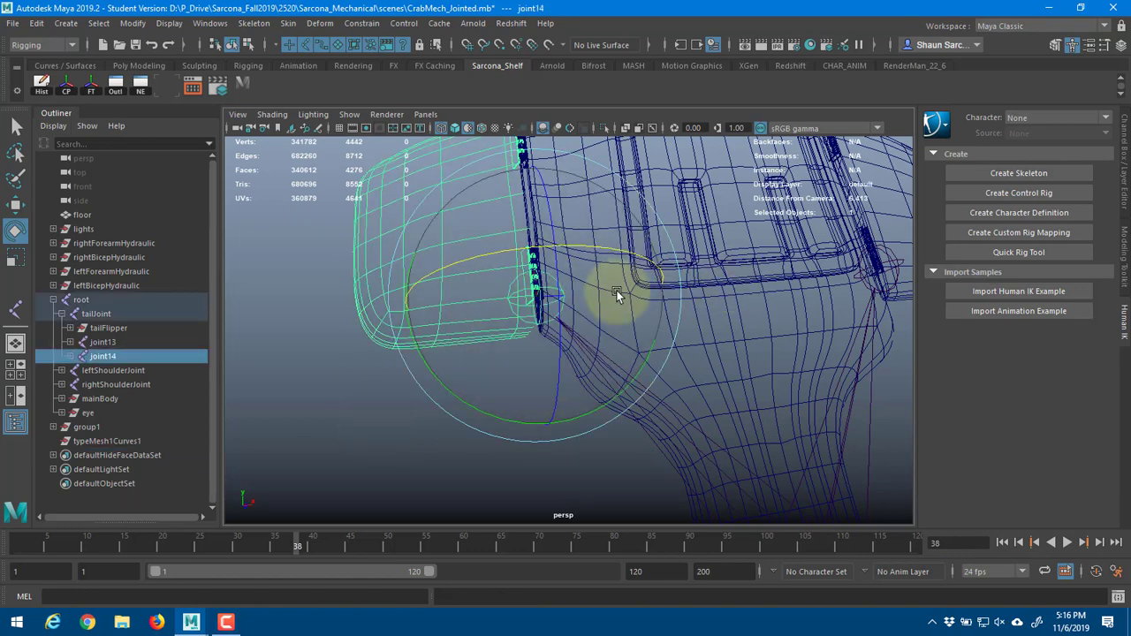
mouse_move(613, 293)
alt+mouse_down()
mouse_move(474, 325)
mouse_move(504, 322)
mouse_move(495, 295)
mouse_move(435, 260)
mouse_move(399, 320)
mouse_move(497, 327)
mouse_move(470, 322)
alt+mouse_up()
key(5)
key(ctrl+z)
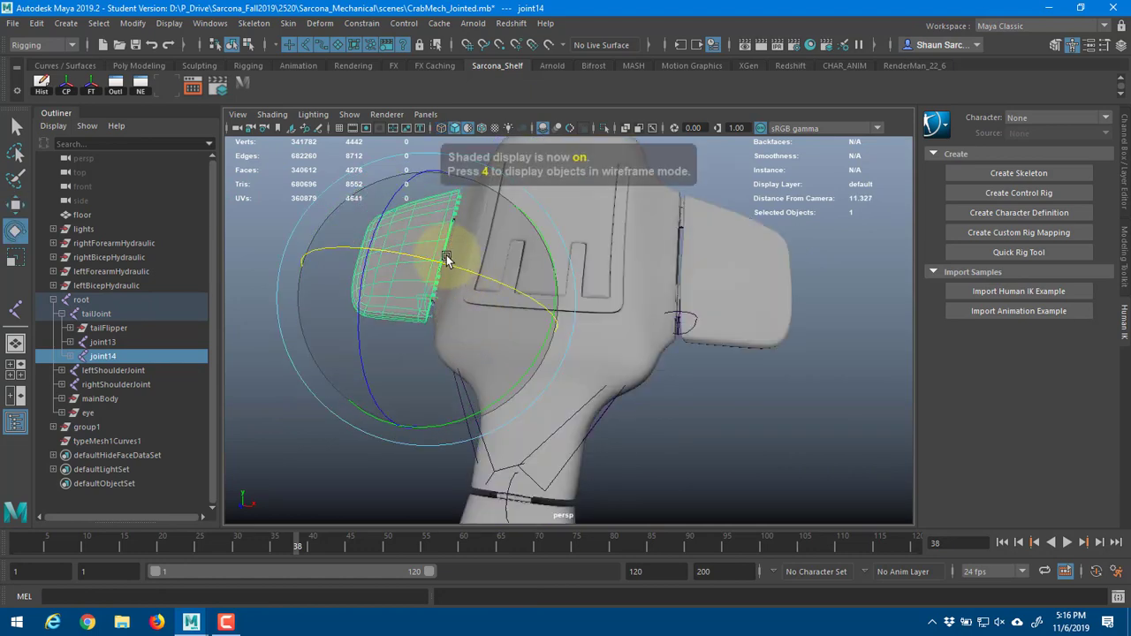
alt+middle_drag(446, 255, 550, 395)
alt+right_drag(931, 393, 955, 394)
alt+middle_drag(478, 332, 516, 232)
middle_drag(557, 294, 661, 342)
key(ctrl+z)
- Test the left flipper's rotation on joint13 and undo the rotation
alt+middle_drag(454, 286, 291, 243)
alt+right_drag(681, 340, 557, 338)
alt+middle_drag(795, 424, 634, 355)
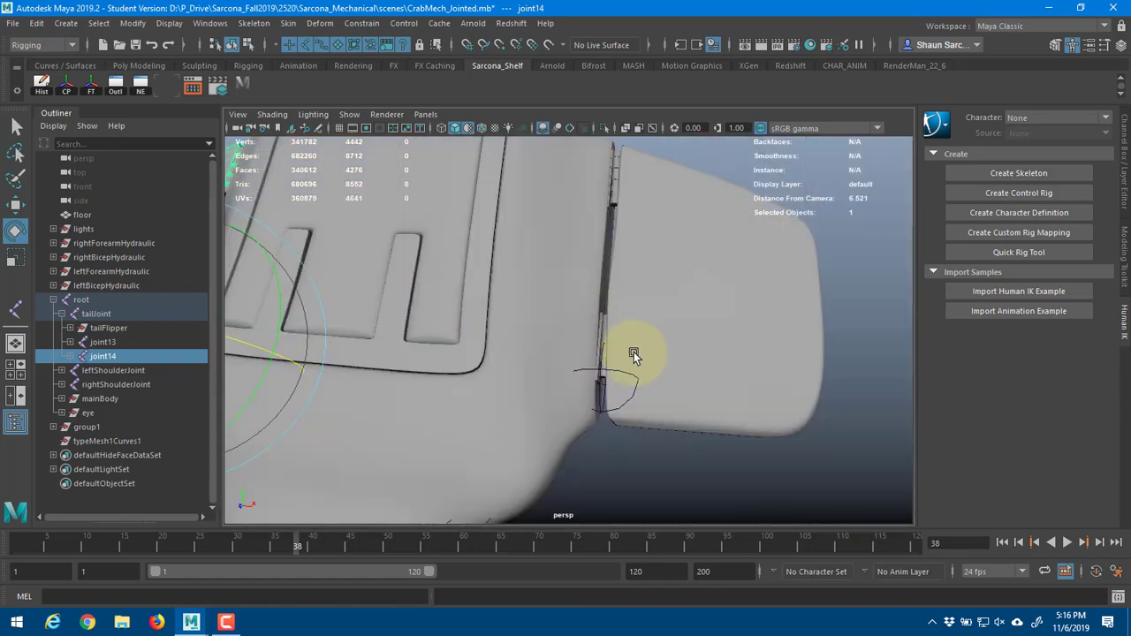
drag(628, 390, 629, 391)
drag(645, 348, 691, 383)
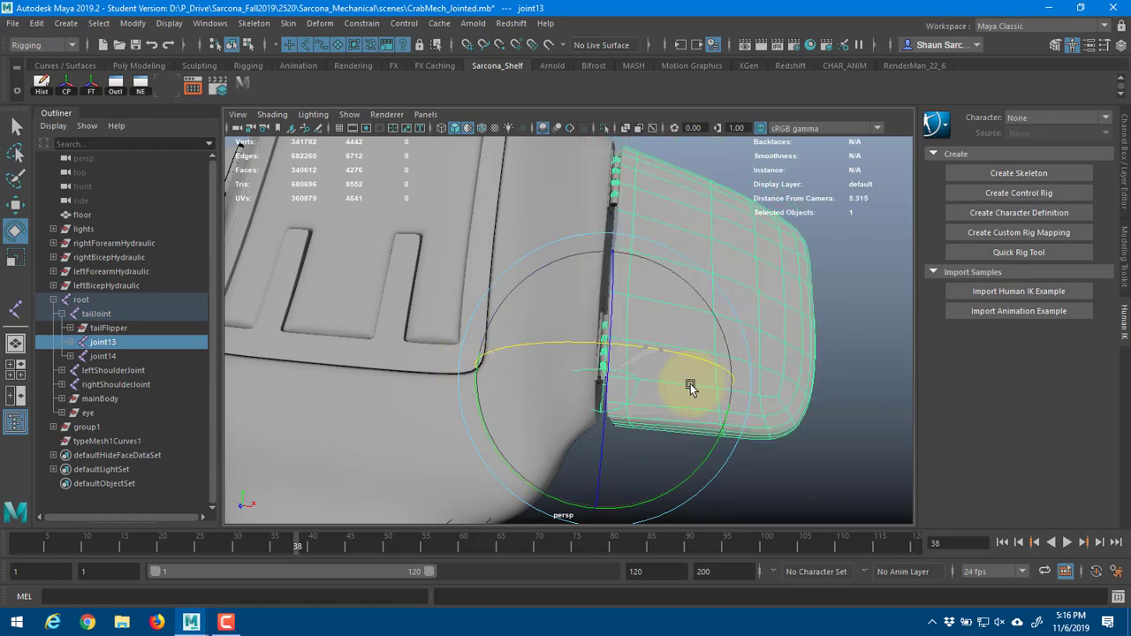
key(ctrl+z)
- Switch to wireframe display and create a single joint at the left flipper's lower outer corner
alt+right_drag(866, 284, 693, 316)
click(836, 306)
key(4)
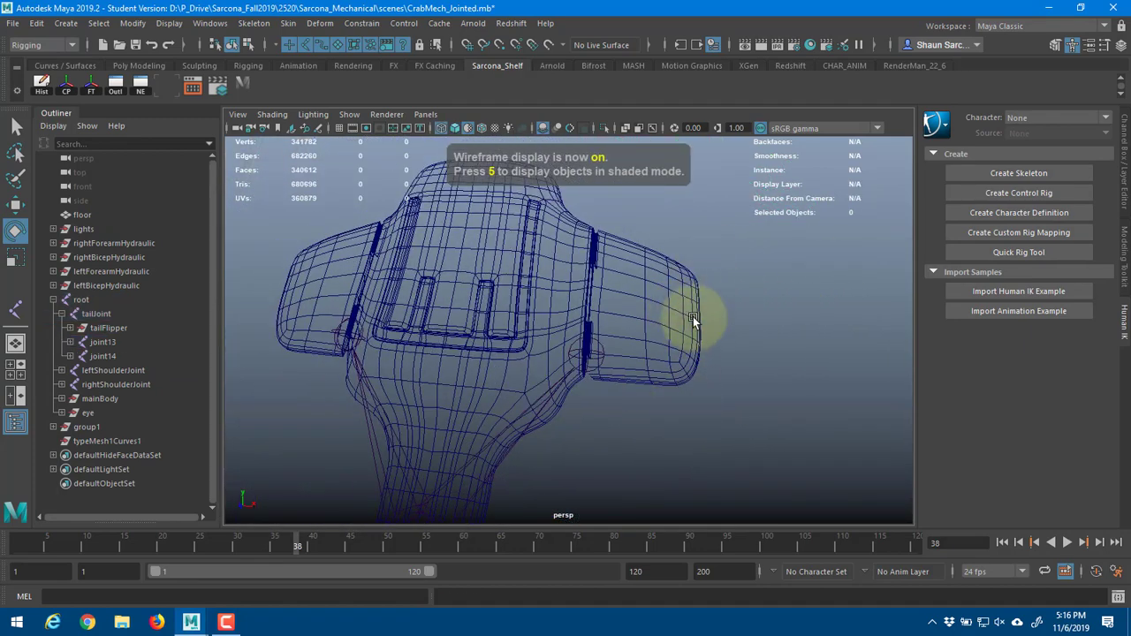
click(250, 24)
click(270, 55)
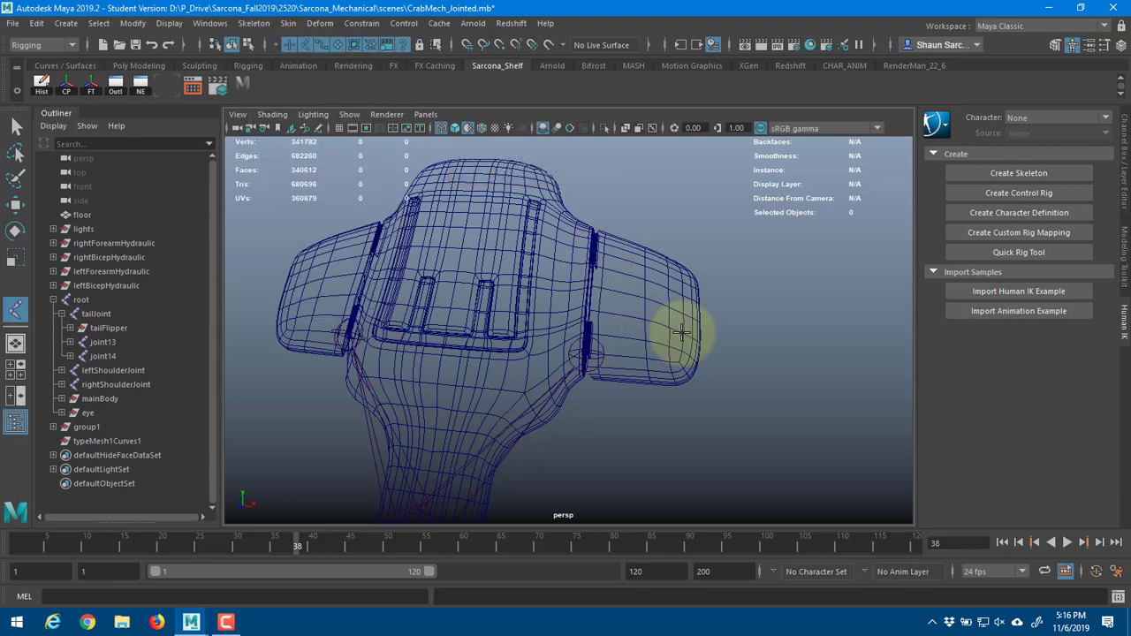
scroll(690, 350, up, 6)
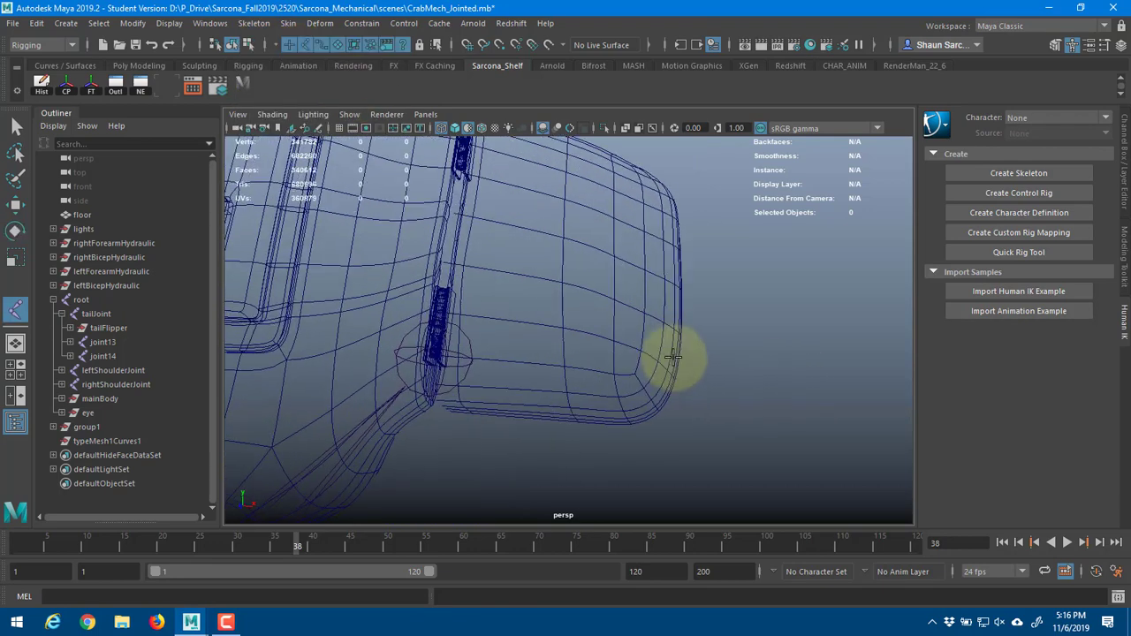
alt+drag(660, 318, 612, 307)
click(595, 295)
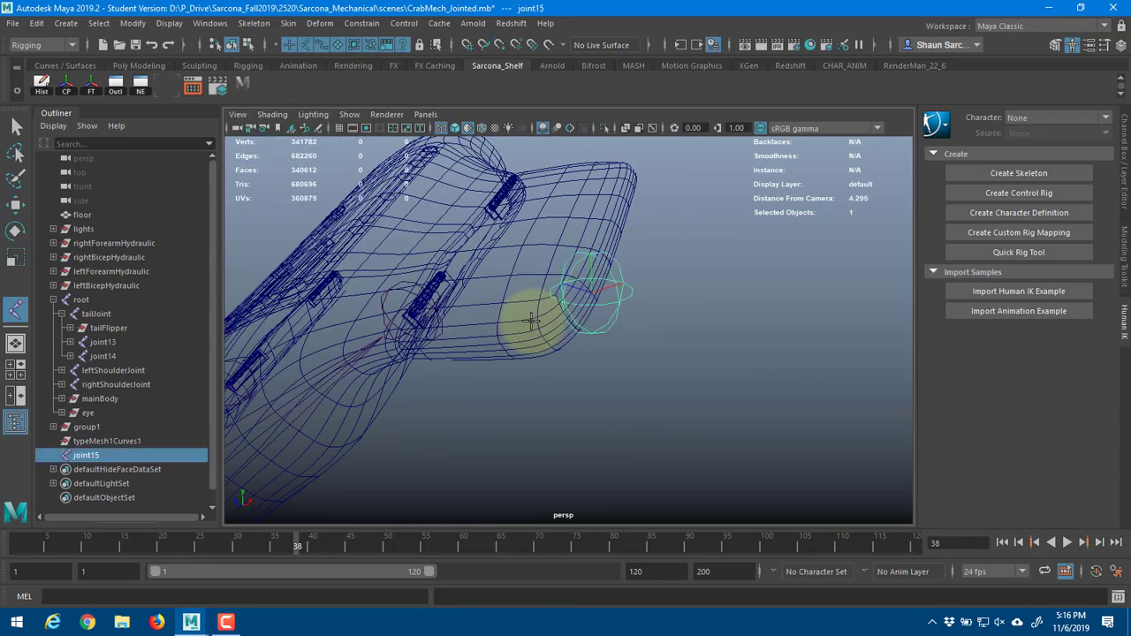
alt+drag(536, 318, 568, 345)
scroll(567, 343, down, 4)
alt+middle_drag(563, 334, 702, 310)
key(w)
scroll(613, 328, down, 5)
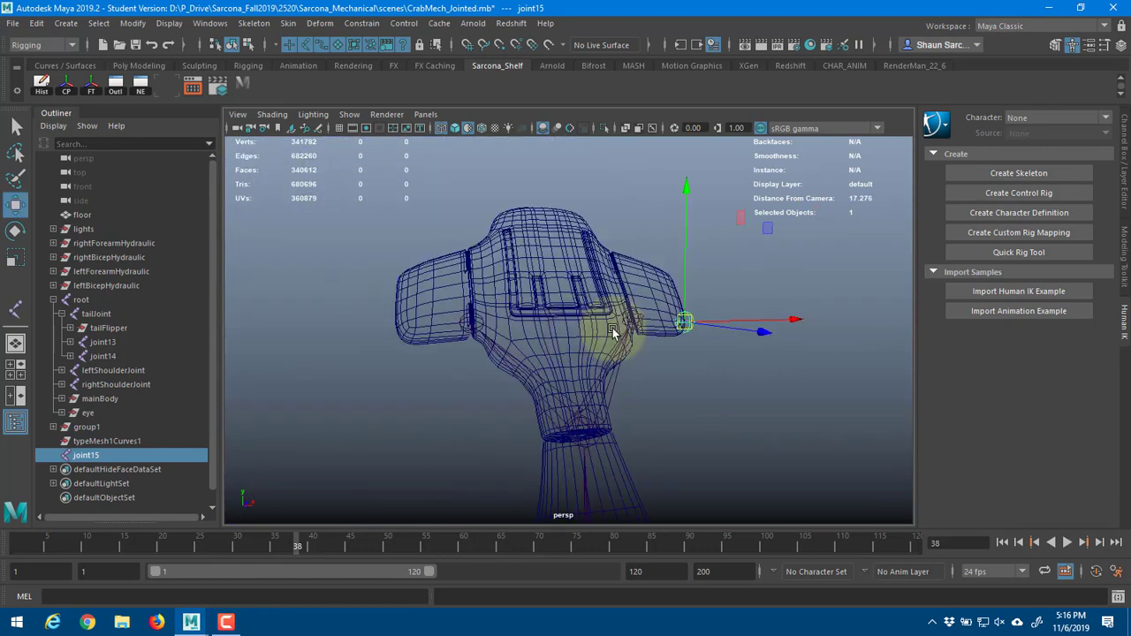
- Duplicate the left flipper's corner joint and mirror the copy to the right flipper by making its Translate X negative
key(ctrl+d)
click(1125, 198)
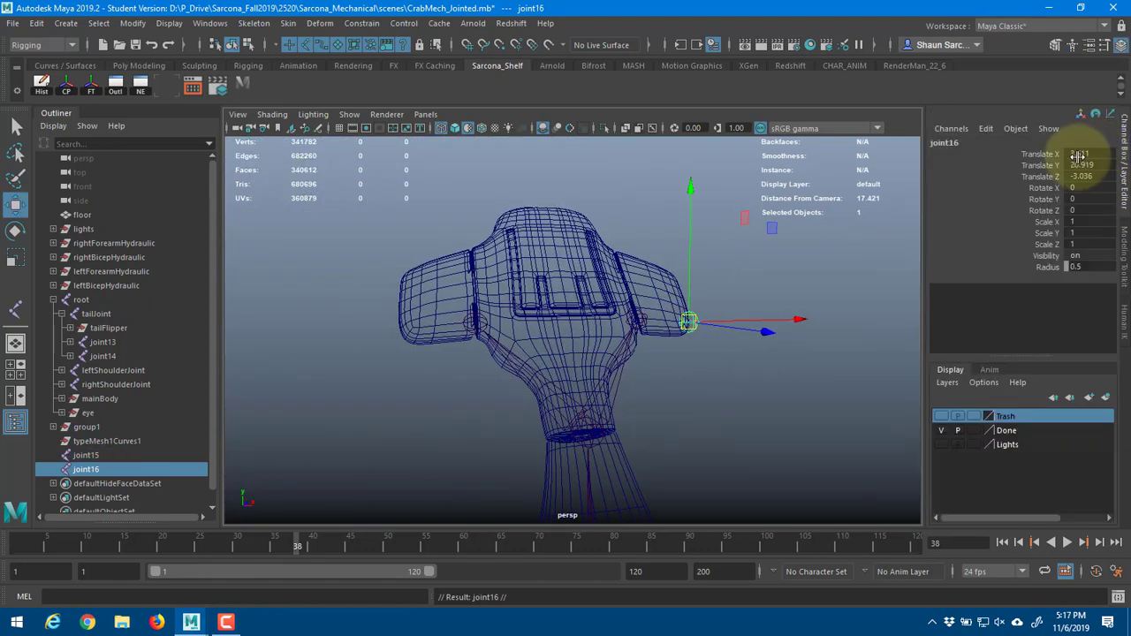
click(1073, 154)
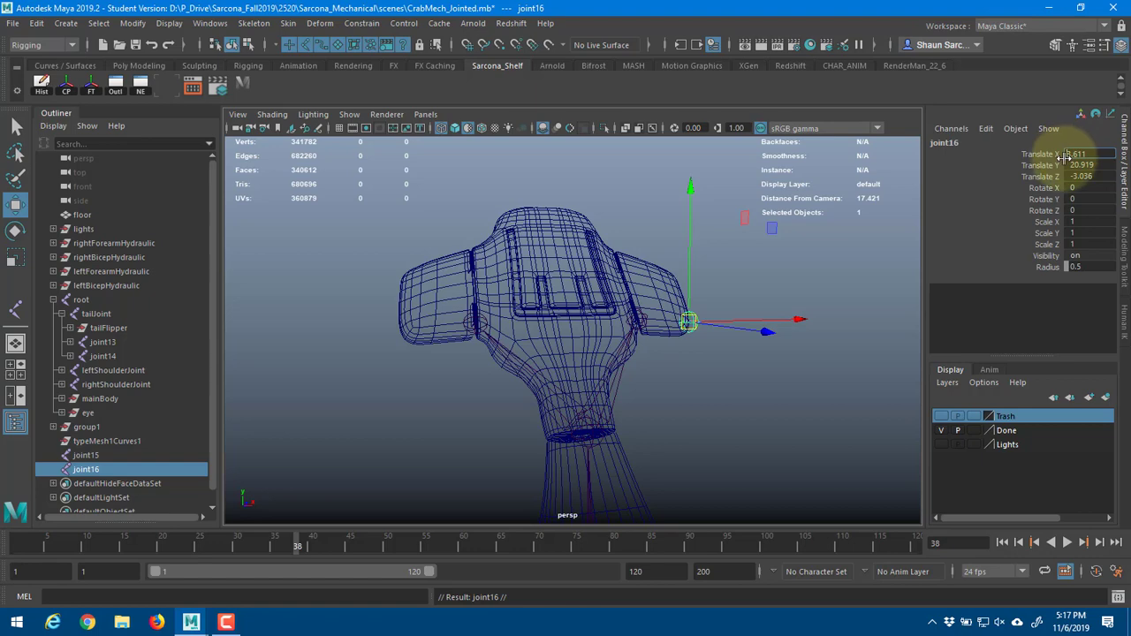
key(Return)
- Parent the right flipper's corner joint to joint14 and the left flipper's corner joint to joint13
alt+right_drag(408, 361, 490, 341)
shift+click(430, 309)
key(ctrl+z)
key(ctrl+z)
key(ctrl+z)
key(ctrl+z)
key(ctrl+z)
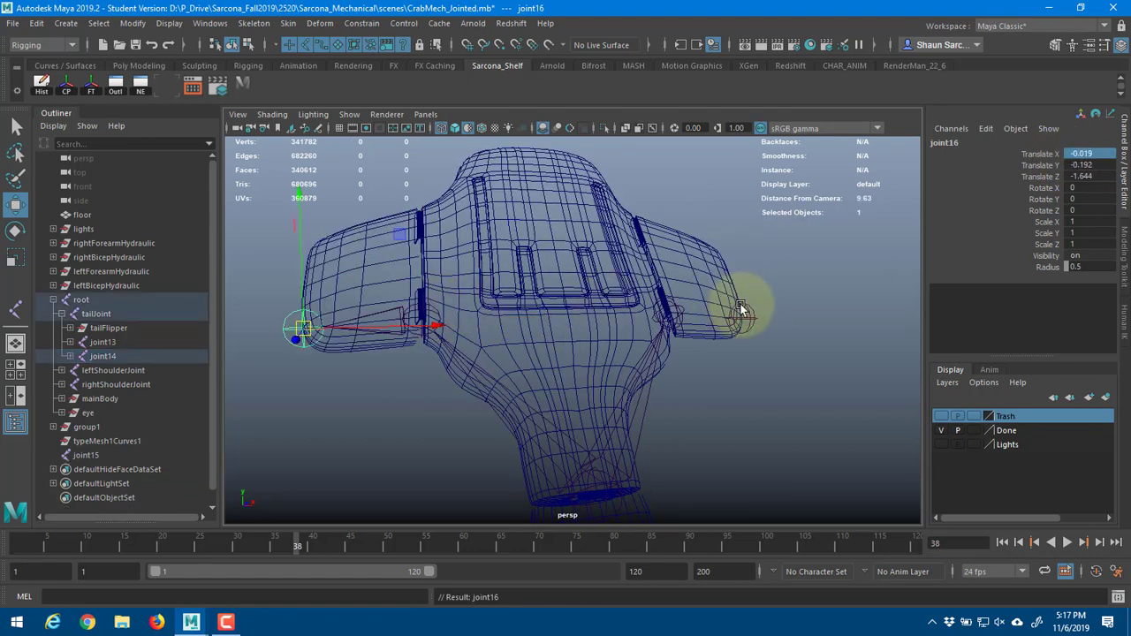
key(ctrl+z)
key(ctrl+z)
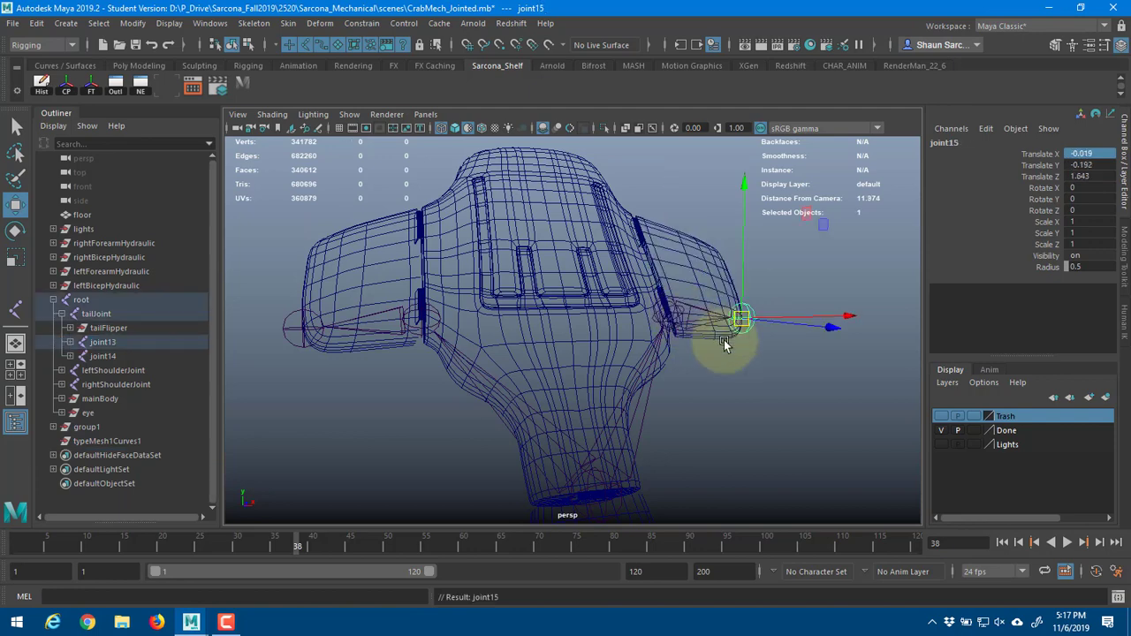
- Try parenting the left flipper's corner joint directly to tailJoint and undo the parenting
alt+drag(765, 378, 560, 388)
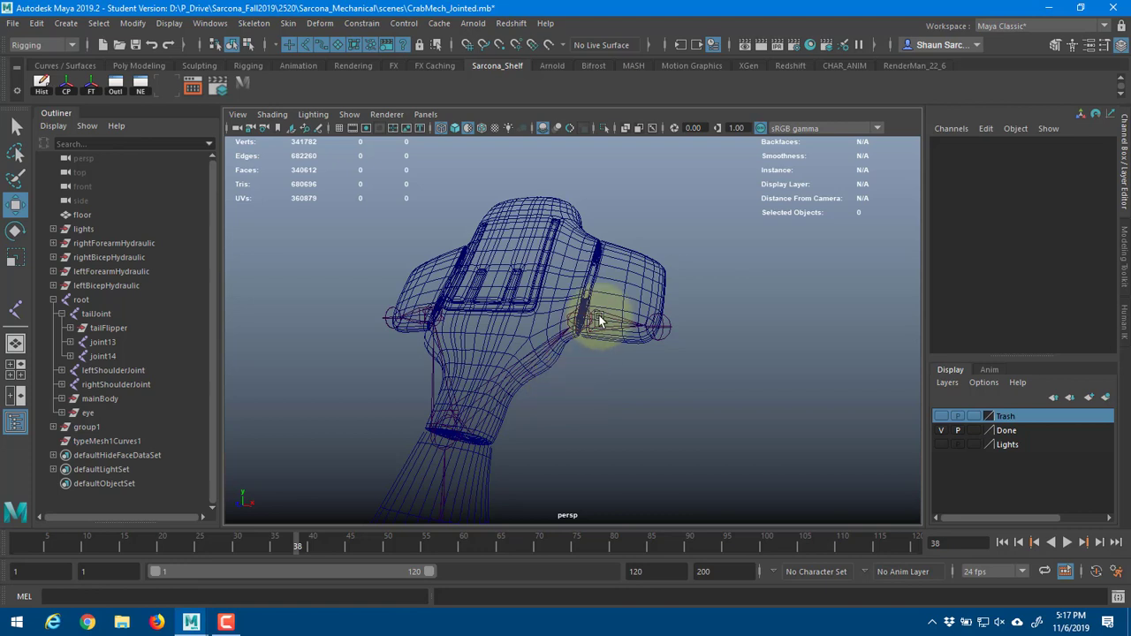
click(663, 325)
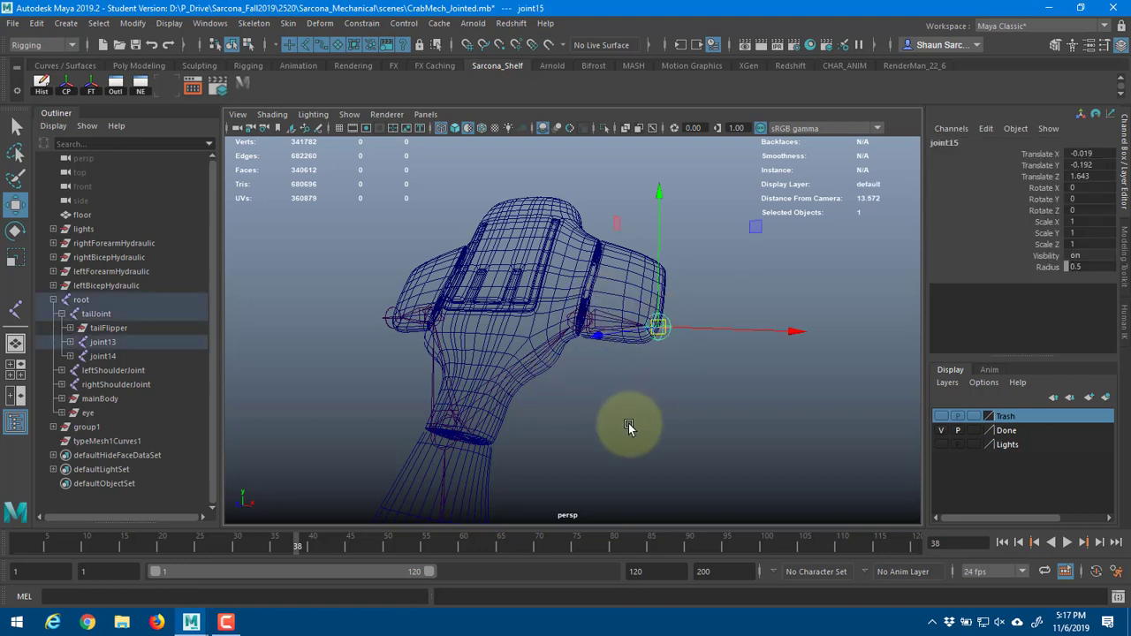
click(449, 436)
key(p)
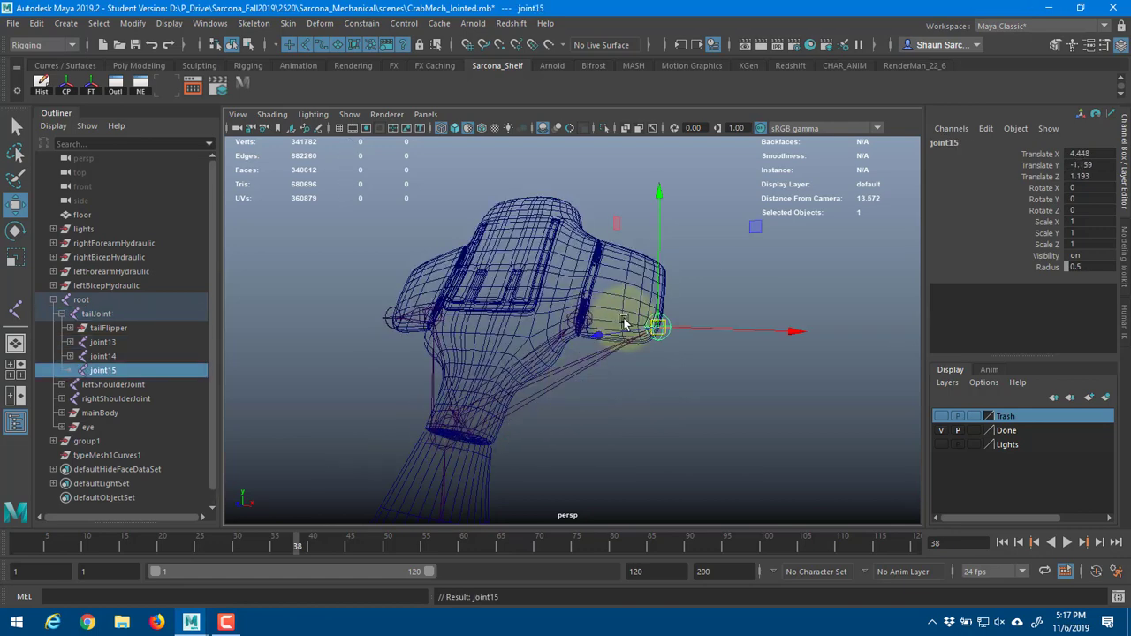
key(ctrl+z)
click(669, 343)
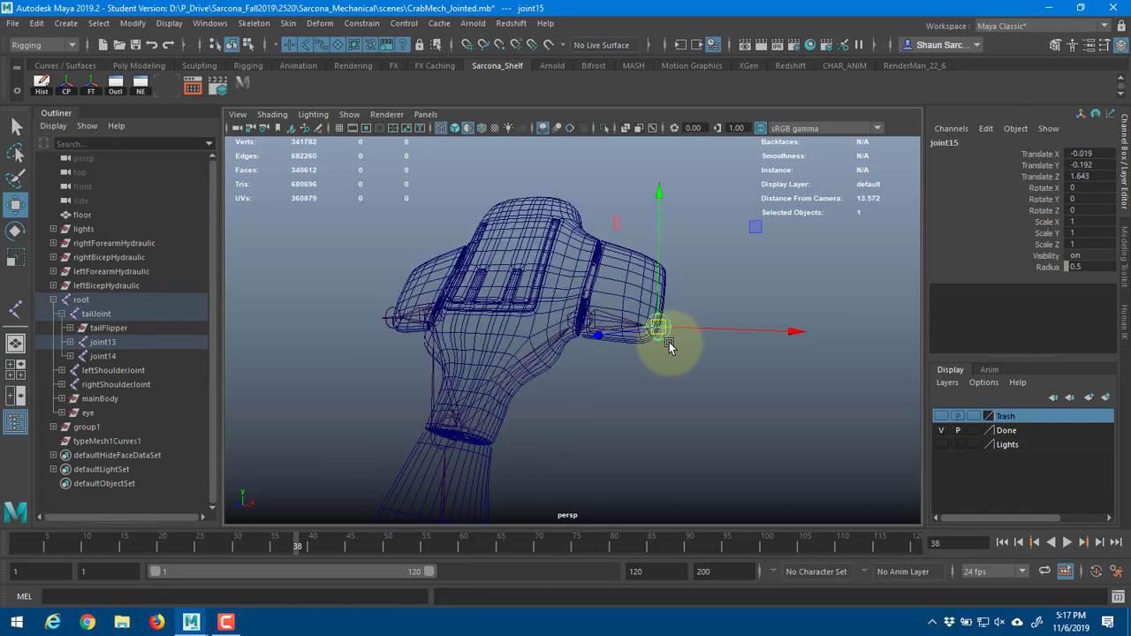
- Try parenting the left flipper's mesh to its corner joint, undo the parenting and select the flipper's hinge joint
click(649, 248)
scroll(782, 329, up, 4)
shift+click(733, 337)
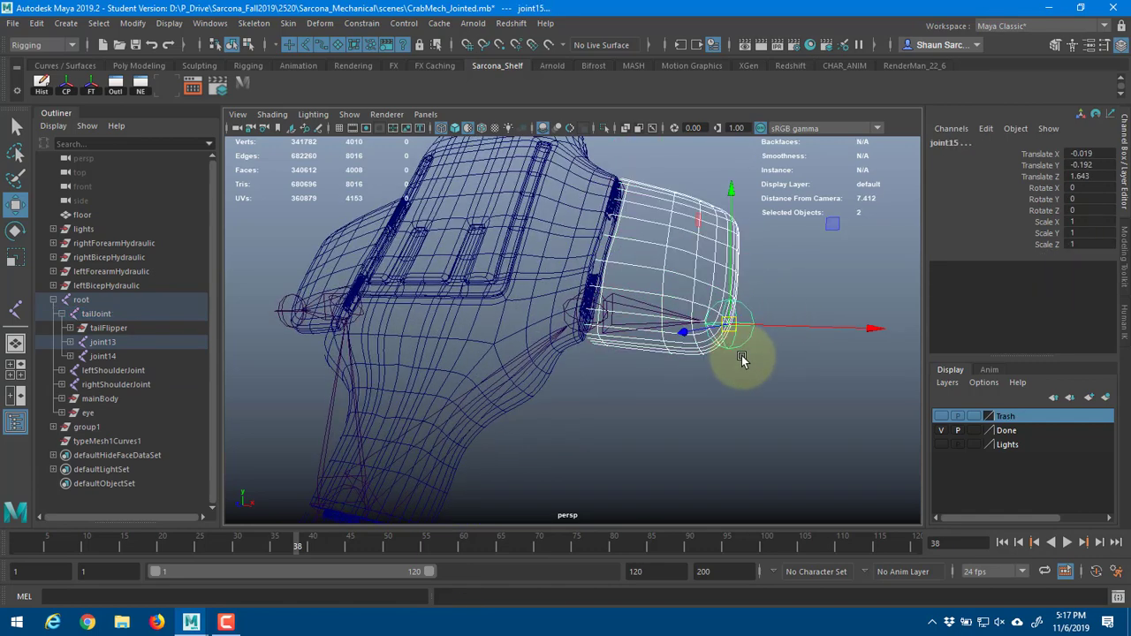
key(p)
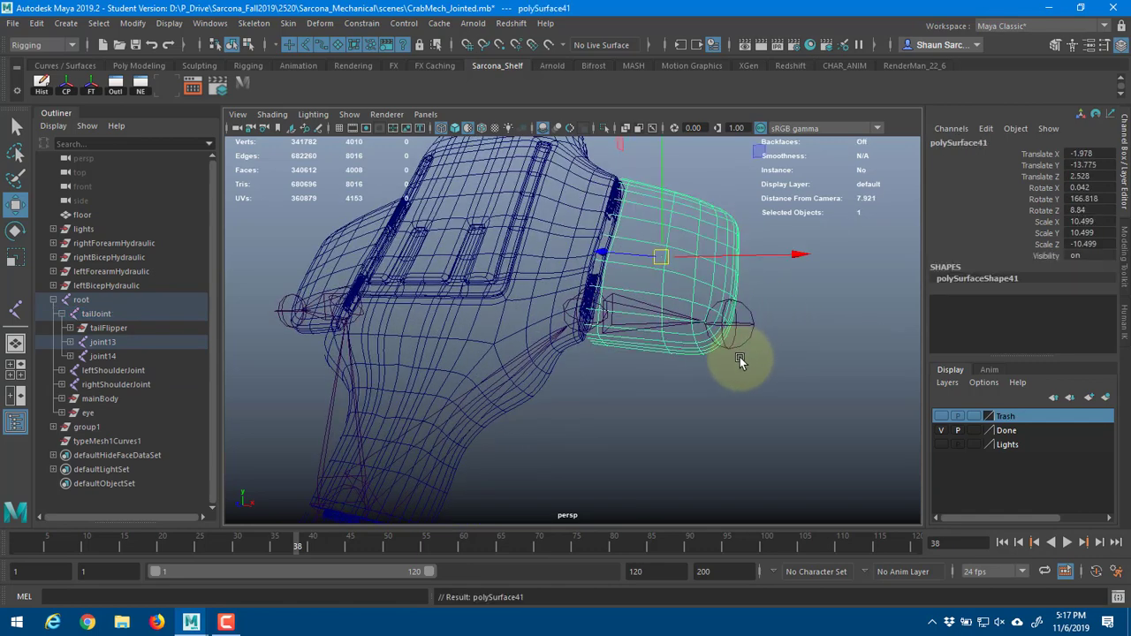
key(ctrl+z)
click(611, 304)
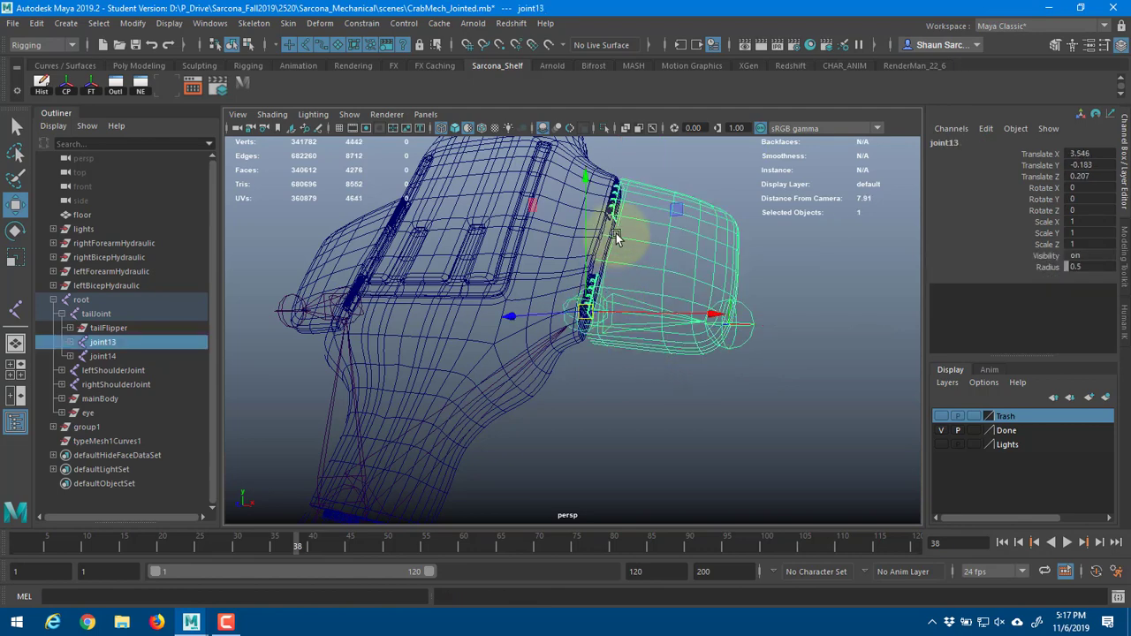
- Try parenting the central tail mesh to the left flipper's corner joint and undo the parenting
click(451, 214)
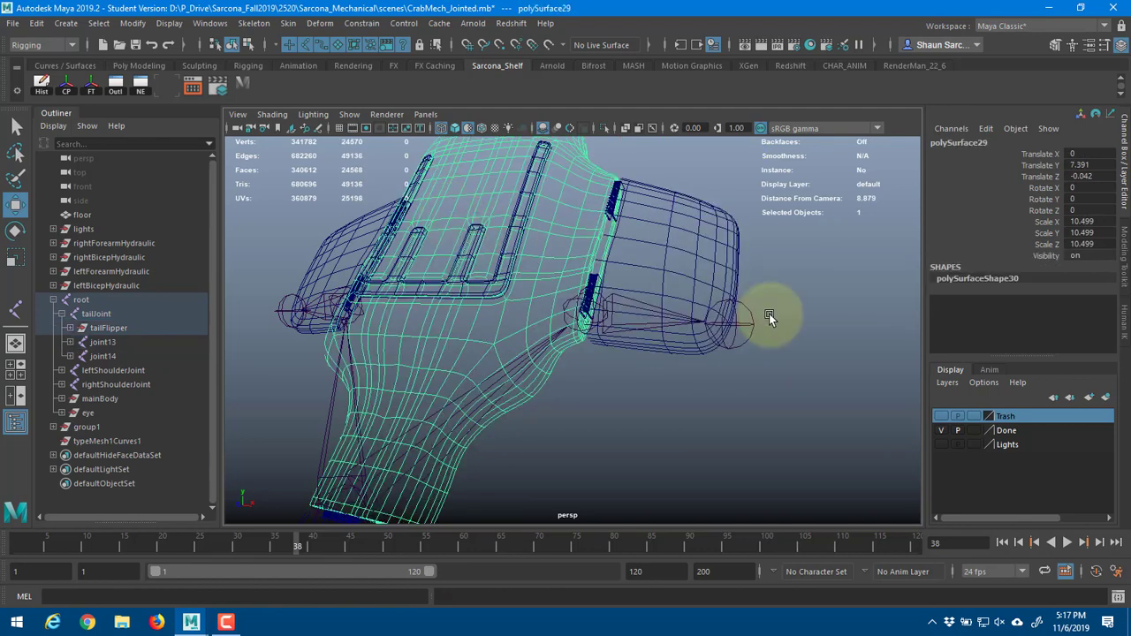
shift+click(739, 326)
key(p)
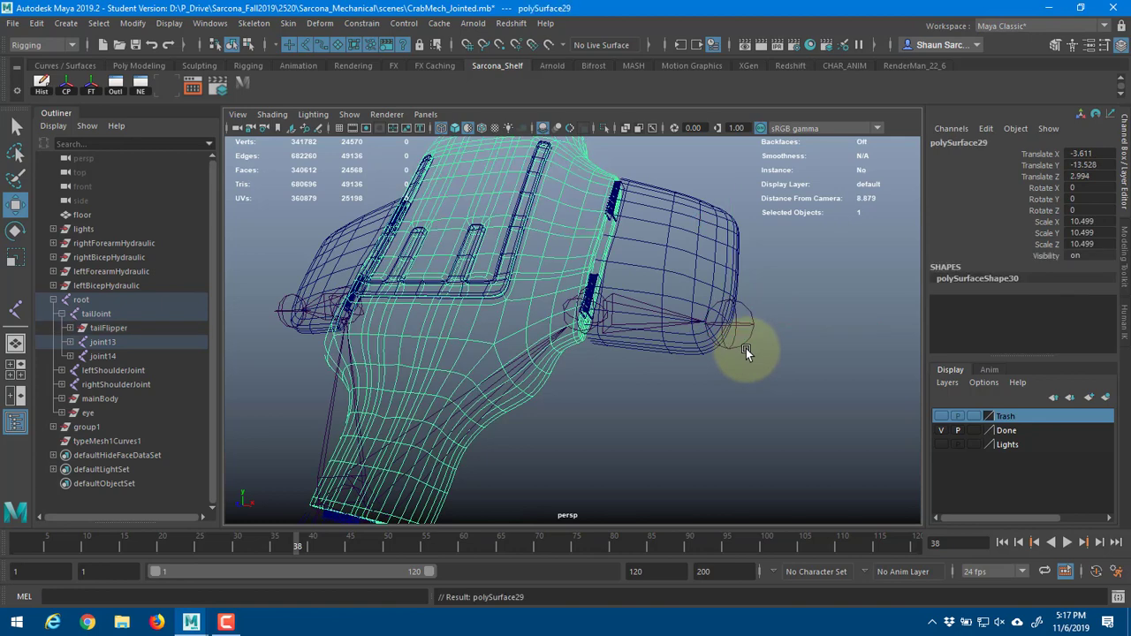
shift+click(649, 313)
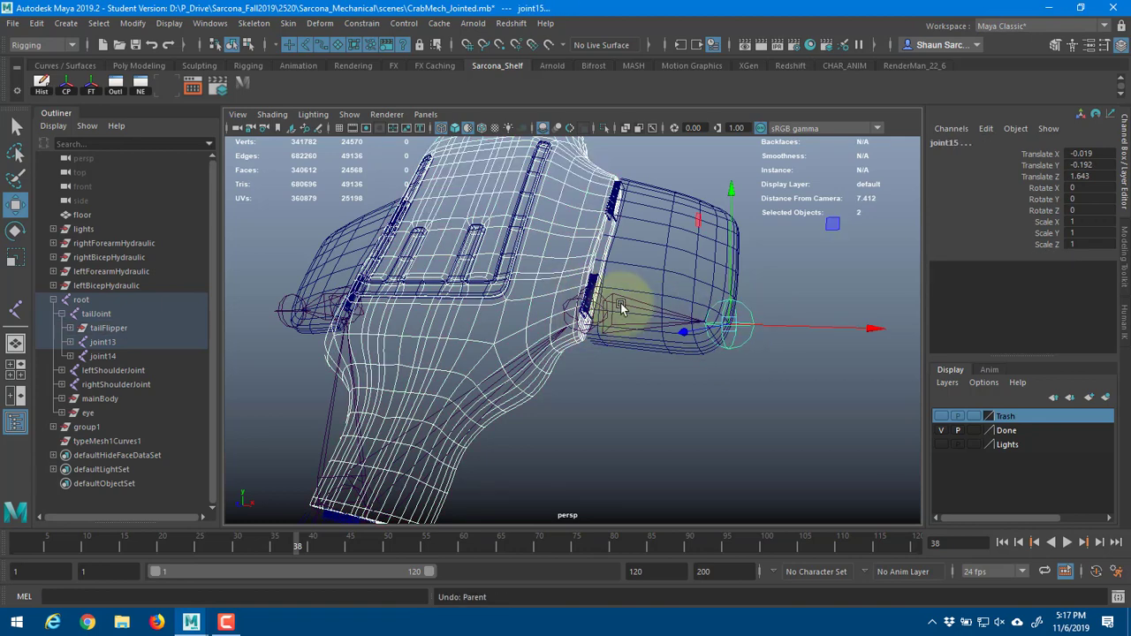
key(ctrl+z)
- Try parenting the central tail mesh to the left flipper's hinge joint and undo the parenting
shift+click(603, 308)
key(p)
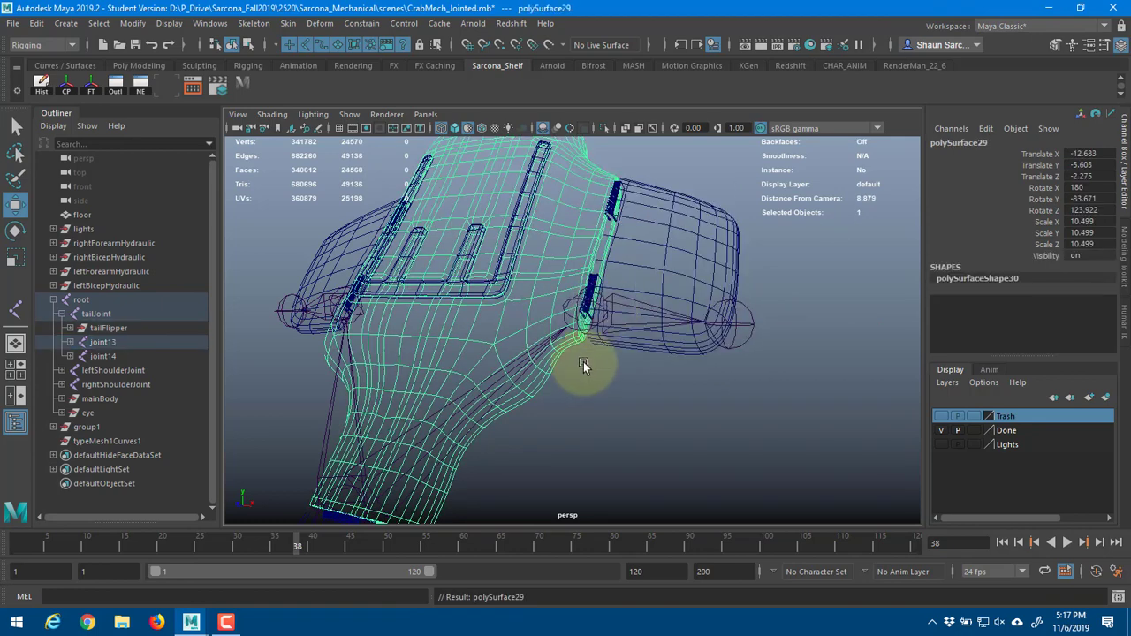
alt+drag(581, 364, 545, 421)
key(ctrl+z)
- Select the left flipper's hinge joint, bring the whole mech into view and return to shaded display
click(620, 397)
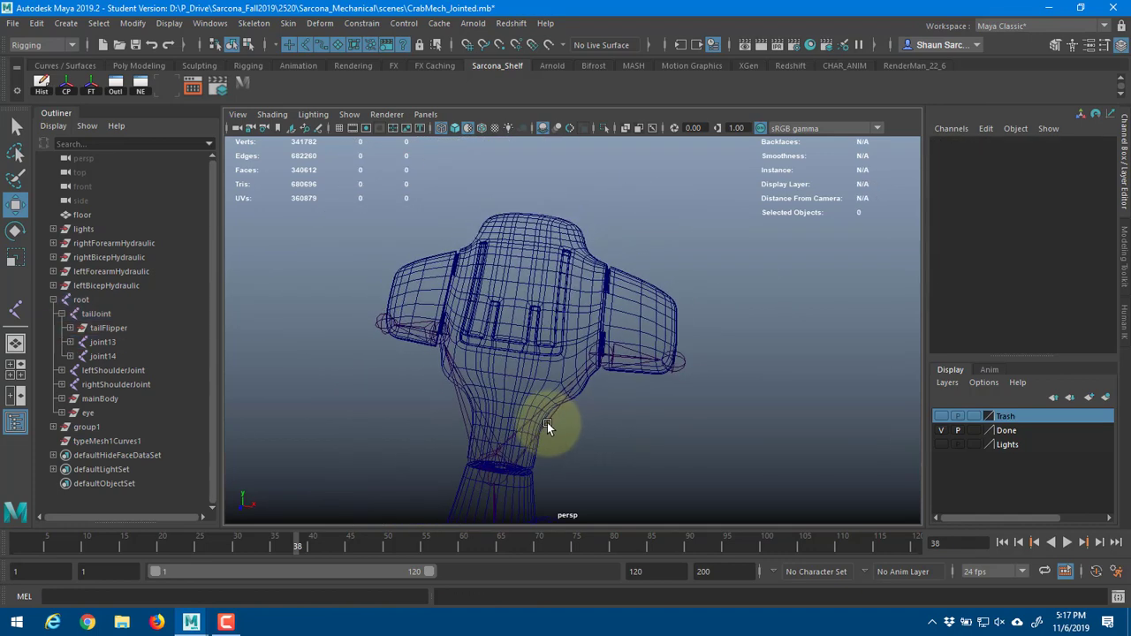
click(638, 329)
alt+drag(614, 425, 532, 330)
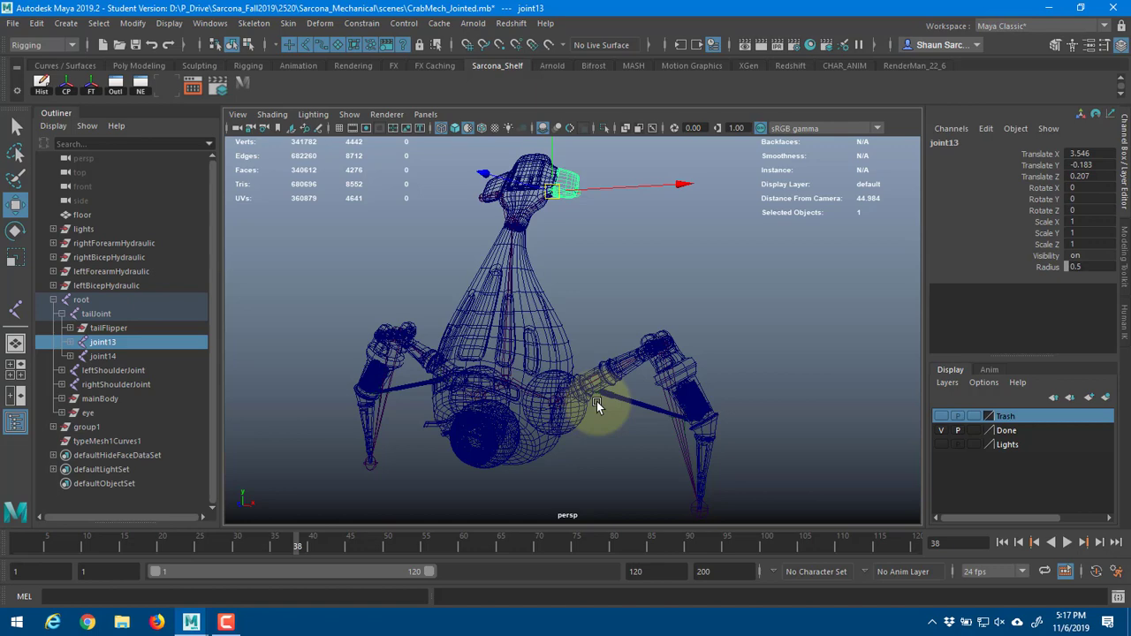
key(5)
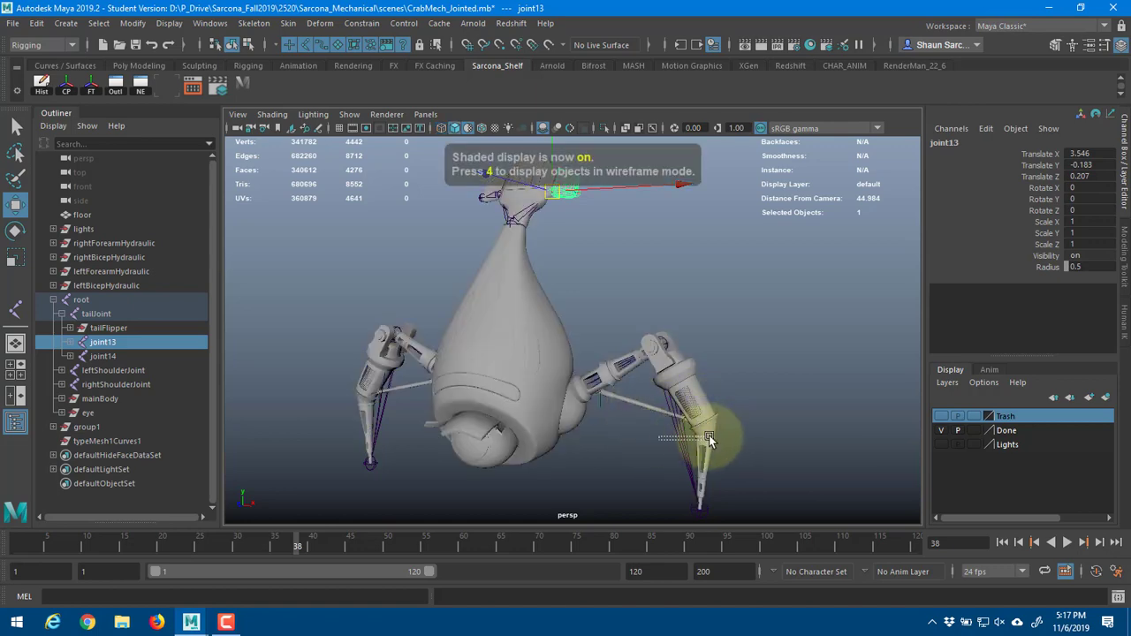
- Test-rotate the left and right elbow joints about their Z axes, undoing each rotation
click(709, 435)
key(e)
drag(751, 278, 733, 351)
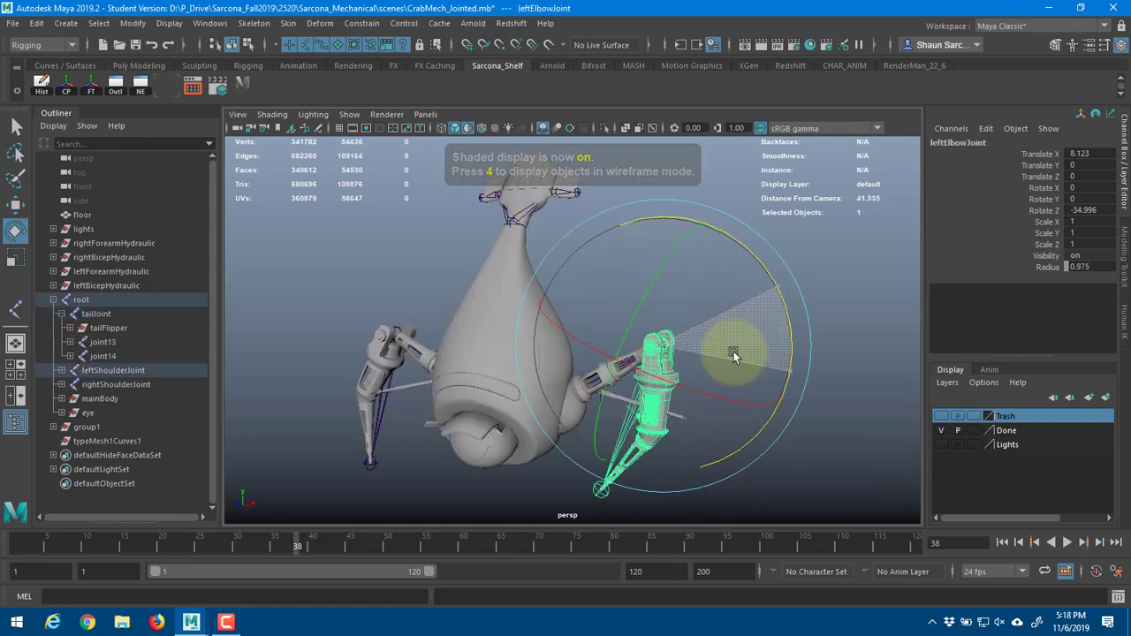
key(ctrl+z)
click(384, 418)
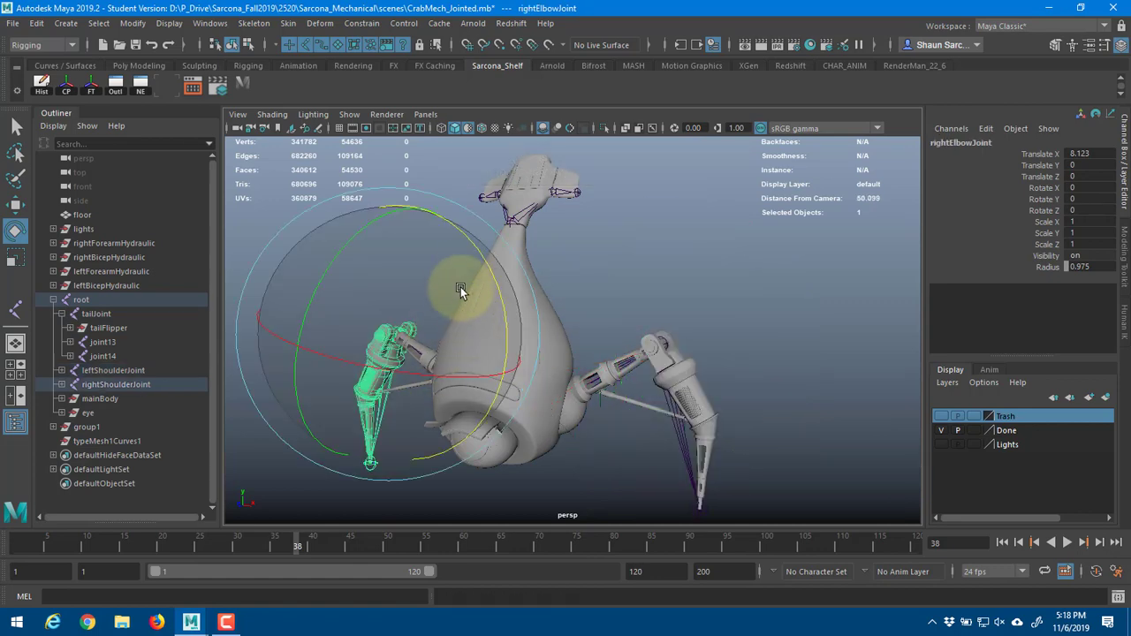
drag(479, 255, 487, 316)
key(ctrl+z)
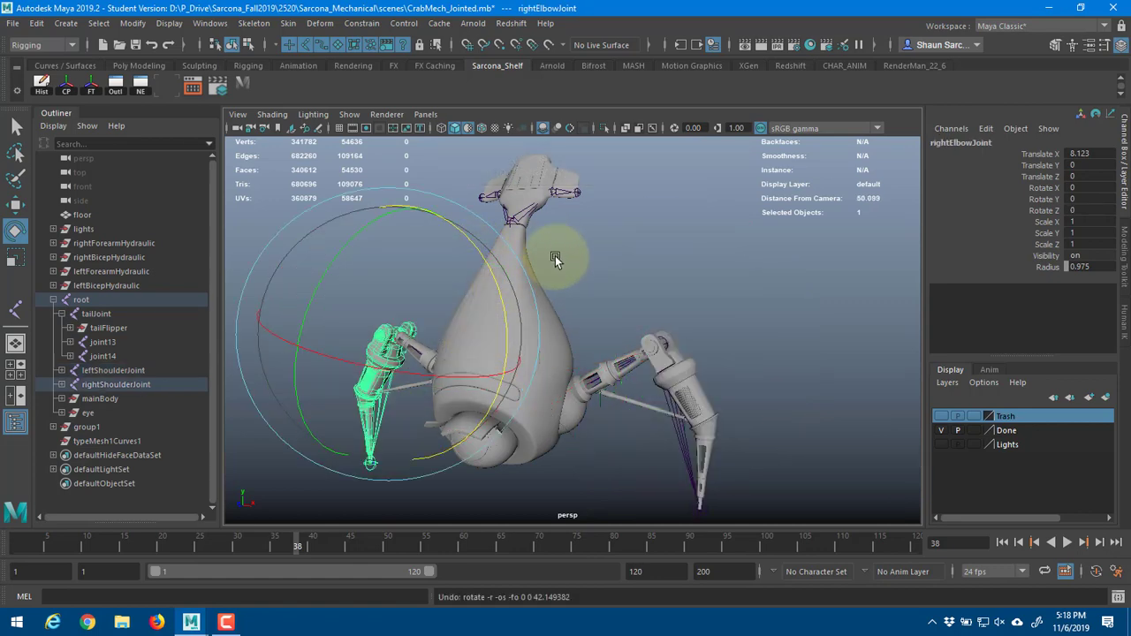
- Try moving the right elbow joint away from the body, undo the move and clear the selection
key(w)
drag(391, 342, 196, 253)
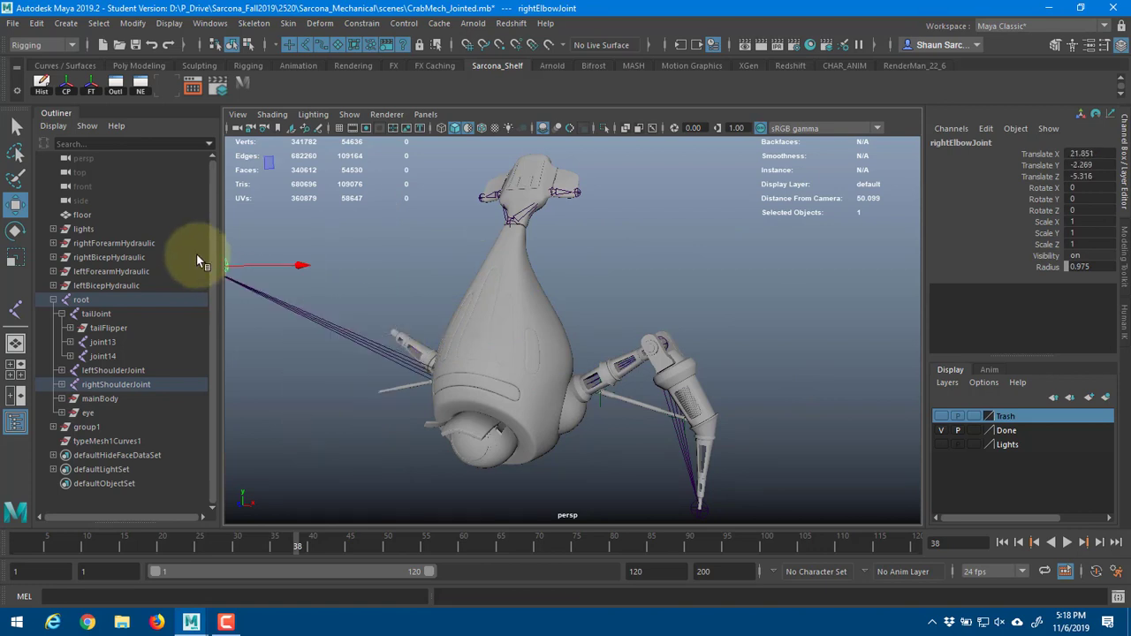
key(ctrl+z)
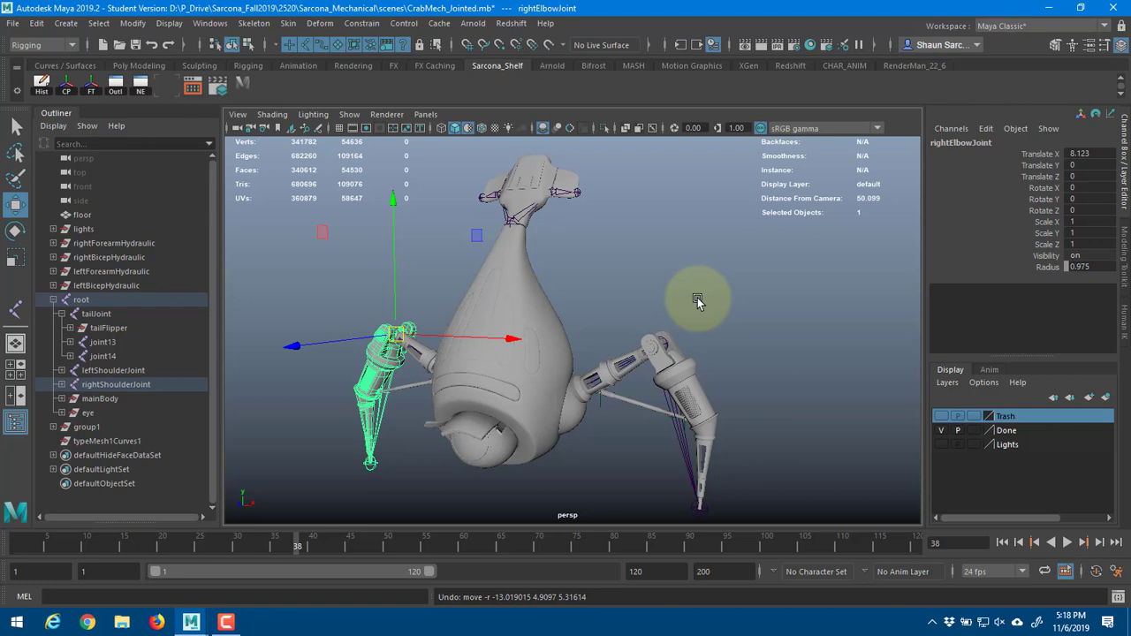
click(697, 301)
alt+right_drag(700, 343, 629, 324)
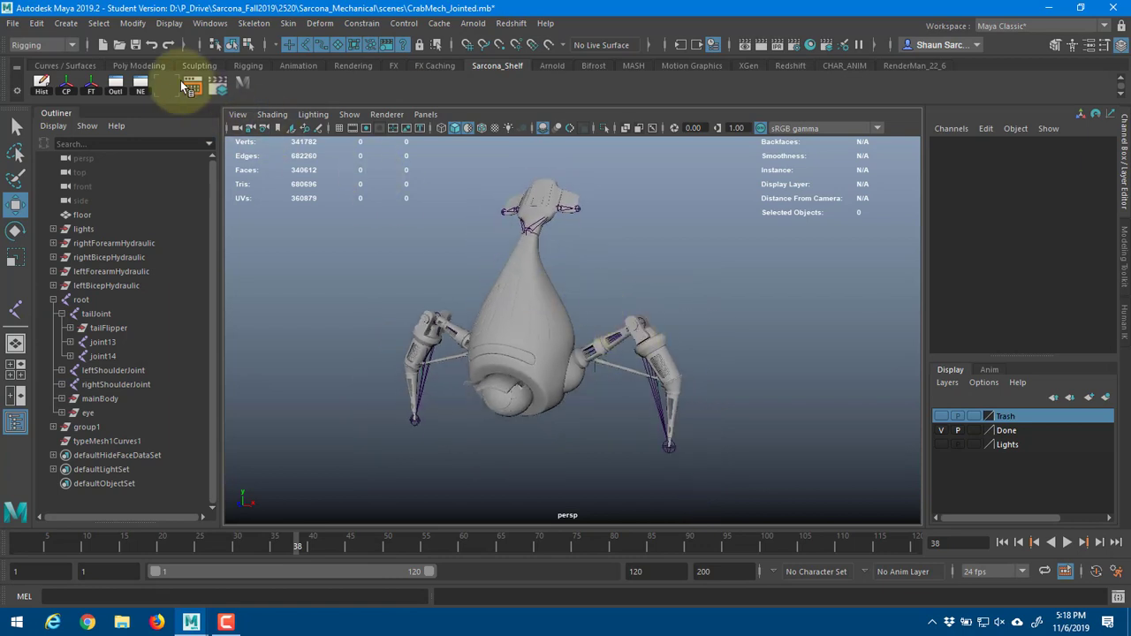
- Create a NURBS circle beneath the mech and scale it uniformly to about 7.2
click(74, 28)
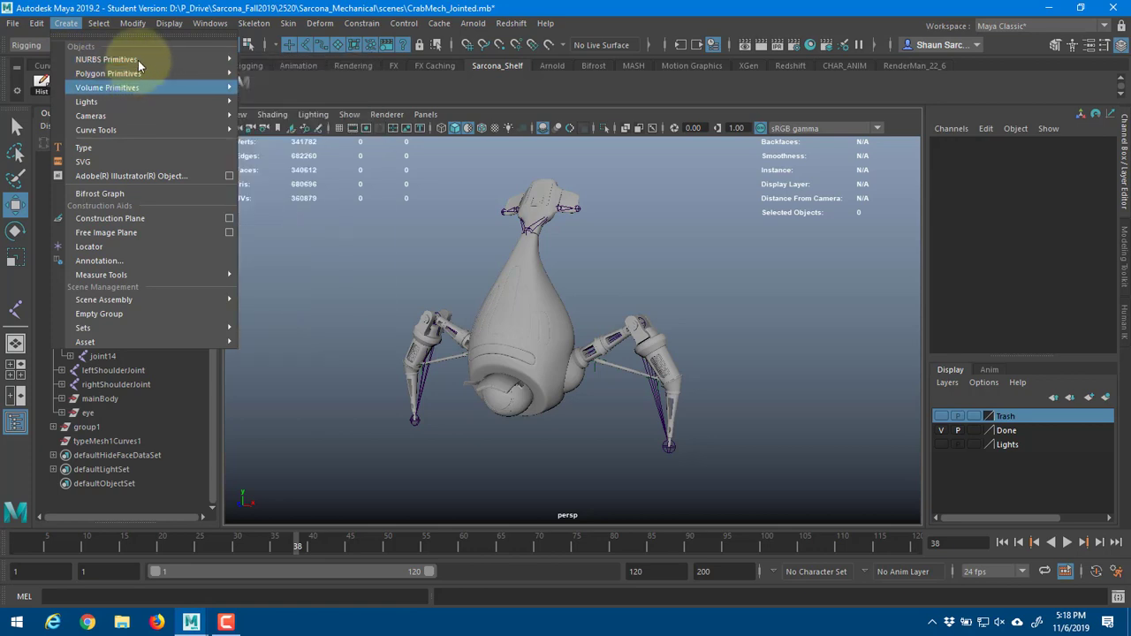
mouse_move(149, 59)
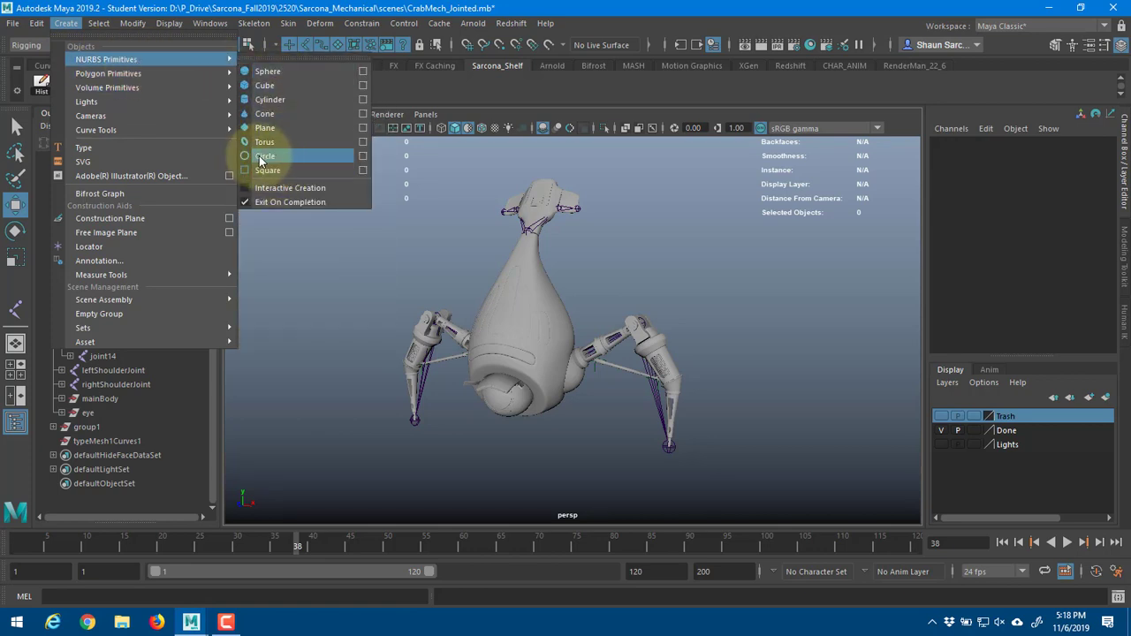
mouse_move(202, 73)
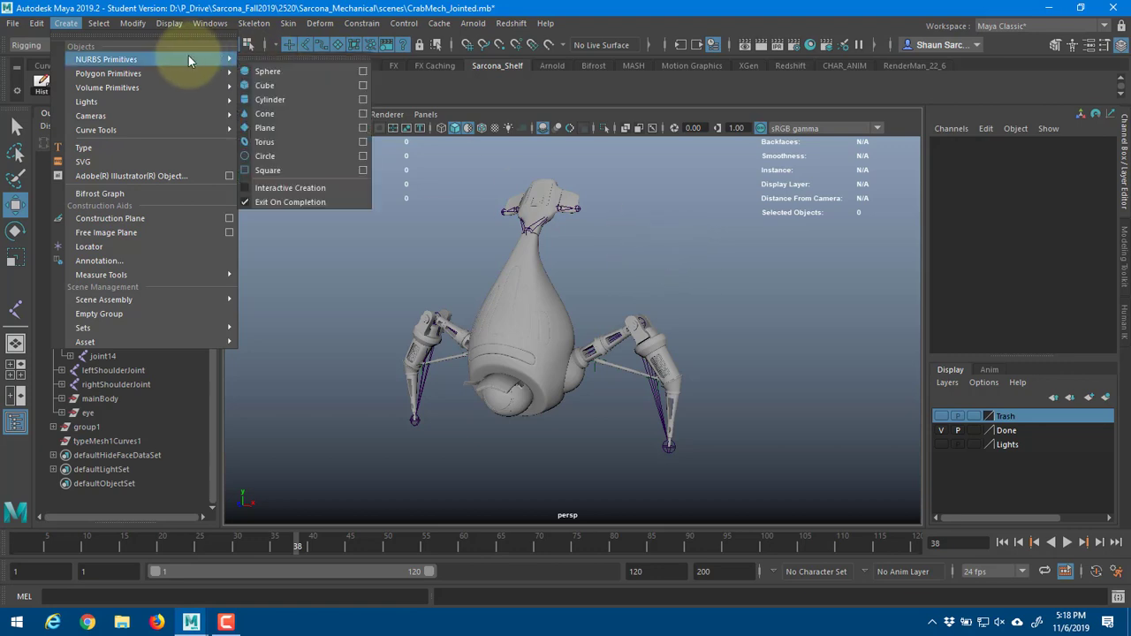
click(280, 153)
key(r)
drag(526, 449, 558, 389)
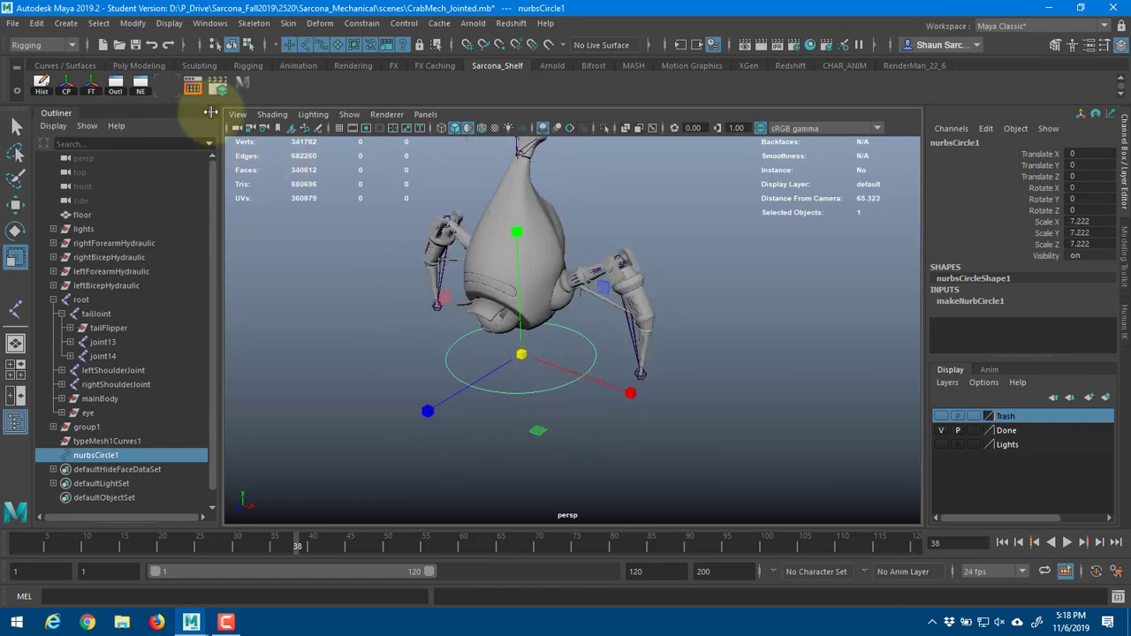
- Create a 3D type object and replace its text with the letter C
click(66, 23)
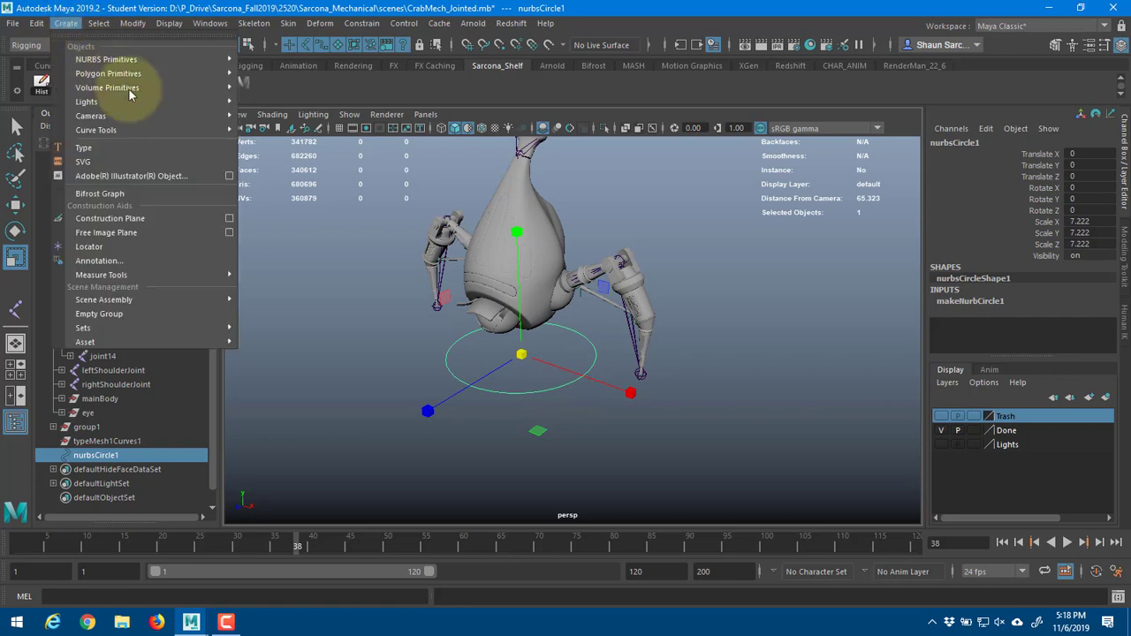
click(171, 145)
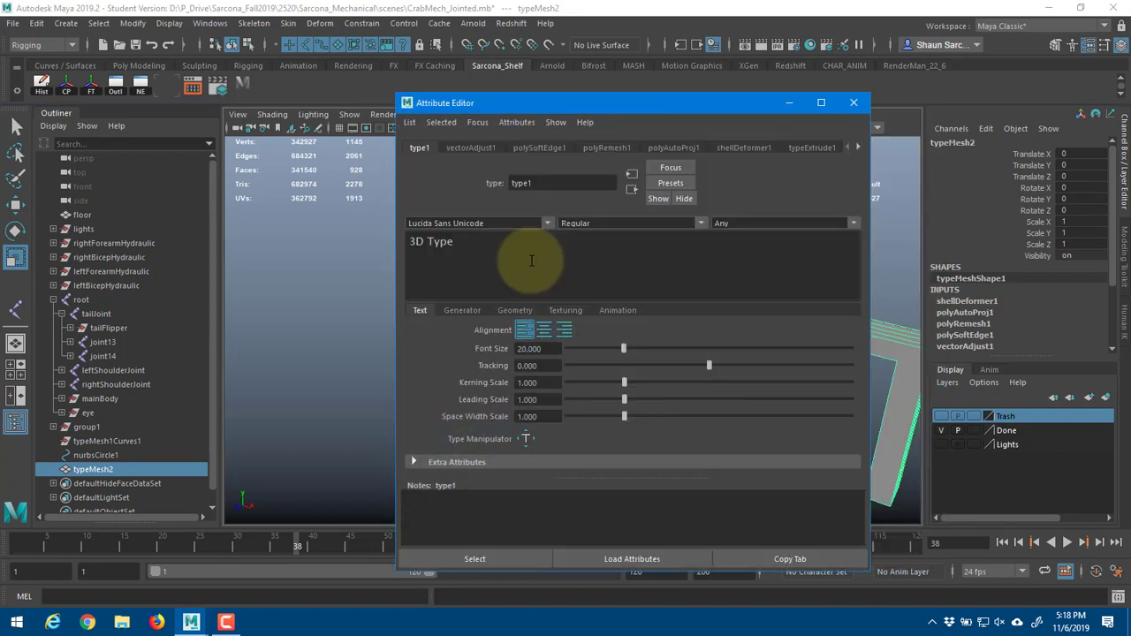
text(C)
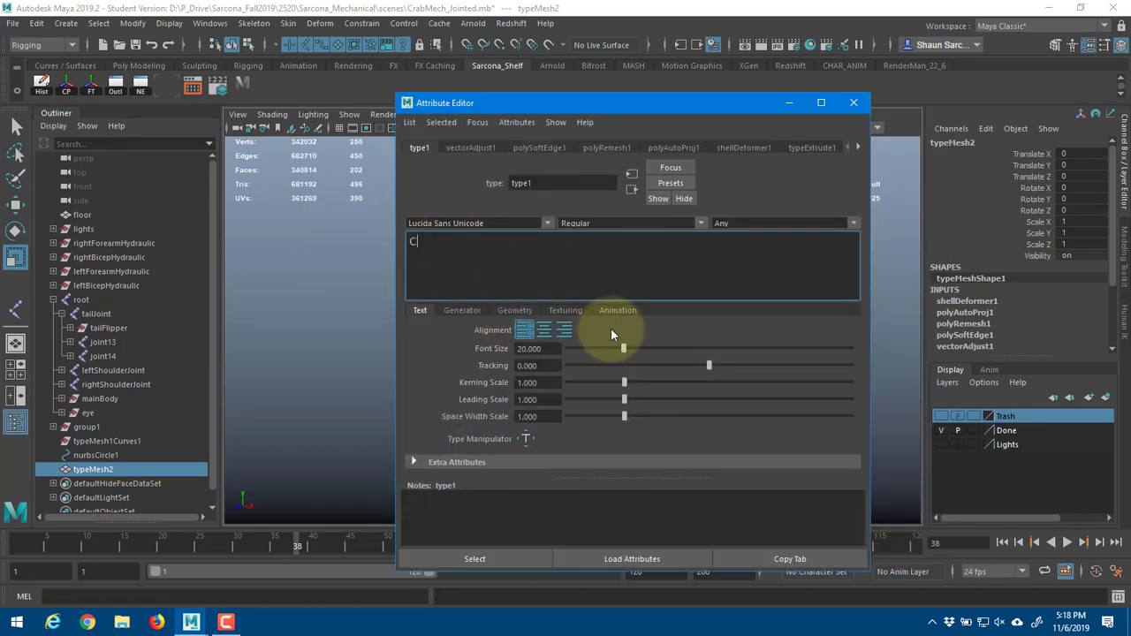
- Generate curves from the letter C type using its geometry settings
drag(542, 113, 230, 124)
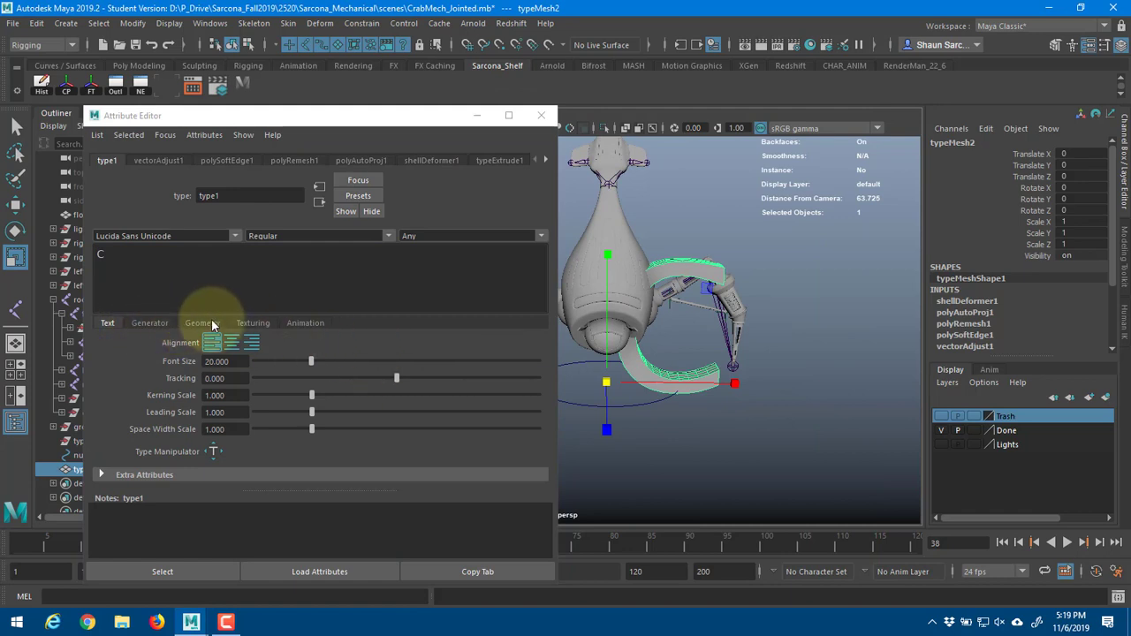
click(147, 322)
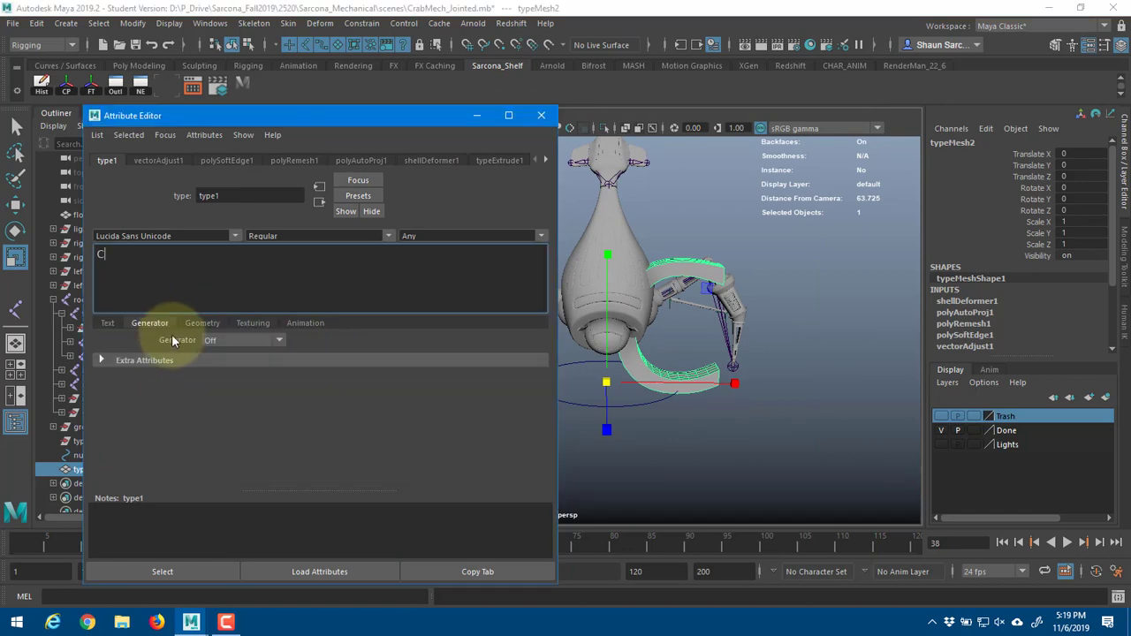
click(203, 324)
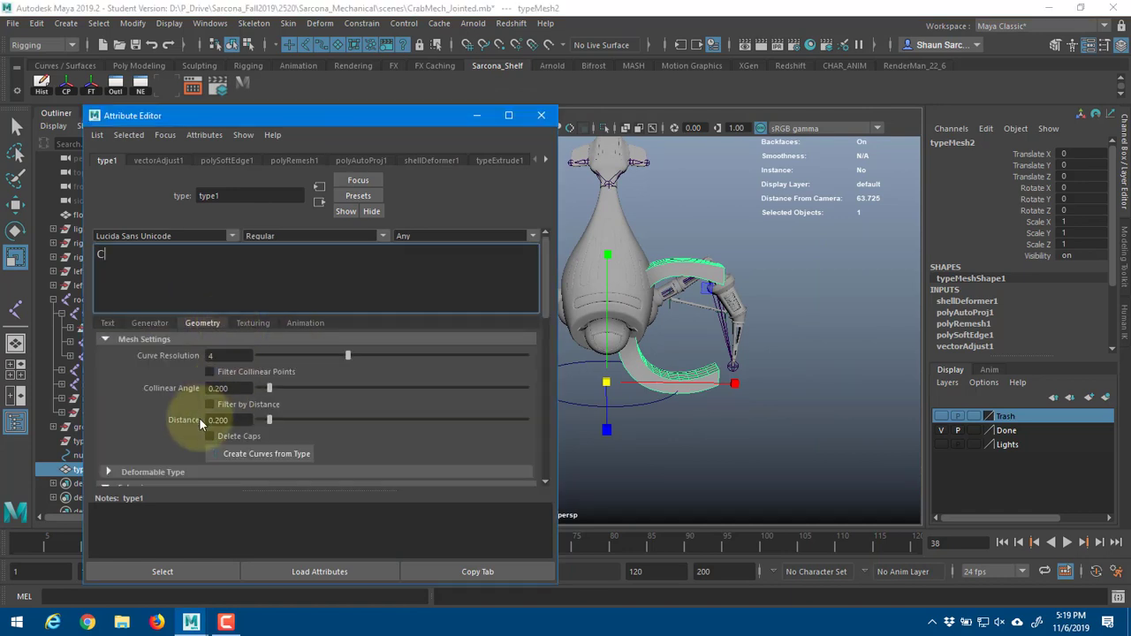
click(258, 454)
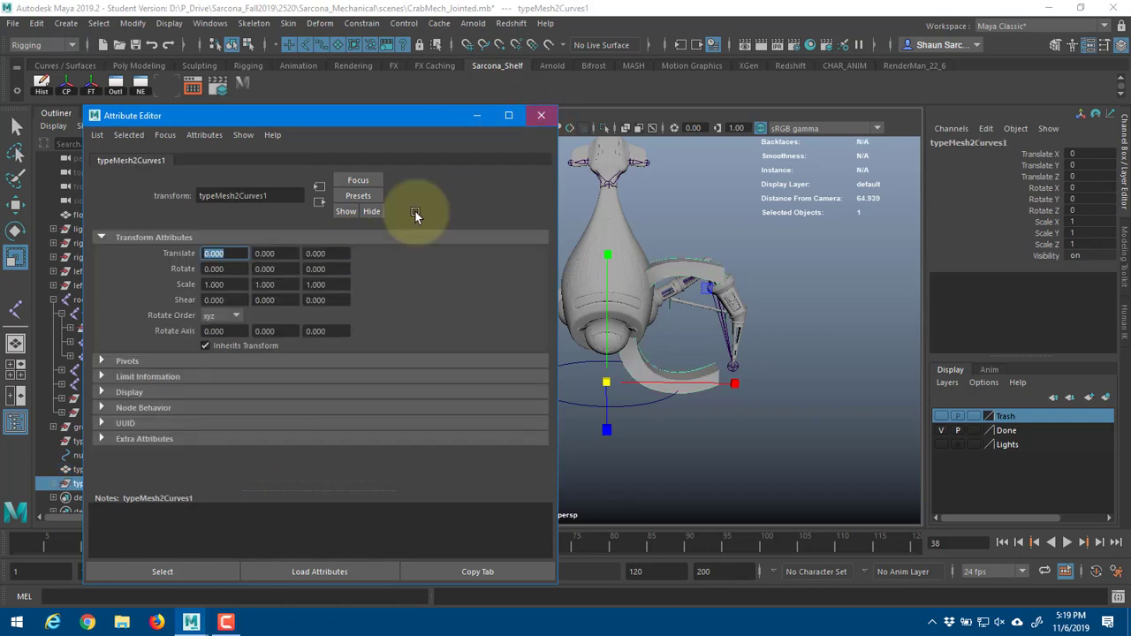
- Close the Attribute Editor and move the letter C curves beside the mech to a Translate X of about -29.8
key(ctrl+a)
key(w)
drag(712, 383, 414, 385)
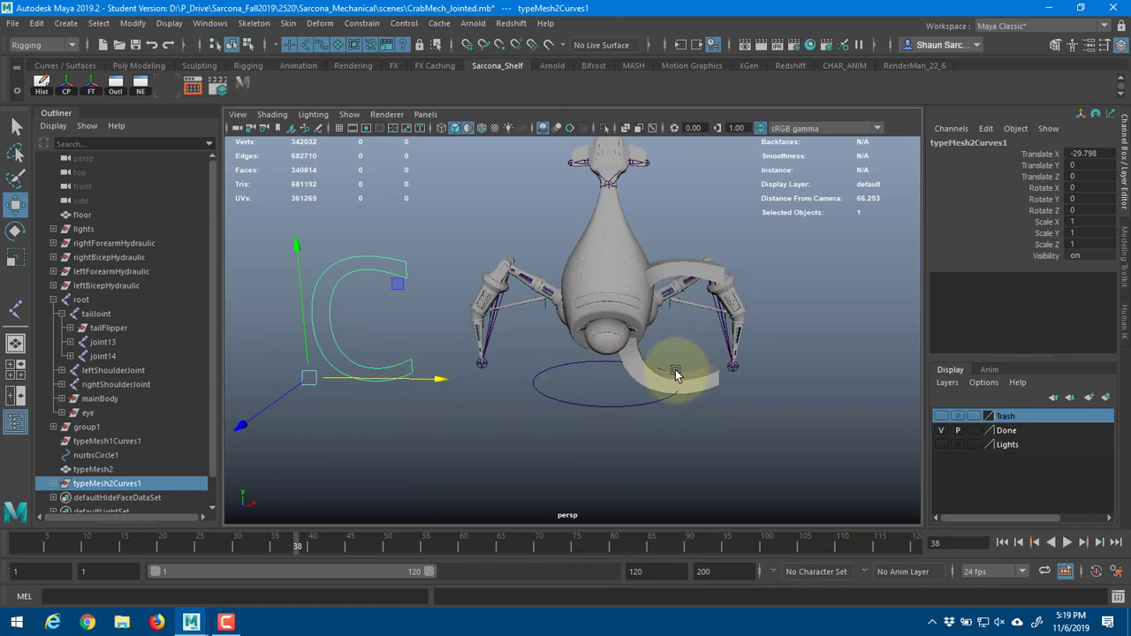
- Create a polygon sphere, move it over the letter C curves and scale it uniformly to about 7.4
click(67, 23)
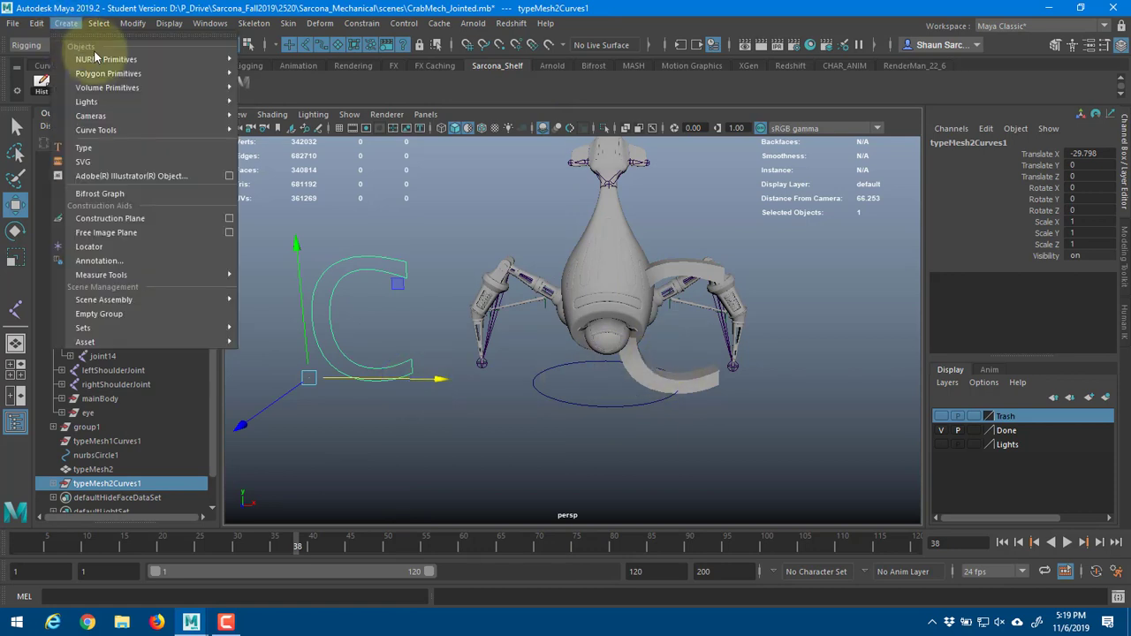
mouse_move(177, 73)
click(270, 85)
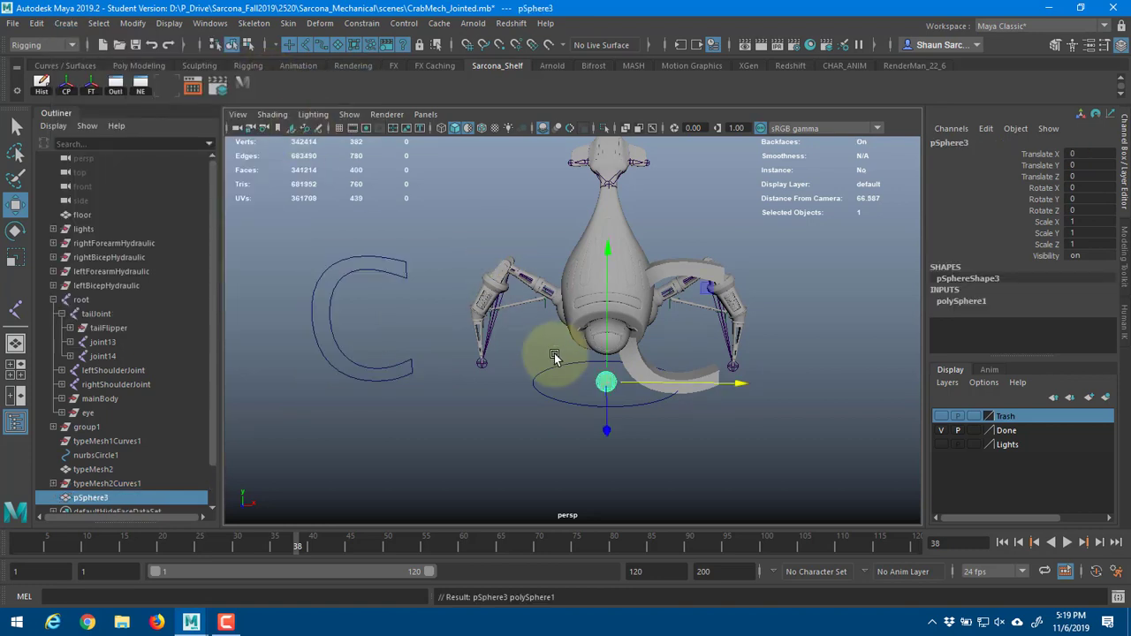
drag(604, 382, 531, 319)
key(r)
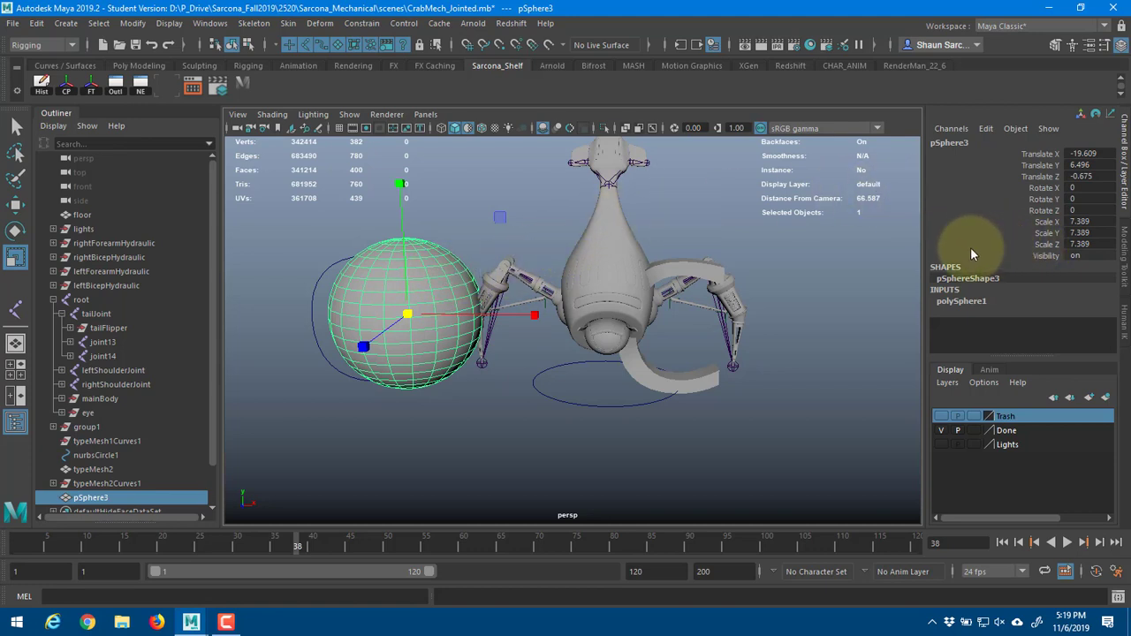
- Reduce the sphere's Subdivisions Axis and Subdivisions Height to 10 and then to 5
click(991, 298)
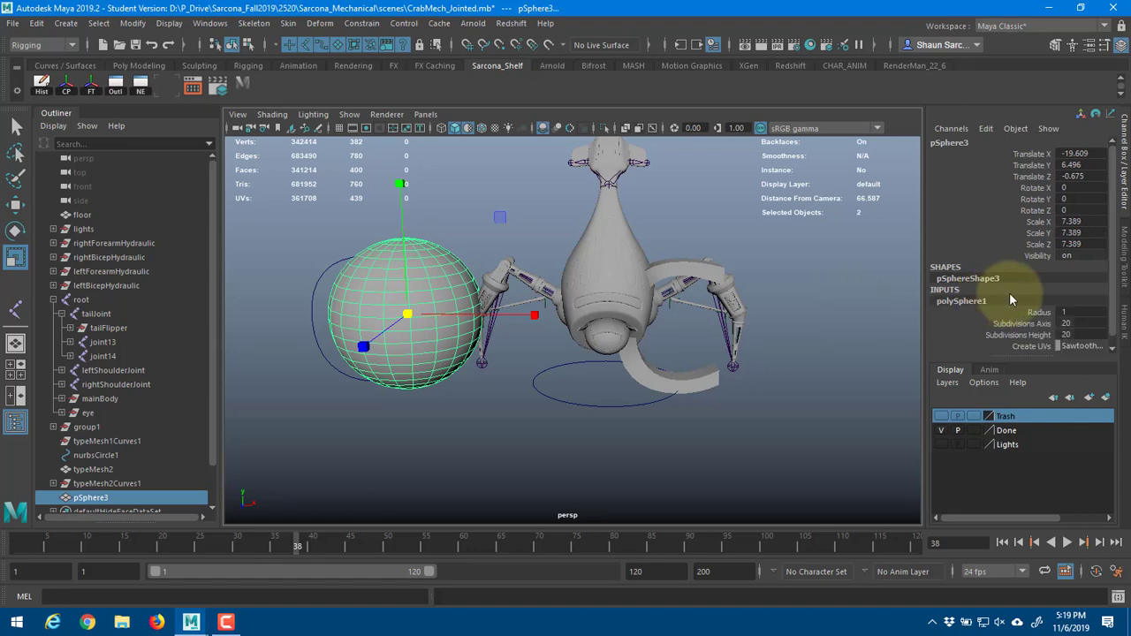
drag(1074, 314, 1079, 325)
text(10)
key(Return)
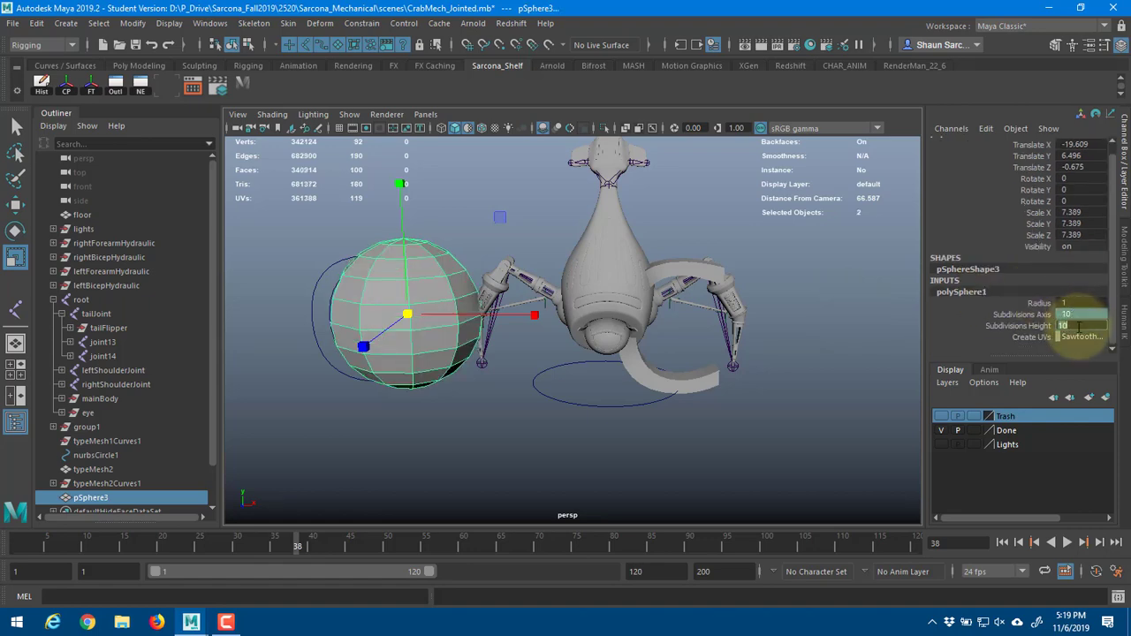
text(5)
key(Return)
- Set the sphere's Subdivisions Axis to 4
alt+drag(649, 232, 661, 274)
double_click(1074, 314)
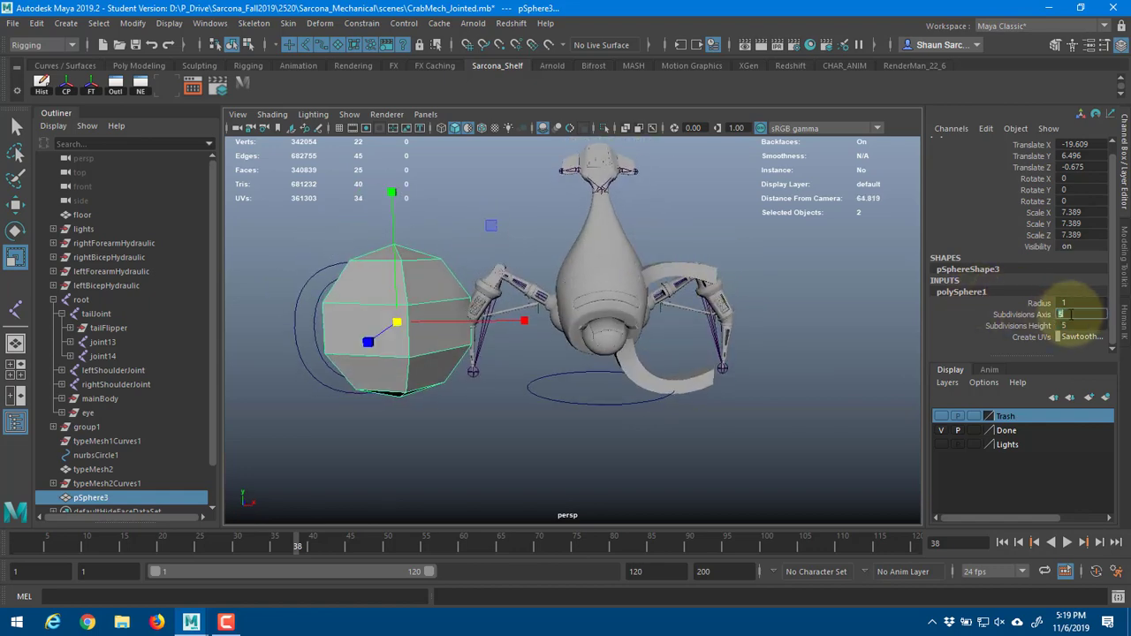
text(4)
key(Return)
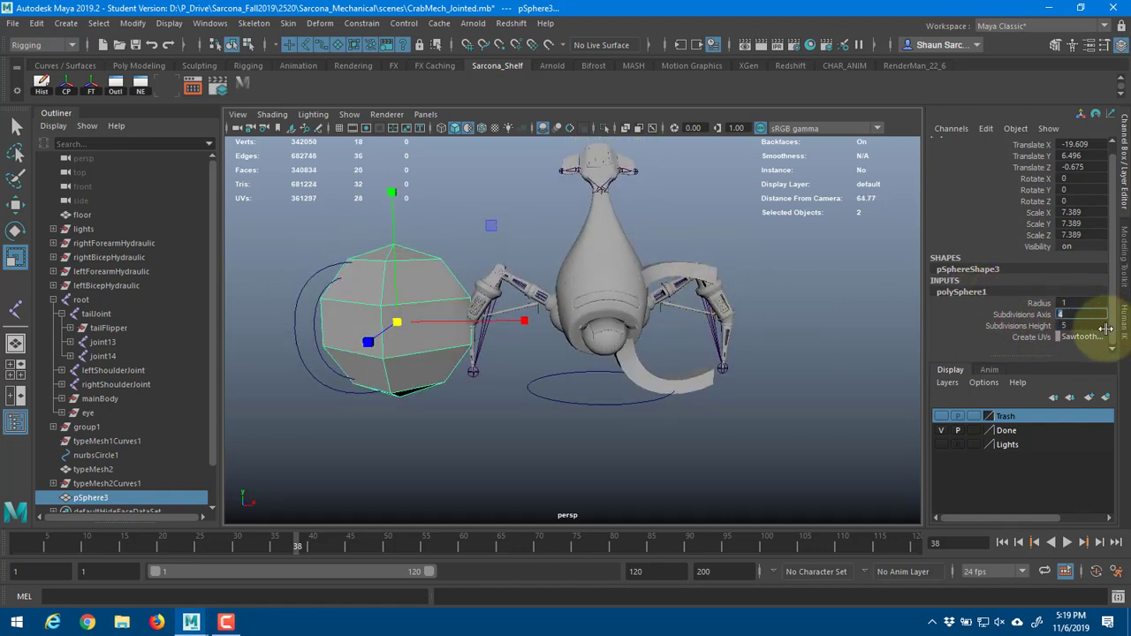
- Set the sphere's Subdivisions Axis to 6 and its Subdivisions Height to 6
click(1080, 315)
click(1085, 317)
text(6)
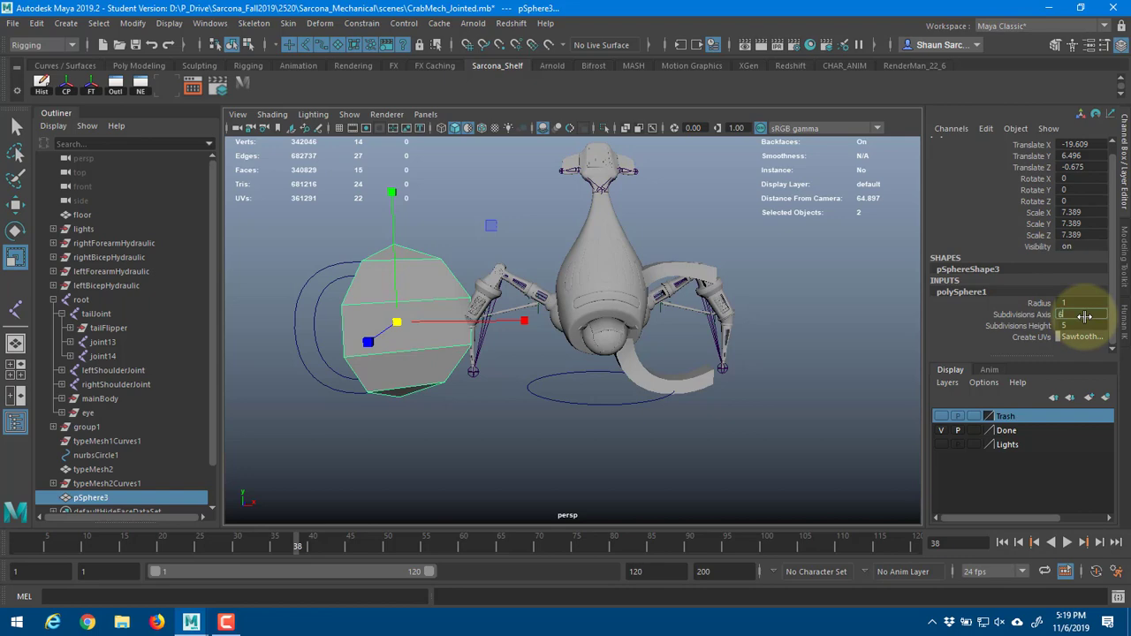
click(1086, 324)
text(6)
key(Return)
- Move the sphere to about -35.2, 2.0, 5.9 and the NURBS circle to about -16.6, -2.5, 4.6, clear of the mech
alt+drag(463, 300, 333, 373)
key(w)
drag(602, 415, 518, 416)
alt+drag(518, 416, 549, 334)
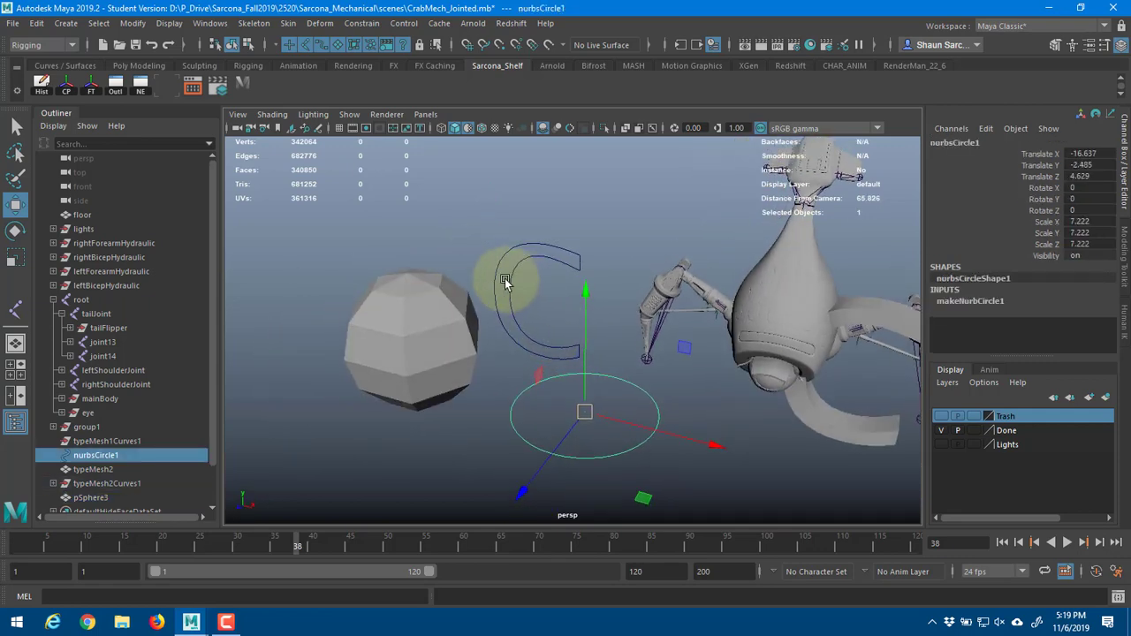
alt+drag(504, 281, 525, 268)
alt+middle_drag(525, 268, 491, 324)
scroll(545, 355, down, 1)
- Move the polygon letter C to about -36.4, 12.4, 9.0 and rotate it about -18.8, 31.9, -4.5 degrees
click(723, 394)
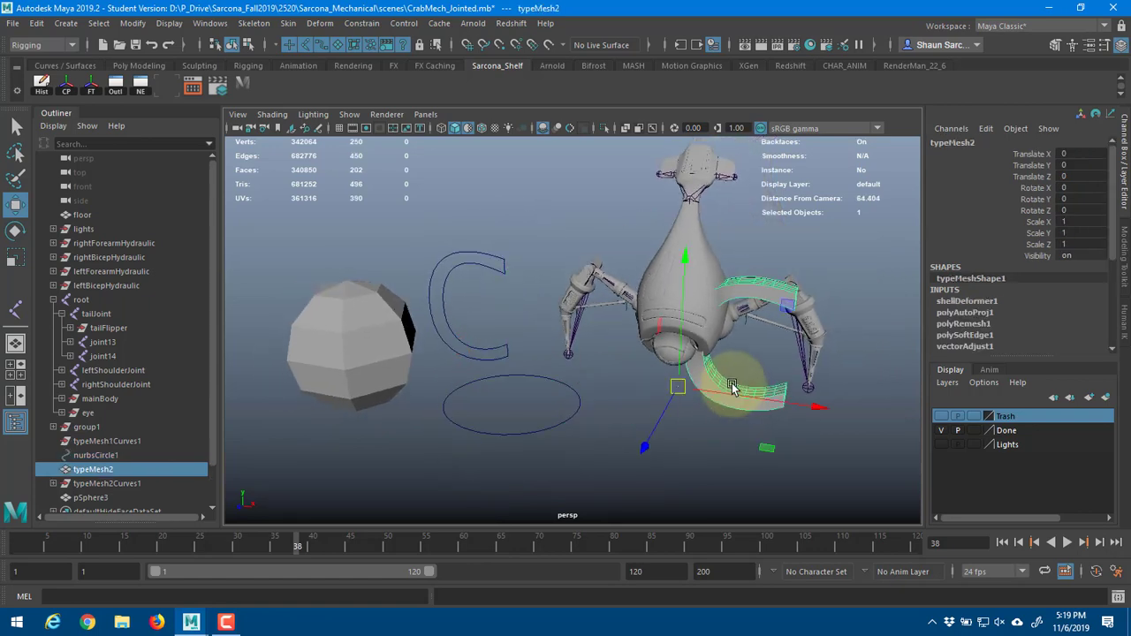
drag(677, 386, 317, 258)
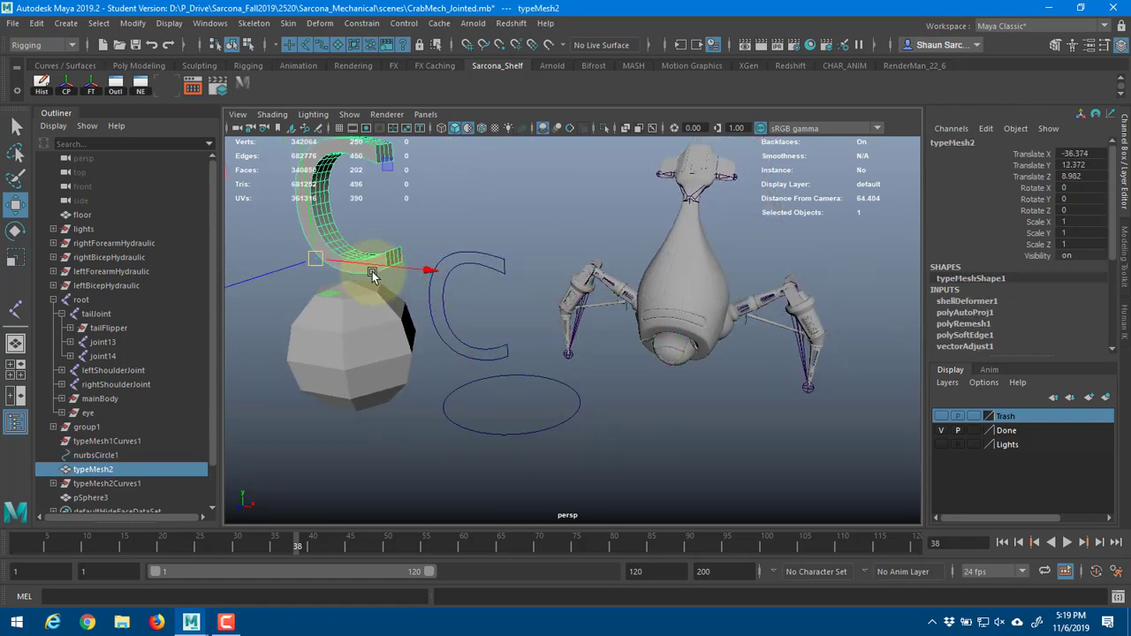
scroll(442, 308, down, 2)
alt+middle_drag(454, 315, 486, 337)
key(e)
drag(436, 268, 558, 127)
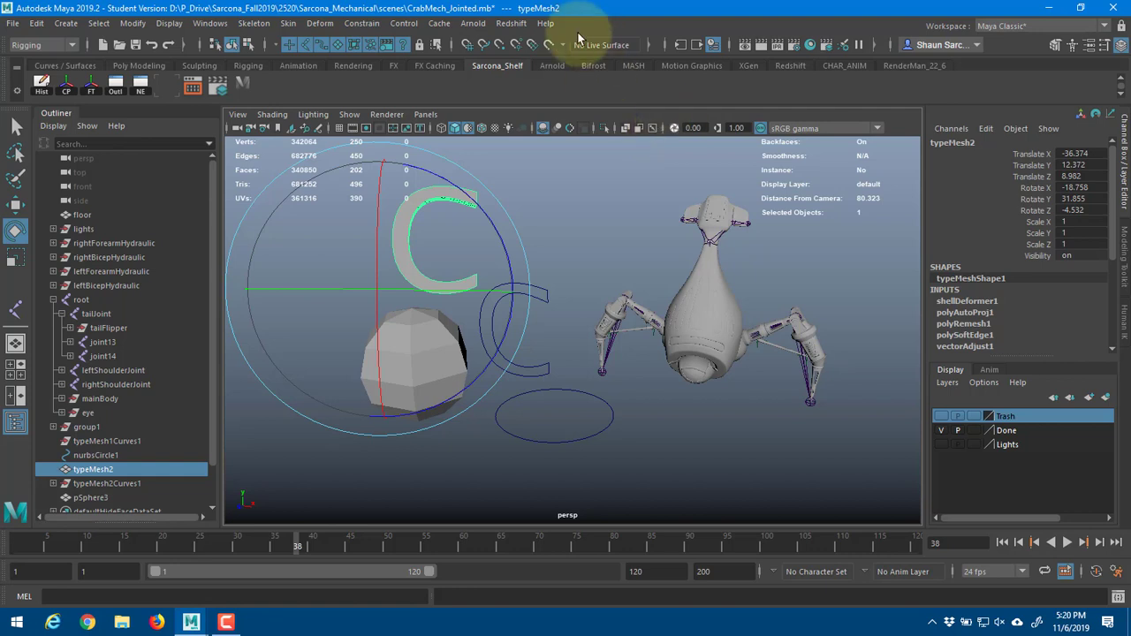
click(473, 23)
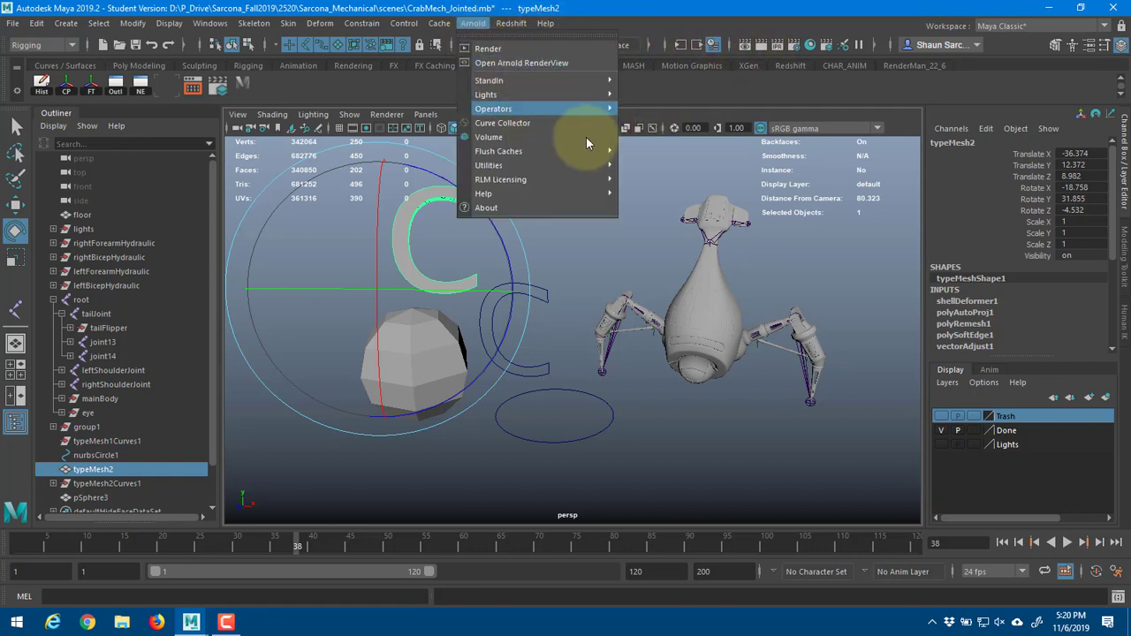
mouse_move(616, 95)
click(668, 117)
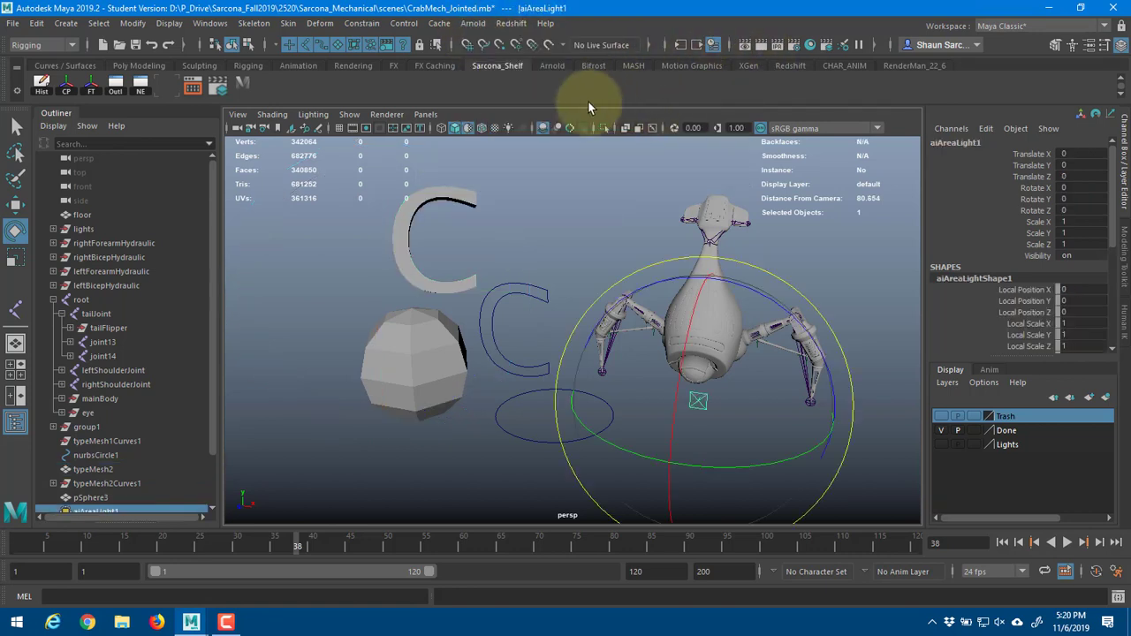
click(695, 197)
- Add an Arnold SkyDome Light, render the perspective view and close the render window
click(473, 23)
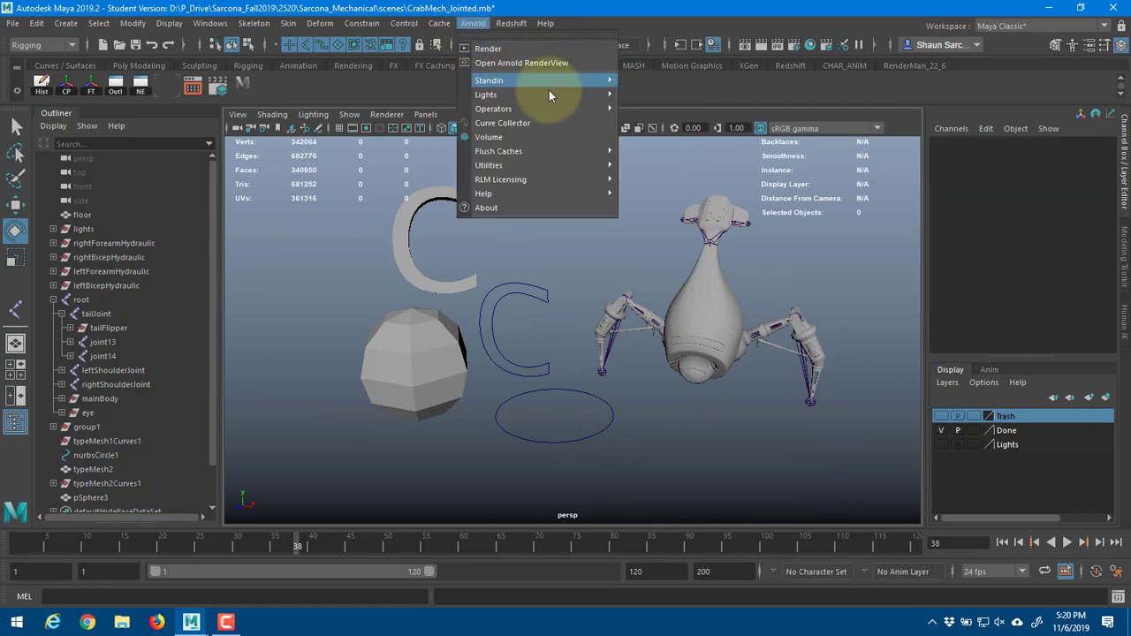
mouse_move(607, 95)
click(665, 121)
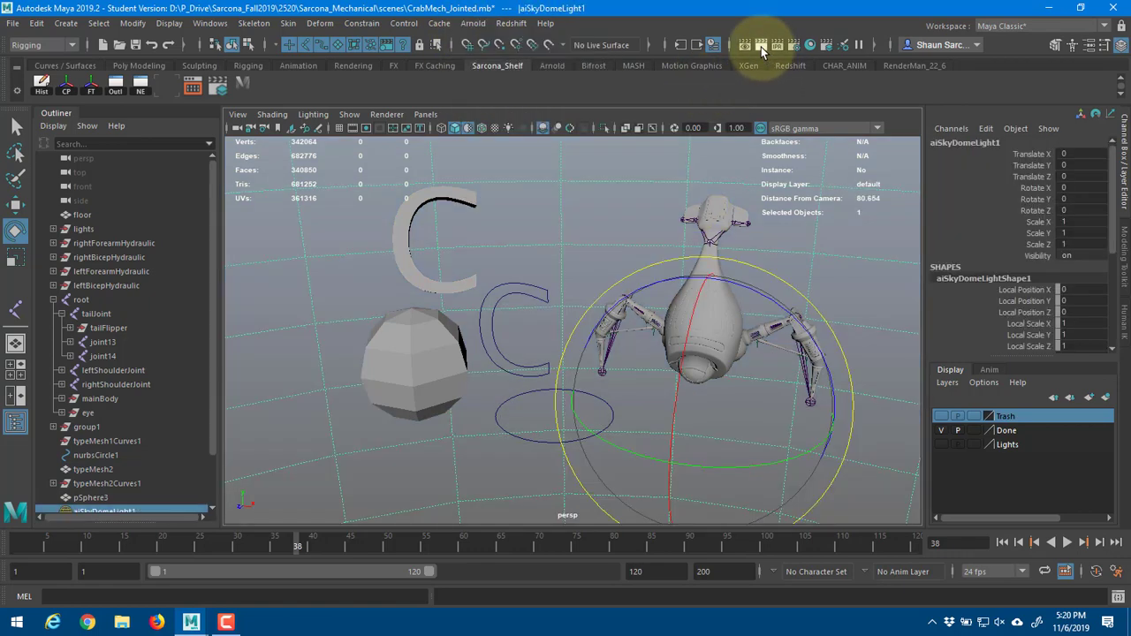
click(761, 45)
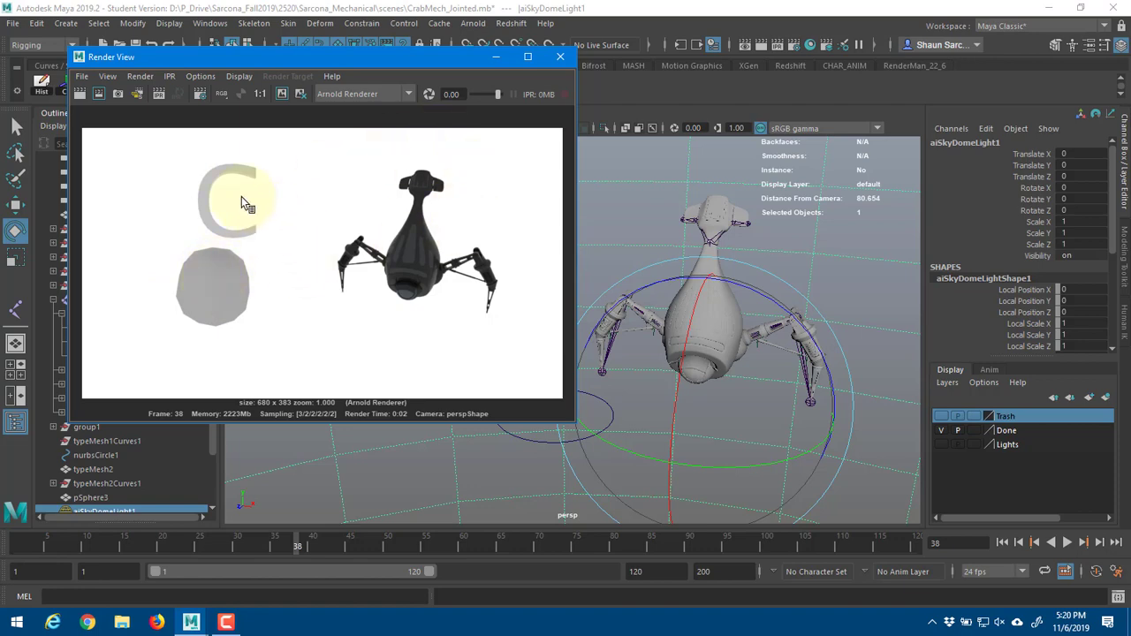
click(561, 58)
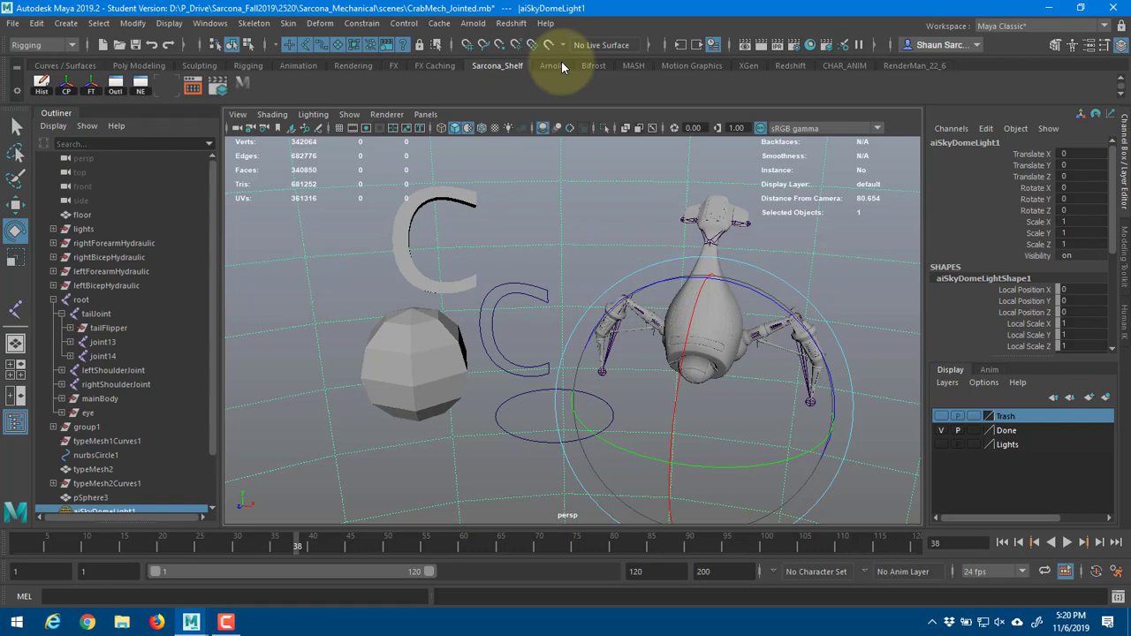
- Open the sphere shape's attributes and turn off all enabled Render Stats options from Casts Shadows to Double Sided
click(402, 329)
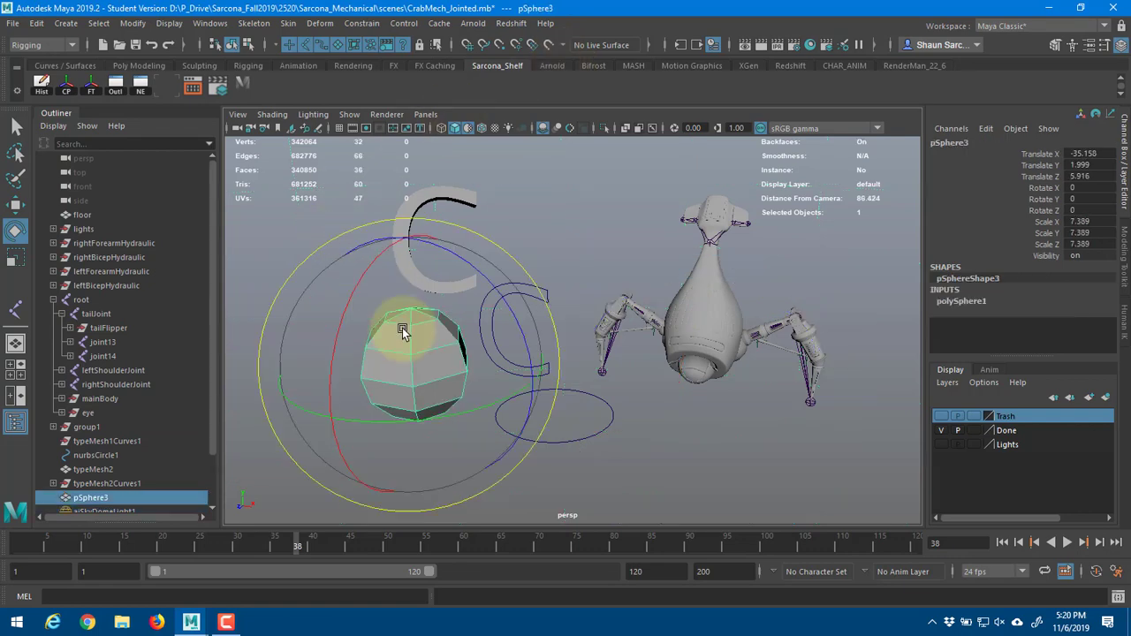
key(ctrl+a)
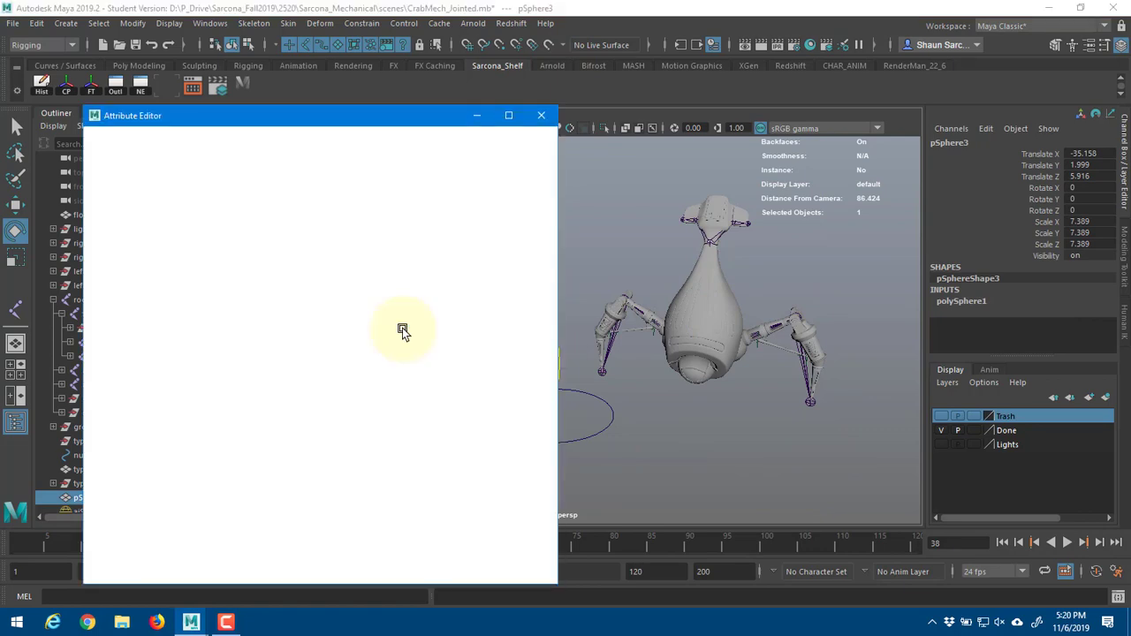
drag(326, 118, 687, 40)
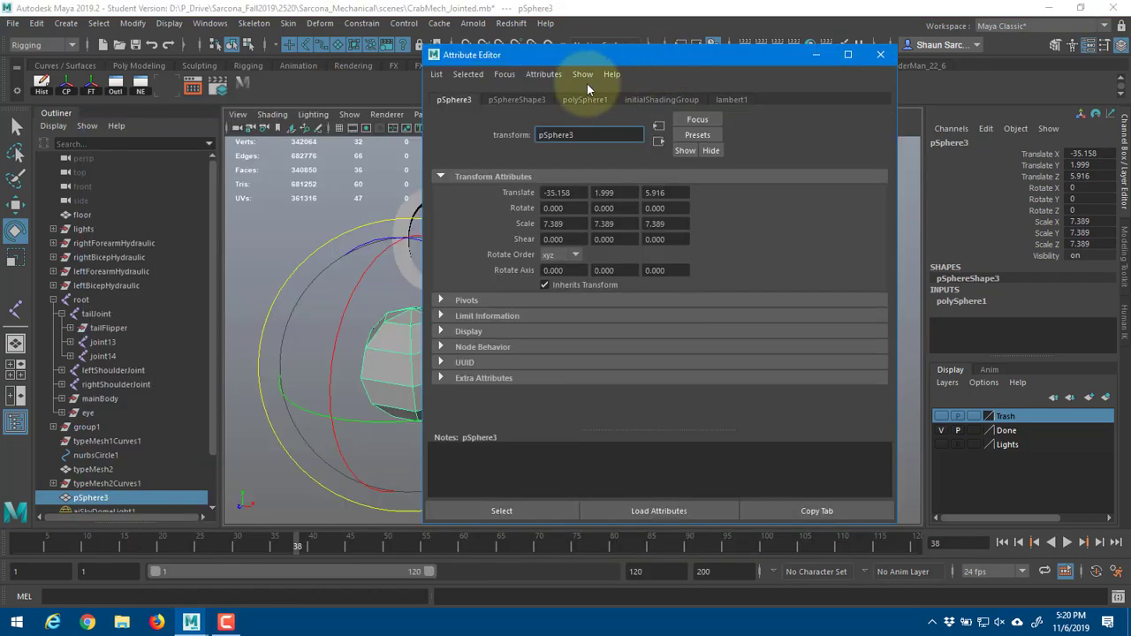
click(516, 100)
click(469, 270)
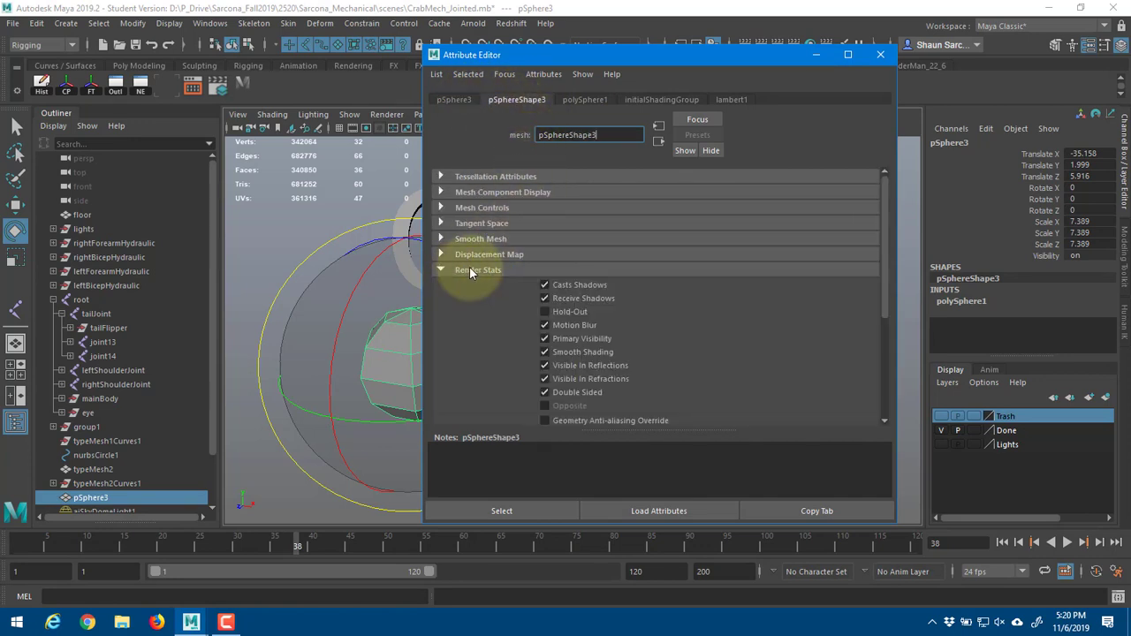
drag(559, 304, 564, 393)
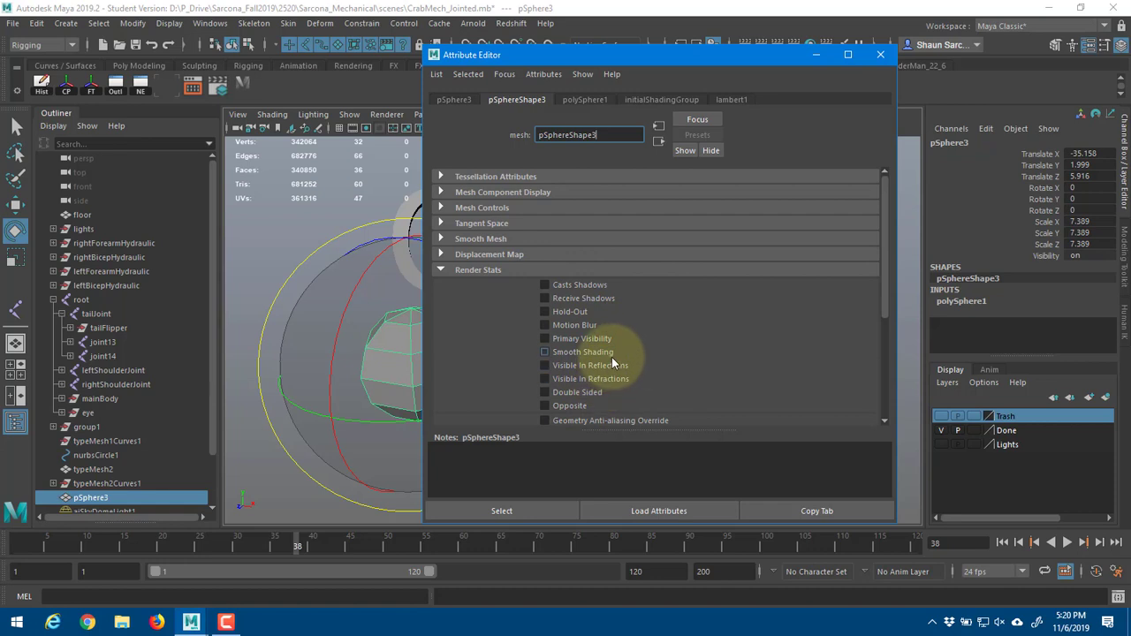
- Turn off the sphere shape's Arnold Opaque, Diffuse Reflection, Specular Reflection, Diffuse Transmission, Specular Transmission, Volume and Self Shadows options
scroll(612, 358, down, 2)
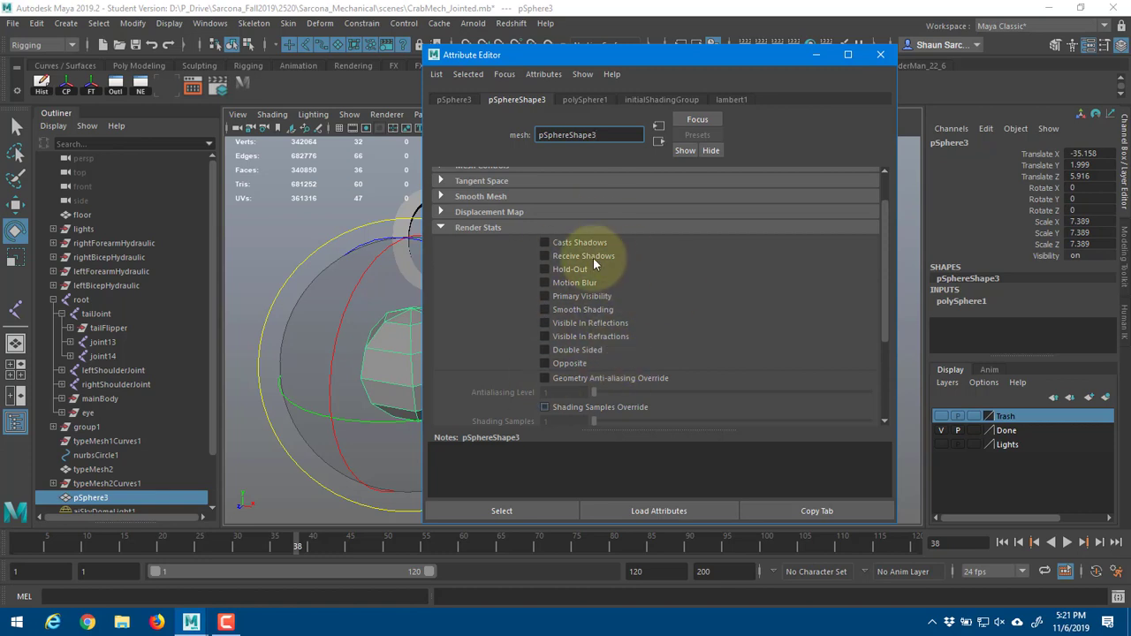
scroll(586, 292, down, 3)
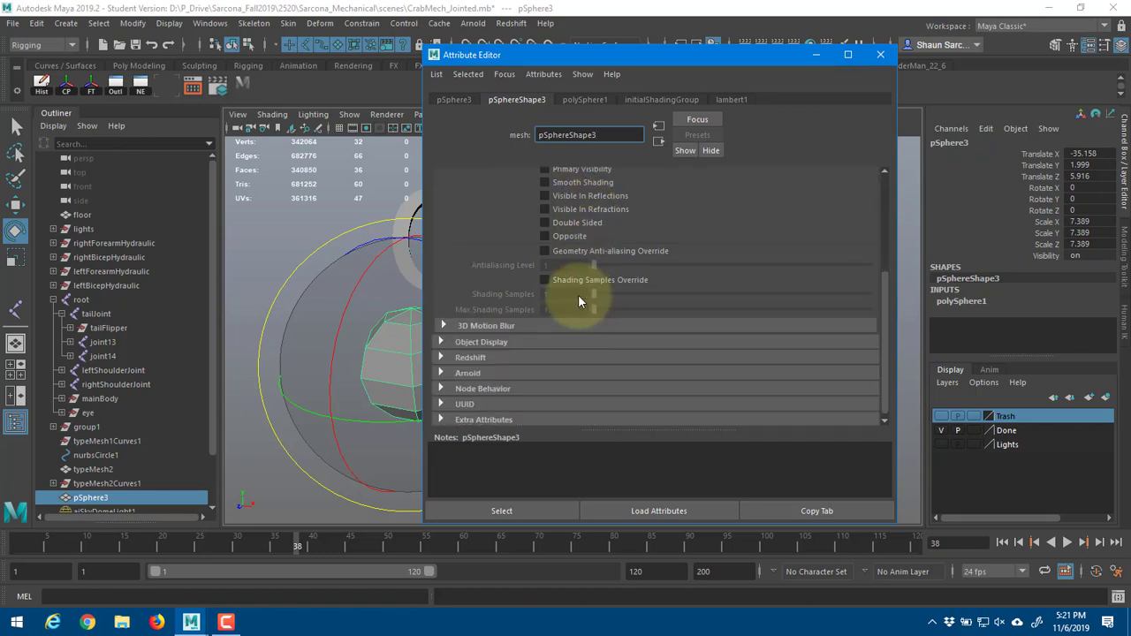
click(470, 373)
scroll(552, 312, down, 4)
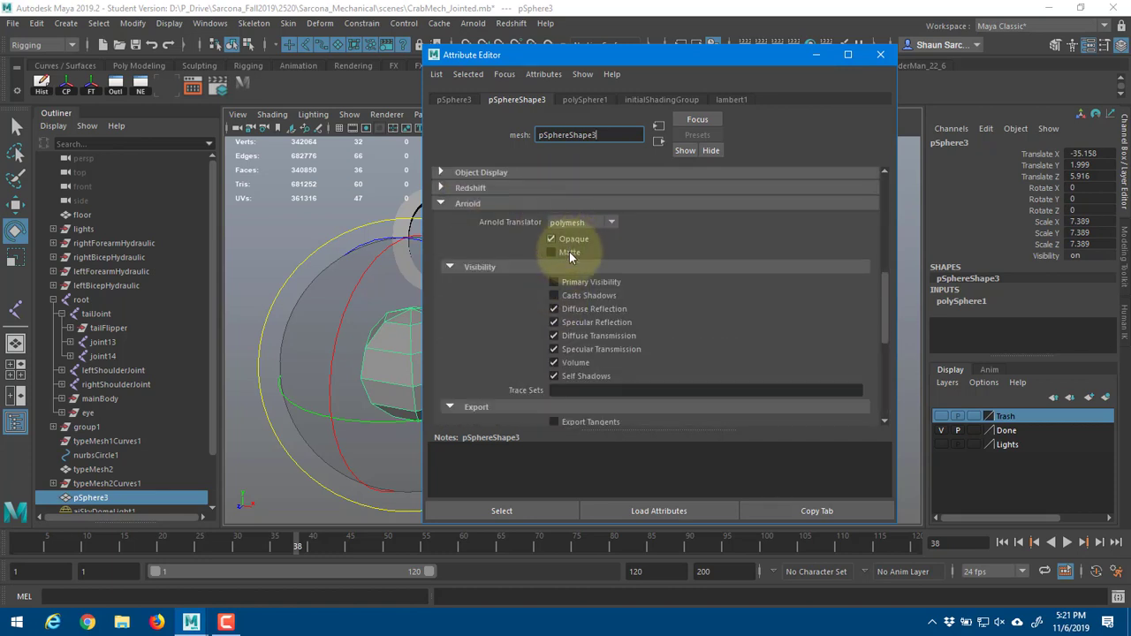
click(557, 238)
click(566, 308)
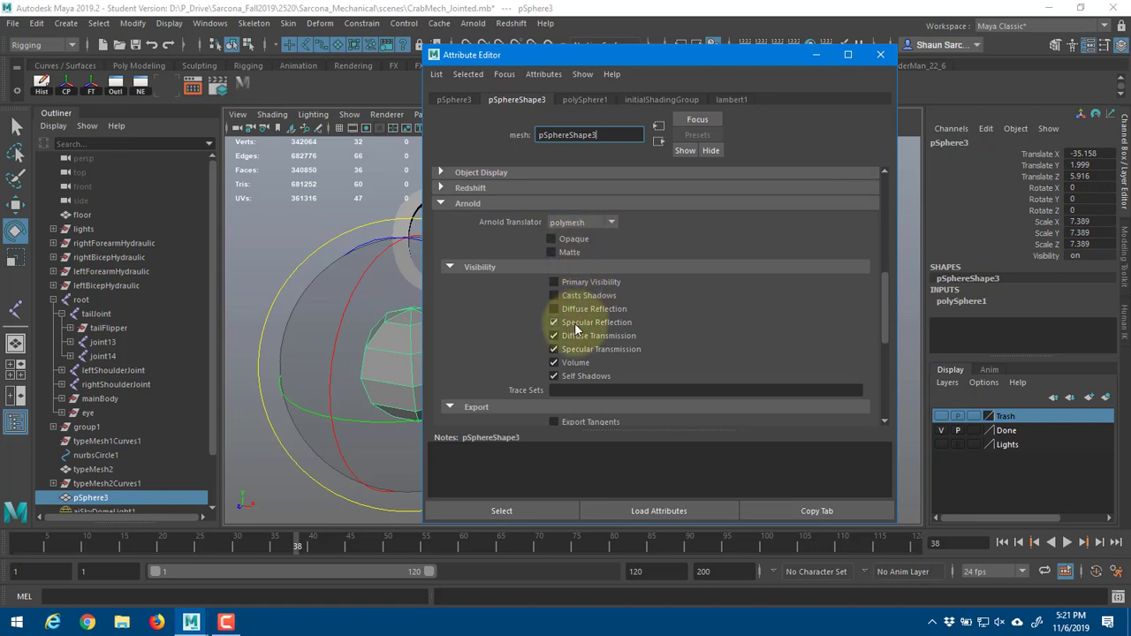
click(572, 322)
click(573, 335)
click(573, 349)
click(573, 362)
click(572, 375)
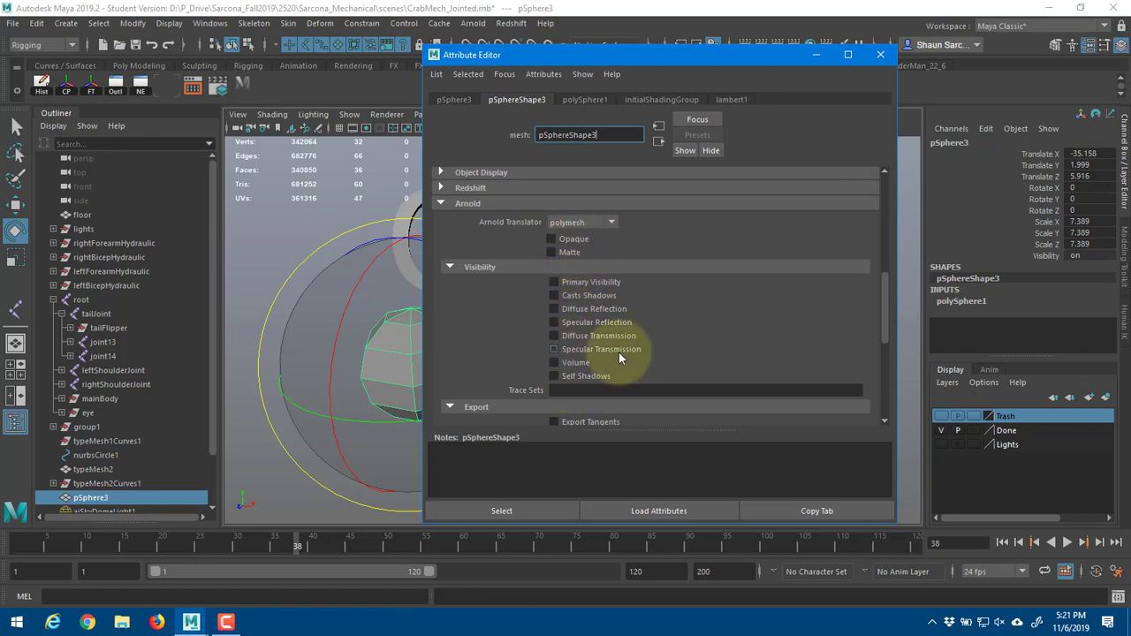
scroll(562, 256, down, 2)
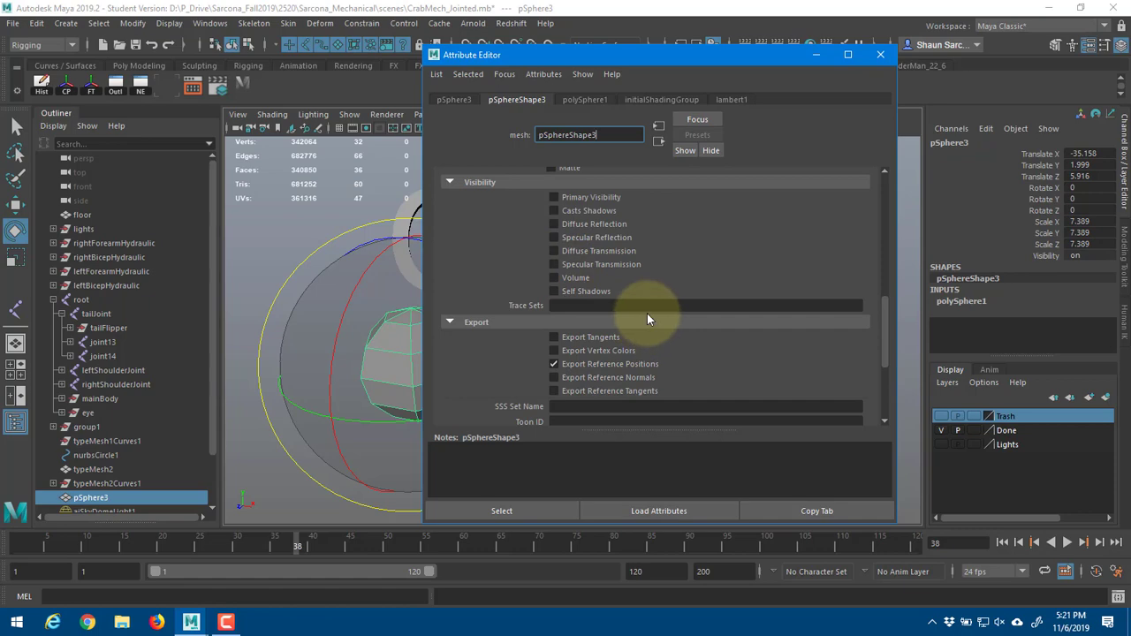
scroll(647, 313, up, 4)
- Move the Attribute Editor aside, bring the sphere over to the mech and snap it to the centre of the main body
drag(568, 55, 778, 76)
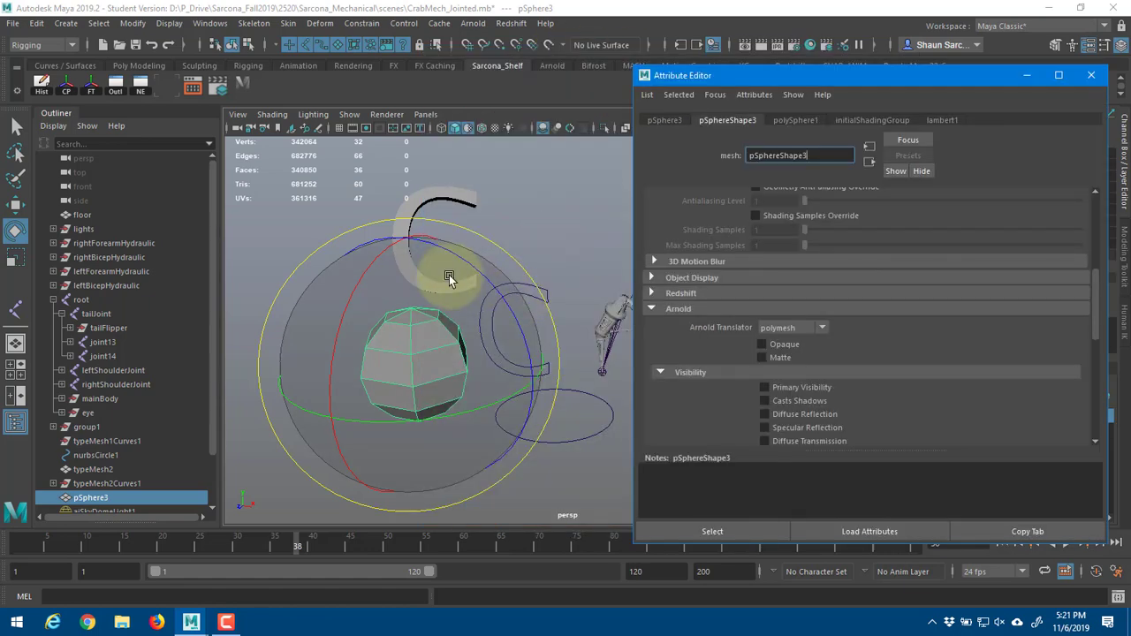
alt+drag(449, 275, 508, 268)
key(w)
drag(354, 335, 617, 318)
alt+drag(394, 355, 501, 344)
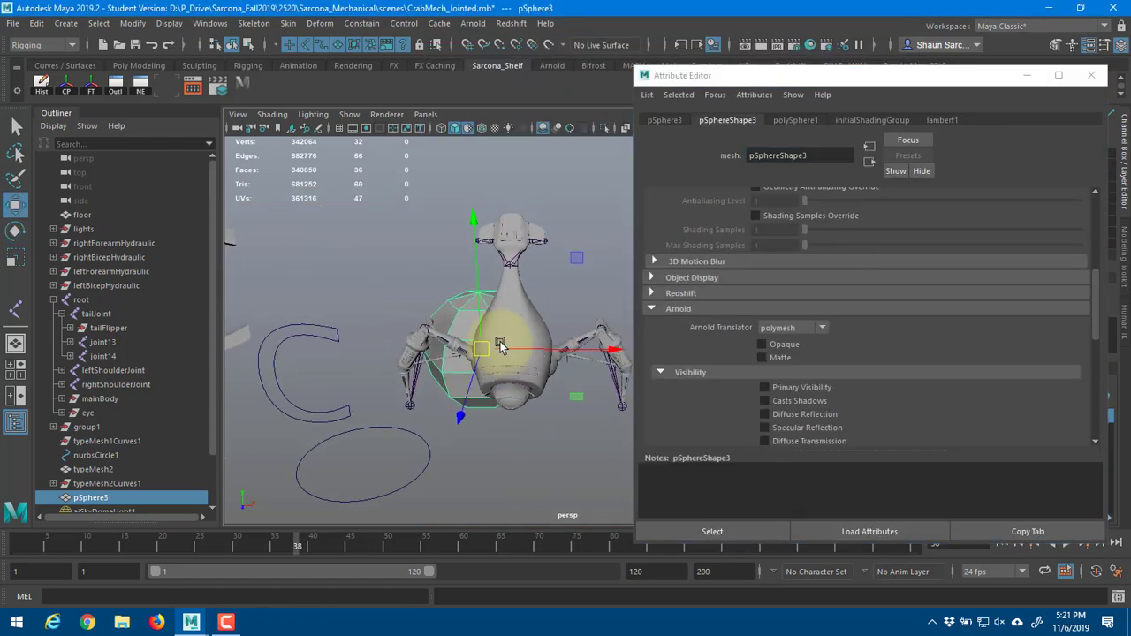
key(v)
middle_drag(510, 363, 515, 372)
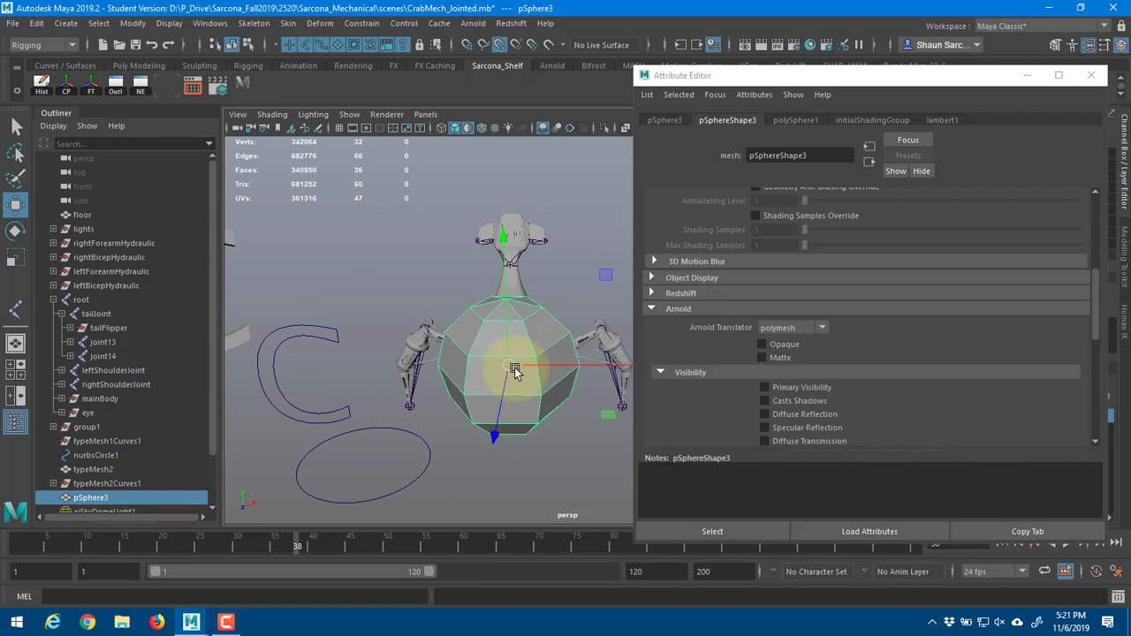
mouse_move(515, 371)
alt+mouse_down()
mouse_move(478, 466)
mouse_move(493, 442)
mouse_move(497, 369)
mouse_move(530, 365)
alt+mouse_up()
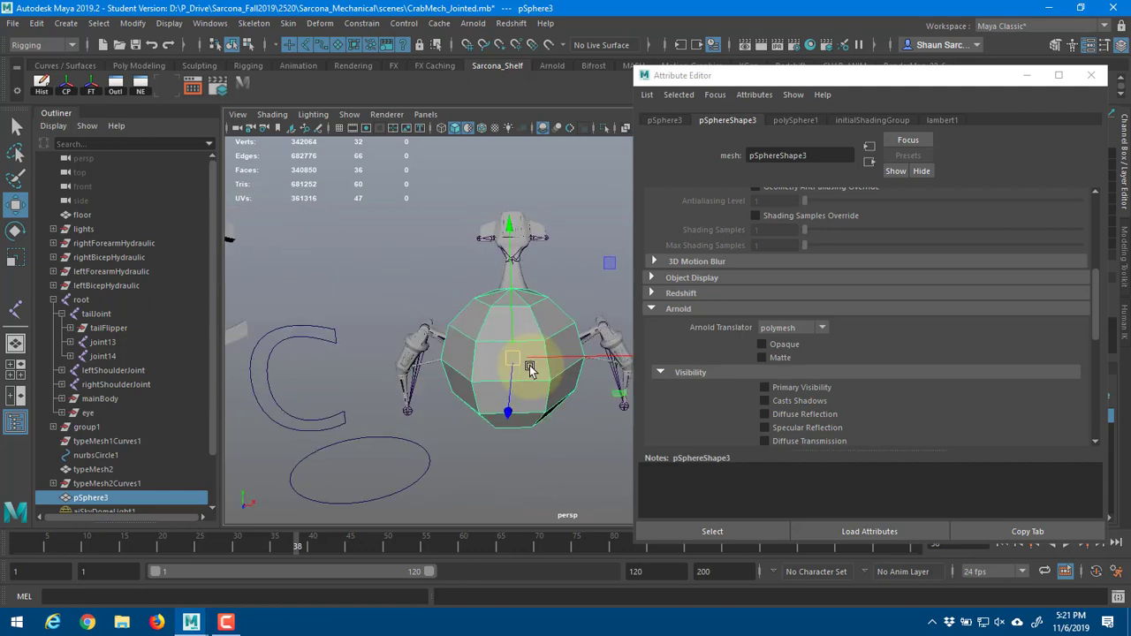
- Enable Drawing Overrides in the sphere shape's Object Display settings and turn off Shading
scroll(707, 336, down, 6)
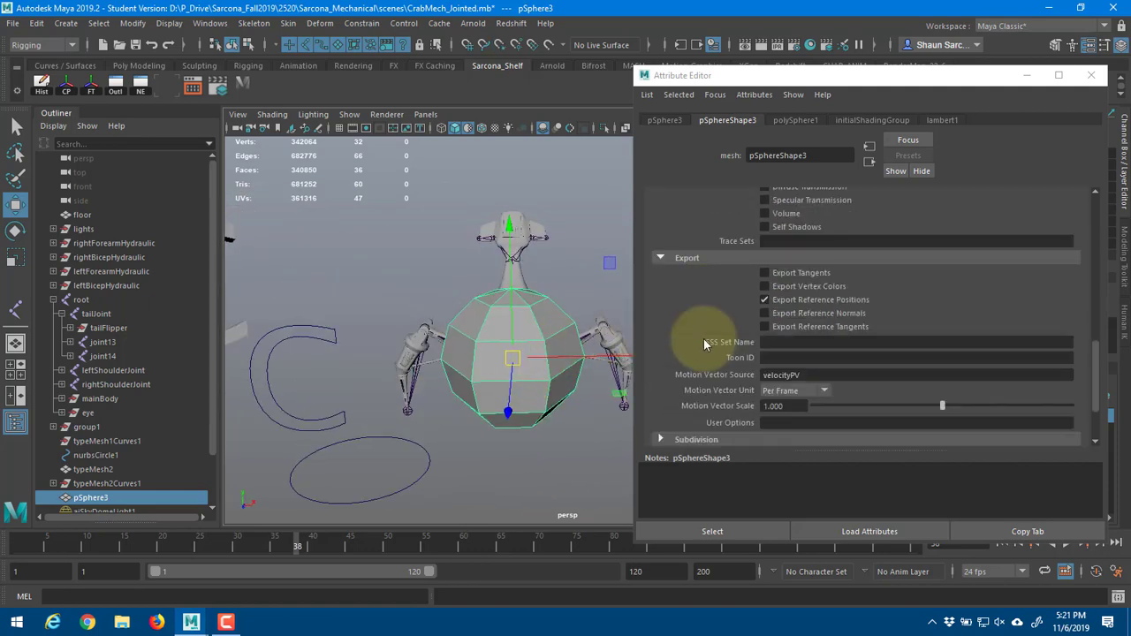
scroll(705, 344, down, 3)
scroll(727, 378, up, 3)
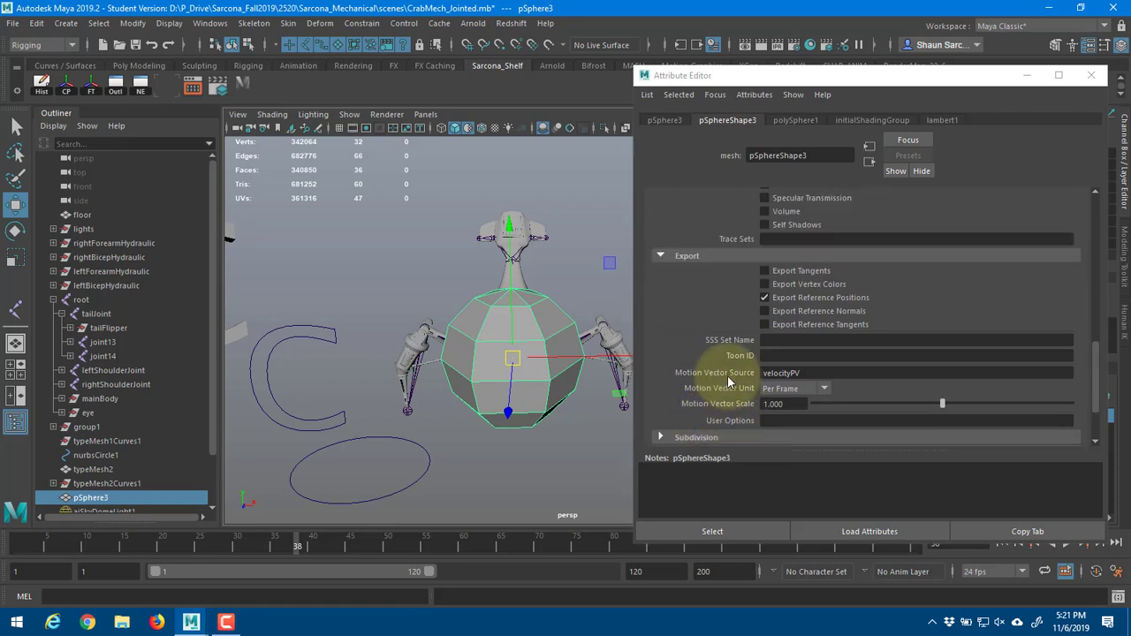
scroll(728, 376, down, 2)
scroll(728, 376, up, 8)
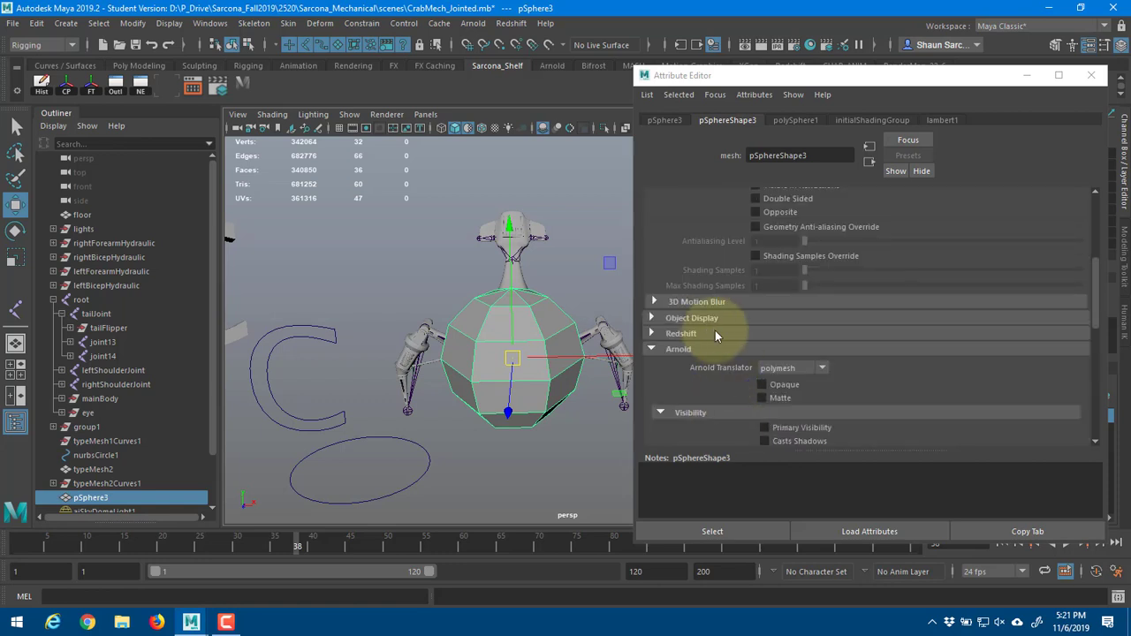
click(685, 318)
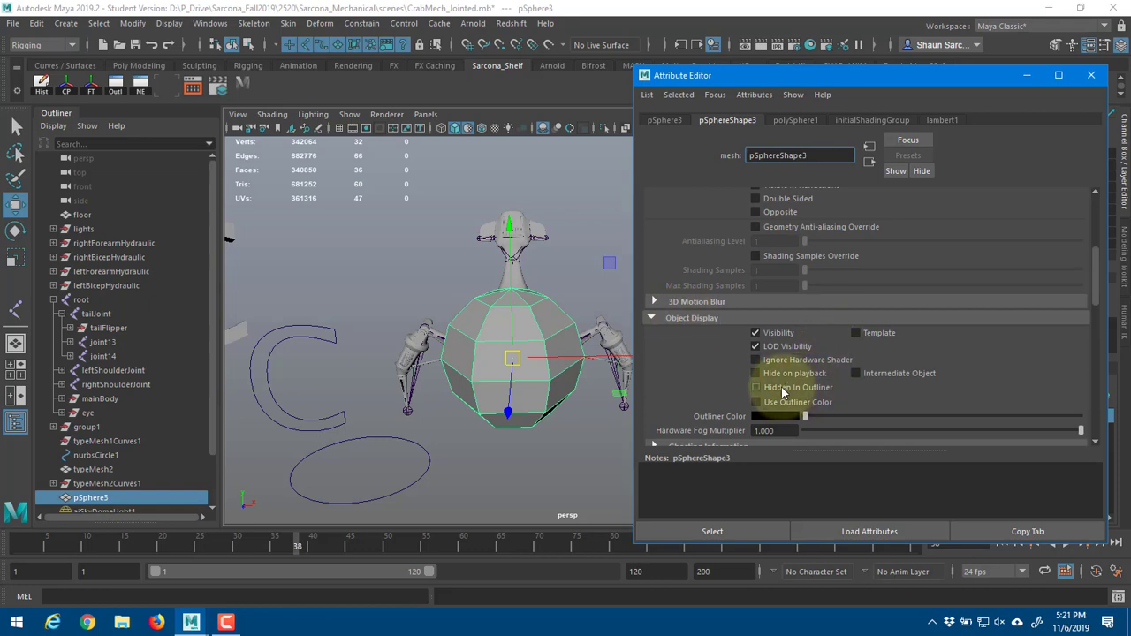
scroll(782, 392, down, 3)
click(693, 351)
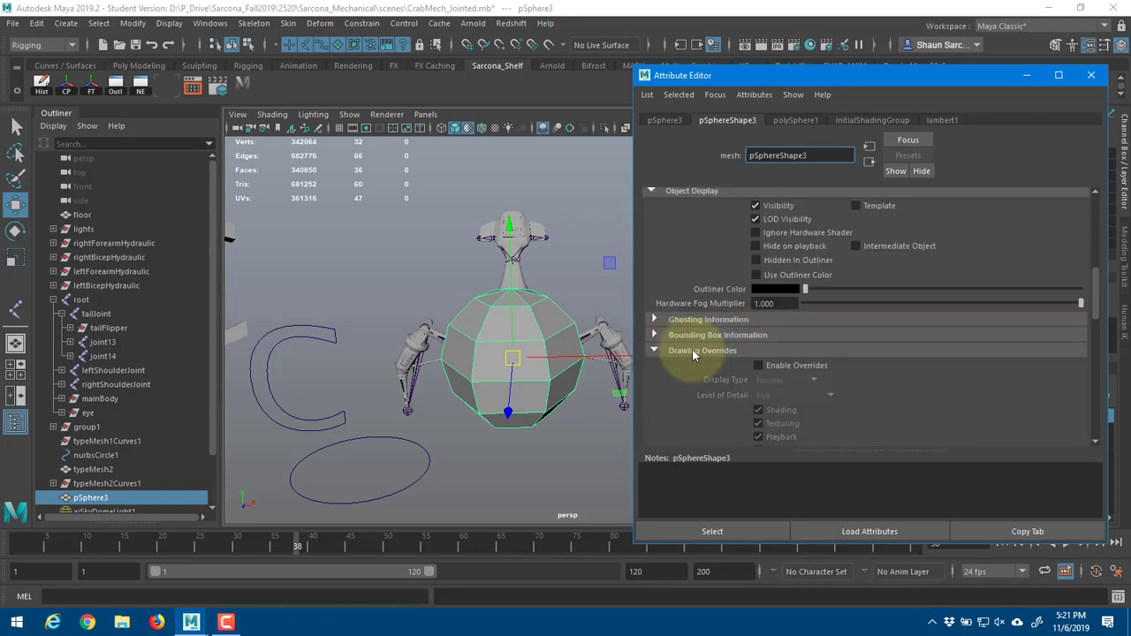
alt+middle_drag(486, 281, 440, 290)
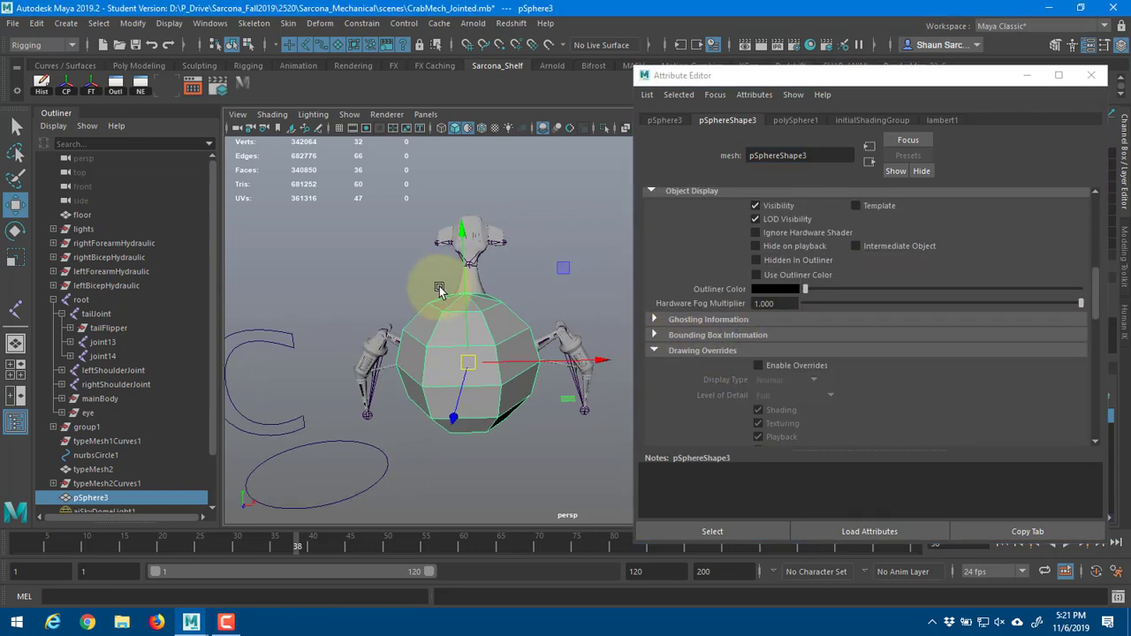
key(4)
key(5)
click(798, 367)
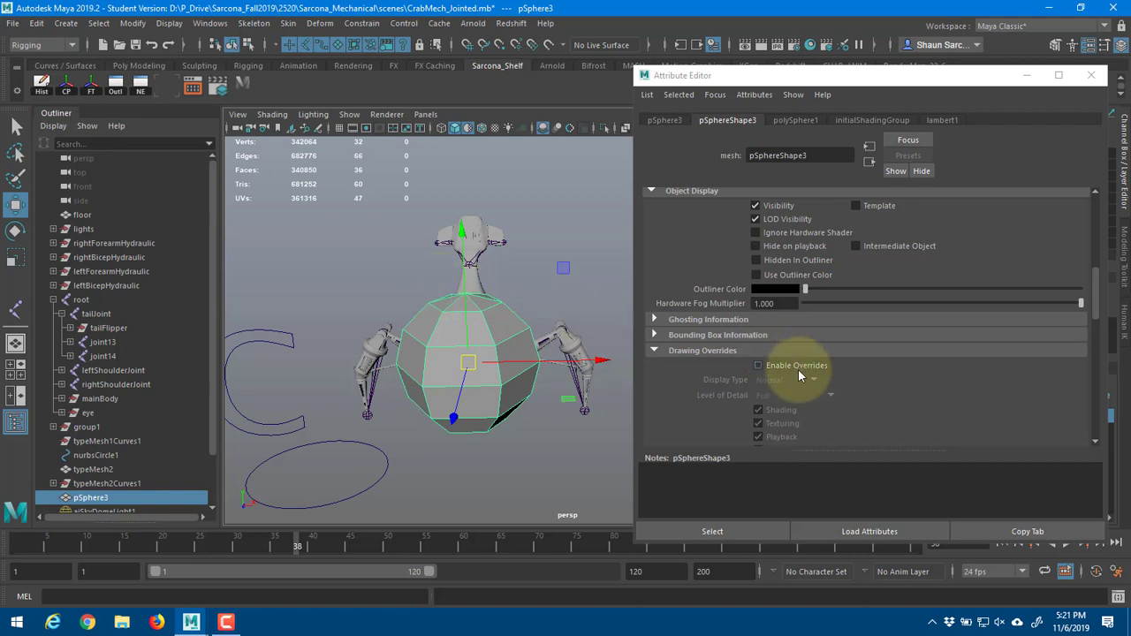
scroll(787, 370, down, 1)
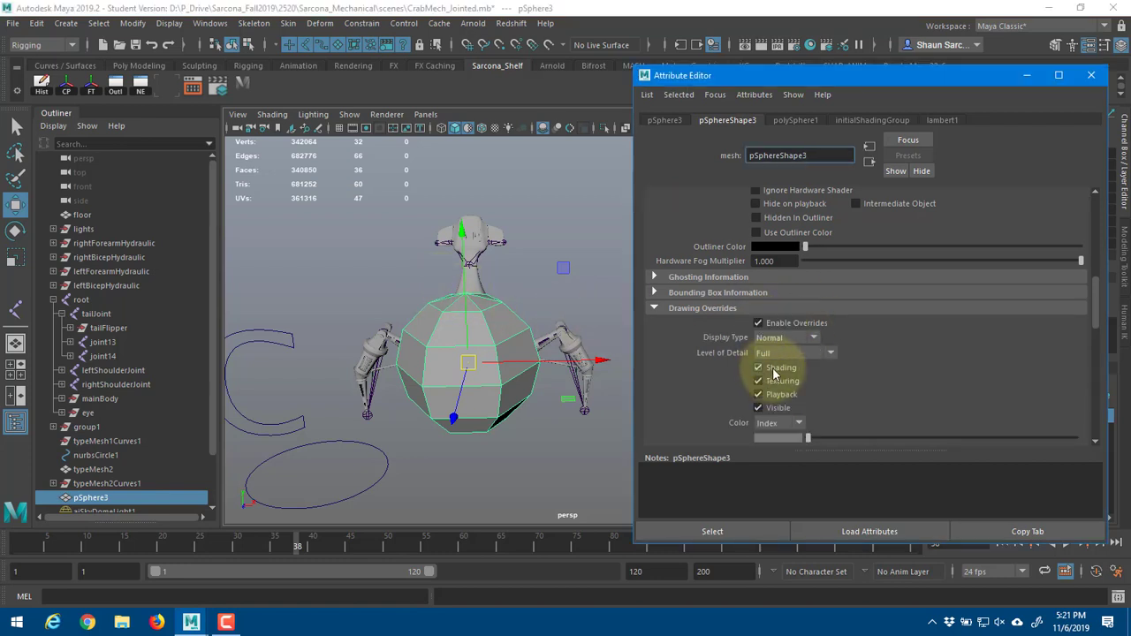
click(775, 369)
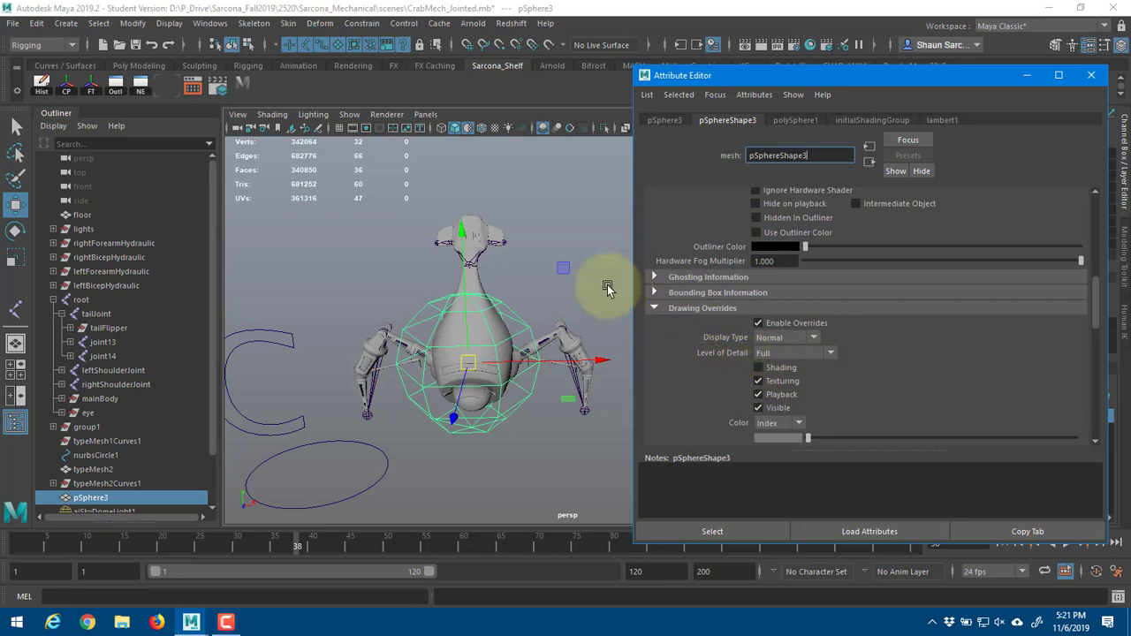
- Turn off Texturing and Playback in the sphere shape's Drawing Overrides
click(527, 318)
click(523, 319)
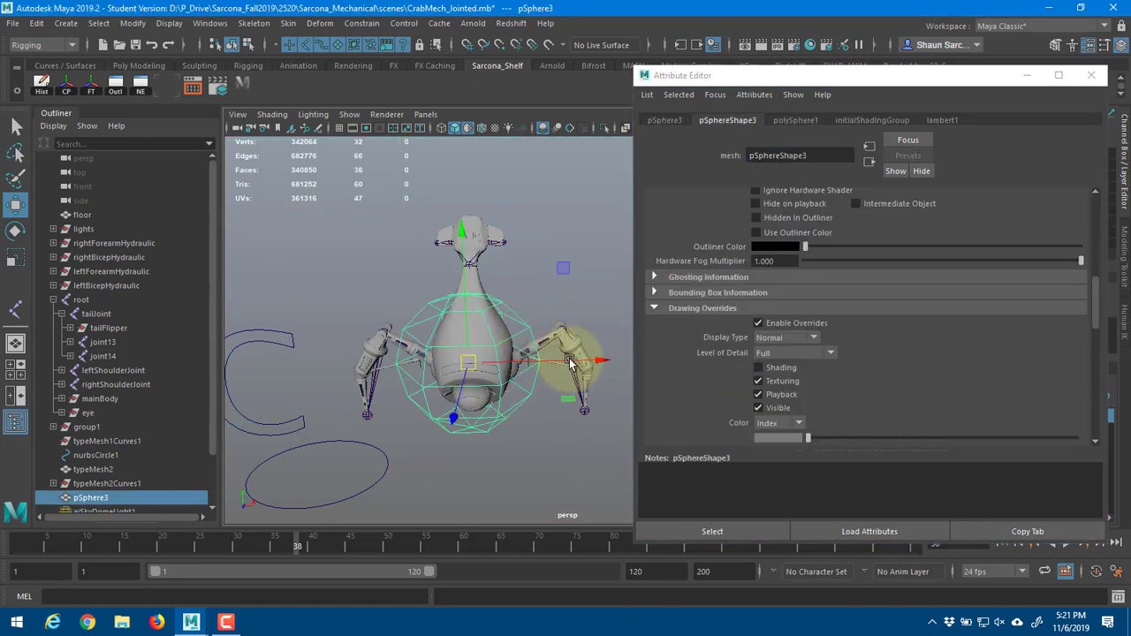
click(793, 387)
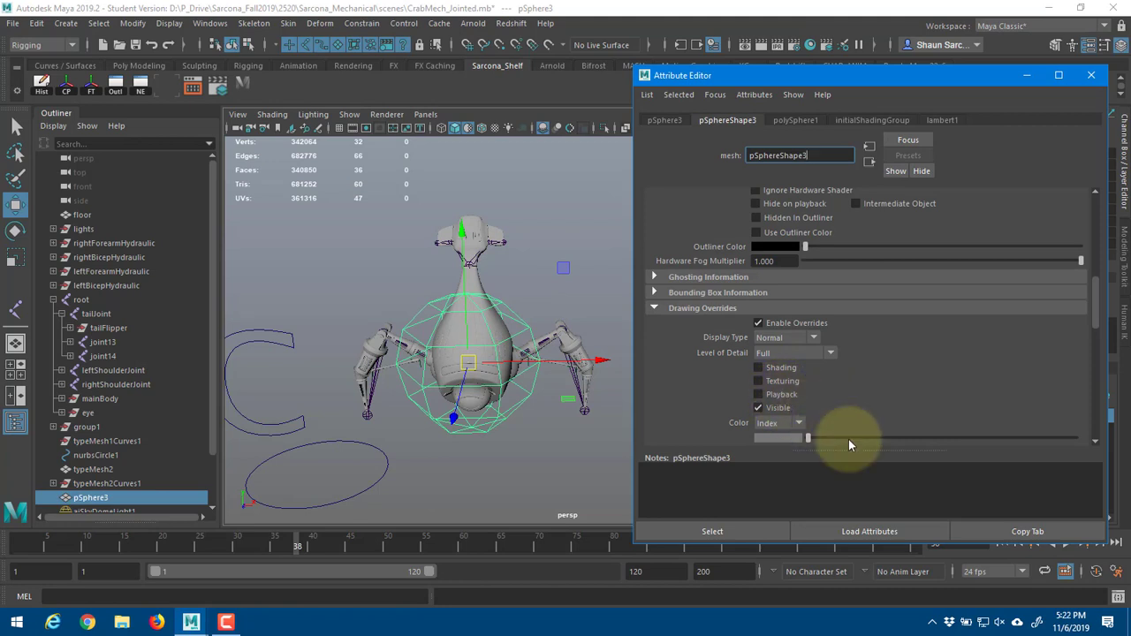
- Play the animation briefly to test the sphere's Playback override, and turn Playback back on
click(563, 394)
alt+middle_drag(563, 395, 560, 392)
key(alt+v)
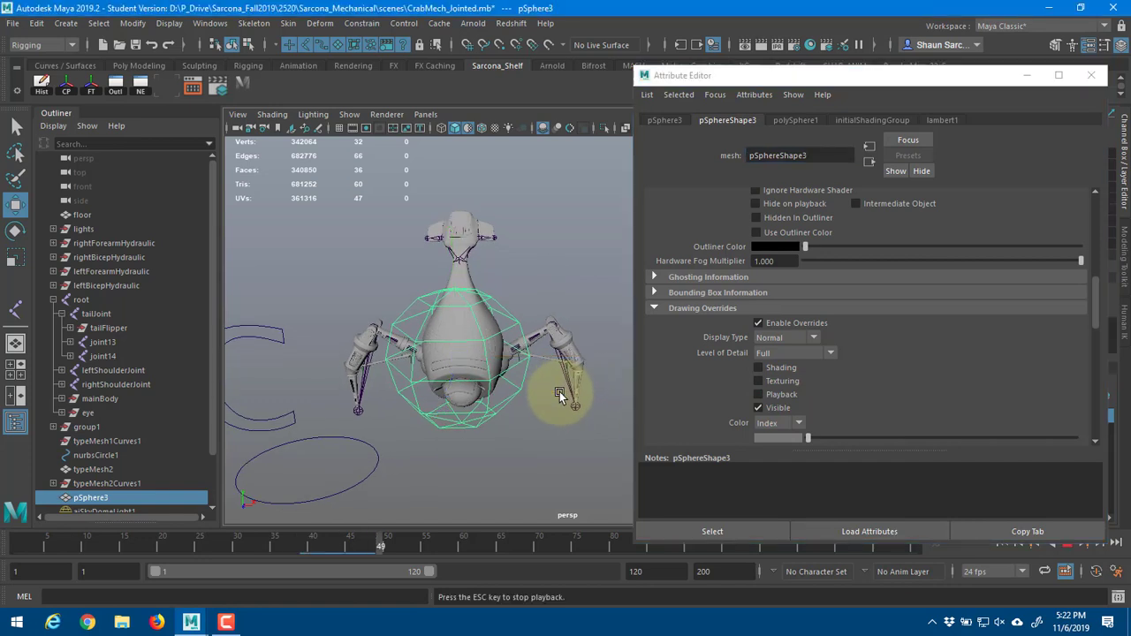
key(alt+v)
click(323, 545)
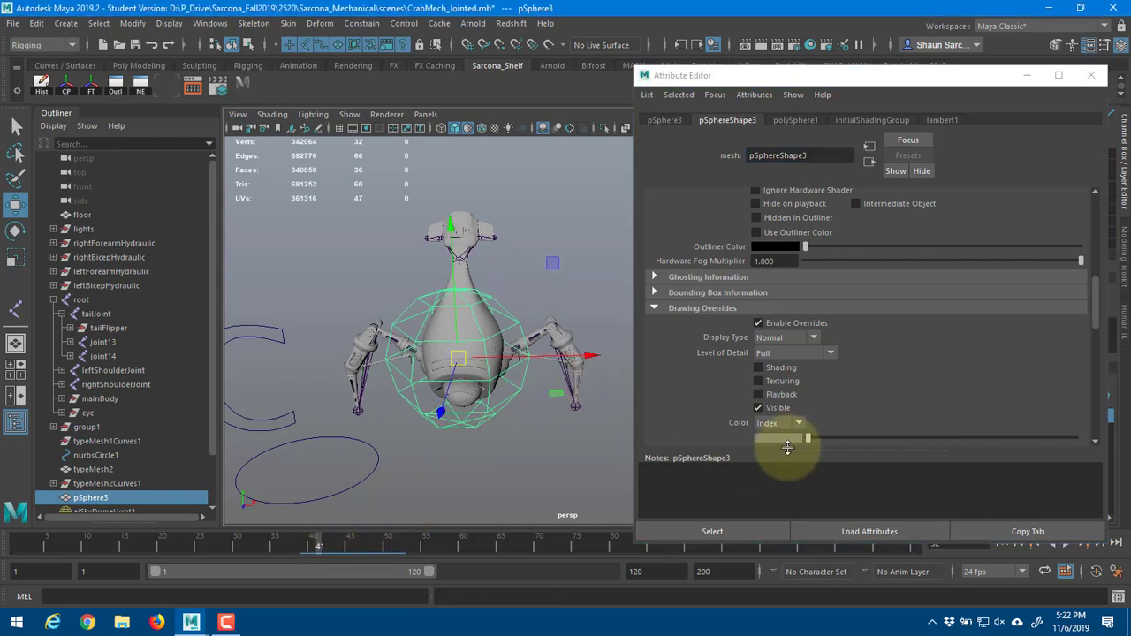
click(758, 394)
- Switch the sphere shape's override colour mode from Index to RGB and pick red
scroll(724, 375, down, 2)
scroll(723, 376, down, 2)
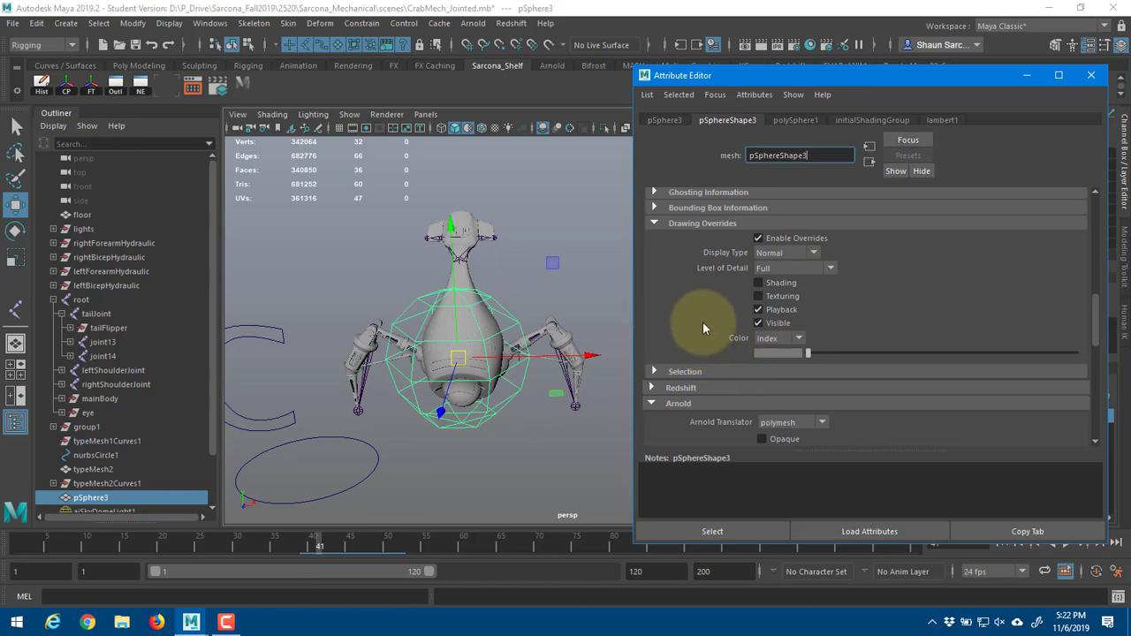
click(779, 338)
click(776, 356)
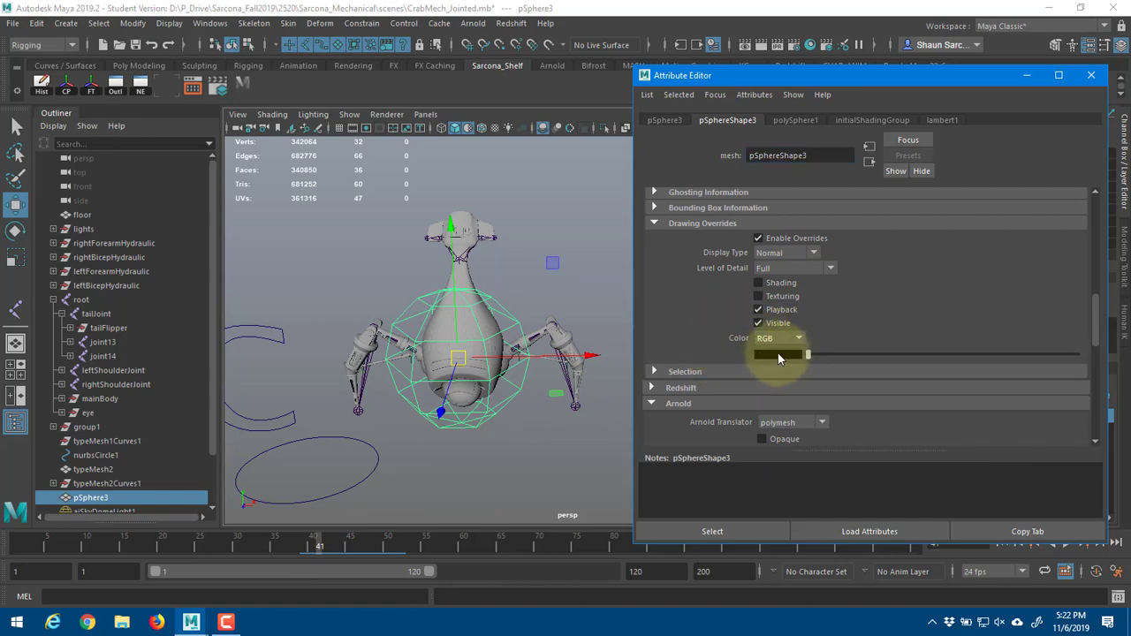
click(778, 356)
click(731, 313)
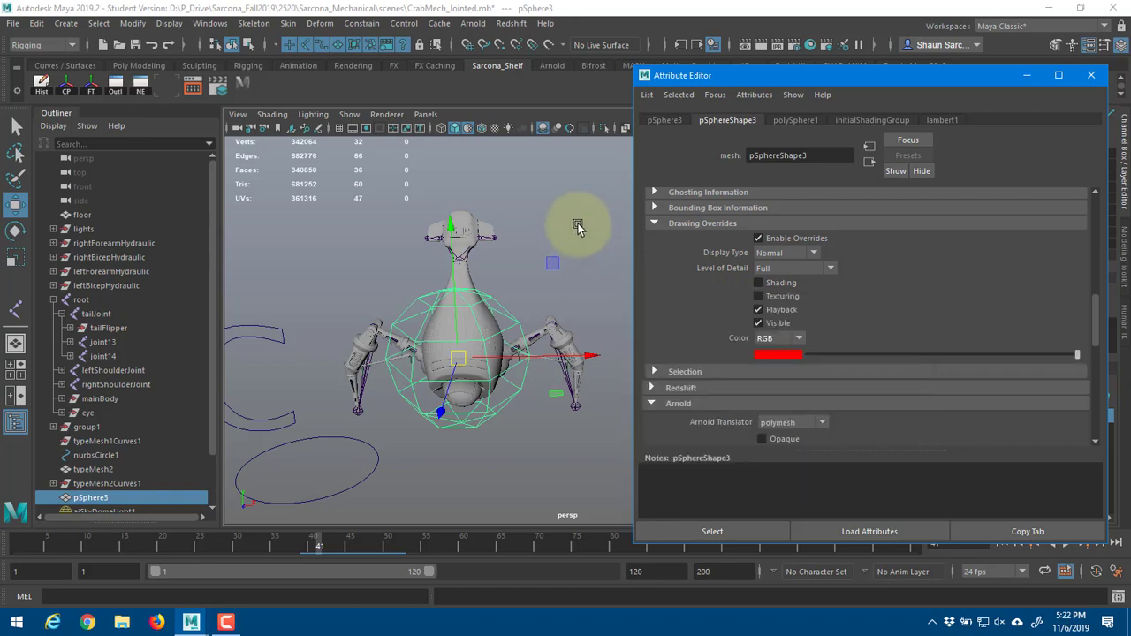
- Deselect and reselect the sphere to compare its override colour with its selection highlight
click(577, 227)
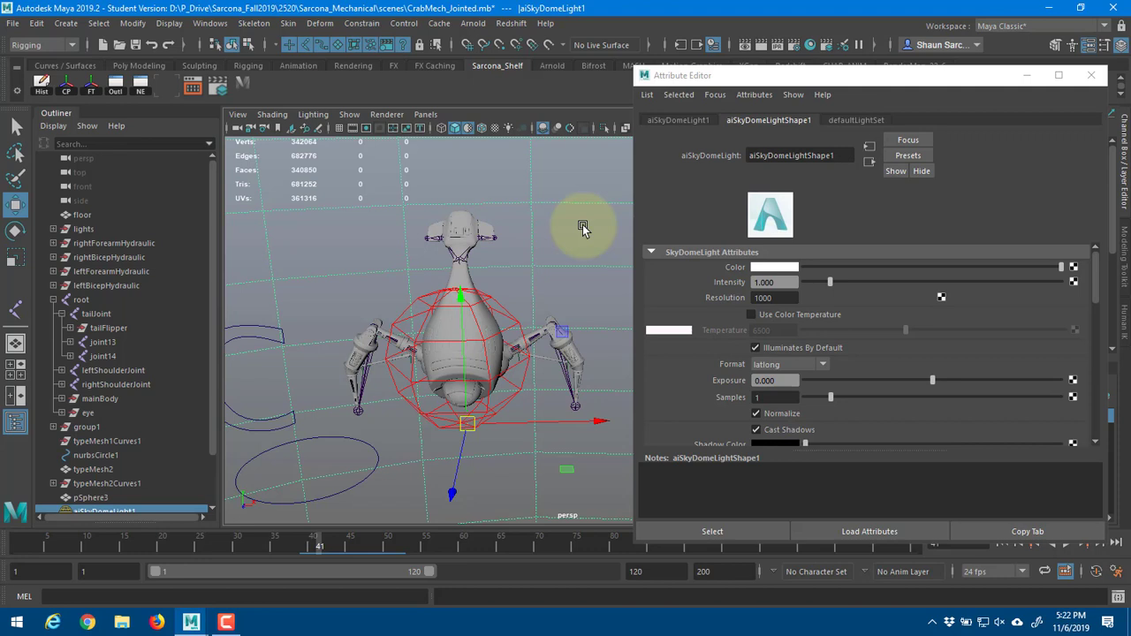
click(496, 300)
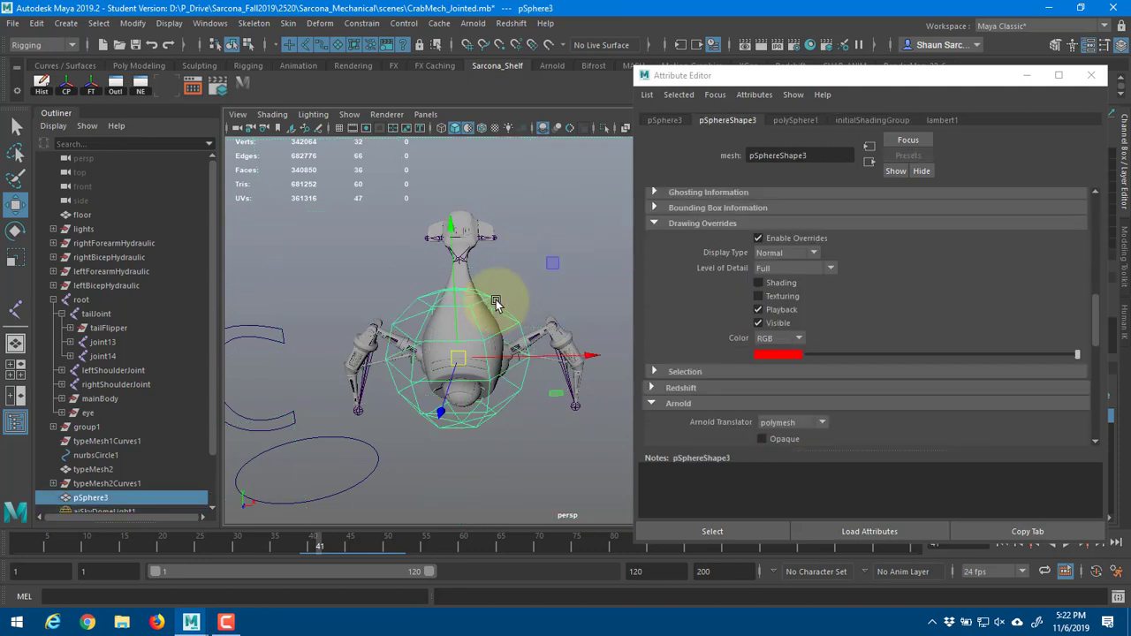
click(579, 273)
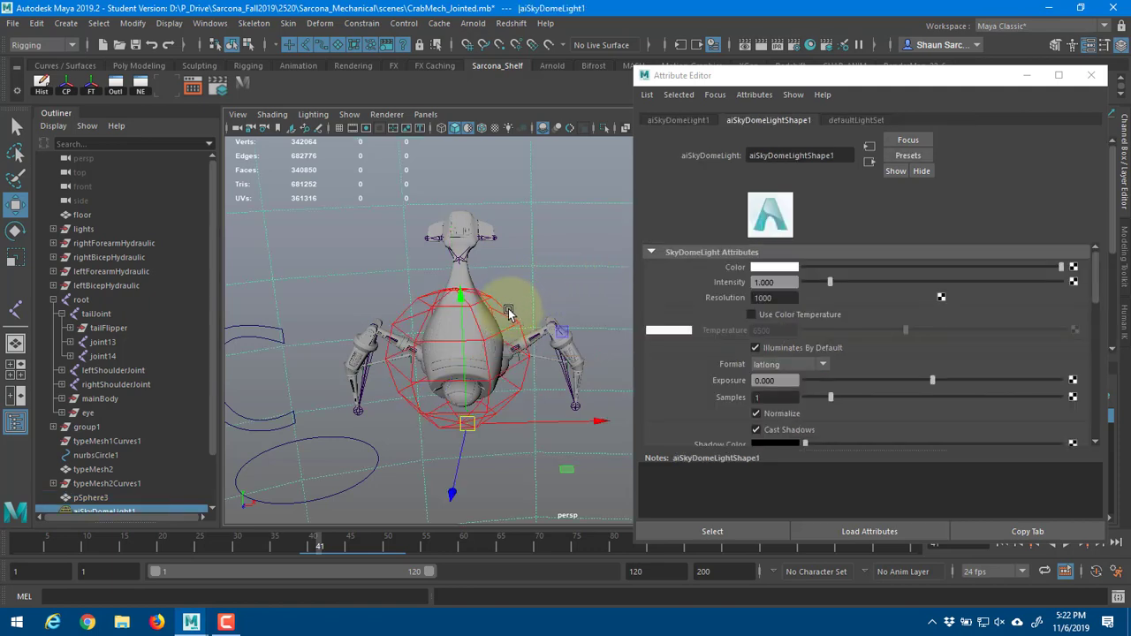
click(502, 300)
alt+drag(498, 294, 520, 302)
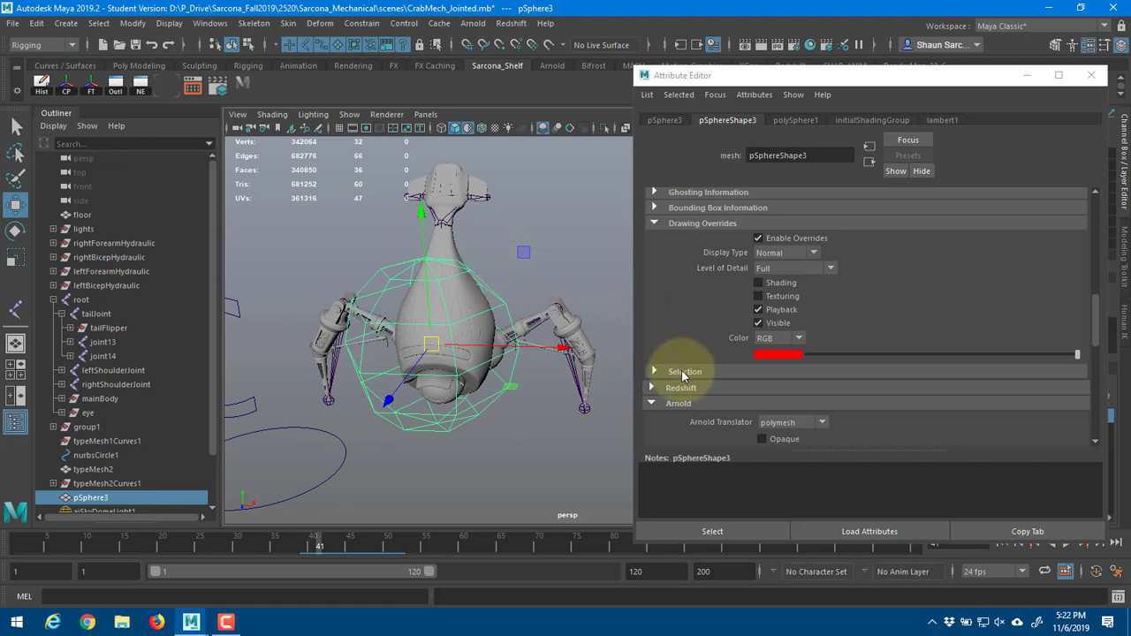
- Enable Use Outliner Color in the sphere shape's Object Display settings and set the Outliner Color to red
click(683, 372)
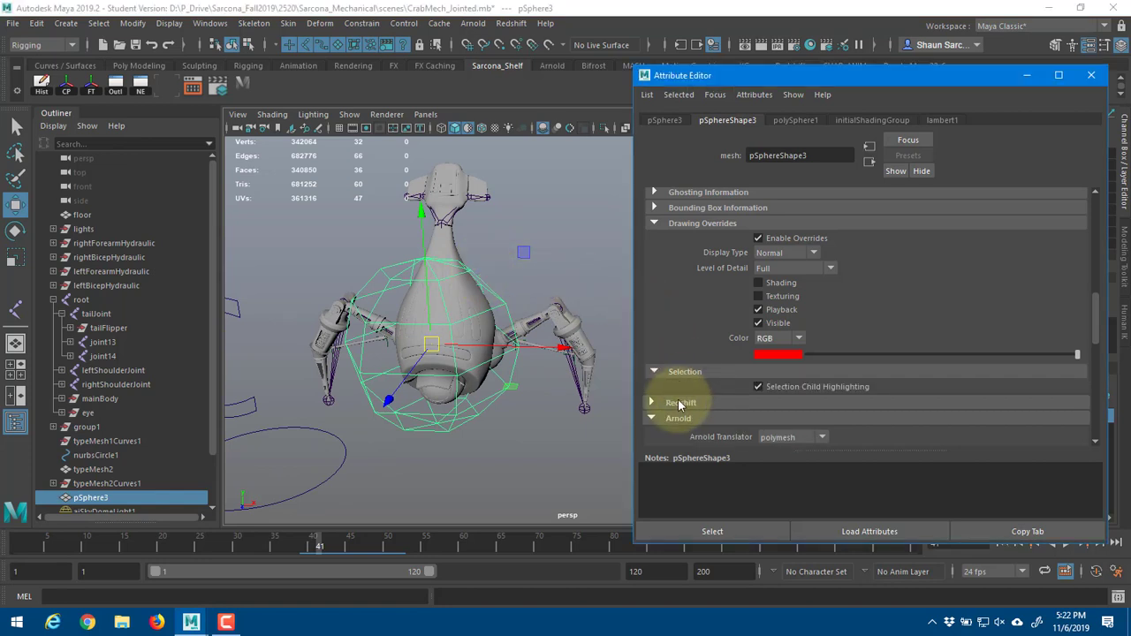
scroll(692, 326, up, 2)
scroll(692, 326, up, 6)
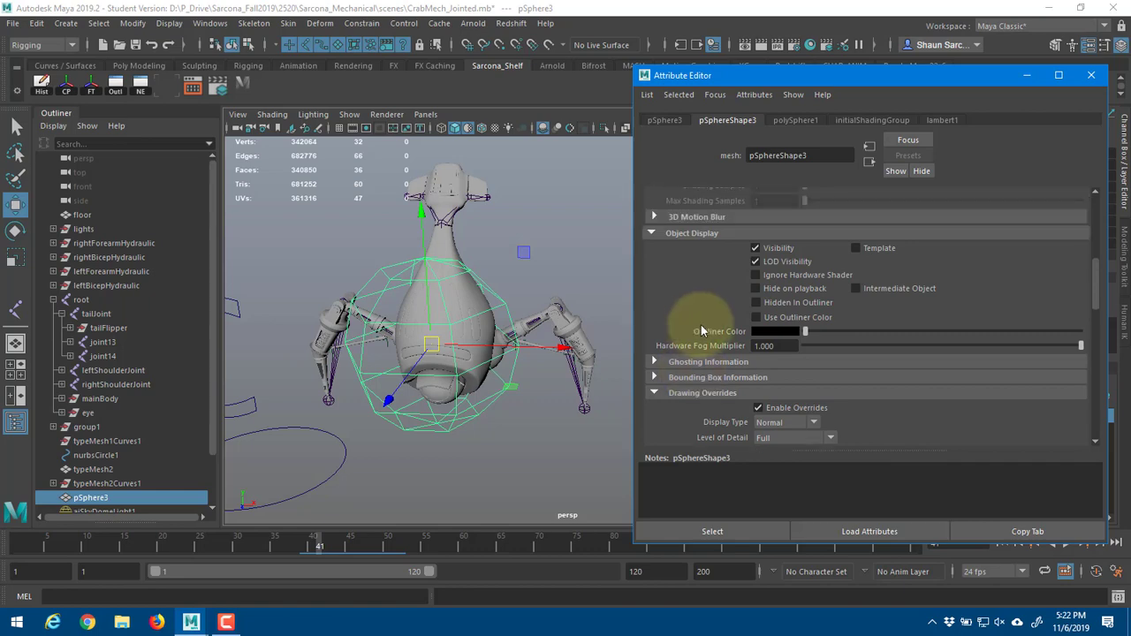
scroll(53, 478, down, 2)
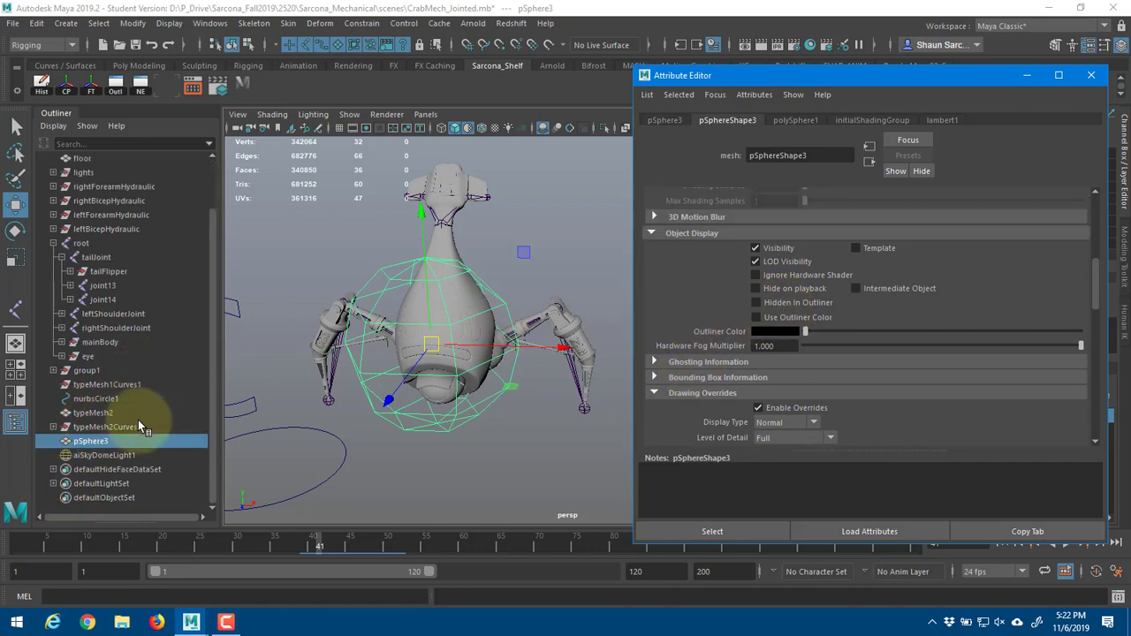
click(115, 399)
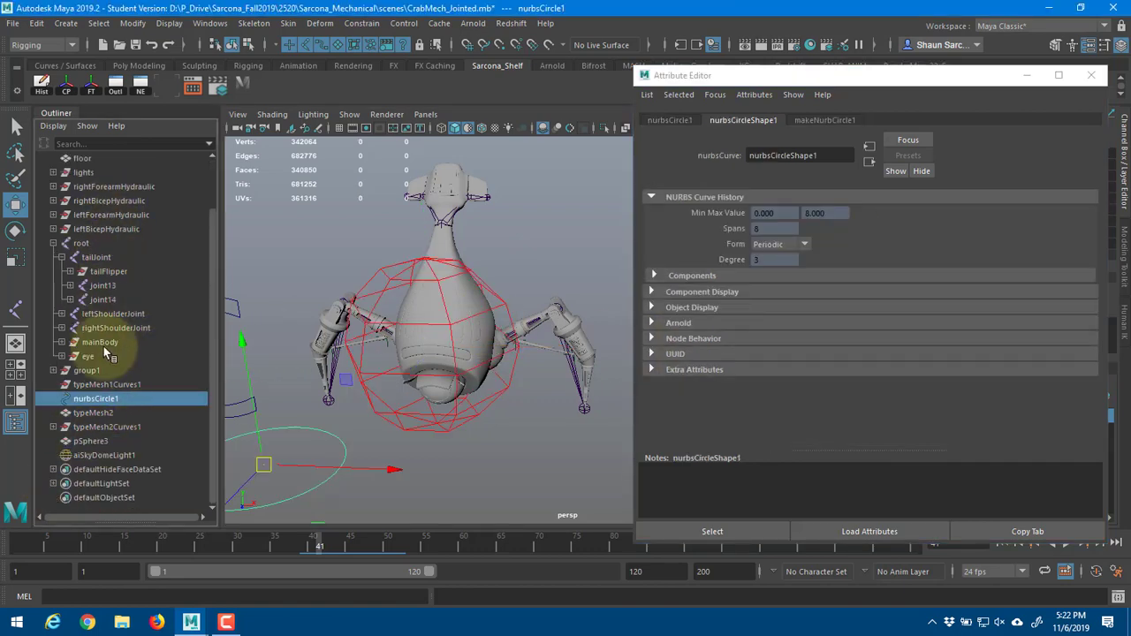
click(113, 439)
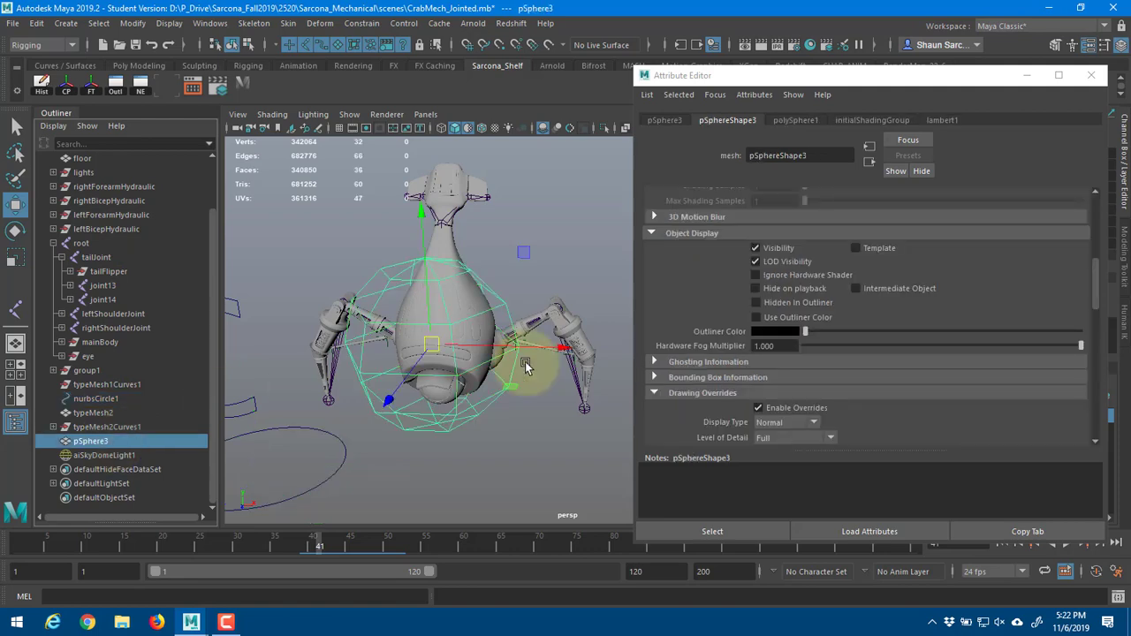
click(757, 318)
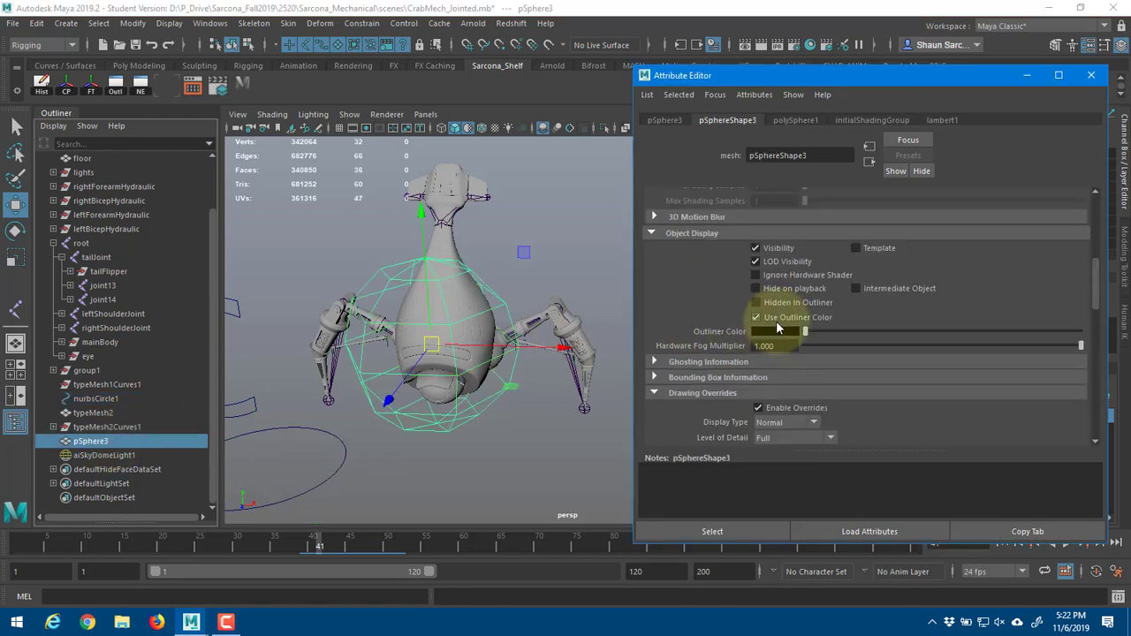
click(780, 334)
click(686, 321)
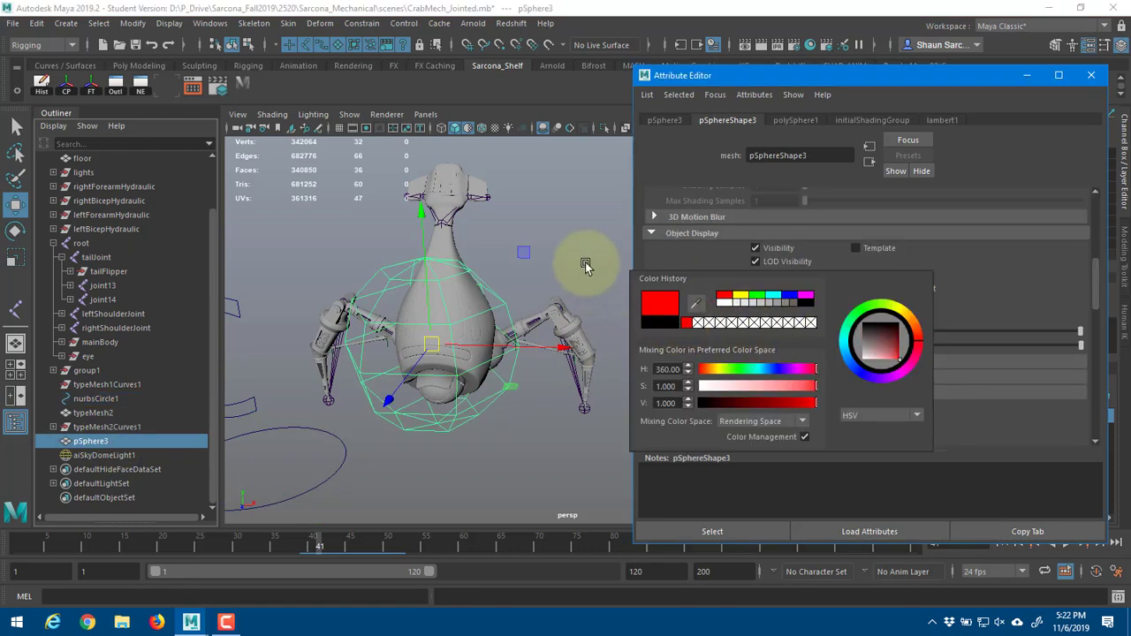
click(589, 264)
click(487, 283)
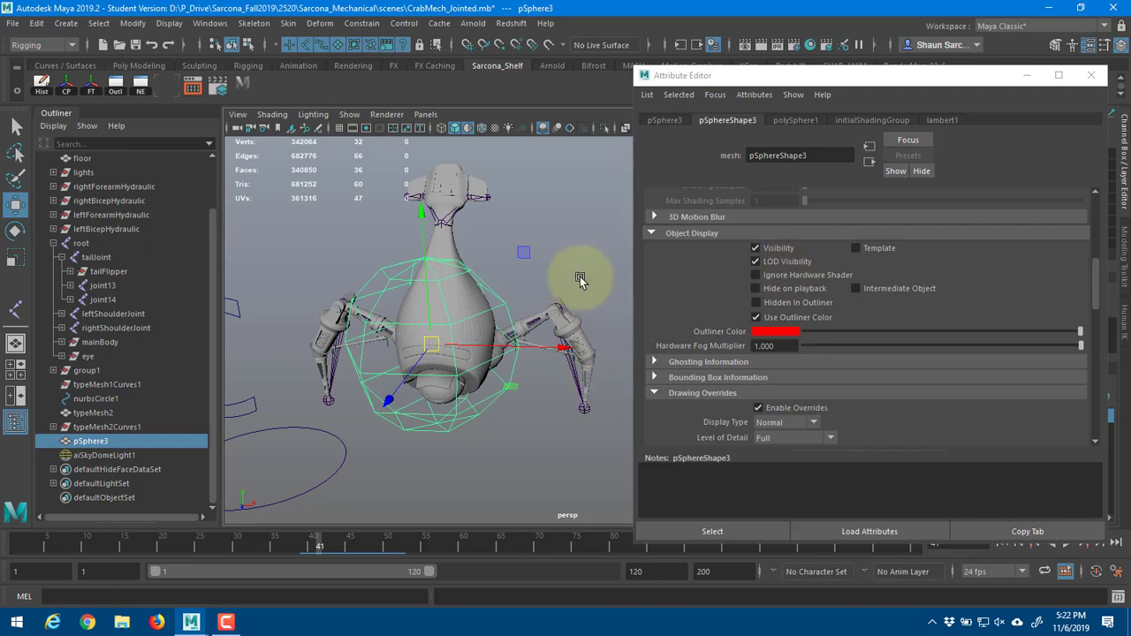
- Reselect the sphere and toggle its shape's LOD Visibility off and back on
click(146, 455)
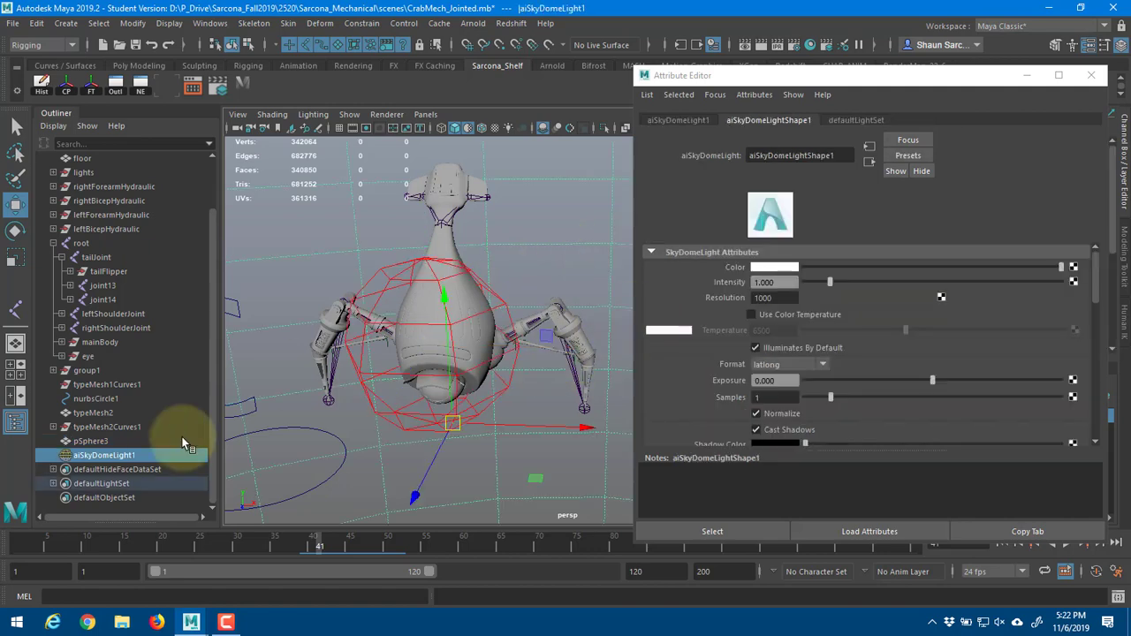
click(113, 440)
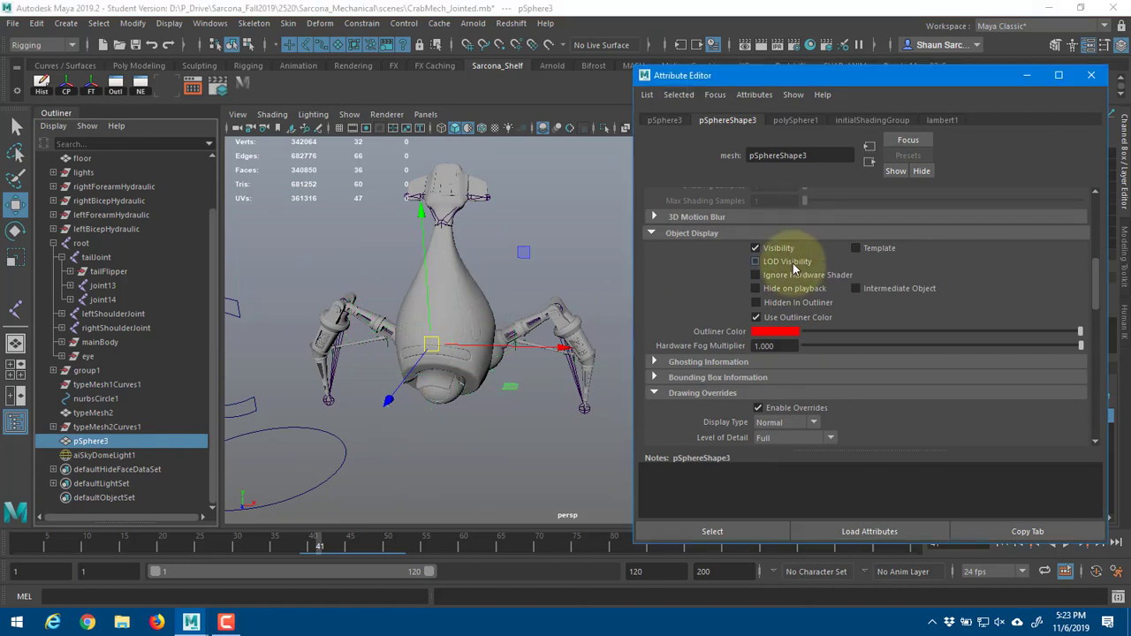
click(756, 261)
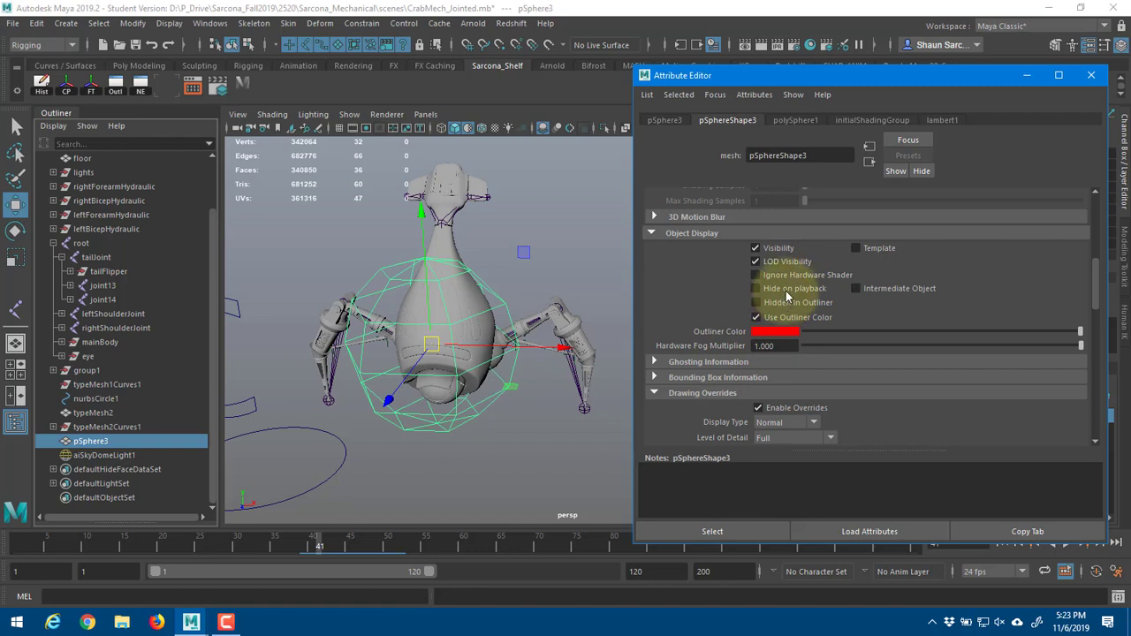
- Enable Hide on playback for the sphere shape and play the animation to test it
alt+drag(564, 347, 578, 322)
key(alt+v)
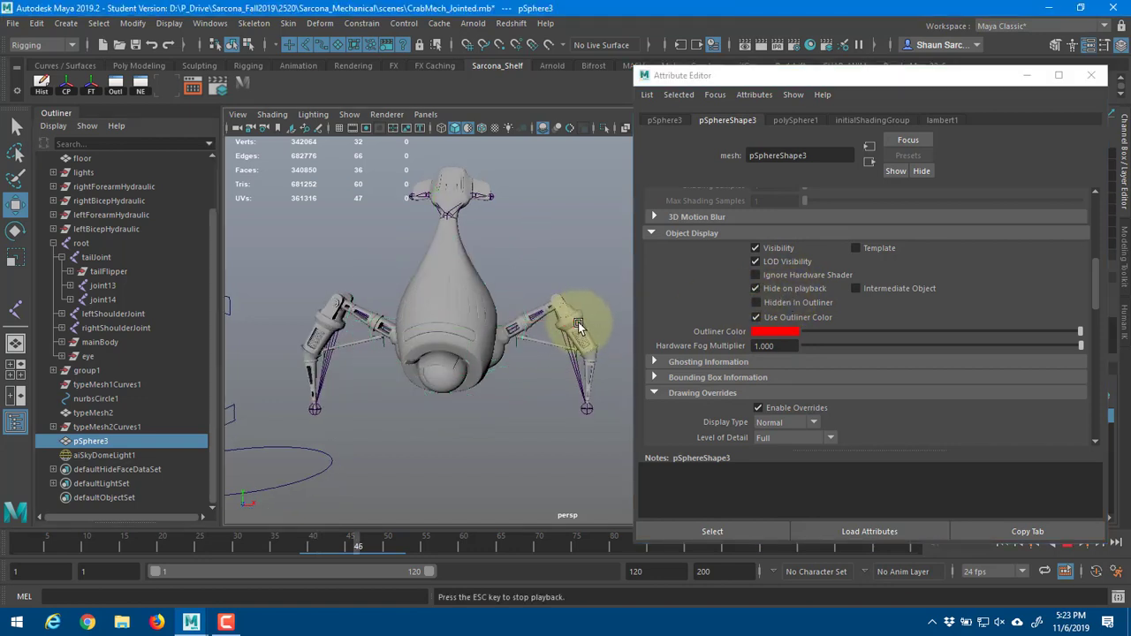
click(756, 288)
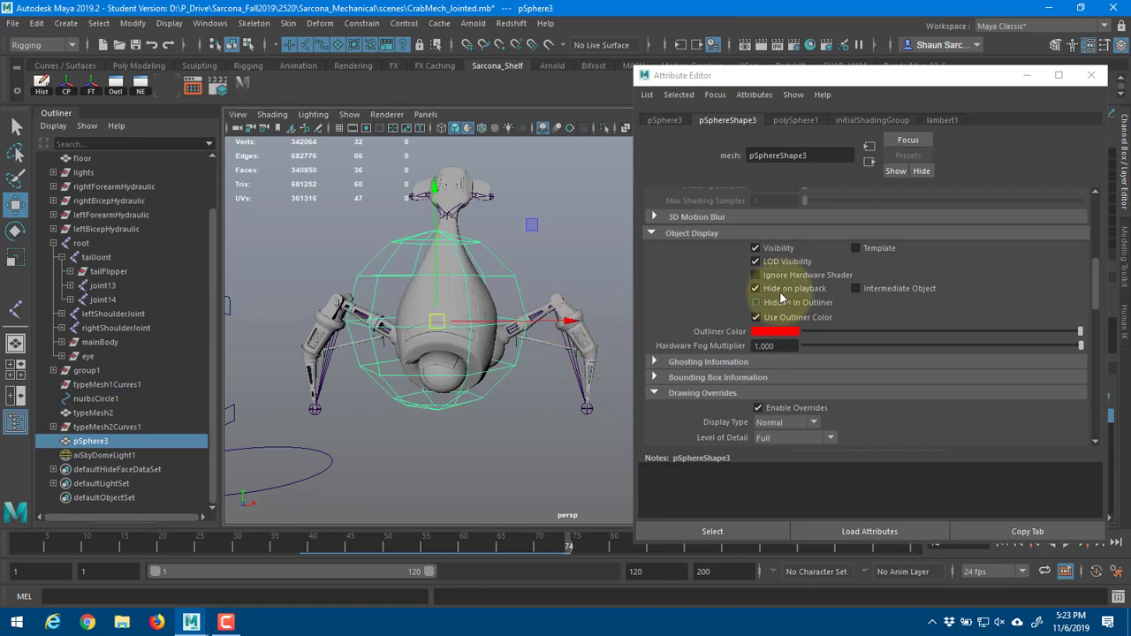
- Enable Use Outliner Color for the NURBS circle's shape and set its Outliner Color to red
click(152, 427)
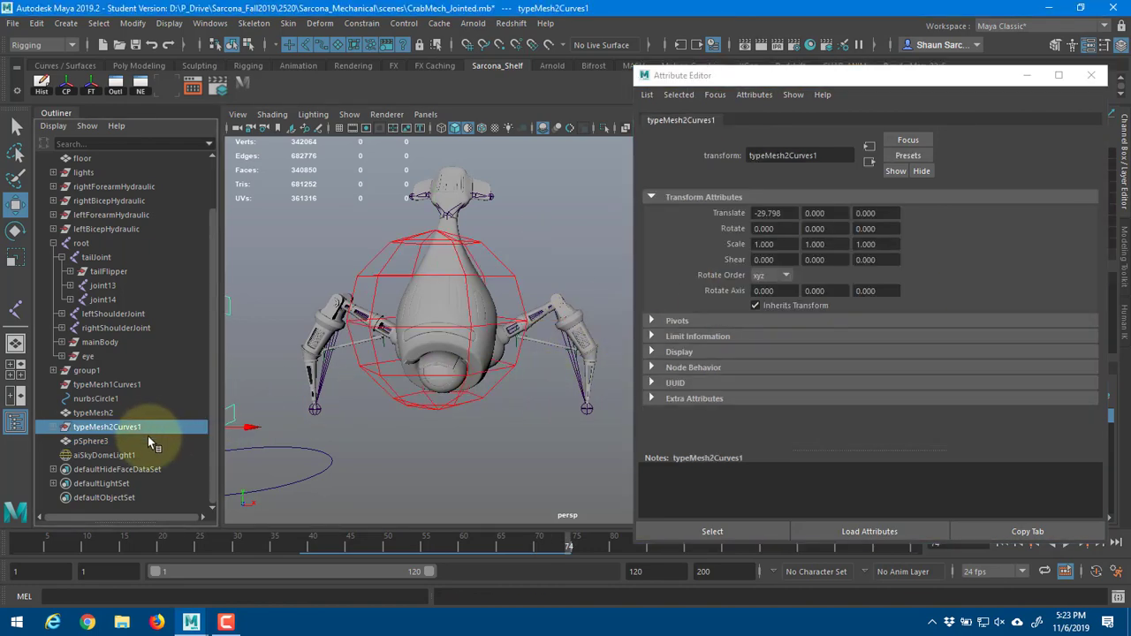
click(148, 437)
click(294, 449)
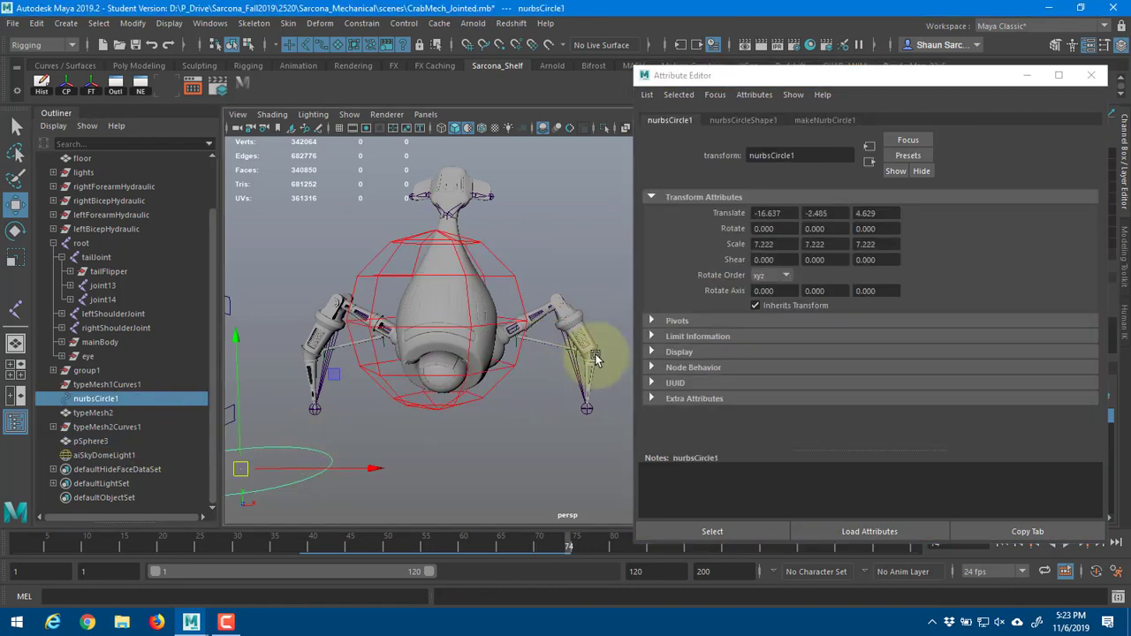
click(750, 124)
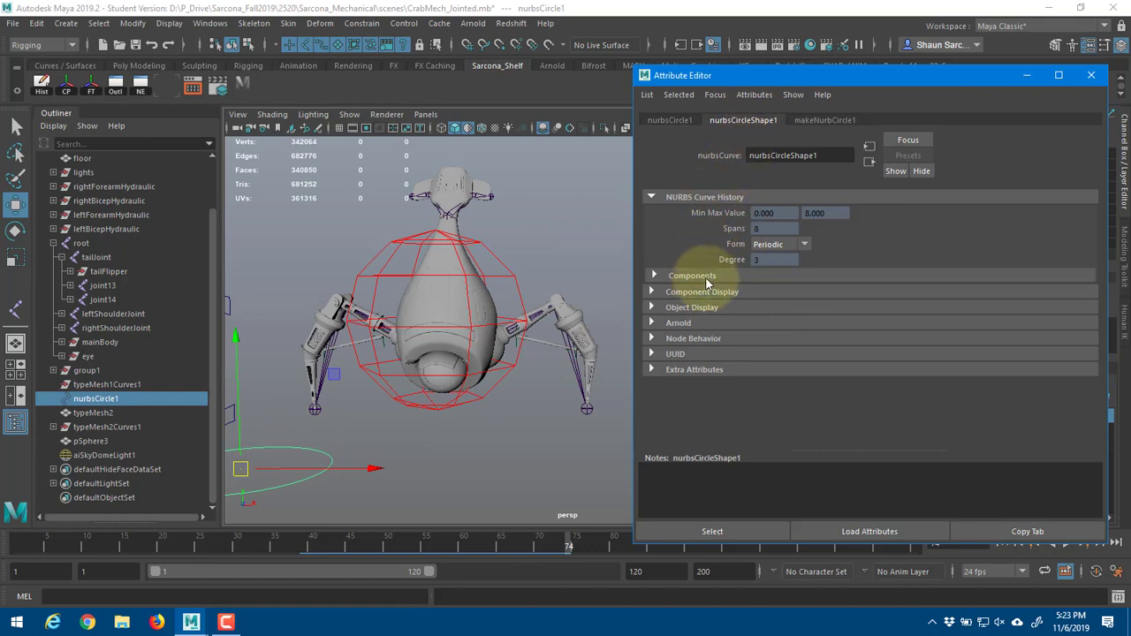
click(700, 310)
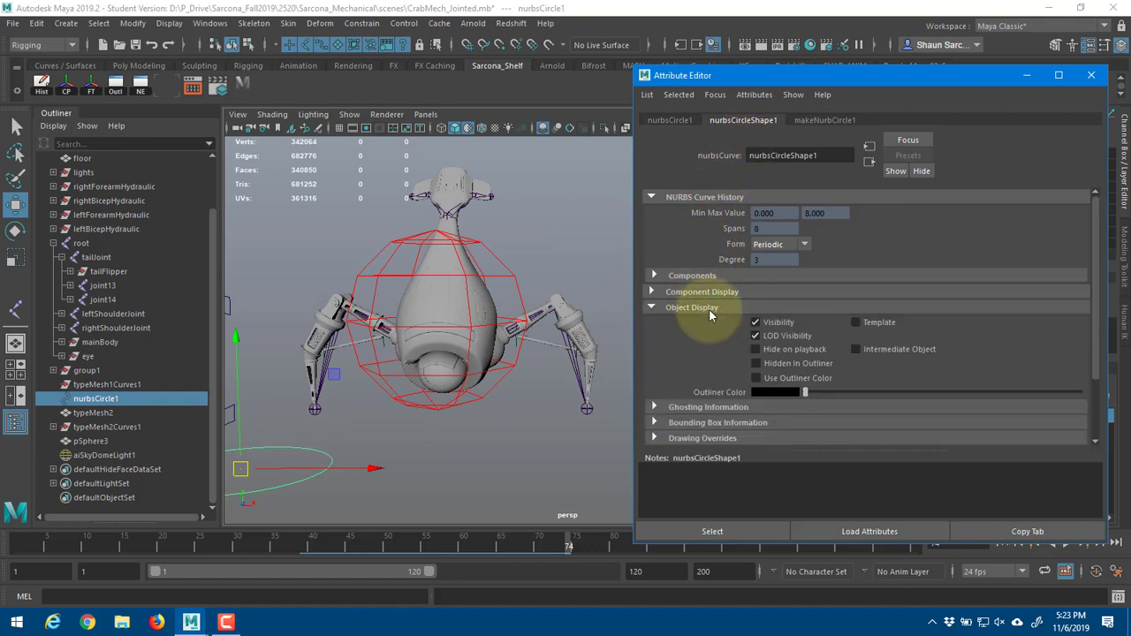
click(769, 392)
click(688, 381)
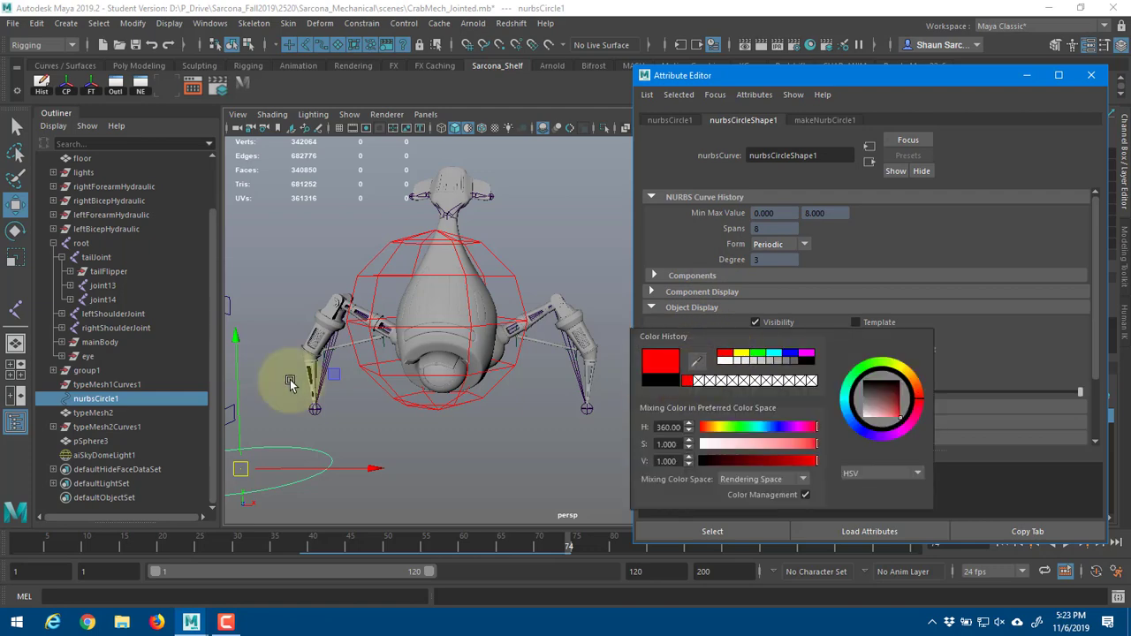
click(148, 384)
- Reselect the NURBS circle and enable Drawing Overrides in its shape's Object Display settings
click(141, 400)
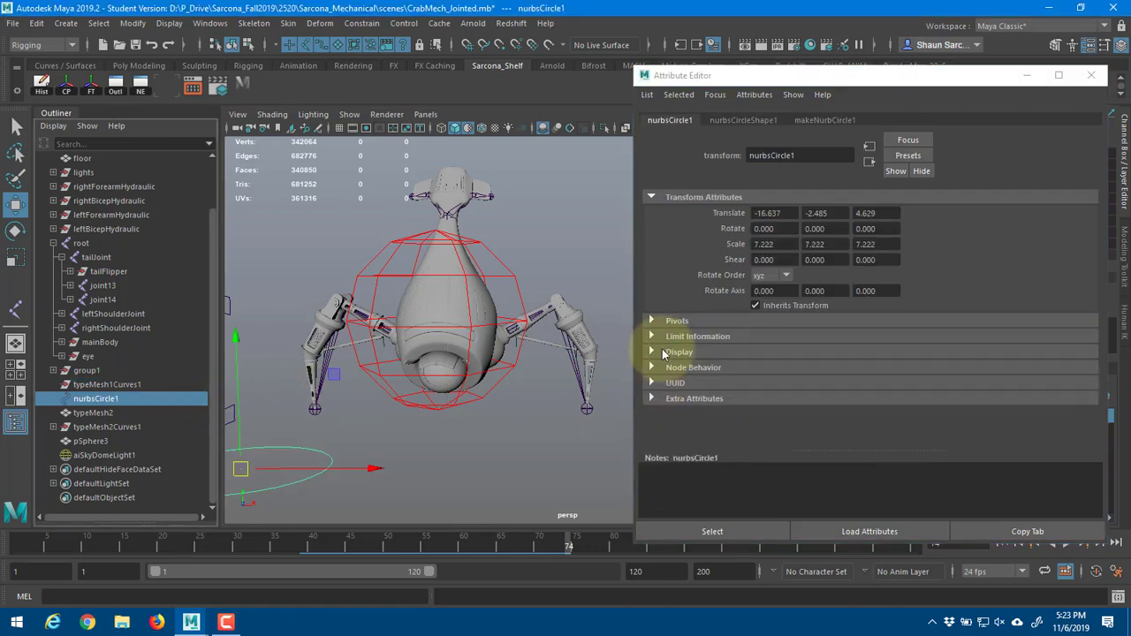
click(734, 121)
scroll(688, 407, down, 3)
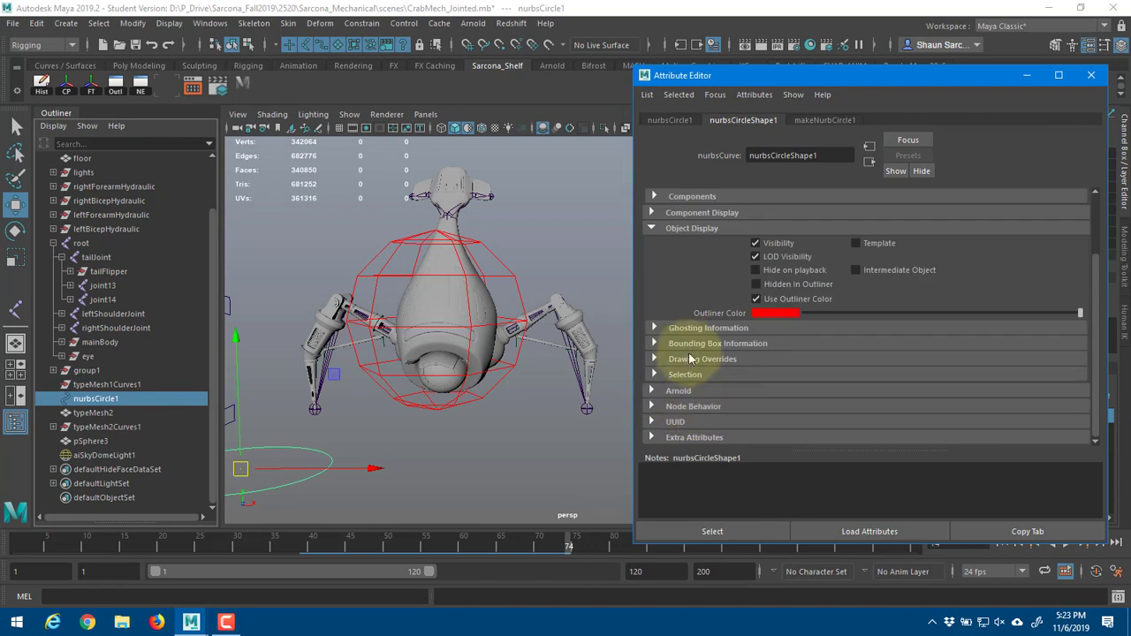
click(777, 364)
scroll(834, 384, down, 3)
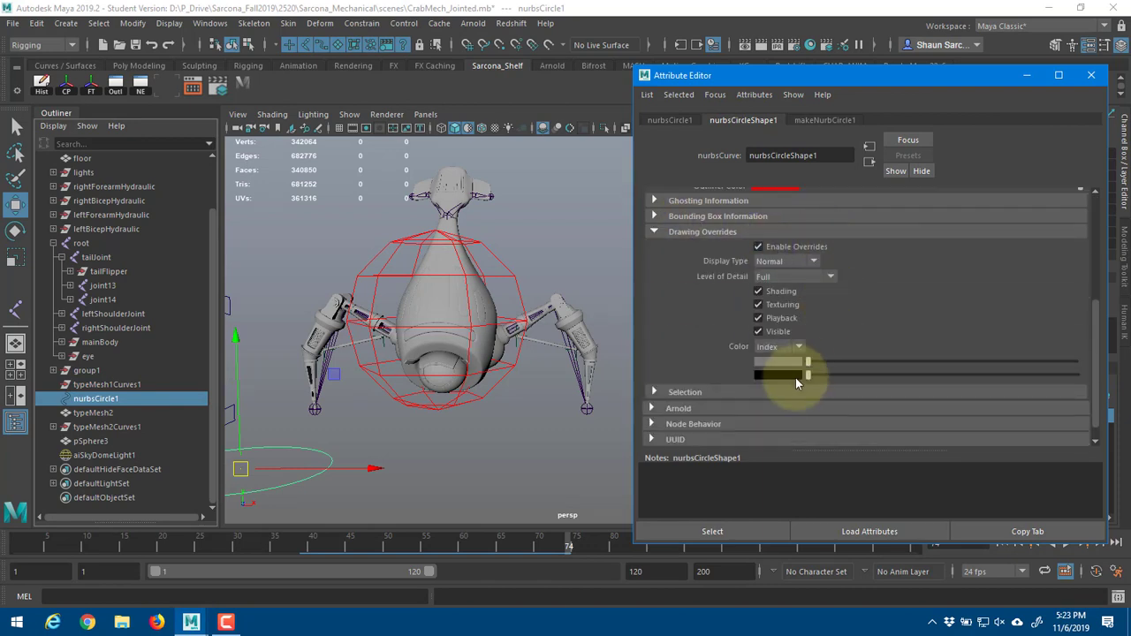
- Set the NURBS circle's override colour mode to RGB, choose red and deselect the circle to view it
click(788, 347)
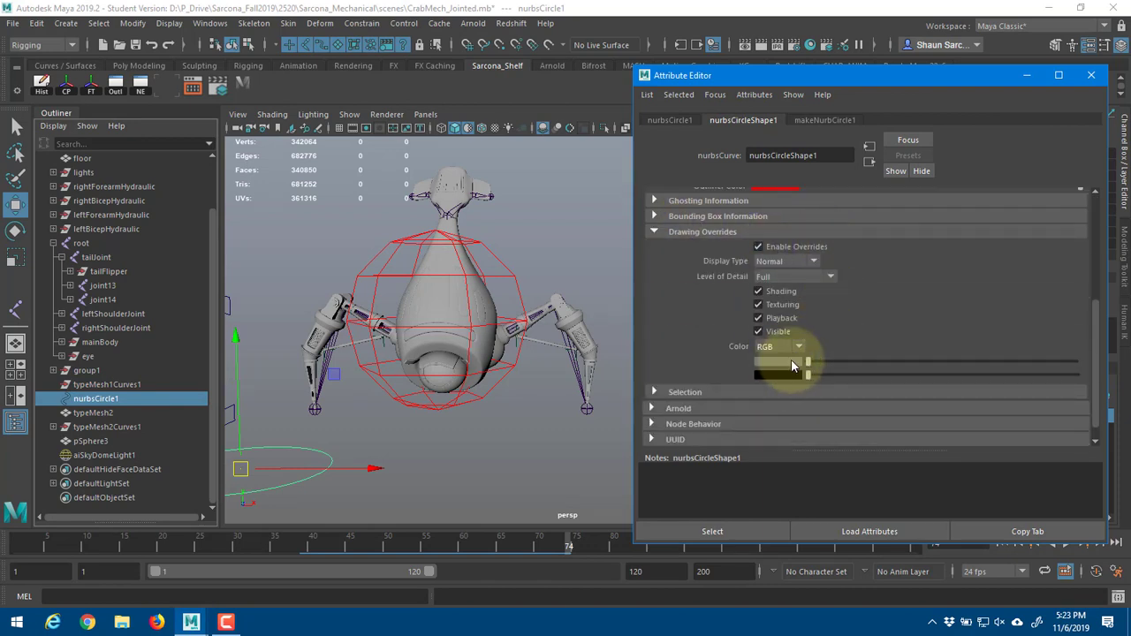
click(778, 375)
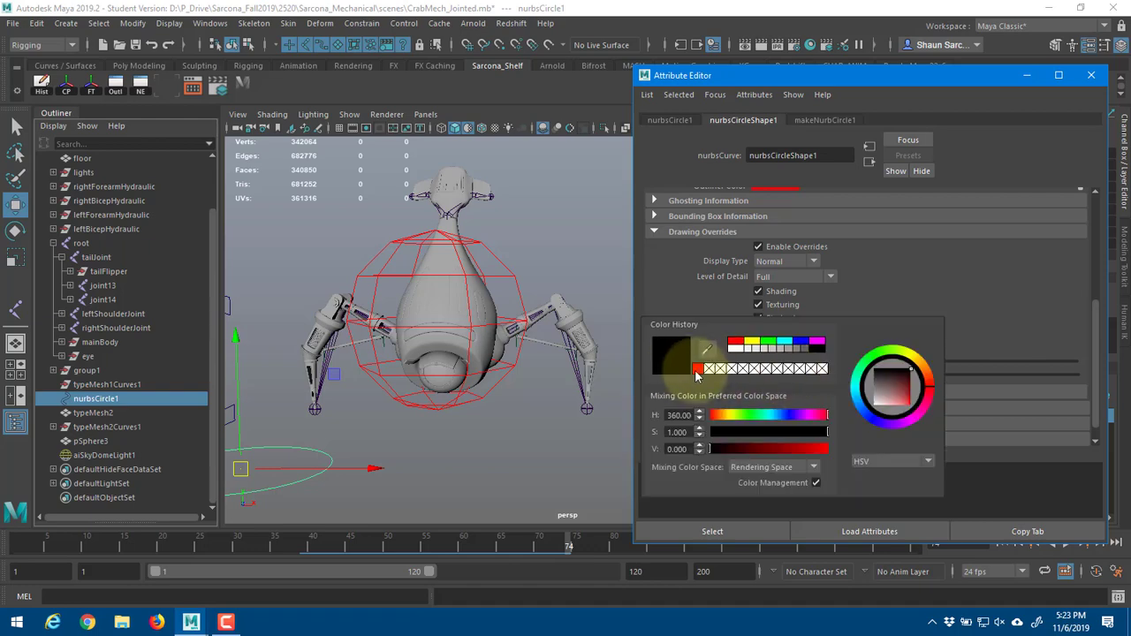
click(694, 369)
click(454, 448)
alt+drag(369, 425, 444, 420)
click(459, 409)
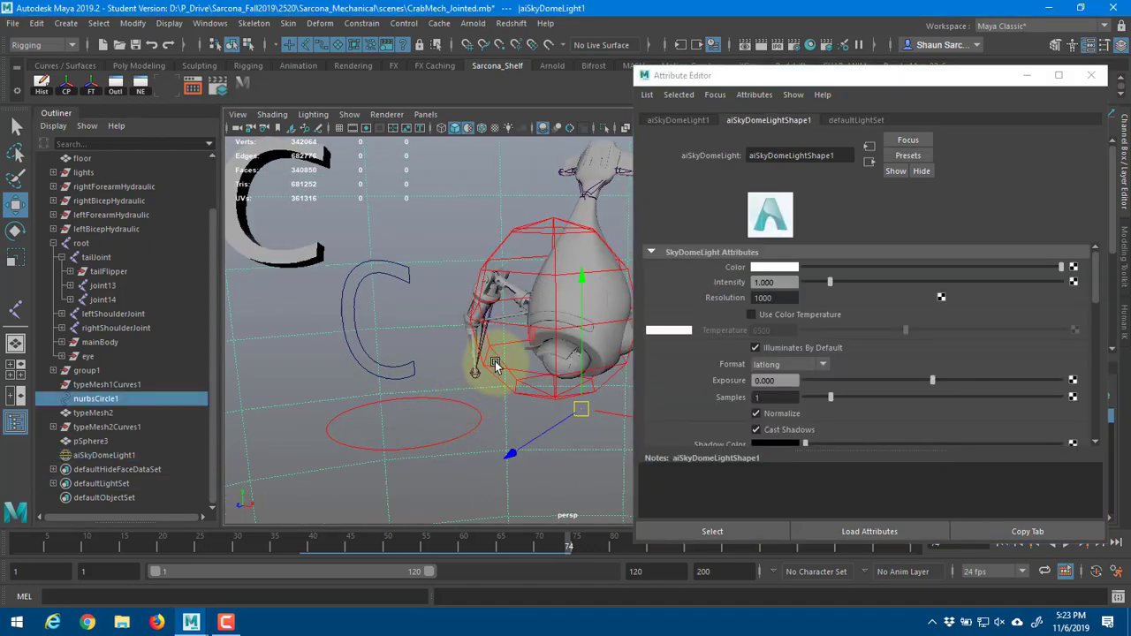
- Add the wireframe sphere to the selected NURBS circle and close the Attribute Editor
shift+click(505, 361)
alt+drag(504, 361, 635, 327)
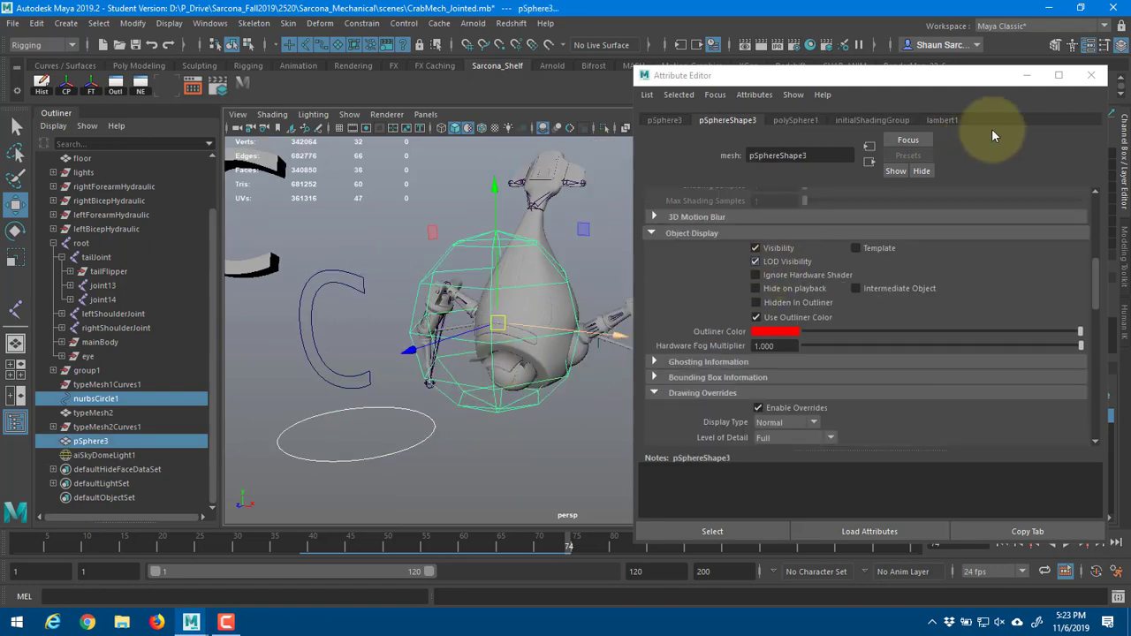
click(1096, 77)
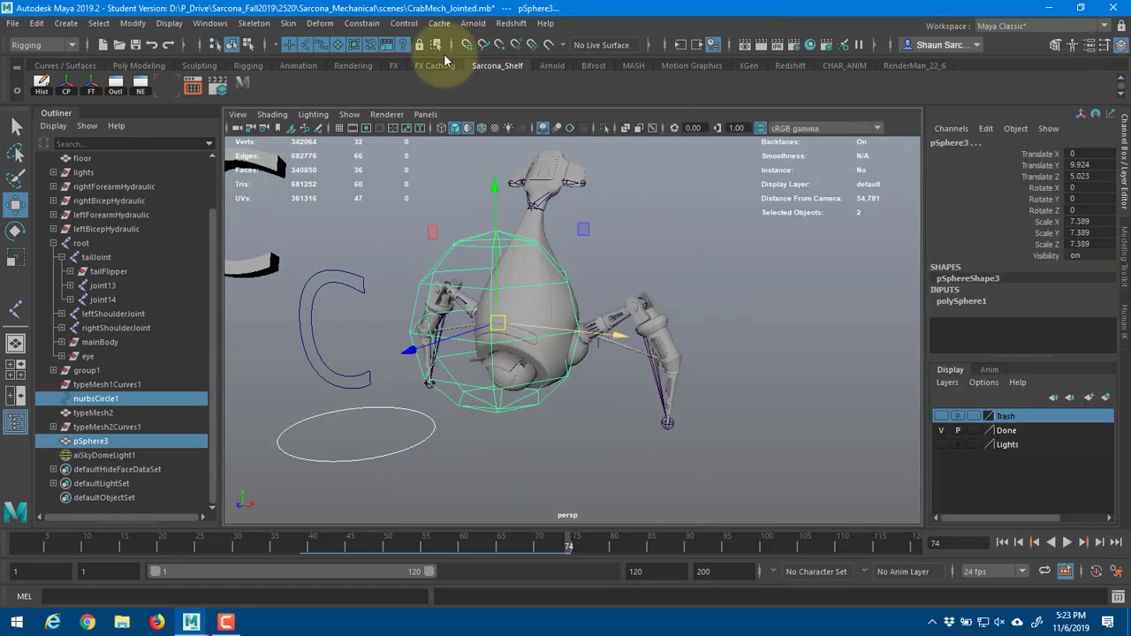
- Open the Adobe Illustrator Object options, set the type to Curves and close them without creating an object
click(66, 23)
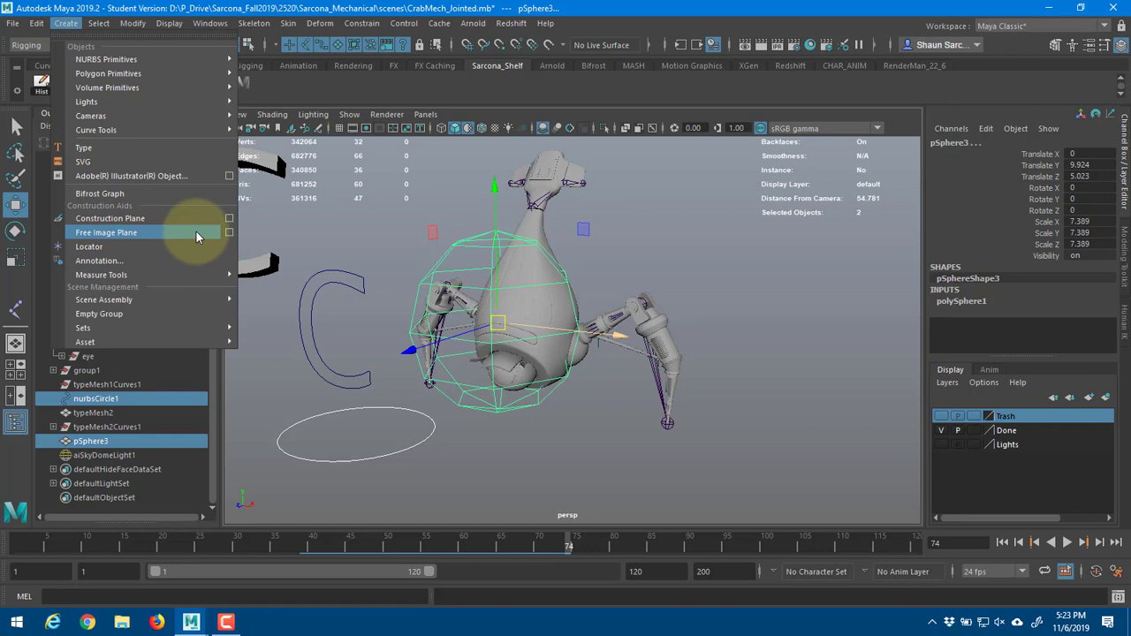
click(229, 176)
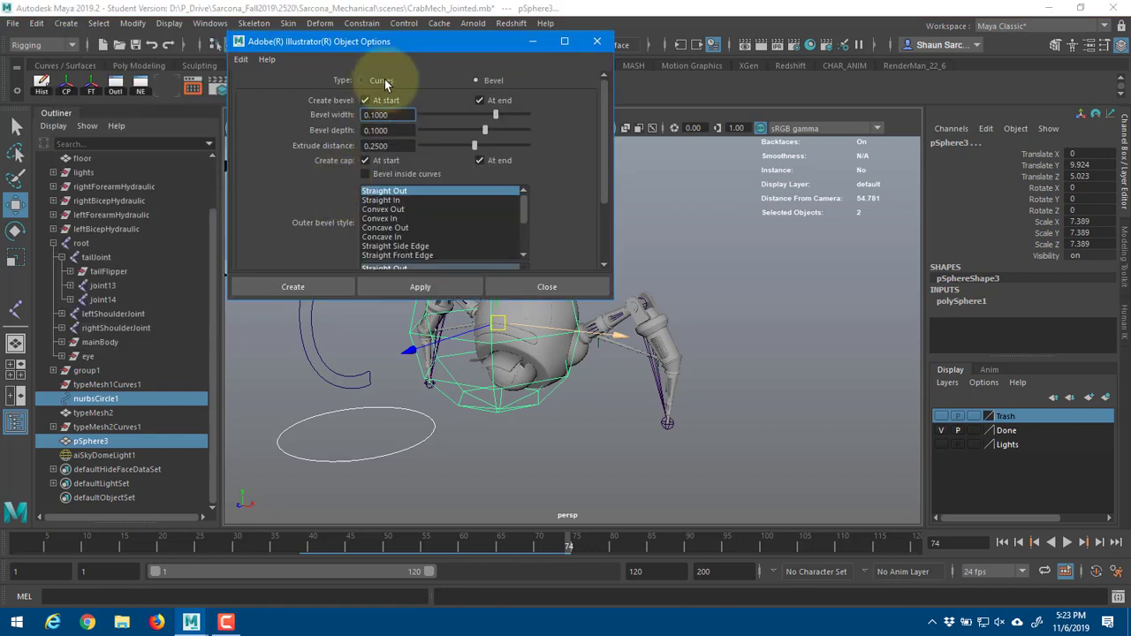
click(363, 81)
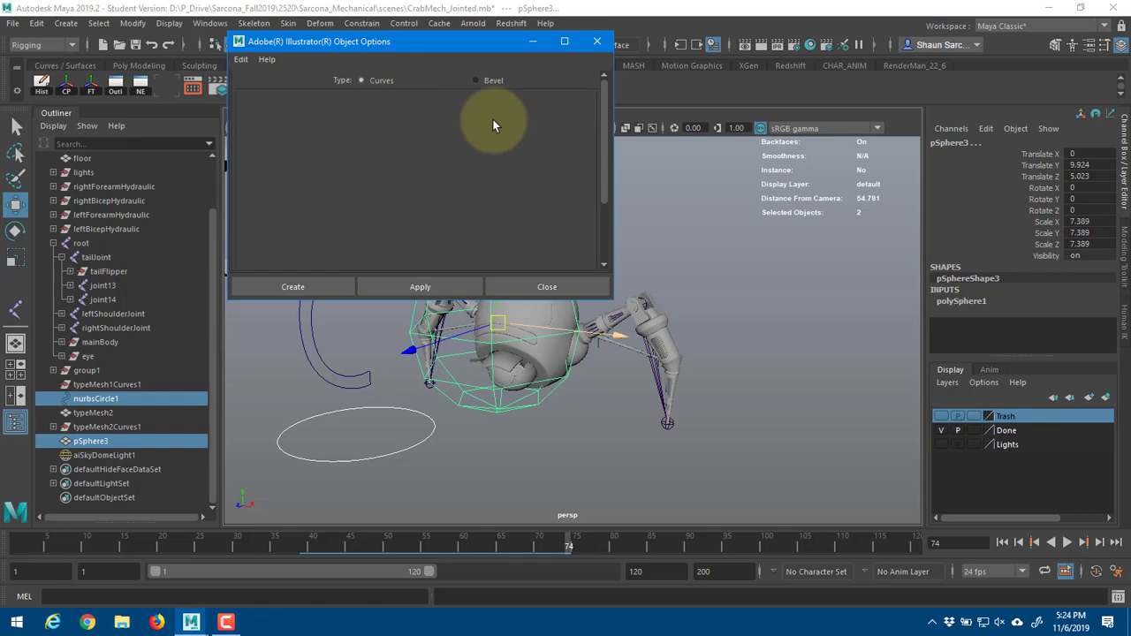
click(564, 287)
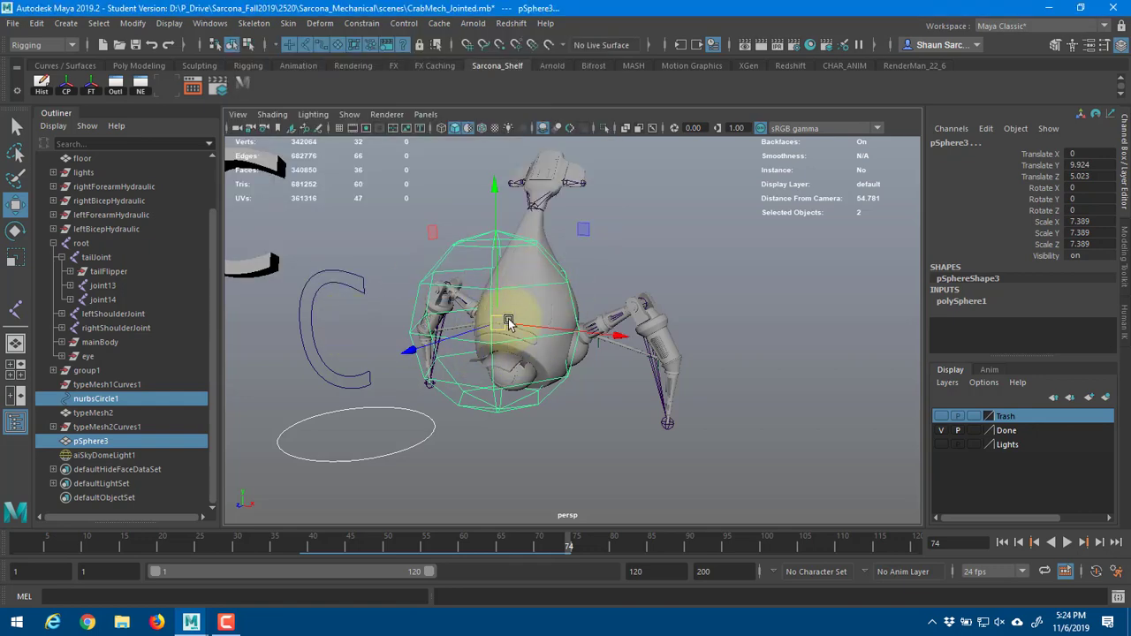
- Select only the wireframe sphere, scale it down to about 1.409 and move it with point snapping to the negative-X arm's tip
alt+drag(505, 320, 321, 316)
click(462, 235)
key(w)
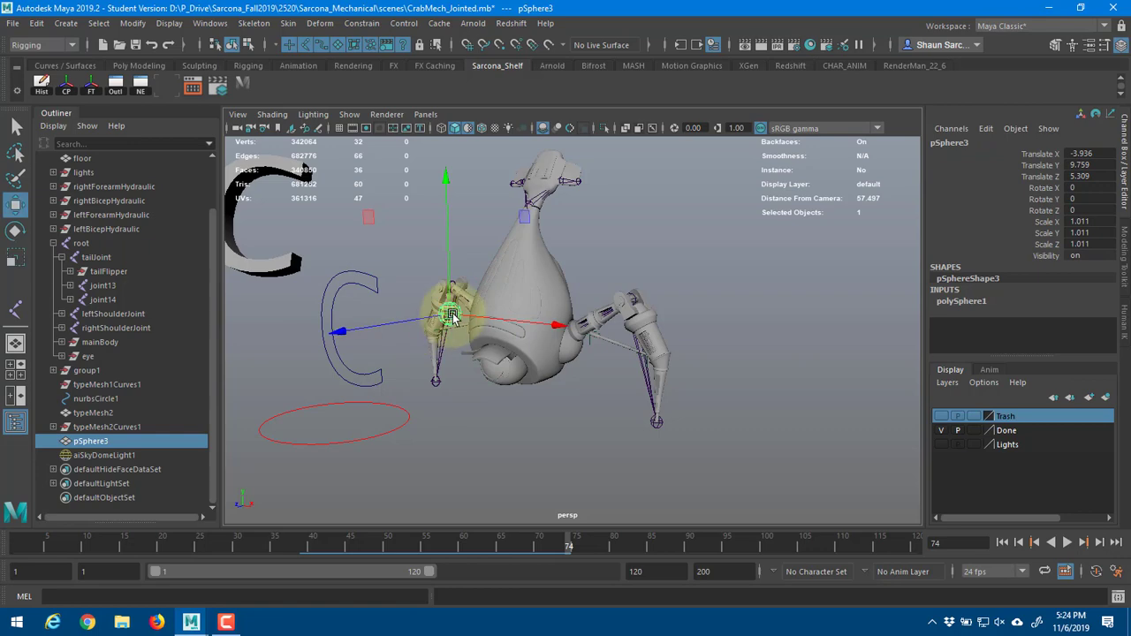
drag(460, 318, 462, 318)
key(w)
key(v)
drag(450, 316, 434, 382)
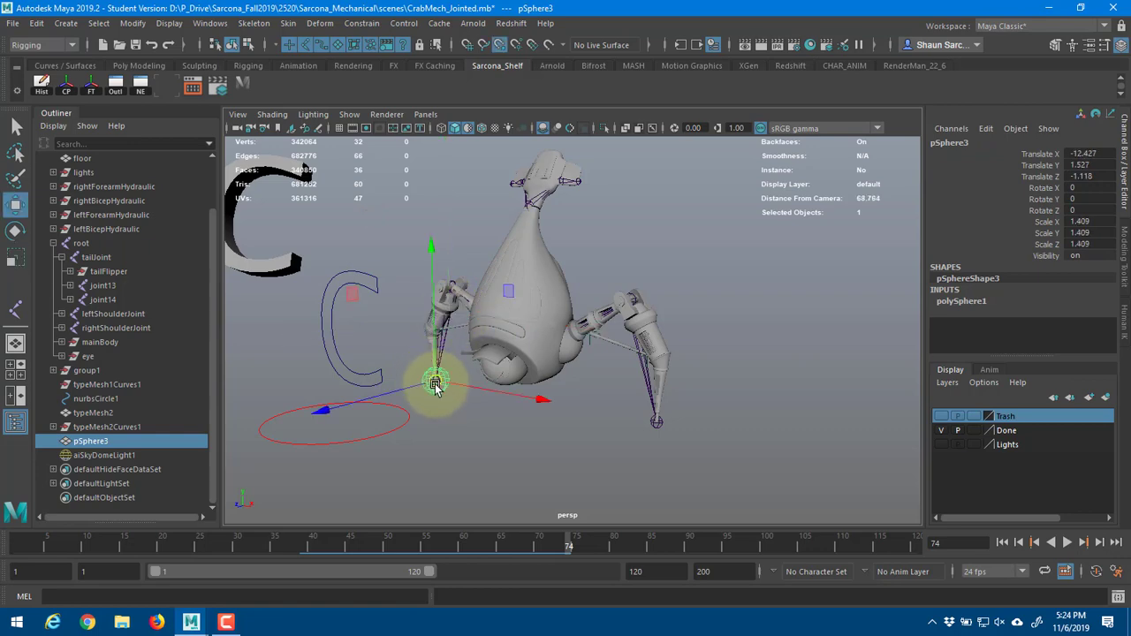
- Snap the sphere precisely onto the tip joint of the negative-X arm at X -12.497, Y 1.399, Z -1.195
key(f)
scroll(506, 341, up, 3)
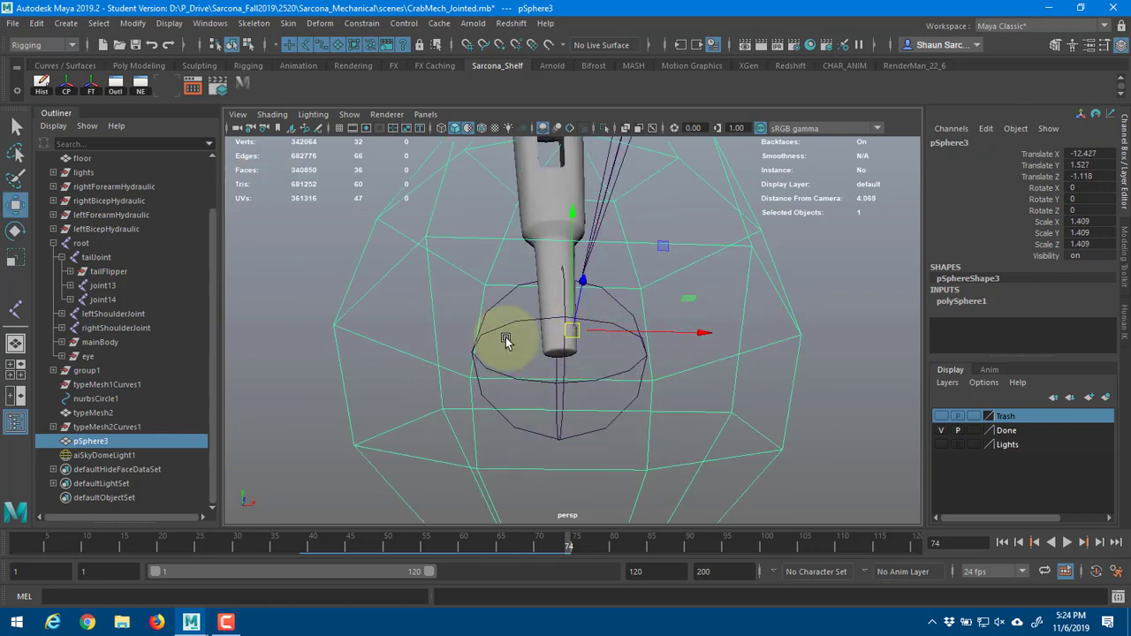
alt+drag(482, 322, 473, 258)
alt+right_drag(474, 258, 608, 323)
key(v)
drag(574, 330, 558, 366)
alt+drag(649, 349, 544, 446)
alt+right_drag(521, 424, 261, 378)
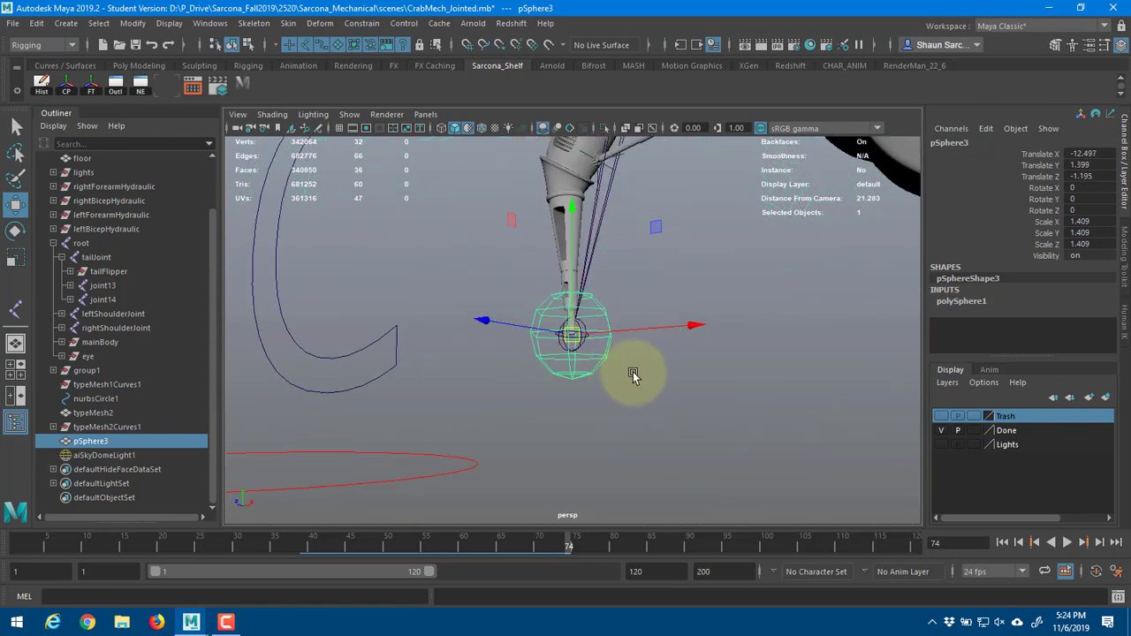
- Duplicate the sphere and snap the copy onto the opposite arm's tip joint at X 12.497, Y 1.399, Z -1.195
alt+drag(634, 376, 636, 392)
alt+middle_drag(636, 391, 260, 410)
alt+right_drag(585, 384, 490, 380)
key(ctrl+d)
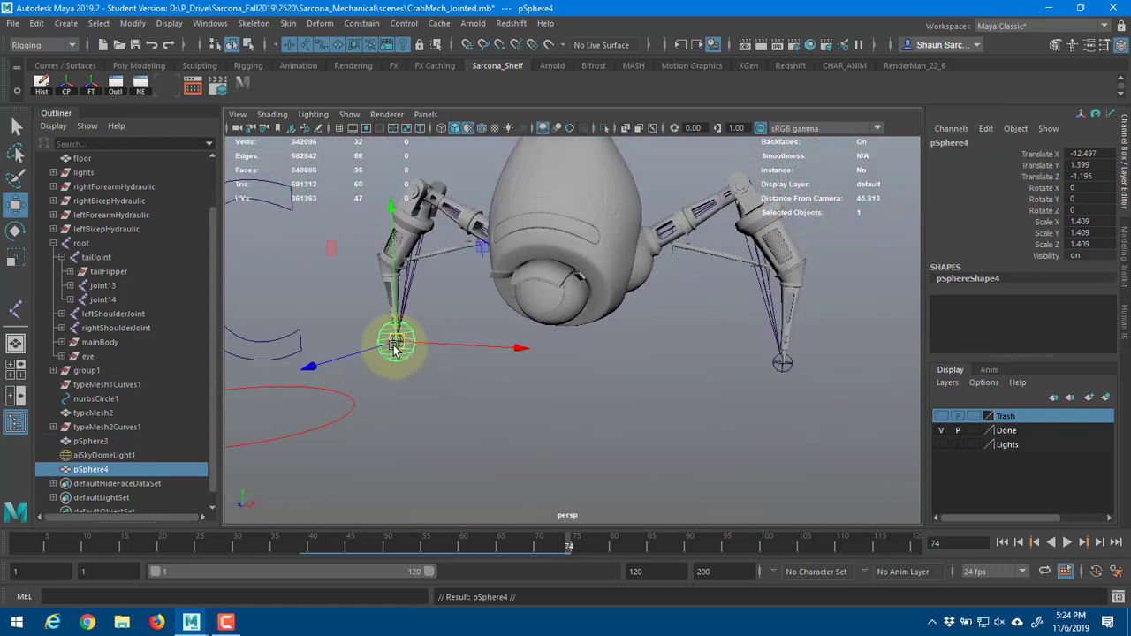
key(f)
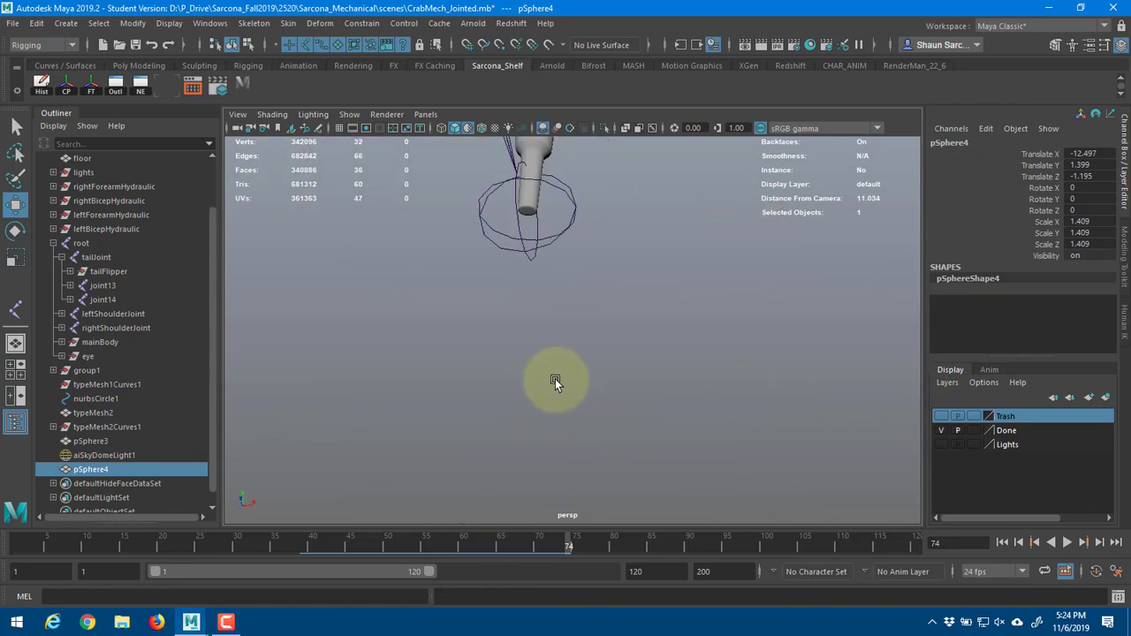
alt+right_drag(593, 354, 663, 354)
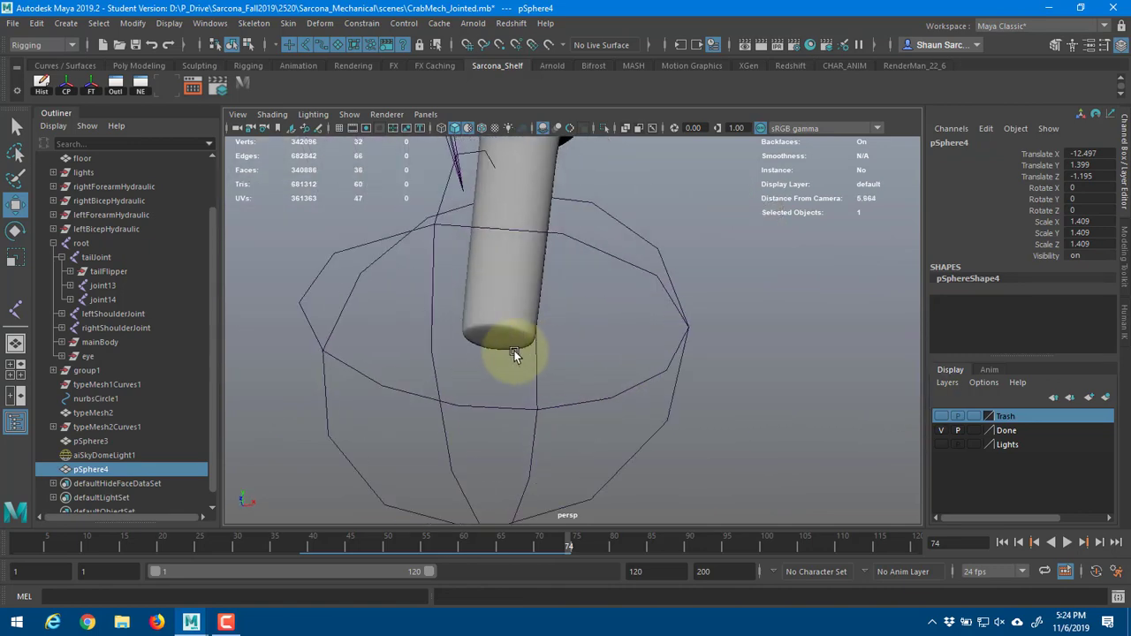
key(v)
middle_drag(514, 350, 498, 337)
alt+right_drag(656, 343, 419, 316)
alt+drag(419, 316, 633, 335)
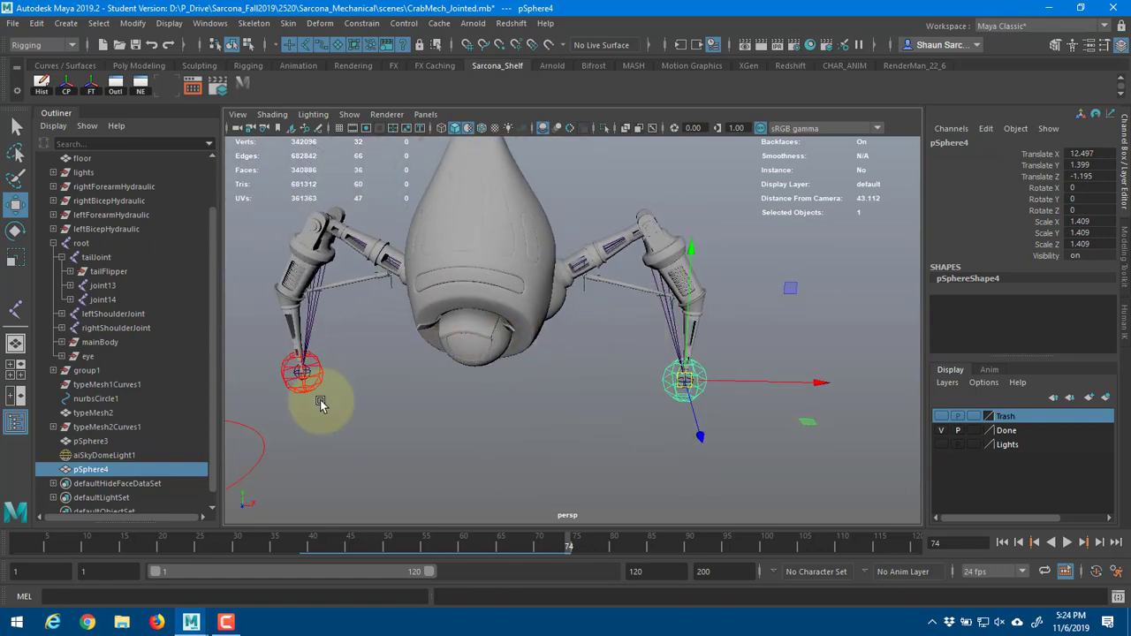
- Select the NURBS circle, switch to wireframe display and snap the circle to the eye's centre at X 0, Y 5.698, Z 4.914
click(264, 447)
alt+drag(376, 442, 590, 455)
key(4)
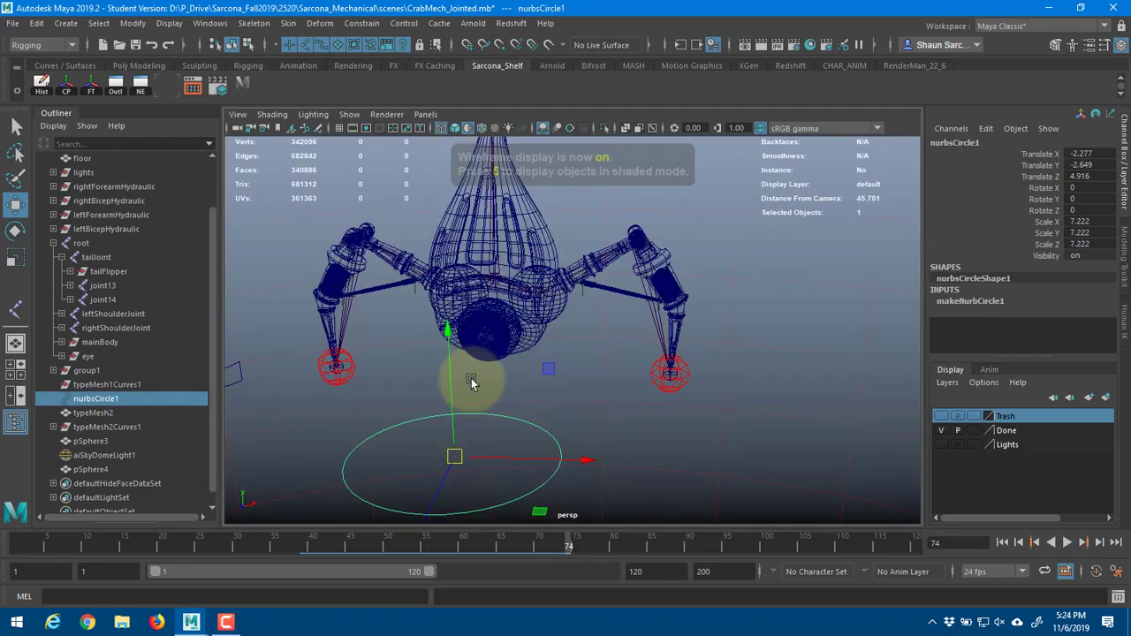
scroll(467, 379, up, 10)
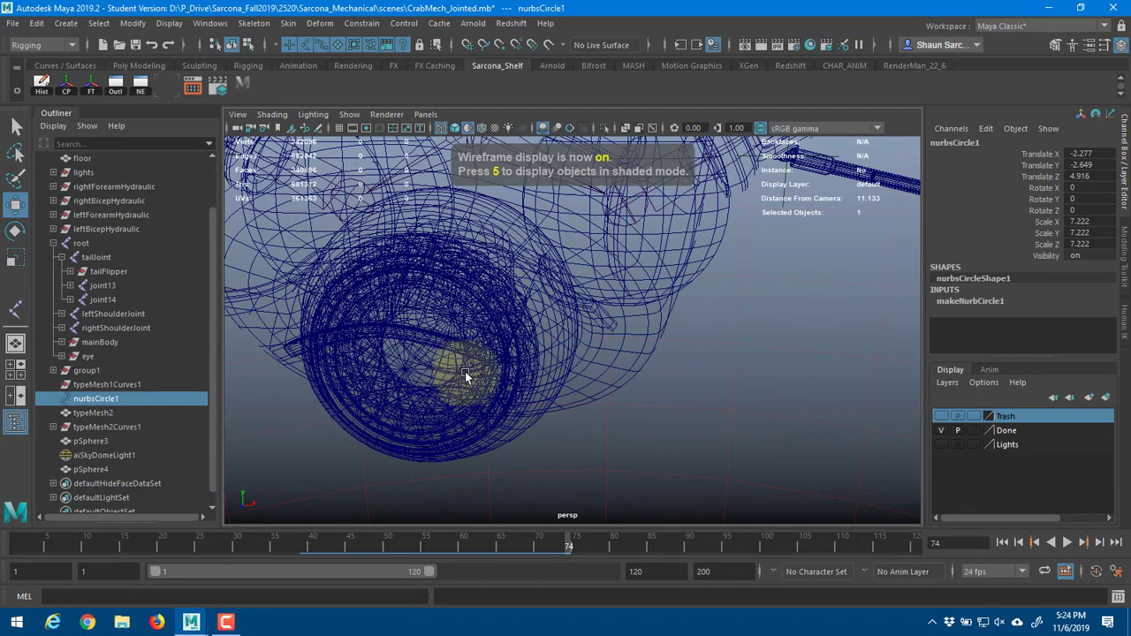
alt+middle_drag(467, 378, 505, 374)
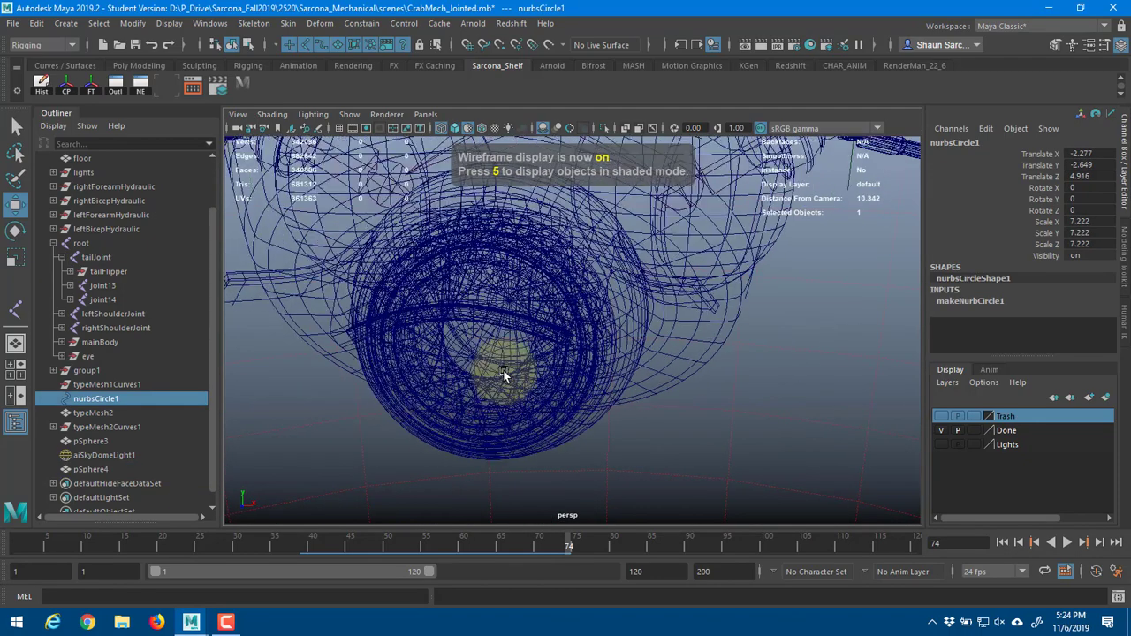
scroll(504, 374, up, 1)
middle_click(474, 360)
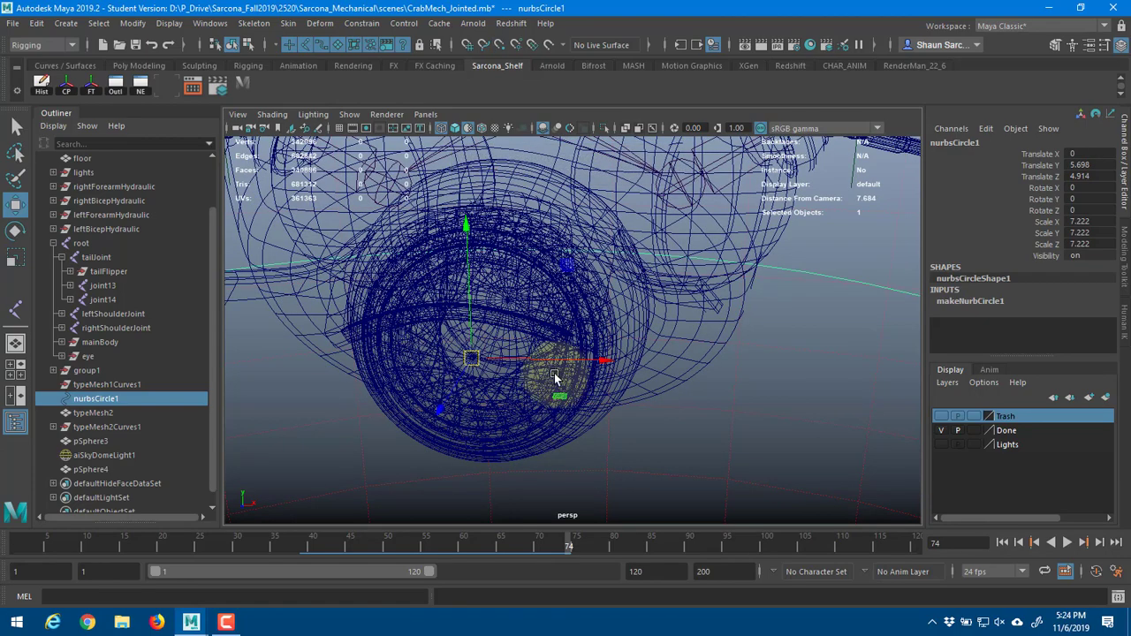
- Move the circle in front of the eye to about Z 14.243, scale it to about 2.668, rotate it -90° in X and restore shaded display
scroll(555, 376, down, 3)
alt+drag(489, 367, 457, 369)
scroll(457, 369, down, 5)
alt+middle_drag(457, 369, 519, 374)
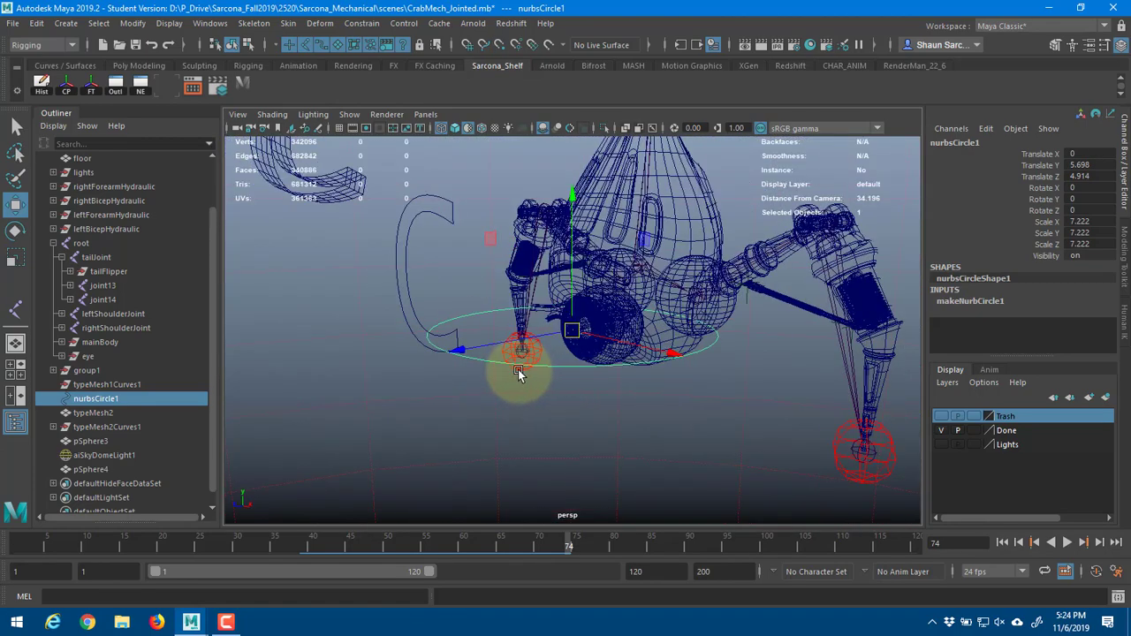
alt+drag(518, 375, 315, 303)
key(r)
key(e)
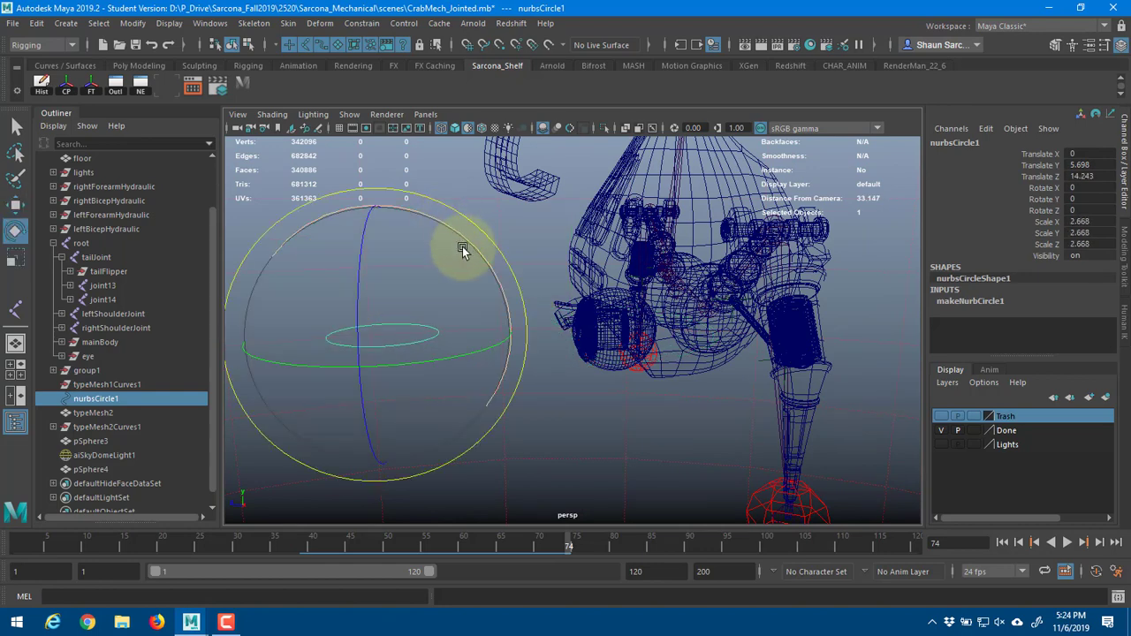
drag(462, 246, 482, 334)
key(5)
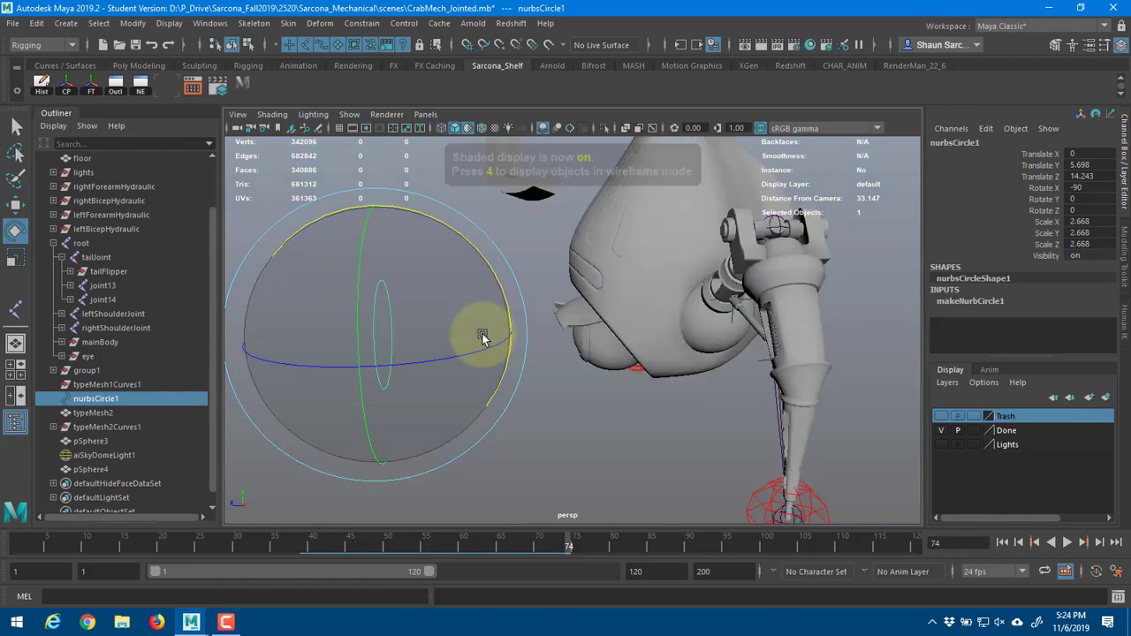
- Select both arm-tip spheres and scale them down together to about 1.013
mouse_move(586, 366)
alt+mouse_down()
mouse_move(634, 354)
mouse_move(495, 338)
mouse_move(587, 402)
mouse_move(567, 376)
alt+mouse_up()
key(r)
click(421, 383)
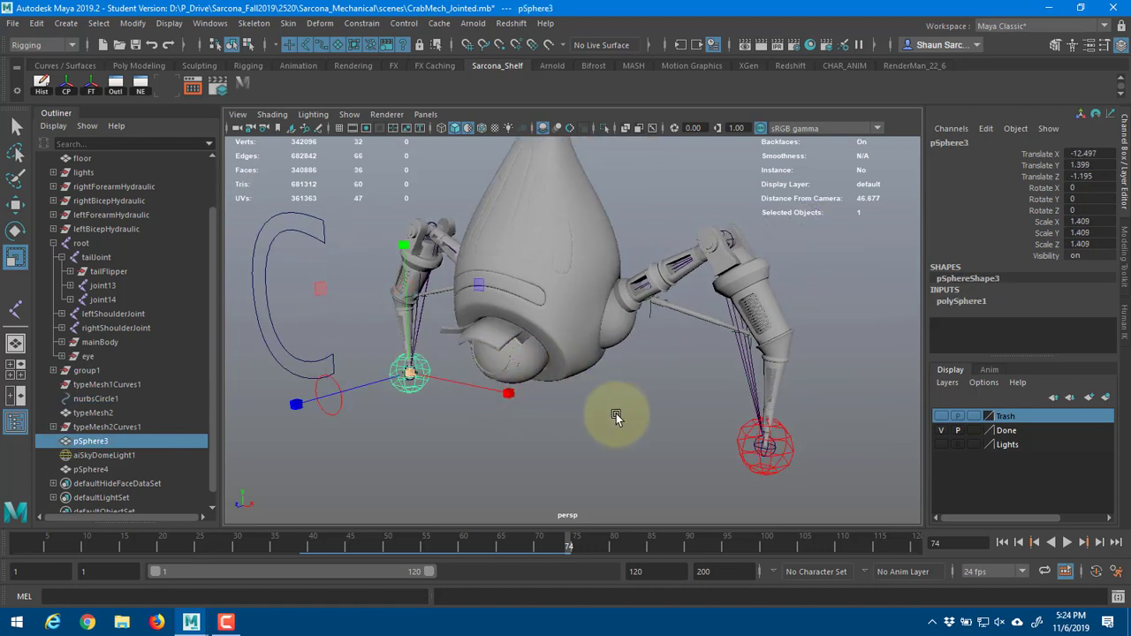
shift+click(735, 448)
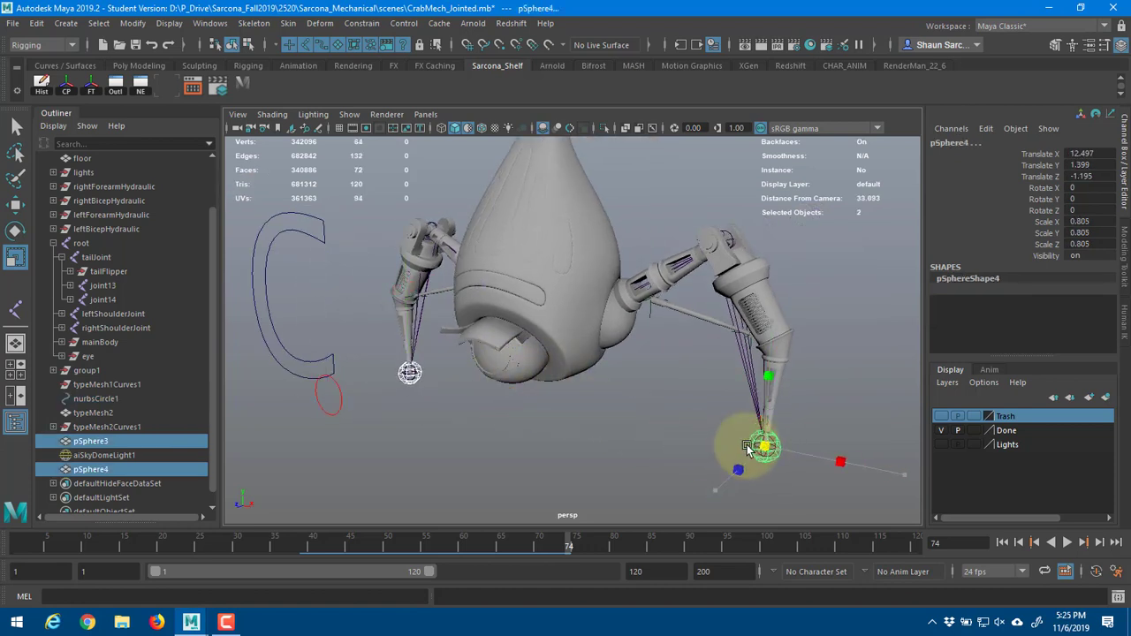
drag(754, 445, 756, 444)
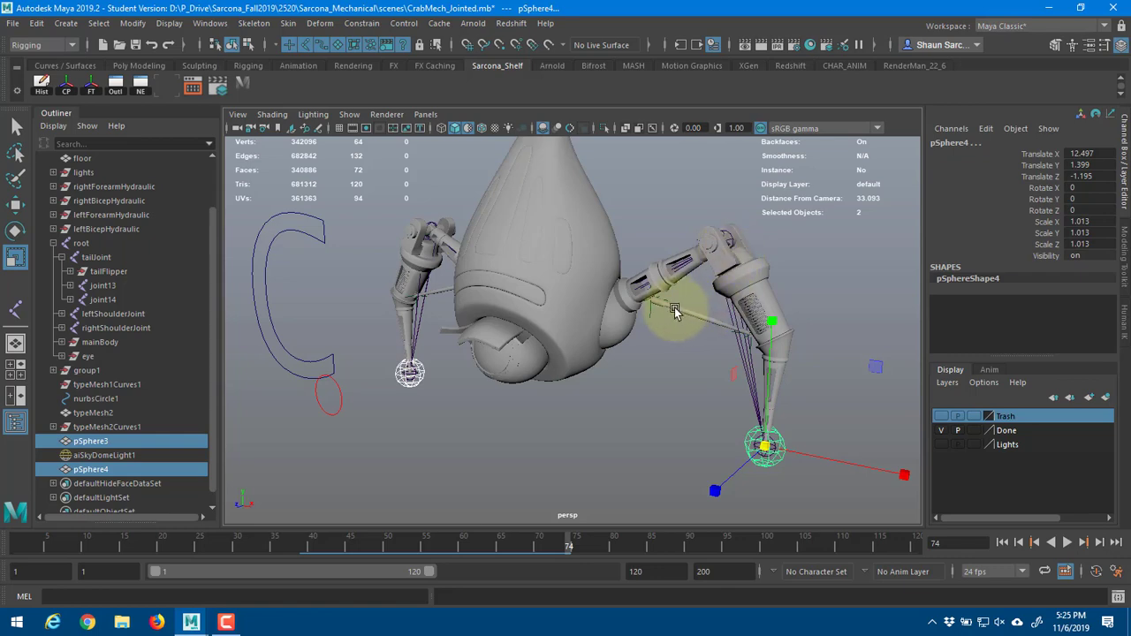
- Create a locator and move it to the elbow of the positive-X arm, at about X 9.838, Y 10.47, Z -1.645
alt+middle_drag(658, 322, 641, 334)
alt+right_drag(442, 384, 291, 115)
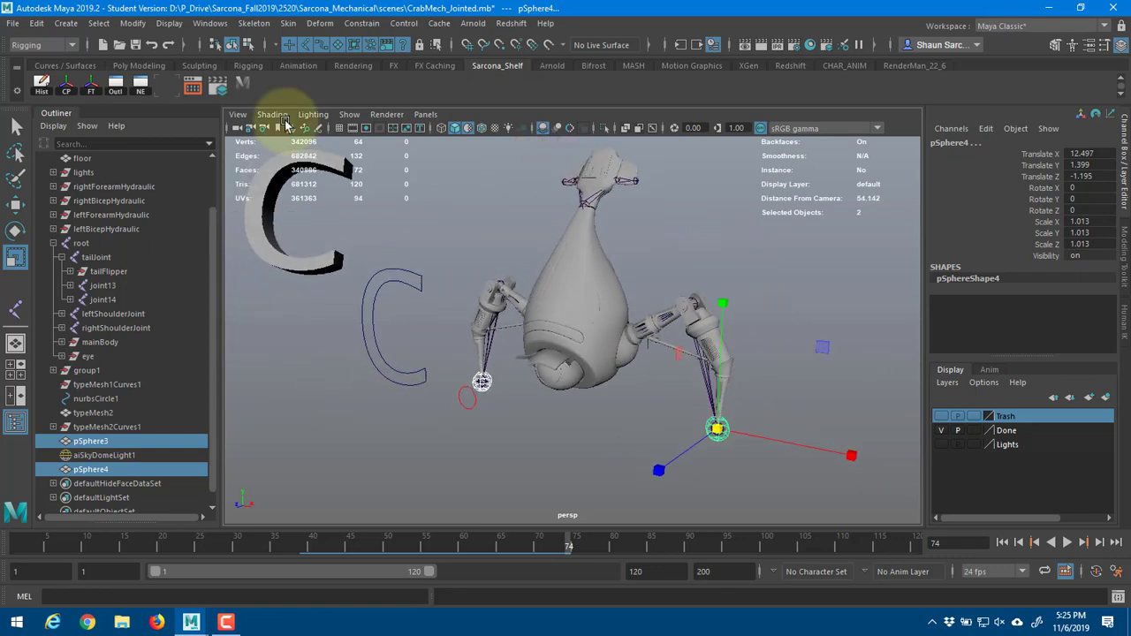
click(67, 27)
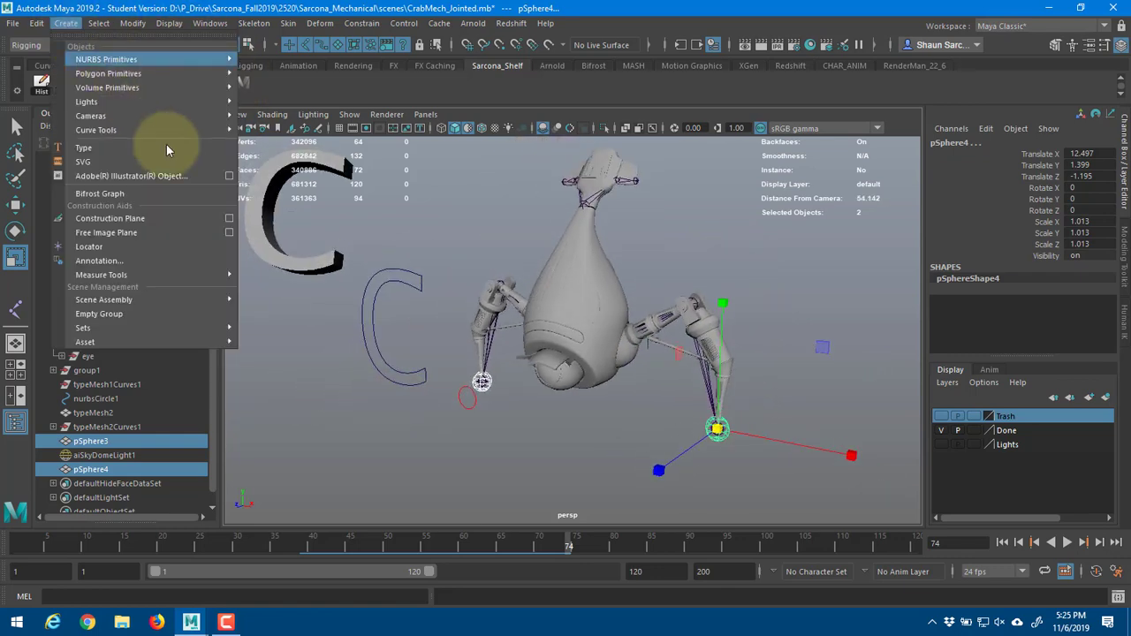
click(177, 244)
drag(578, 422, 710, 246)
key(ctrl+z)
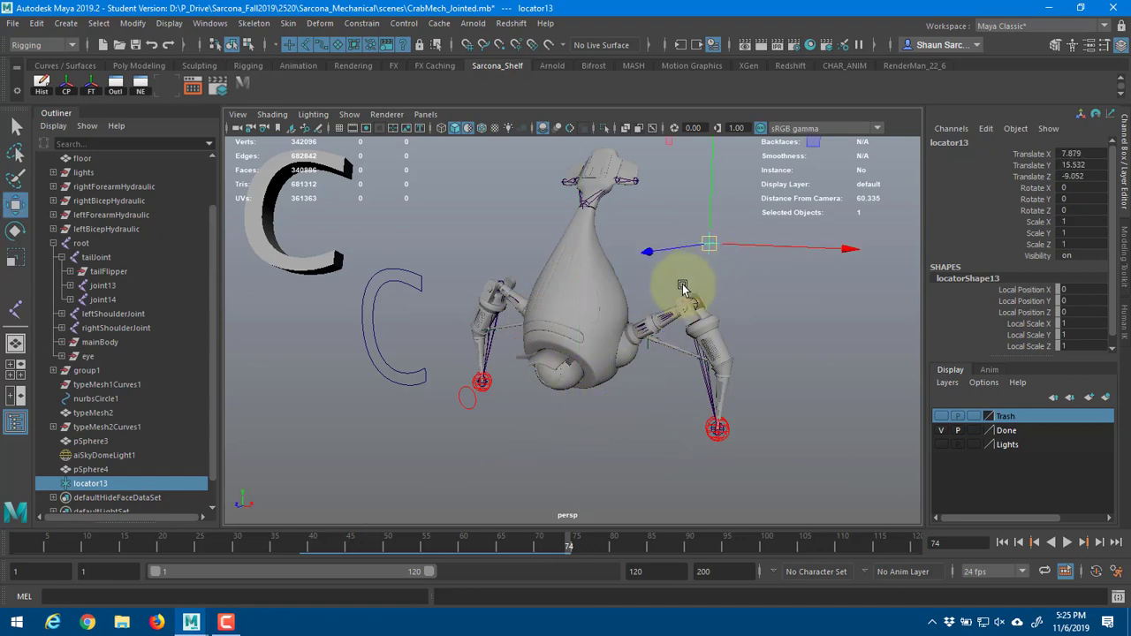
alt+drag(684, 285, 629, 302)
alt+right_drag(672, 309, 818, 334)
alt+right_drag(611, 330, 692, 346)
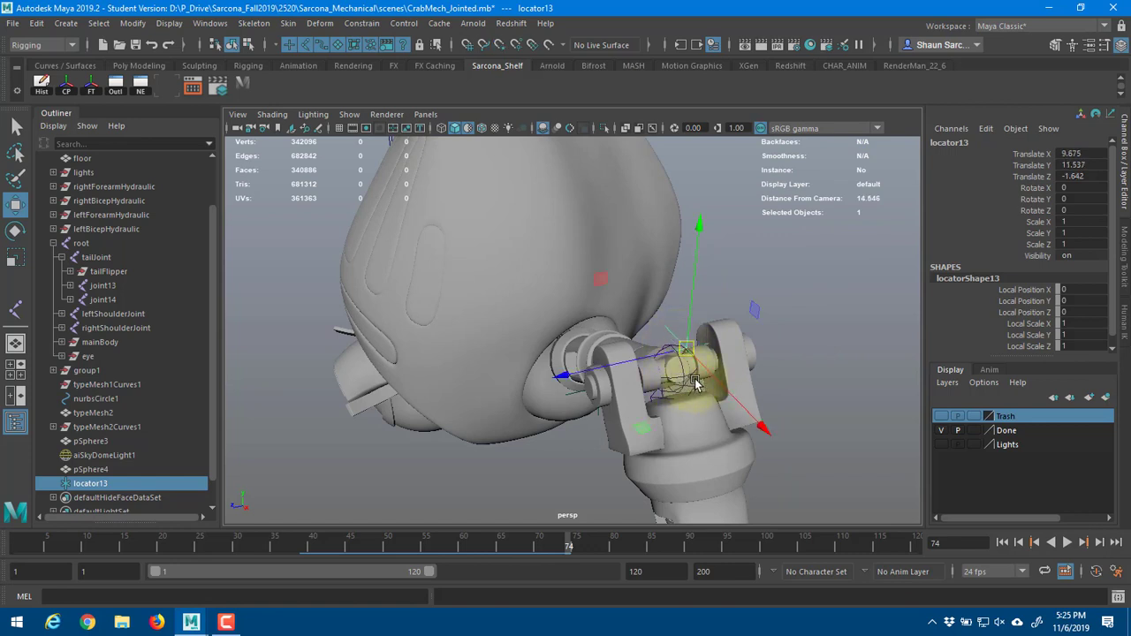
alt+right_drag(678, 349, 752, 419)
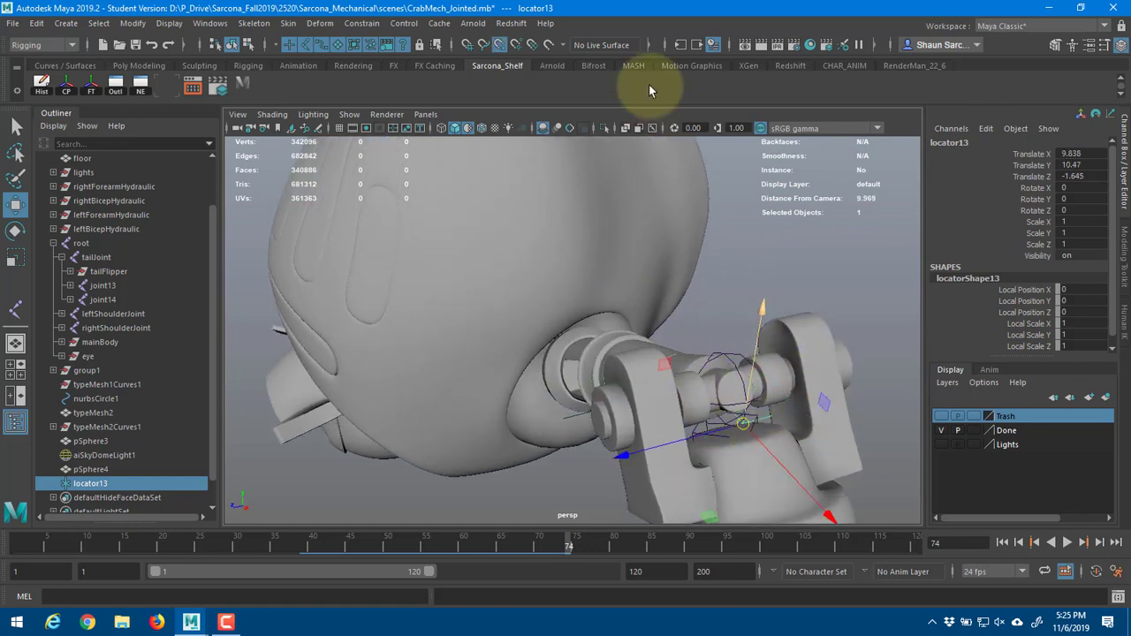
- Hide polygons in the viewport and snap the locator onto the elbow joint at X 9.884, Y 11.248, Z -1.195
click(349, 114)
click(383, 144)
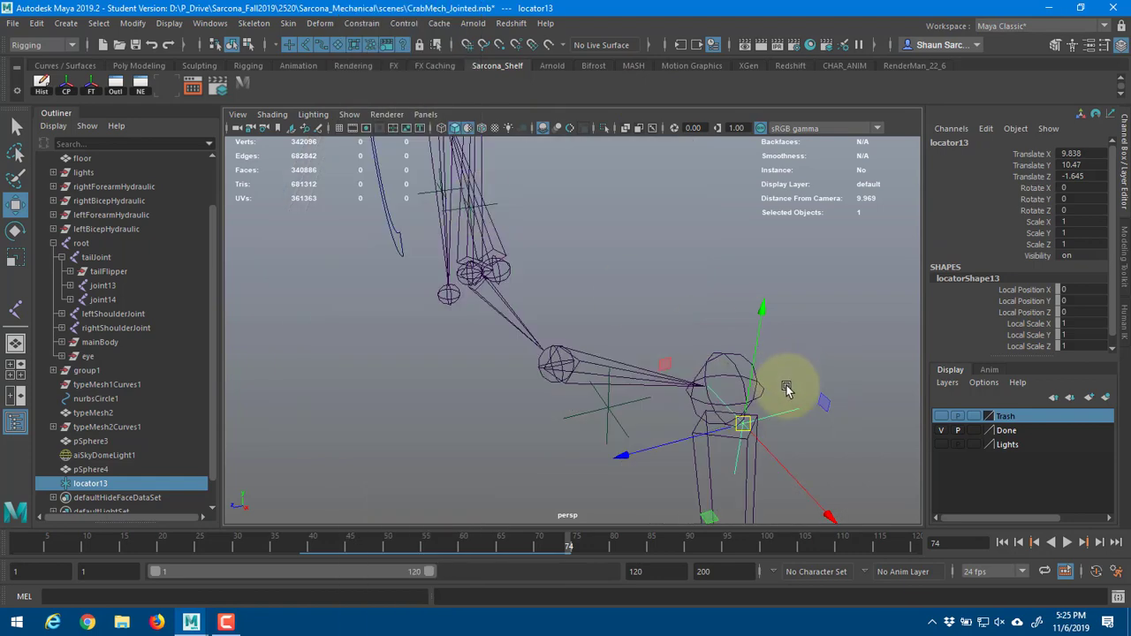
drag(728, 388, 794, 414)
key(f)
middle_drag(610, 343, 614, 344)
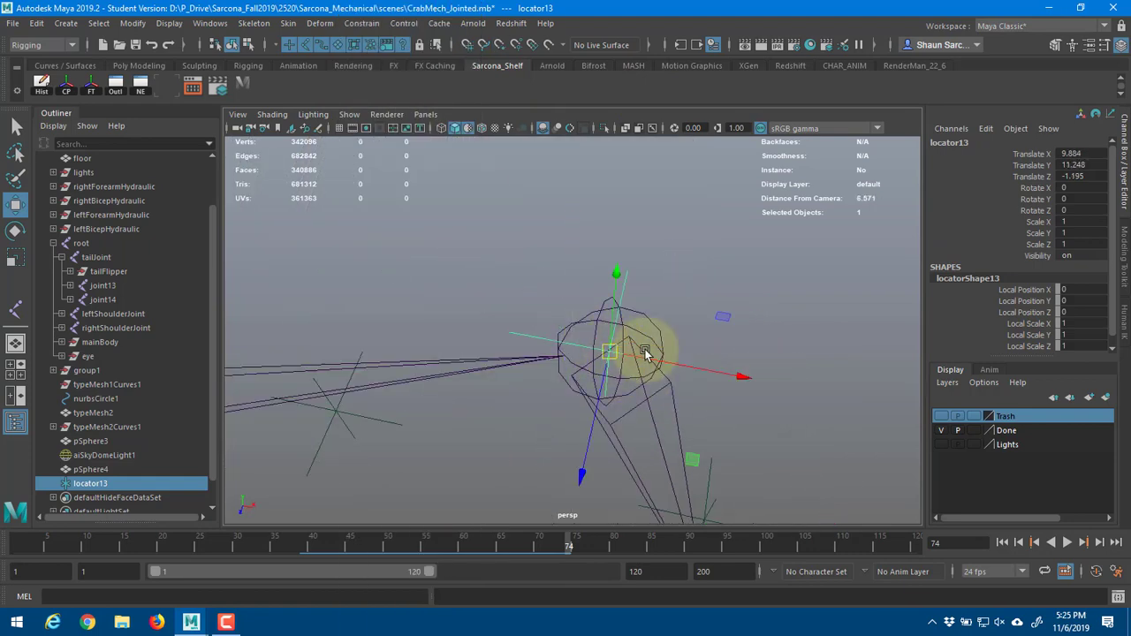
- Show polygons in the viewport again and raise the locator above the elbow to about Y 16.508
alt+drag(649, 357, 512, 212)
click(349, 114)
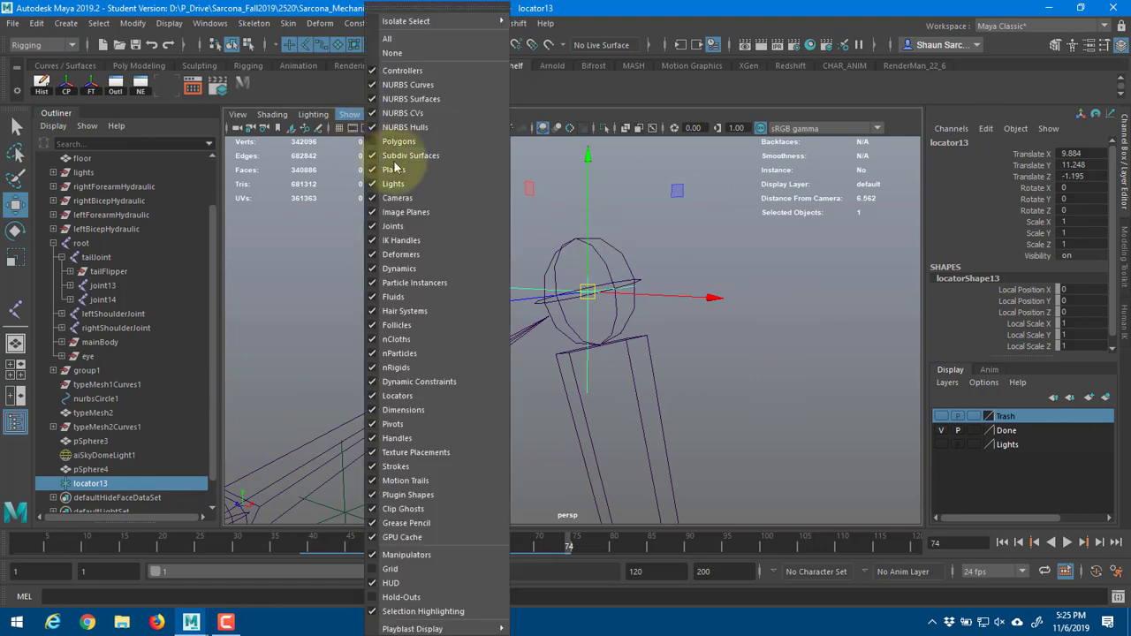
click(383, 145)
scroll(511, 246, down, 10)
scroll(539, 243, down, 2)
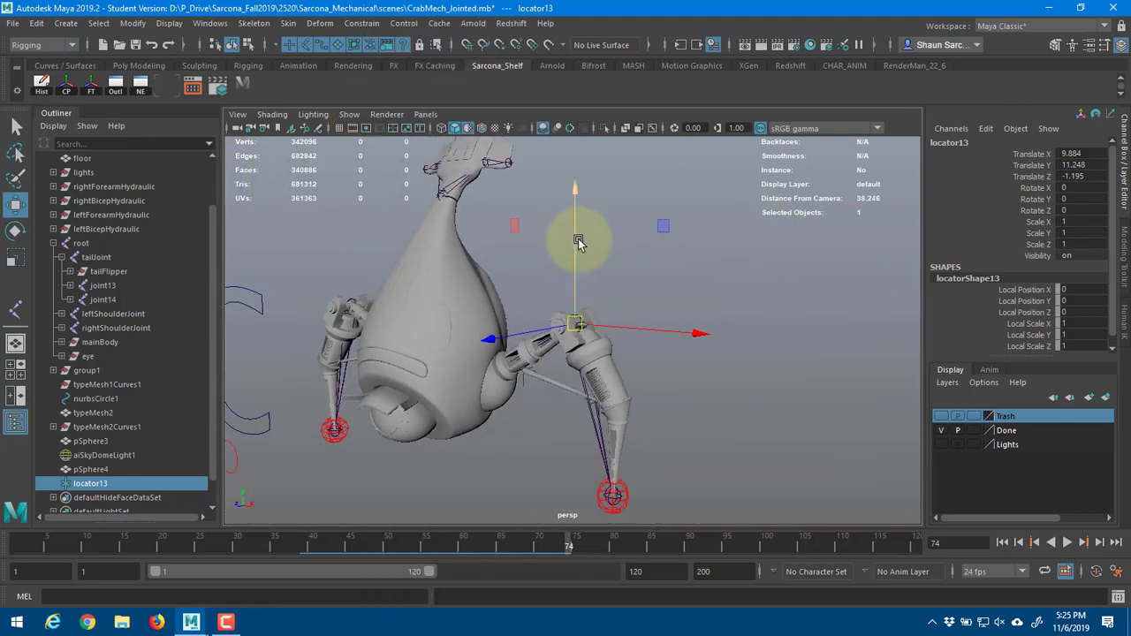
drag(576, 240, 596, 148)
alt+drag(626, 262, 649, 275)
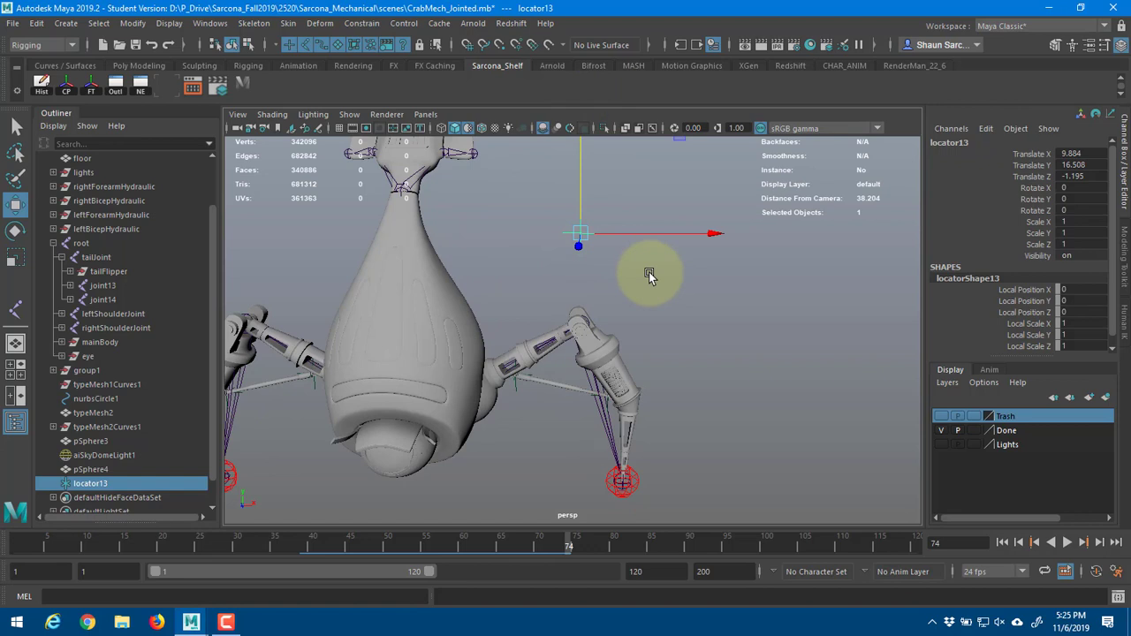
- Duplicate the elbow locator and mirror the copy to the other arm by setting its Translate X to -9.884
key(ctrl+d)
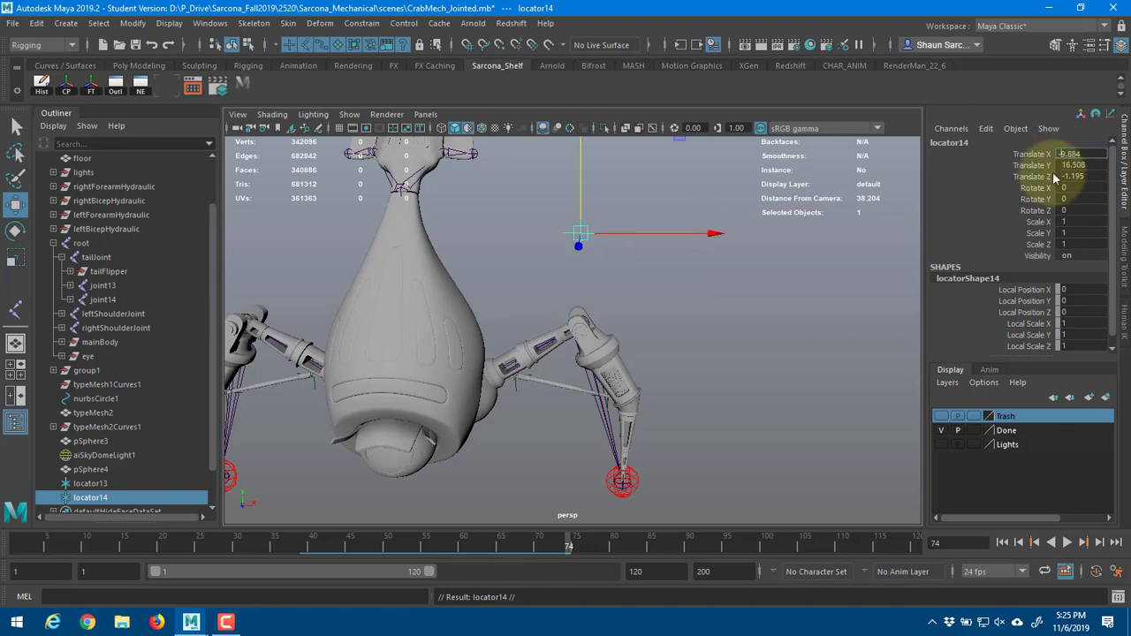
key(Return)
alt+right_drag(647, 240, 570, 248)
alt+middle_drag(588, 280, 657, 339)
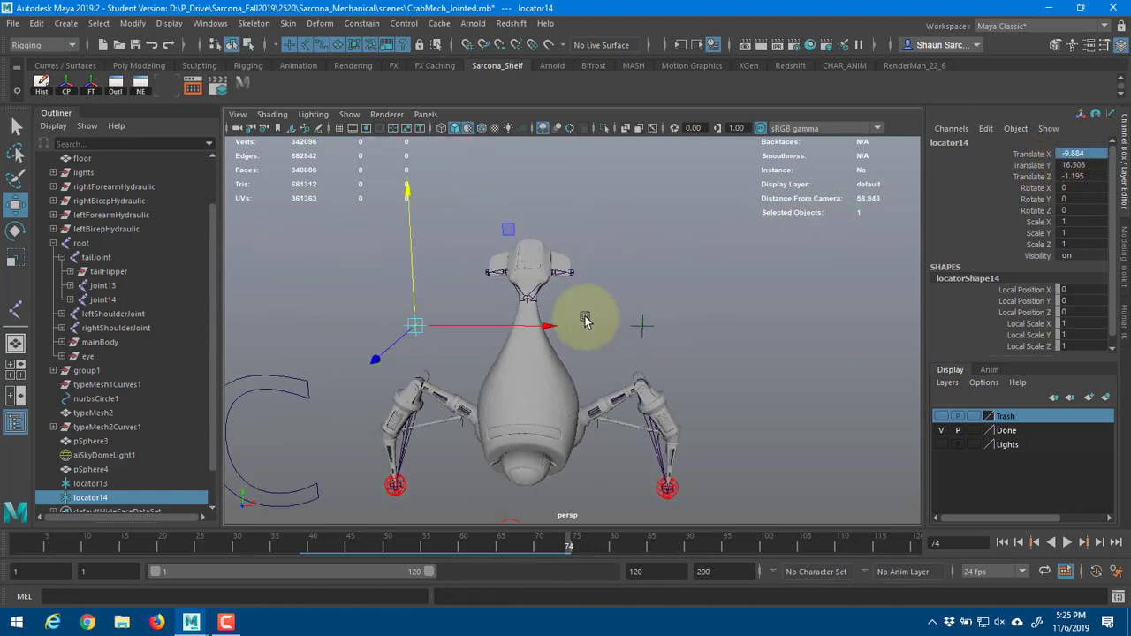
alt+drag(624, 336, 598, 352)
scroll(598, 352, up, 4)
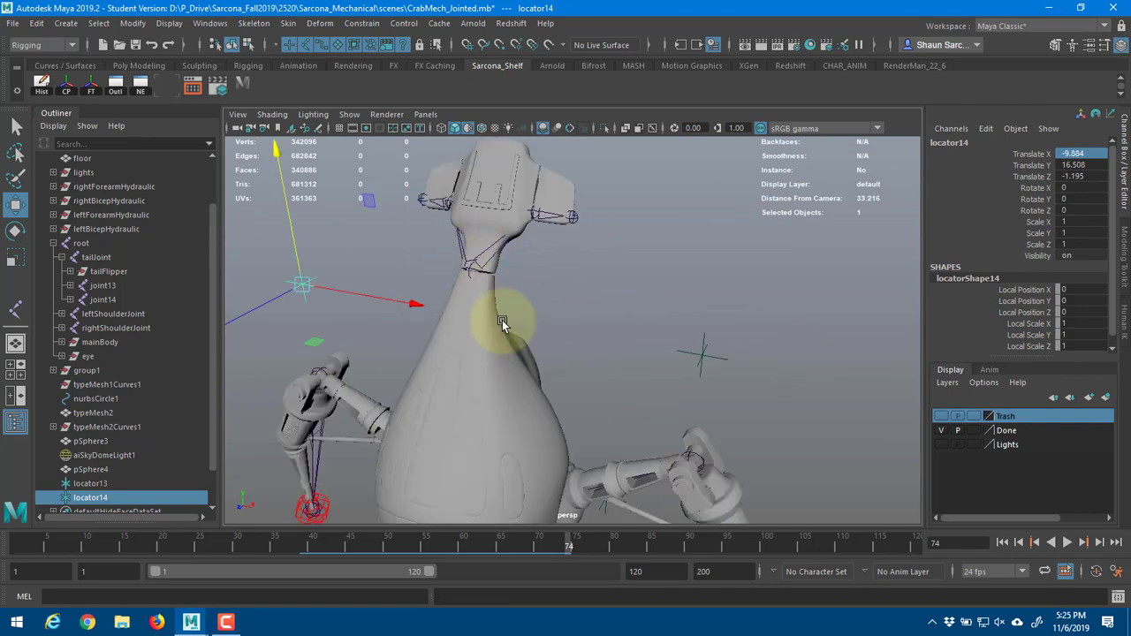
alt+middle_drag(435, 265, 405, 239)
scroll(260, 237, down, 3)
alt+middle_drag(333, 316, 490, 259)
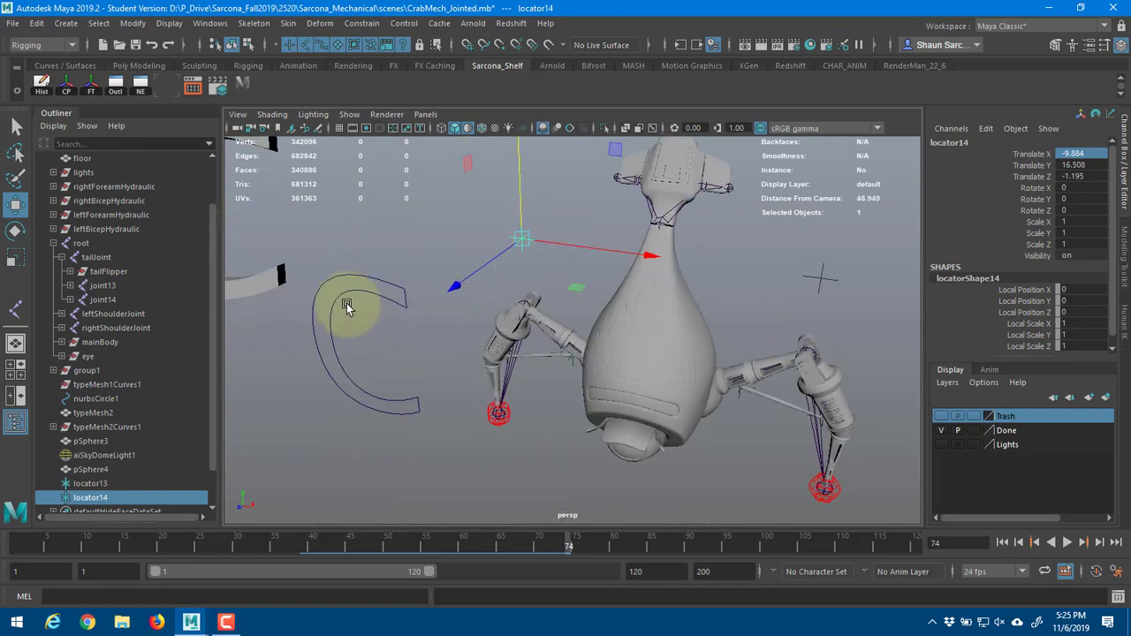
scroll(346, 306, down, 3)
alt+middle_drag(454, 315, 480, 255)
click(65, 23)
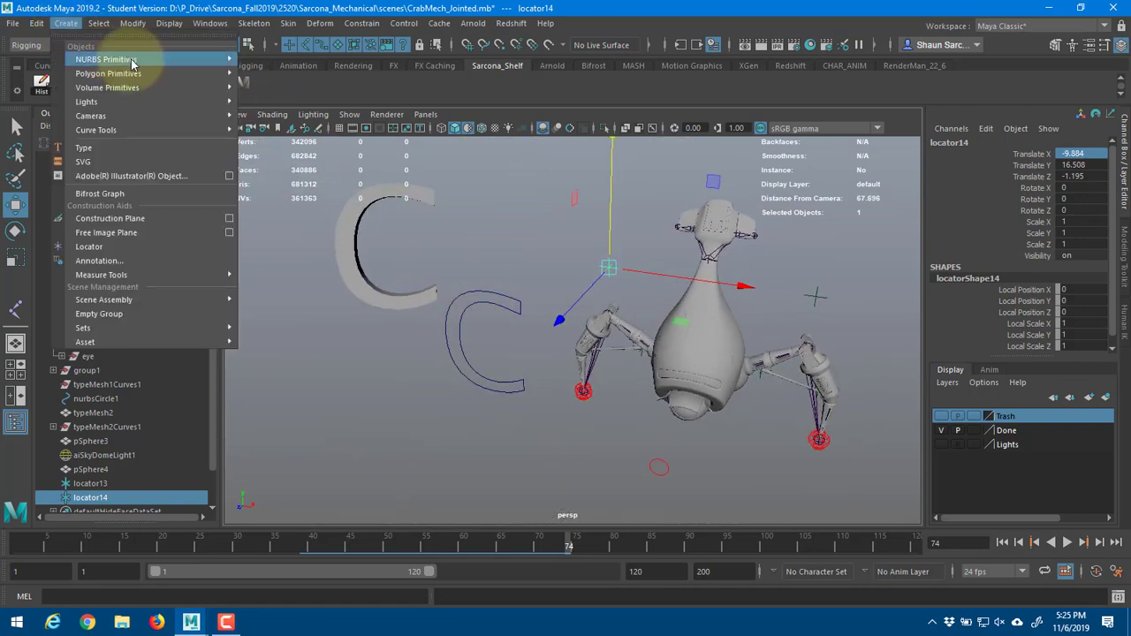
mouse_move(132, 60)
click(281, 159)
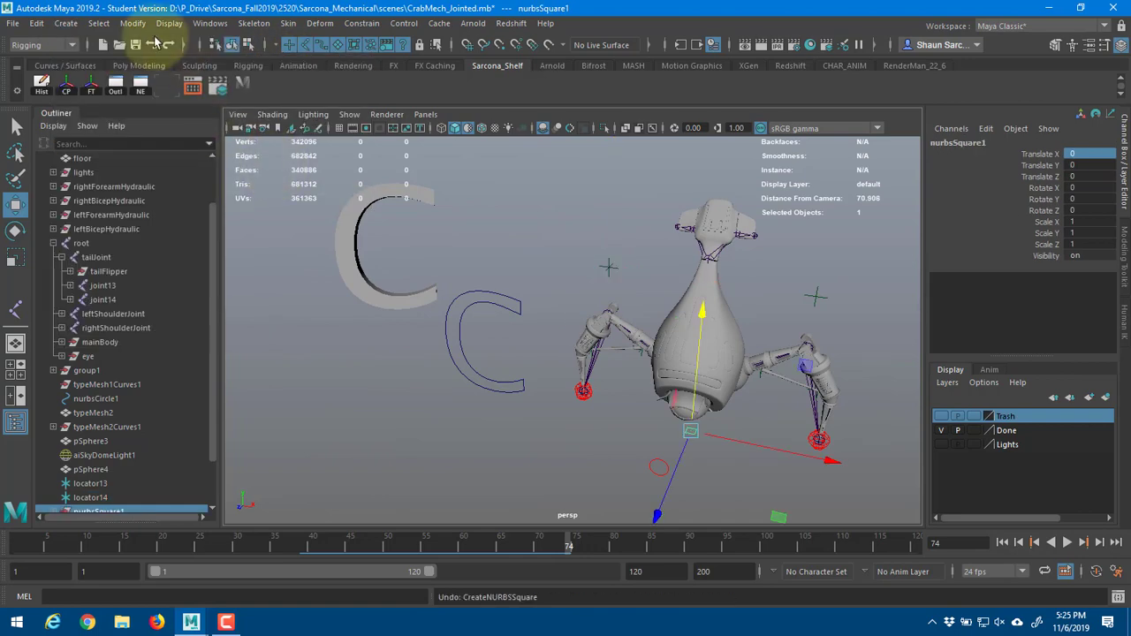
- Create a NURBS circle, scale it to about 2.808 and move it to about Y 20.665, Z 11.53 in front of the tail
click(66, 23)
mouse_move(132, 60)
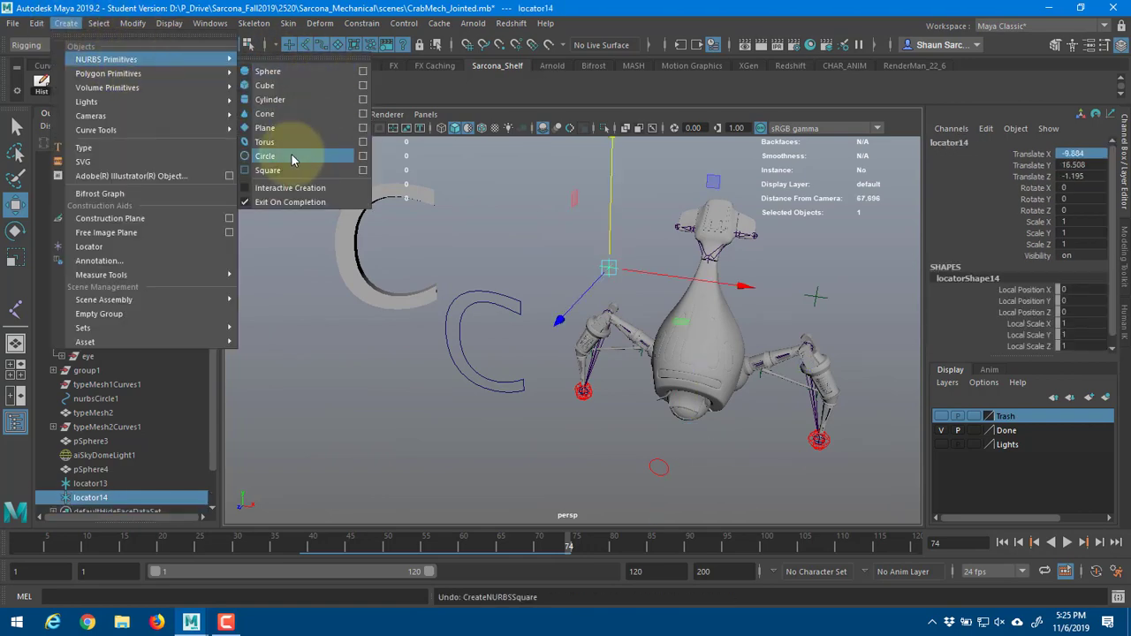
click(292, 159)
drag(703, 338, 761, 220)
key(e)
key(r)
key(e)
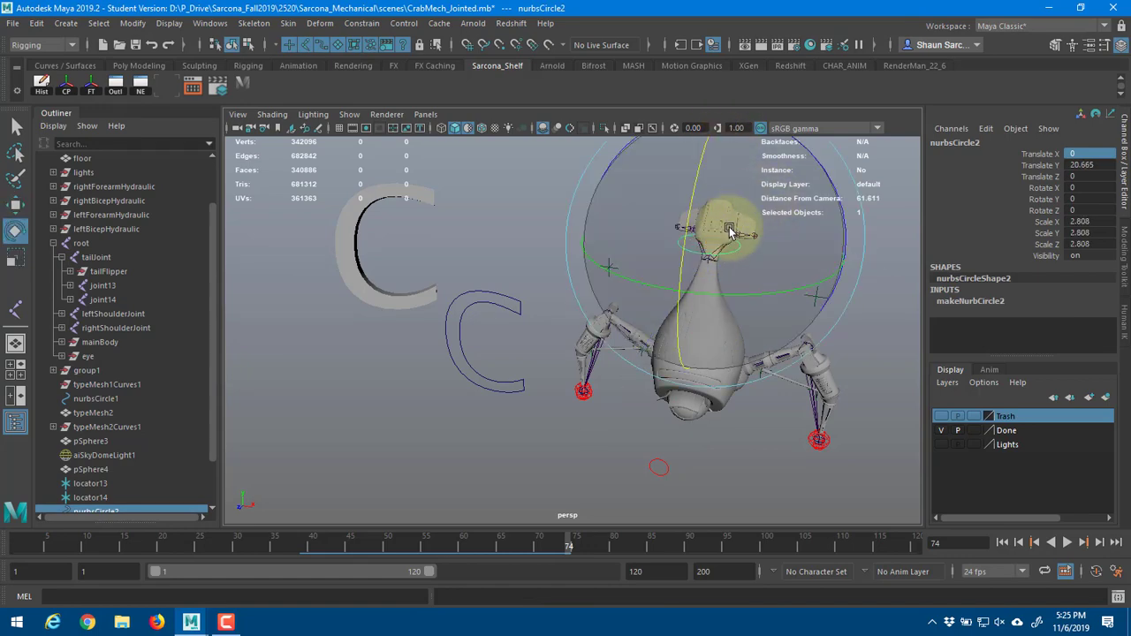
key(w)
key(f)
drag(676, 286, 482, 267)
- Detach the new circle at two curve points and delete the arc cut off between them
right_drag(484, 268, 468, 300)
click(462, 286)
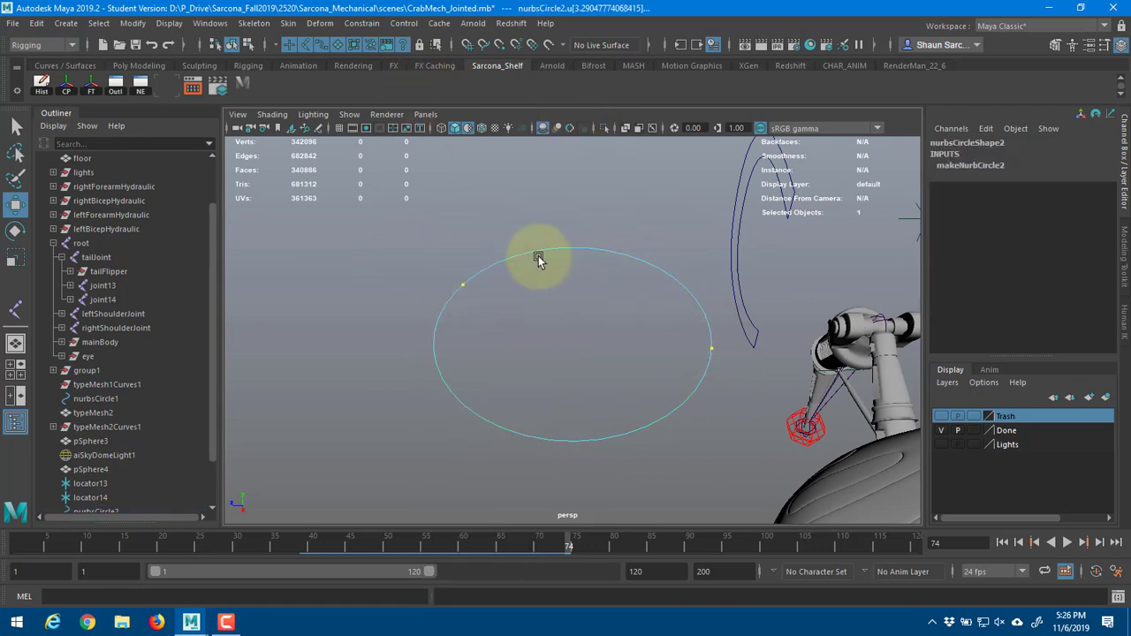
key(space)
drag(568, 284, 610, 387)
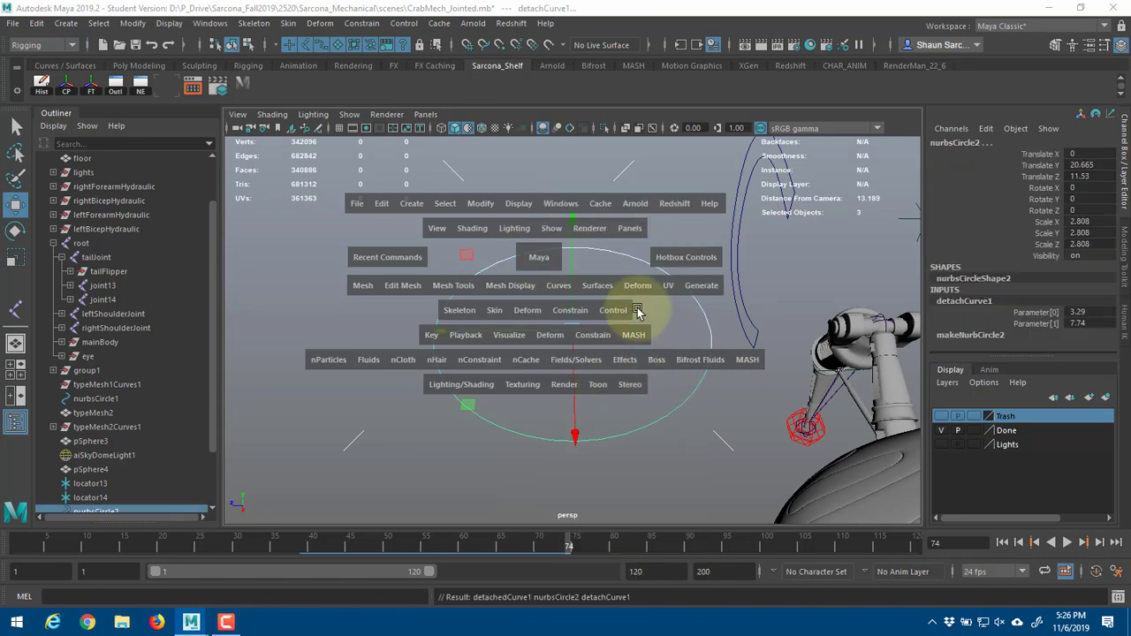
click(645, 263)
click(645, 262)
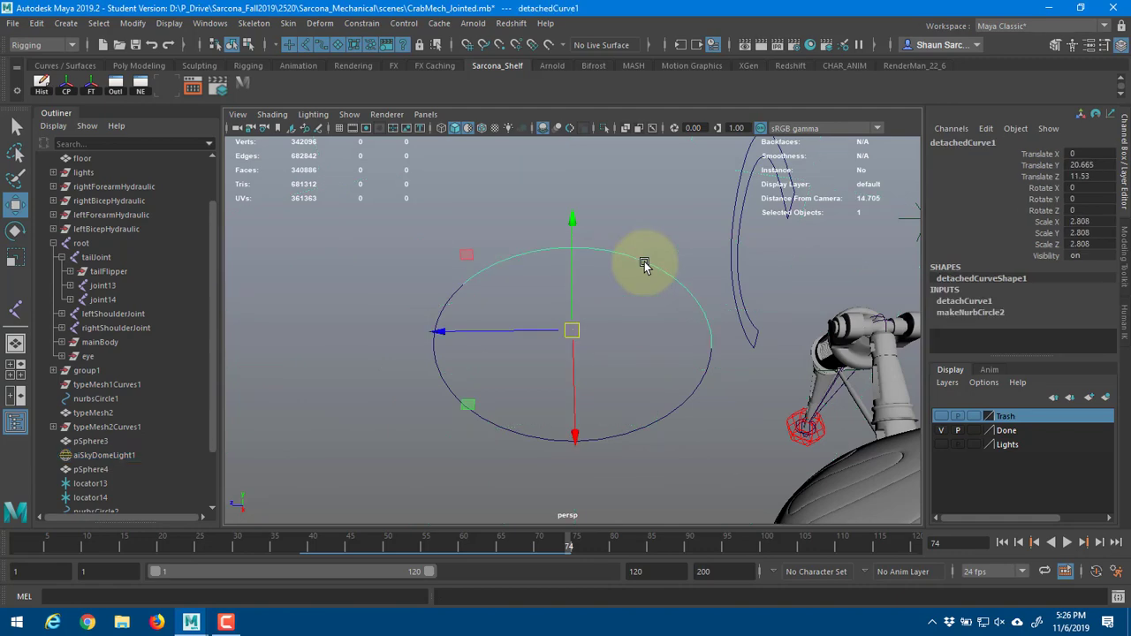
key(Delete)
- Rotate the remaining arc upright to Rotate Z 90
click(696, 379)
key(e)
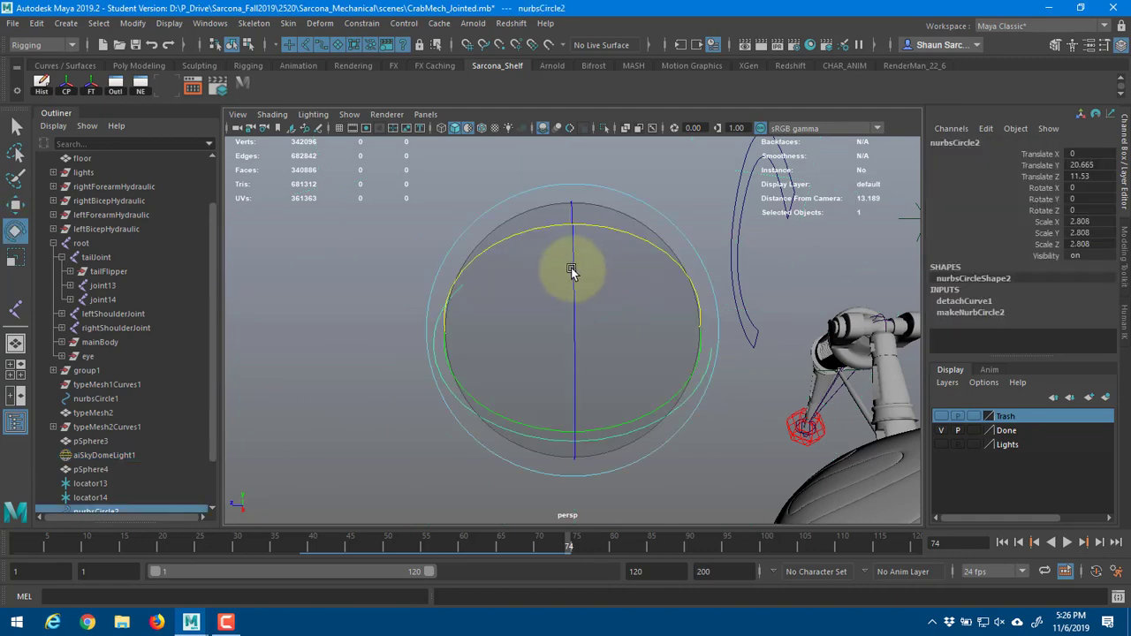
drag(582, 388, 599, 332)
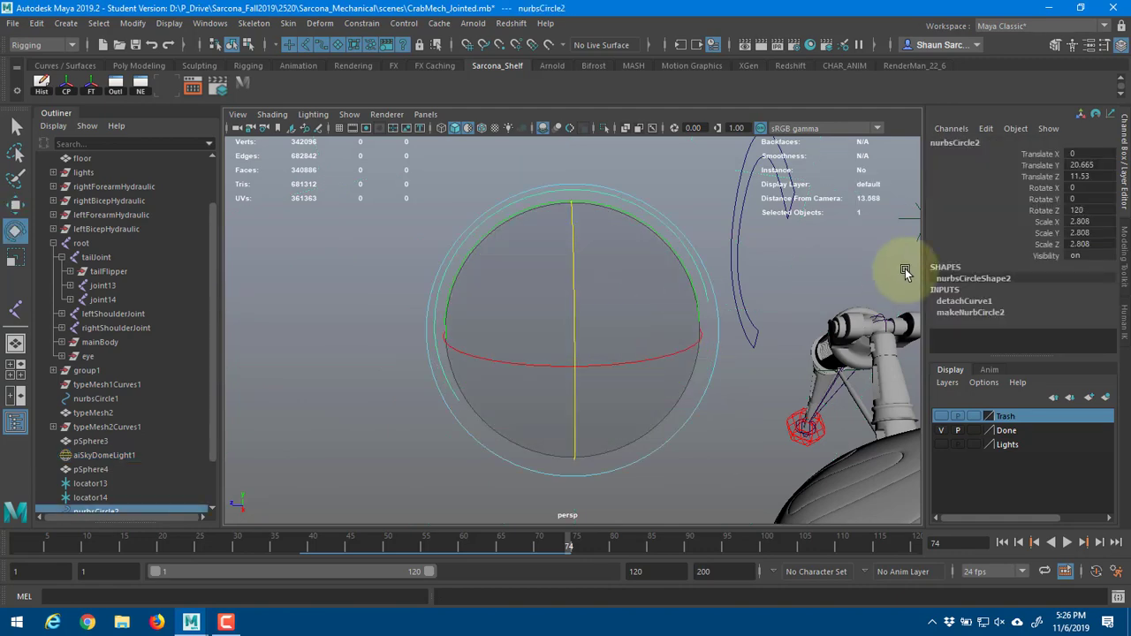
alt+drag(833, 290, 675, 281)
key(w)
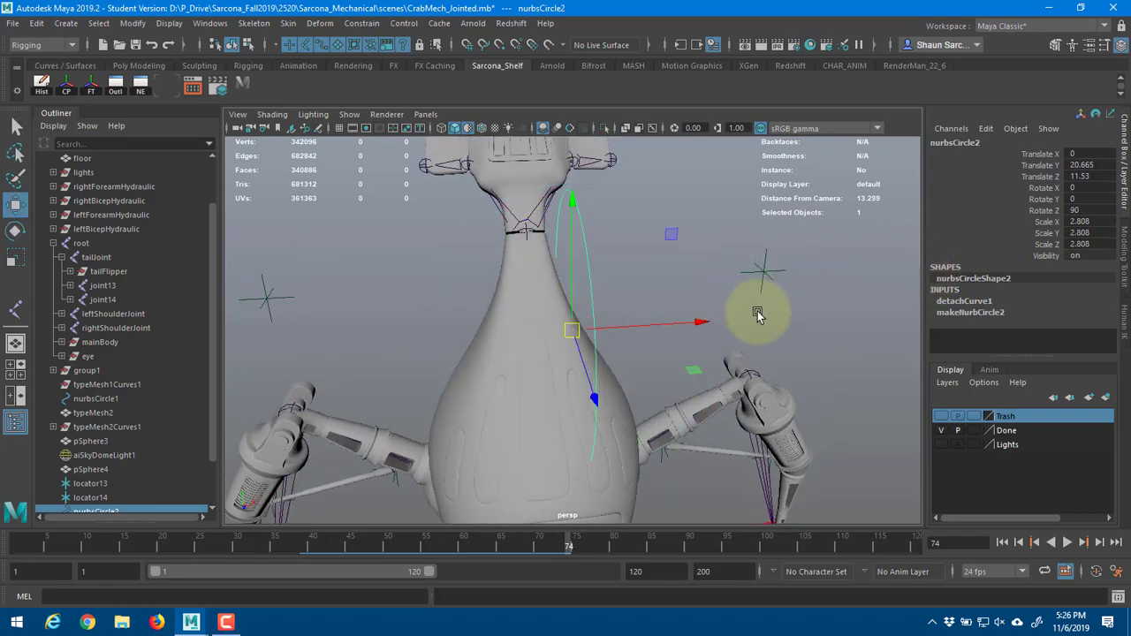
- Snap the arc onto the joint at the base of the tail at X 0, Y 18.944, Z -0.837
alt+drag(757, 313, 572, 331)
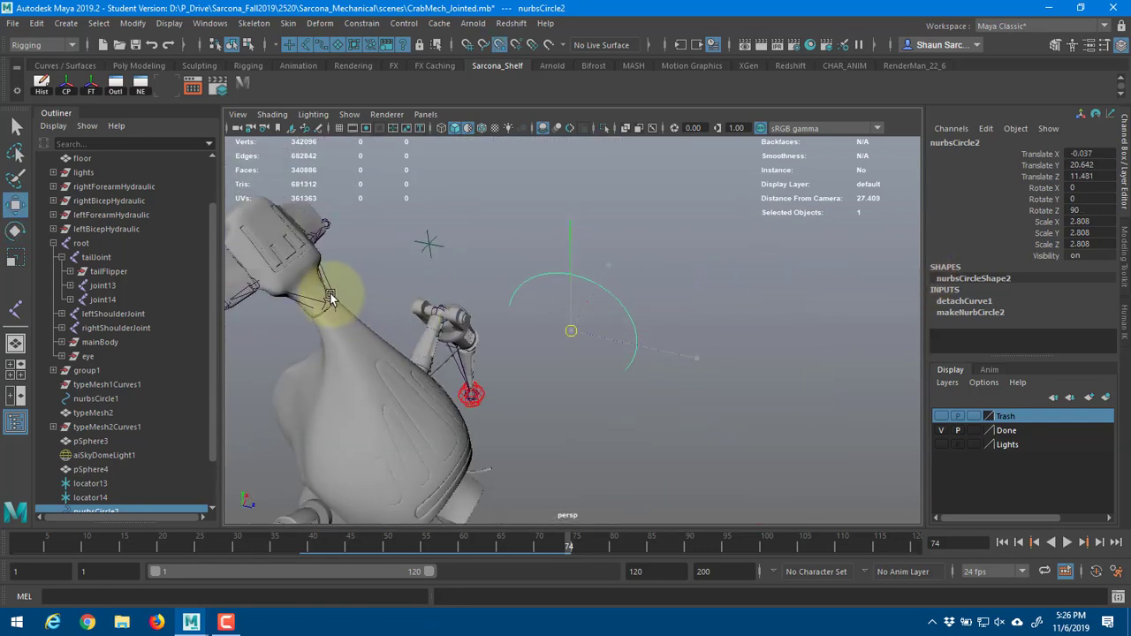
middle_drag(329, 299, 353, 303)
key(f)
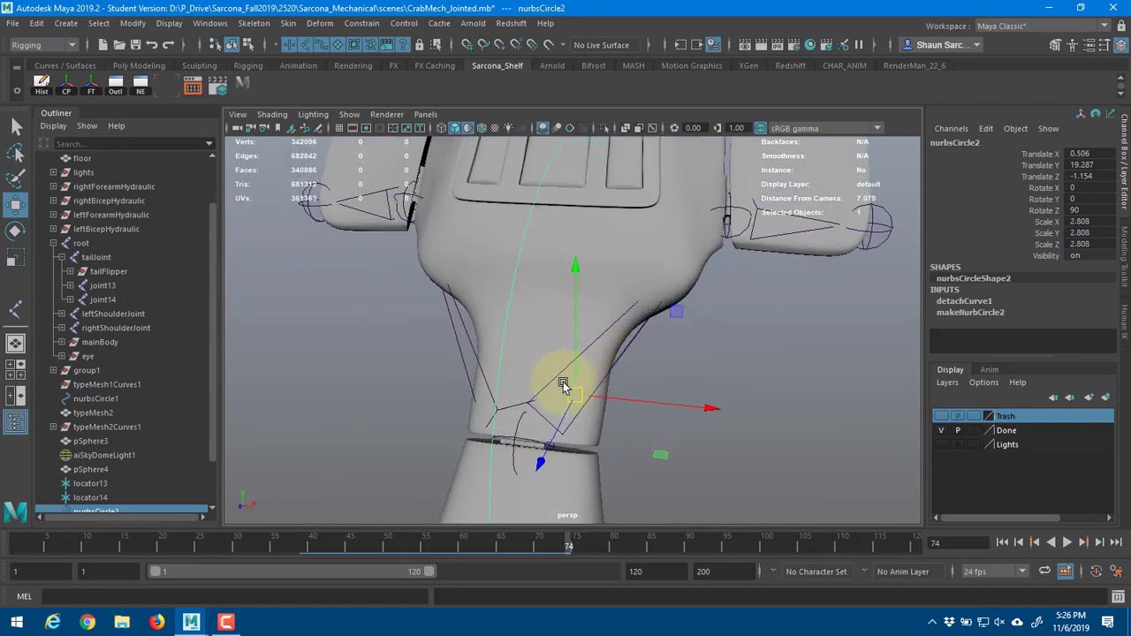
drag(578, 395, 524, 430)
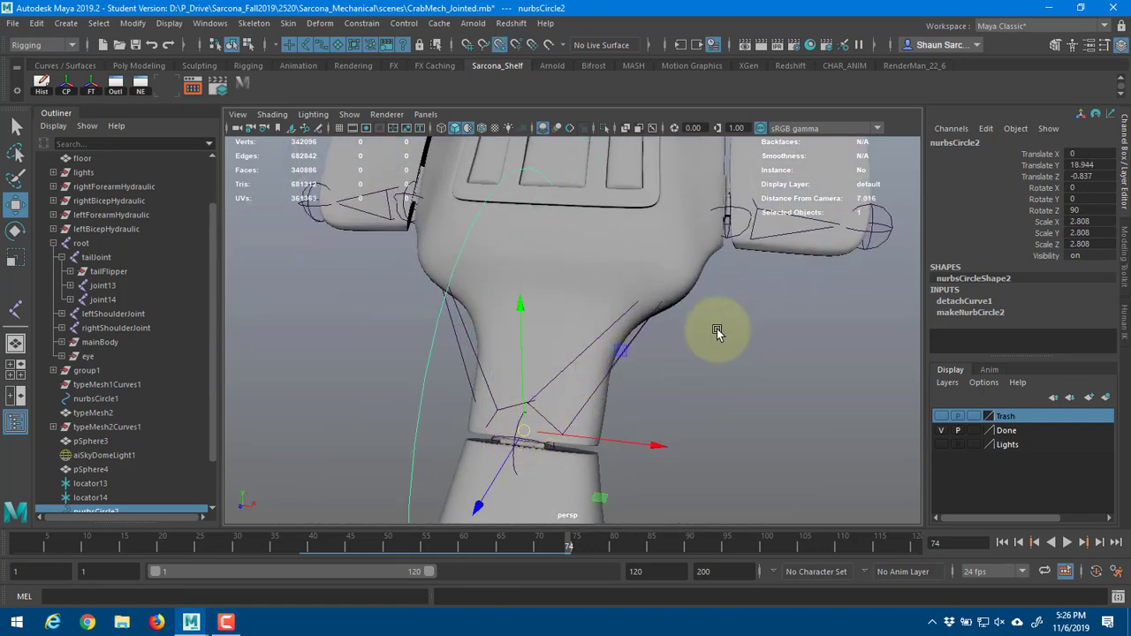
- Tilt the tail arc to about Rotate Y -57.326 and scale it down to about 0.953
alt+drag(528, 372, 503, 345)
key(e)
drag(471, 326, 442, 433)
key(r)
drag(550, 421, 703, 314)
- Try to rotate the tail arc further about its axes, undoing each rotation
key(e)
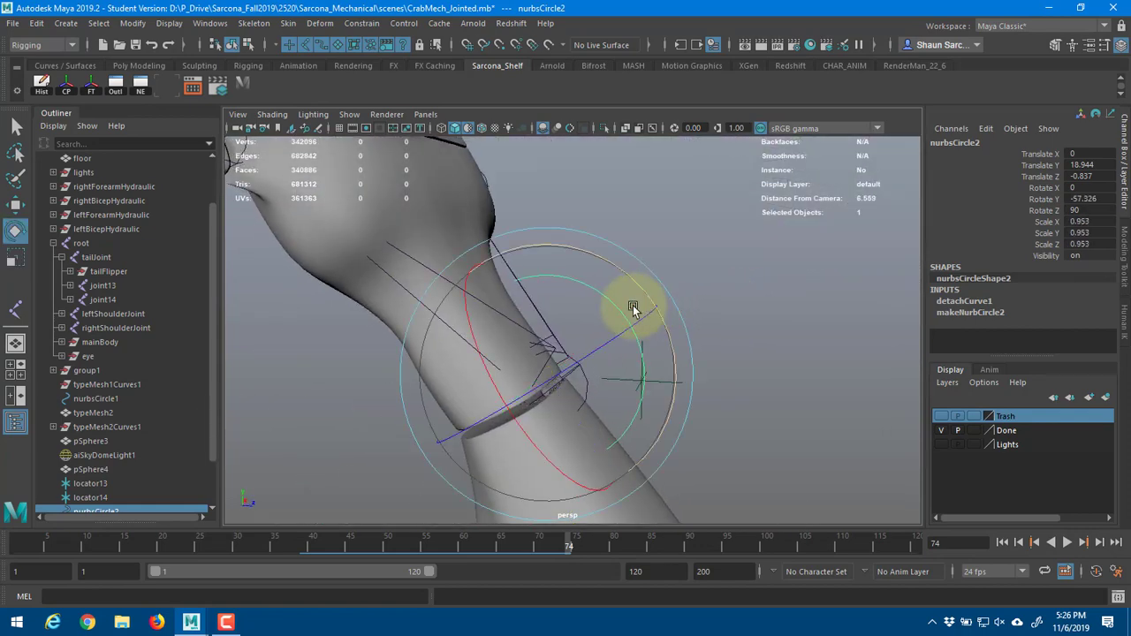
drag(522, 381, 591, 362)
key(ctrl+z)
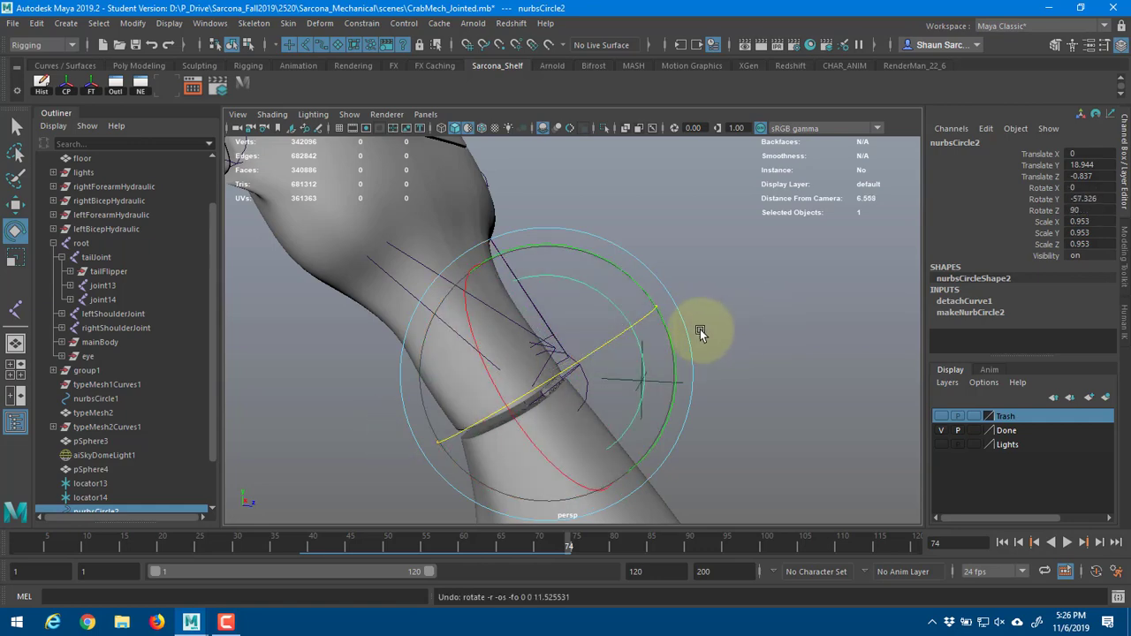
alt+drag(700, 324, 569, 297)
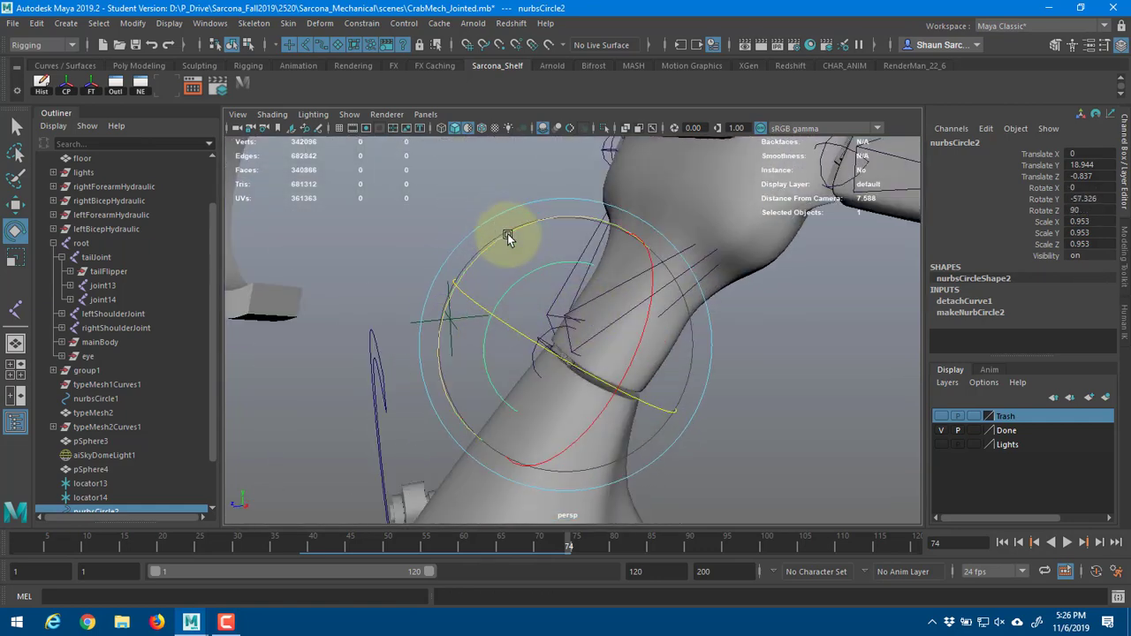
drag(507, 233, 507, 273)
key(ctrl+z)
- Duplicate the tail arc and move the copy to the positive-X flipper joint, about X 2.001, Y 21.111, Z -2.711
alt+drag(756, 272, 531, 310)
key(w)
key(ctrl+d)
drag(487, 360, 627, 245)
key(f)
alt+drag(597, 320, 589, 328)
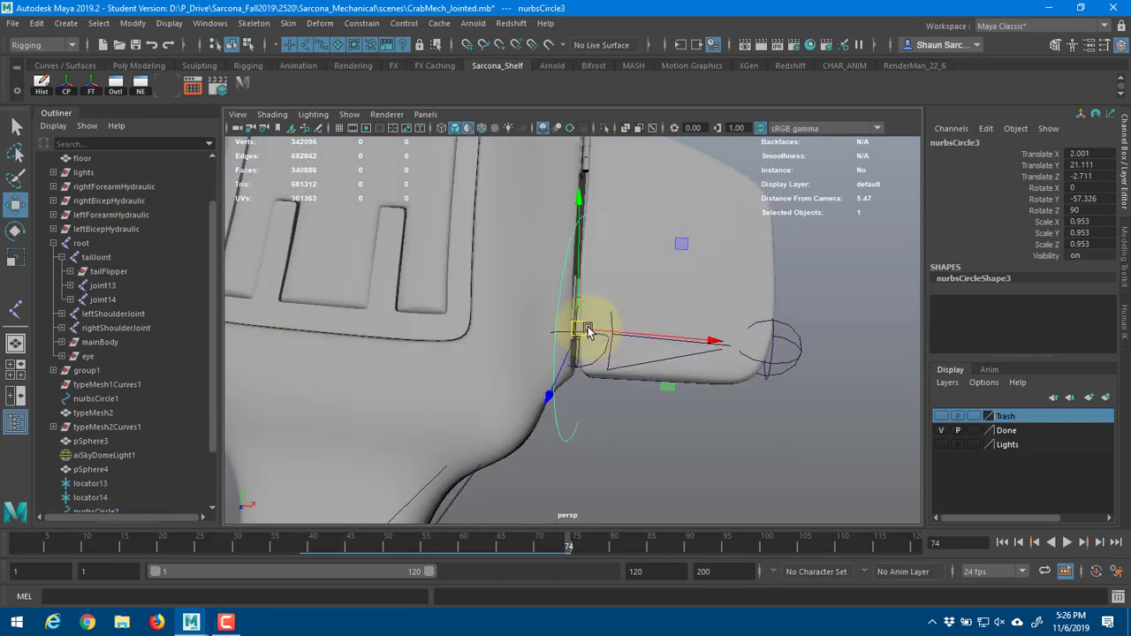
- Hide polygons in the viewport and snap the copied arc onto the flipper joint at X 1.994, Y 21.042, Z -2.707
alt+right_drag(589, 328, 697, 328)
alt+drag(698, 328, 611, 336)
alt+drag(586, 397, 480, 151)
click(357, 120)
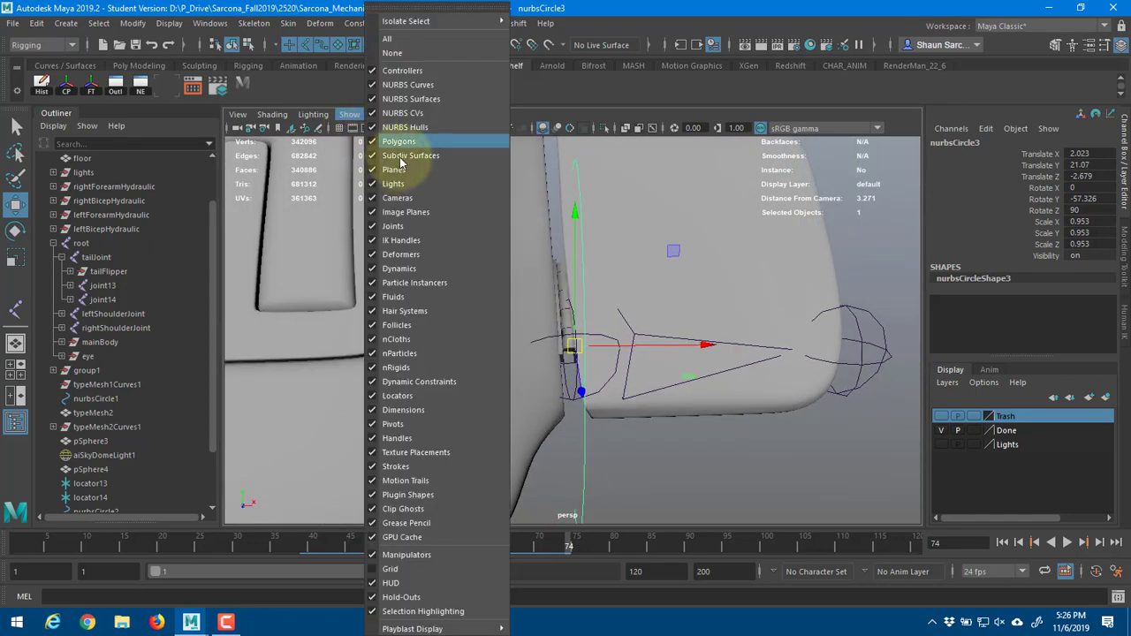
click(402, 153)
alt+drag(632, 374, 588, 371)
- Rotate the flipper arc to Rotate X -90
key(e)
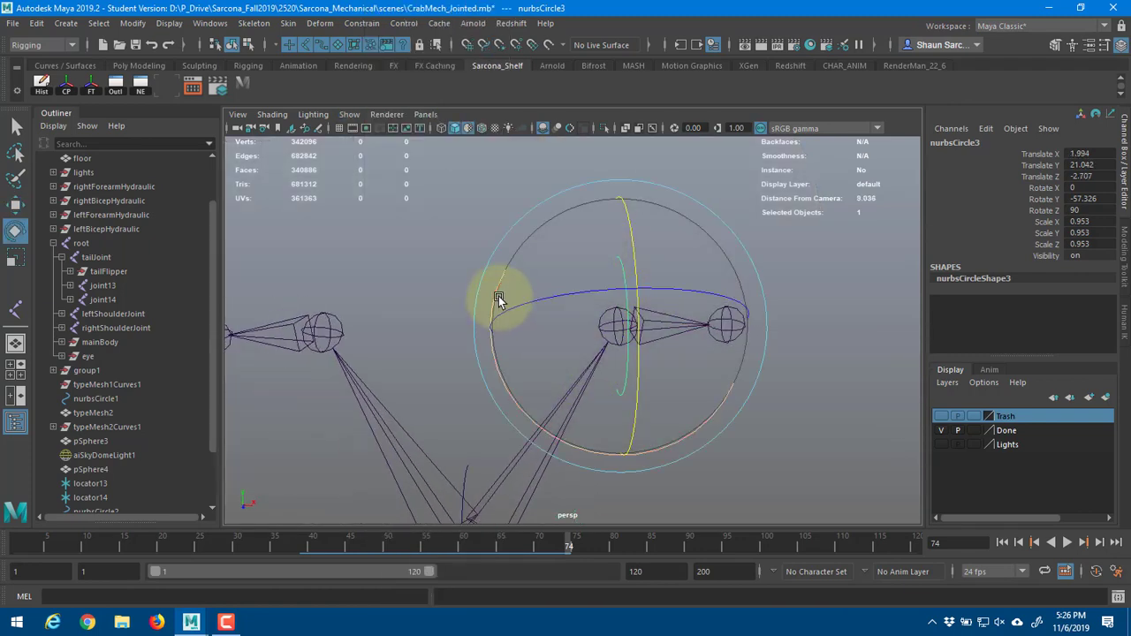
drag(499, 296, 580, 191)
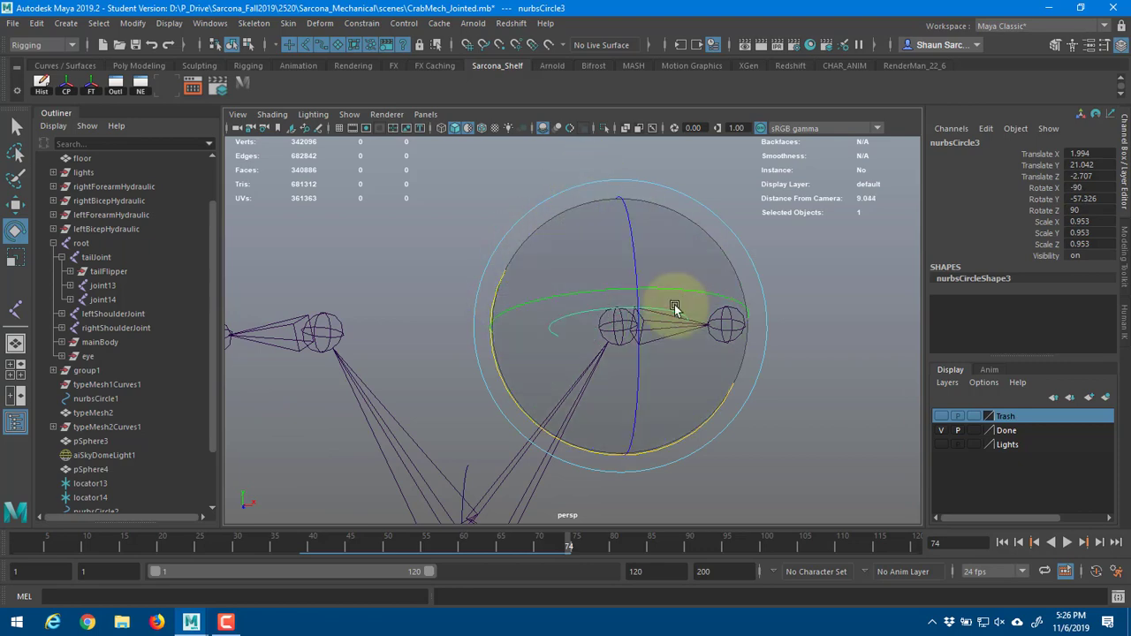
mouse_move(664, 303)
alt+mouse_down()
mouse_move(790, 310)
mouse_move(669, 315)
alt+mouse_up()
- Duplicate the flipper arc and mirror the copy to the opposite flipper joint by setting Translate X to -1.994
key(ctrl+d)
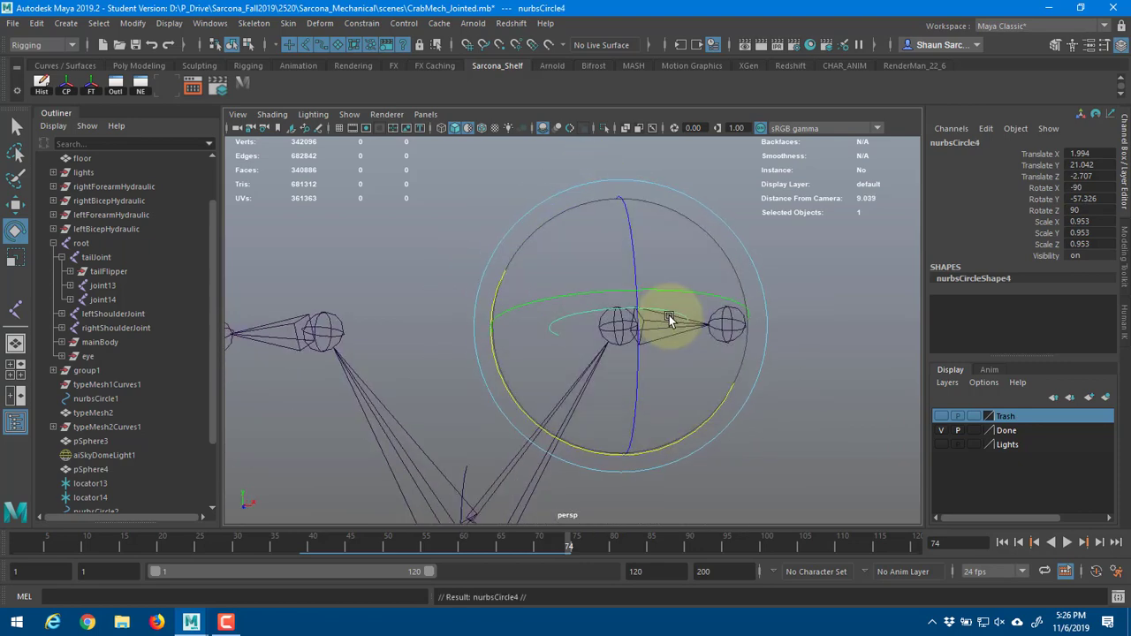
key(w)
click(1076, 154)
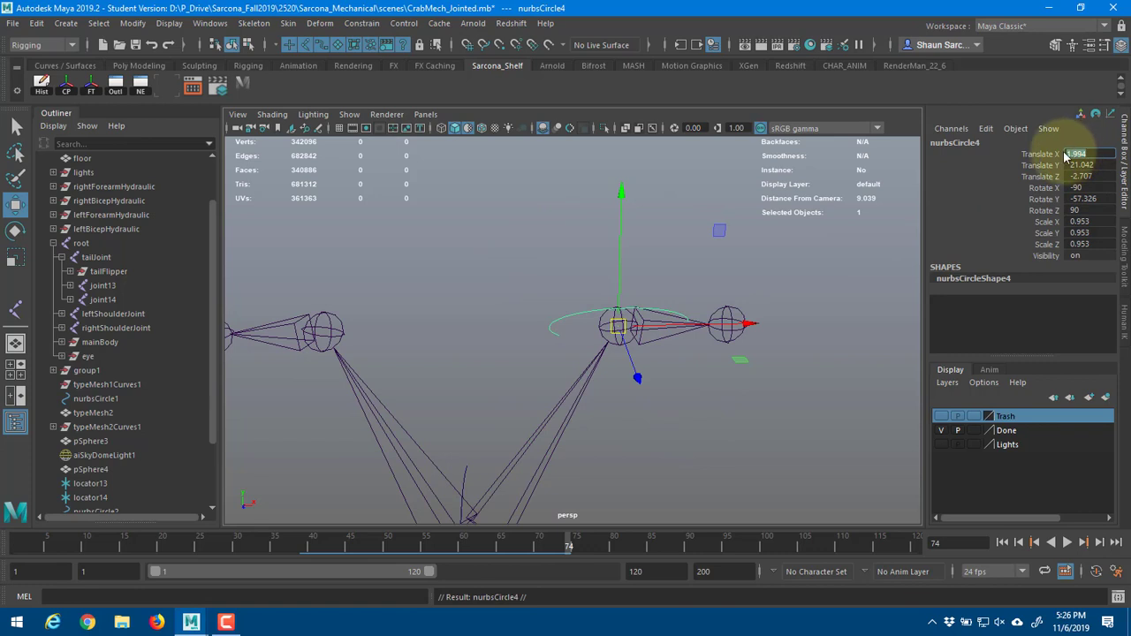
click(1069, 154)
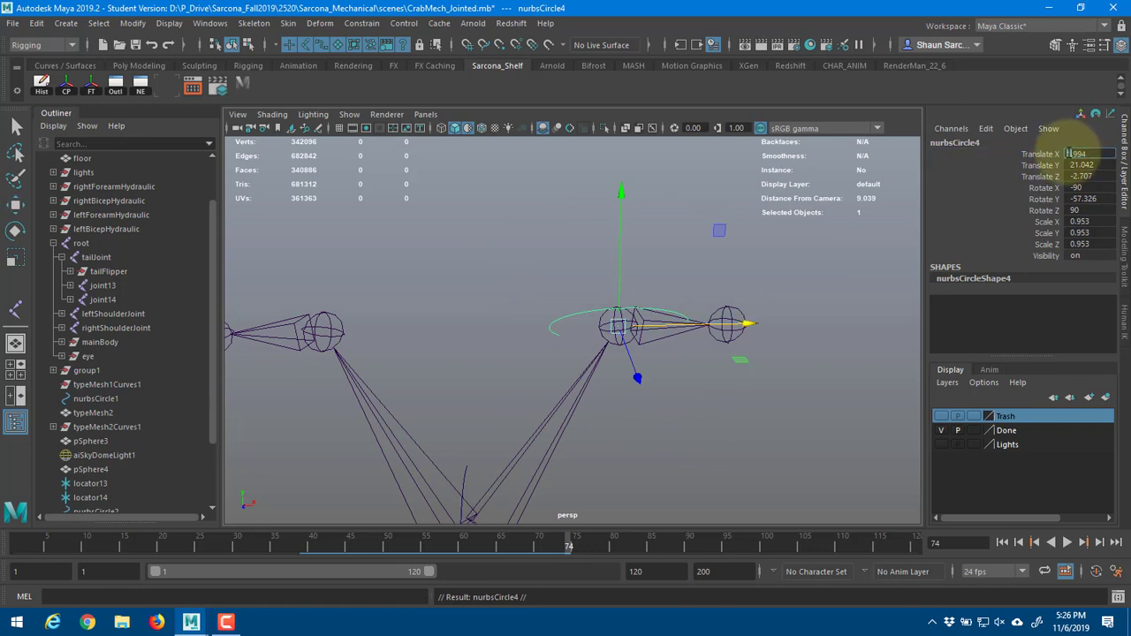
text(-)
key(Return)
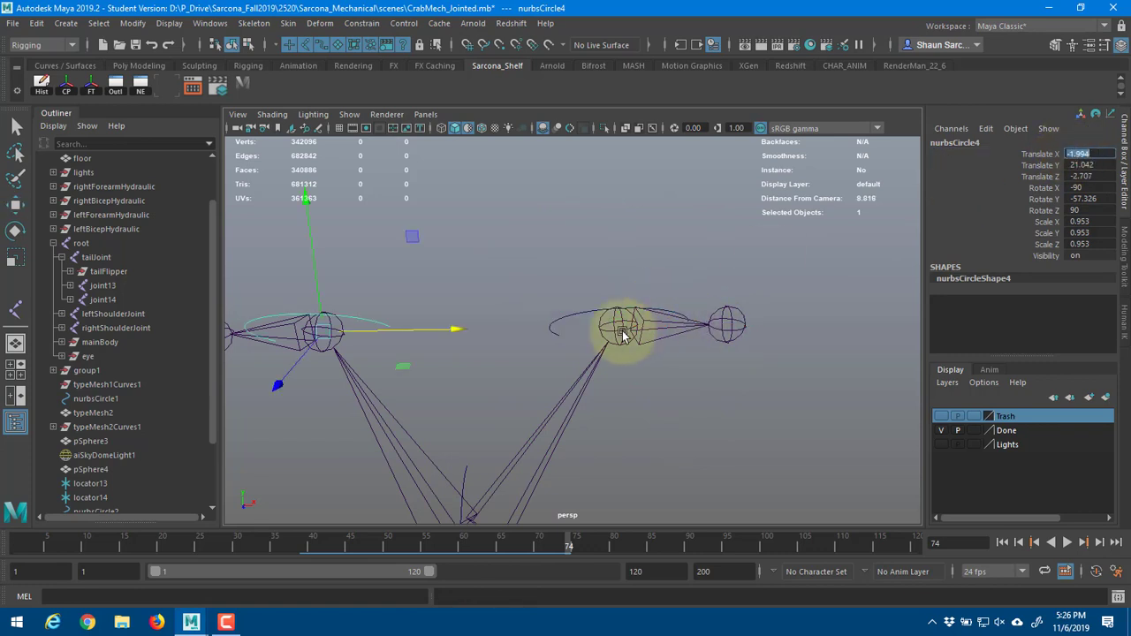
- Turn on textured shading and show polygons in the viewport again
mouse_move(622, 330)
alt+mouse_down()
mouse_move(490, 358)
mouse_move(612, 348)
mouse_move(586, 386)
mouse_move(555, 386)
alt+mouse_up()
key(6)
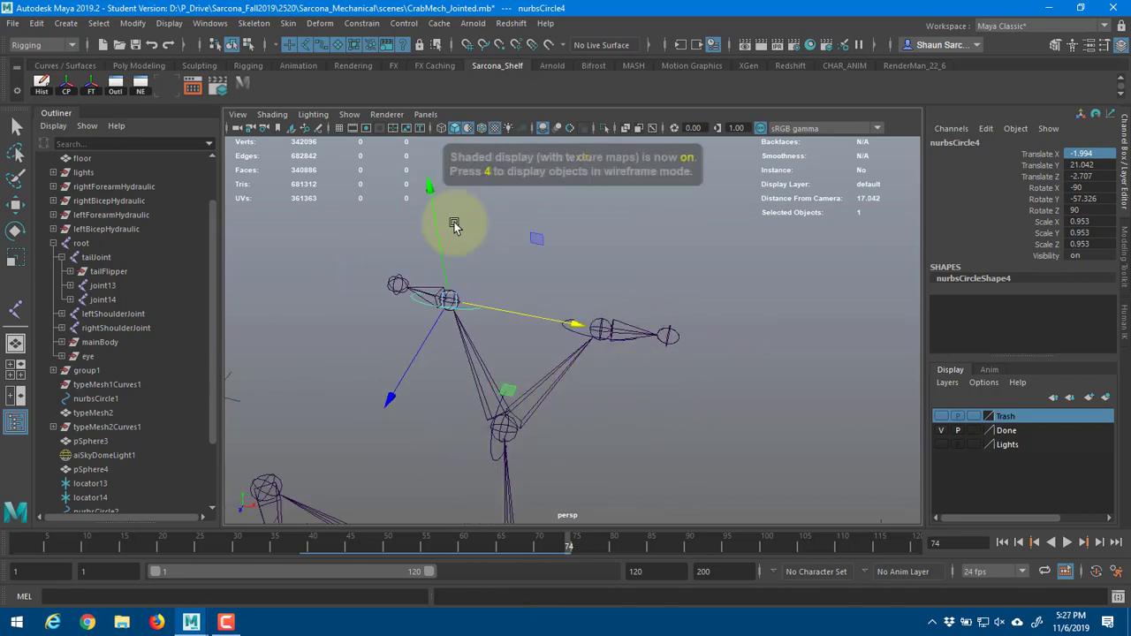
click(350, 115)
click(391, 143)
- Review the control shapes around the mech, selecting the eye's NURBS circle and the negative-X arm-tip sphere
scroll(372, 346, down, 2)
scroll(372, 349, down, 5)
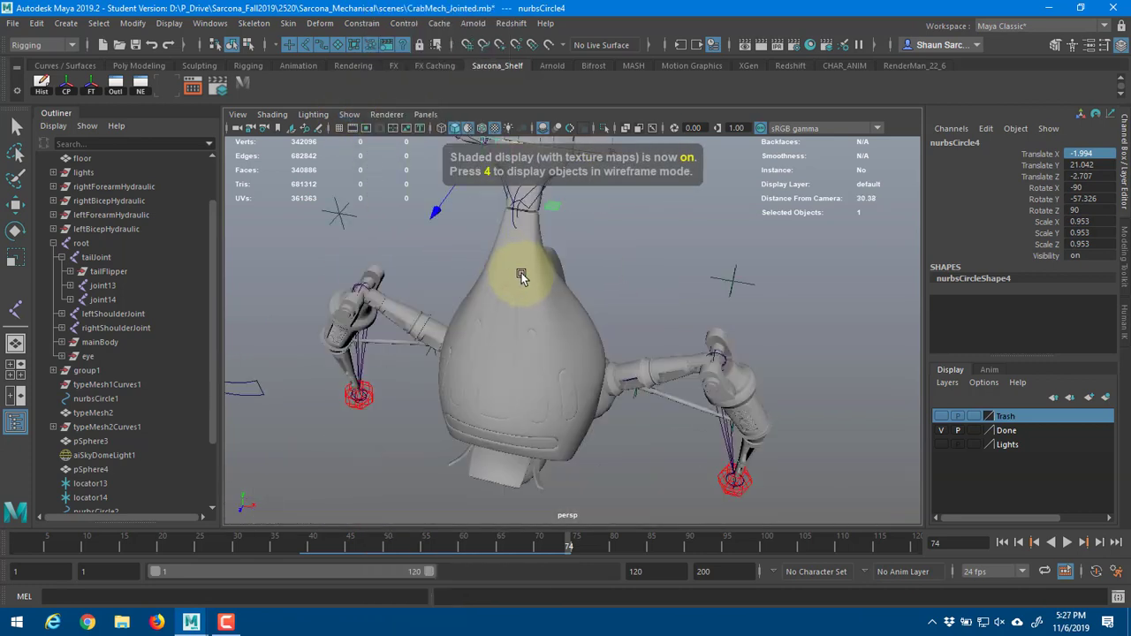
alt+drag(521, 275, 465, 326)
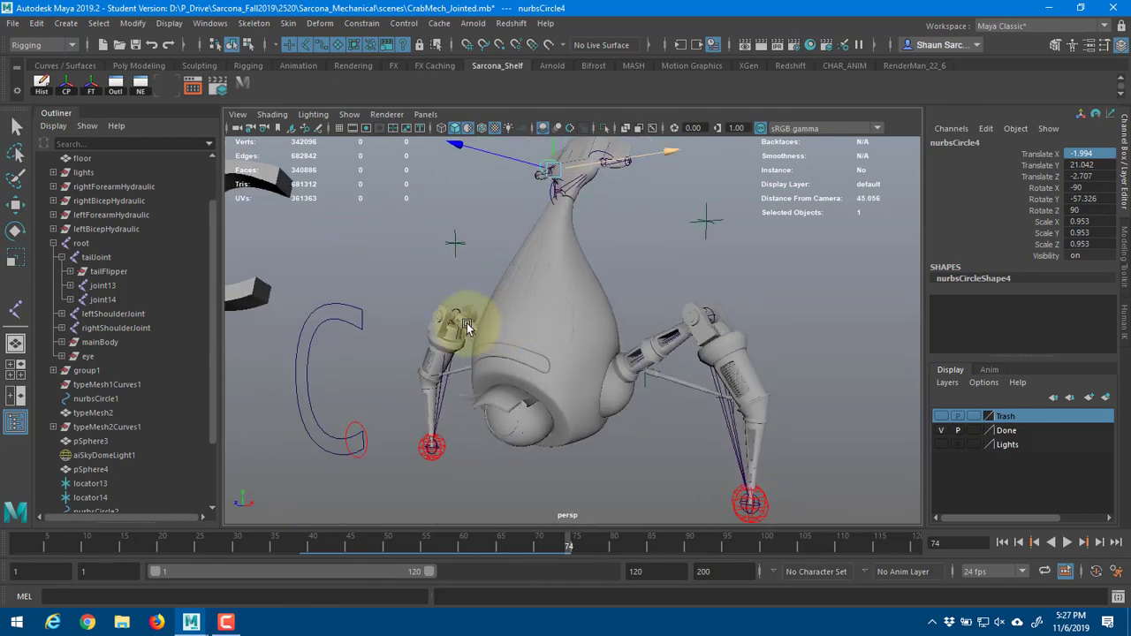
scroll(450, 343, down, 3)
alt+middle_drag(449, 343, 474, 260)
click(455, 309)
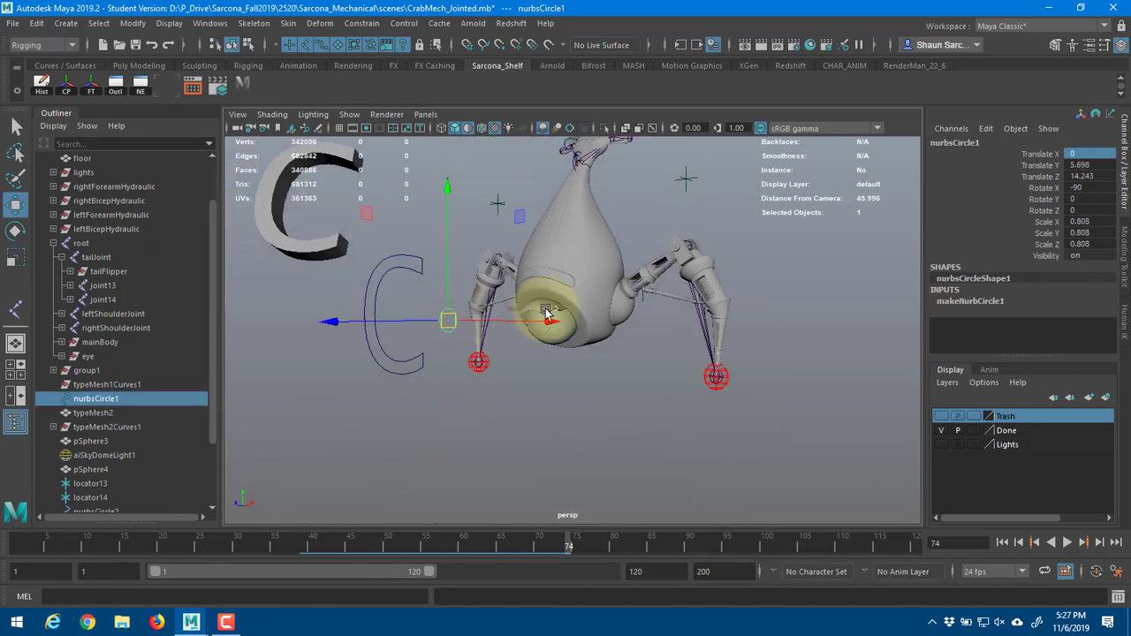
click(487, 360)
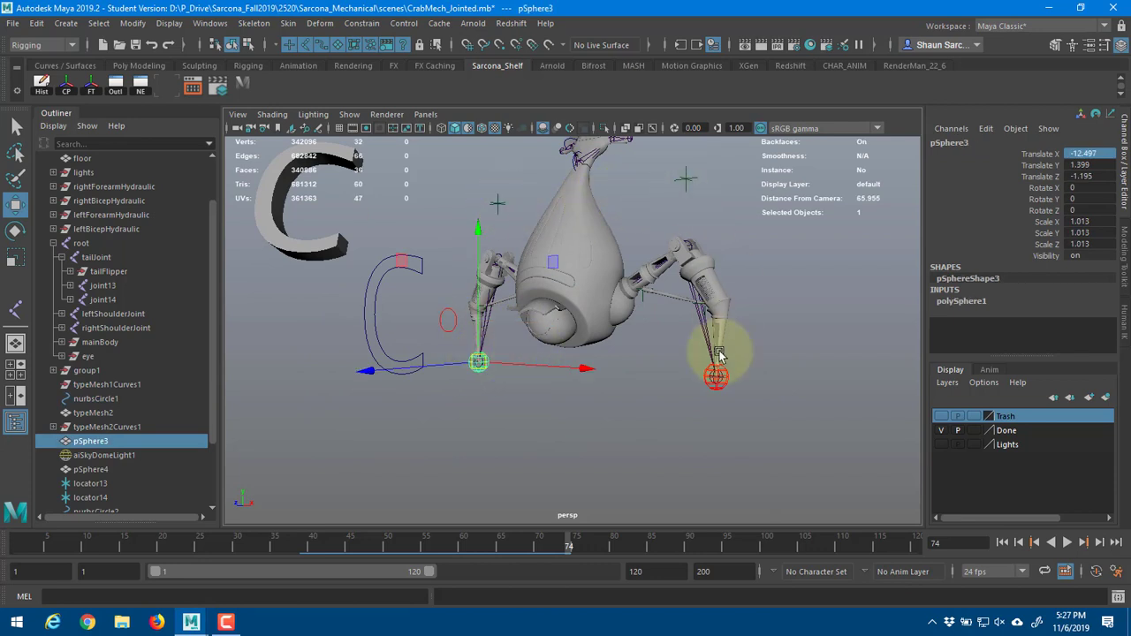
mouse_move(613, 212)
alt+middle_down()
mouse_move(634, 351)
mouse_move(619, 208)
alt+middle_up()
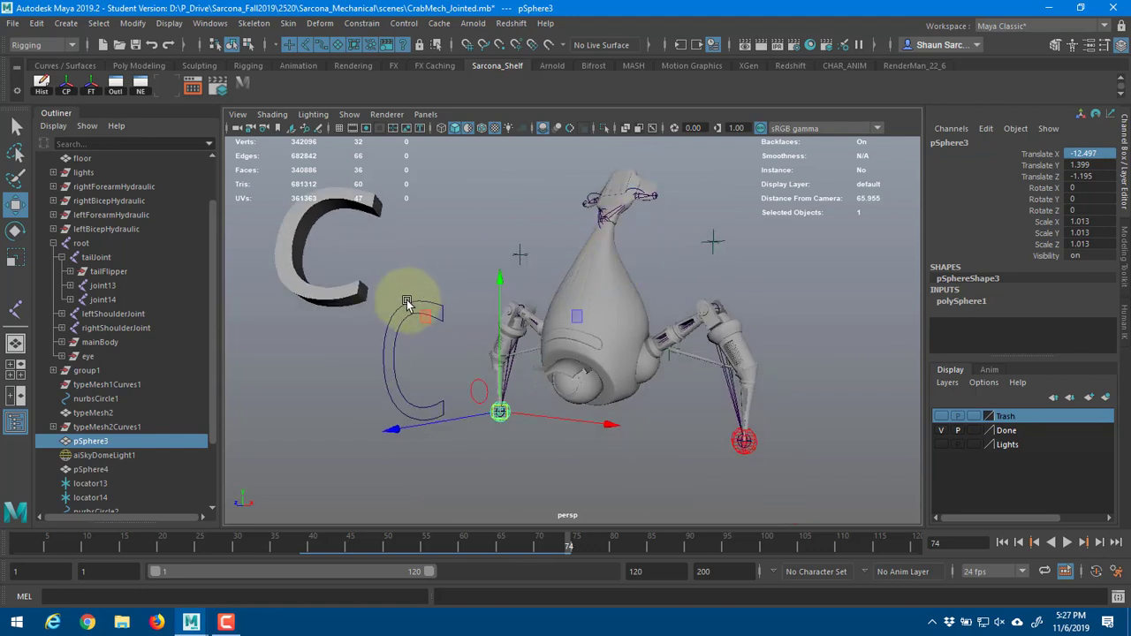
- Center the flat letter C curve's pivot and rotate the curve to Rotate X -90
click(406, 303)
key(e)
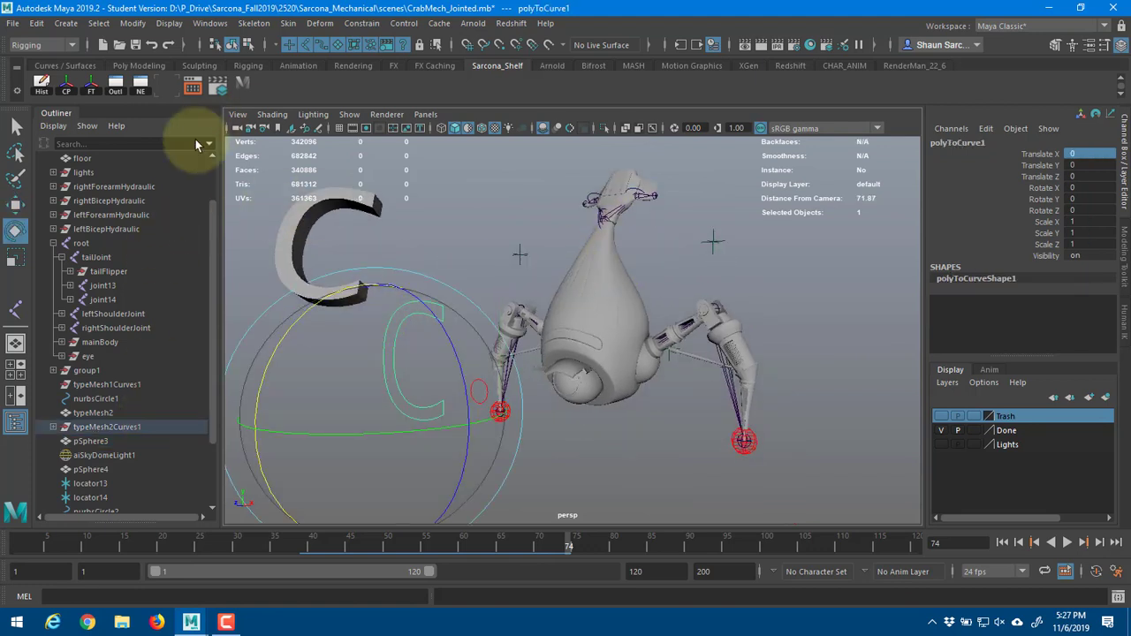
click(66, 84)
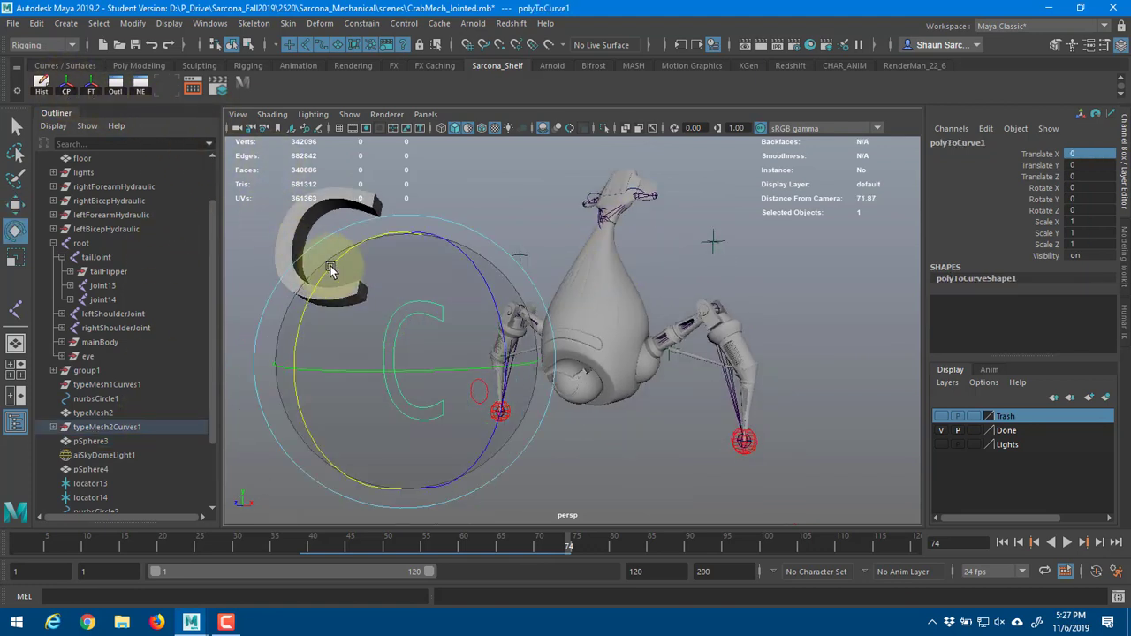
drag(330, 270, 387, 368)
key(w)
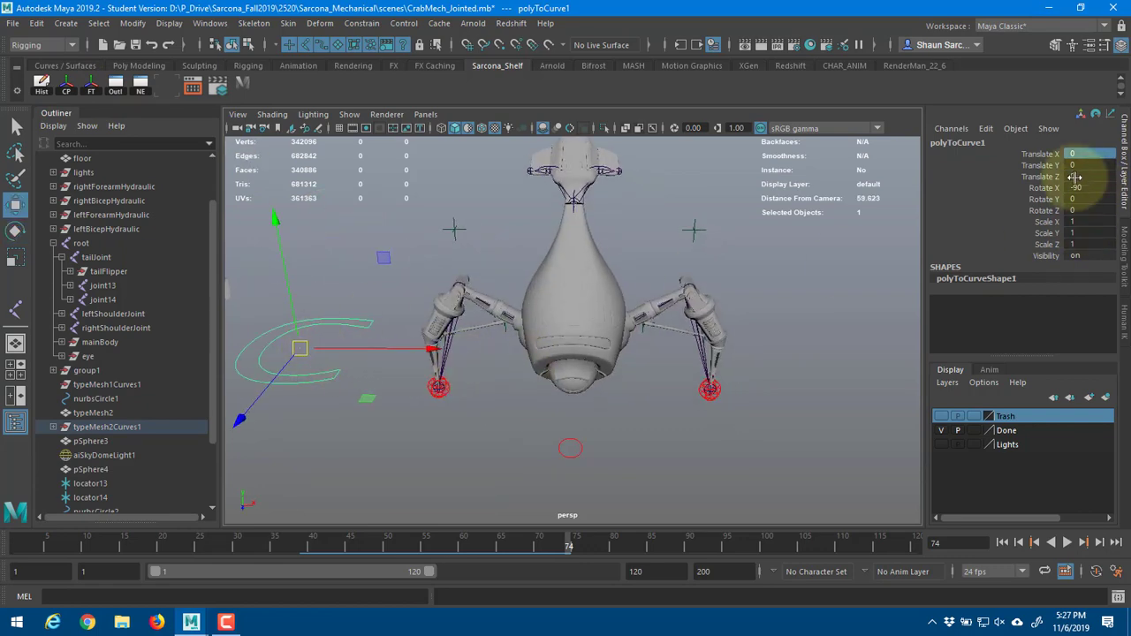
- Try to unparent the letter C curve and set its Translate X, Y and Z to 0
key(shift+p)
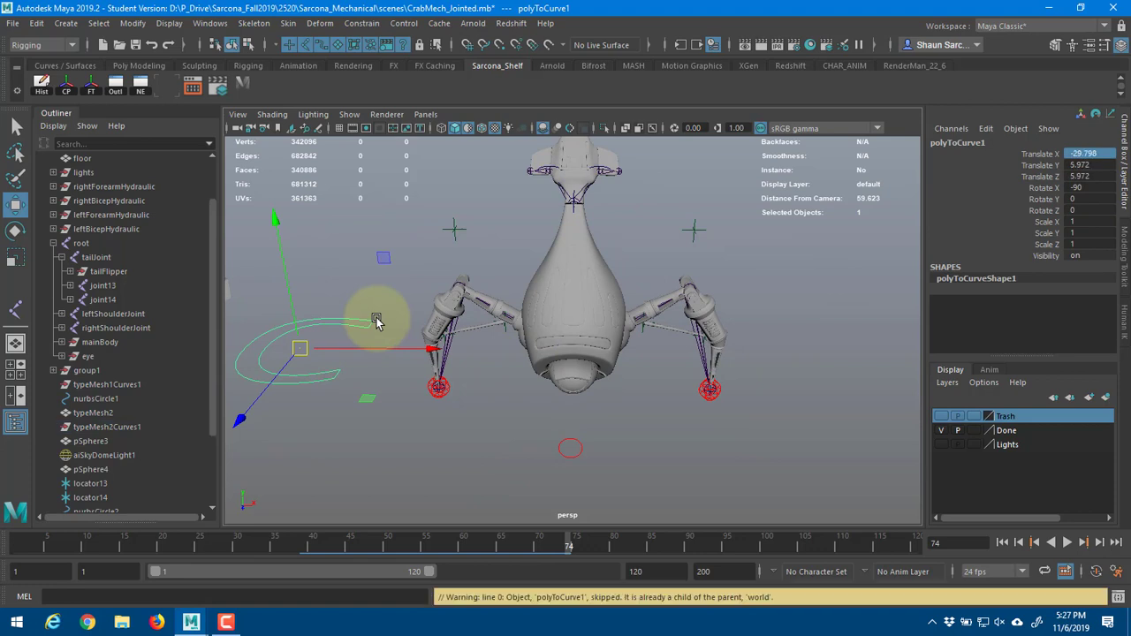
drag(1089, 154, 1089, 177)
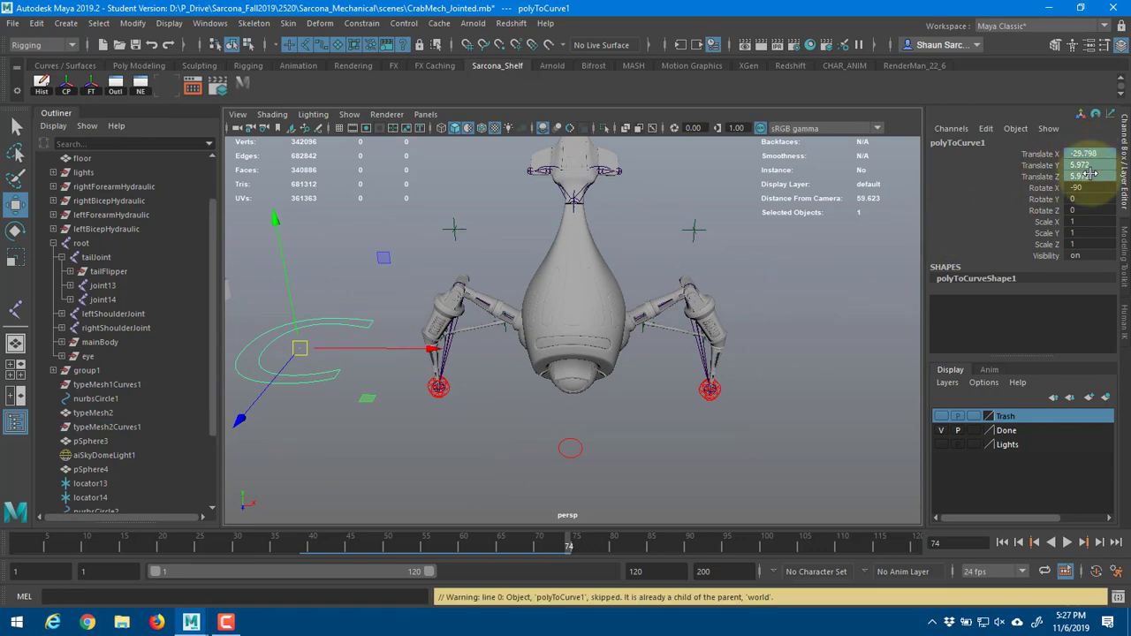
text(0)
key(Return)
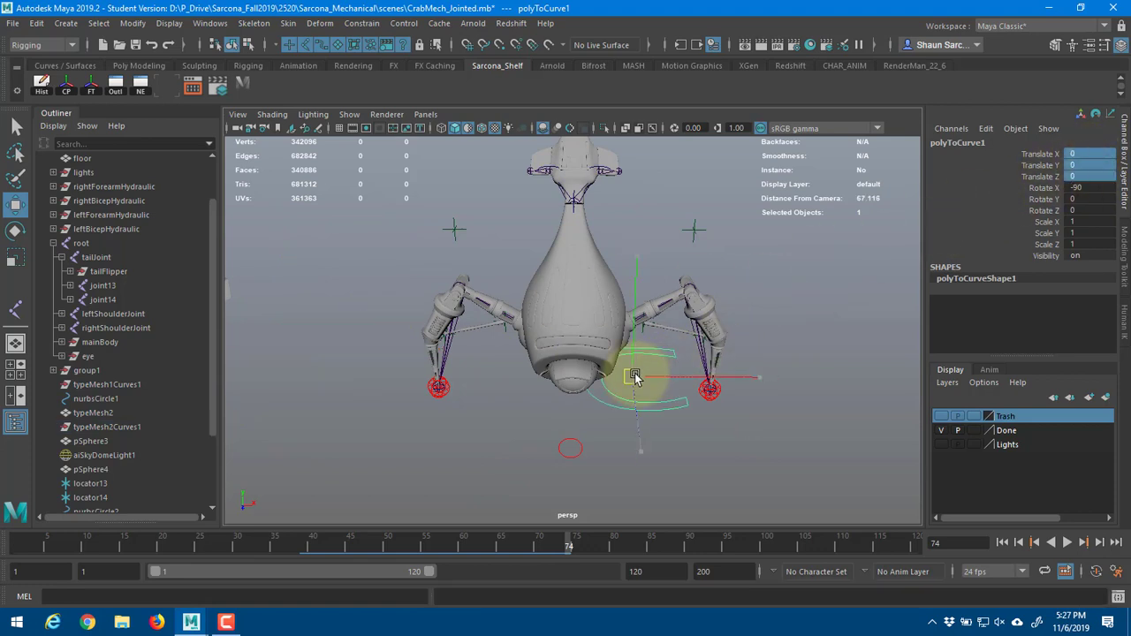
- Snap the letter C curve to the root joint in the body and lower it to Translate Y 1.399, keeping shaded display on
drag(636, 378, 633, 377)
key(4)
alt+drag(548, 407, 551, 429)
alt+right_drag(552, 429, 857, 399)
alt+drag(619, 394, 543, 307)
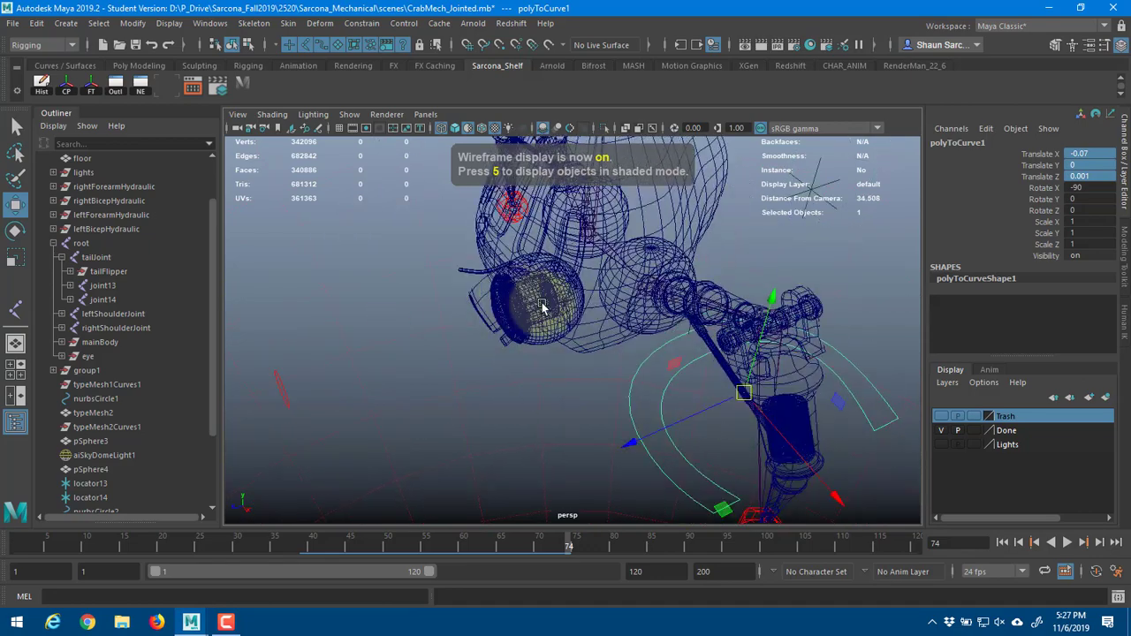
alt+right_drag(543, 307, 637, 303)
alt+drag(584, 312, 719, 407)
alt+middle_drag(719, 406, 743, 424)
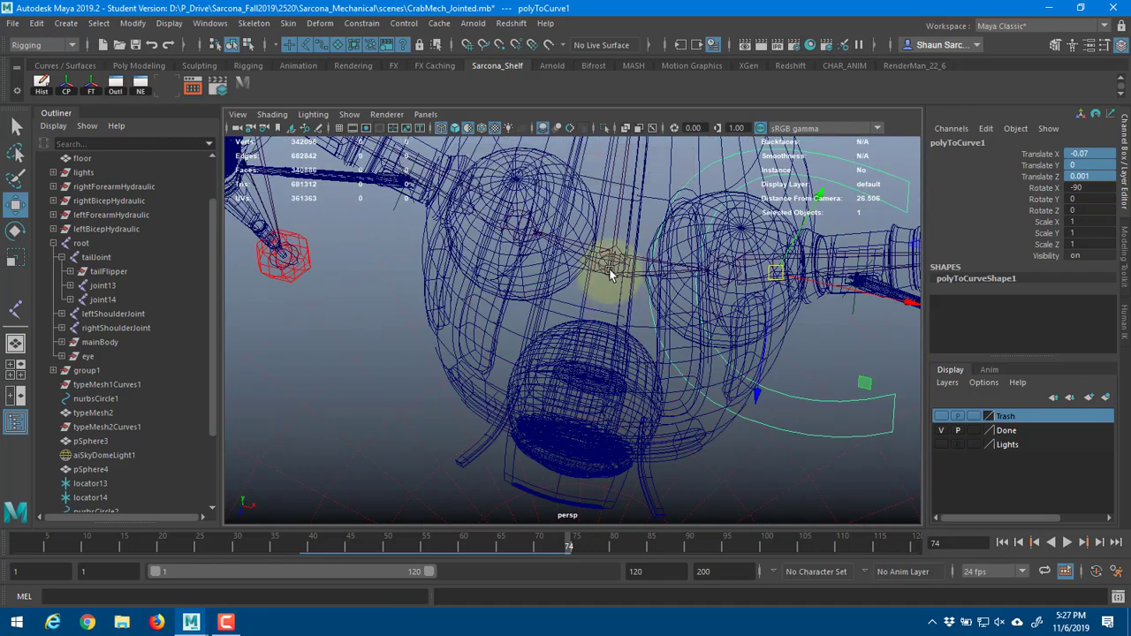
middle_click(610, 268)
alt+drag(646, 309, 659, 232)
alt+right_drag(659, 231, 535, 253)
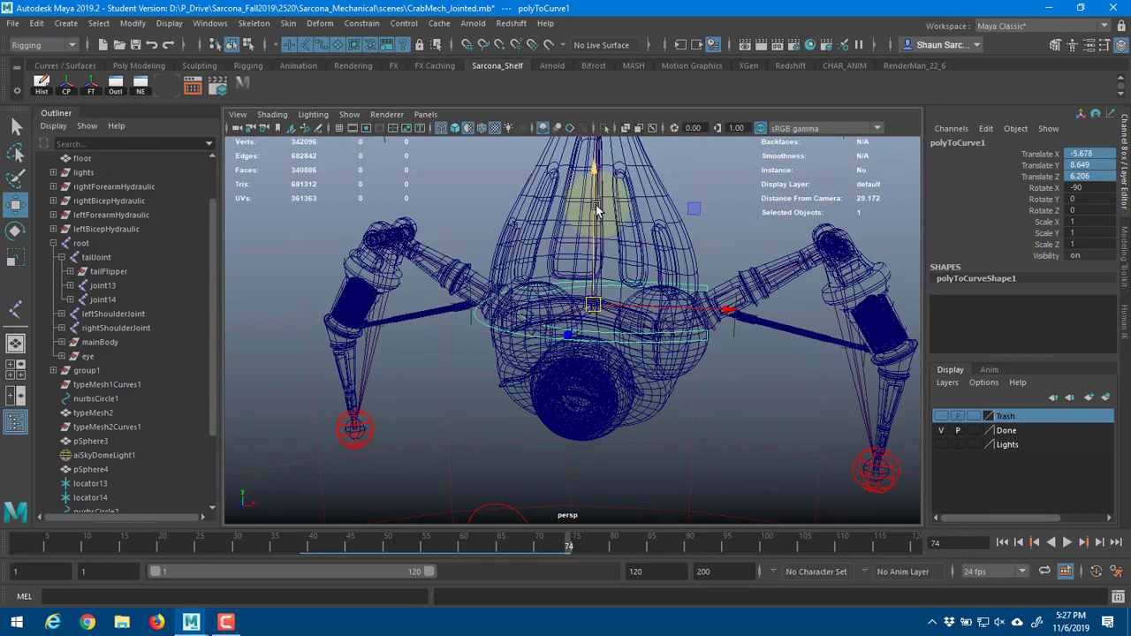
mouse_move(596, 205)
mouse_down()
mouse_move(588, 308)
mouse_move(650, 378)
mouse_move(662, 260)
mouse_move(578, 250)
mouse_move(581, 376)
mouse_move(582, 349)
mouse_move(306, 407)
mouse_move(366, 448)
mouse_move(589, 344)
mouse_move(586, 365)
mouse_move(391, 396)
mouse_move(471, 378)
mouse_up()
key(5)
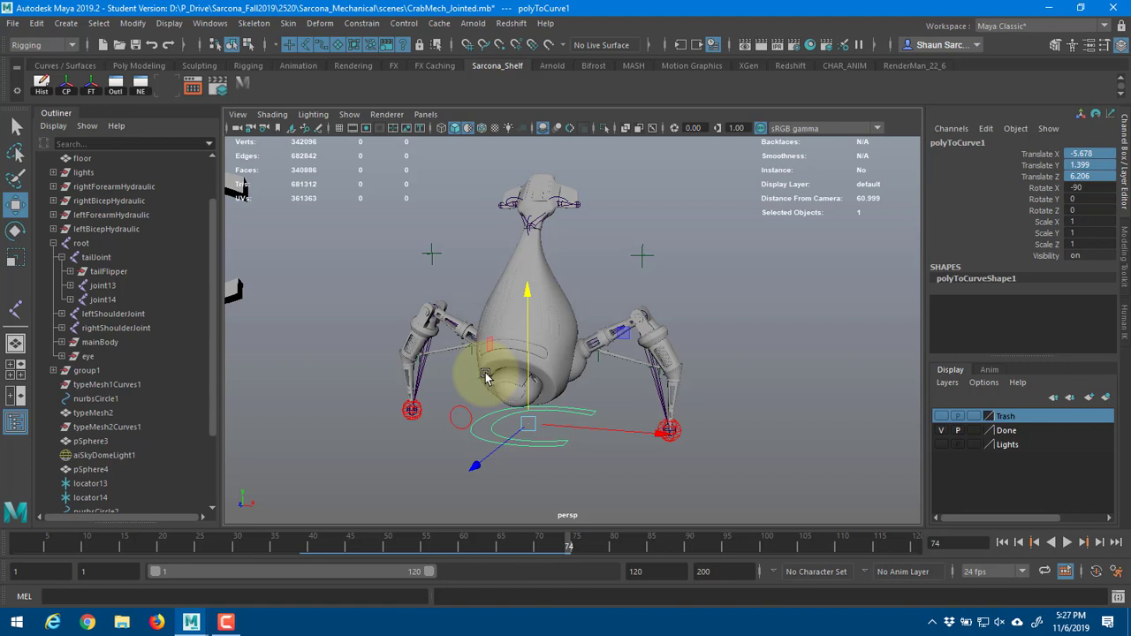
- Try moving the letter C curve forward along Z from beneath the body, undoing each test move
alt+drag(634, 369, 277, 386)
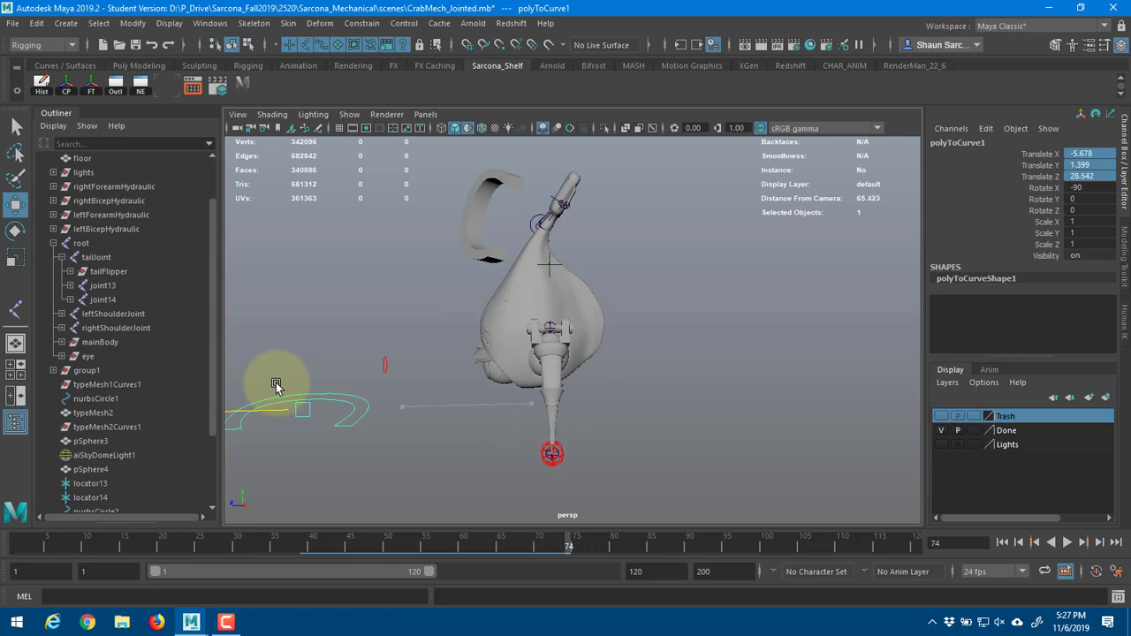
key(ctrl+z)
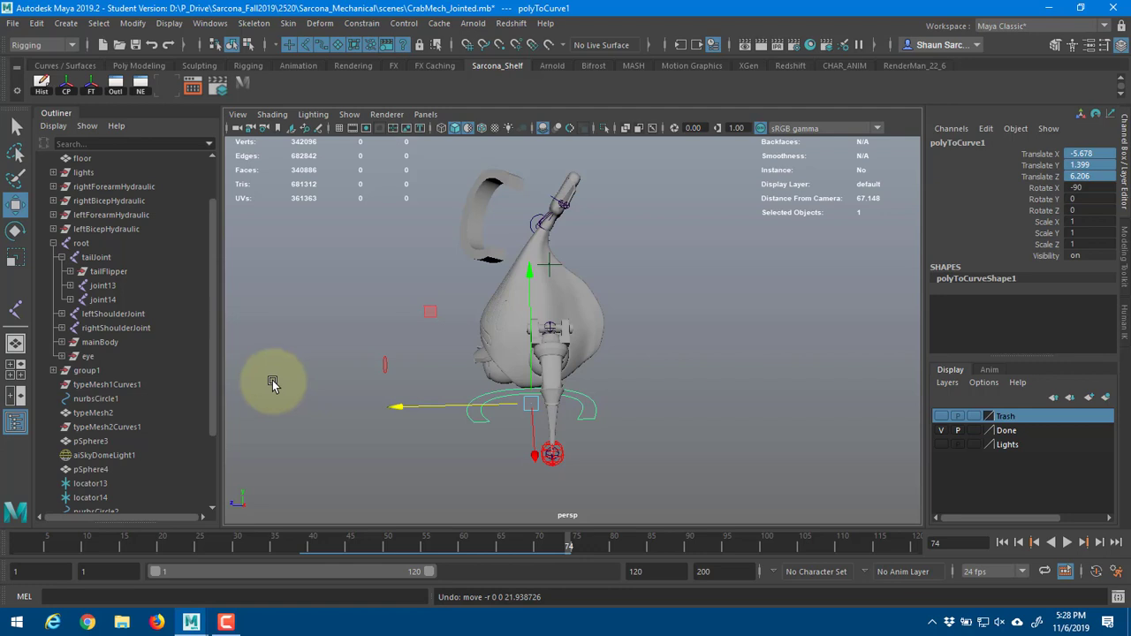
alt+drag(458, 294, 374, 379)
click(461, 401)
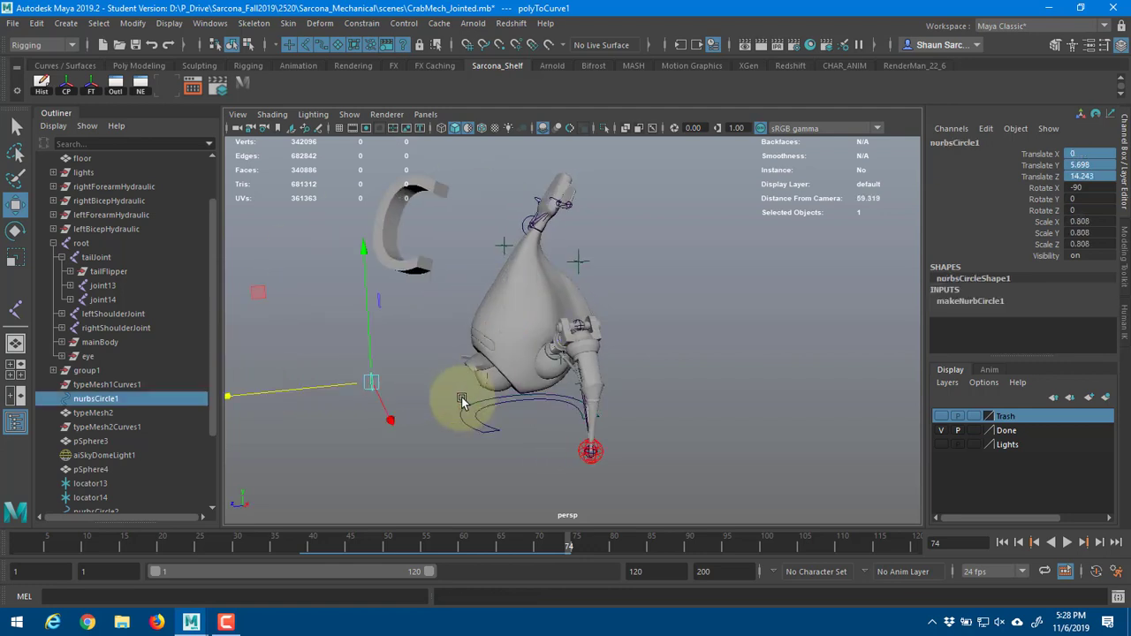
alt+drag(469, 402, 679, 354)
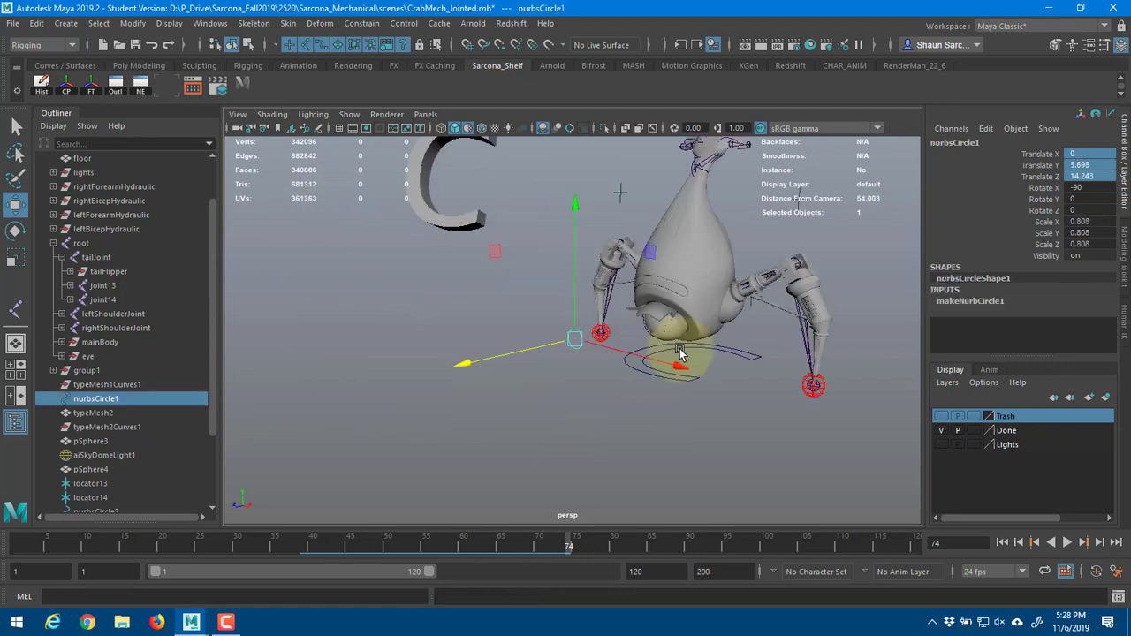
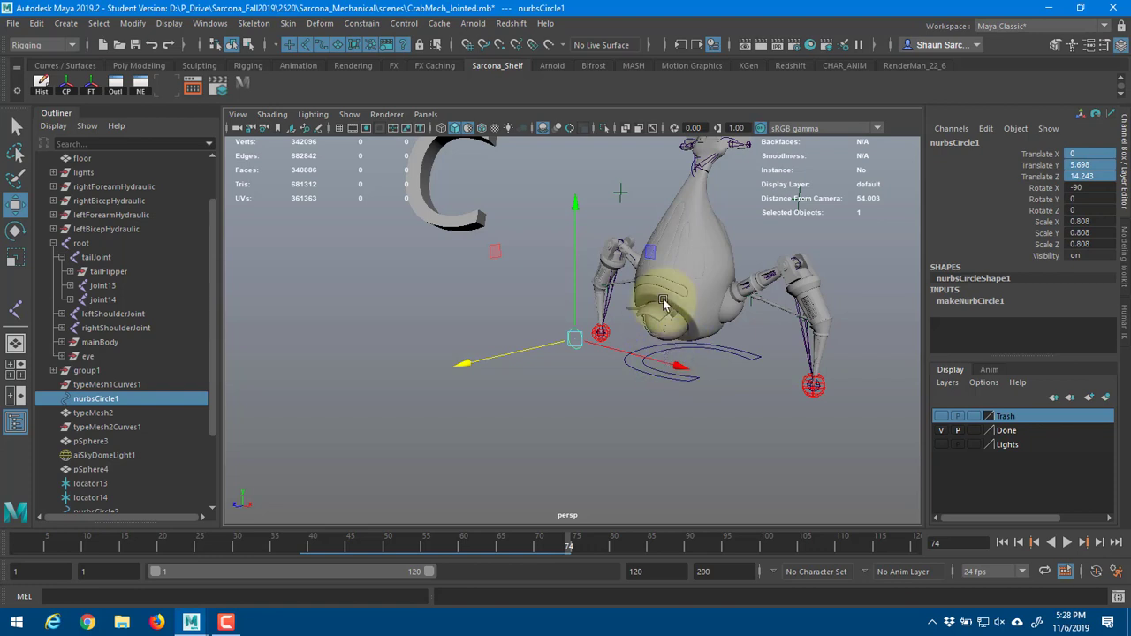
click(676, 351)
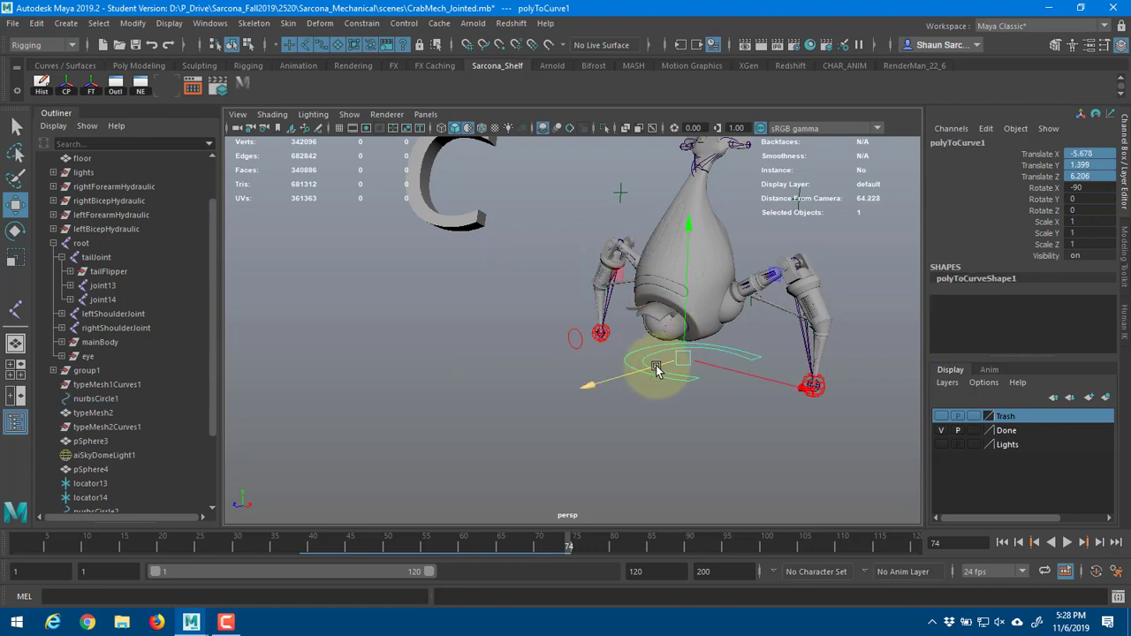
drag(652, 366, 449, 442)
key(ctrl+z)
- Select the eye's NURBS circle and test moving it forward along Z, undoing the move
click(578, 338)
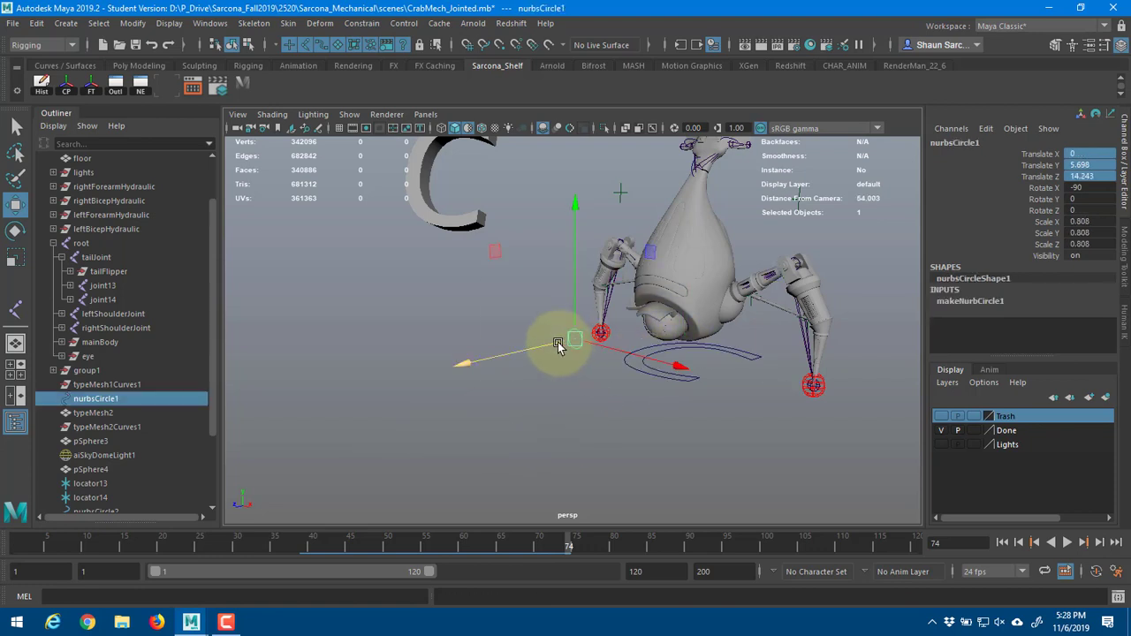
drag(561, 345, 303, 434)
key(ctrl+z)
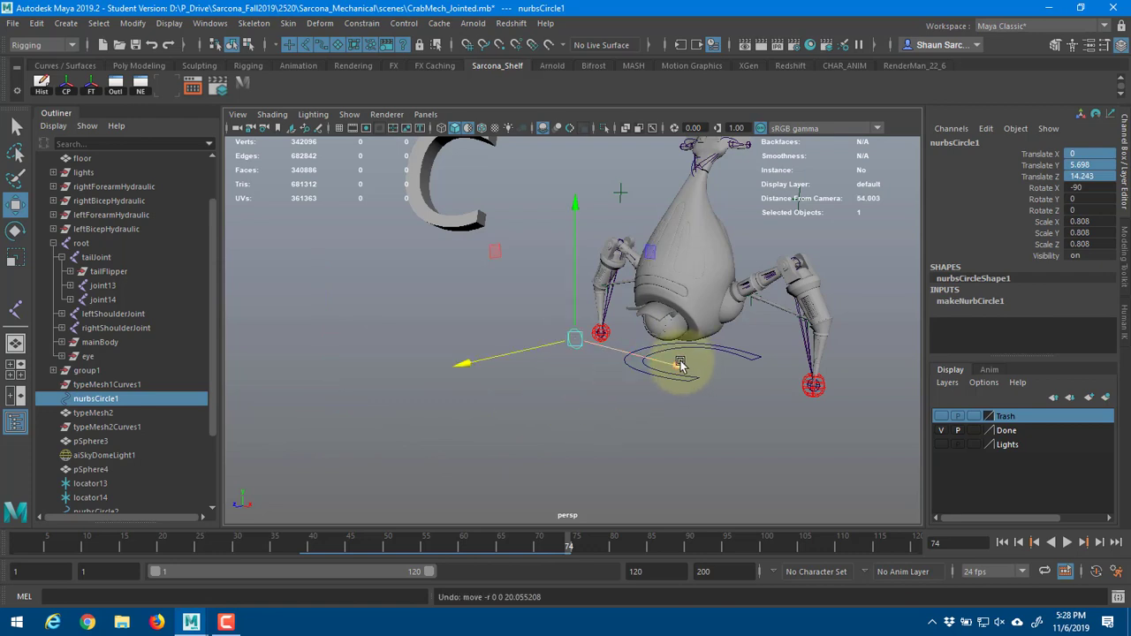
- Parent the eye's NURBS circle to the root joint, picking the joint in wireframe display and restoring shaded display
alt+middle_drag(599, 362, 531, 406)
key(4)
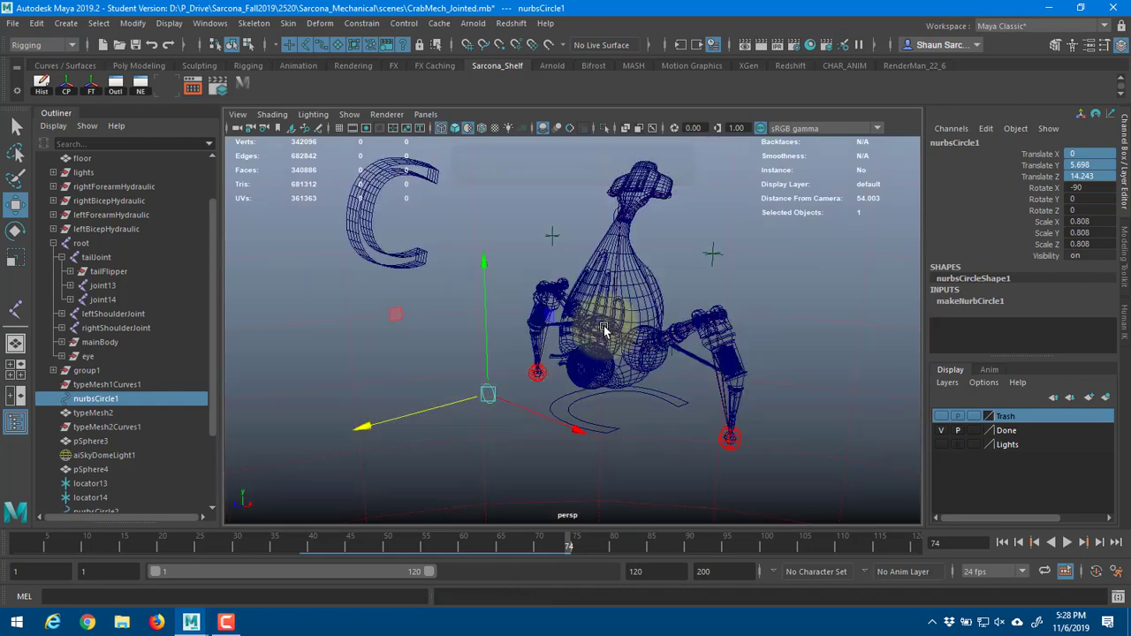
shift+click(614, 327)
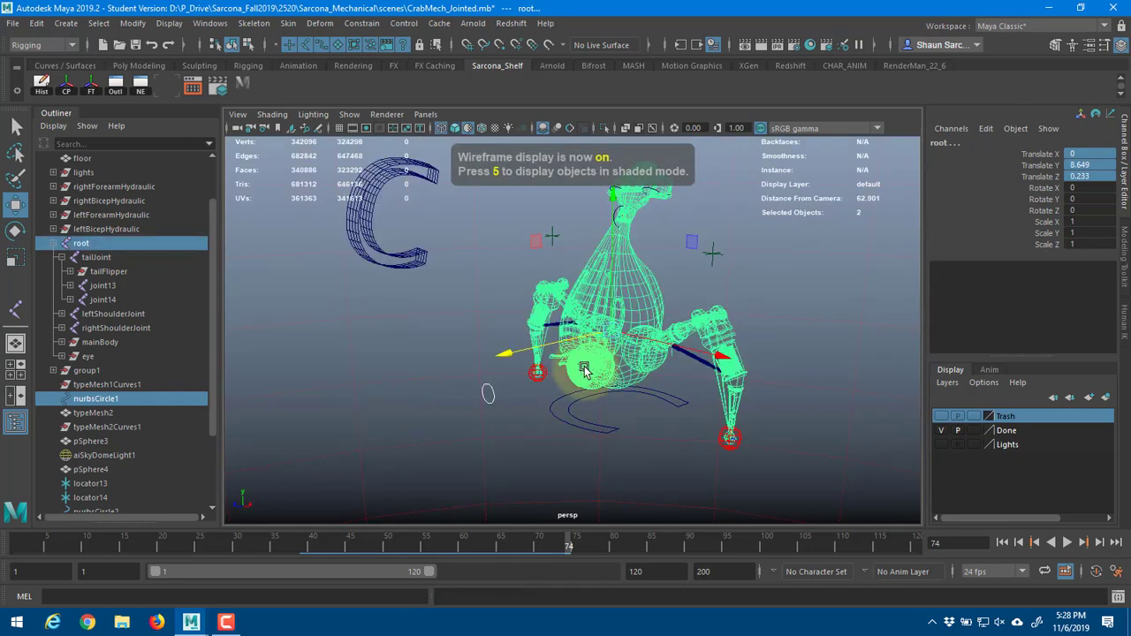
mouse_move(584, 369)
alt+mouse_down()
mouse_move(628, 379)
mouse_move(631, 359)
alt+mouse_up()
key(p)
key(5)
mouse_move(513, 383)
alt+mouse_down()
mouse_move(655, 375)
mouse_move(531, 294)
alt+mouse_up()
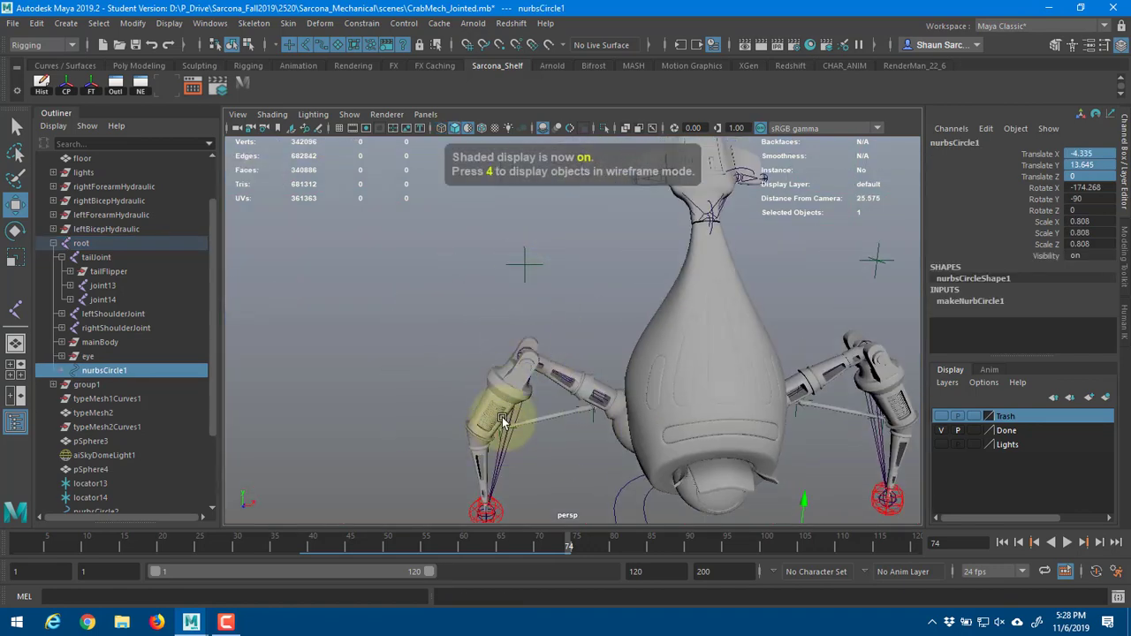
alt+middle_drag(502, 421, 513, 315)
- Test how the letter C curve moves forward along Z with the eye circle parented, undoing each move
click(660, 442)
alt+drag(662, 442, 745, 448)
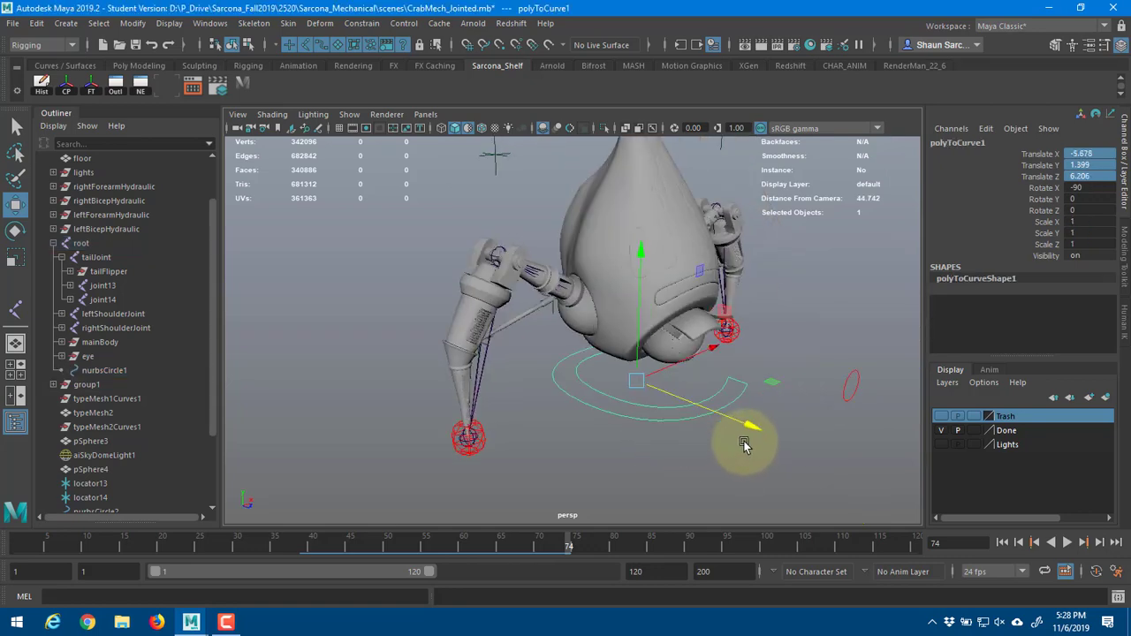
scroll(746, 445, down, 3)
drag(720, 407, 804, 377)
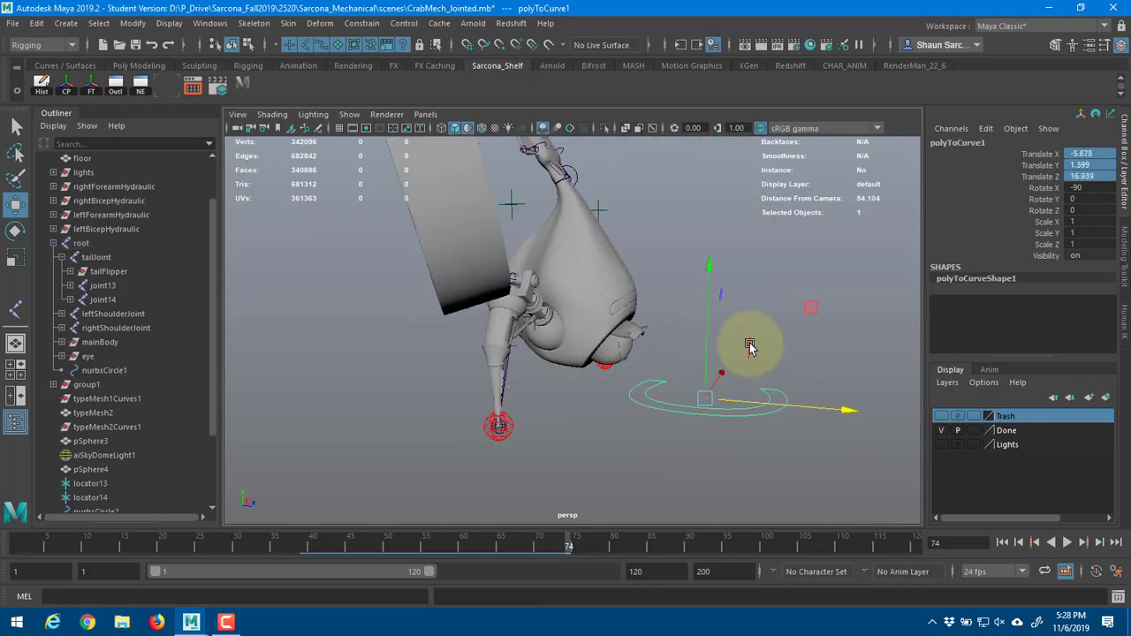
key(ctrl+z)
alt+drag(579, 409, 531, 422)
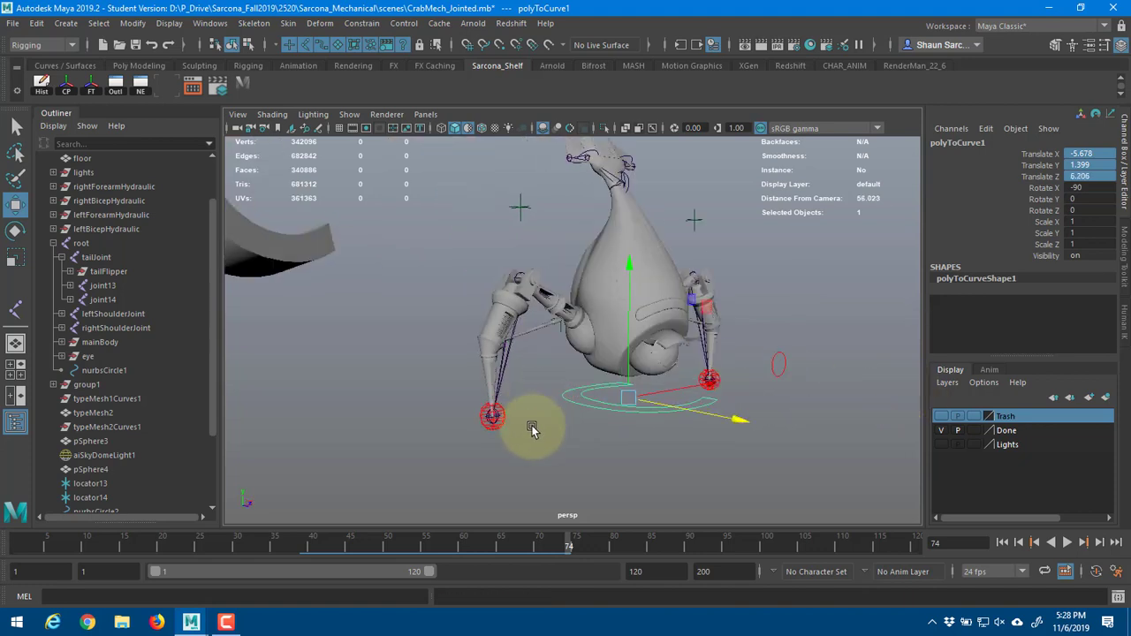
drag(846, 447, 893, 437)
key(ctrl+z)
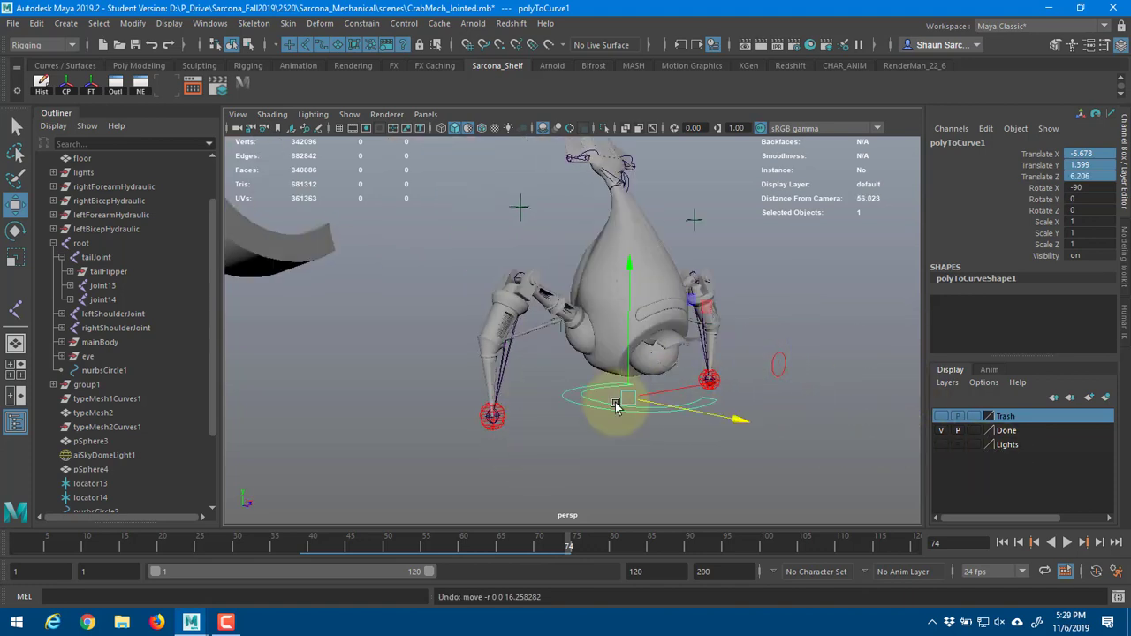
- Parent the negative-X elbow locator, locator14, to the root joint in wireframe display
alt+drag(619, 404, 493, 409)
click(513, 413)
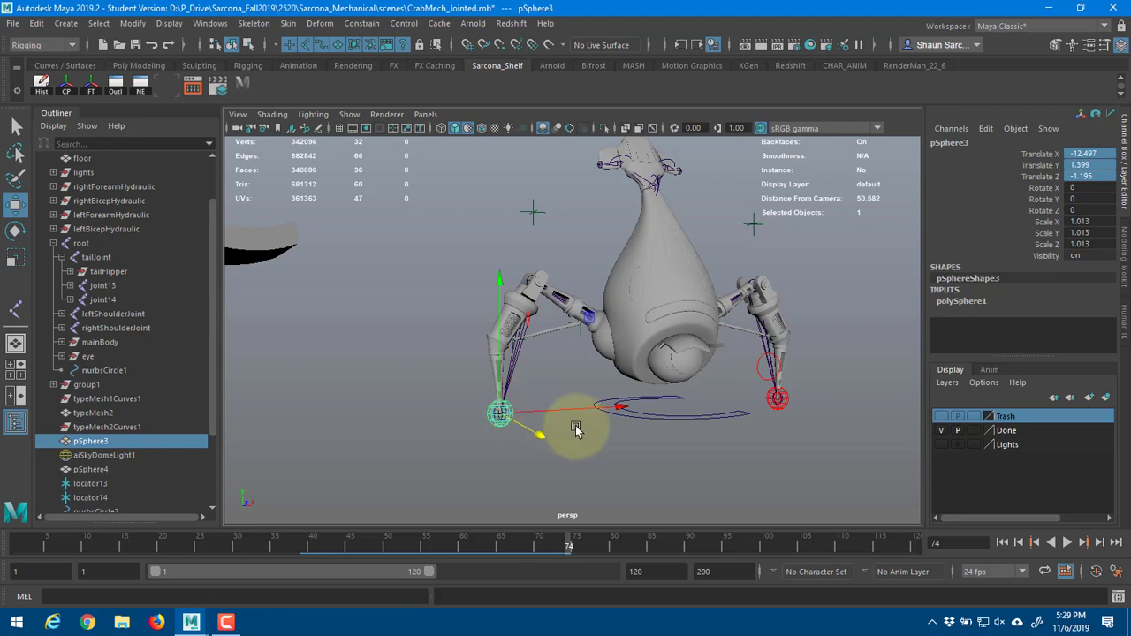
click(536, 210)
alt+drag(536, 264, 525, 335)
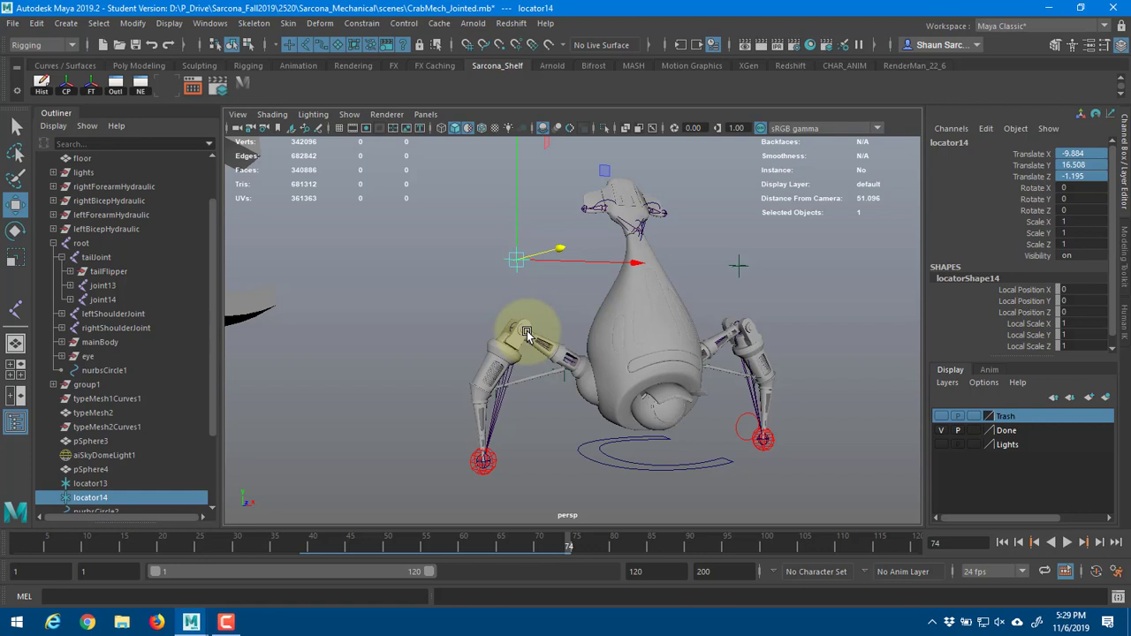
alt+drag(526, 334, 659, 359)
key(4)
shift+click(659, 360)
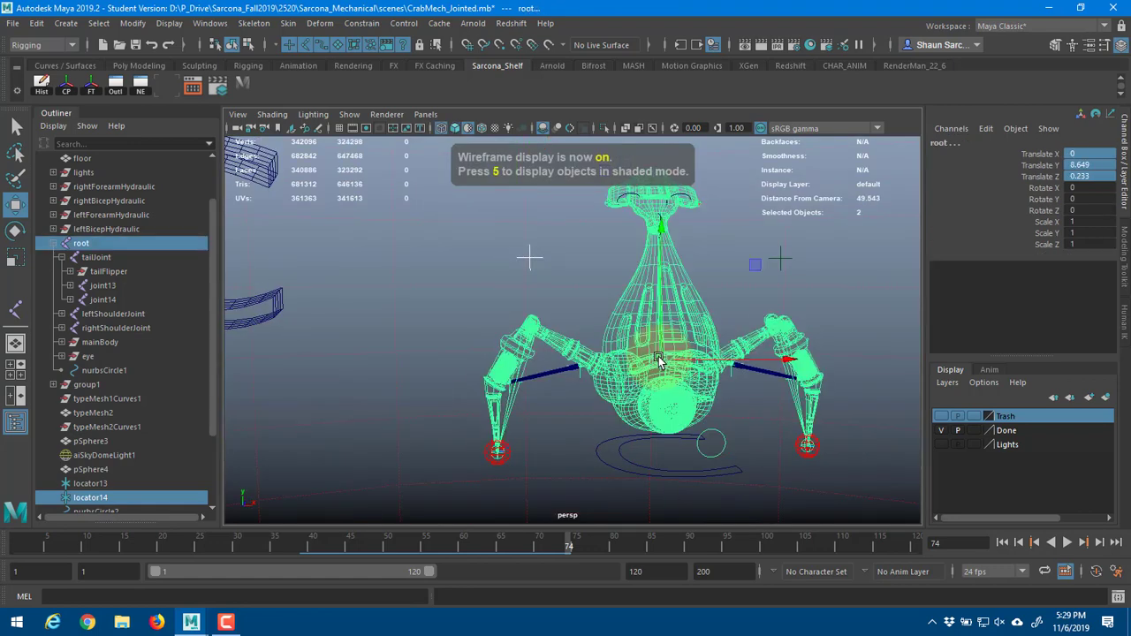
key(p)
- Parent the positive-X elbow locator, locator13, to the root joint
click(779, 265)
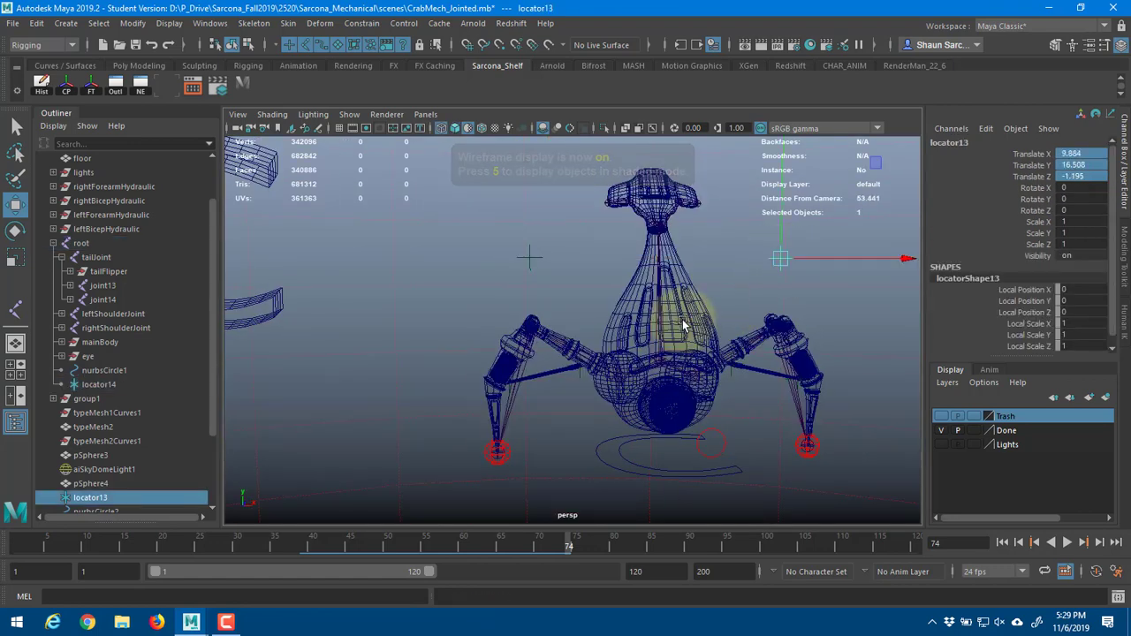
shift+click(661, 362)
key(p)
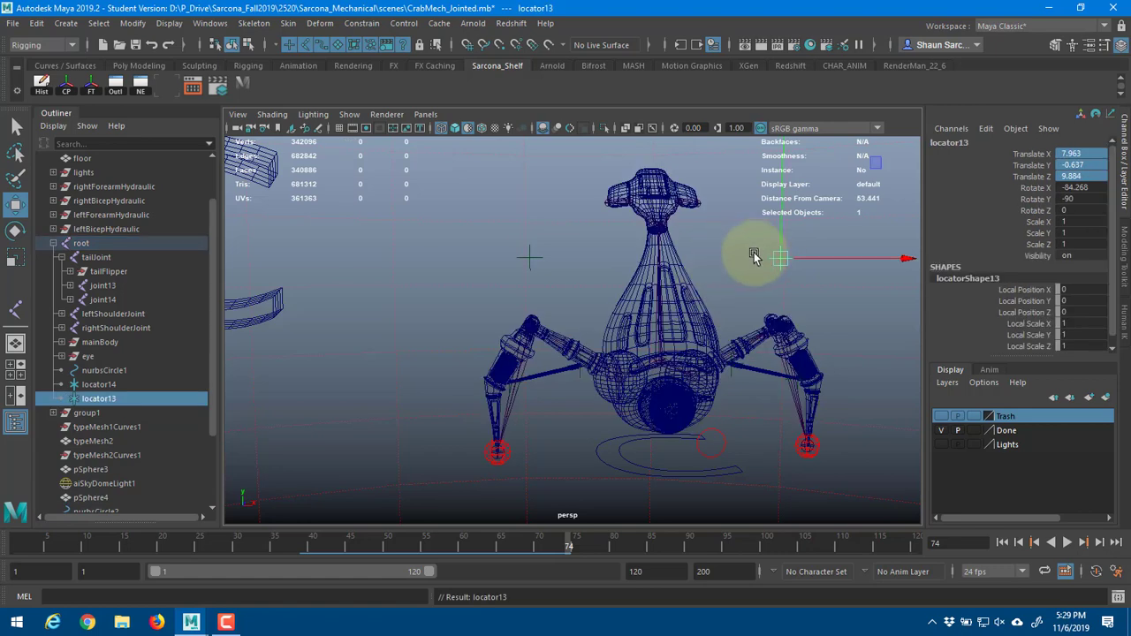
- Select the arc control at the base of the tail in shaded display and test rotating it, undoing the rotation
alt+drag(755, 252, 654, 282)
alt+right_drag(654, 281, 799, 328)
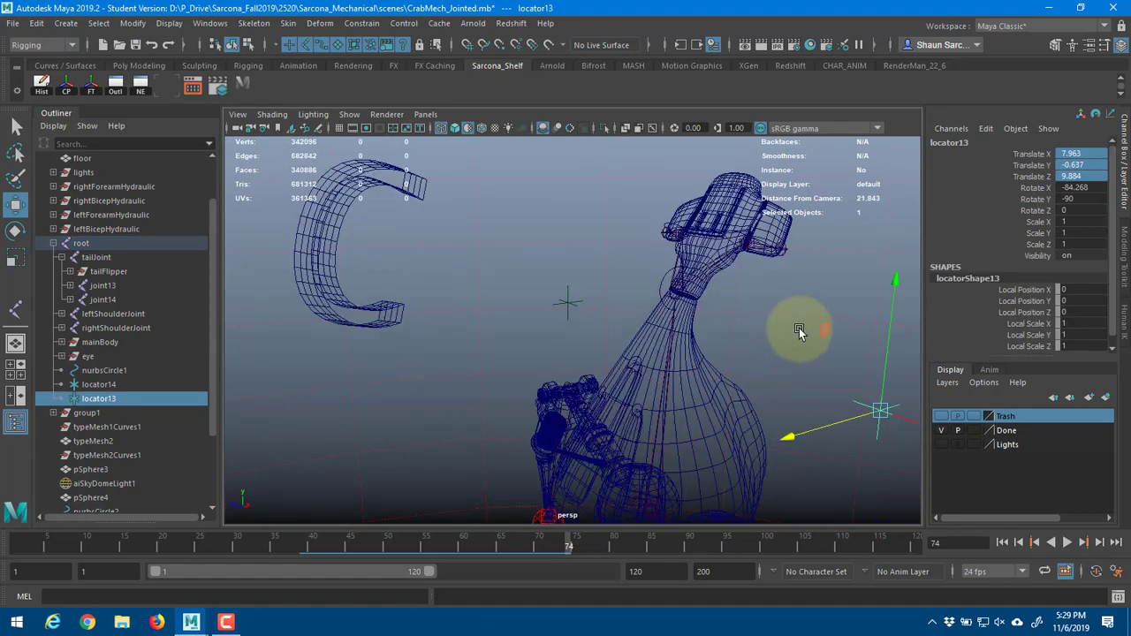
alt+drag(799, 328, 682, 270)
key(5)
click(686, 274)
alt+drag(705, 321, 662, 253)
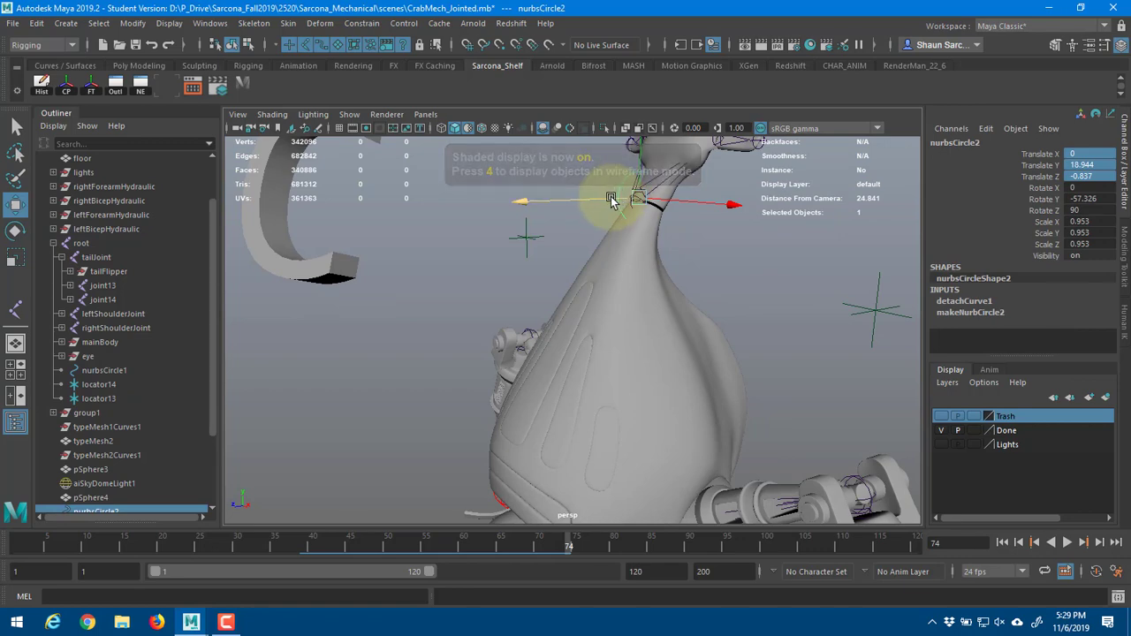
key(e)
drag(507, 263, 462, 323)
key(ctrl+z)
- Parent the tail-base arc to the root joint, picking the joint in wireframe display
alt+drag(554, 312, 624, 404)
key(4)
shift+click(634, 420)
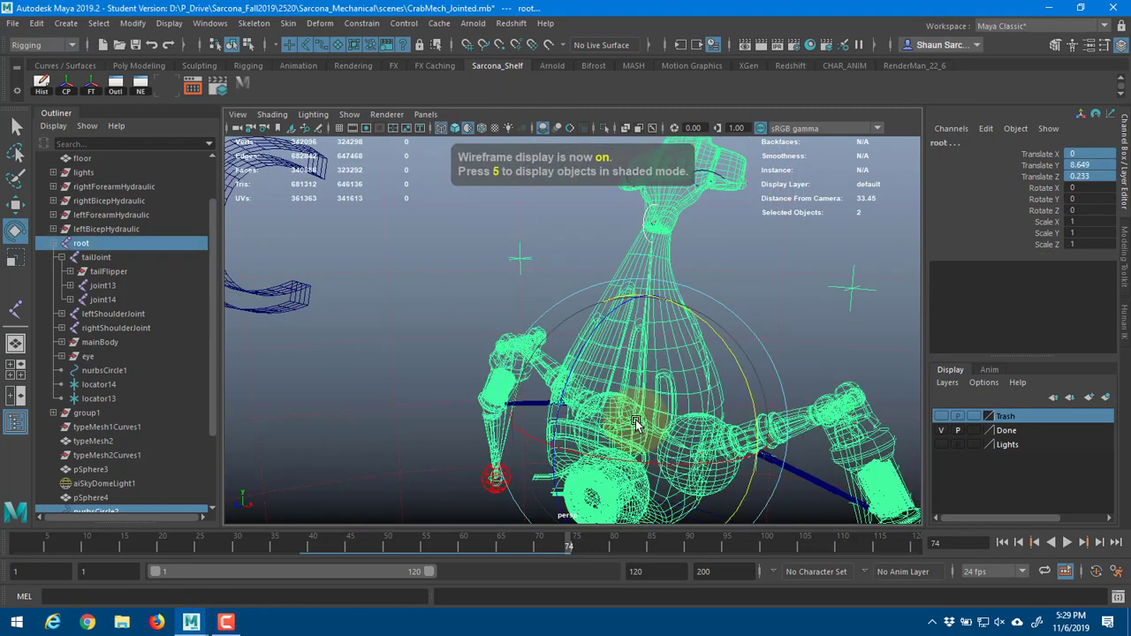
key(p)
- Select nurbsCircle3, the arc control beside the positive-X tail flipper
alt+drag(721, 367, 762, 369)
alt+right_drag(762, 369, 640, 364)
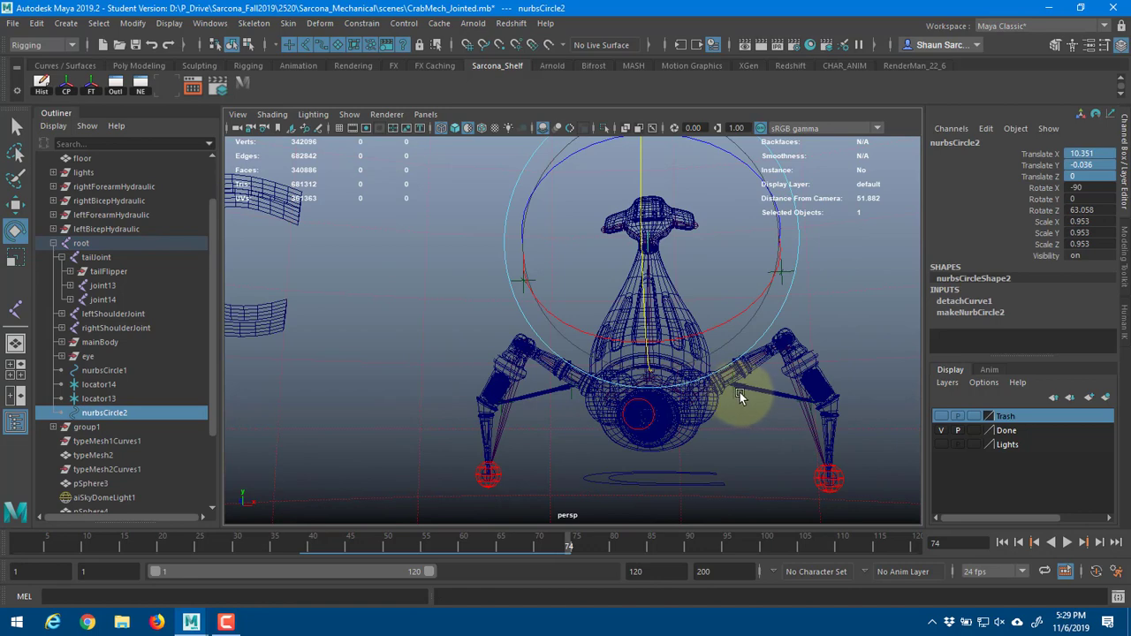
alt+middle_drag(763, 349, 679, 418)
alt+right_drag(679, 418, 1079, 358)
key(q)
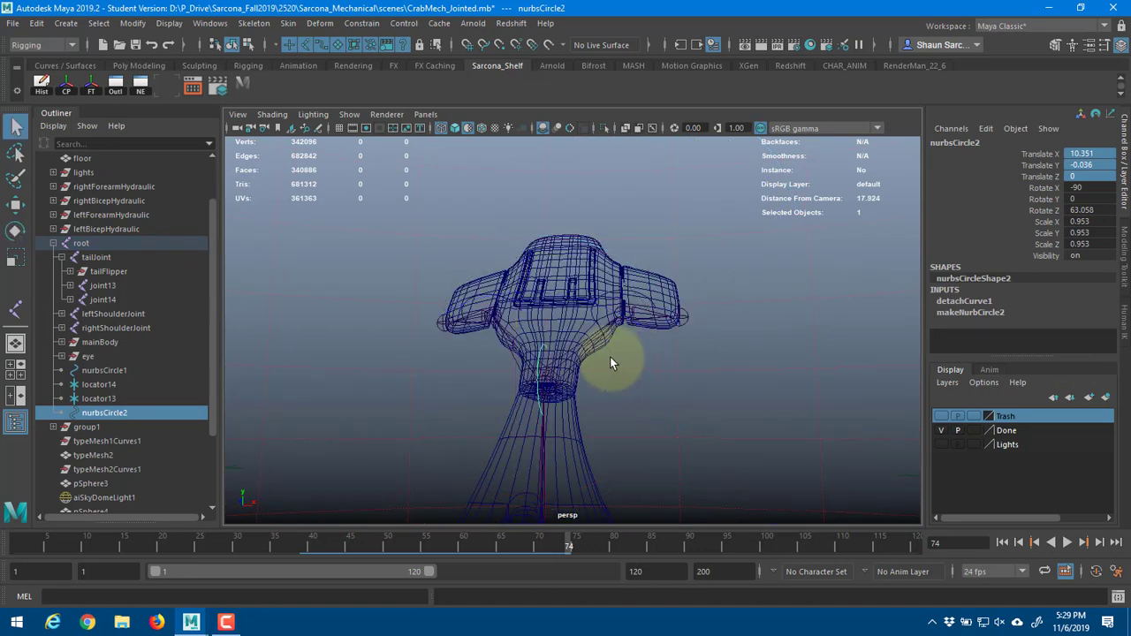
alt+right_drag(610, 359, 714, 364)
alt+drag(706, 318, 597, 385)
alt+middle_drag(597, 385, 517, 416)
alt+right_drag(518, 415, 771, 373)
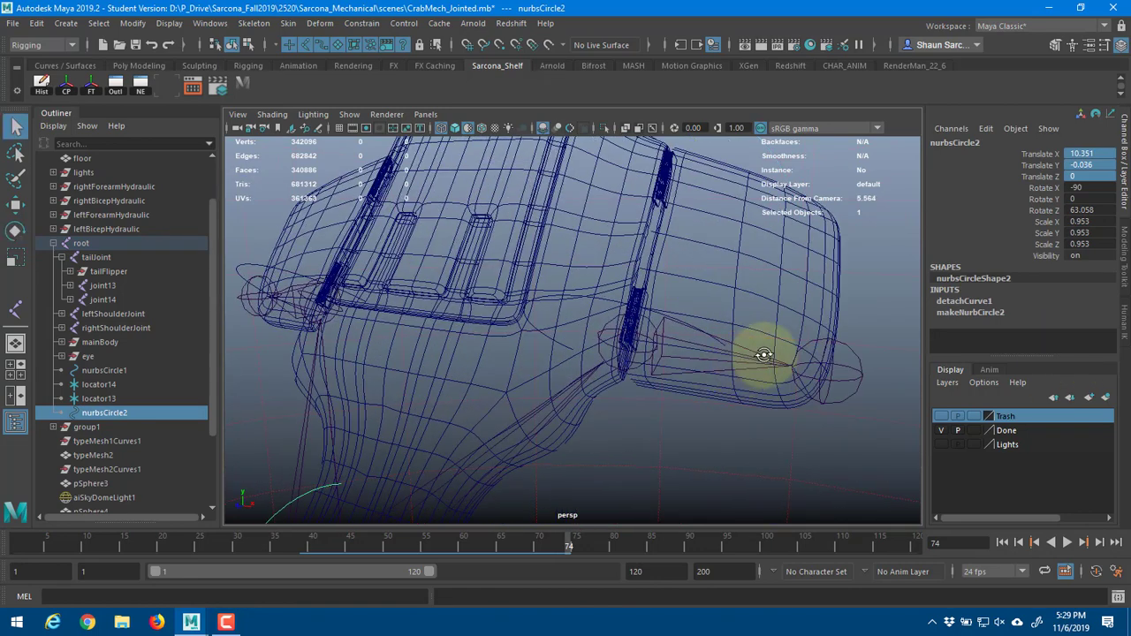
alt+drag(764, 355, 676, 294)
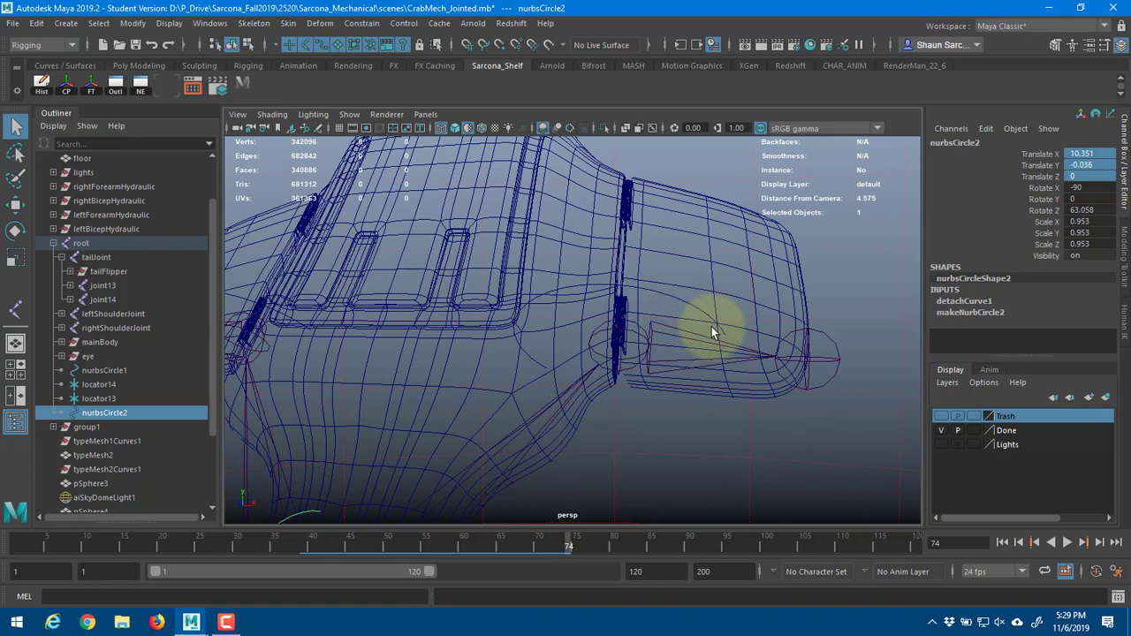
click(712, 327)
alt+right_drag(711, 327, 558, 368)
alt+drag(557, 369, 528, 318)
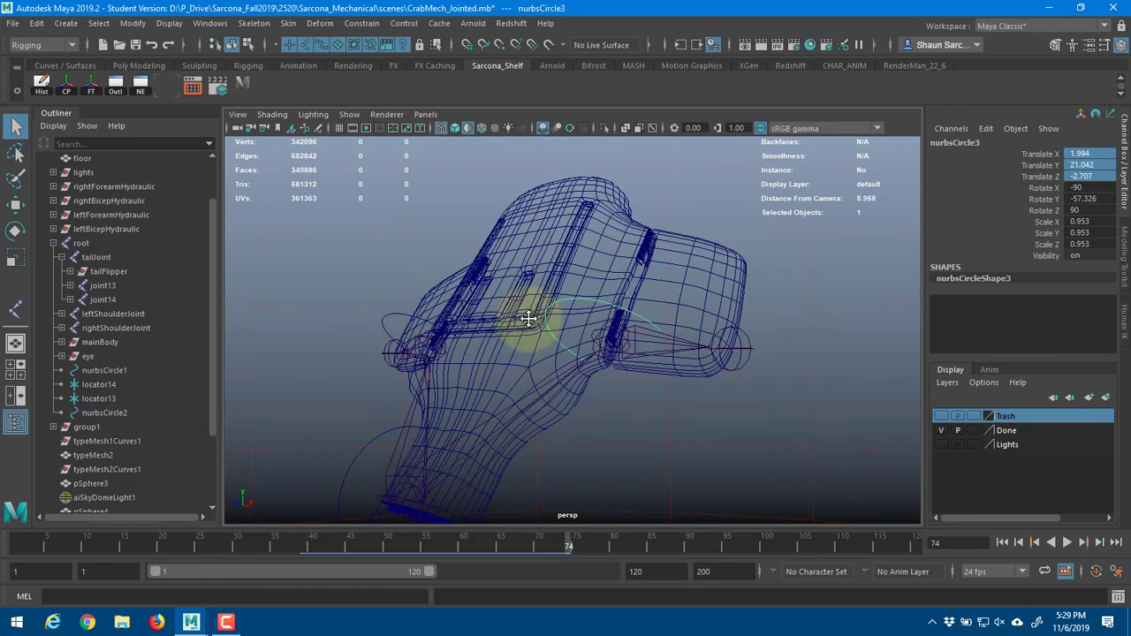
alt+middle_drag(528, 318, 558, 260)
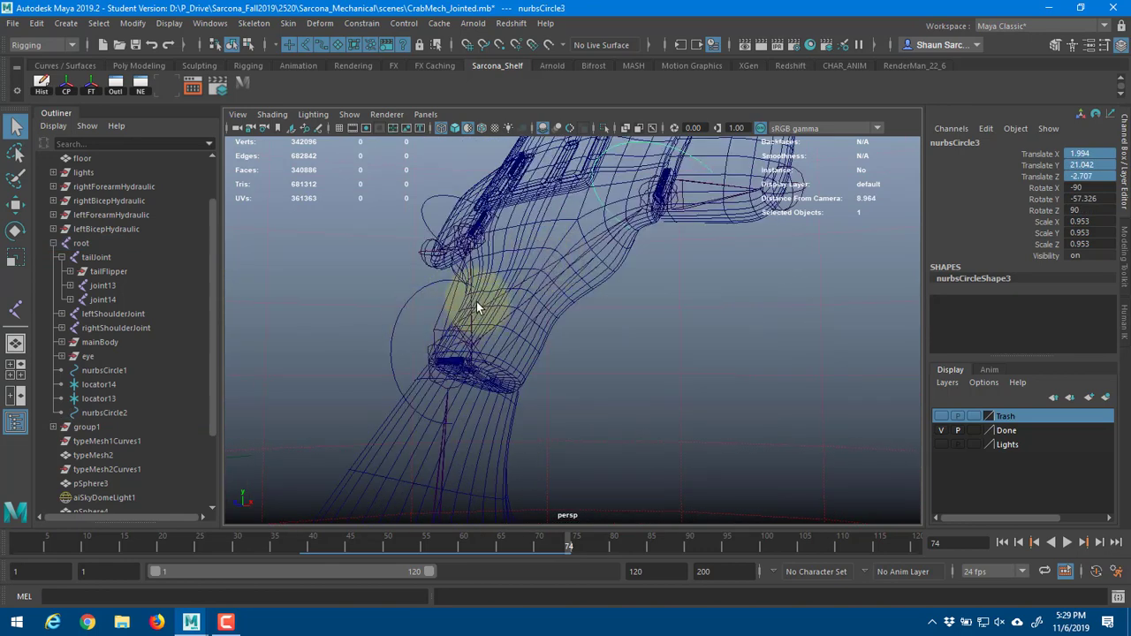
- Select the tail joint and test rotating it in two directions, undoing each rotation
click(445, 293)
key(e)
drag(364, 290, 546, 320)
key(ctrl+z)
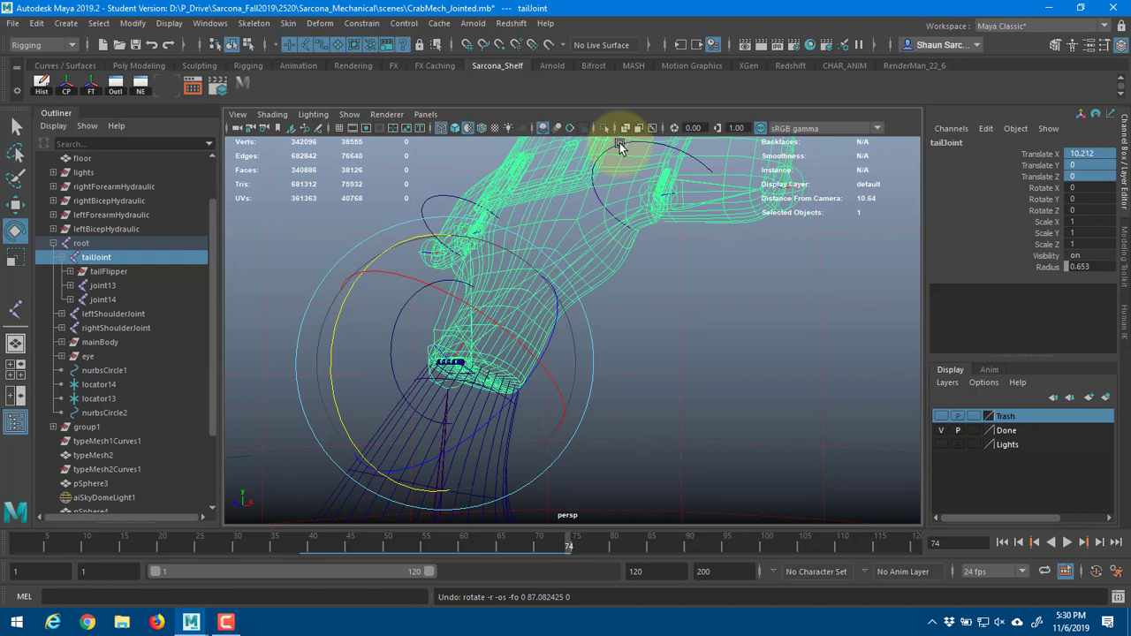
drag(371, 300, 338, 373)
key(ctrl+z)
alt+drag(603, 314, 575, 316)
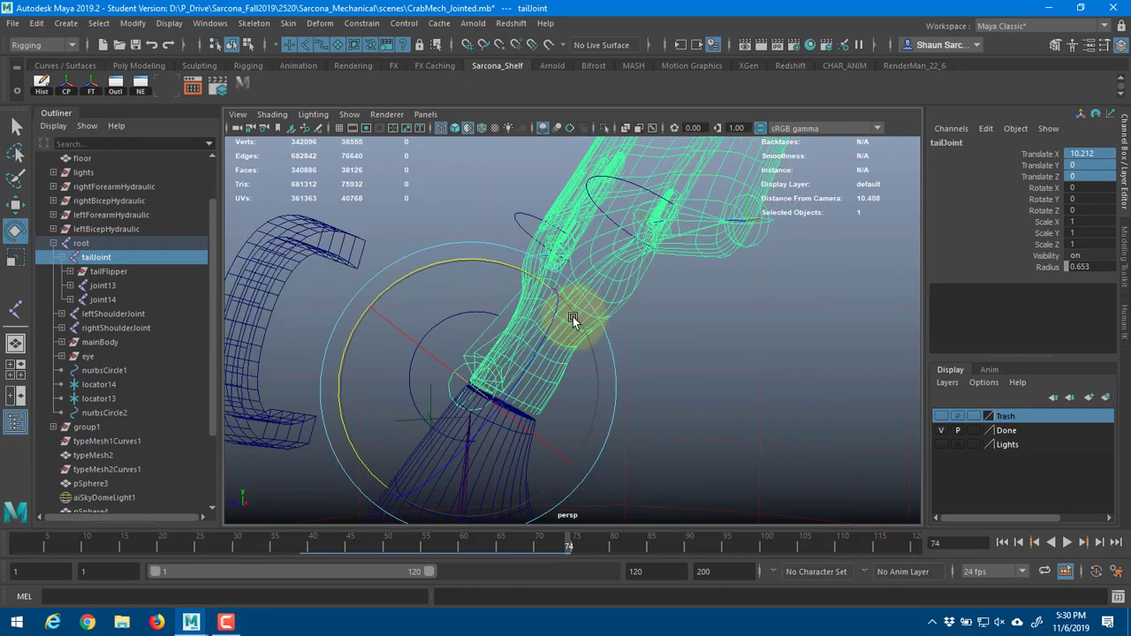
- Parent nurbsCircle3, the arc beside the positive-X tail flipper, to tailJoint
key(q)
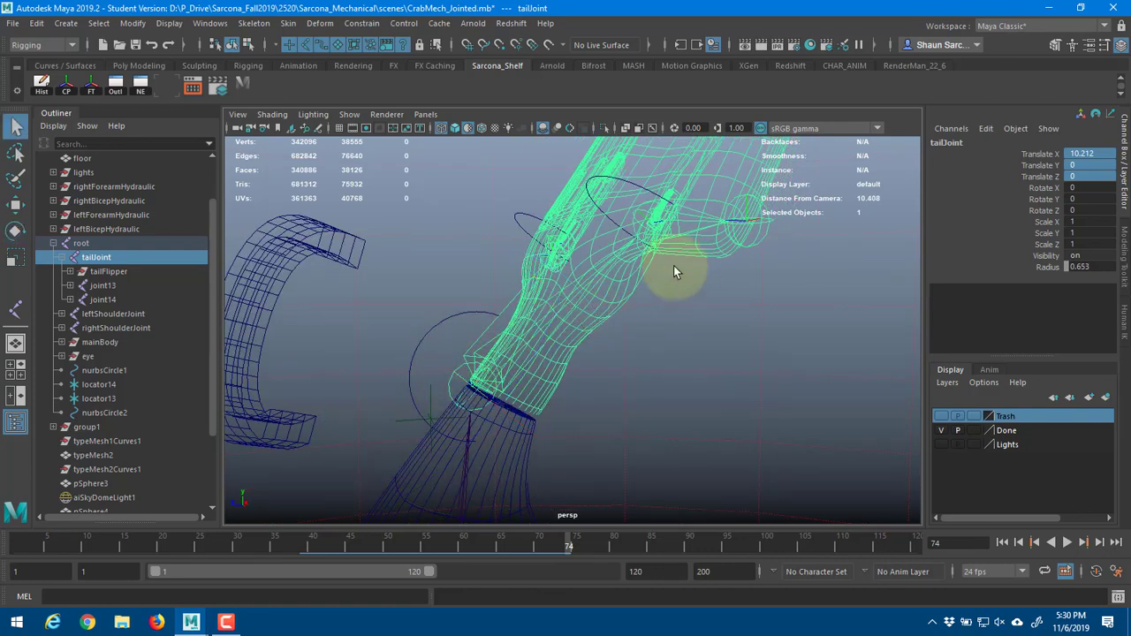
click(626, 188)
alt+drag(586, 233, 662, 188)
click(659, 189)
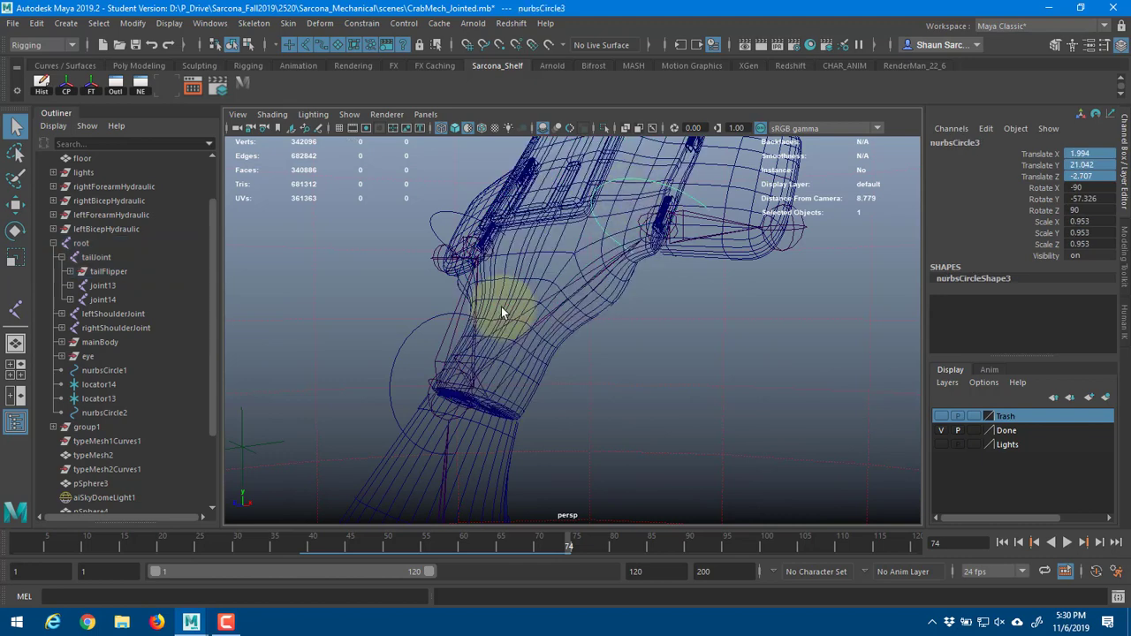
click(449, 376)
- Parent the arc control beside the opposite tail flipper, nurbsCircle4, to tailJoint
click(442, 231)
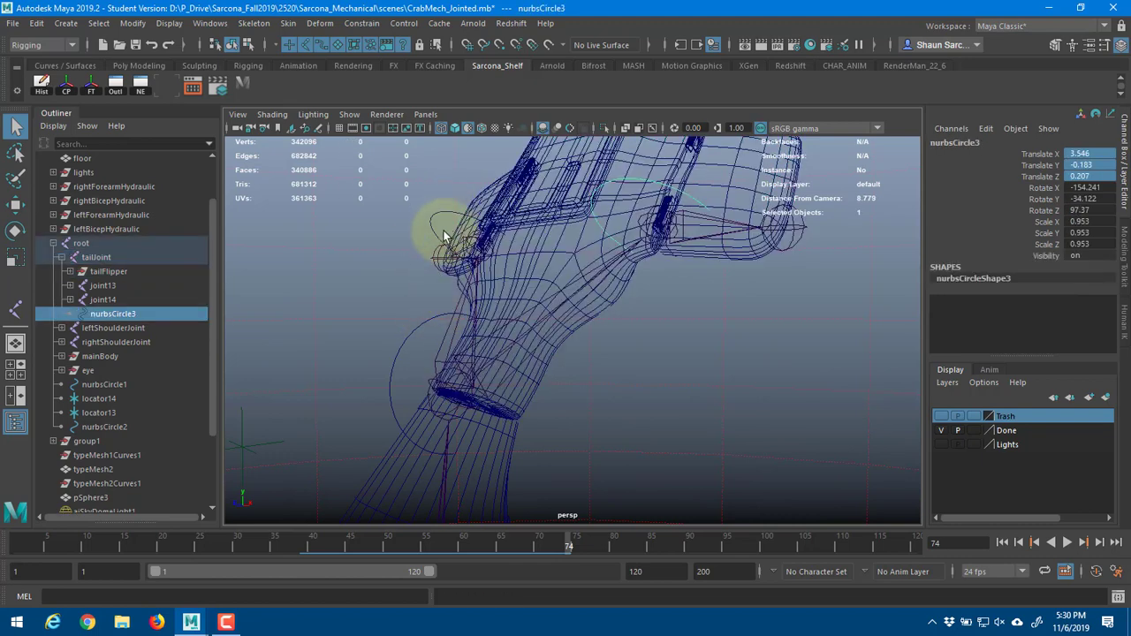
shift+click(456, 379)
key(p)
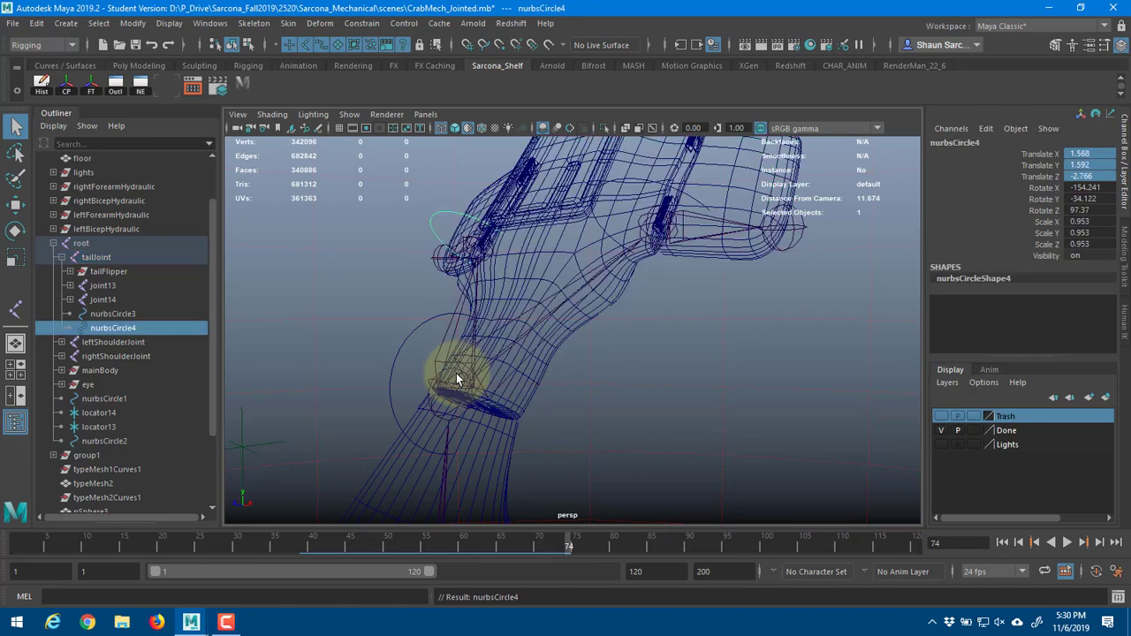
- Select the root joint and test moving it about 15.7 units along Z, undoing the move
click(457, 378)
scroll(648, 392, down, 8)
alt+drag(649, 391, 89, 323)
click(537, 356)
key(w)
alt+right_drag(415, 350, 827, 392)
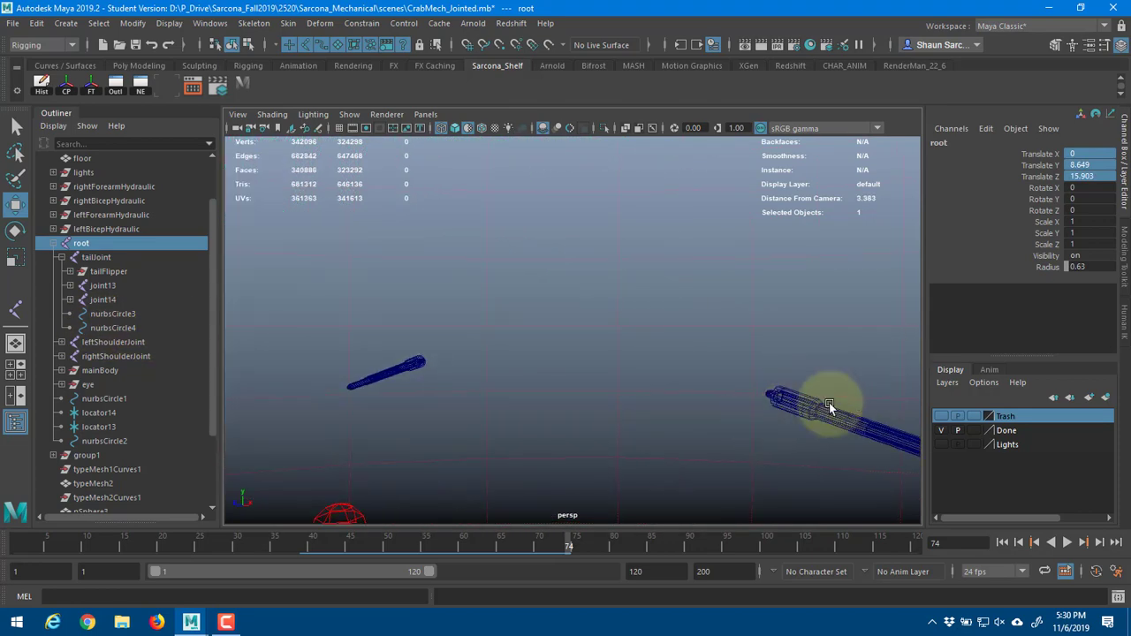
key(ctrl+z)
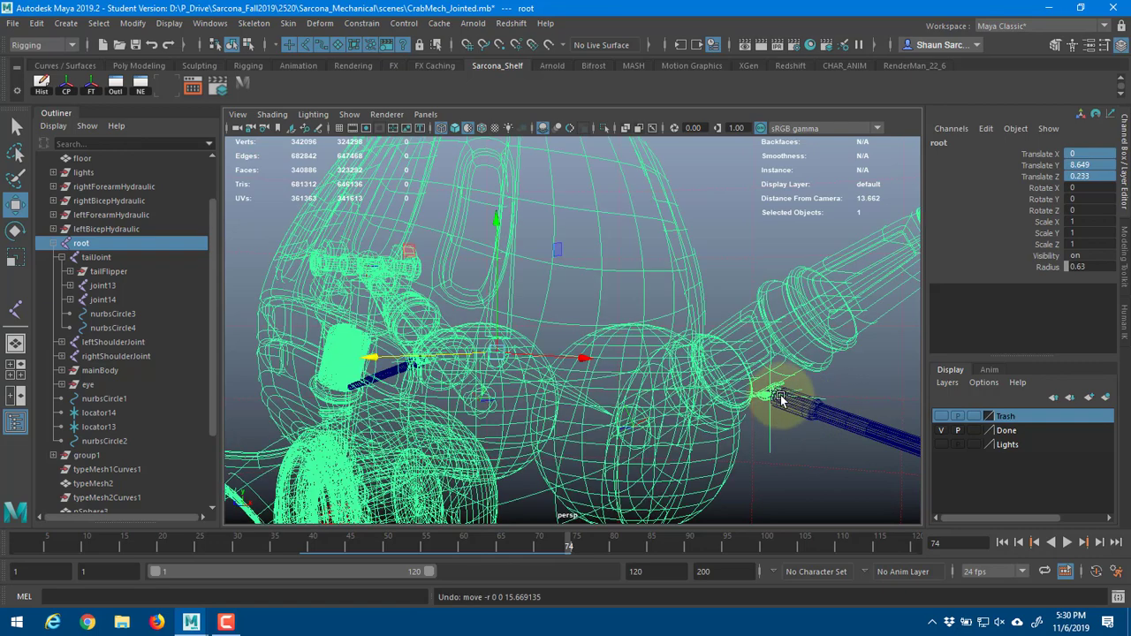
- Test moving the root joint again with the whole mech in view, undoing every change
alt+right_drag(783, 399, 487, 381)
drag(484, 343, 292, 388)
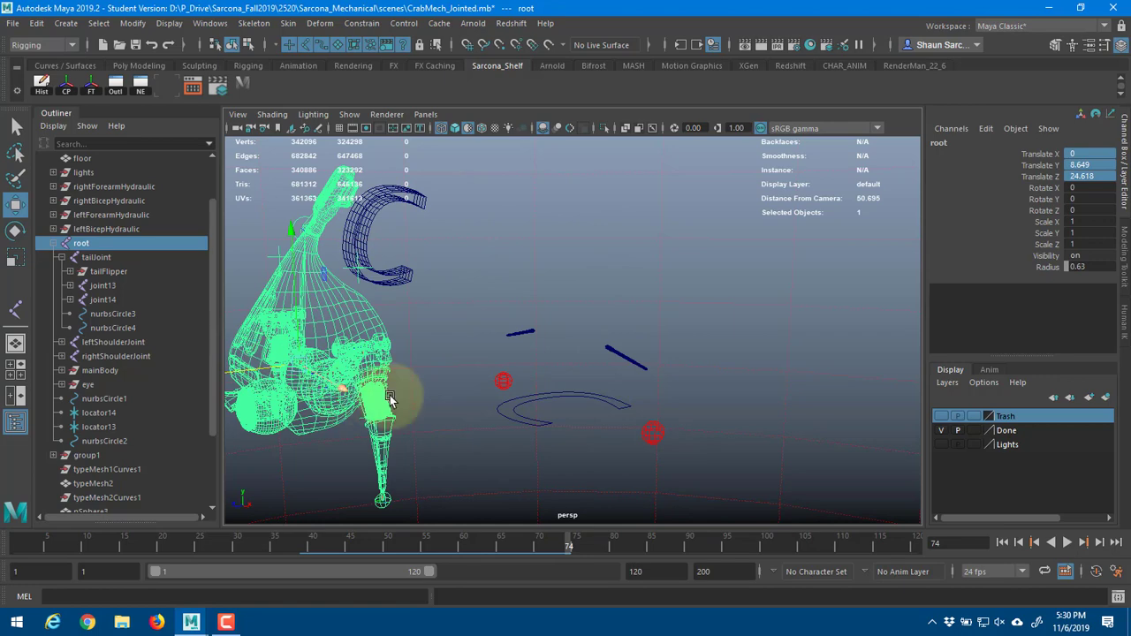
key(ctrl+z)
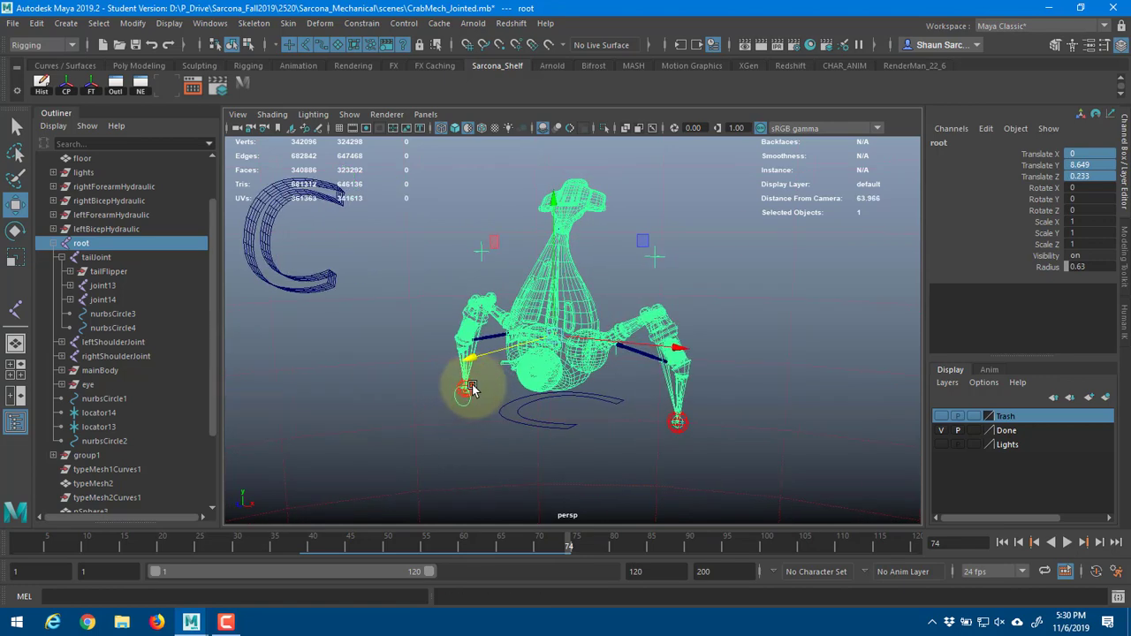
click(469, 387)
key(ctrl+z)
drag(475, 356, 531, 381)
key(ctrl+z)
key(ctrl+z)
- Select the C-shaped curve on the ground, polyToCurve1, and freeze its transformations
alt+right_drag(530, 380, 567, 391)
alt+middle_drag(568, 390, 523, 313)
alt+right_drag(619, 334, 640, 335)
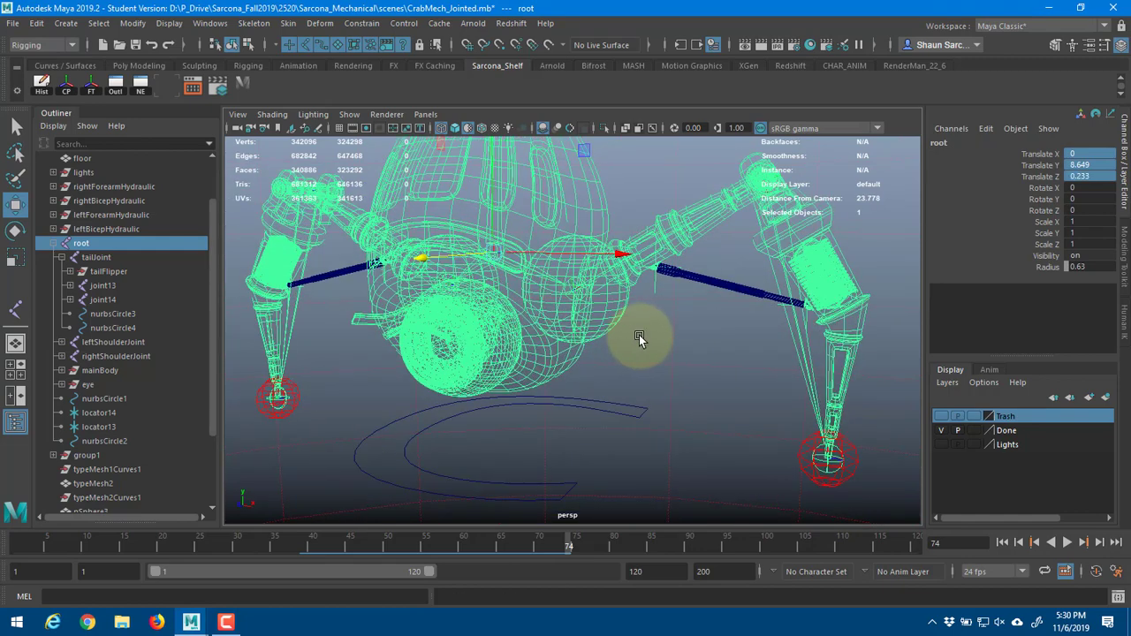
alt+drag(639, 335, 584, 249)
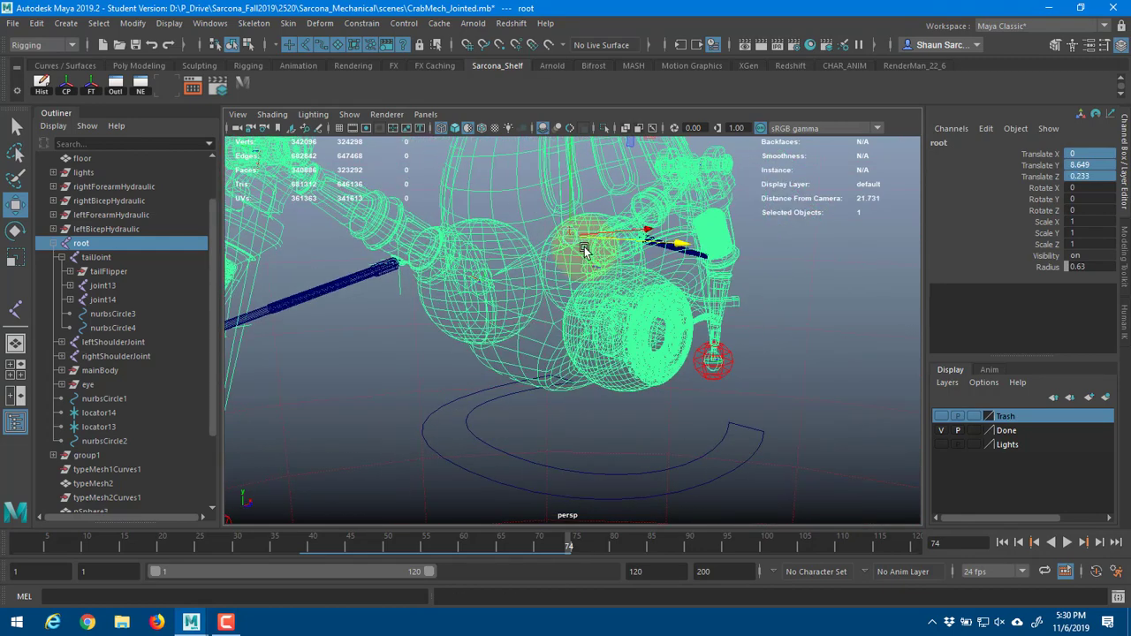
click(725, 444)
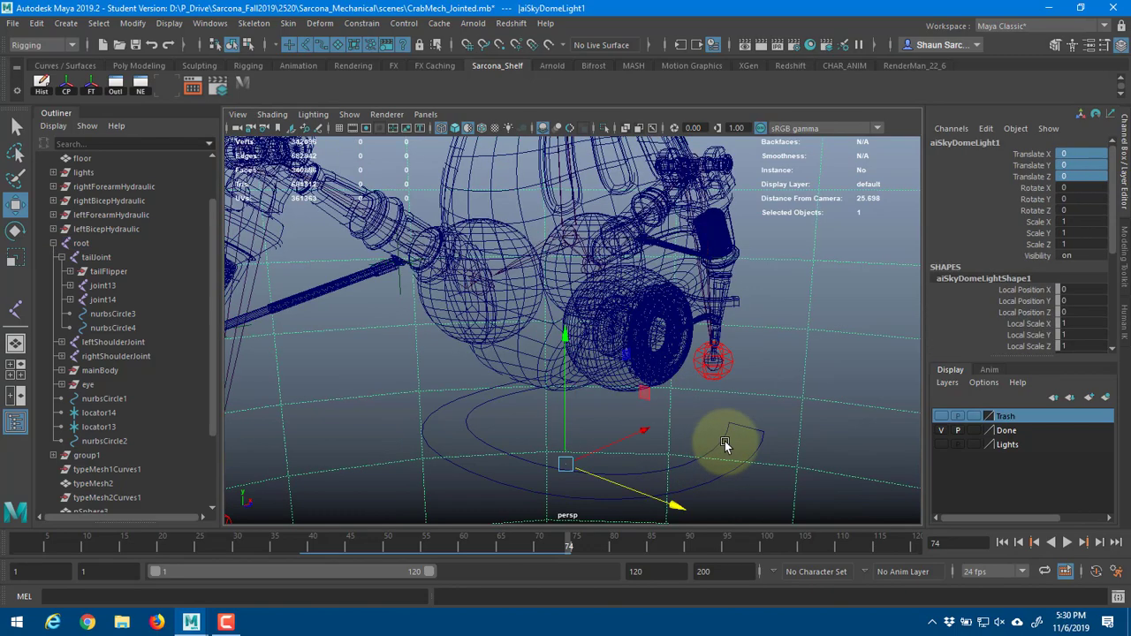
alt+drag(725, 445, 527, 399)
click(717, 448)
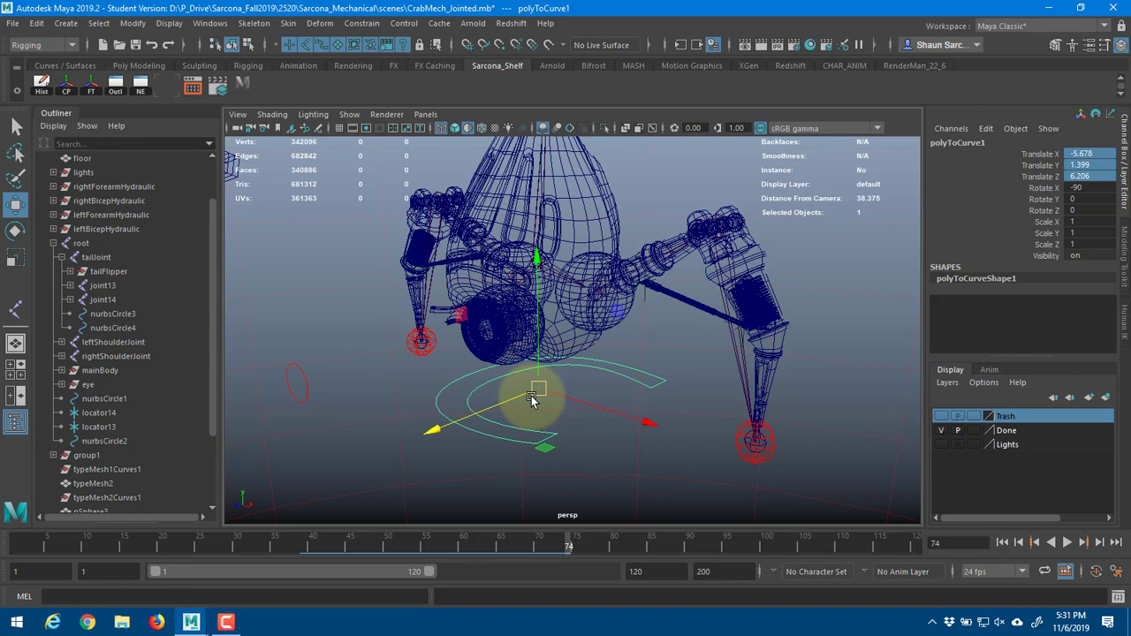
alt+drag(645, 309, 652, 309)
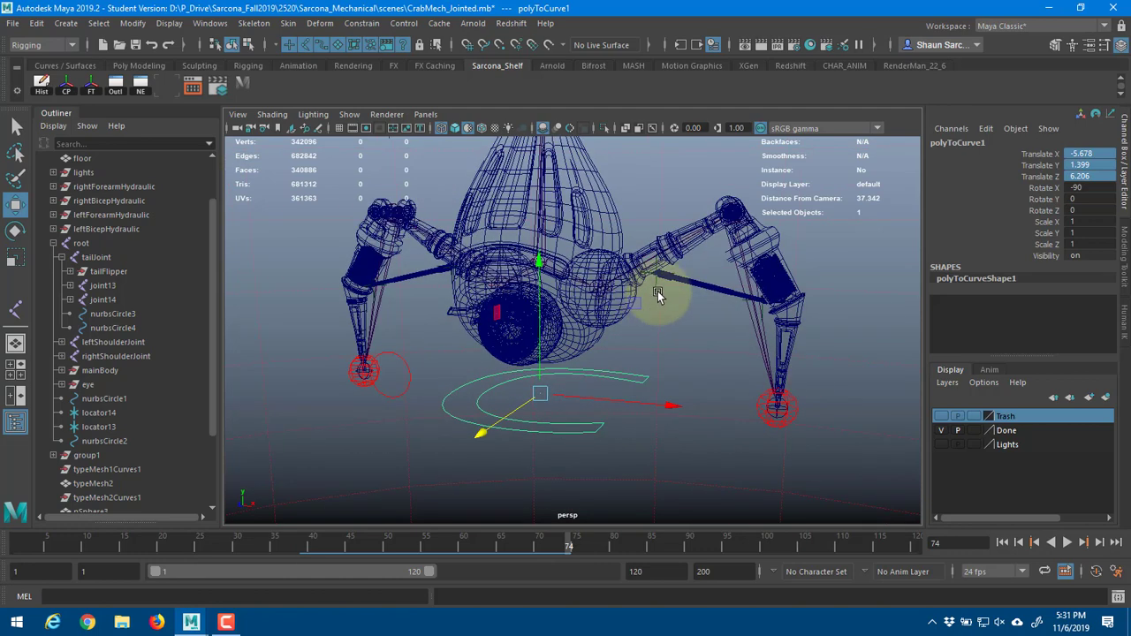
click(132, 23)
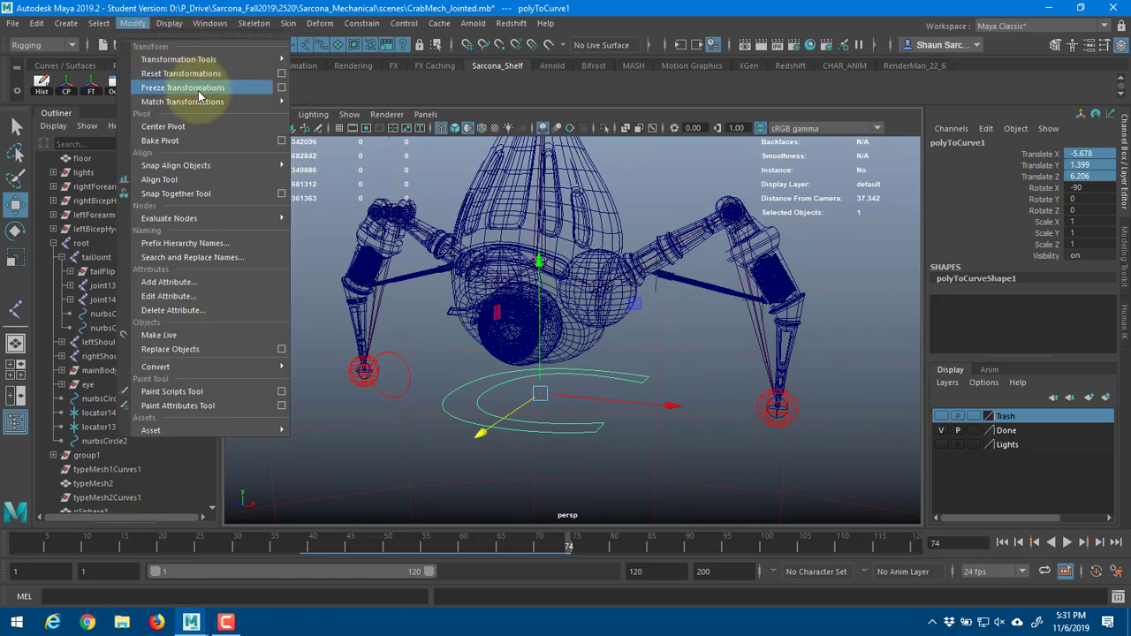
click(199, 89)
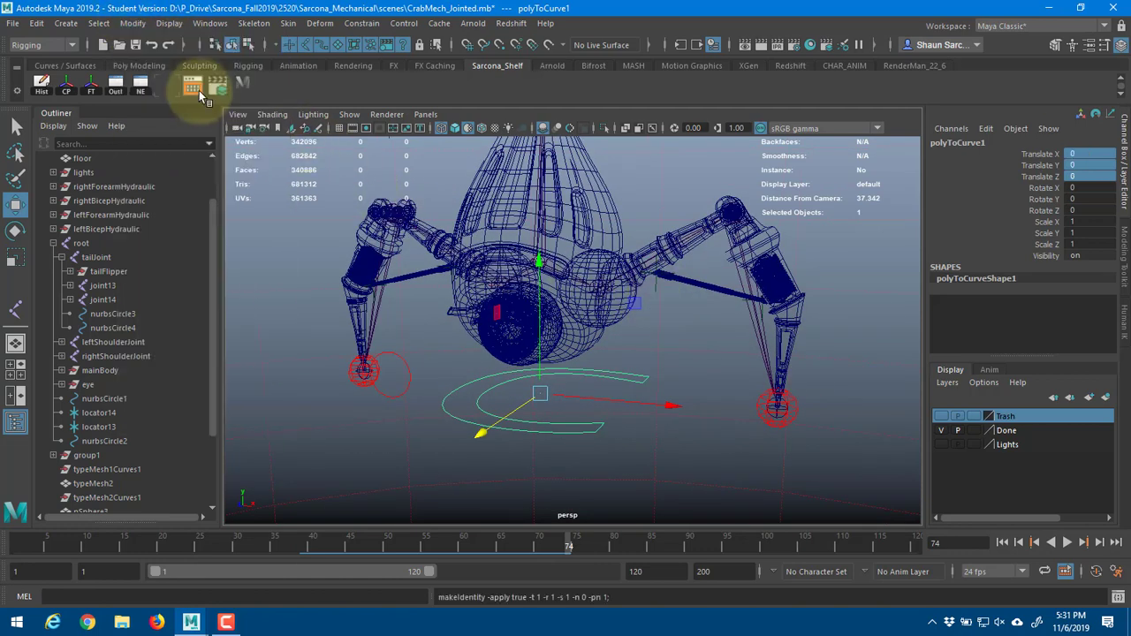
- Freeze the transformations of both red foot control spheres, pSphere3 and pSphere4
click(353, 380)
key(g)
click(797, 401)
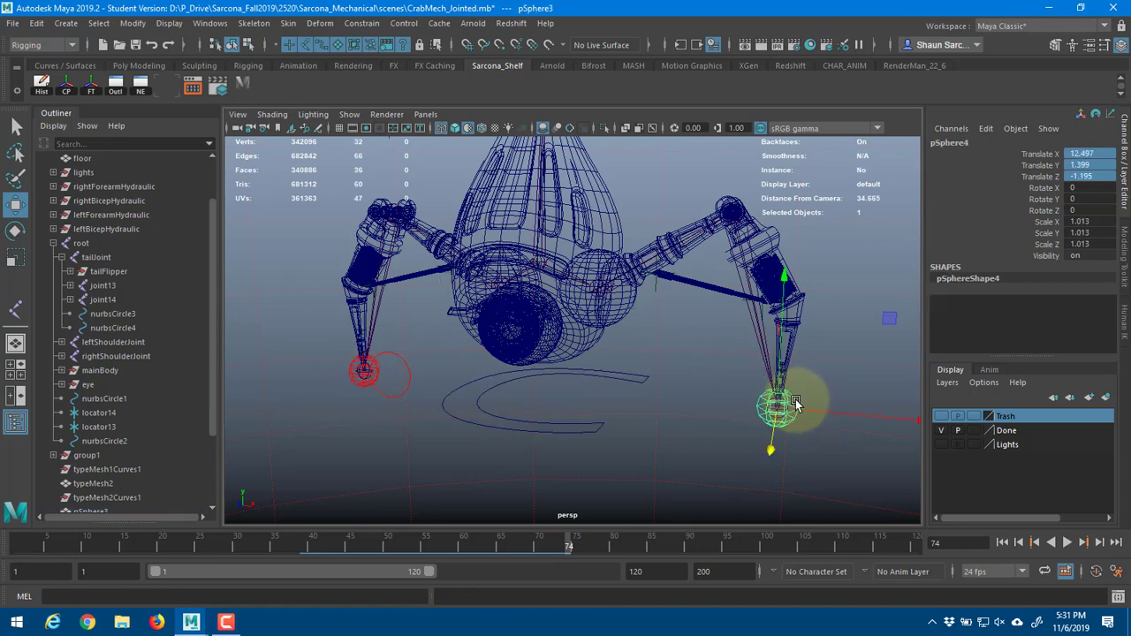
key(g)
- Select the circular eye control in front of the mech, nurbsCircle1
alt+drag(753, 265, 688, 359)
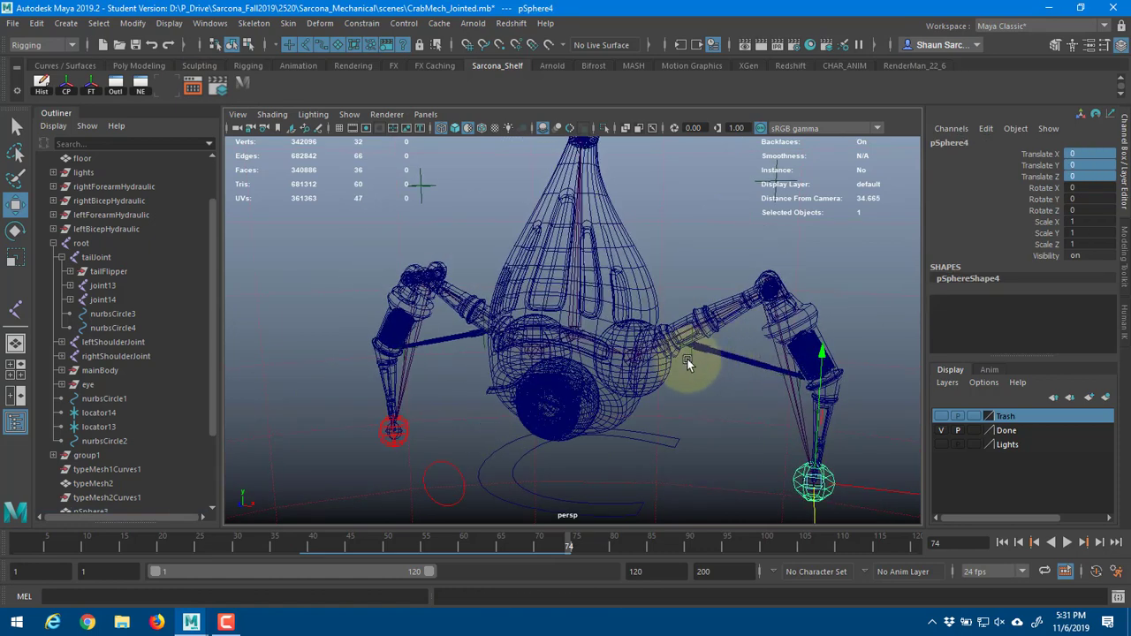
click(650, 440)
click(452, 463)
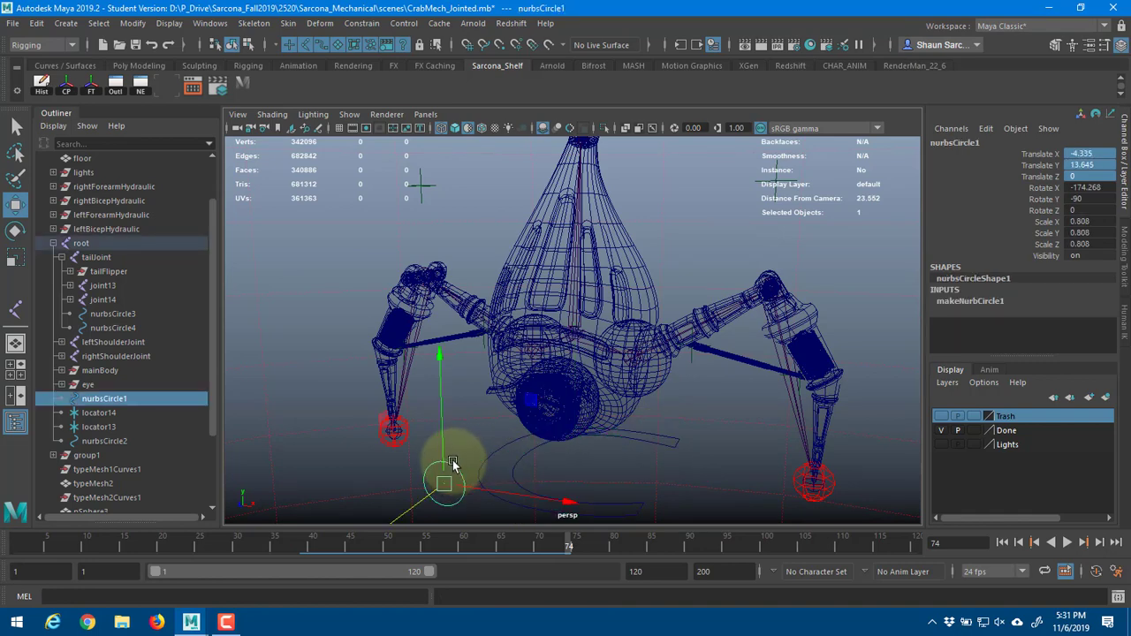
- Freeze the transformations of nurbsCircle1 in front of the eye and check the transforms of locator14 and locator13
key(g)
alt+drag(480, 343, 447, 281)
click(436, 266)
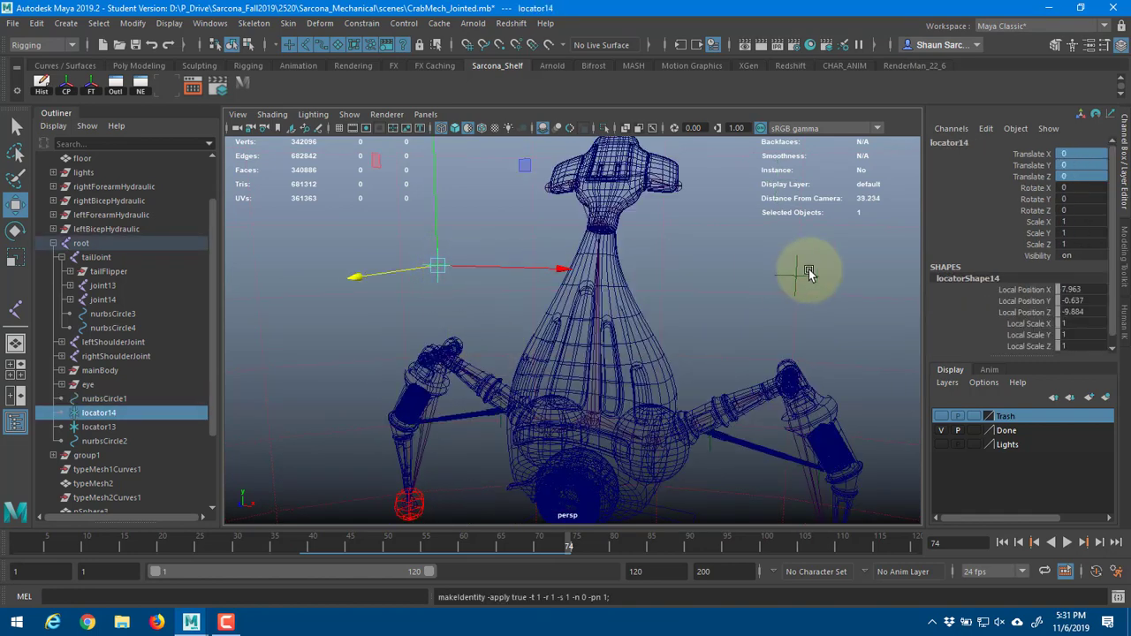
click(796, 273)
alt+drag(770, 265, 778, 350)
scroll(571, 348, up, 4)
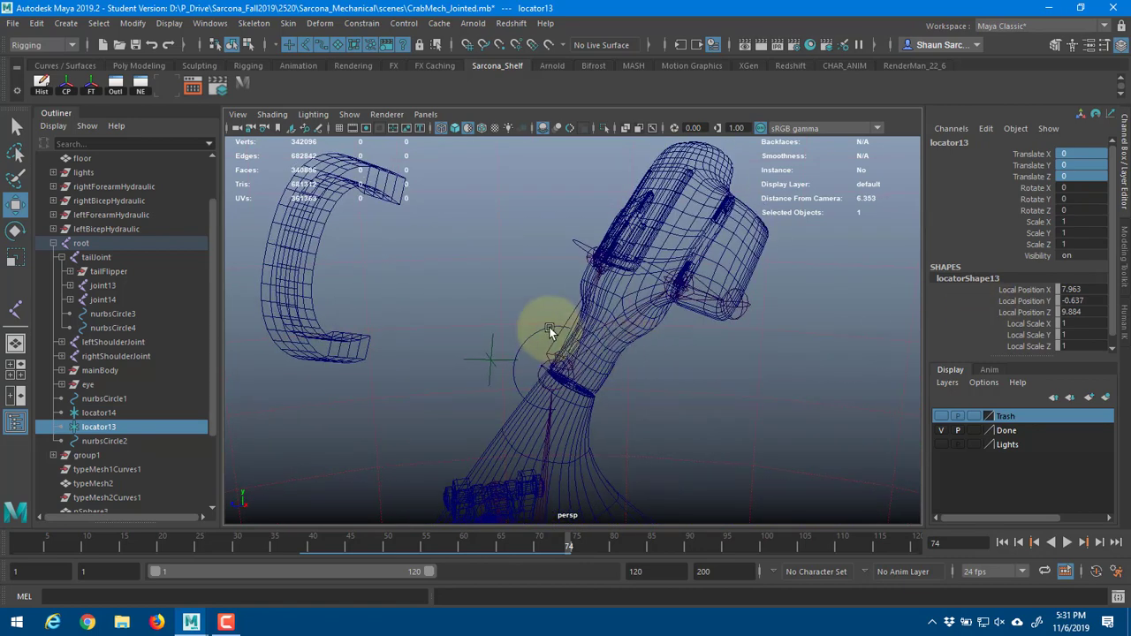
- Check nurbsCircle2 at the tail base and freeze the transformations of the tail flipper curves nurbsCircle3 and nurbsCircle4
click(549, 331)
alt+drag(699, 313, 733, 265)
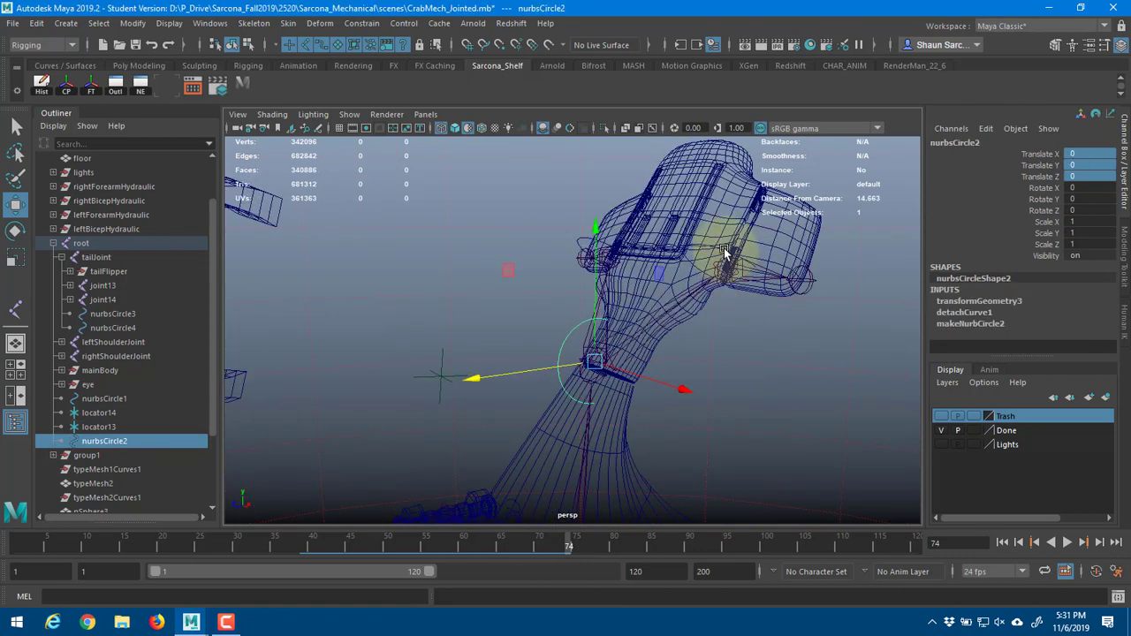
click(725, 252)
key(g)
click(583, 239)
key(g)
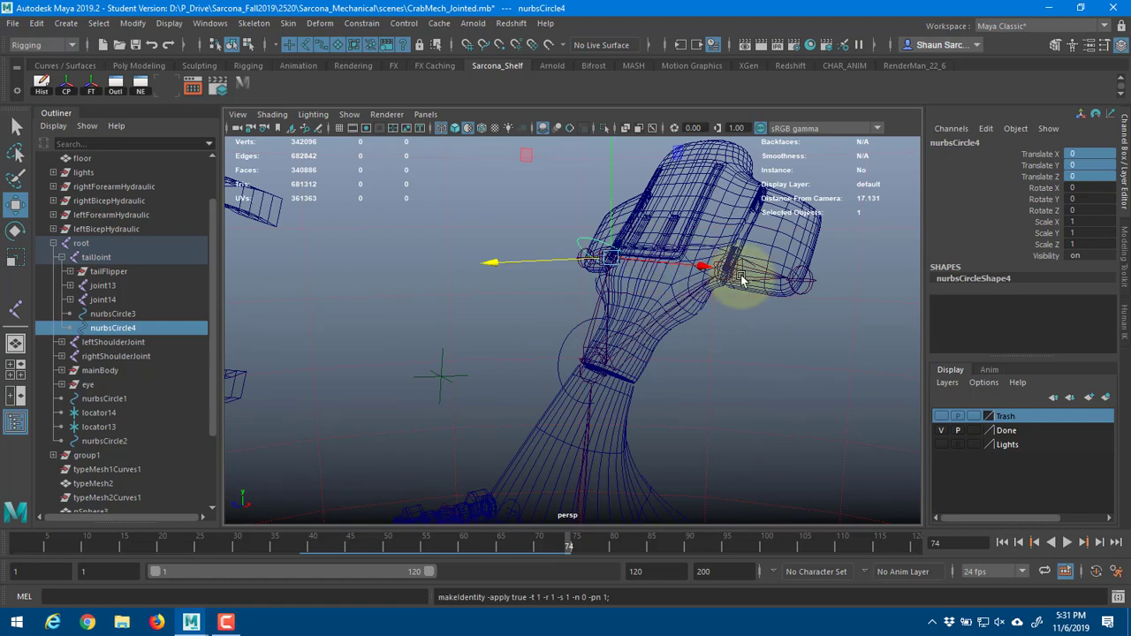
alt+drag(741, 281, 597, 205)
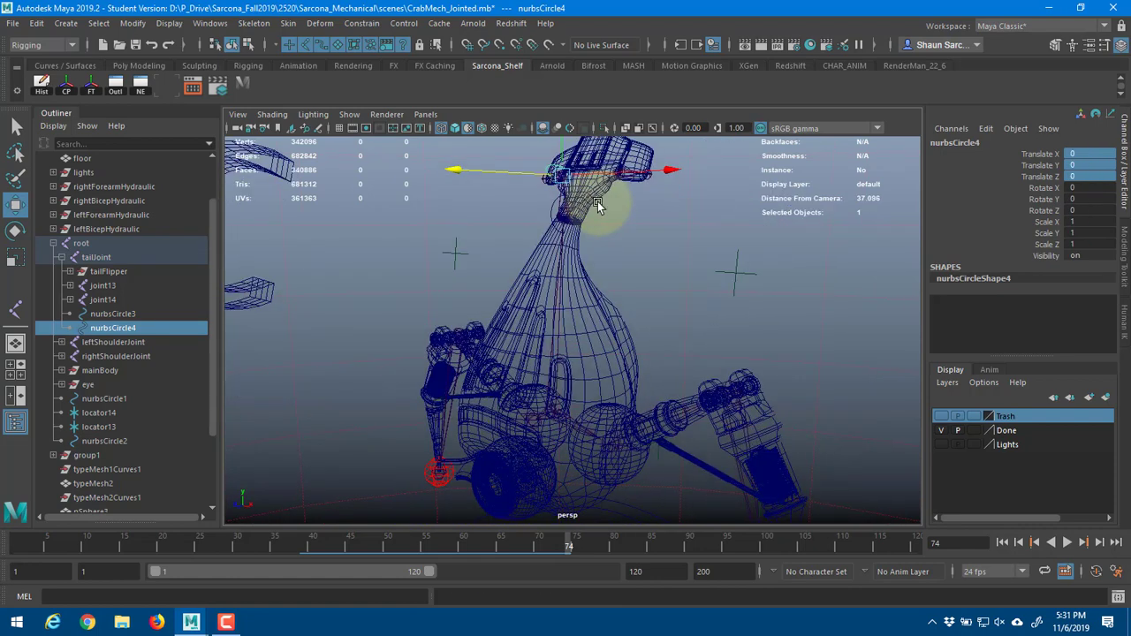
- Unparent nurbsCircle2 from the root joint and freeze its transformations
click(542, 416)
key(Up)
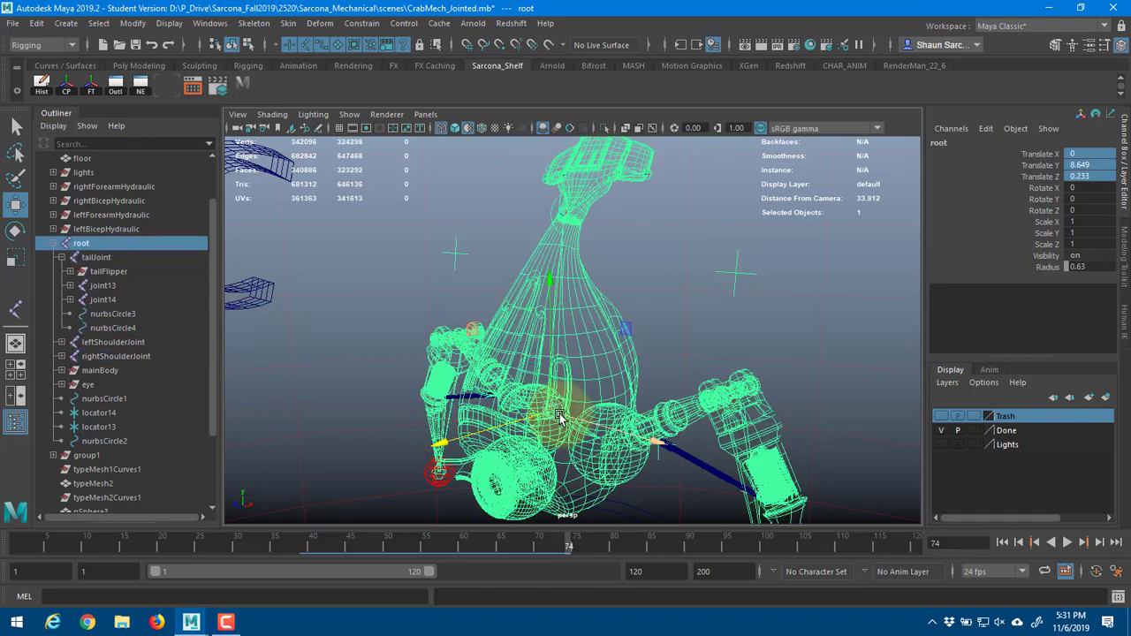
click(554, 205)
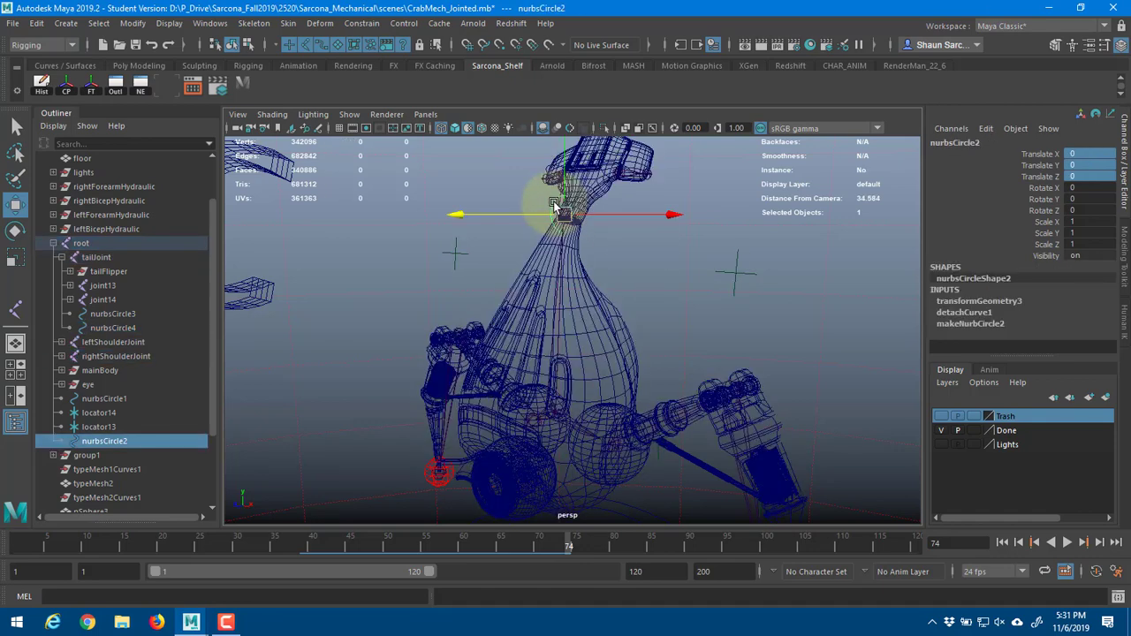
key(shift+p)
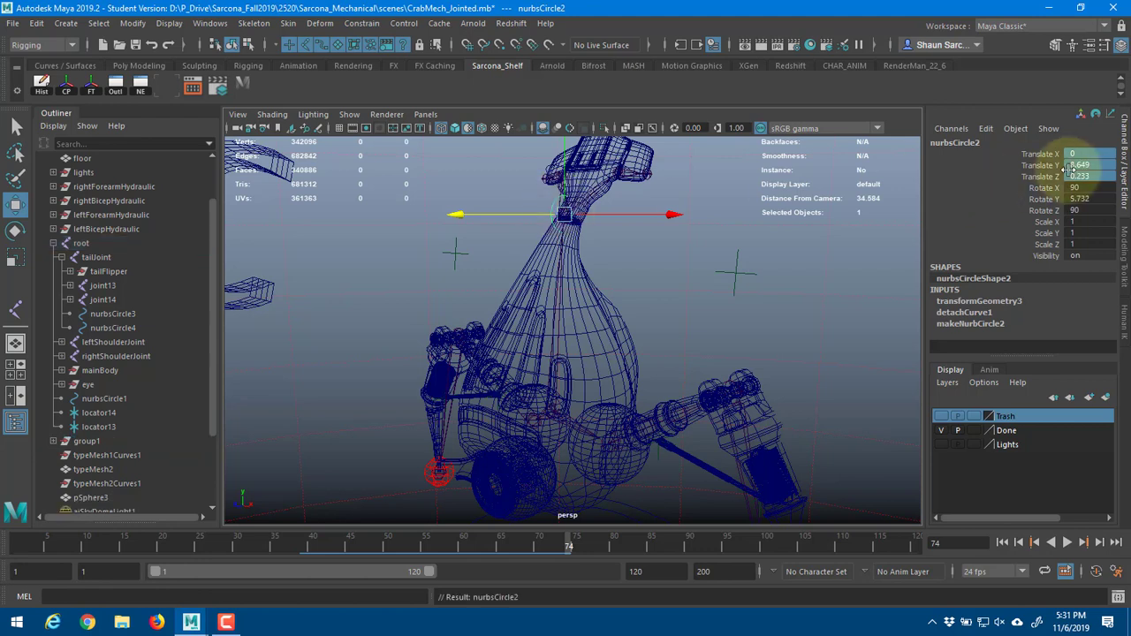
click(98, 86)
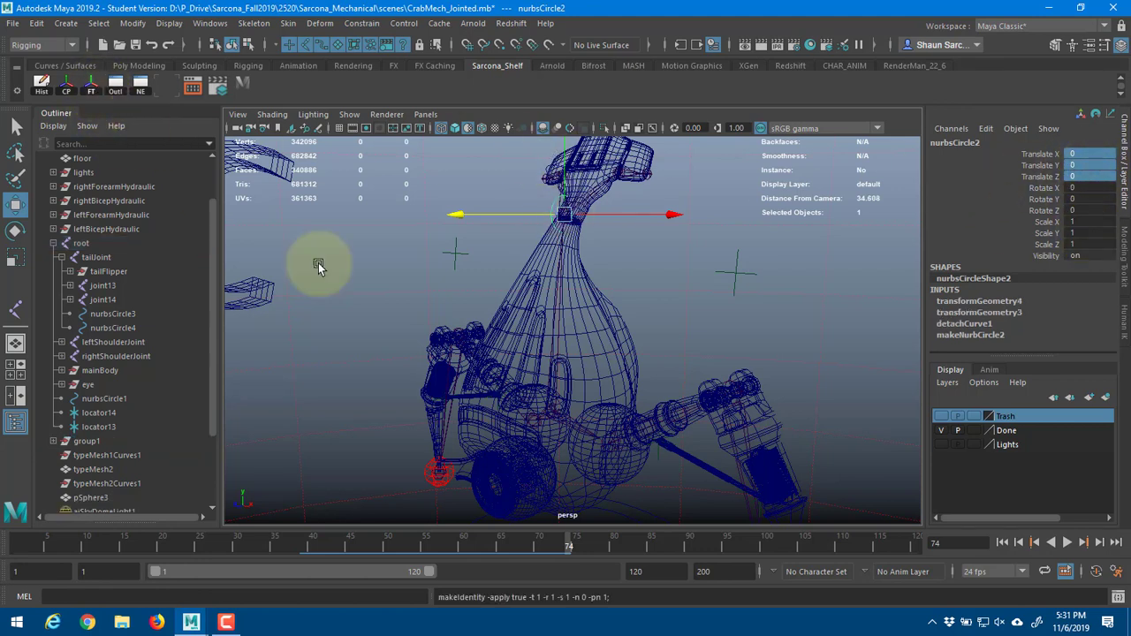
- Parent nurbsCircle2 back under the root joint and clear its transformations and construction history
shift+click(538, 420)
key(ctrl+z)
shift+click(554, 411)
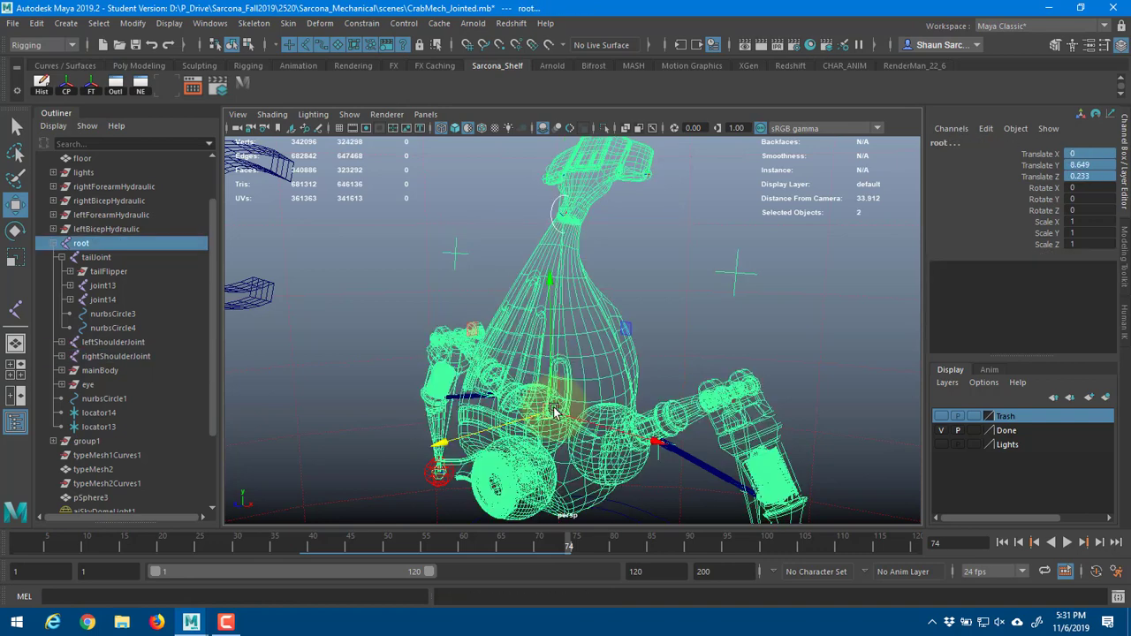
key(p)
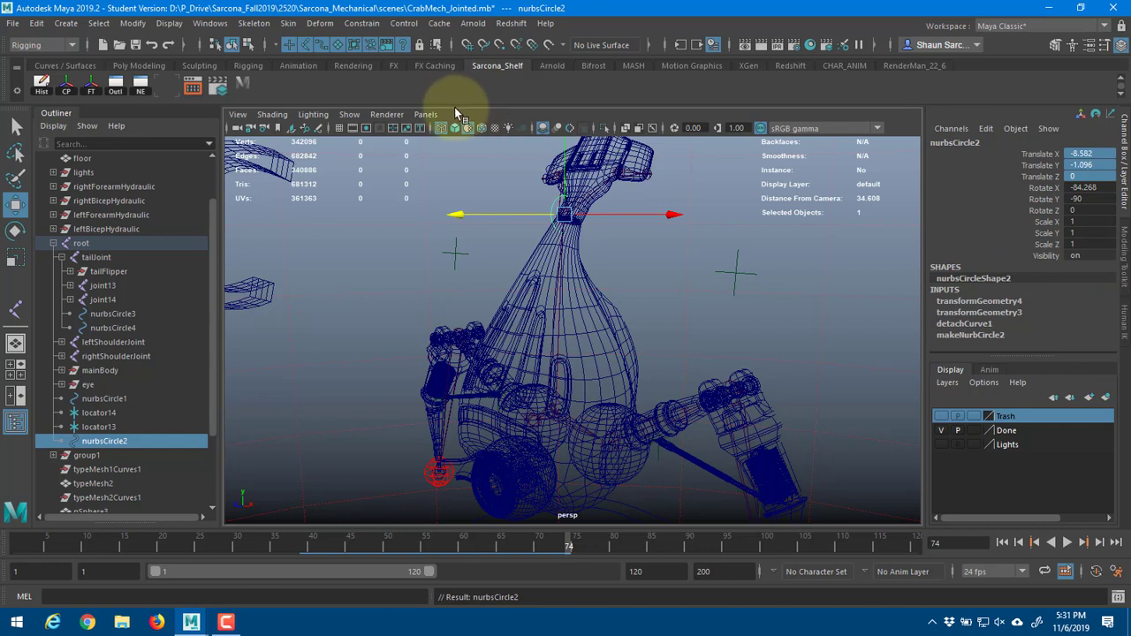
click(91, 91)
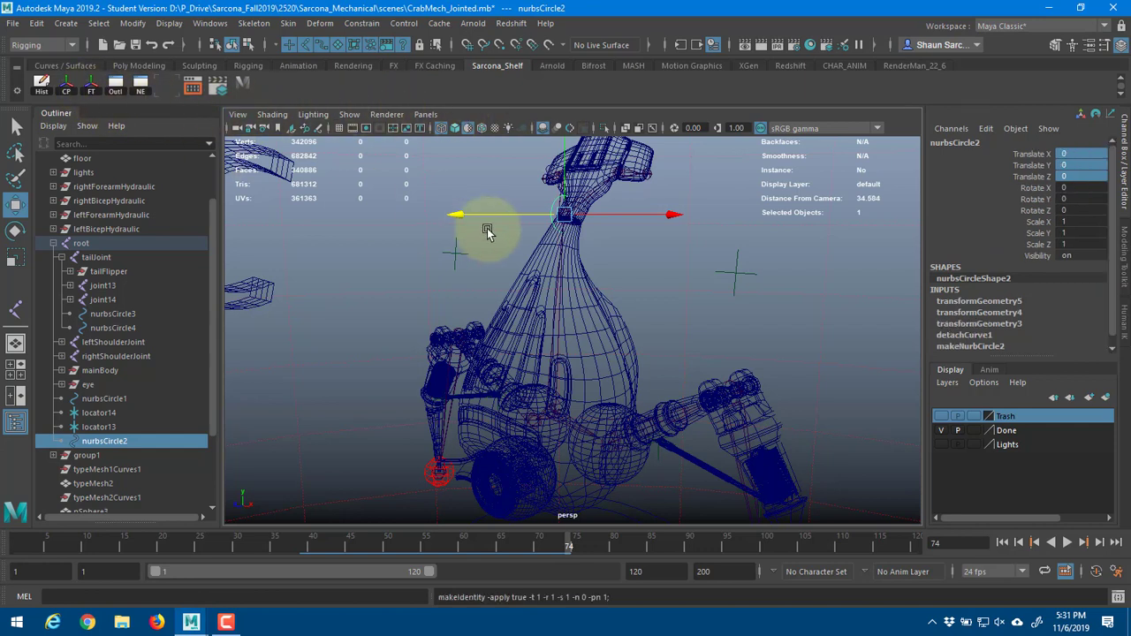
click(40, 85)
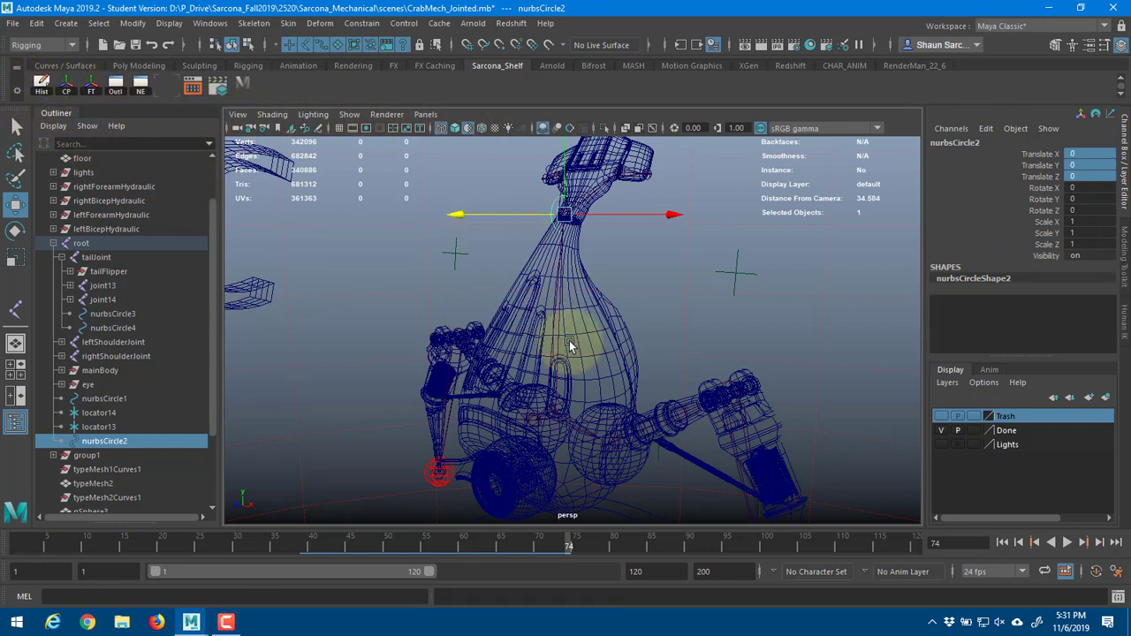
- Parent the root joint under the C-shaped curve polyToCurve1 on the floor
alt+drag(508, 365, 603, 313)
click(643, 418)
click(595, 315)
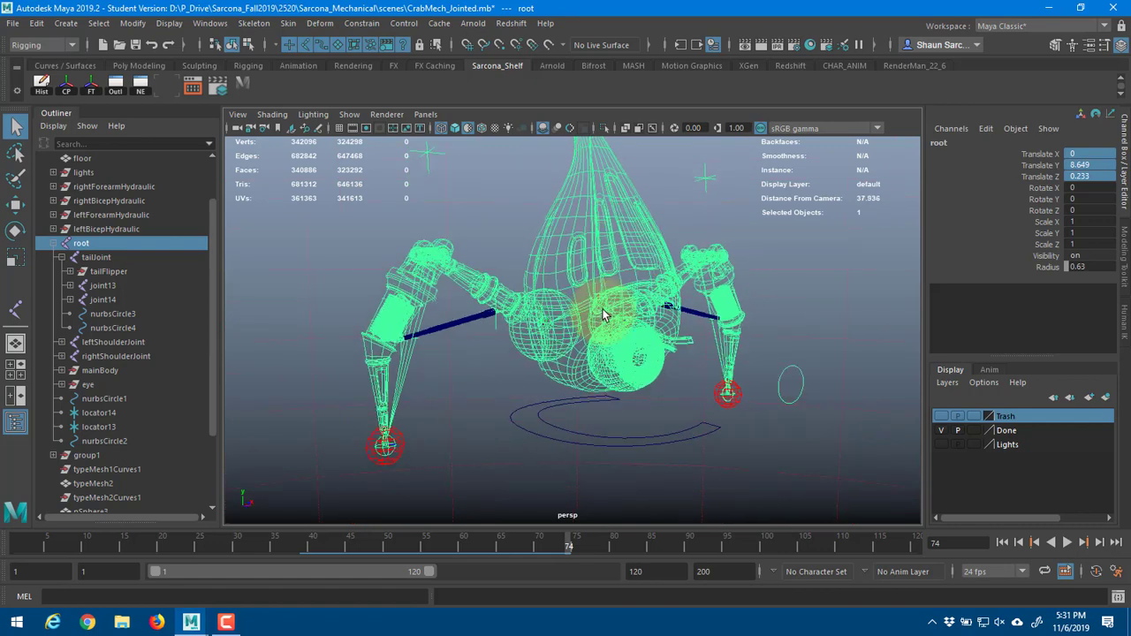
shift+click(607, 438)
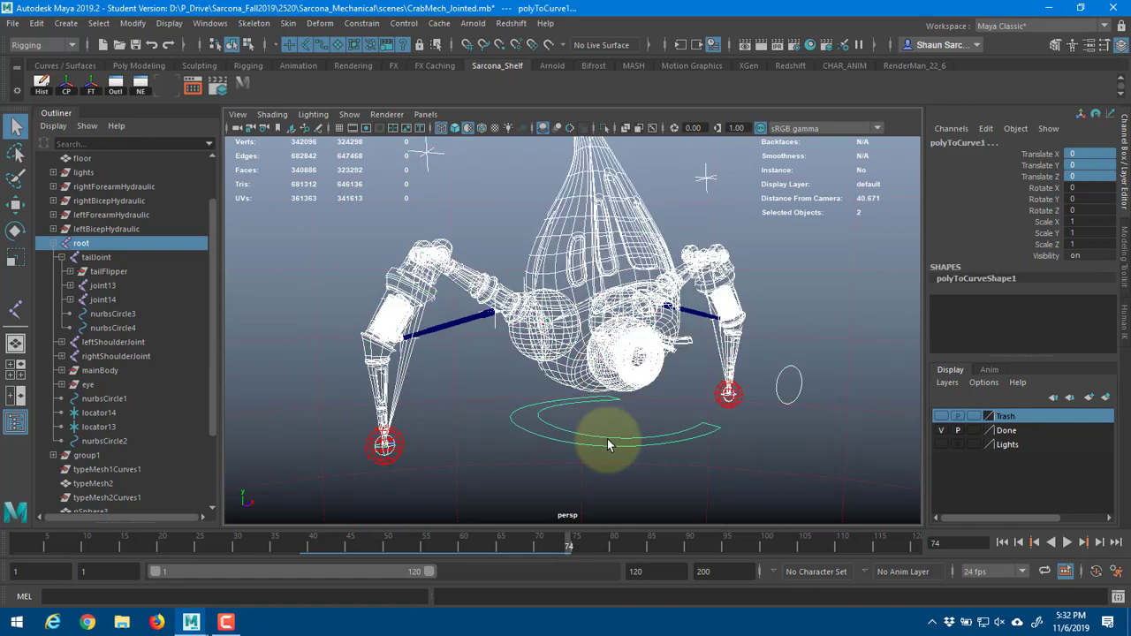
key(p)
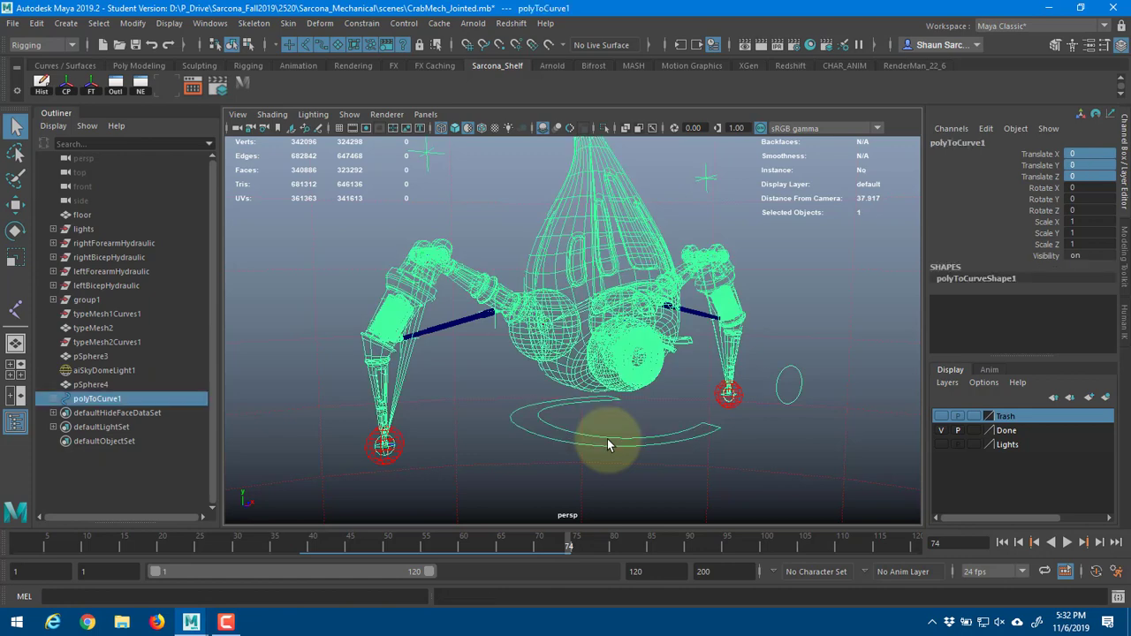
- Inspect the hand control and the tail control curves, including nurbsCircle3 and nurbsCircle4, from several angles
alt+drag(689, 394, 715, 348)
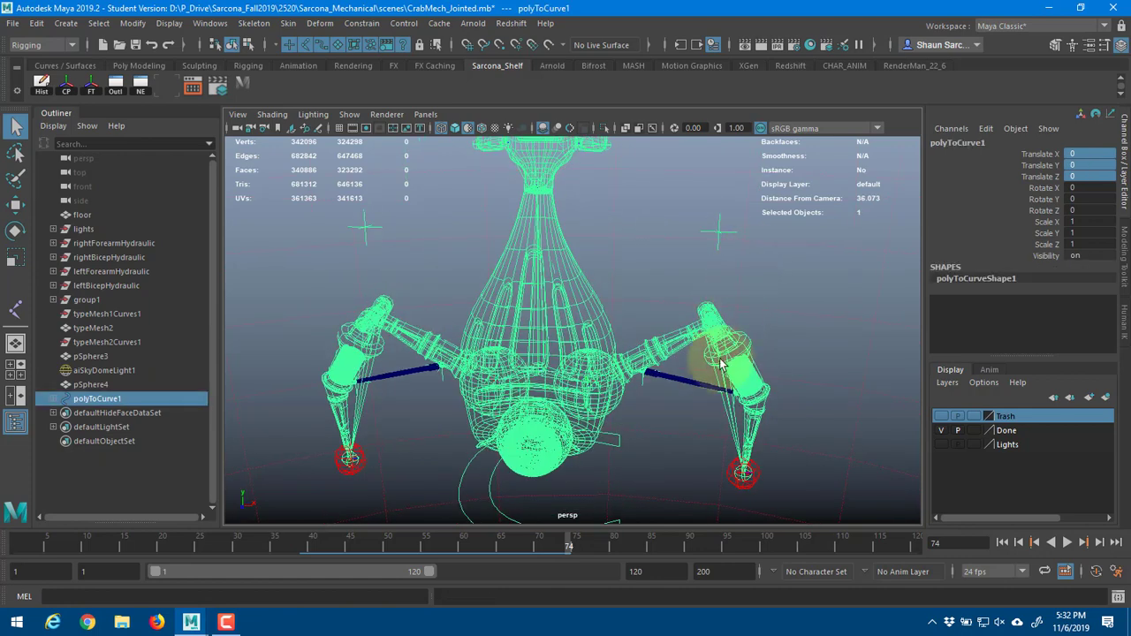
click(754, 483)
alt+drag(571, 177, 485, 226)
click(649, 258)
alt+drag(581, 239, 616, 252)
click(617, 251)
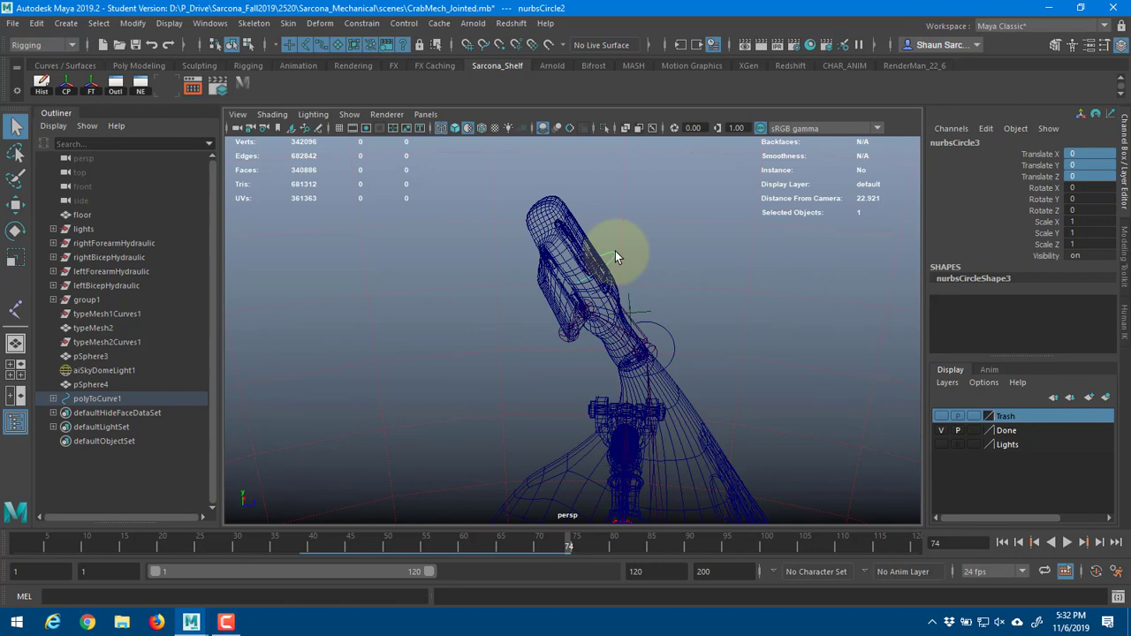
click(610, 305)
click(636, 298)
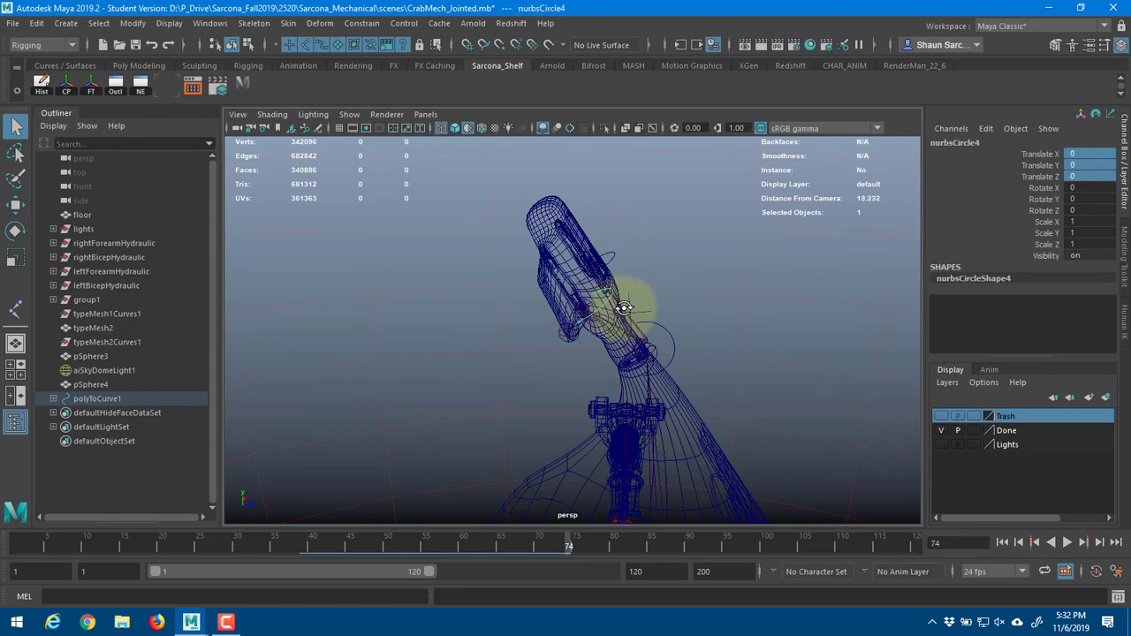
alt+drag(636, 298, 607, 322)
alt+right_drag(608, 322, 389, 301)
alt+middle_drag(613, 367, 597, 273)
alt+drag(597, 273, 541, 281)
alt+right_drag(541, 281, 628, 291)
- Switch the viewport to shaded display and rename the C-shaped floor curve polyToCurve1 to masterController
key(6)
mouse_move(580, 302)
alt+mouse_down()
mouse_move(714, 336)
mouse_move(619, 316)
mouse_move(605, 325)
mouse_move(592, 362)
mouse_move(599, 436)
alt+mouse_up()
click(598, 436)
click(984, 145)
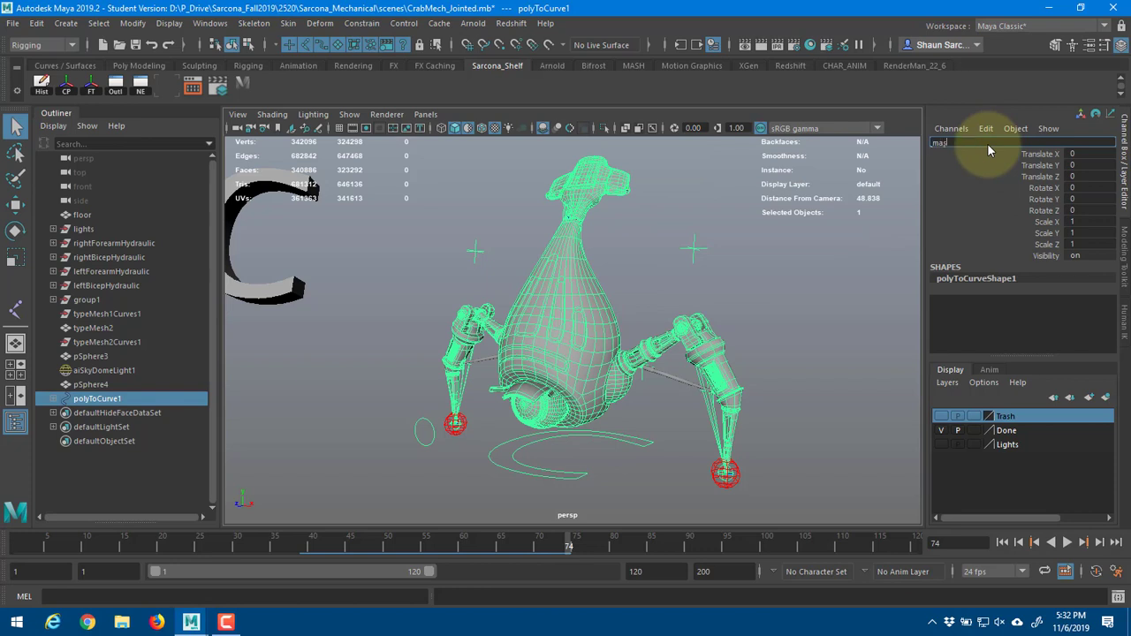
text(masterController)
key(Return)
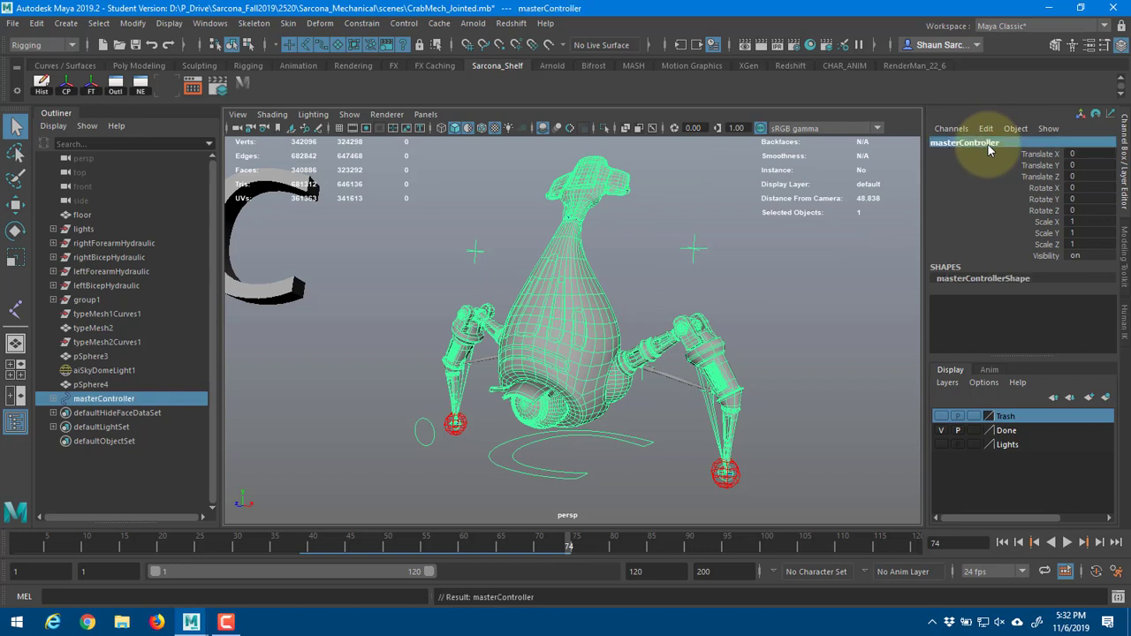
- Rename the sphere control pSphere4 at the left arm's tip to leftHand
click(882, 205)
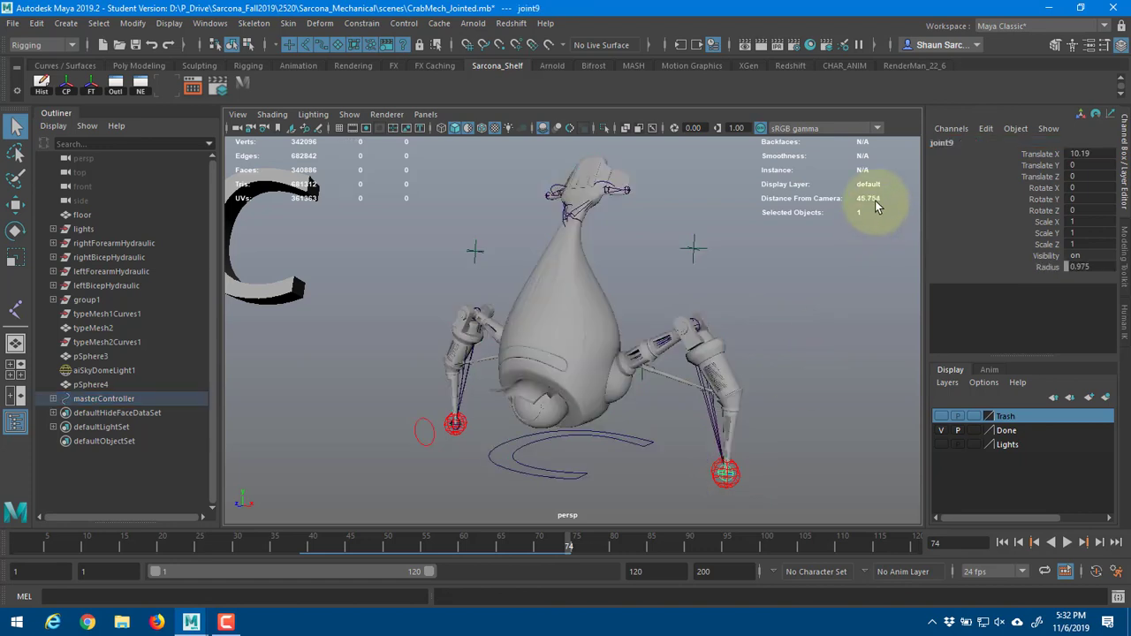
click(727, 475)
click(741, 475)
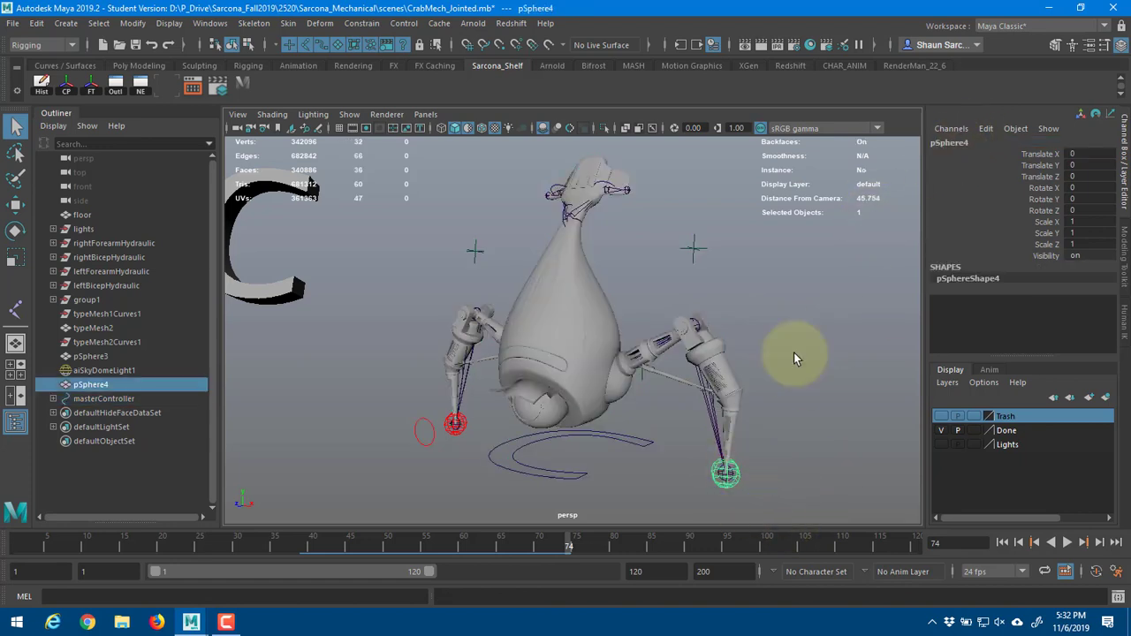
double_click(960, 142)
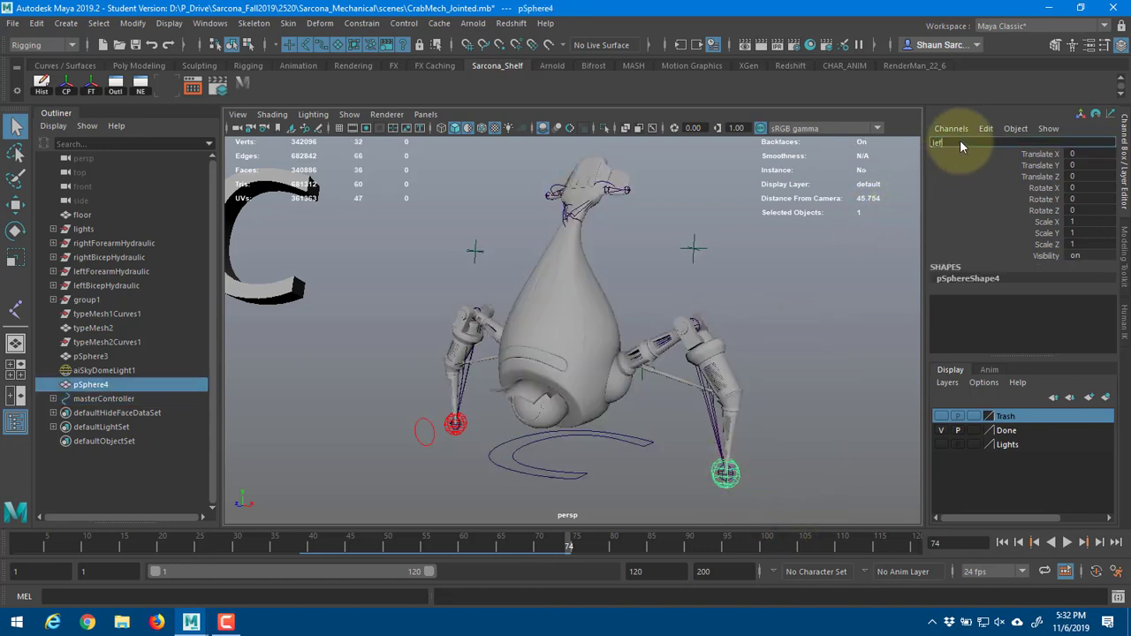
text(leftHand)
key(Return)
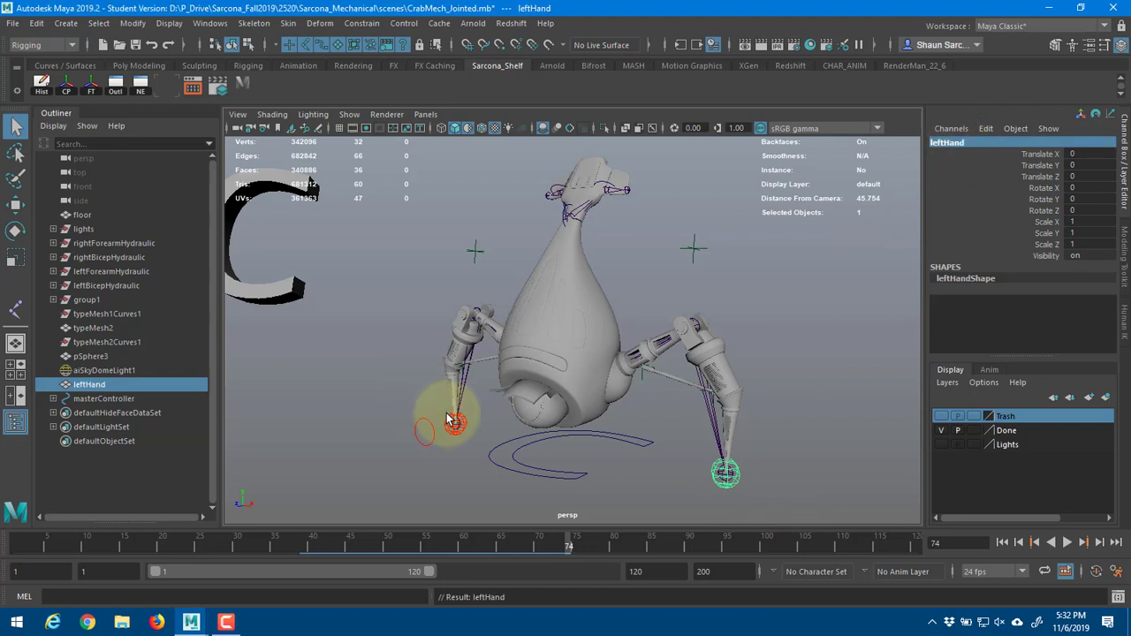
- Rename the sphere control pSphere3 at the right arm's tip to rightHand
click(468, 424)
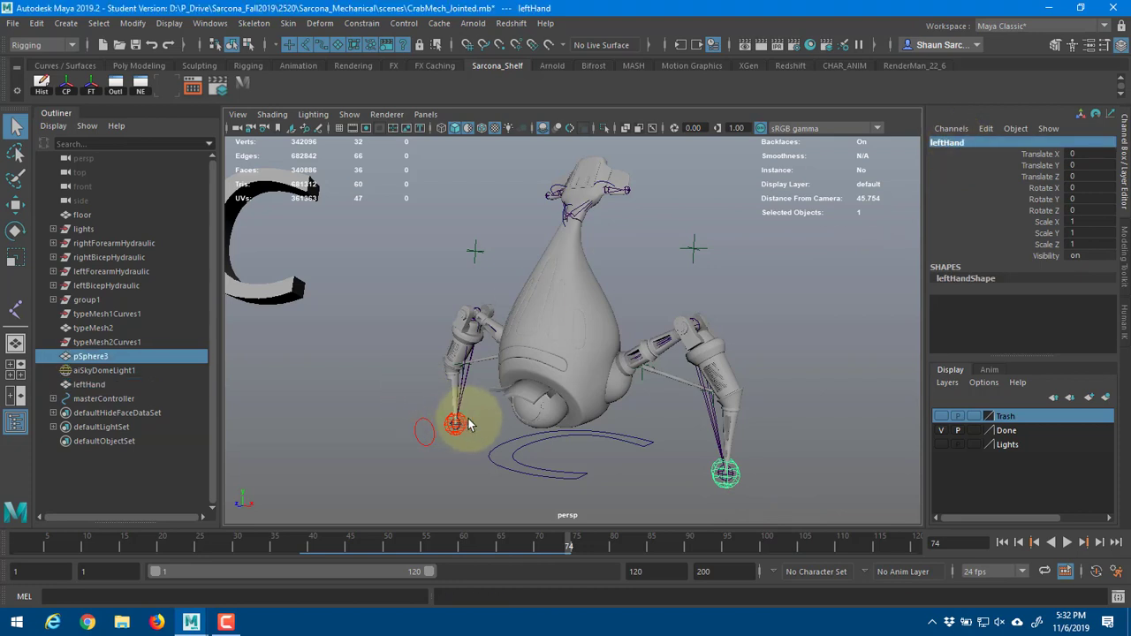
double_click(968, 142)
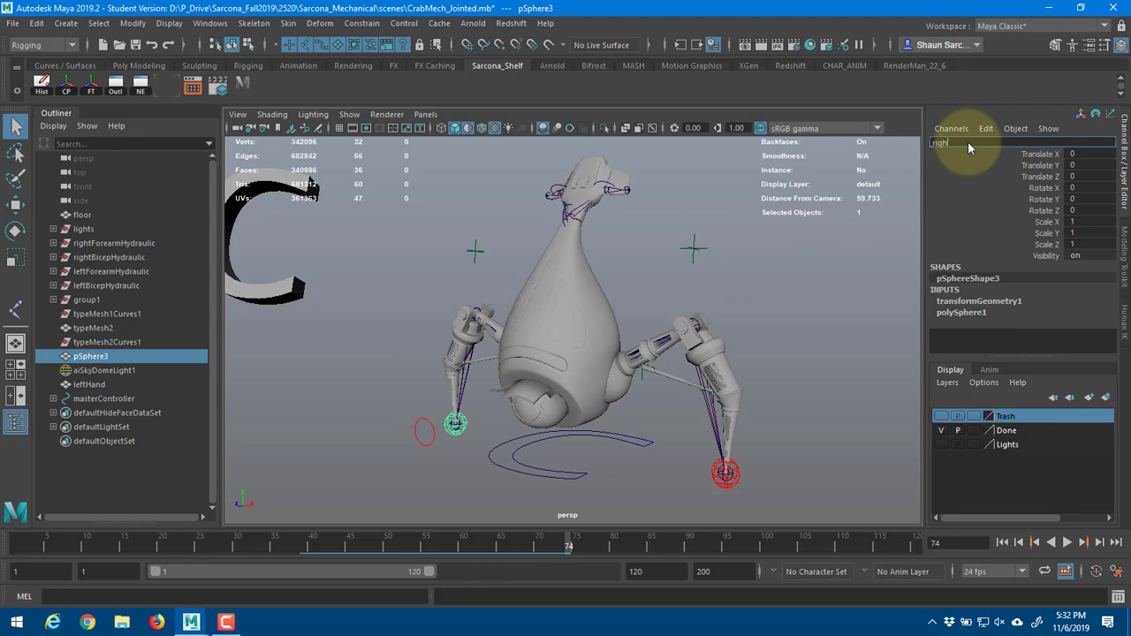
text(rightHand)
key(Return)
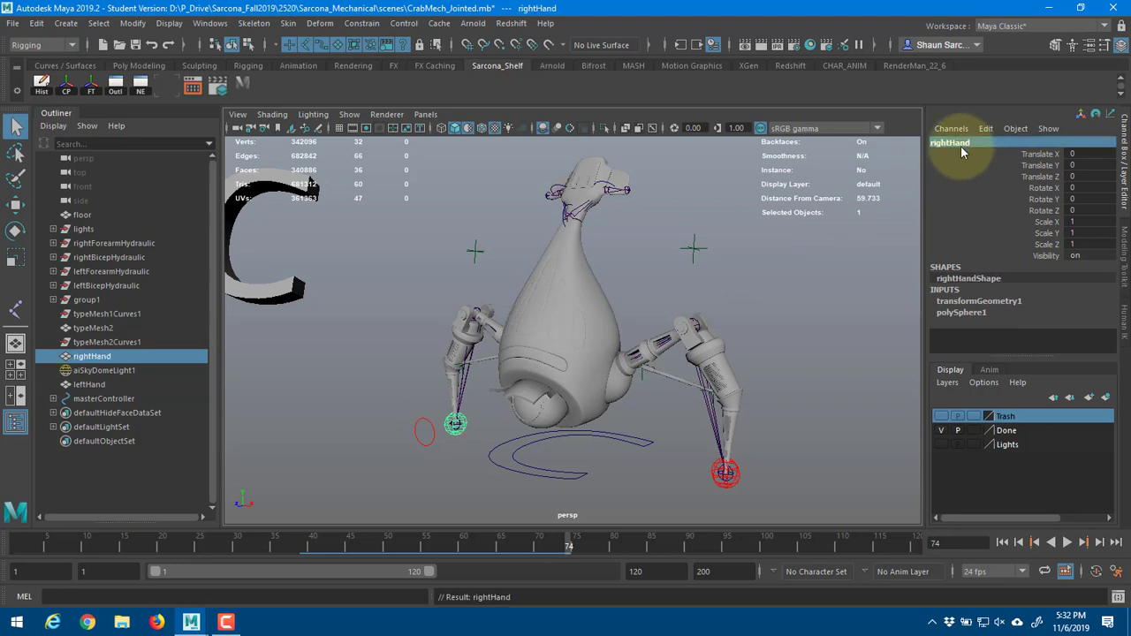
- Rename locator13 behind the left arm to leftElbow
click(695, 248)
double_click(969, 144)
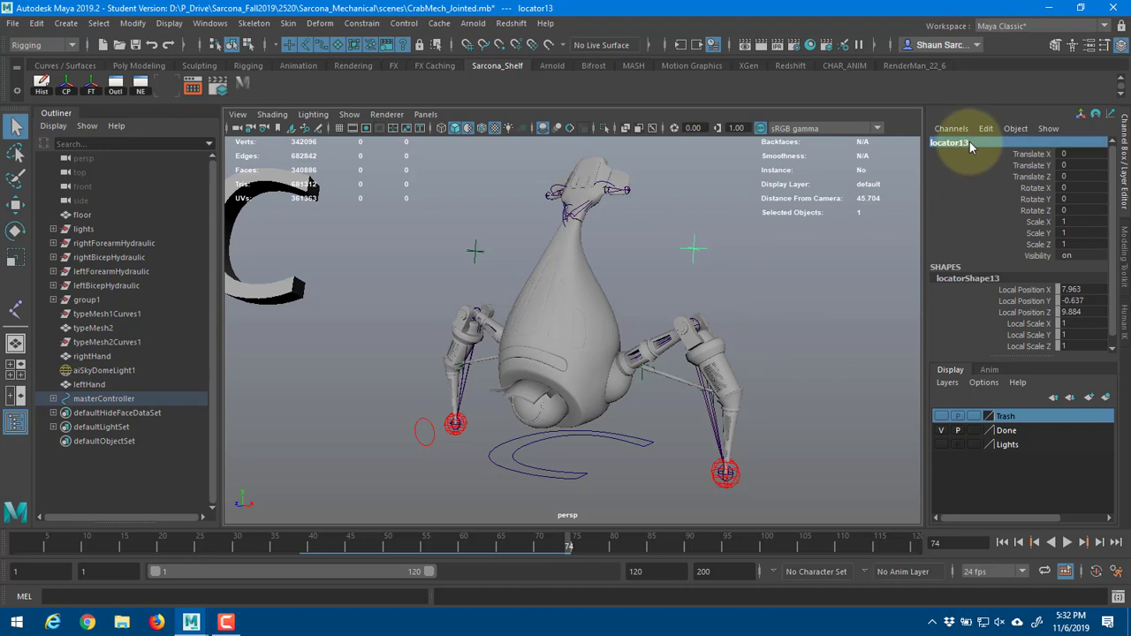
text(leftHand)
key(Return)
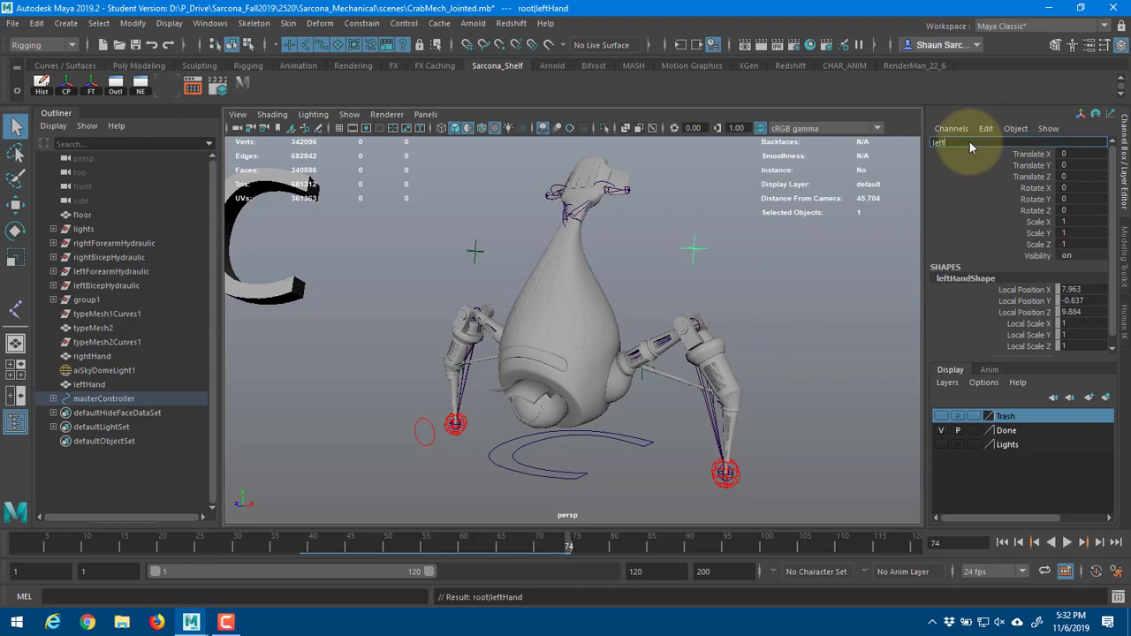
text(lbow)
key(Return)
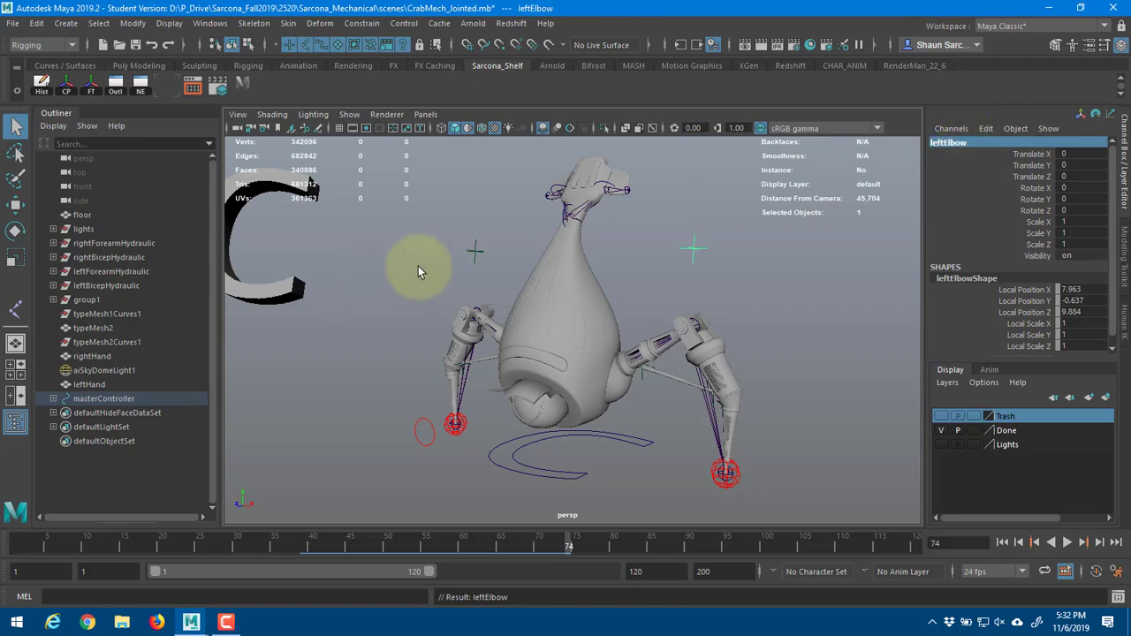
- Rename locator14 behind the right arm to rightElbow
click(474, 252)
double_click(953, 144)
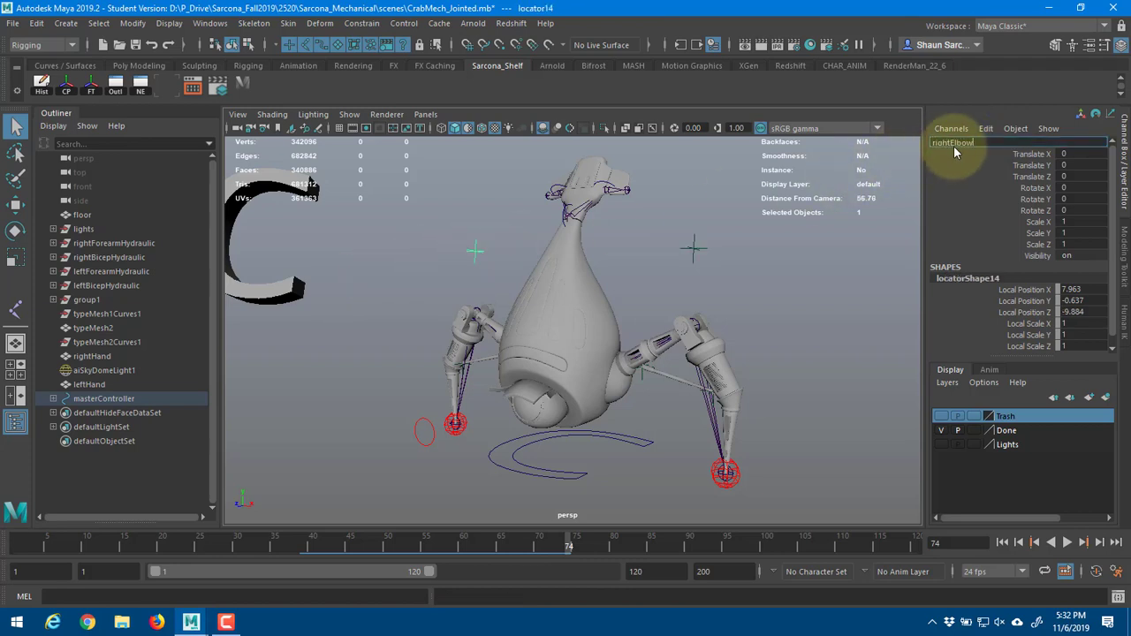
text(rightElbow)
key(Return)
- Test-move the leftElbow locator about 7.58 units along the Z axis and undo the move
alt+drag(550, 309, 478, 300)
click(591, 246)
shift+click(585, 251)
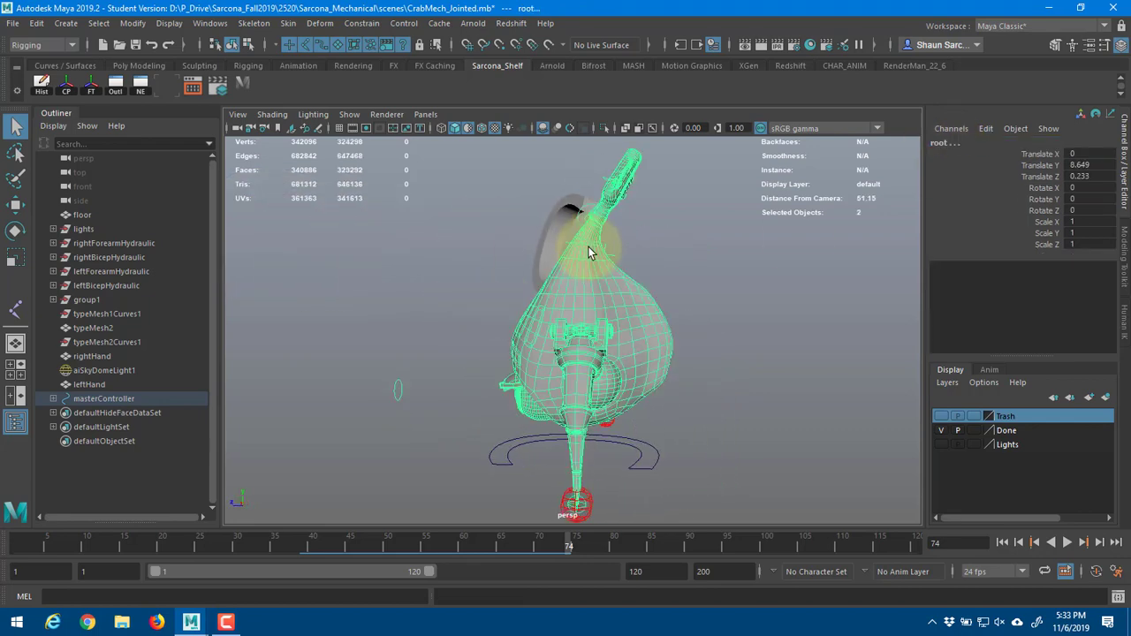
click(590, 251)
key(ctrl+z)
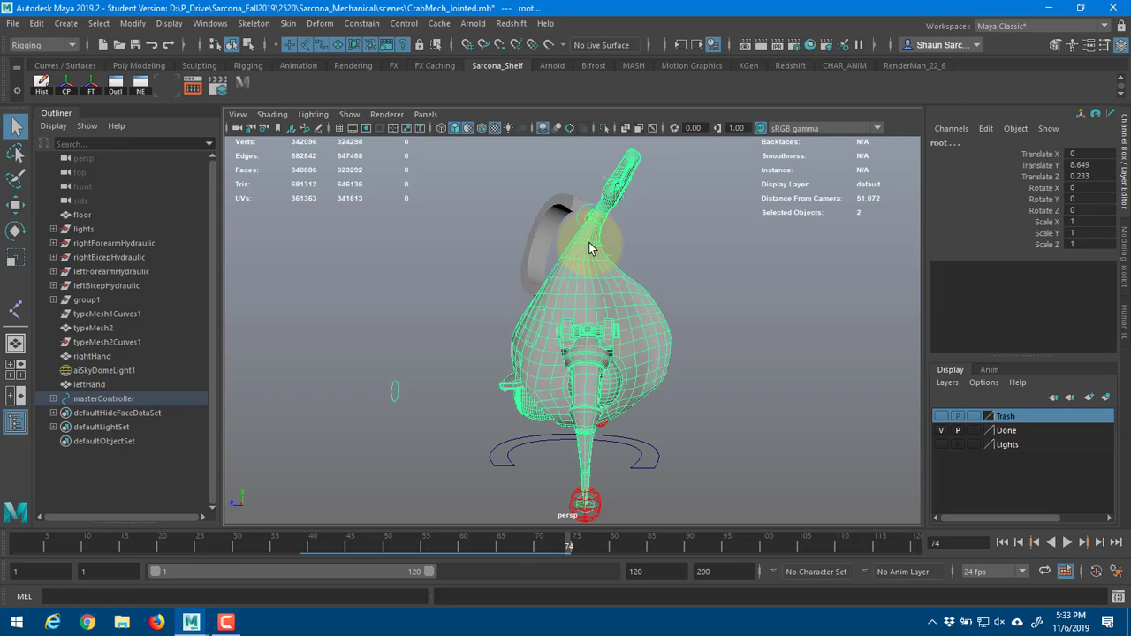
mouse_move(589, 249)
alt+mouse_down()
mouse_move(637, 251)
mouse_move(575, 246)
alt+mouse_up()
click(635, 251)
key(w)
drag(461, 247, 436, 326)
key(ctrl+z)
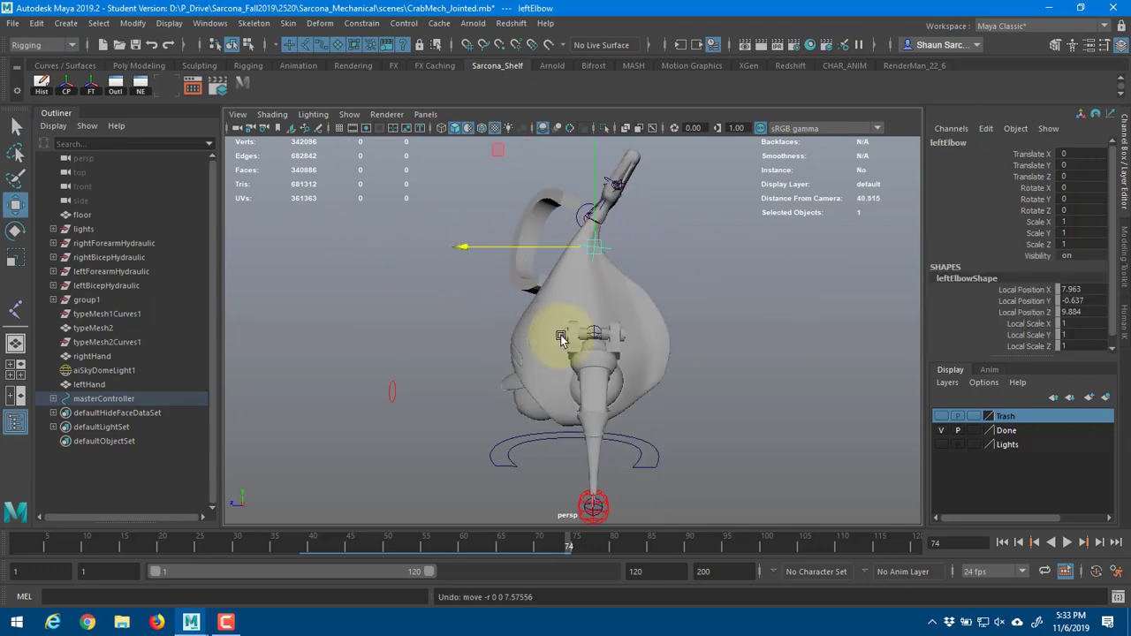
- Select the circle control curve at the base of the tail fin, nurbsCircle2
alt+drag(560, 337, 576, 273)
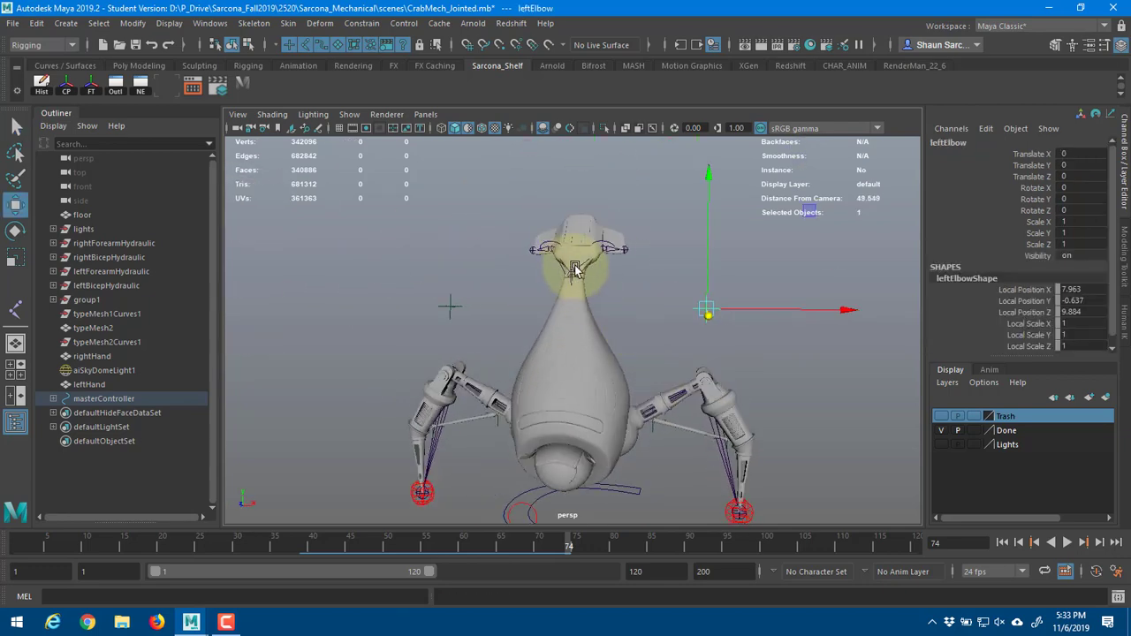
click(576, 270)
alt+middle_drag(654, 281, 656, 380)
scroll(656, 371, up, 3)
alt+drag(655, 371, 487, 395)
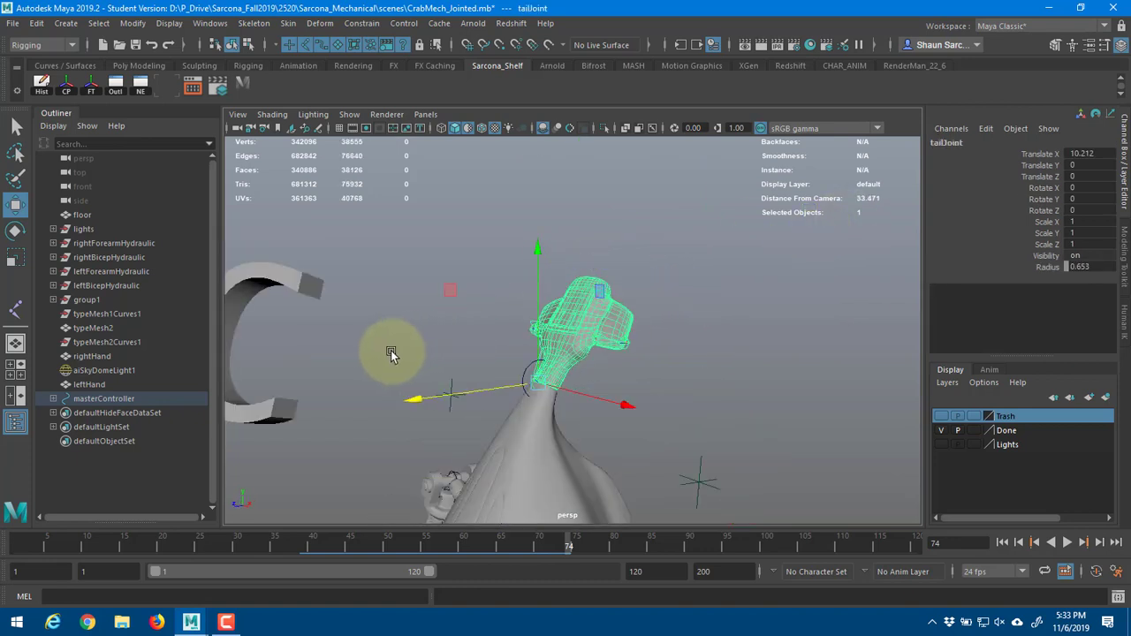
click(537, 362)
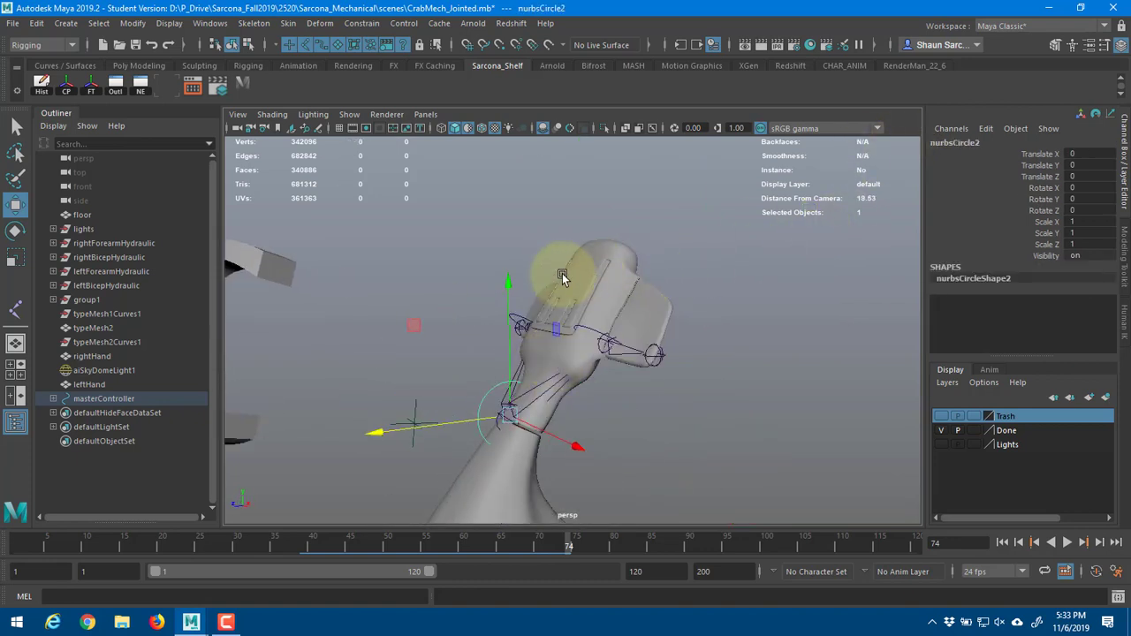
- Save the scene under the new name CrabMech_JointedControl_Demo.mb
click(13, 23)
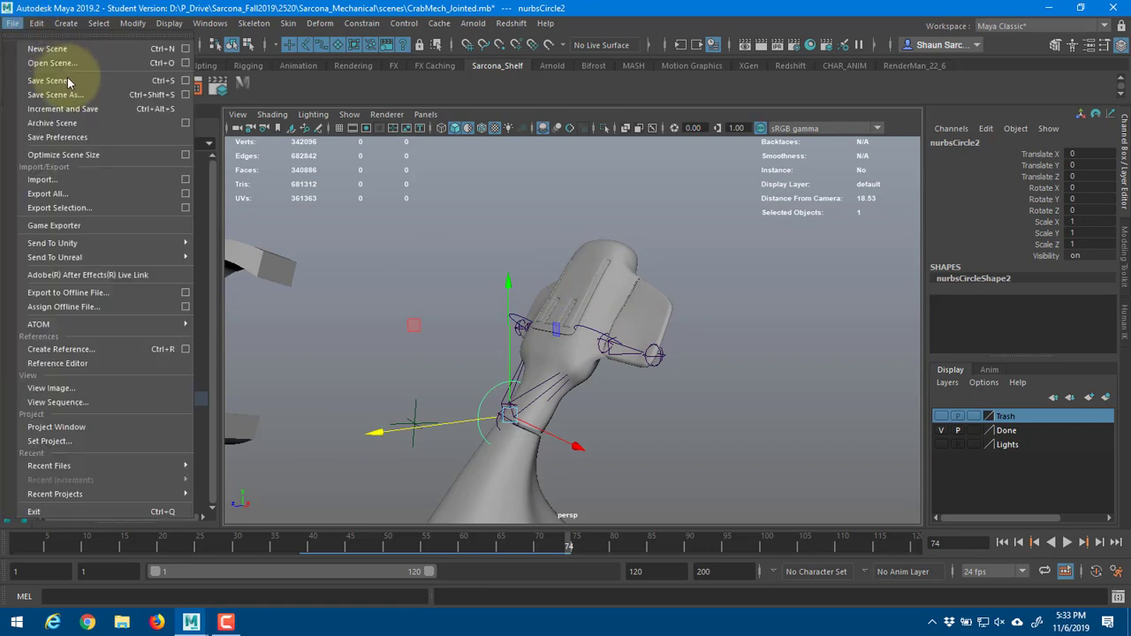
click(62, 95)
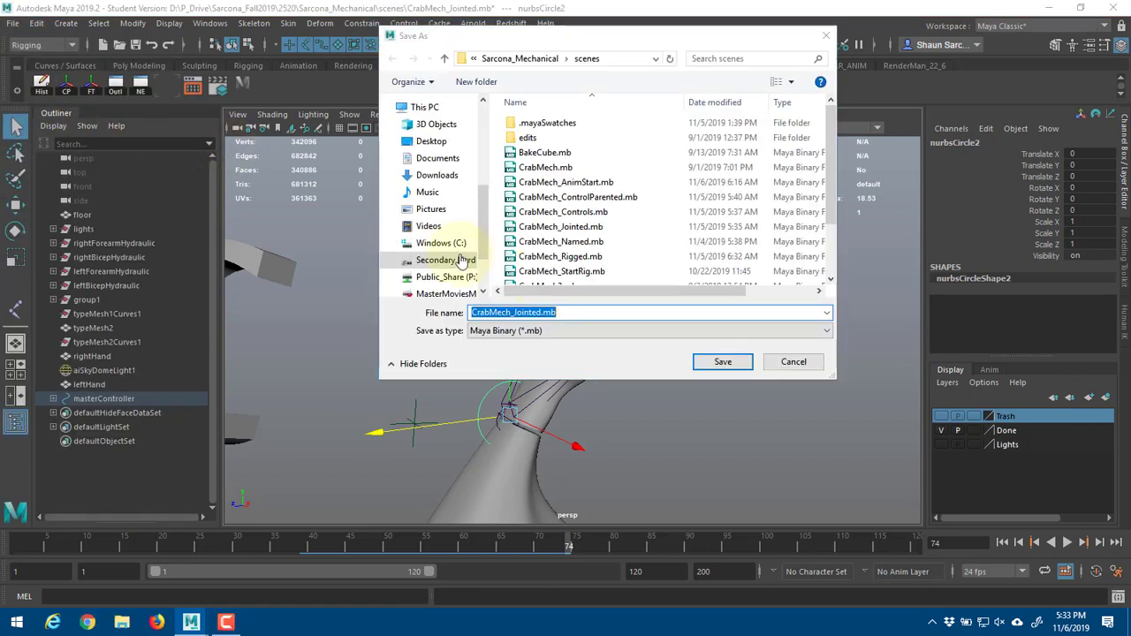
click(544, 312)
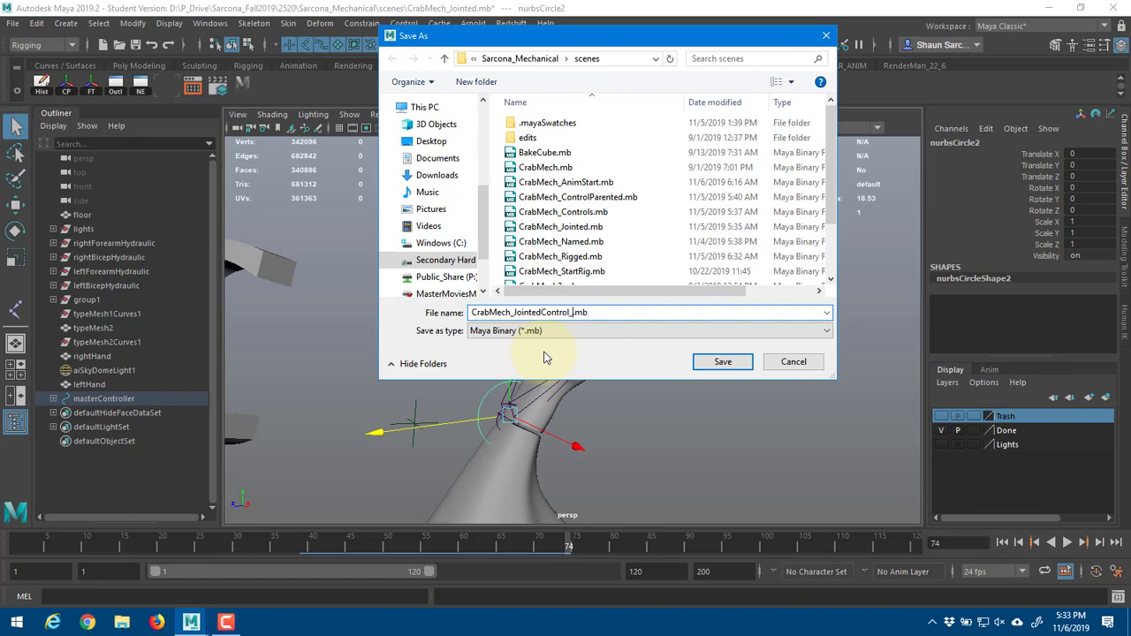
key(Return)
key(Return)
key(w)
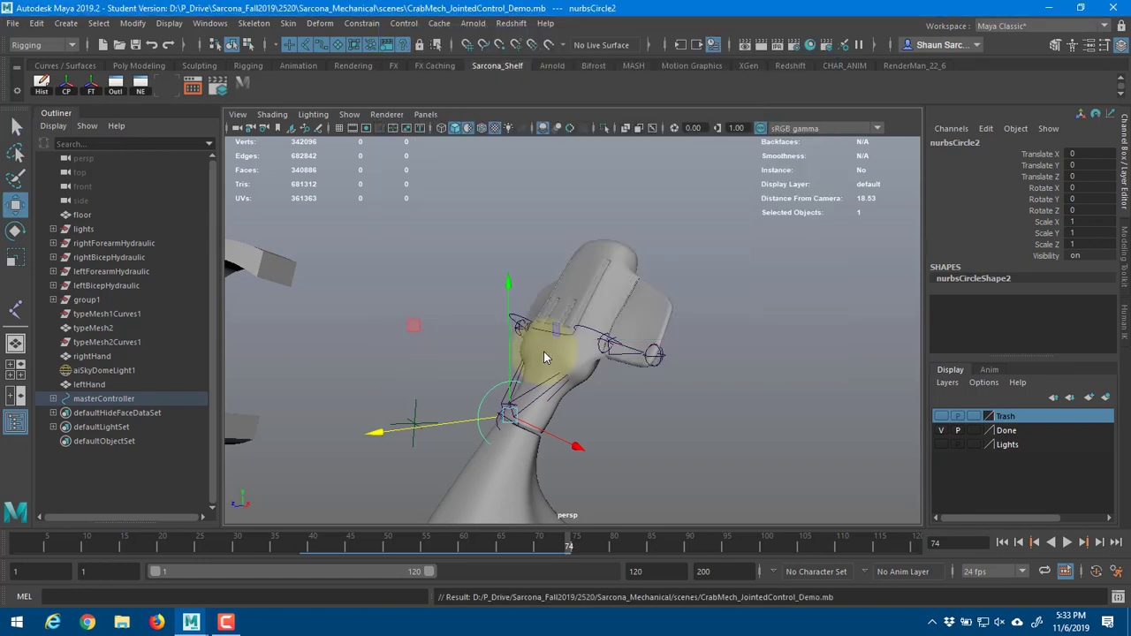
- Open the scene CrabMech_Named.mb and look over its contents
key(ctrl+o)
click(556, 258)
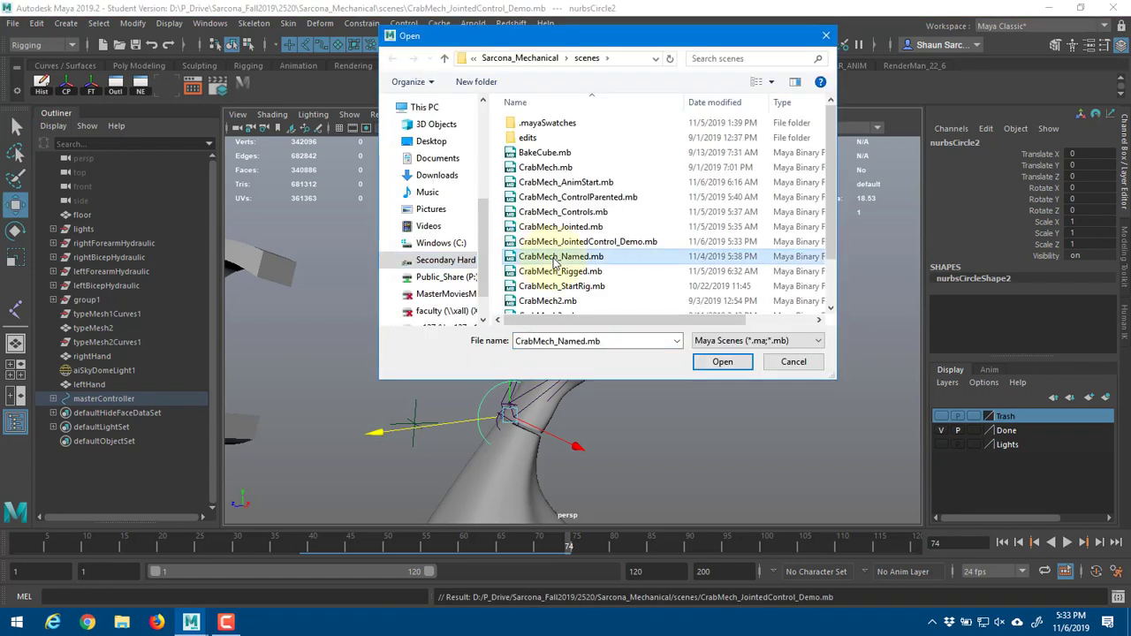
double_click(563, 257)
key(Return)
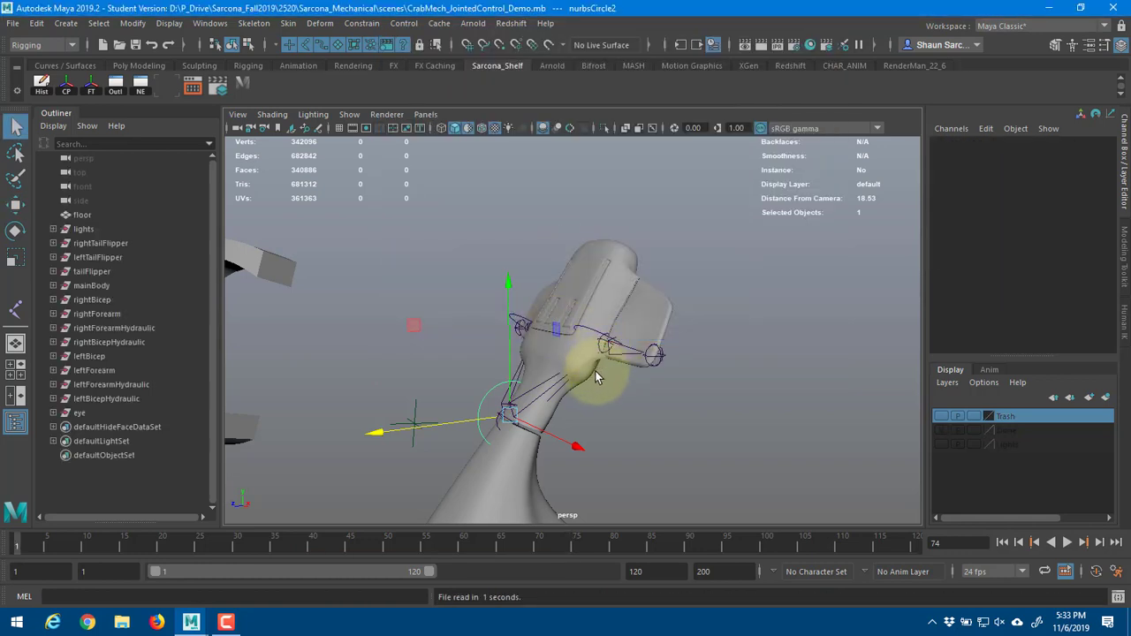
alt+right_drag(669, 368, 535, 361)
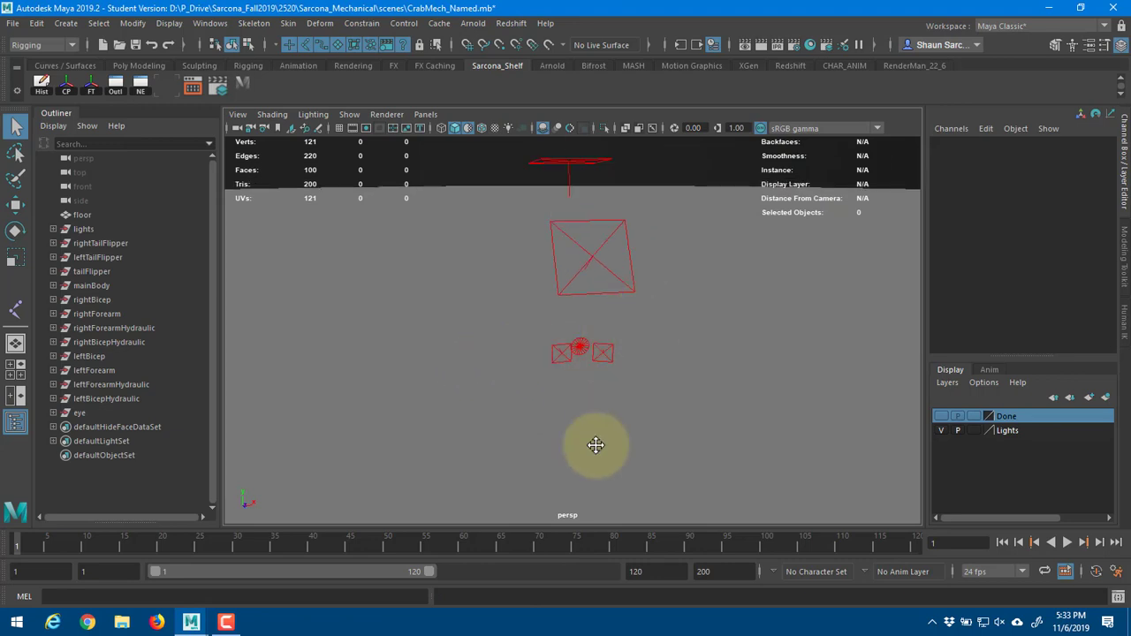
alt+middle_drag(595, 445, 532, 566)
alt+right_drag(527, 430, 445, 414)
alt+right_drag(649, 398, 190, 401)
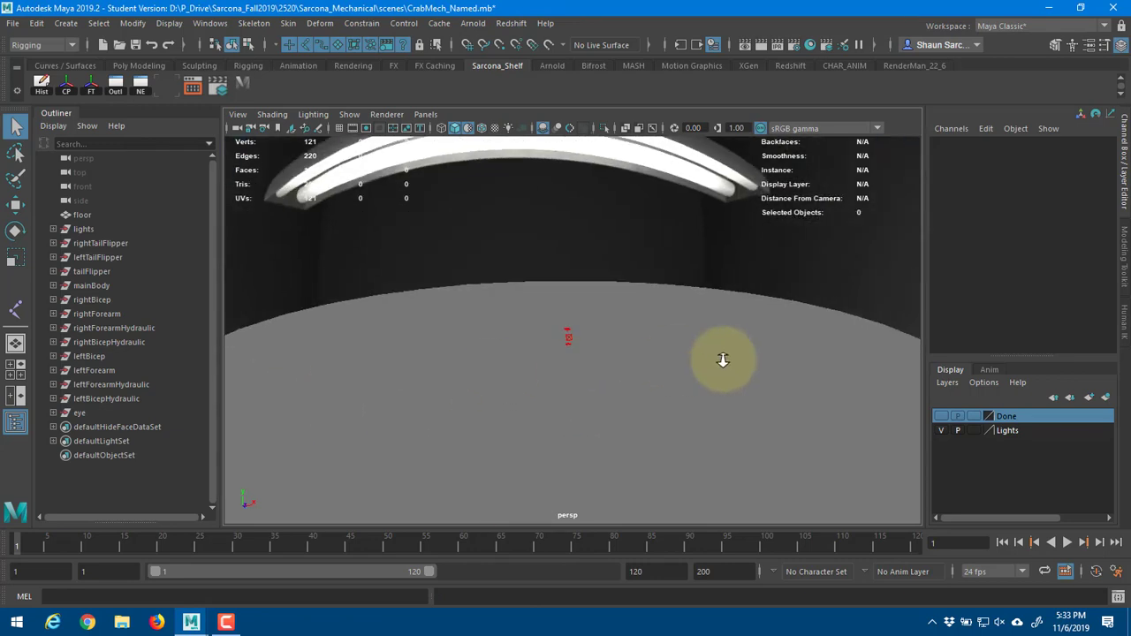
alt+right_drag(723, 361, 717, 351)
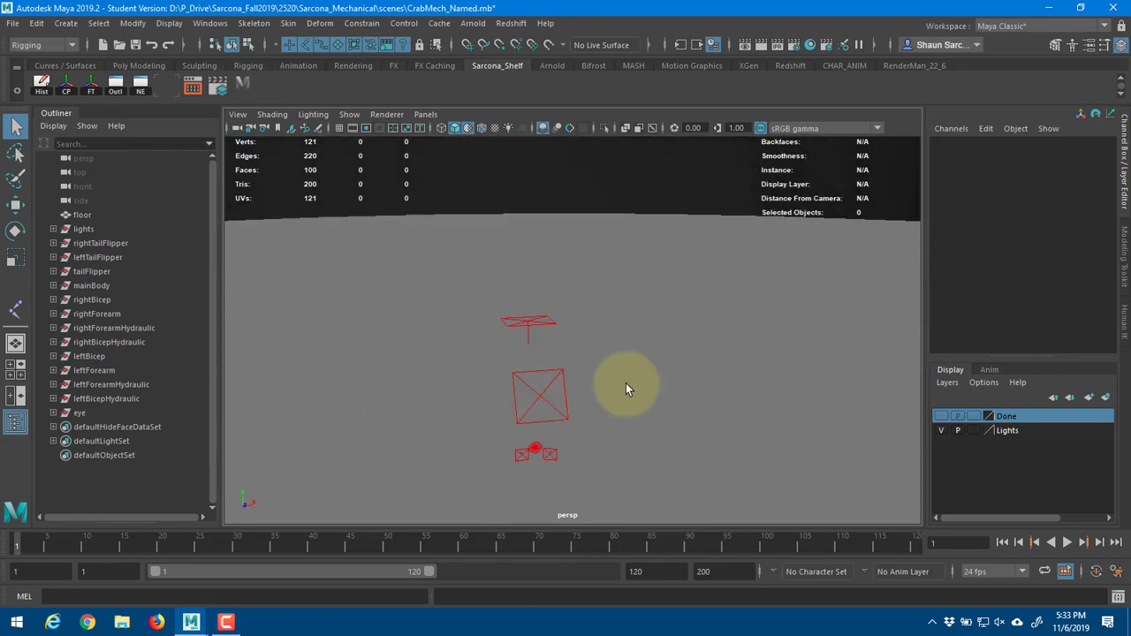
click(348, 115)
click(348, 115)
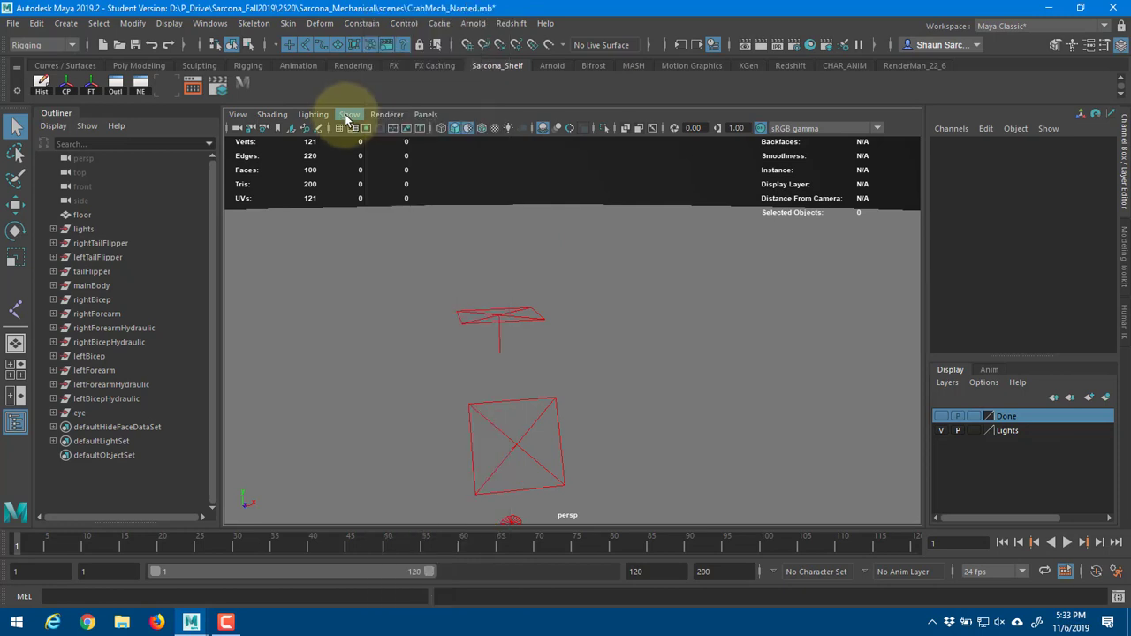
- Reopen CrabMech_JointedControl_Demo.mb without saving changes to CrabMech_Named.mb
key(ctrl+o)
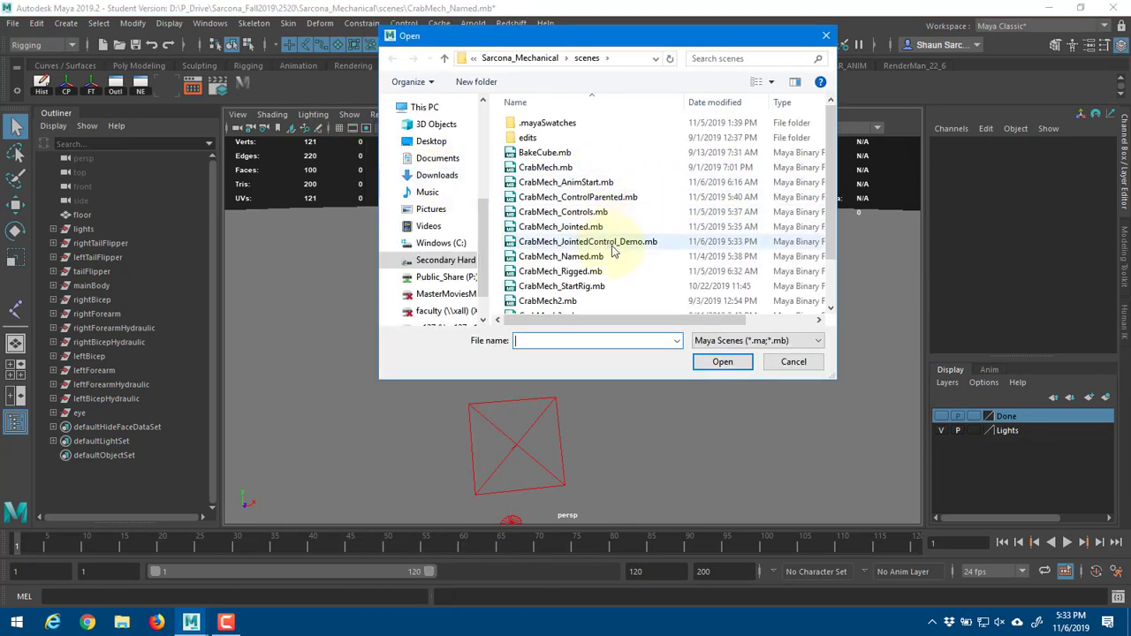
scroll(598, 257, down, 2)
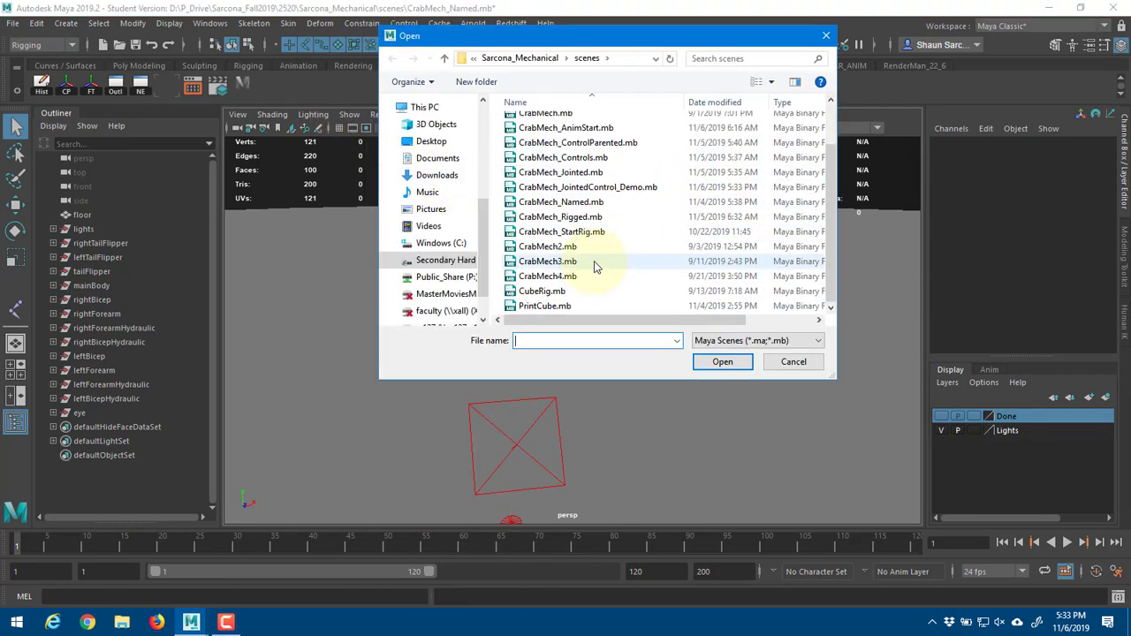
scroll(595, 220, up, 2)
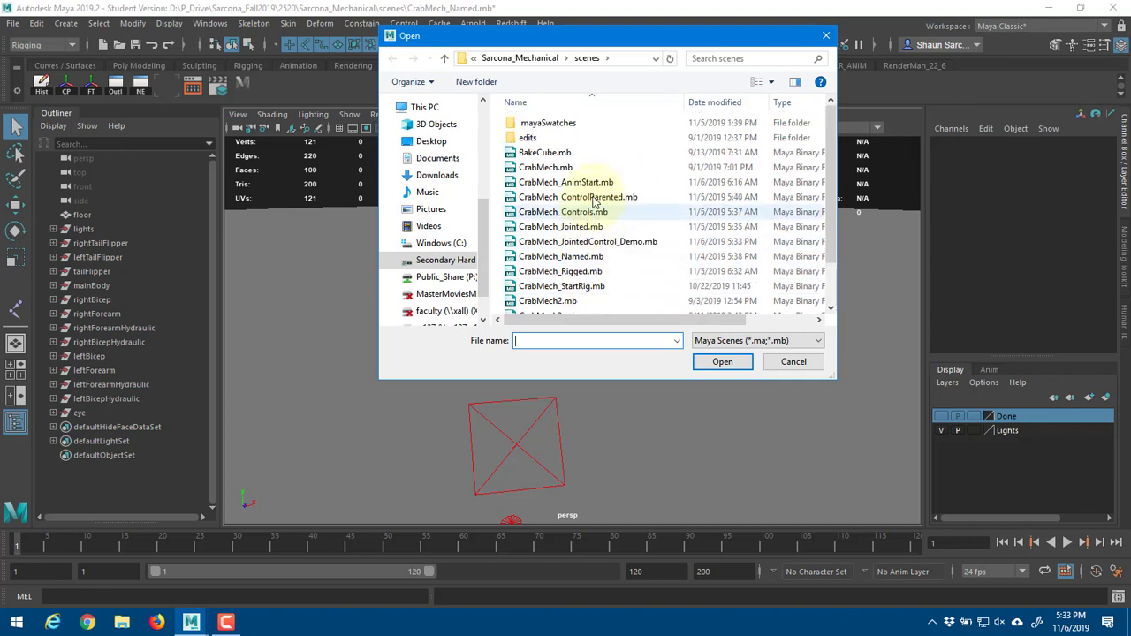
double_click(624, 243)
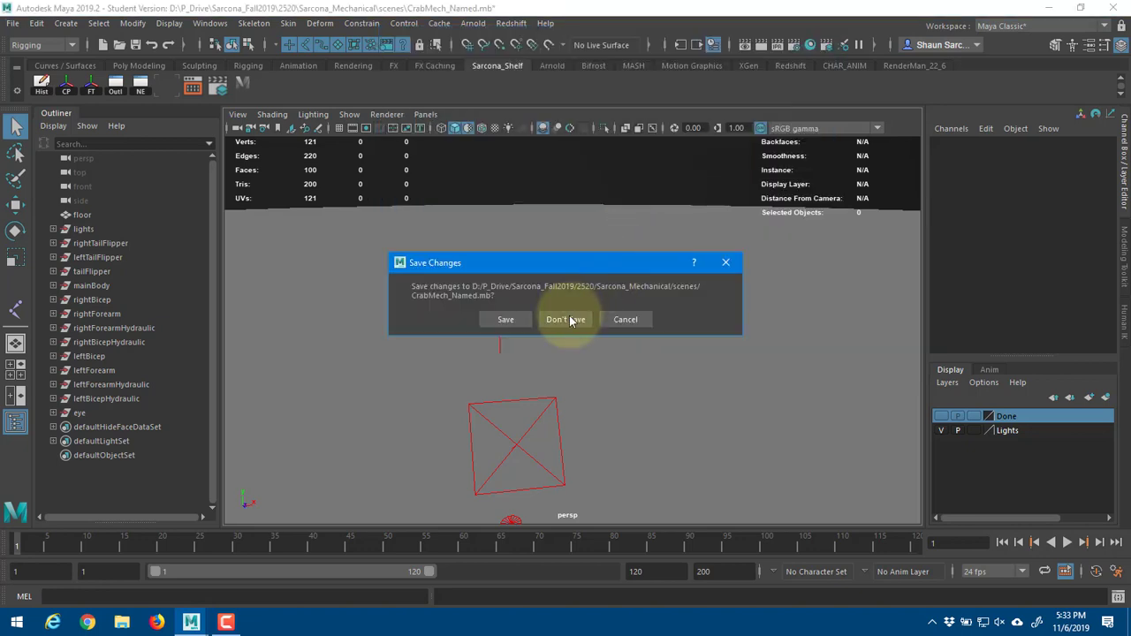
click(570, 321)
click(533, 324)
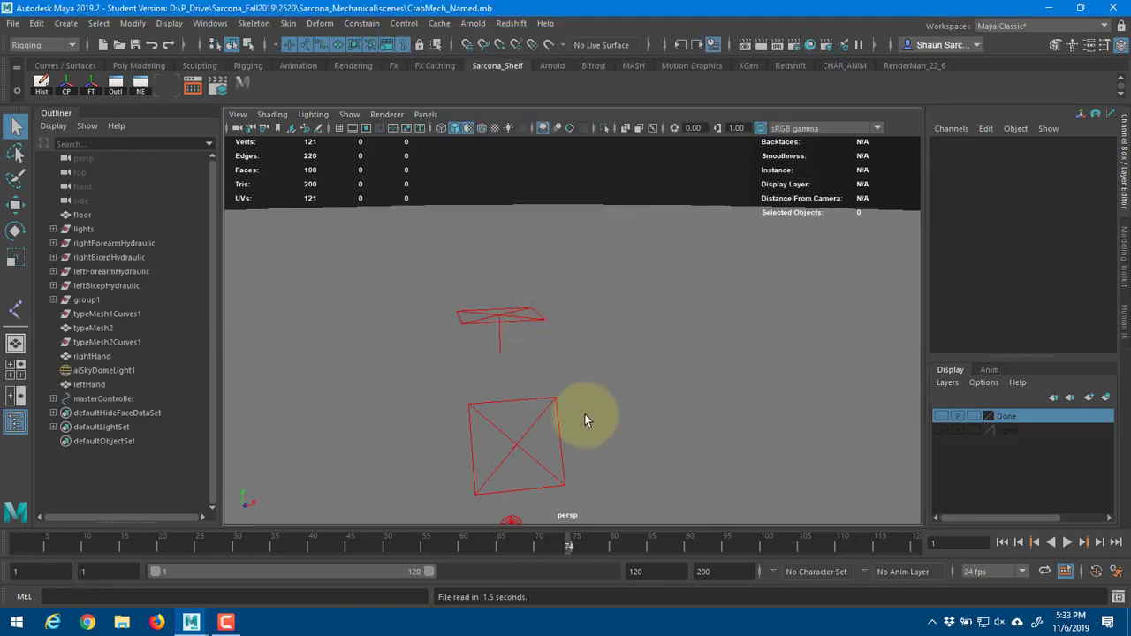
- Rename the circle control nurbsCircle3 on the left tail flipper to leftFlipper
alt+drag(536, 407, 666, 275)
click(663, 290)
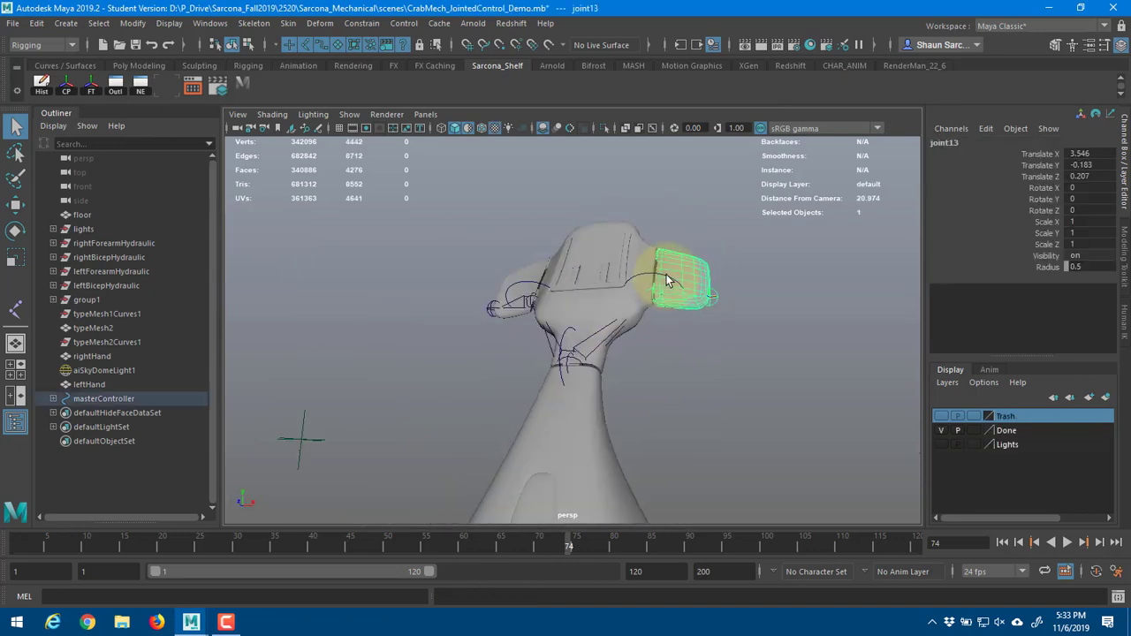
click(666, 275)
double_click(958, 143)
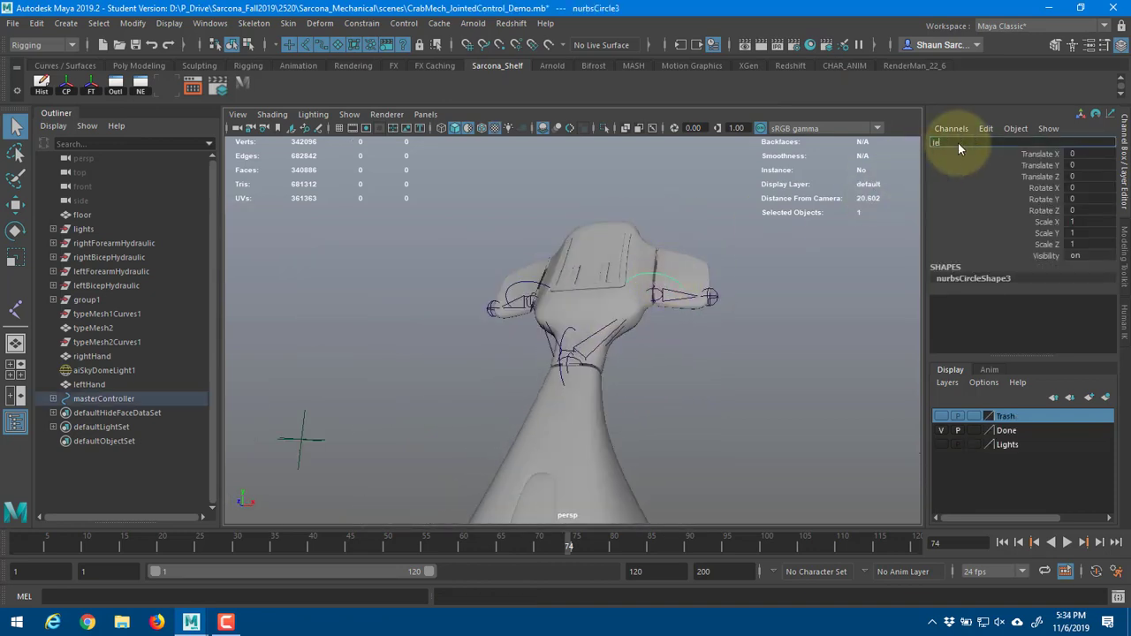
text(leftFliper)
key(Return)
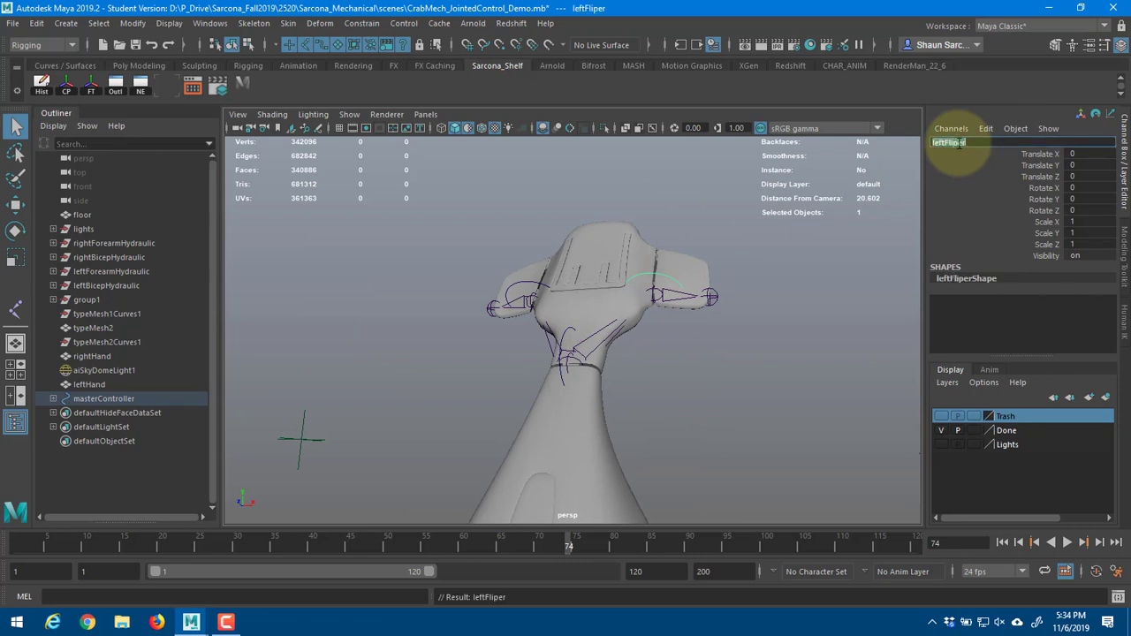
text(leftFlipper)
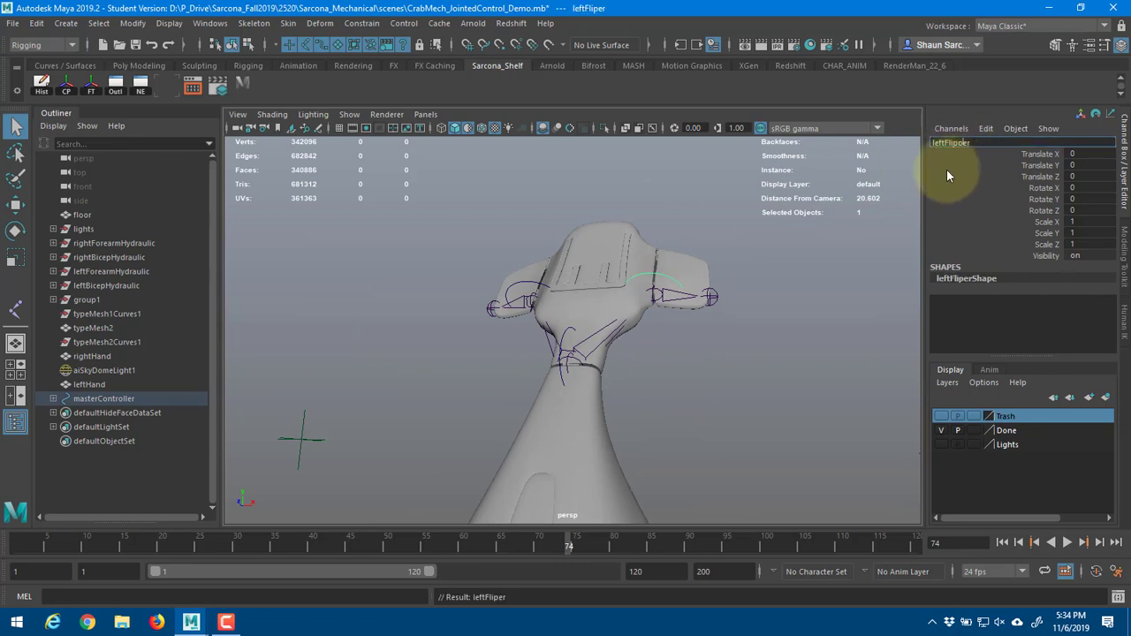
key(Return)
- Rename the circle control nurbsCircle4 on the right tail flipper to rightFlipper
click(520, 283)
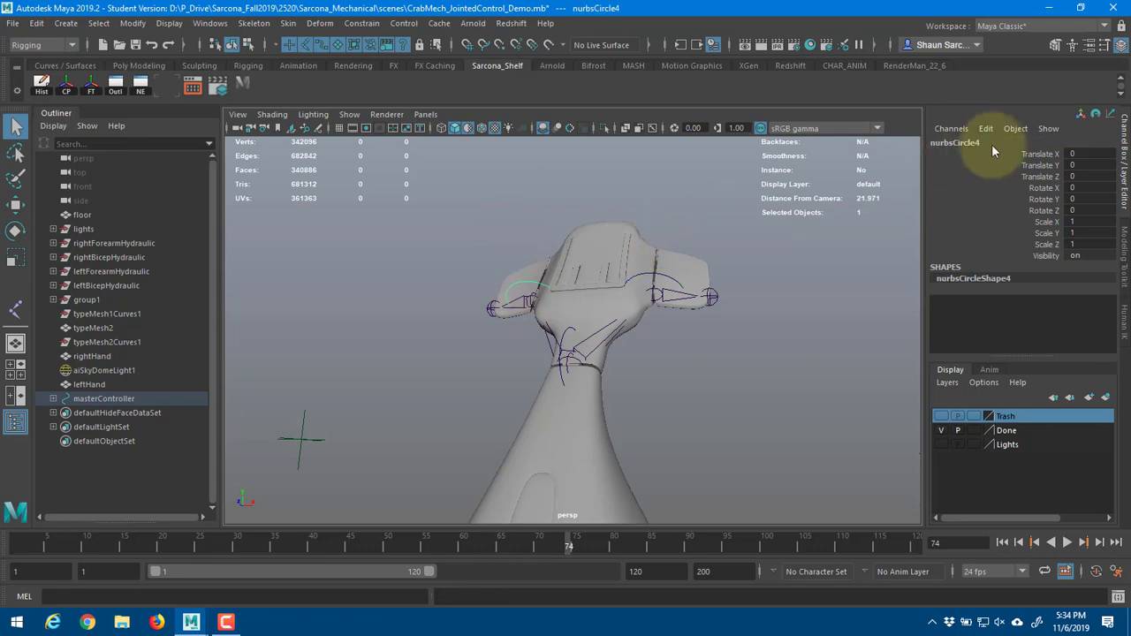
double_click(992, 143)
text(rightFlip)
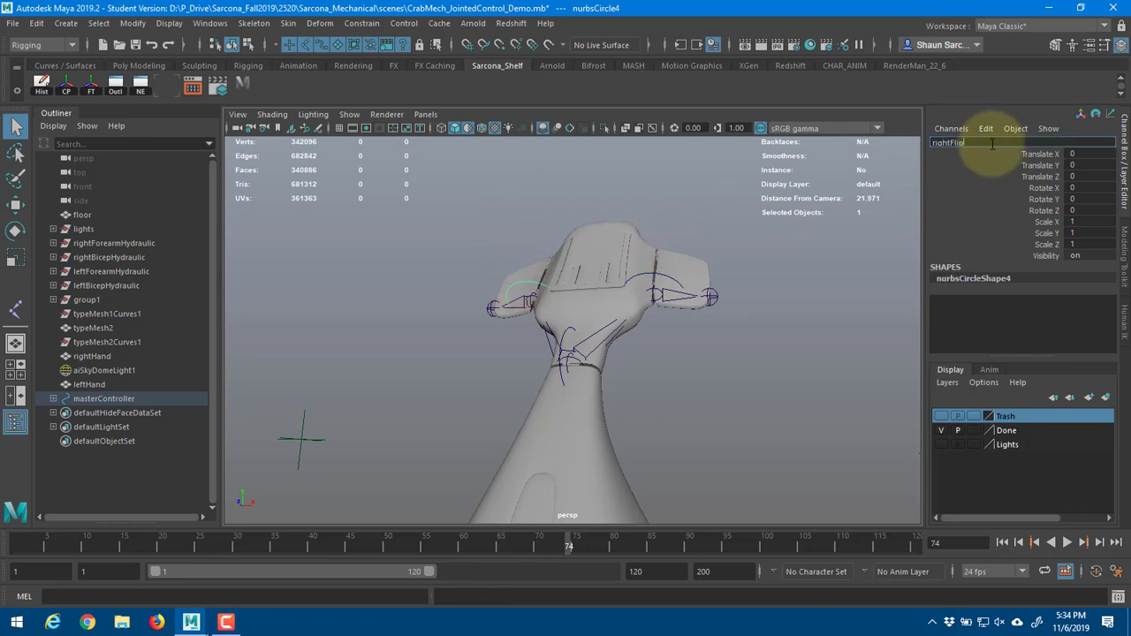
text(per)
key(Return)
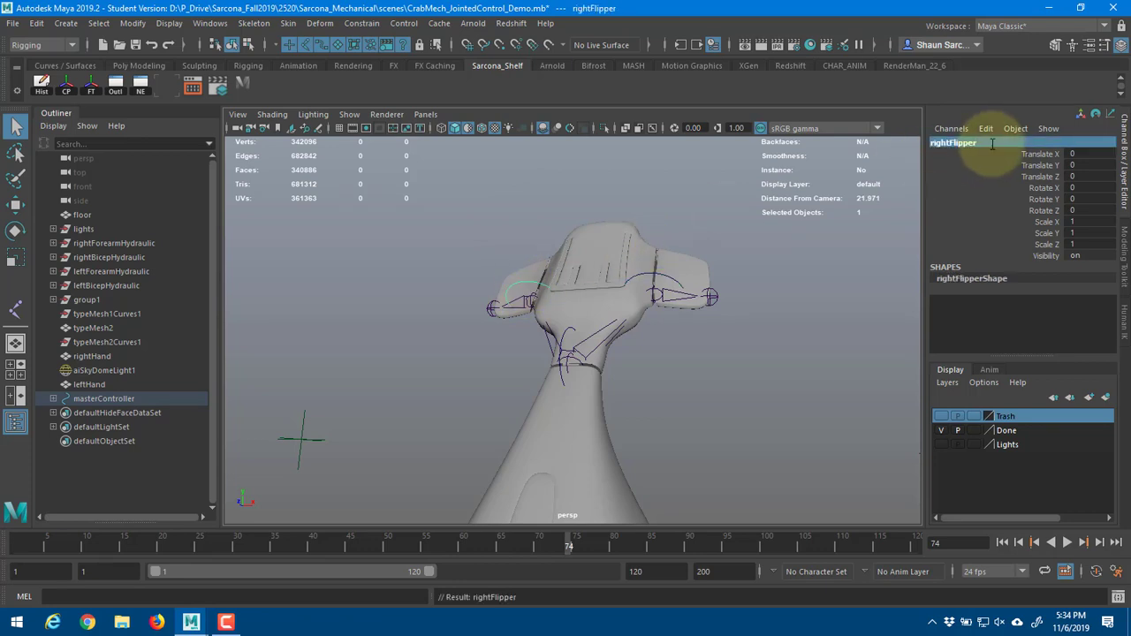
- Rename the circle control nurbsCircle2 at the base of the tail fin to tailFin
click(574, 333)
double_click(989, 144)
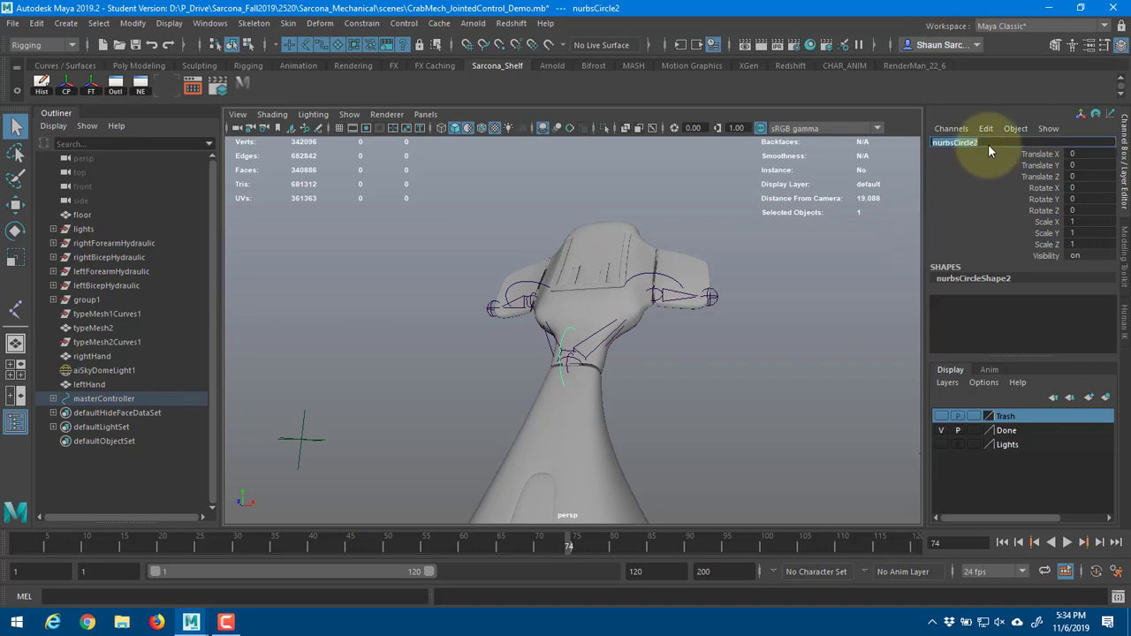
text(tailFin)
key(Return)
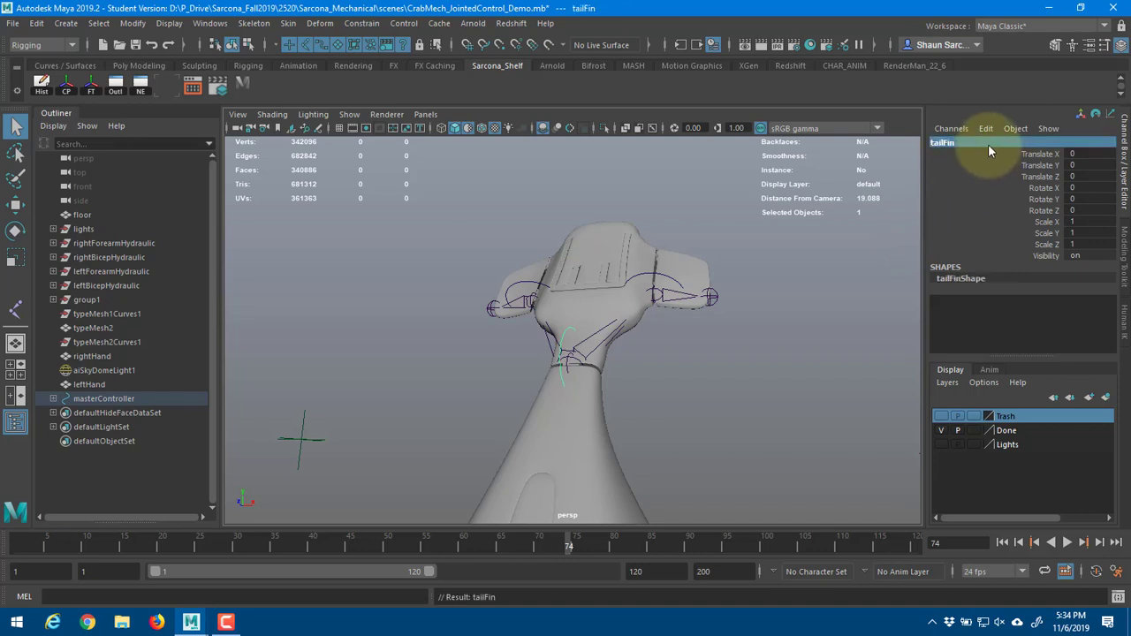
- Expand the masterController hierarchy and rename the circle control in front of the eye, nurbsCircle1, to eyeControl
alt+right_drag(723, 347, 533, 376)
alt+middle_drag(533, 376, 553, 208)
alt+drag(553, 208, 366, 354)
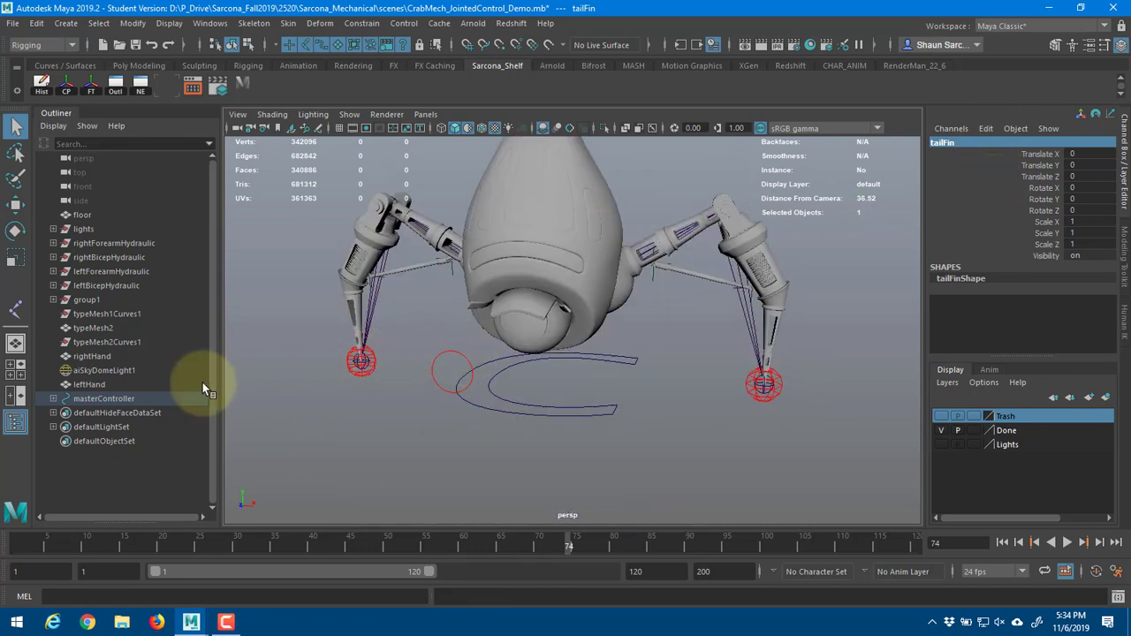
click(53, 398)
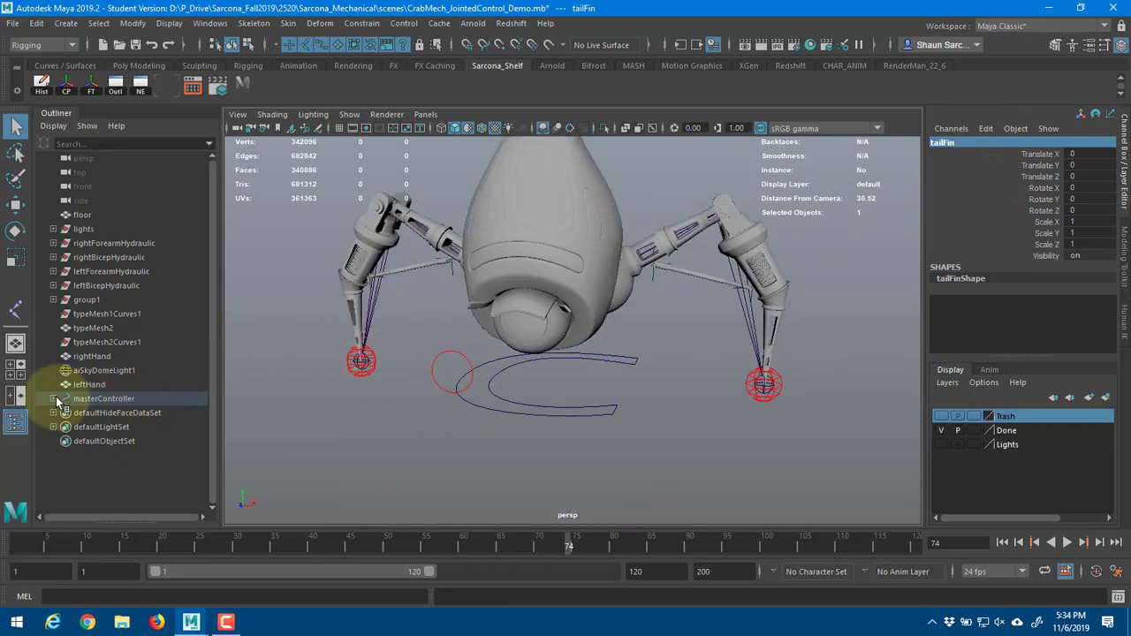
click(375, 362)
click(453, 352)
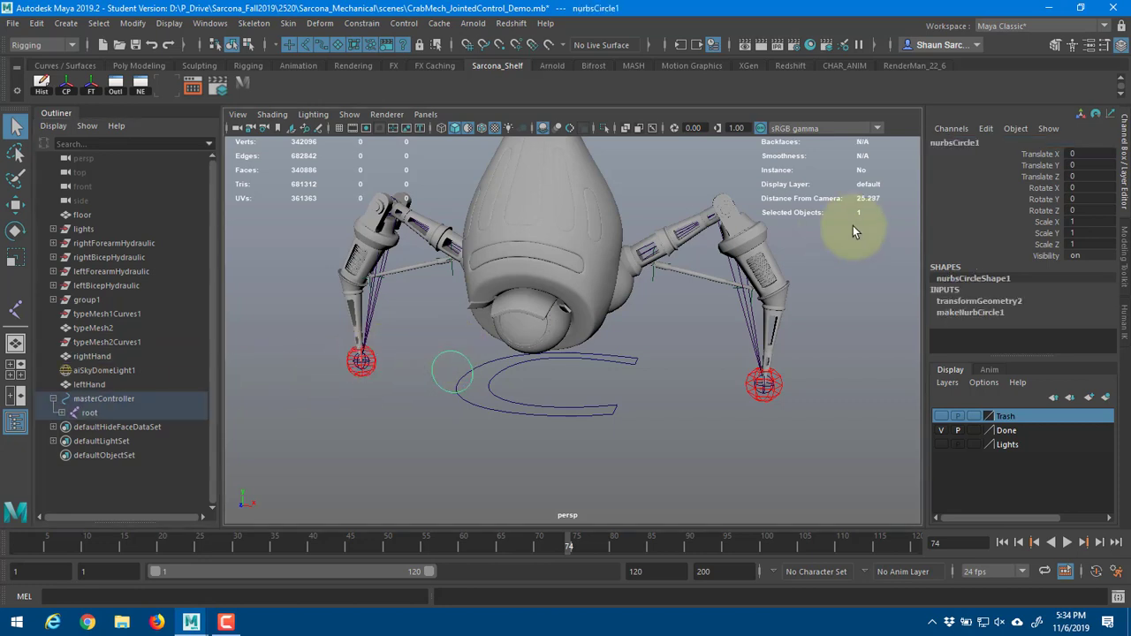
double_click(972, 146)
text(eye)
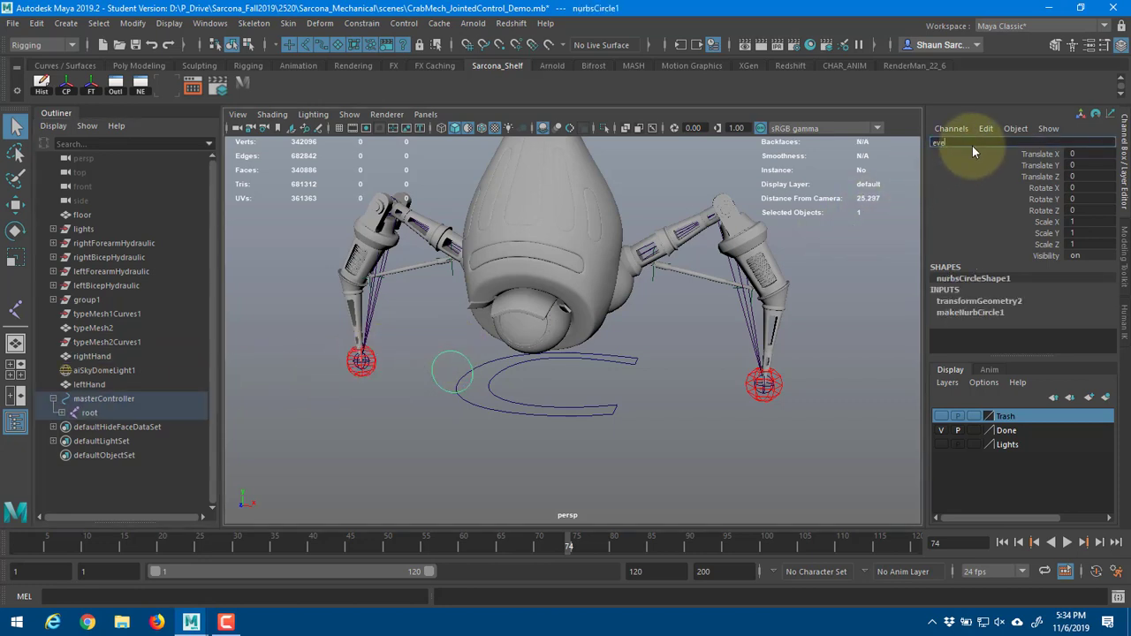
text(Control)
key(Return)
- Test-rotate the leftElbowJoint about 19.5 degrees around its Z axis and undo the rotation
alt+right_drag(678, 280, 599, 361)
alt+middle_drag(600, 360, 596, 376)
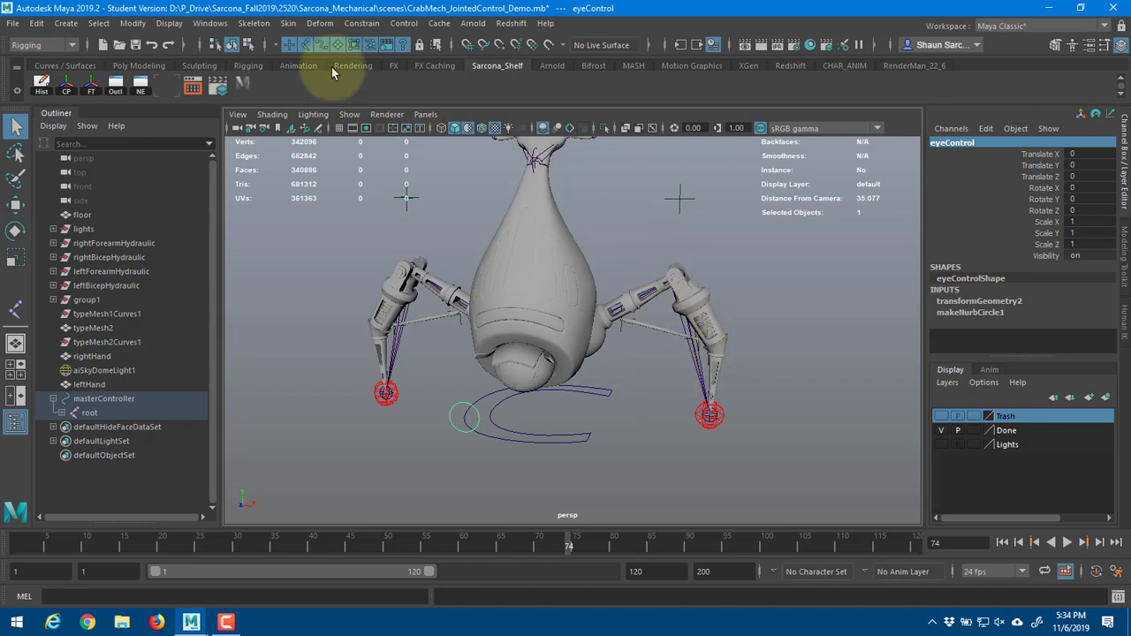
alt+drag(436, 321, 528, 329)
scroll(669, 375, up, 5)
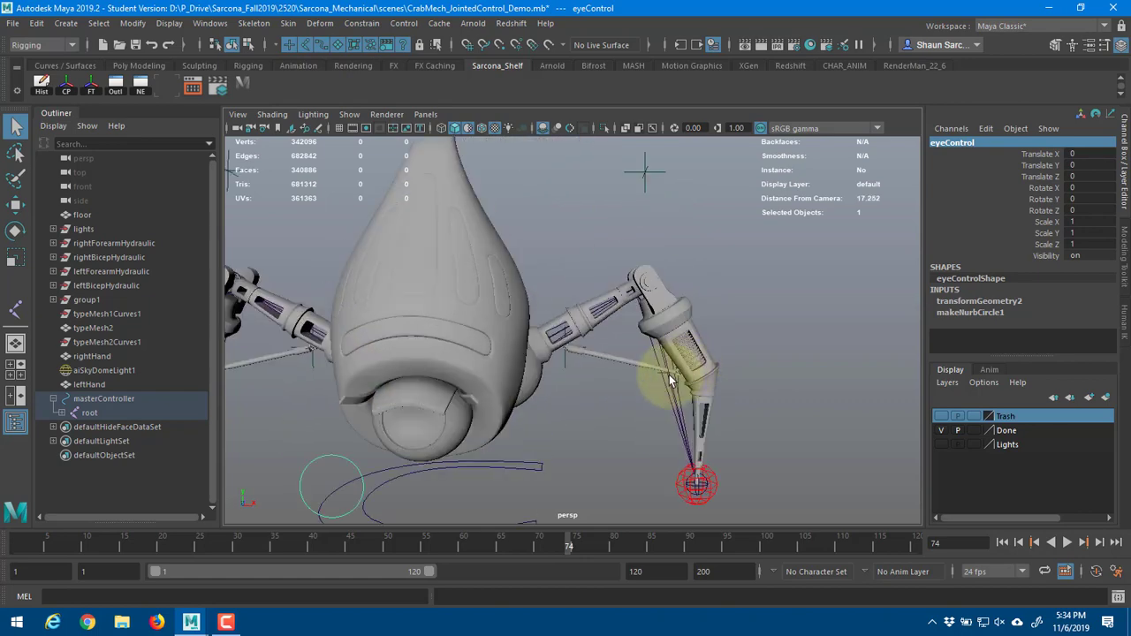
click(685, 392)
key(e)
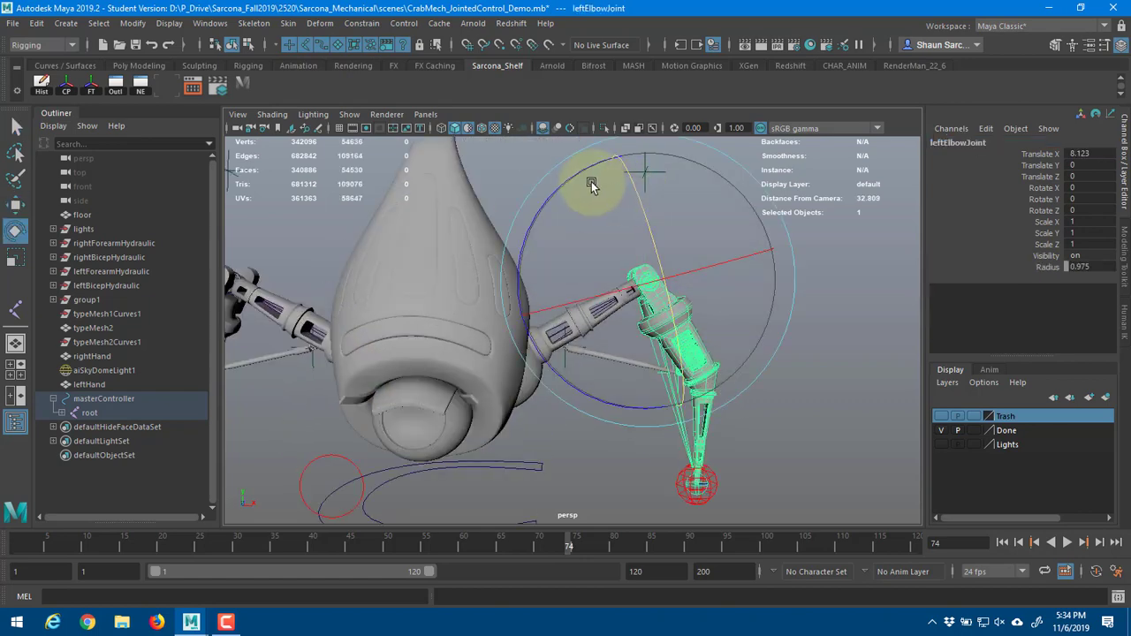
drag(576, 170, 583, 220)
key(ctrl+z)
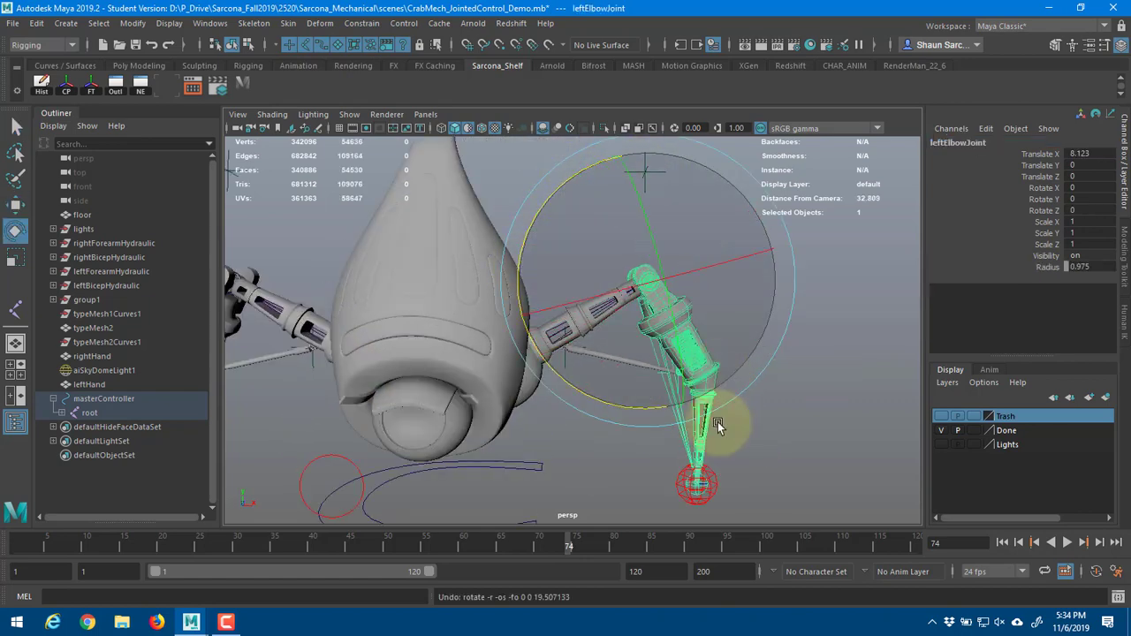
- Try moving the leftHand control sphere up beside the left forearm and undo the move
key(w)
click(715, 475)
drag(714, 476, 865, 344)
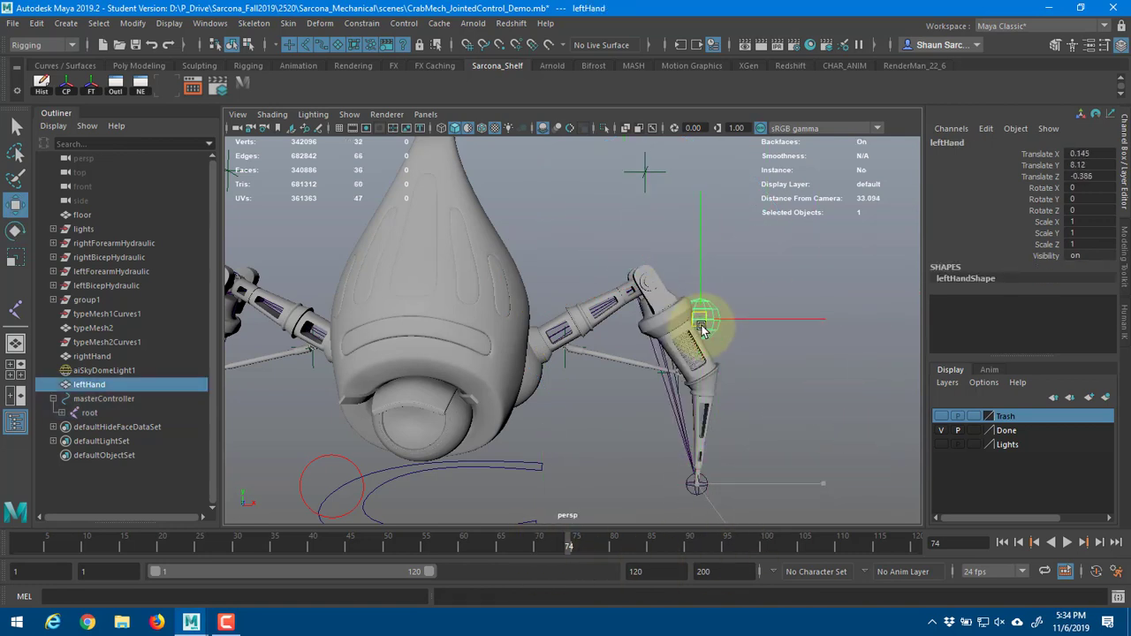
key(ctrl+z)
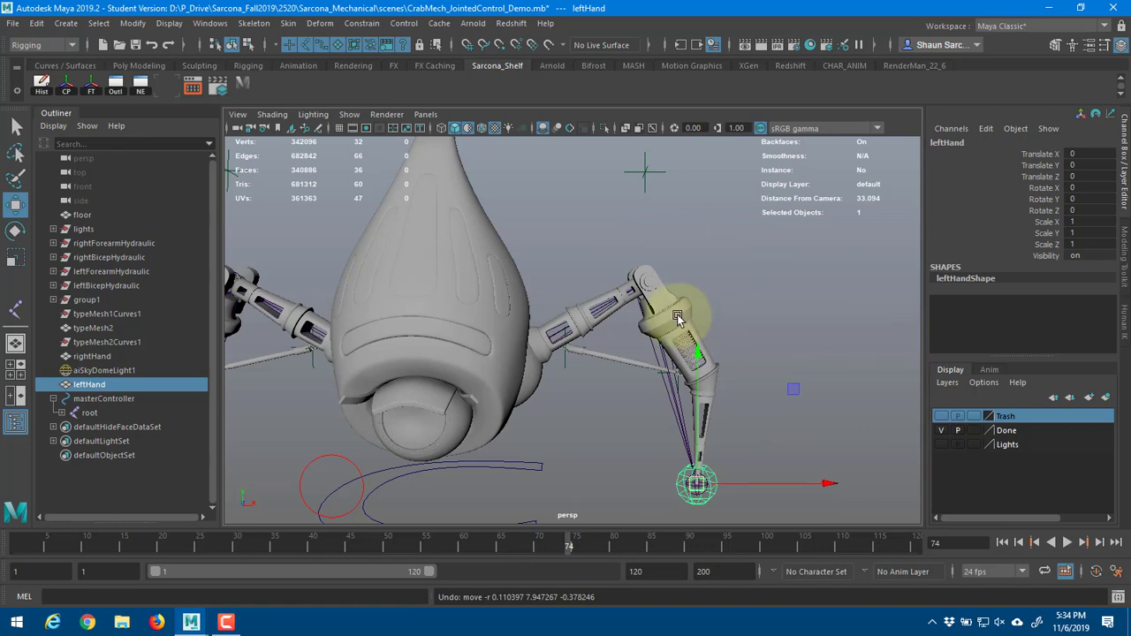
- Create an IK handle from leftShoulderJoint to the end joint inside the leftHand sphere, using wireframe display to pick the joints
click(253, 23)
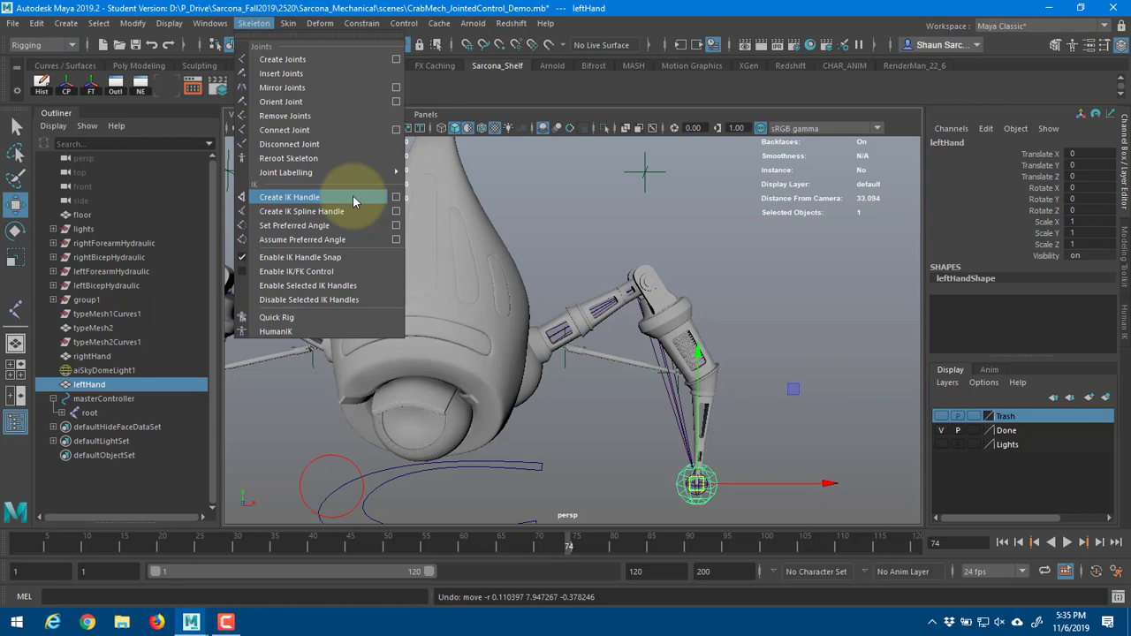
click(353, 197)
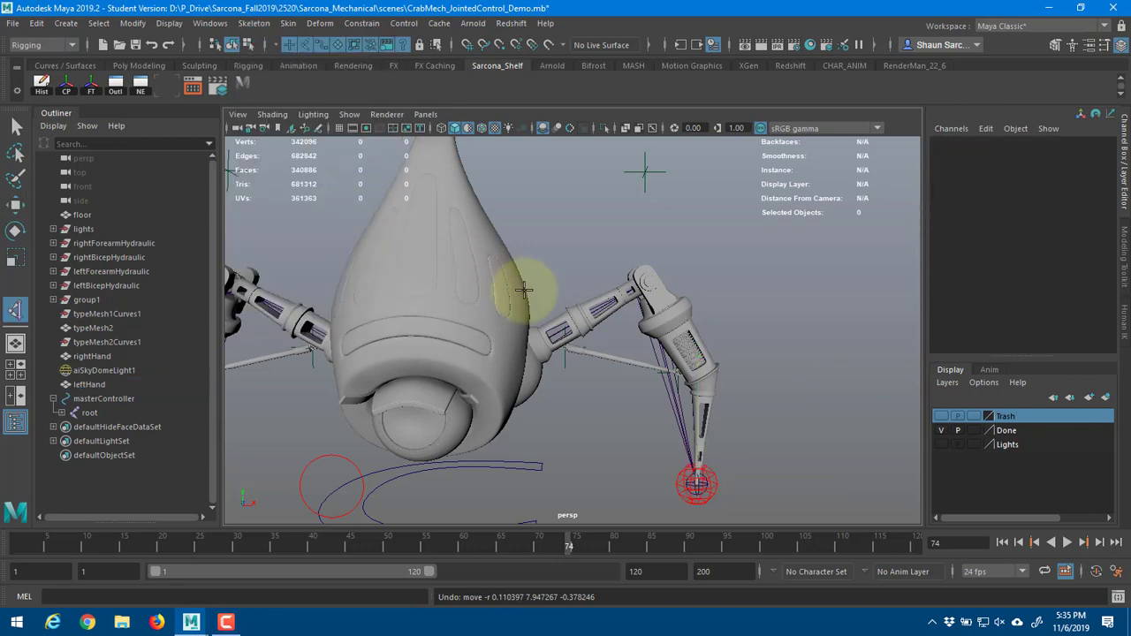
key(4)
scroll(601, 371, up, 5)
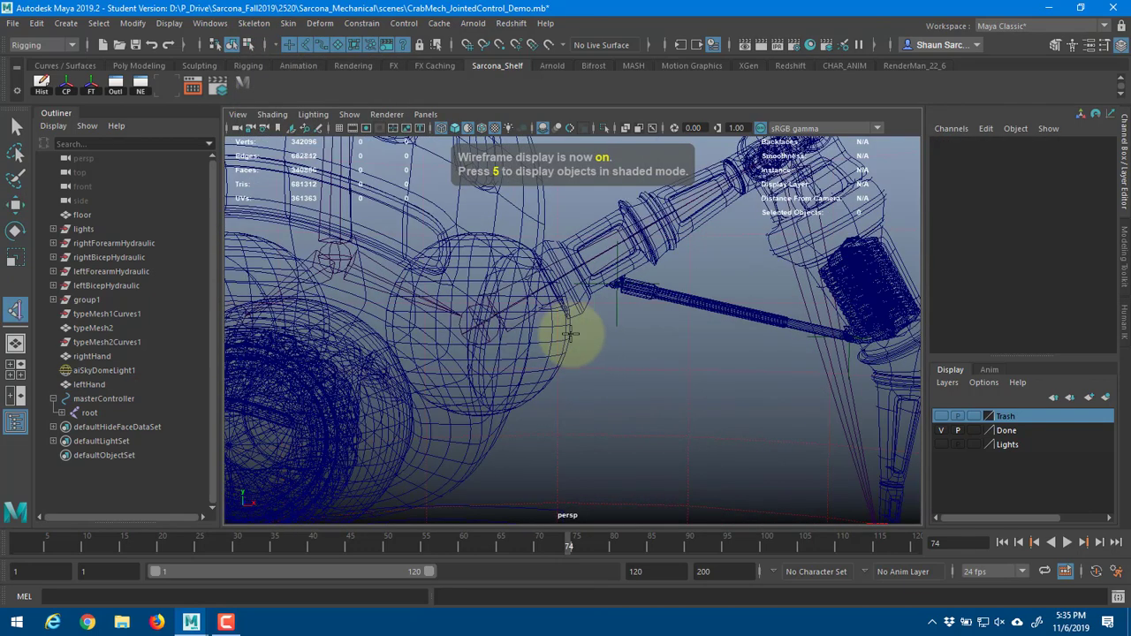
scroll(571, 334, up, 2)
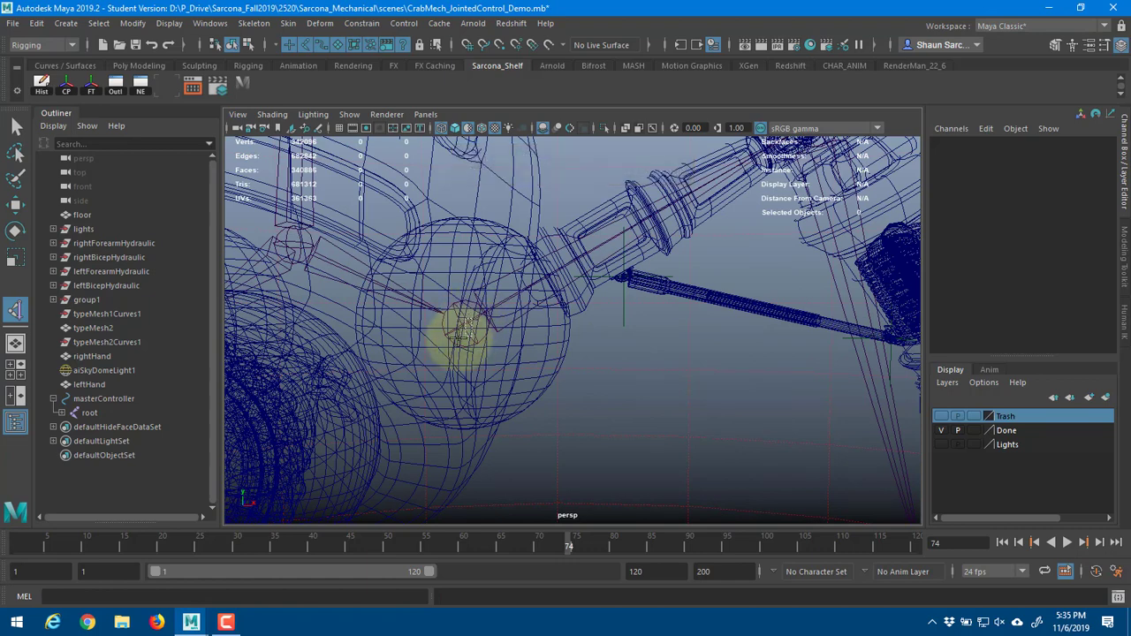
click(460, 331)
alt+drag(719, 359, 593, 276)
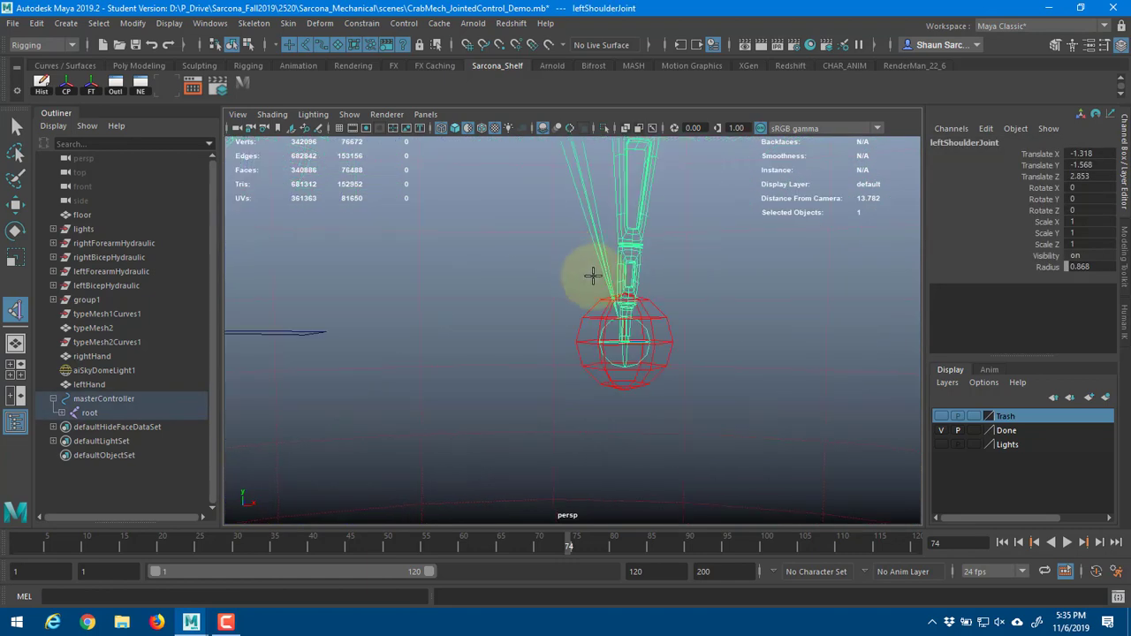
scroll(659, 345, up, 3)
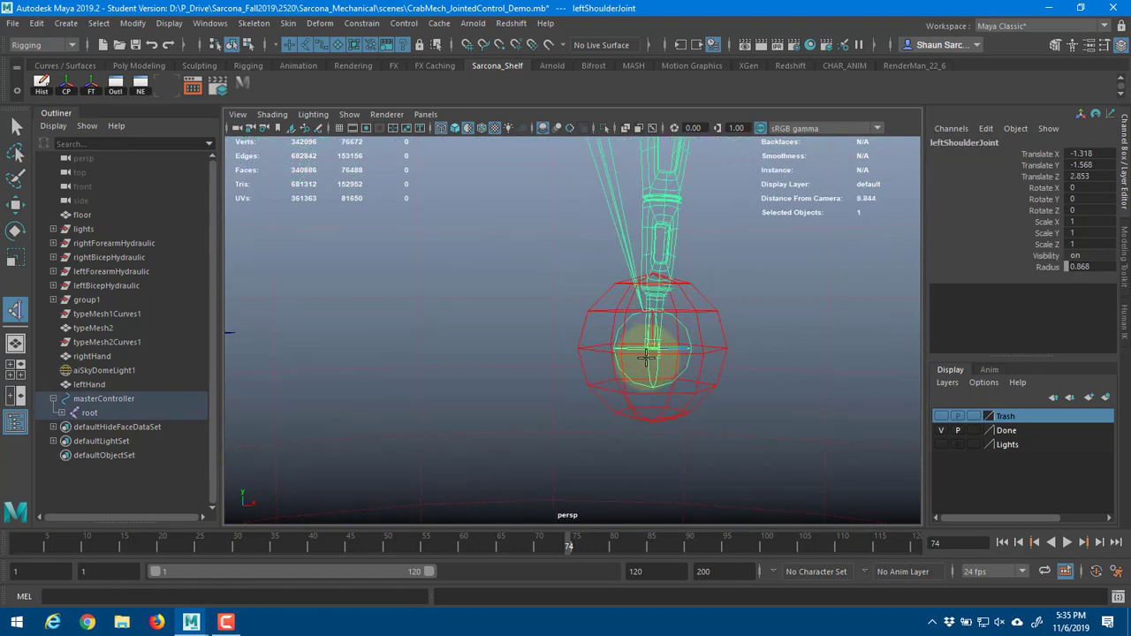
click(649, 357)
scroll(640, 337, down, 6)
scroll(639, 337, down, 5)
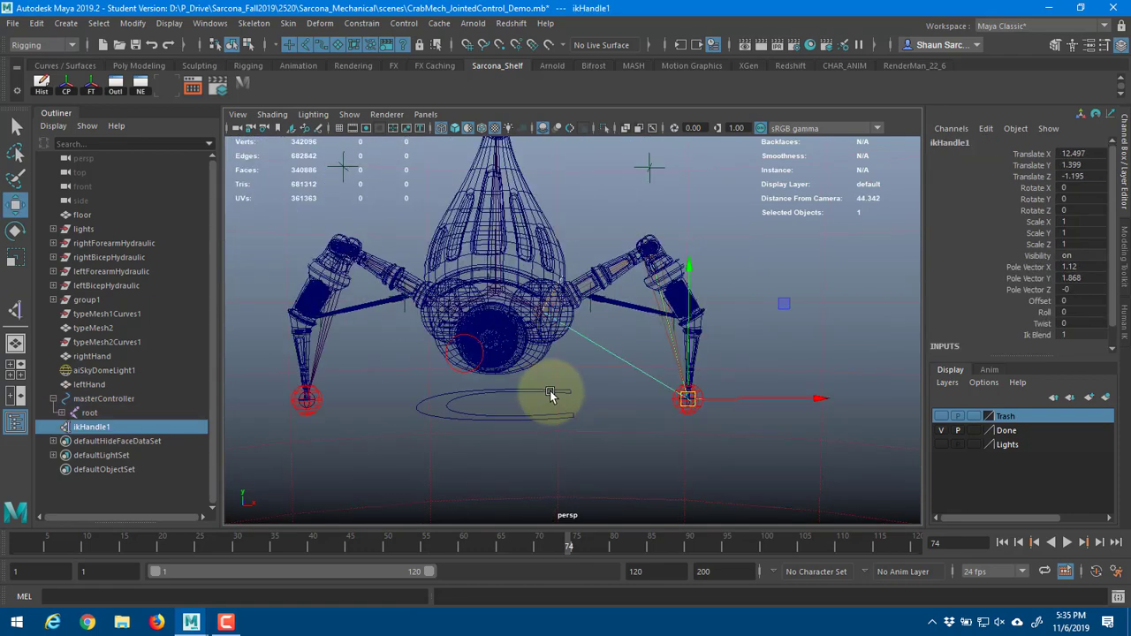
key(5)
- Test-move the left arm's IK handle, undo the move, and parent the handle to the leftHand control
mouse_move(687, 398)
alt+mouse_down()
mouse_move(619, 414)
mouse_move(751, 414)
mouse_move(720, 287)
mouse_move(629, 405)
mouse_move(715, 295)
mouse_move(779, 354)
mouse_move(721, 318)
mouse_move(649, 404)
mouse_move(675, 410)
mouse_move(714, 390)
alt+mouse_up()
key(ctrl+z)
scroll(614, 347, up, 3)
alt+middle_drag(760, 394, 657, 349)
scroll(656, 349, up, 2)
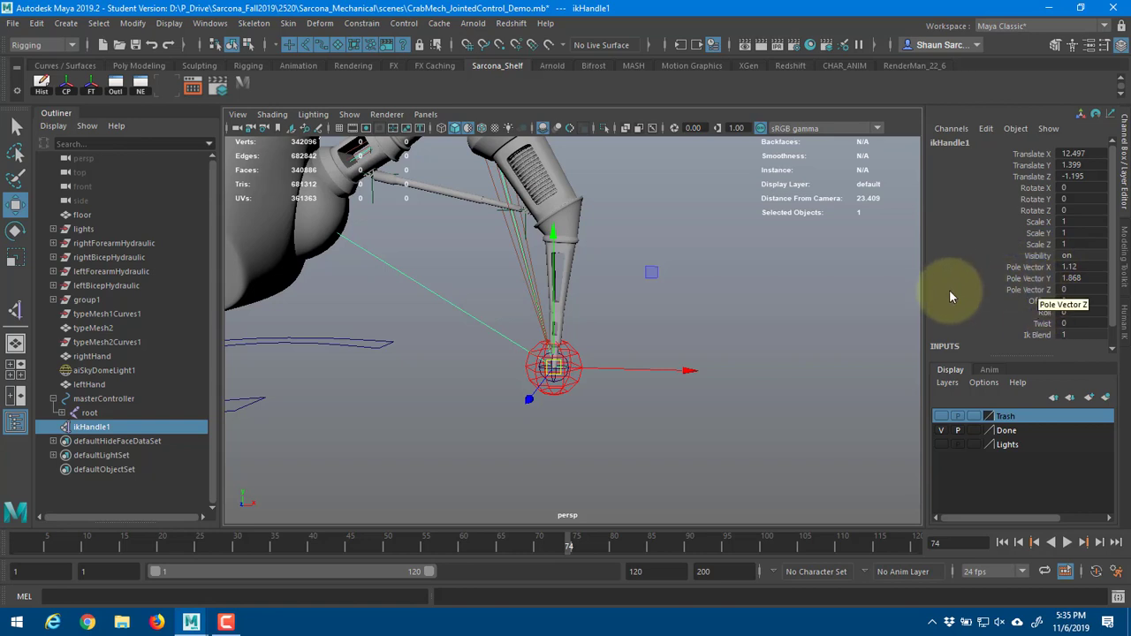
shift+click(578, 351)
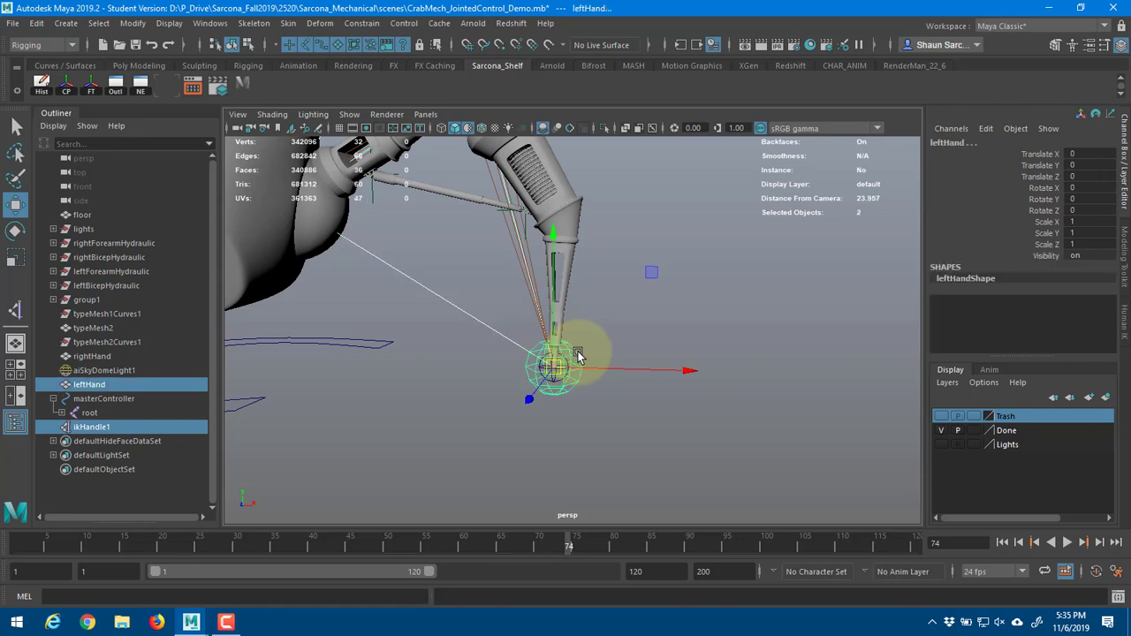
shift+click(577, 351)
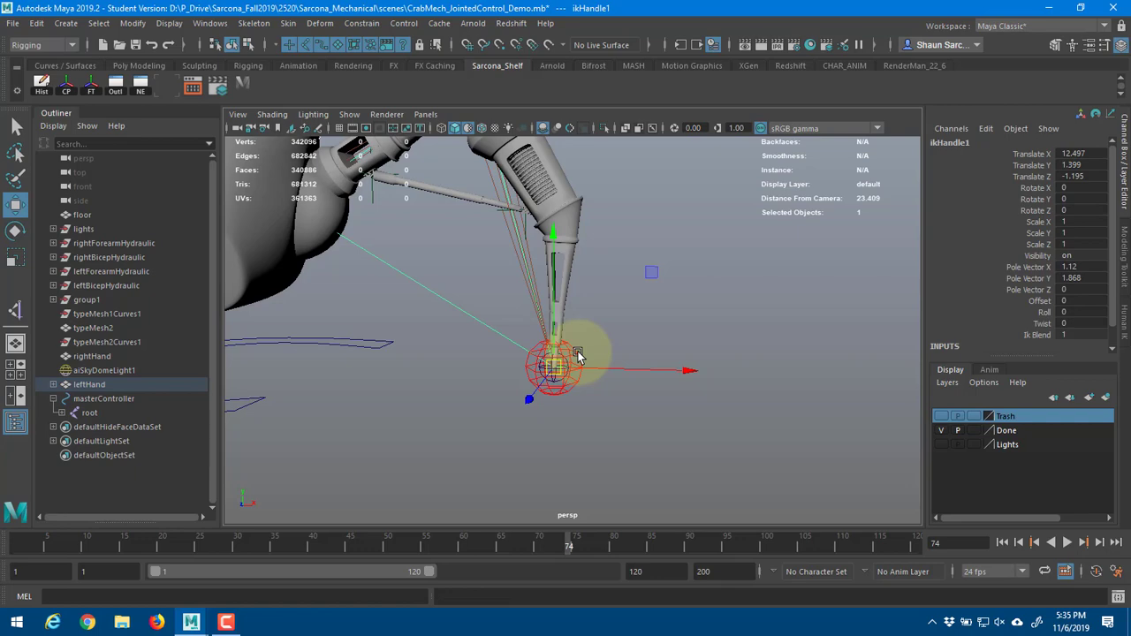
- Test the left arm's IK by raising the leftHand control, and reset its Translate X, Y and Z to 0
click(578, 351)
drag(550, 371, 534, 287)
drag(1100, 155, 1100, 176)
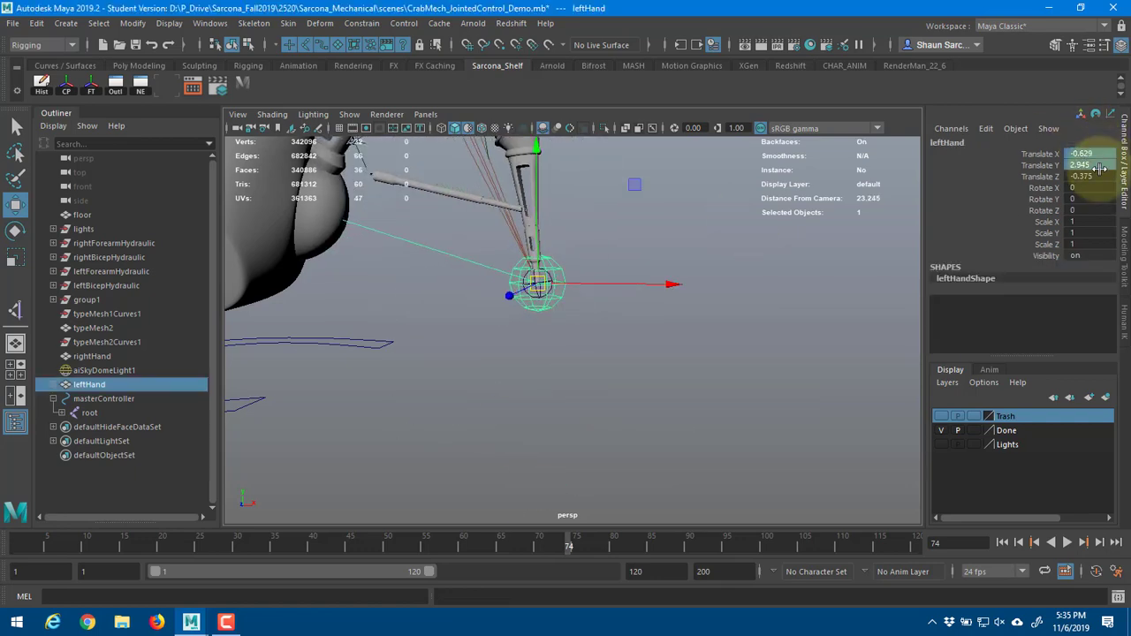
text(0)
key(Return)
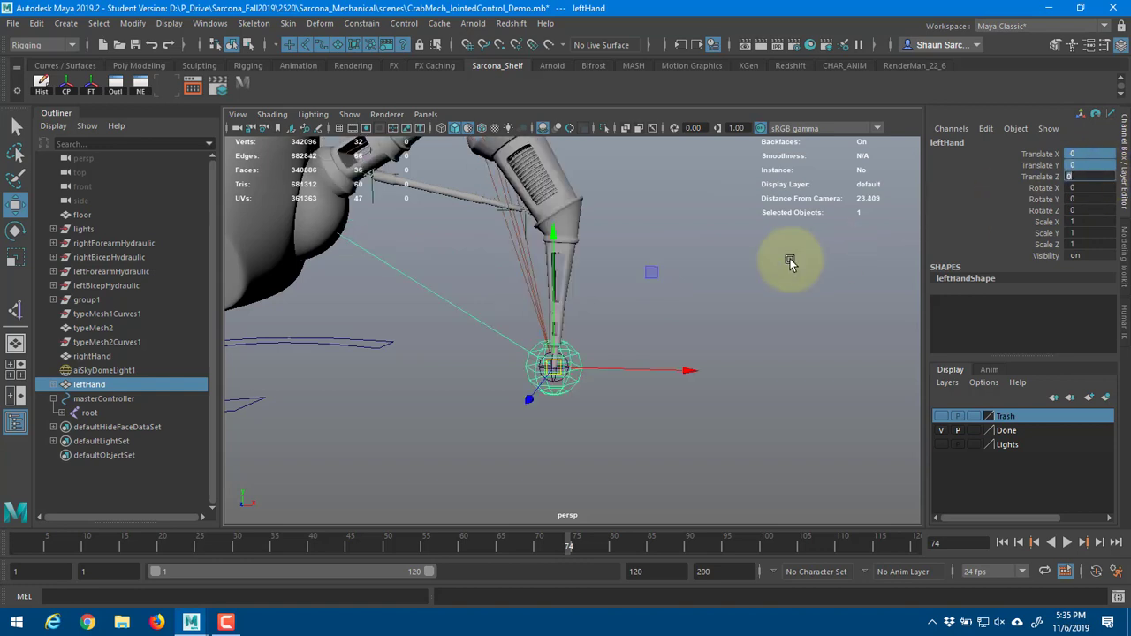
- Apply a pole vector constraint from the leftElbow locator to ikHandle1 on the left arm
alt+drag(620, 209, 579, 275)
alt+drag(567, 212, 539, 228)
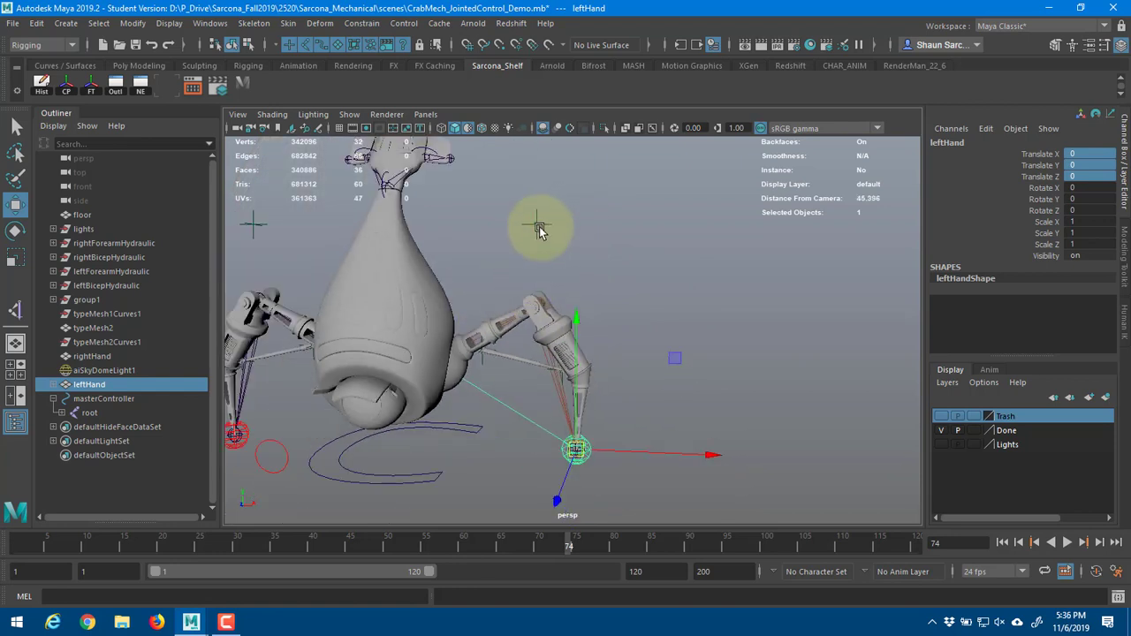
click(538, 223)
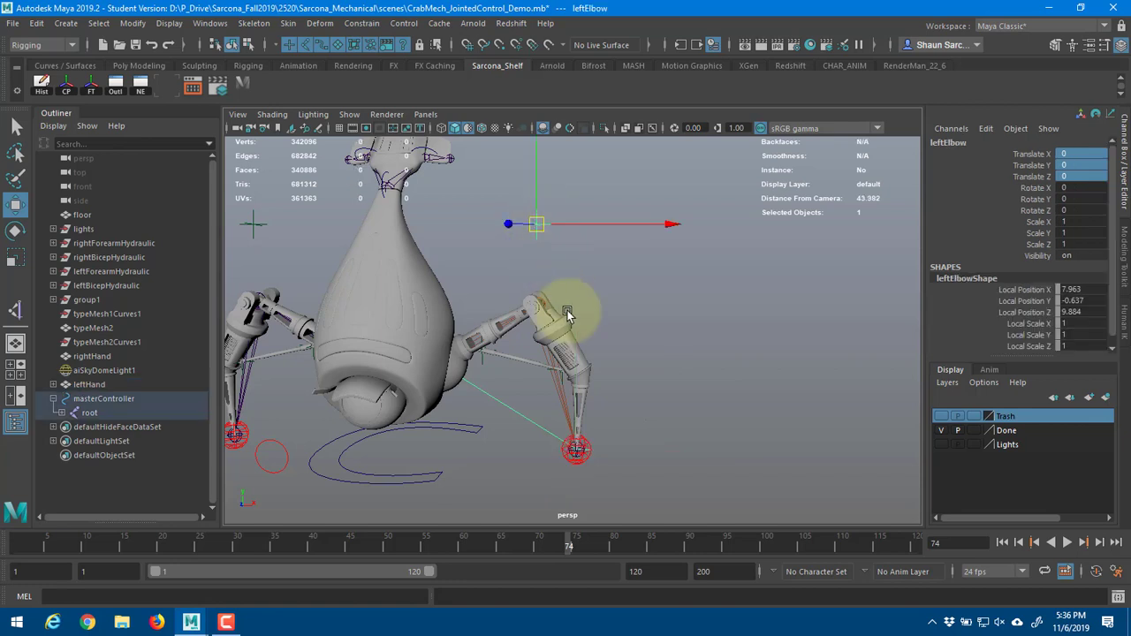
shift+drag(556, 421, 628, 508)
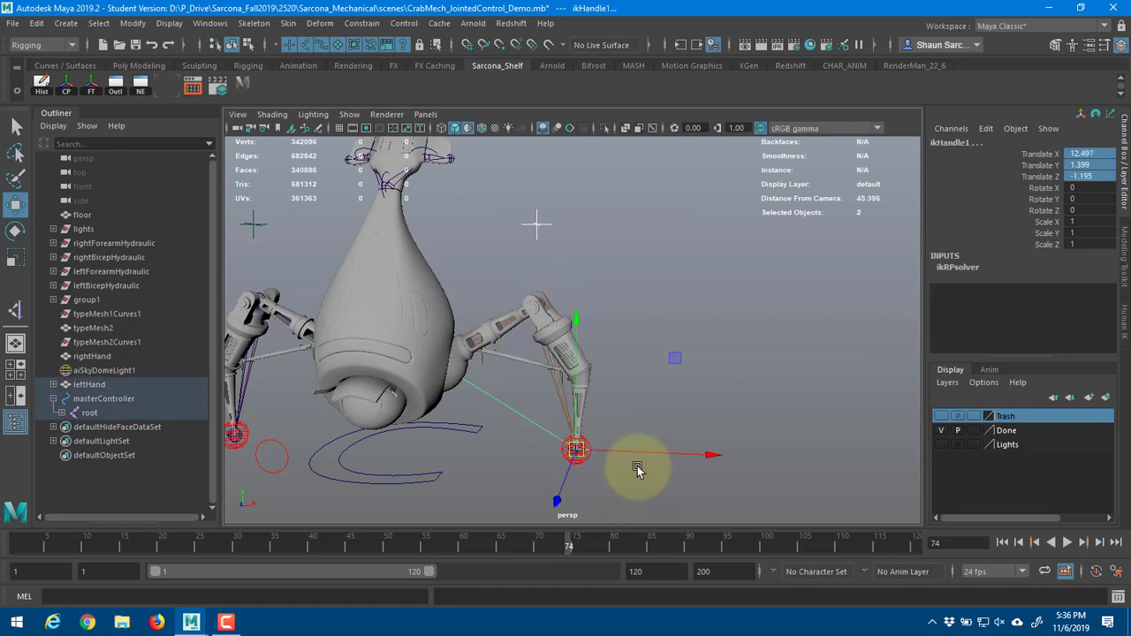
click(365, 23)
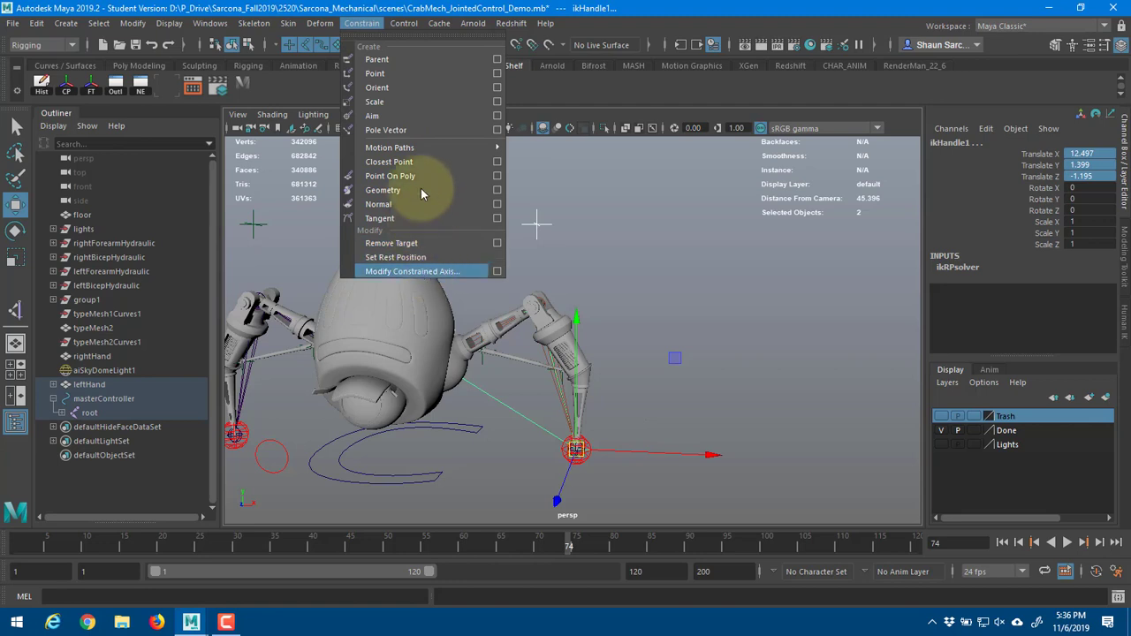
click(386, 130)
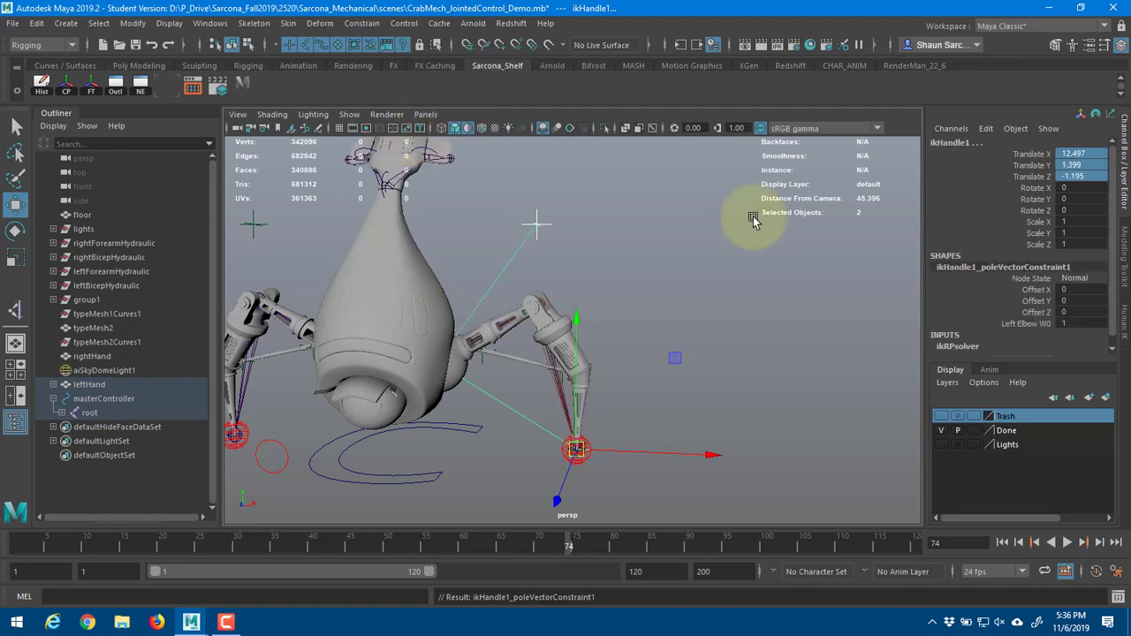
- Test-move the leftElbow locator to swing the left elbow and undo the moves
shift+click(536, 223)
click(549, 228)
alt+drag(607, 239, 506, 219)
drag(526, 226, 698, 243)
drag(515, 263, 498, 305)
key(ctrl+z)
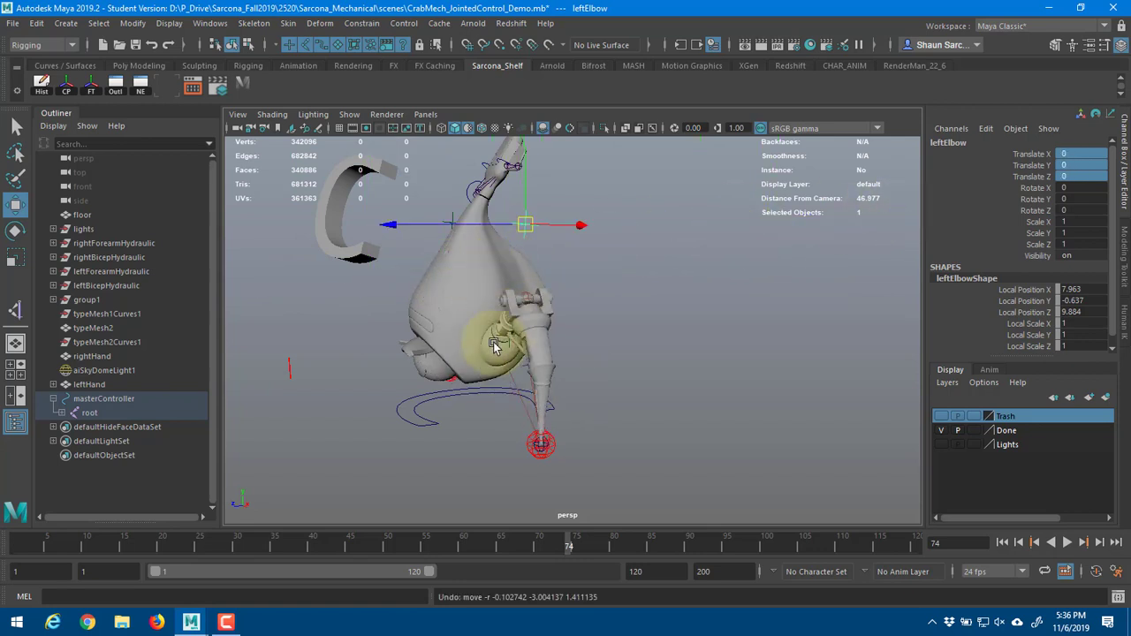
- Move the leftHand control outward and up by about 5.4 in X and 9 in Y to test the arm's bend
alt+drag(497, 345, 628, 326)
click(596, 444)
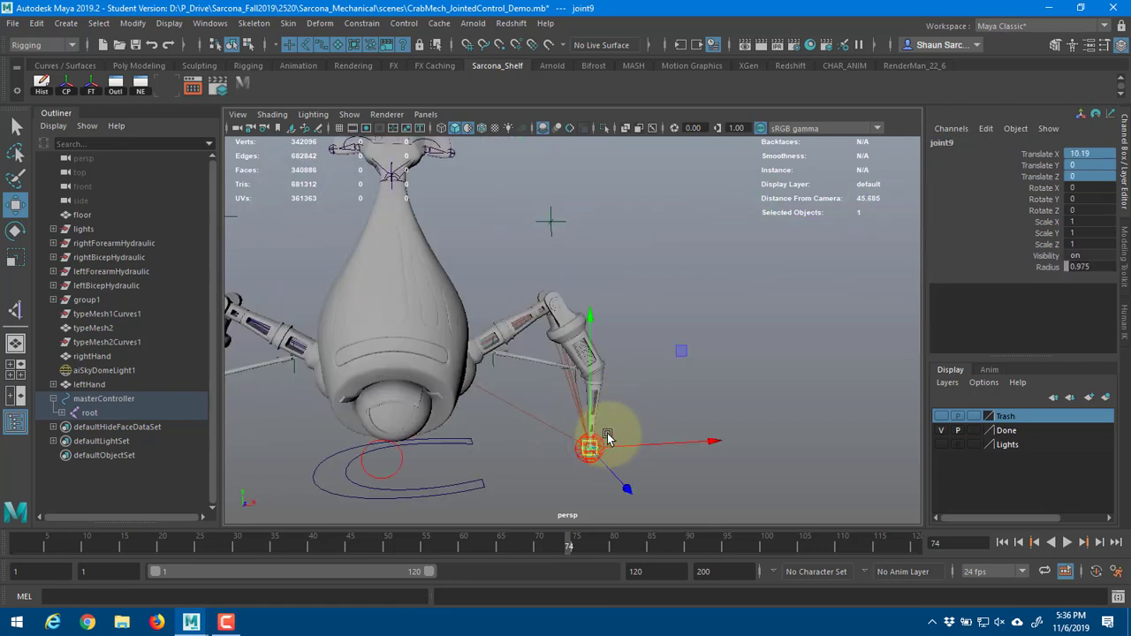
click(587, 447)
key(w)
drag(590, 448, 671, 314)
- Test-move the leftElbow locator toward the body and reset its Translate X, Y and Z to 0
click(555, 223)
drag(568, 215, 482, 249)
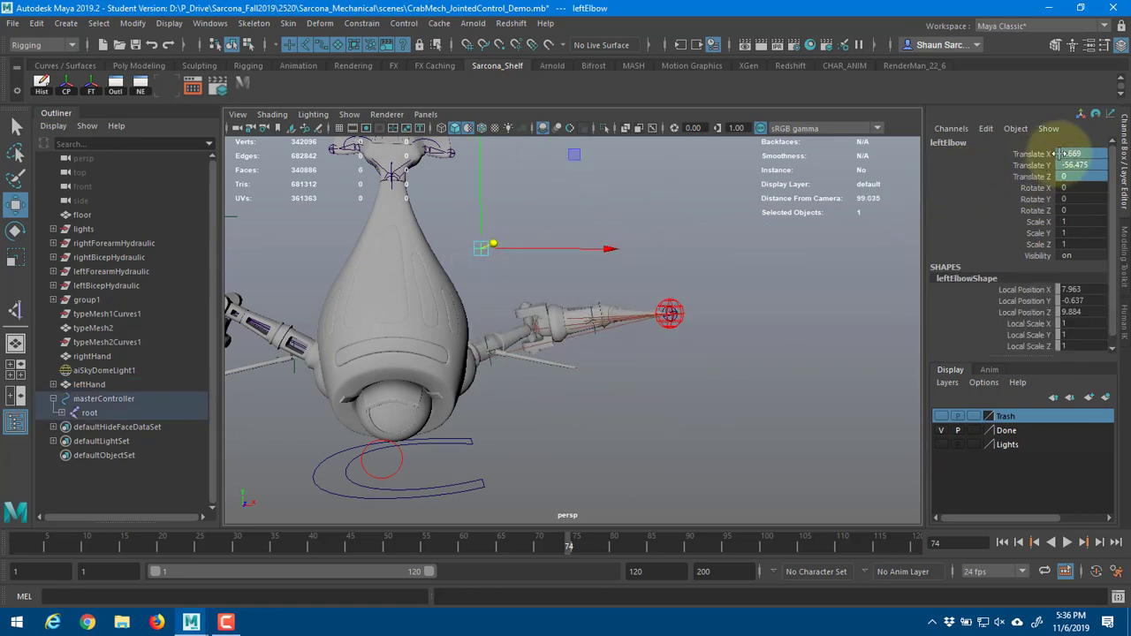
text(0)
key(Tab)
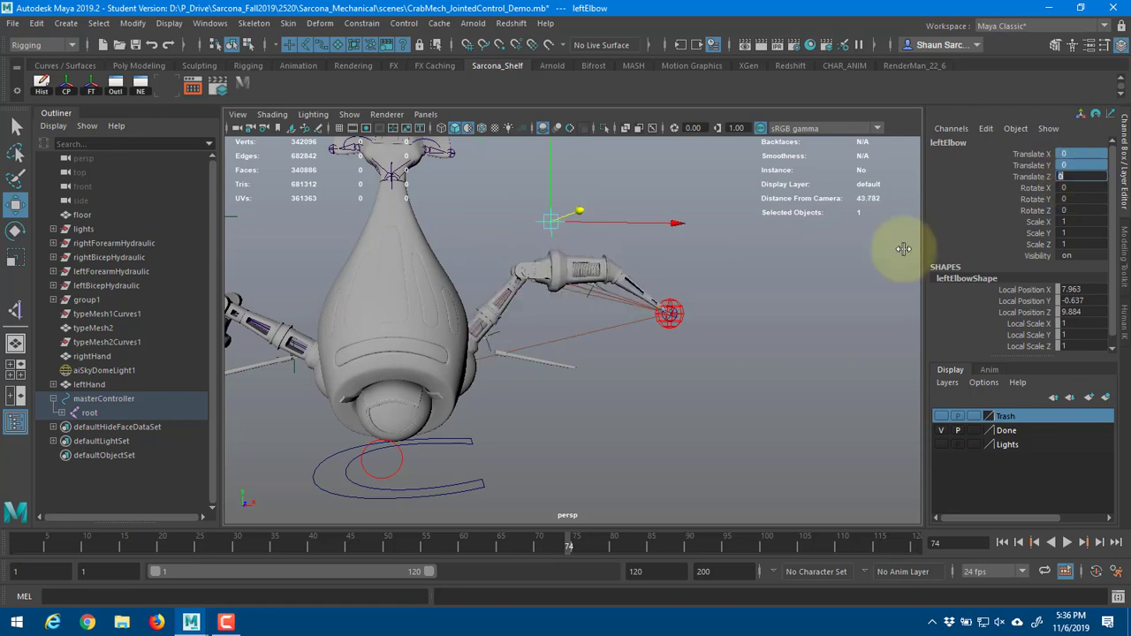
- Reset the leftHand control's Translate X, Y and Z to 0
click(674, 307)
drag(1087, 155, 1088, 175)
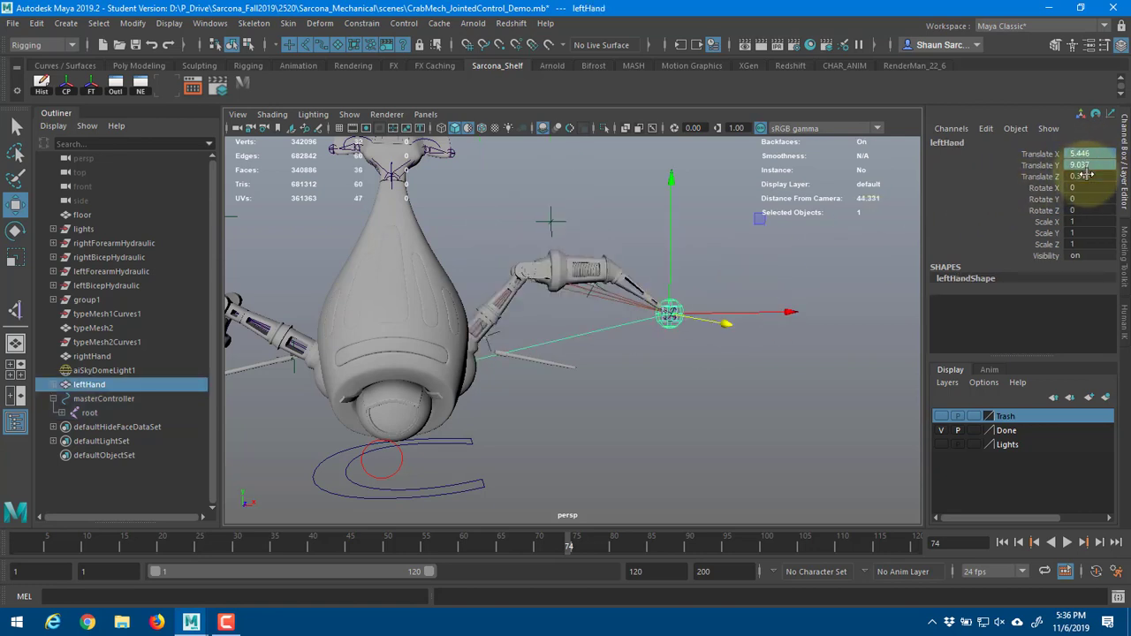
text(0)
key(Return)
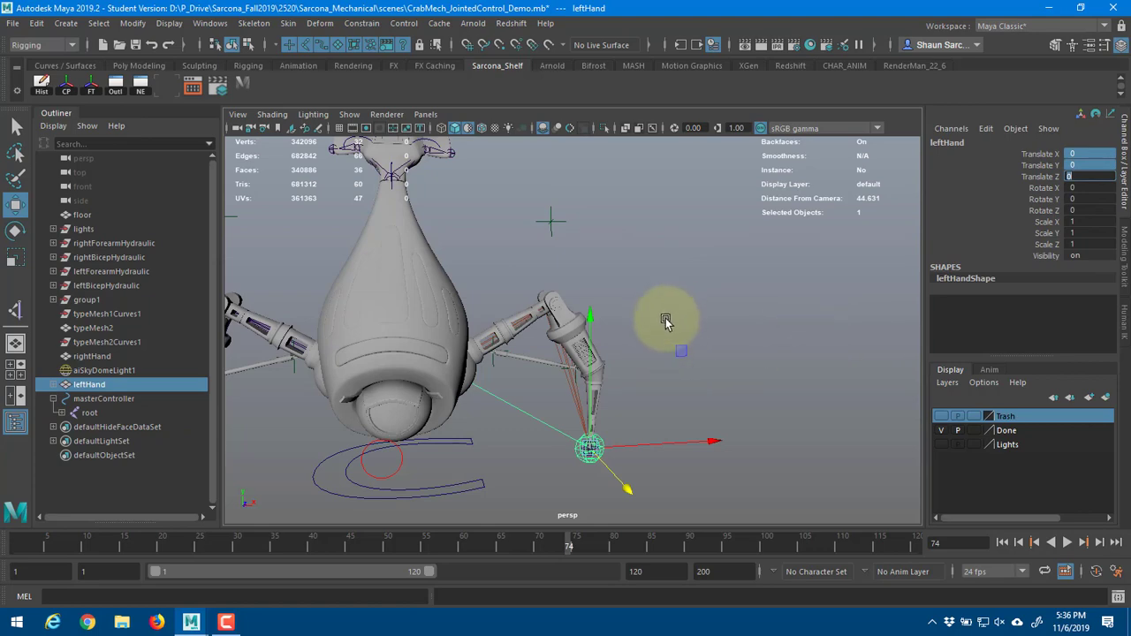
- Create an IK handle from rightShoulderJoint to the end joint inside the rightHand sphere, using wireframe display to pick the joints
alt+drag(666, 322, 620, 289)
alt+middle_drag(619, 289, 636, 284)
alt+right_drag(636, 283, 743, 289)
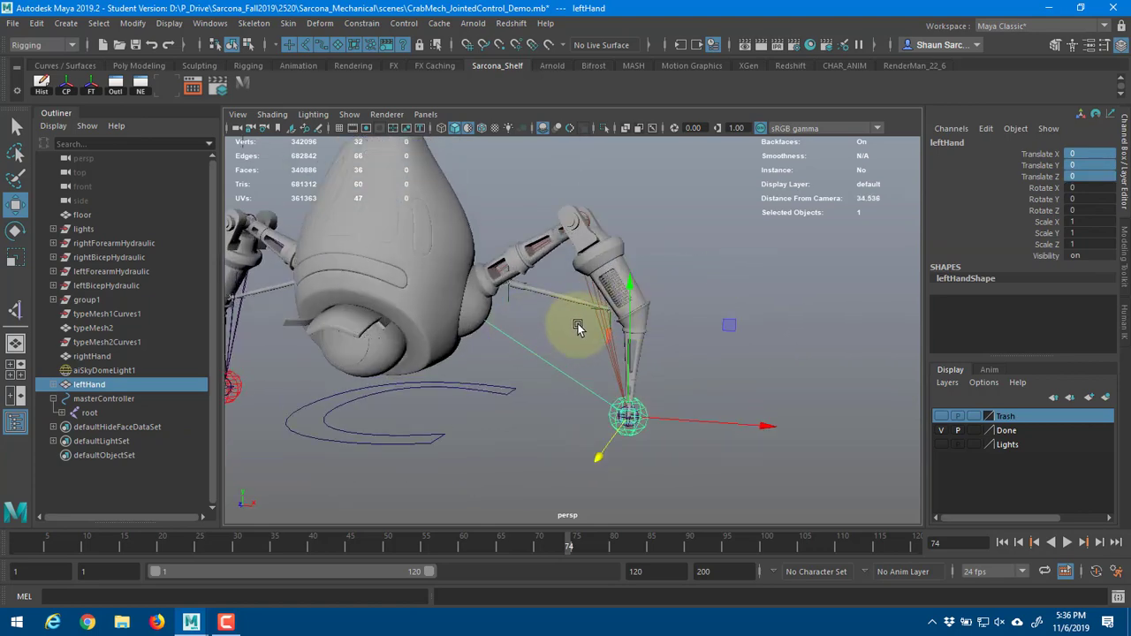
alt+drag(578, 327, 641, 332)
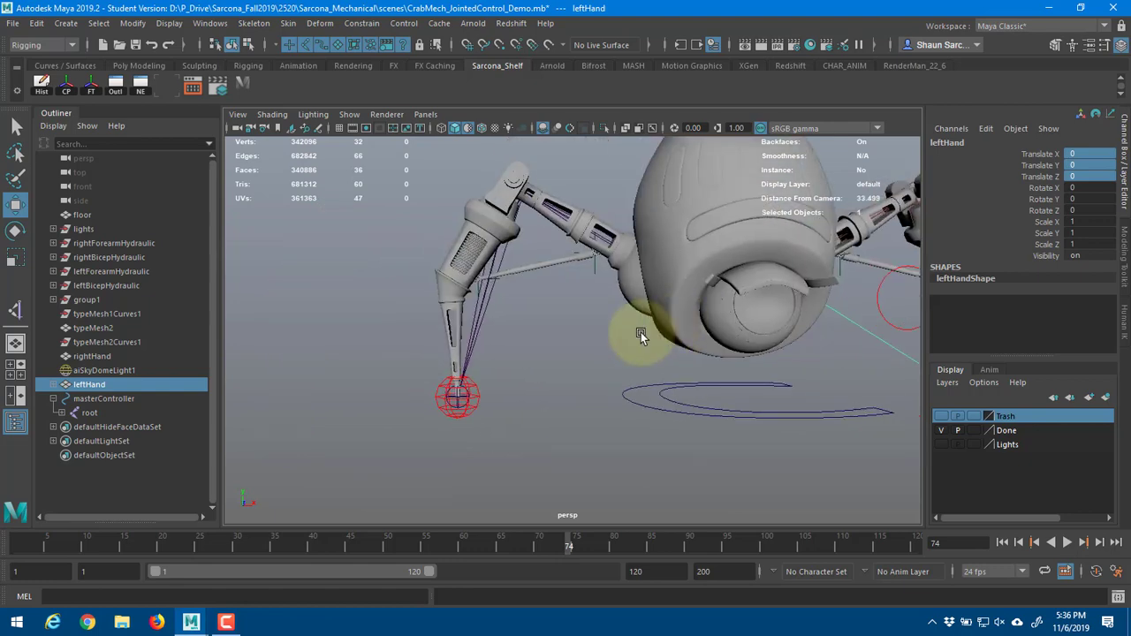
click(249, 23)
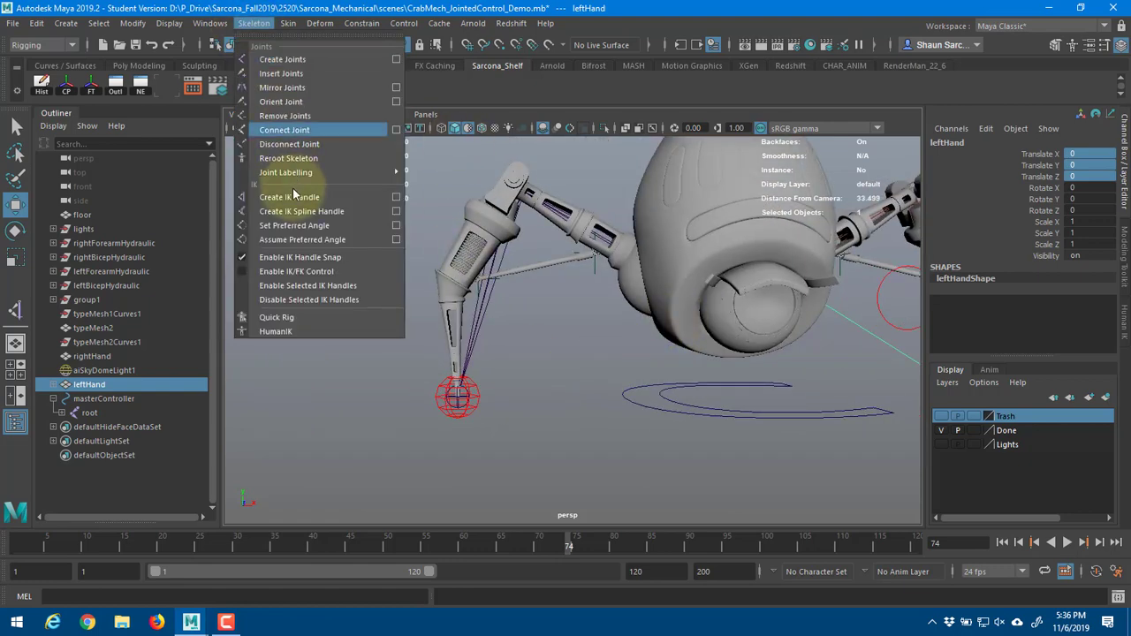
click(305, 192)
alt+drag(430, 258, 367, 319)
key(4)
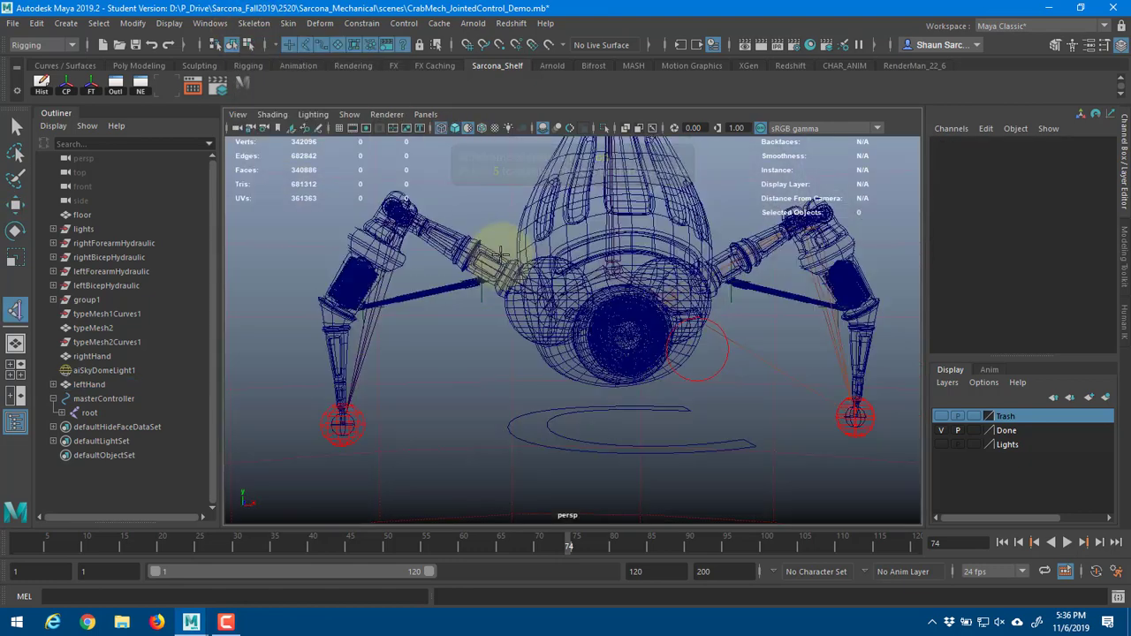
click(380, 378)
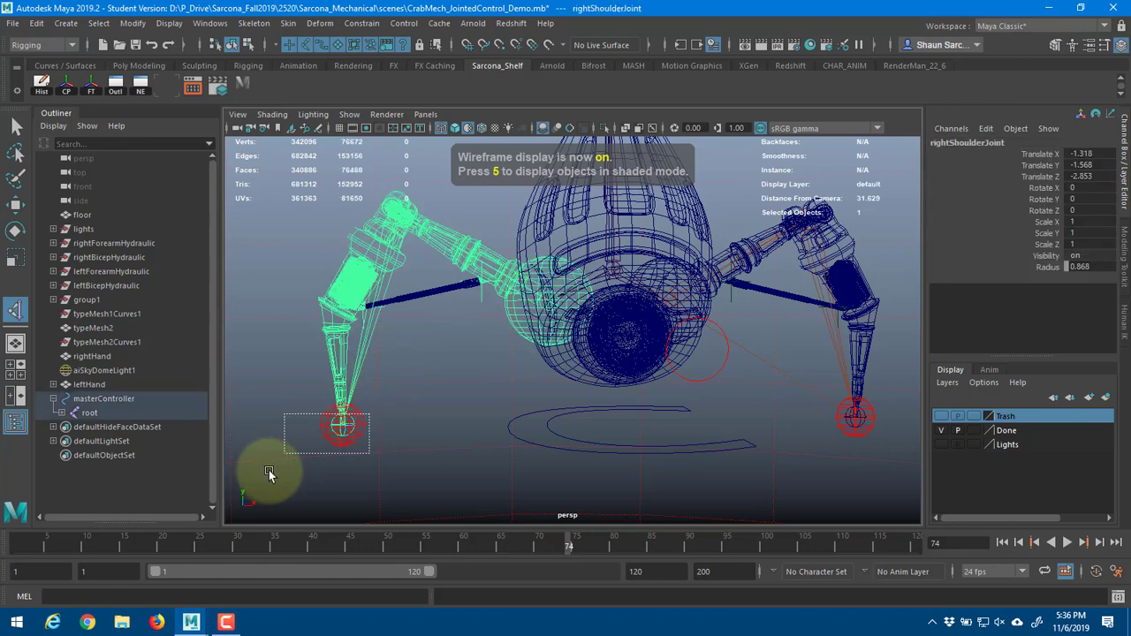
click(349, 435)
alt+drag(354, 455, 388, 456)
key(5)
- Parent ikHandle2 to the rightHand control sphere
key(q)
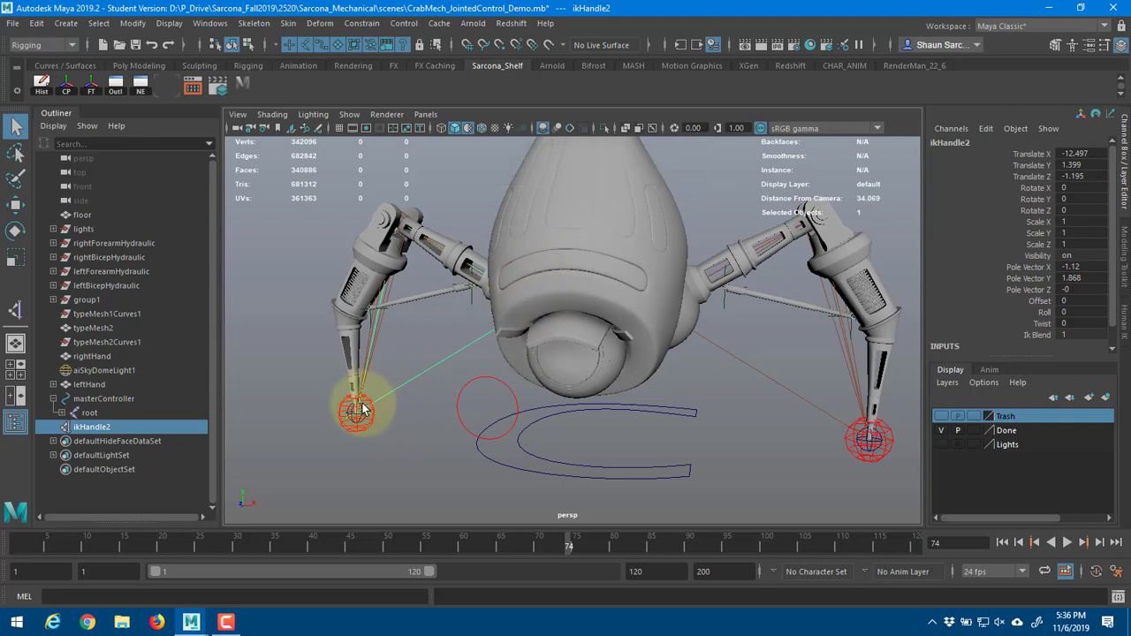
shift+click(371, 427)
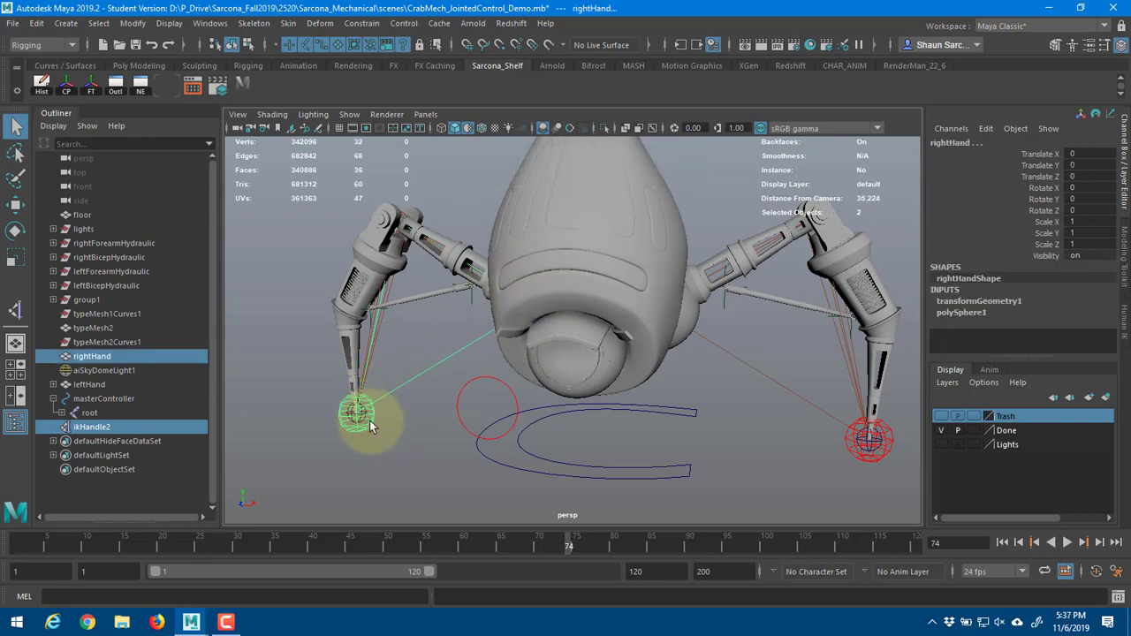
ctrl+click(361, 407)
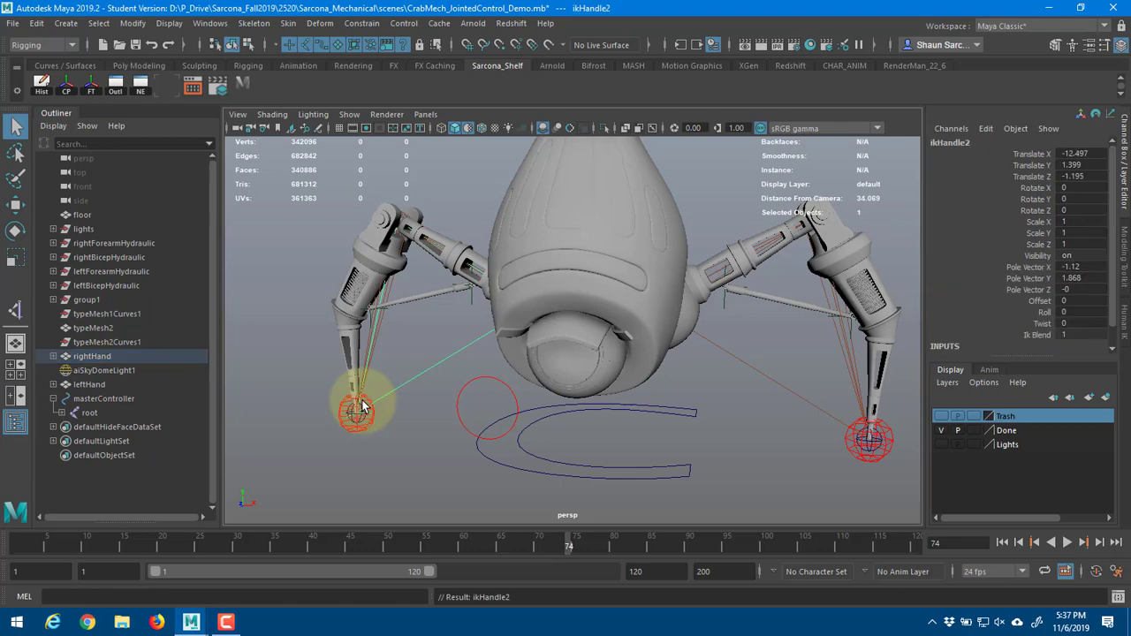
- Apply a Pole Vector constraint from the rightElbow locator to ikHandle2
alt+drag(381, 356, 385, 437)
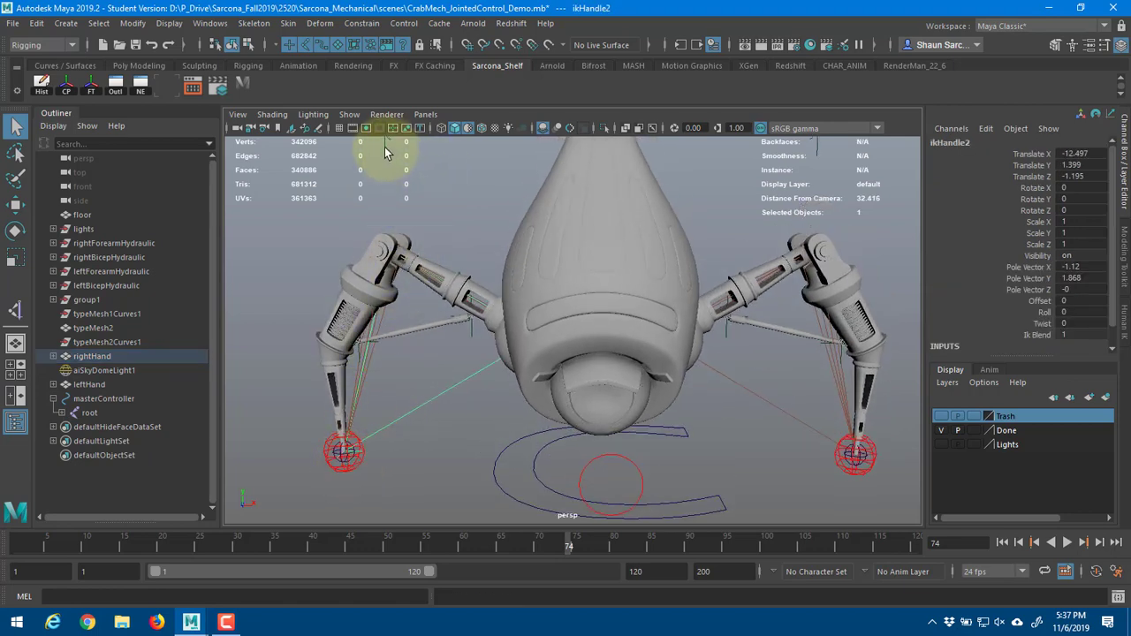
click(382, 365)
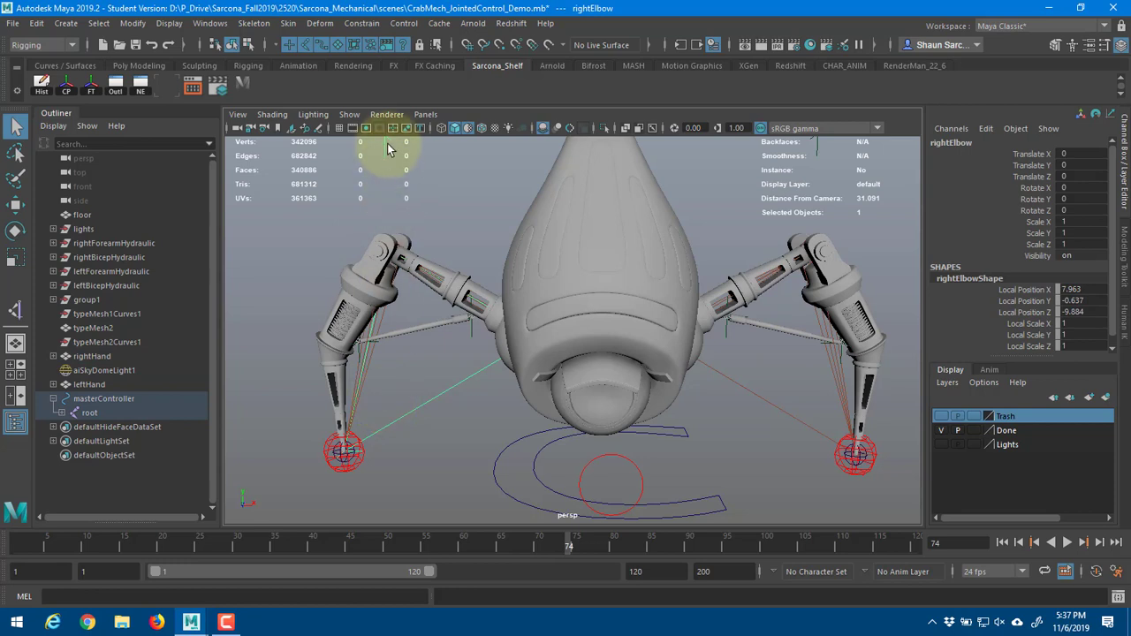
drag(302, 515, 304, 513)
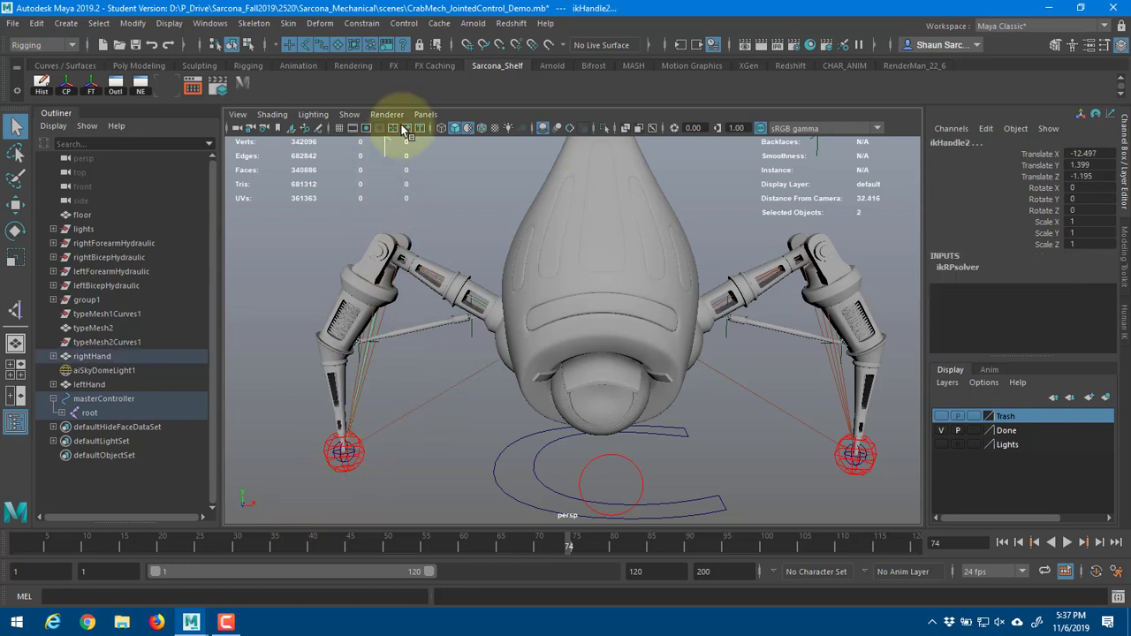
click(362, 23)
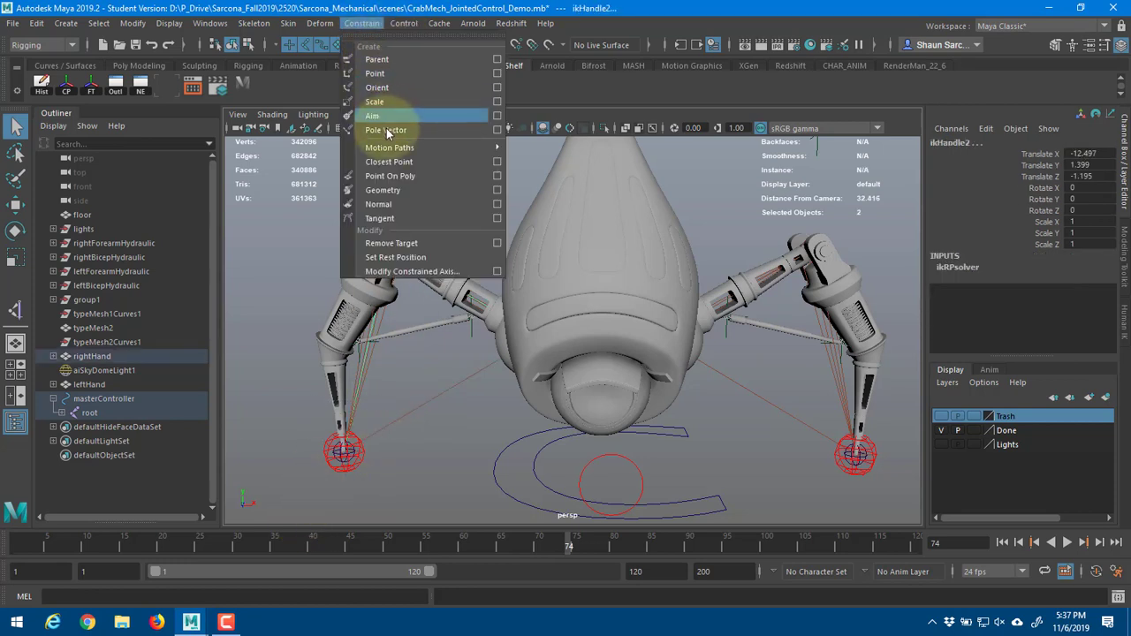
click(386, 130)
- Test-move the rightElbow locator and the rightHand control, undoing each move
alt+drag(440, 206, 536, 385)
click(445, 206)
key(ctrl+z)
click(497, 455)
key(ctrl+z)
- Examine the left arm's bicep and forearm hydraulic cylinders and the locators at their mounting brackets
alt+drag(735, 354, 567, 342)
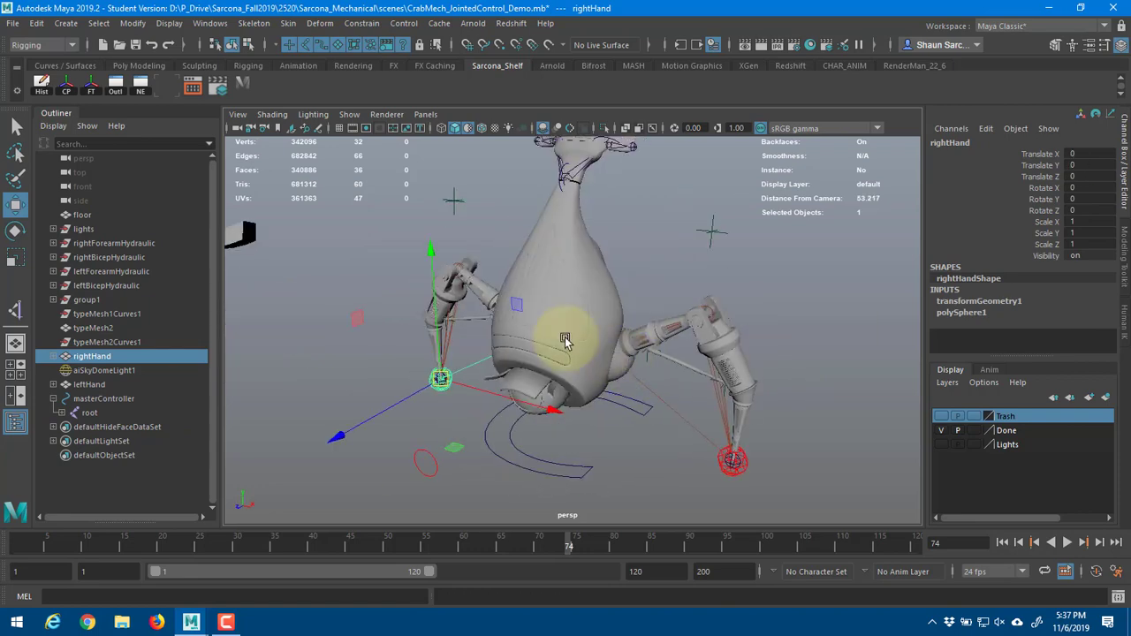
alt+right_drag(565, 341, 813, 288)
alt+drag(813, 289, 658, 290)
alt+middle_drag(658, 290, 574, 381)
alt+right_drag(575, 381, 659, 364)
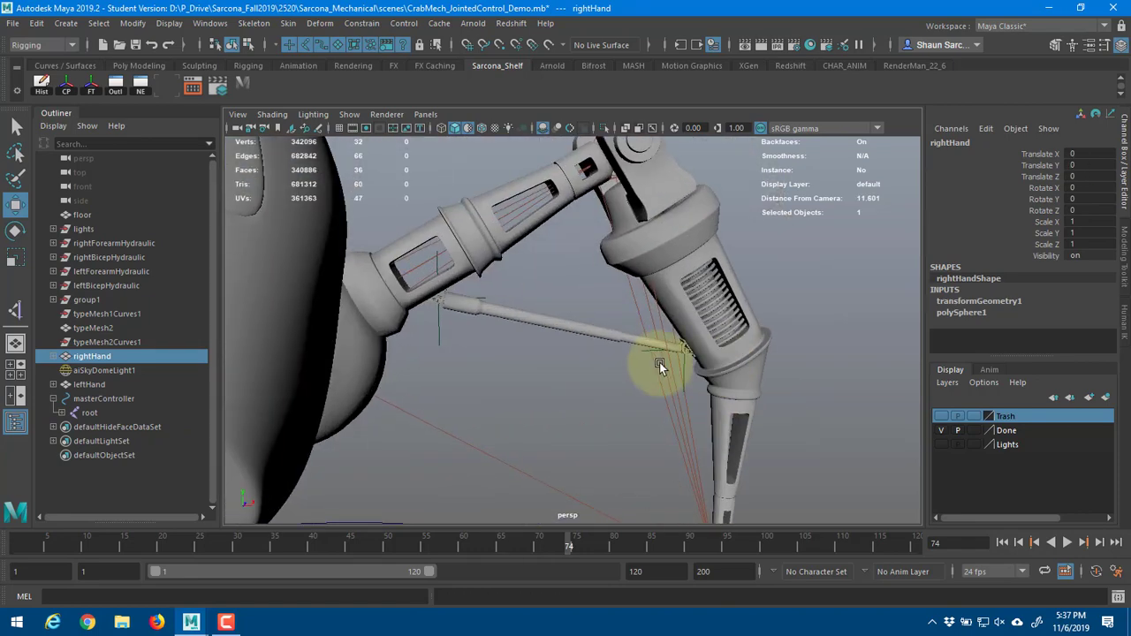
alt+drag(660, 363, 725, 350)
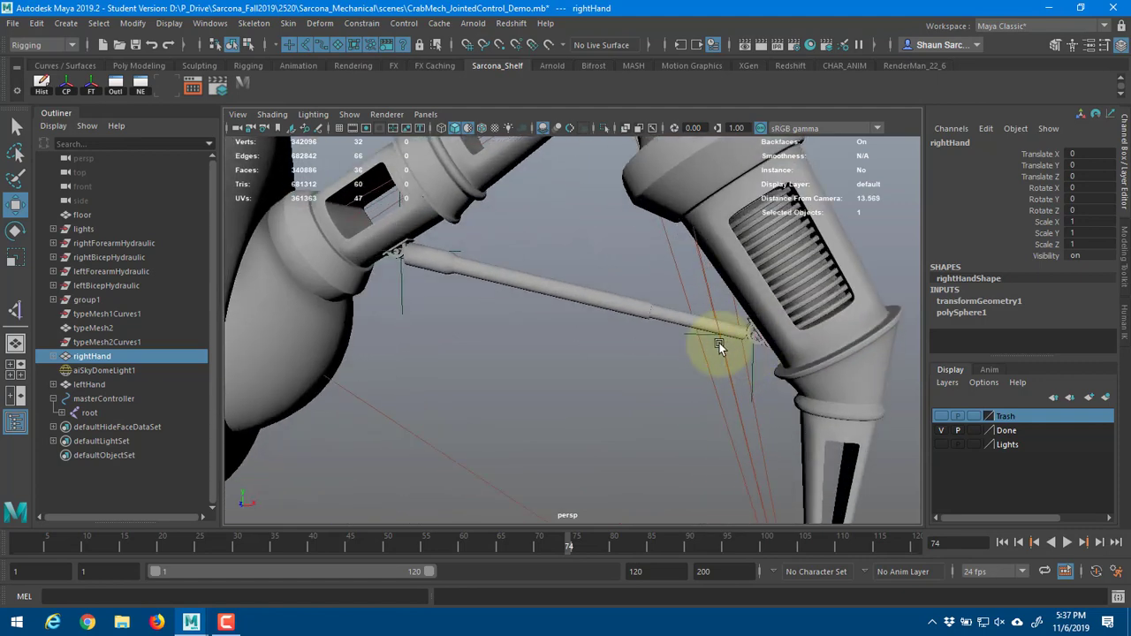
click(457, 253)
alt+drag(452, 244, 634, 315)
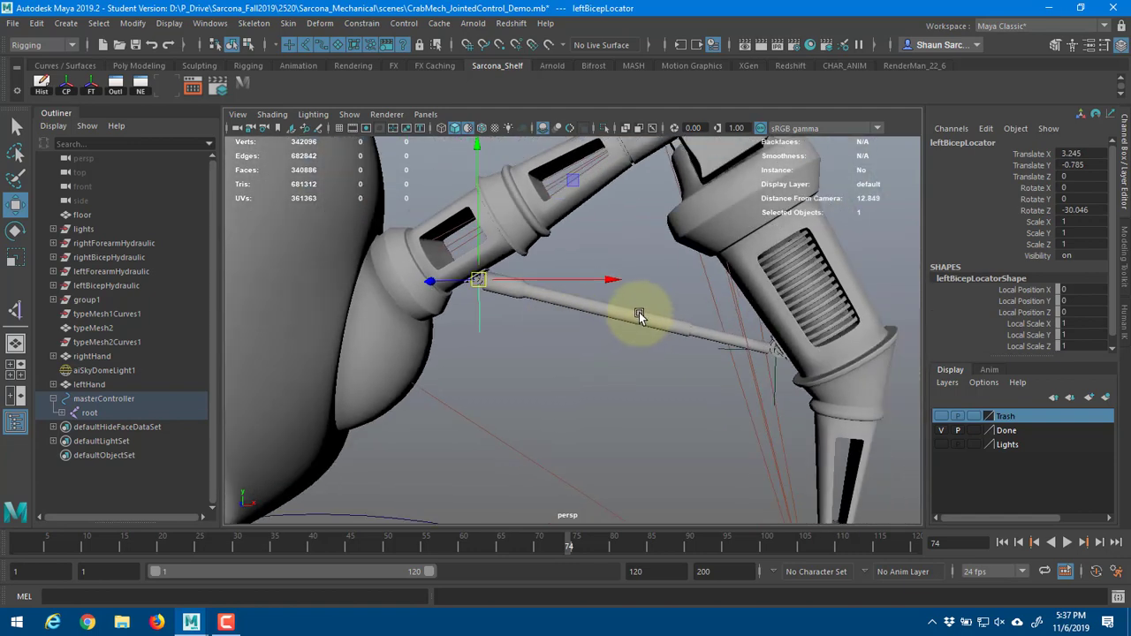
shift+click(639, 316)
alt+drag(601, 353, 656, 345)
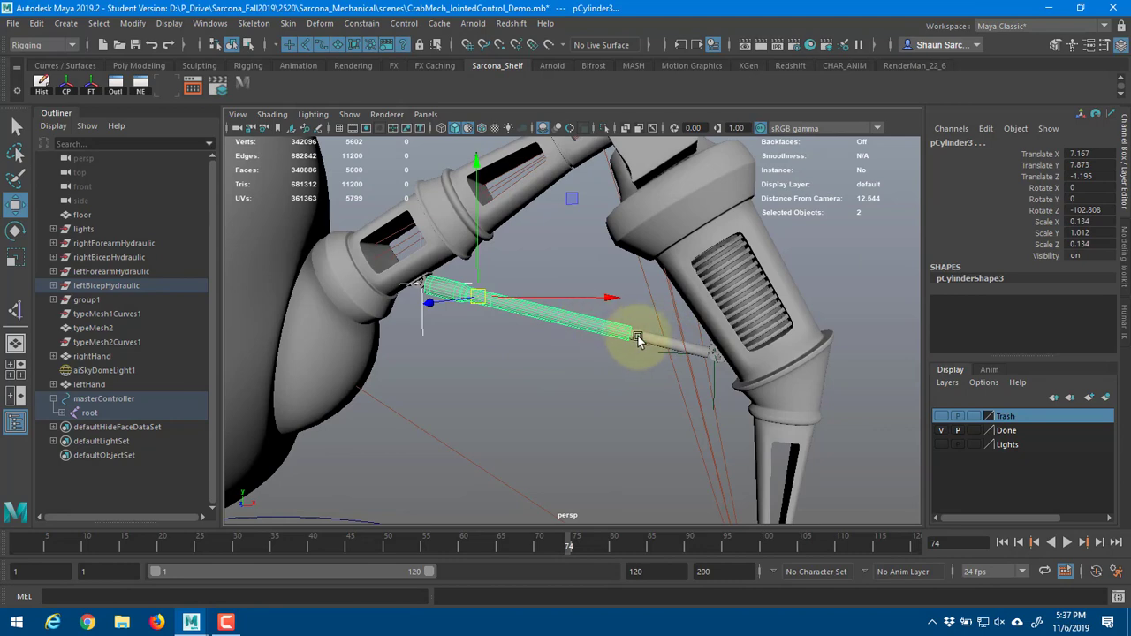
key(Up)
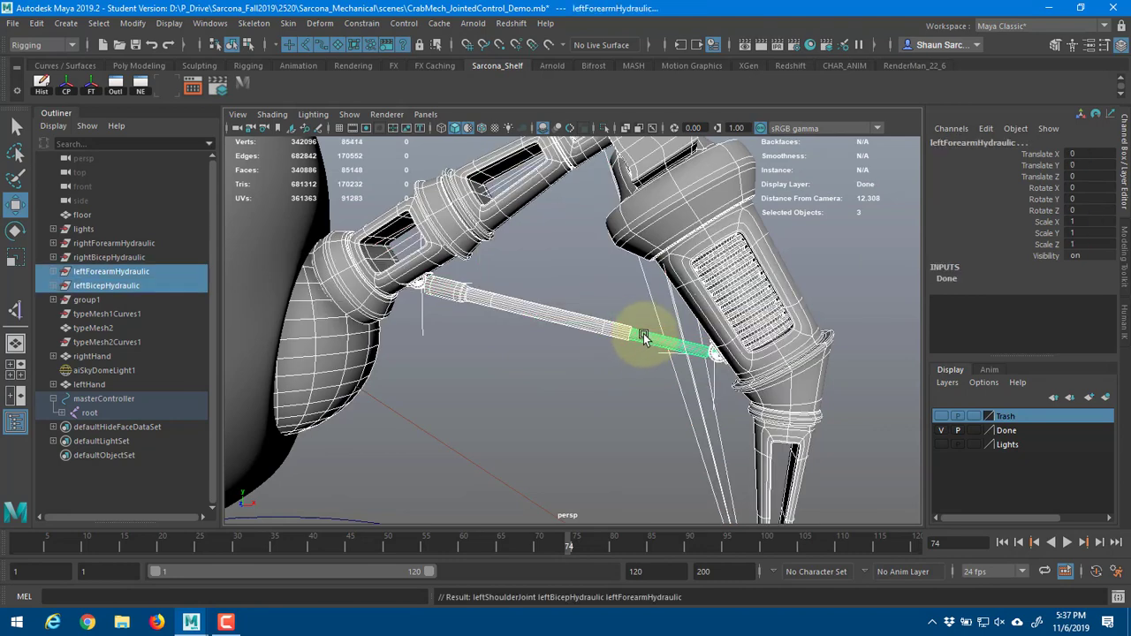
click(455, 344)
scroll(526, 344, up, 8)
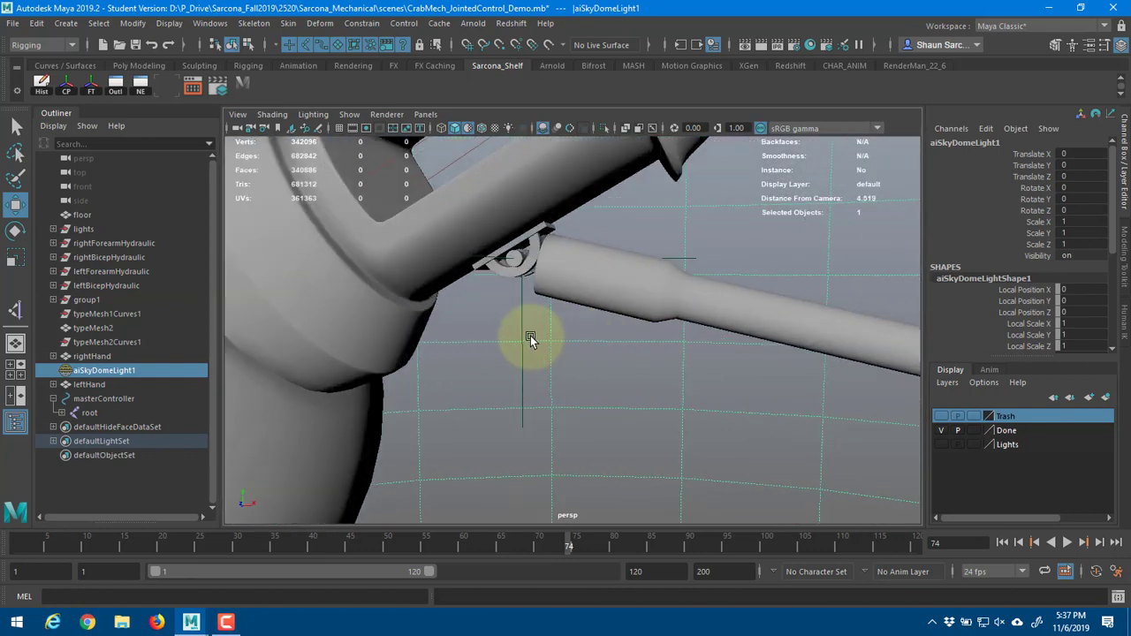
click(663, 321)
alt+drag(664, 321, 475, 314)
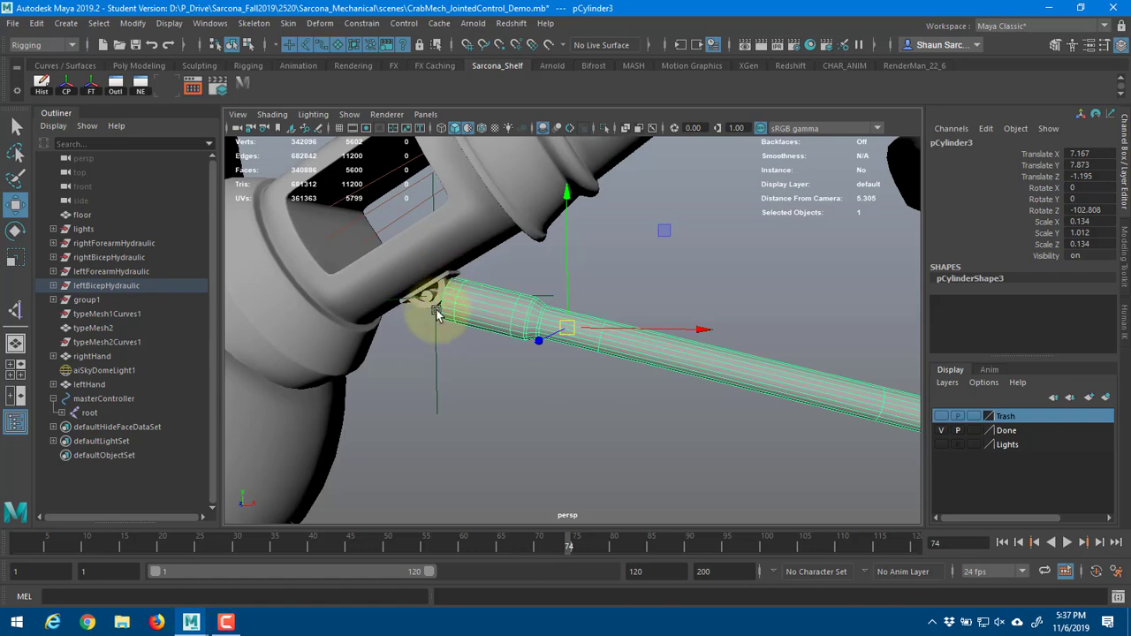
alt+drag(500, 280, 702, 322)
click(774, 312)
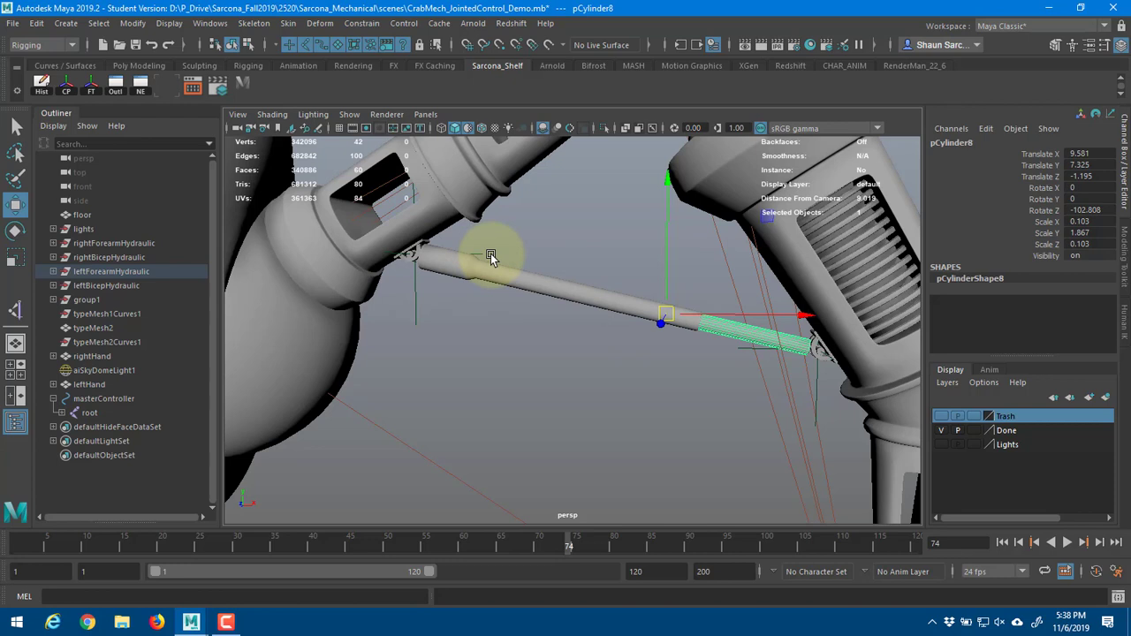
click(415, 266)
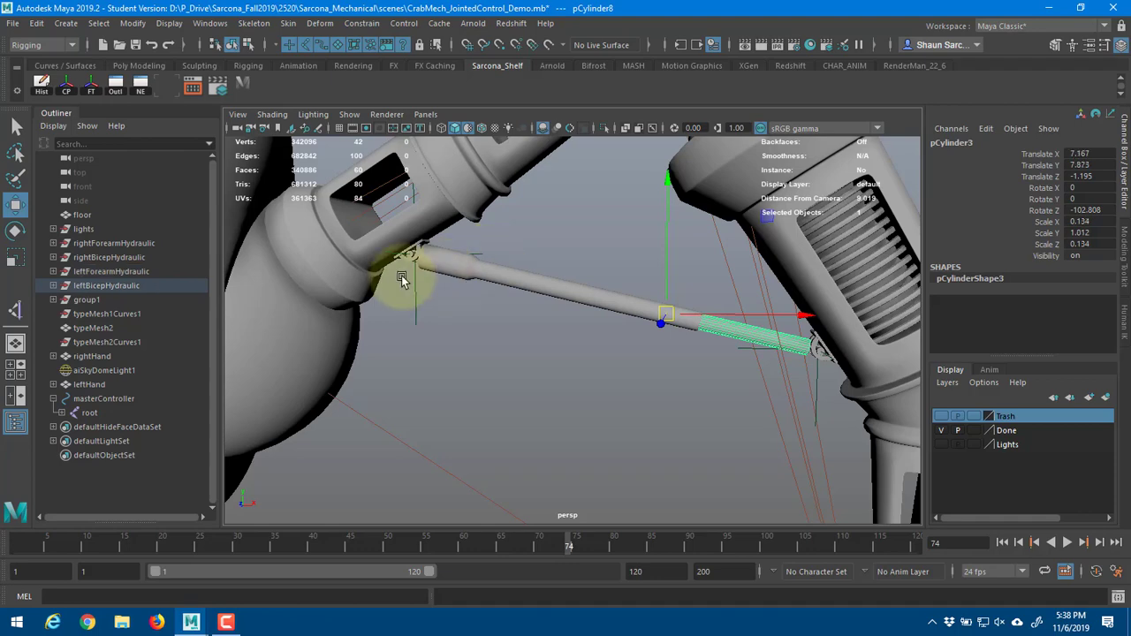
- Isolate the leftBicepHydraulic group, inspect its mounting end up close, and restore the full scene view
click(128, 287)
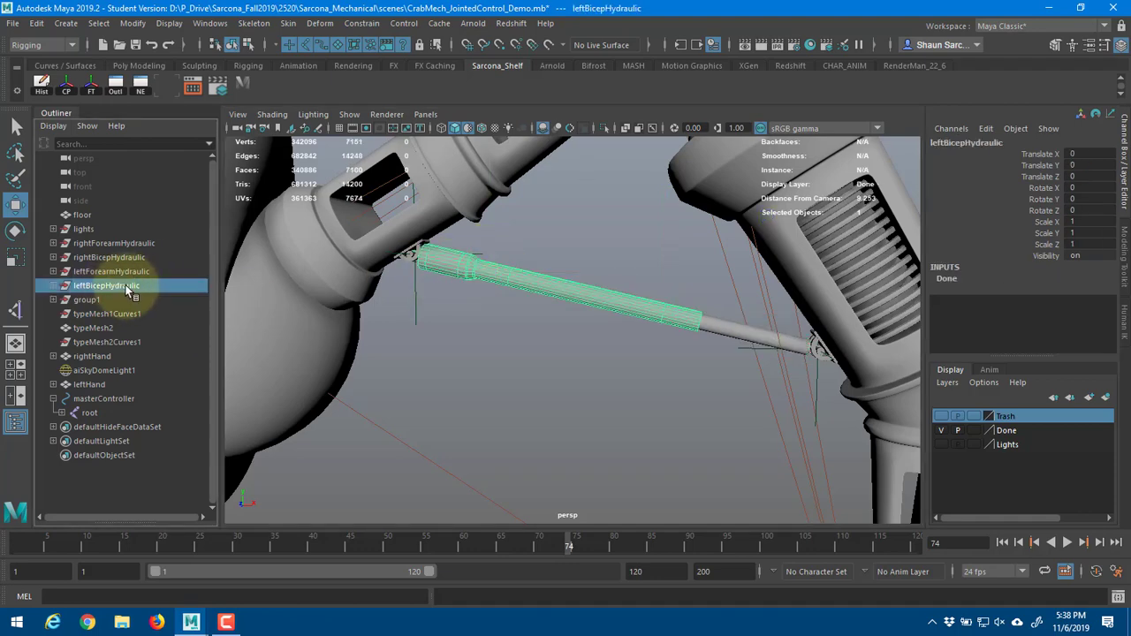
alt+drag(409, 309, 492, 333)
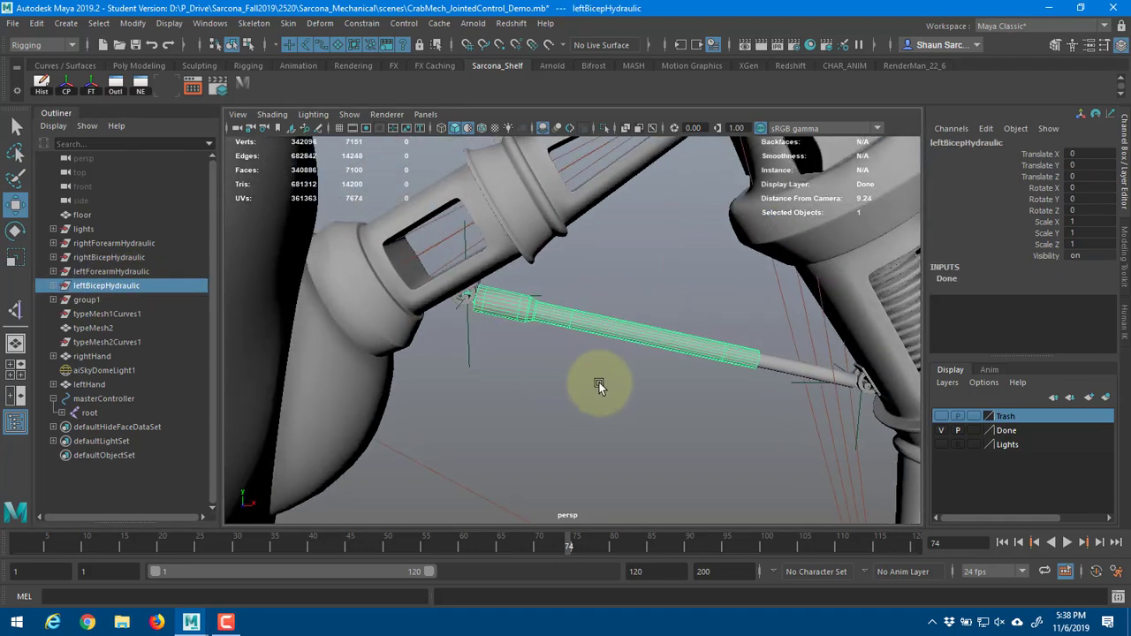
alt+right_drag(599, 379, 467, 387)
alt+drag(467, 387, 440, 478)
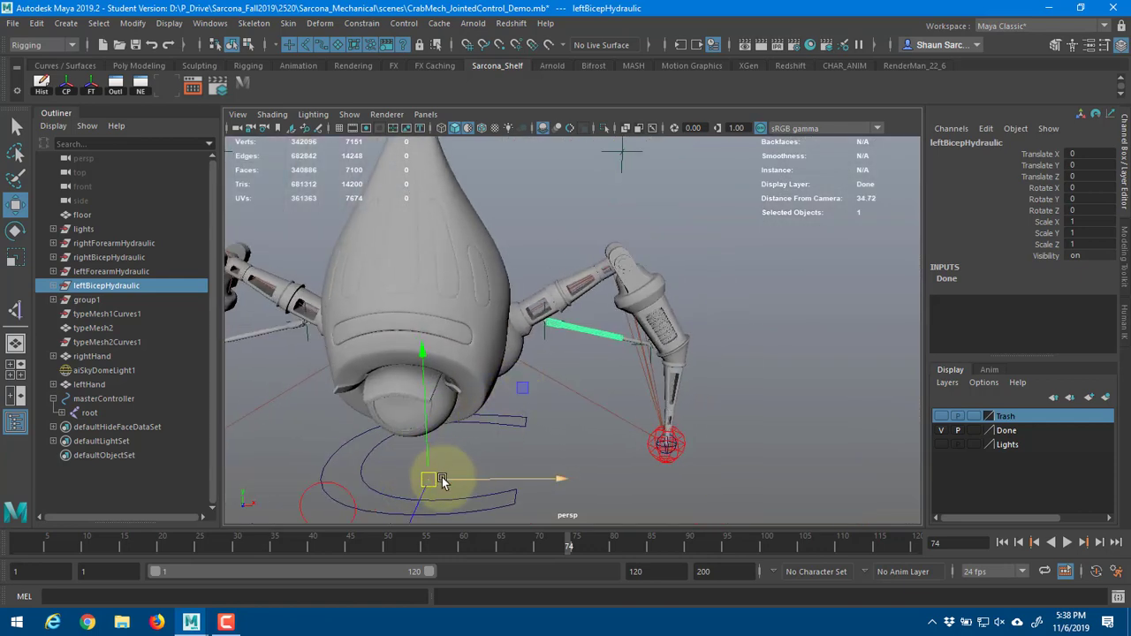
click(604, 131)
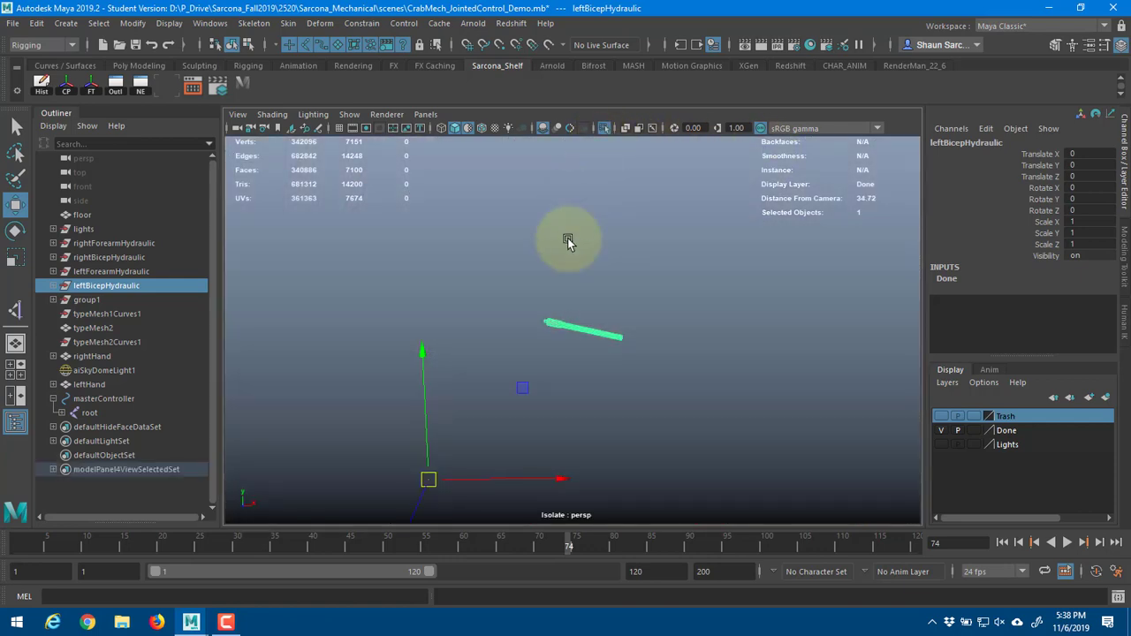
key(f)
alt+drag(579, 329, 650, 294)
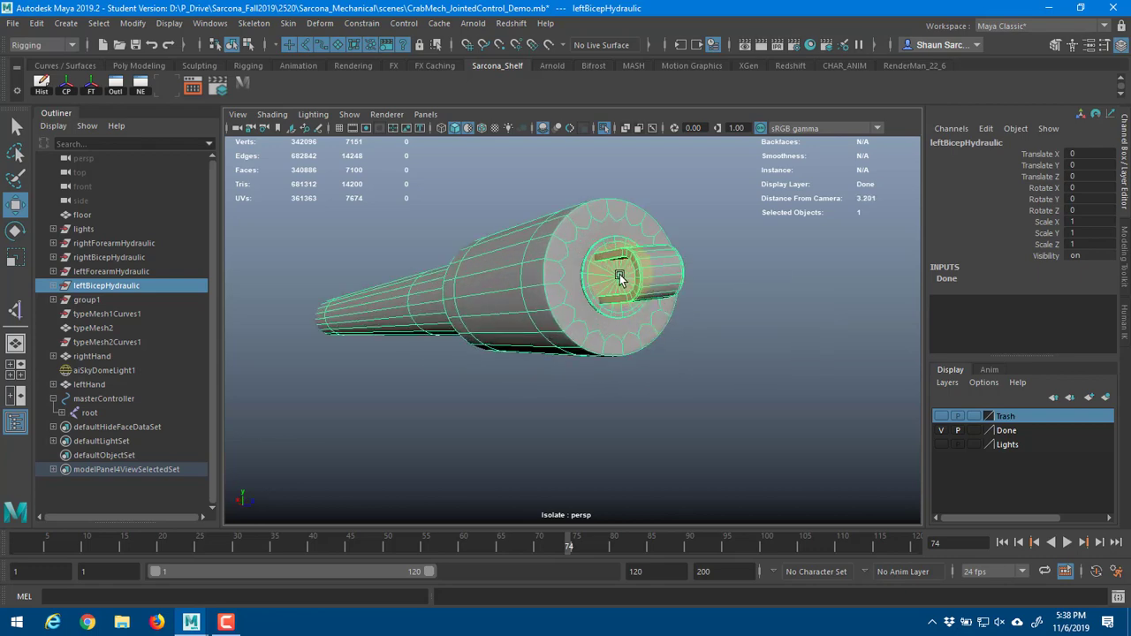
click(604, 127)
- Snap the leftBicepHydraulic group's pivot to leftBicepLocator, hiding polygons in the view while placing it
alt+drag(544, 259, 486, 203)
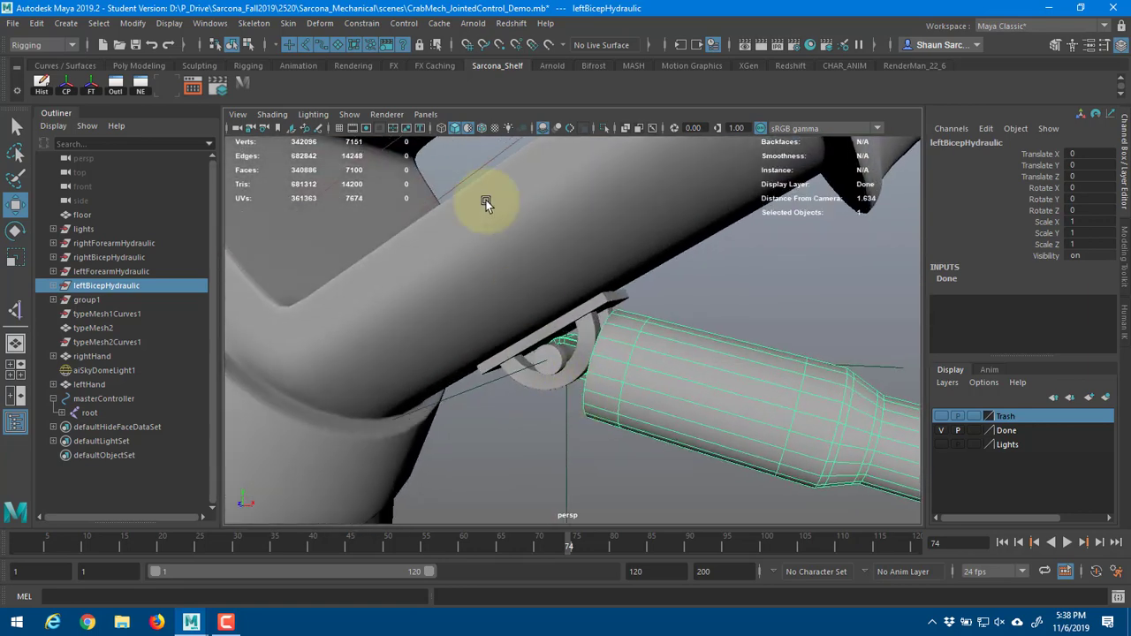
click(349, 114)
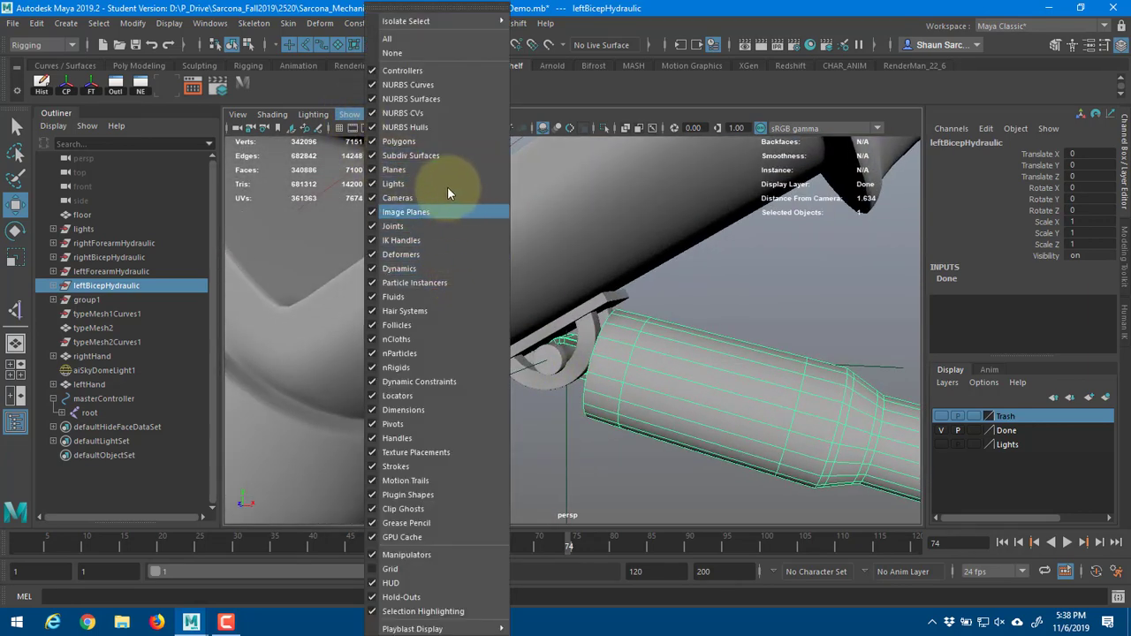
click(427, 144)
alt+right_drag(616, 354, 378, 472)
drag(437, 497, 575, 328)
alt+drag(579, 410, 525, 286)
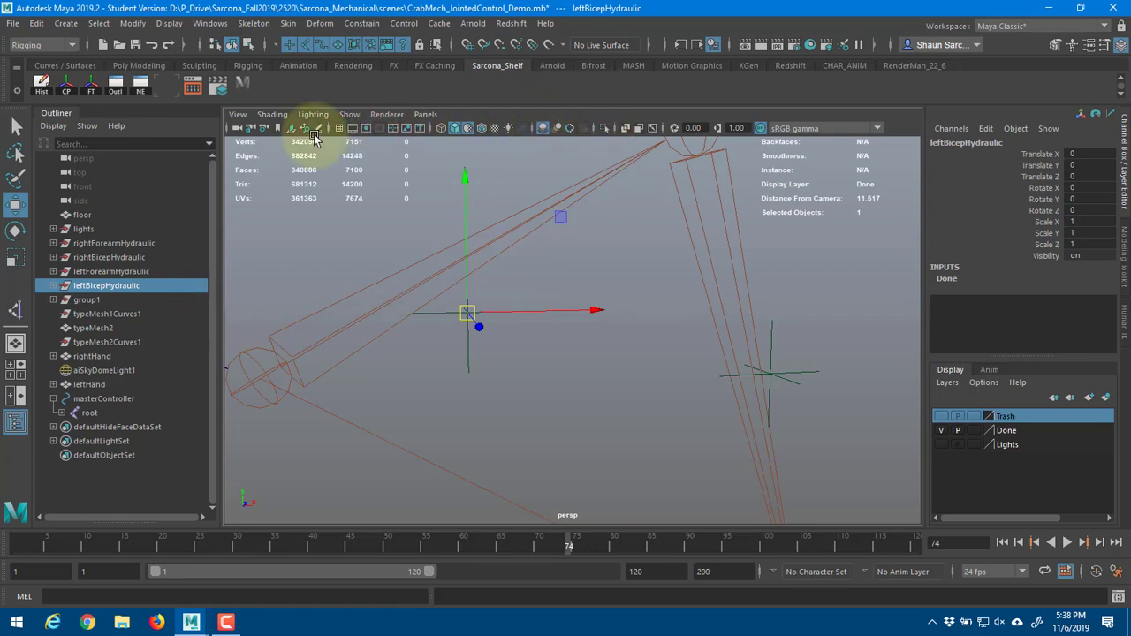
click(350, 115)
click(372, 84)
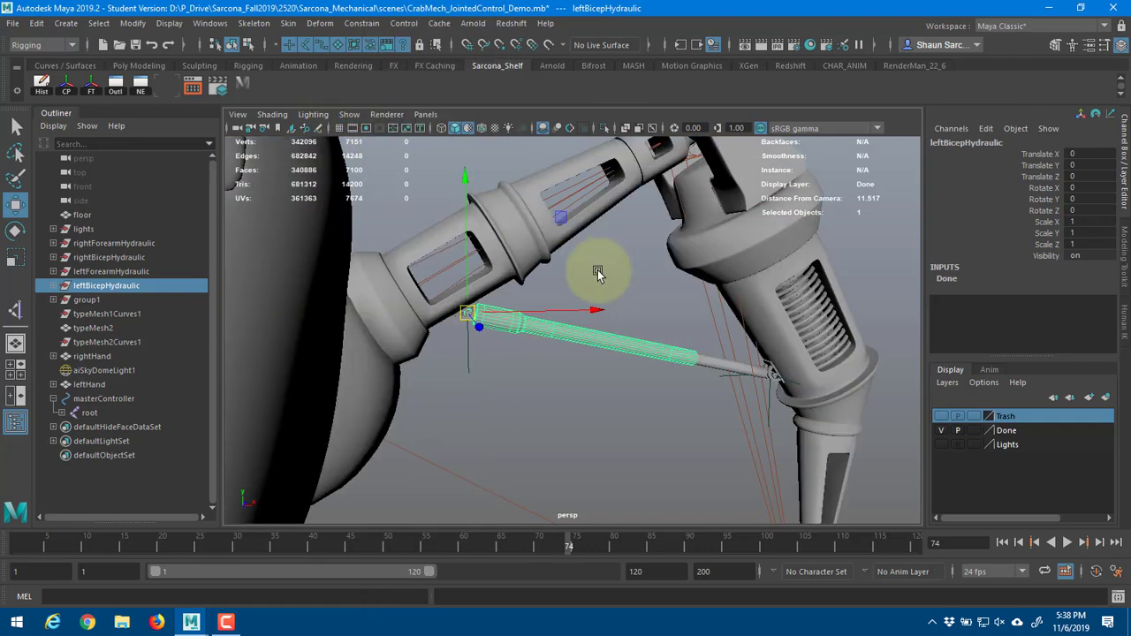
- Snap the leftForearmHydraulic group's pivot to the locator at the left forearm bracket, hiding polygons in the view while placing it
click(139, 271)
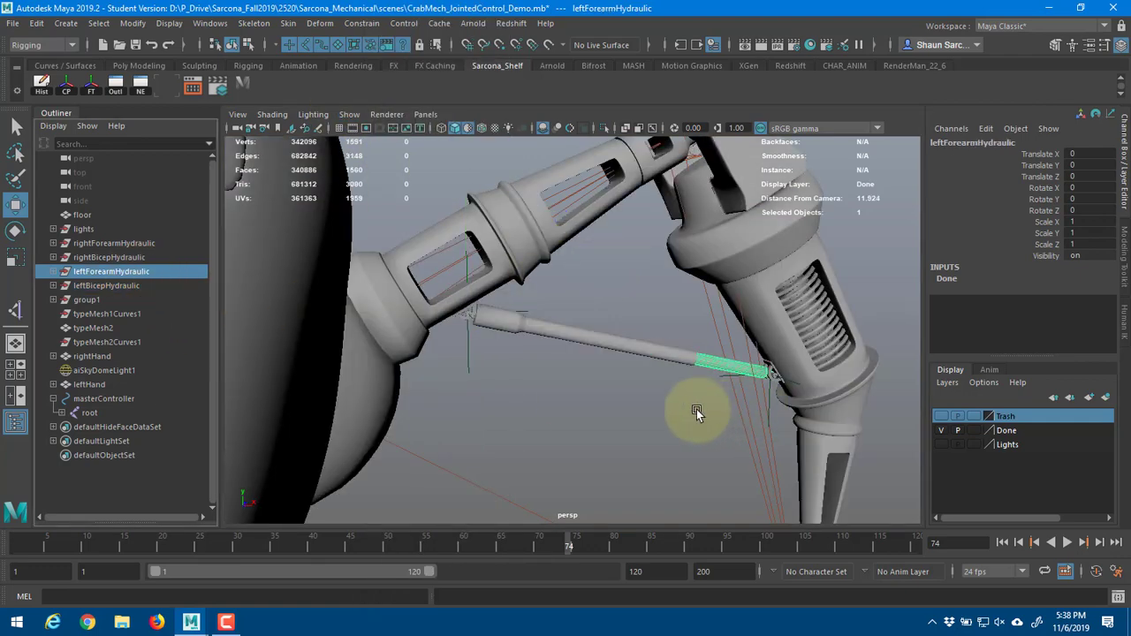
alt+middle_drag(696, 409, 443, 357)
alt+right_drag(443, 357, 625, 350)
alt+middle_drag(508, 384, 636, 346)
alt+right_drag(635, 347, 623, 372)
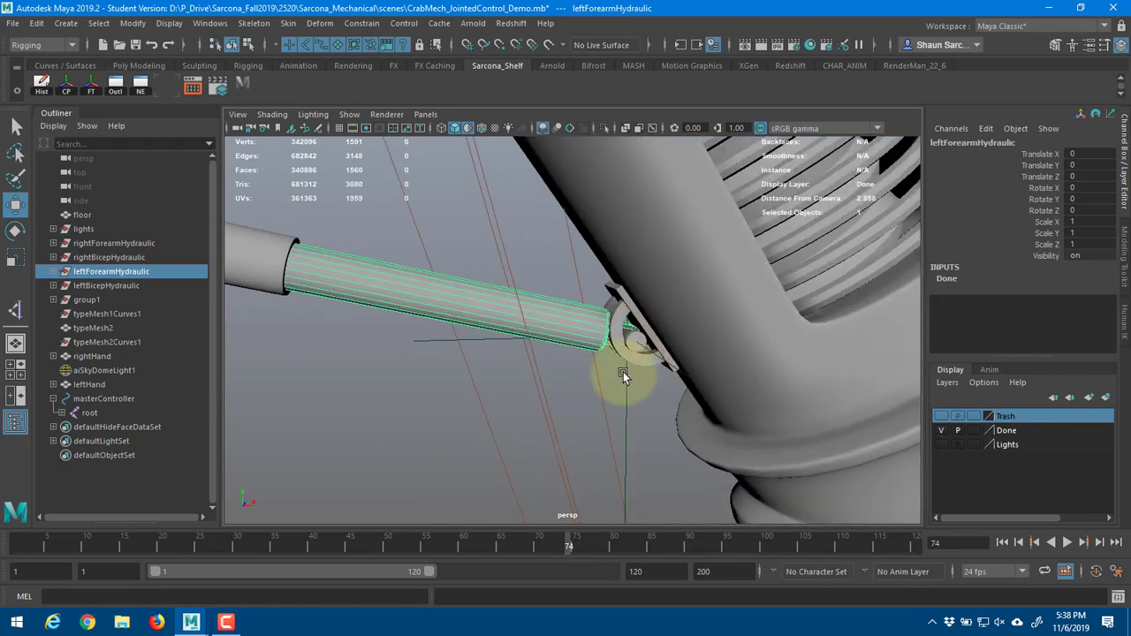
click(349, 114)
click(392, 142)
alt+drag(692, 394, 694, 339)
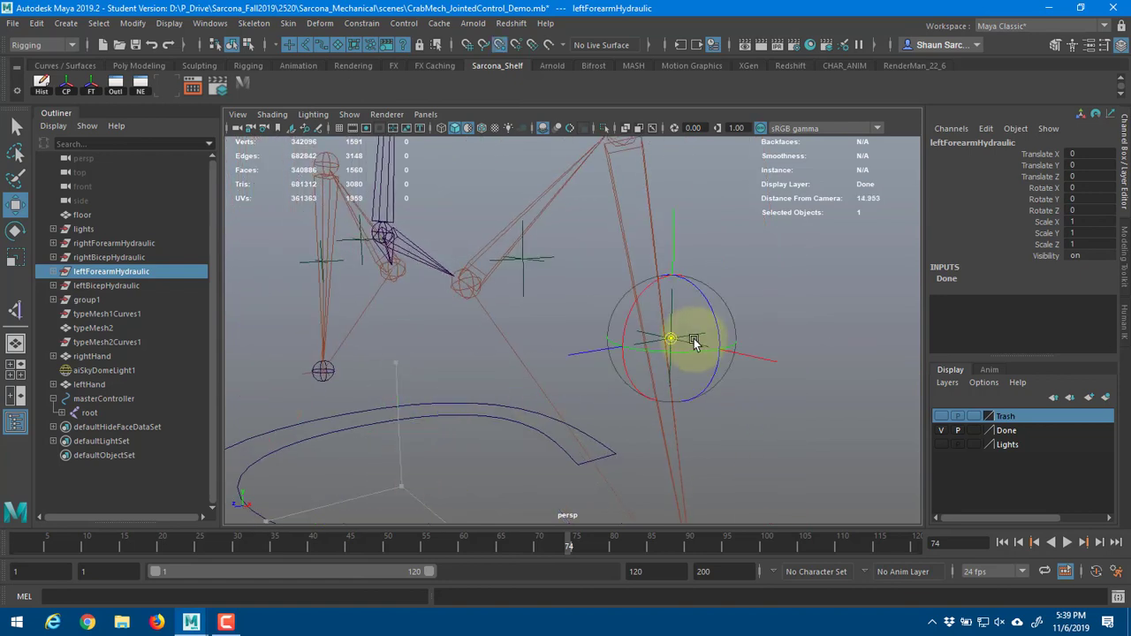
alt+drag(575, 391, 601, 306)
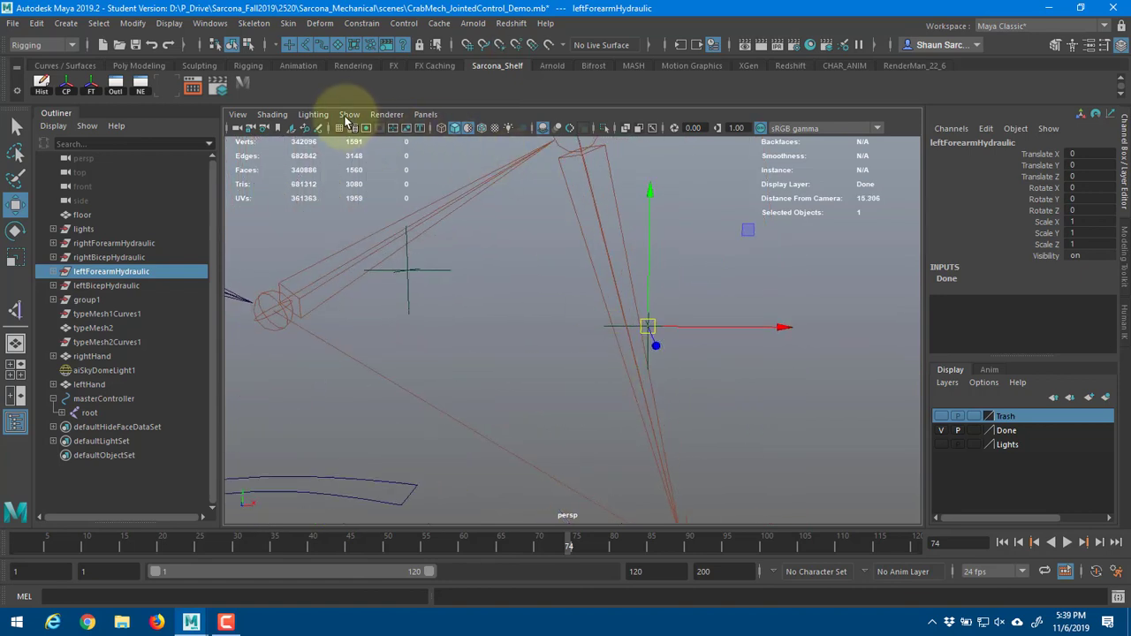
click(349, 115)
click(393, 141)
- Point-constrain the leftBicepHydraulic group to leftBicepLocator on all axes with Maintain offset off
alt+middle_drag(442, 288, 525, 271)
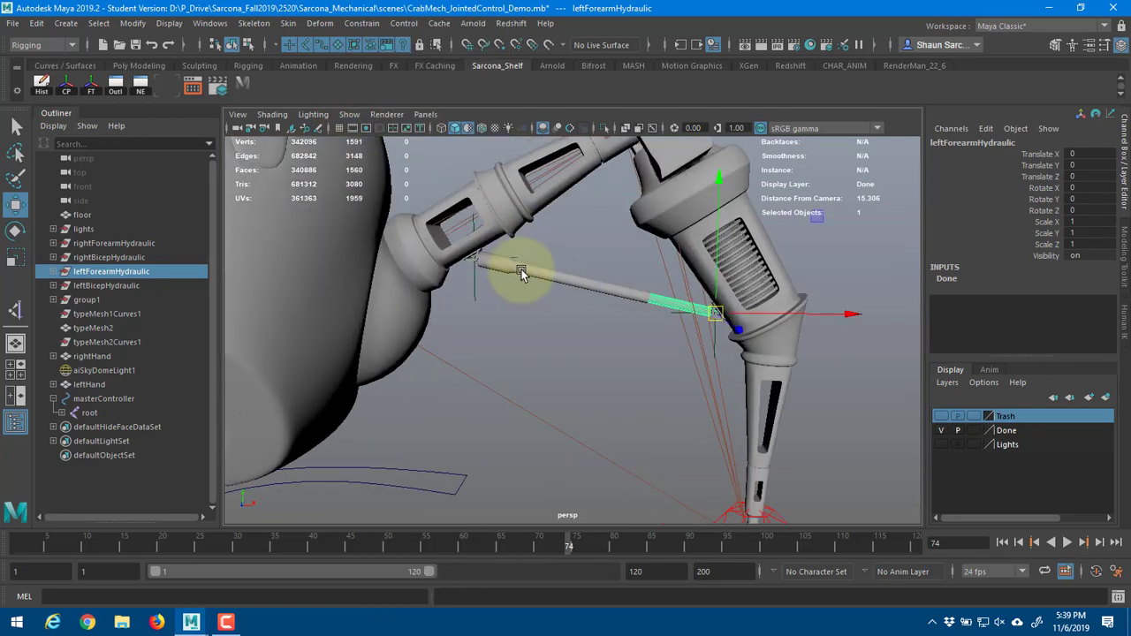
alt+right_drag(525, 271, 626, 267)
alt+middle_drag(626, 267, 645, 344)
alt+right_drag(645, 343, 698, 345)
alt+middle_drag(476, 280, 523, 295)
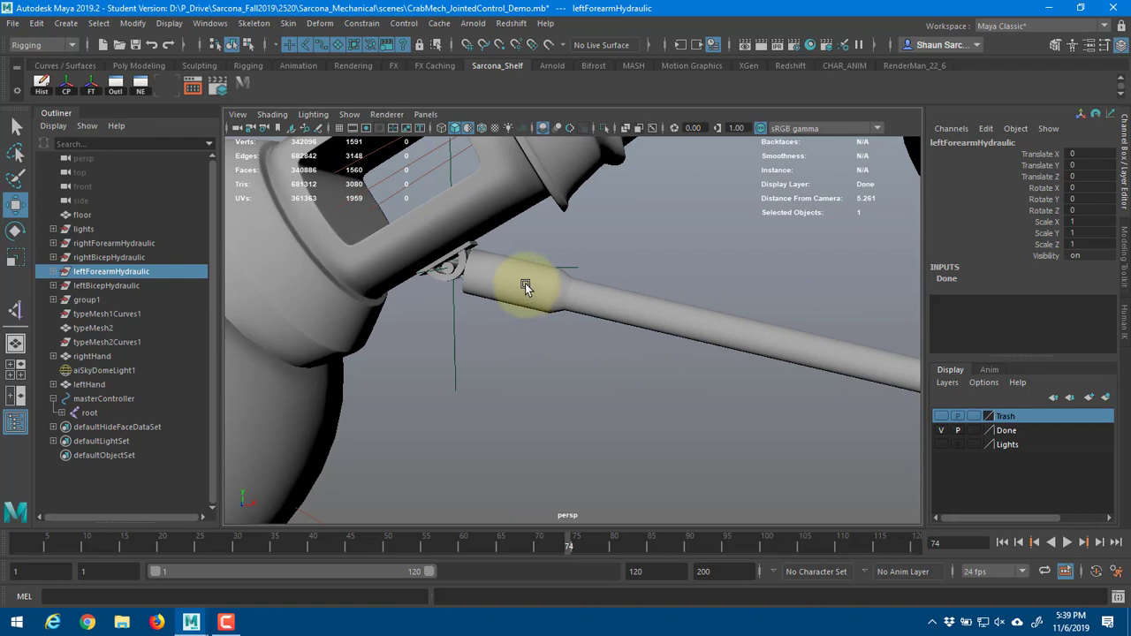
click(137, 285)
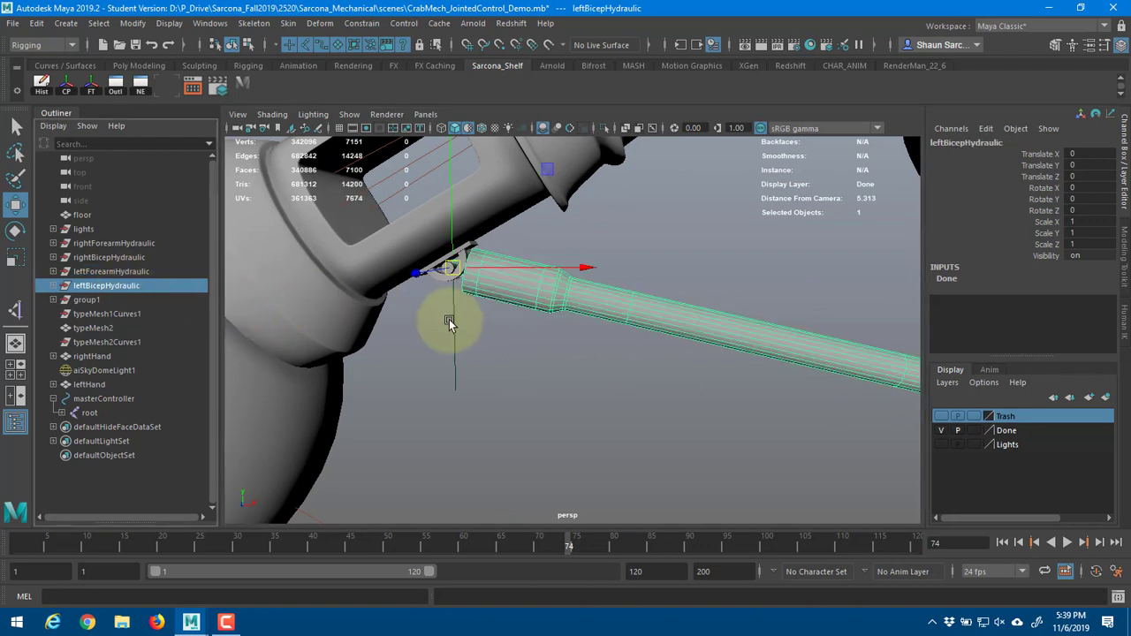
click(456, 320)
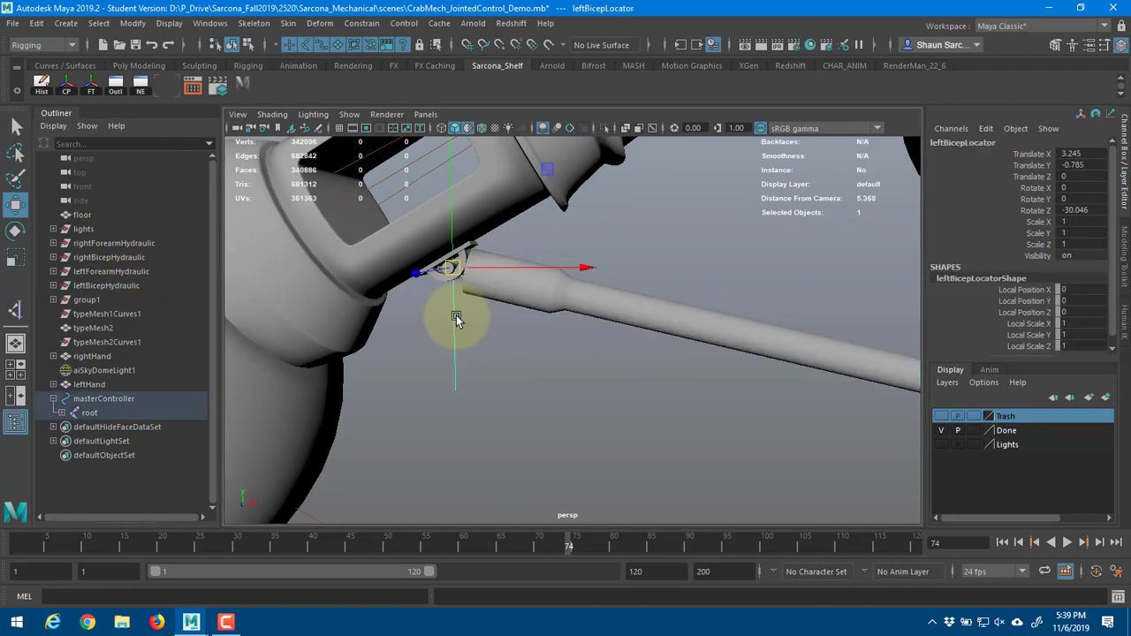
ctrl+click(133, 286)
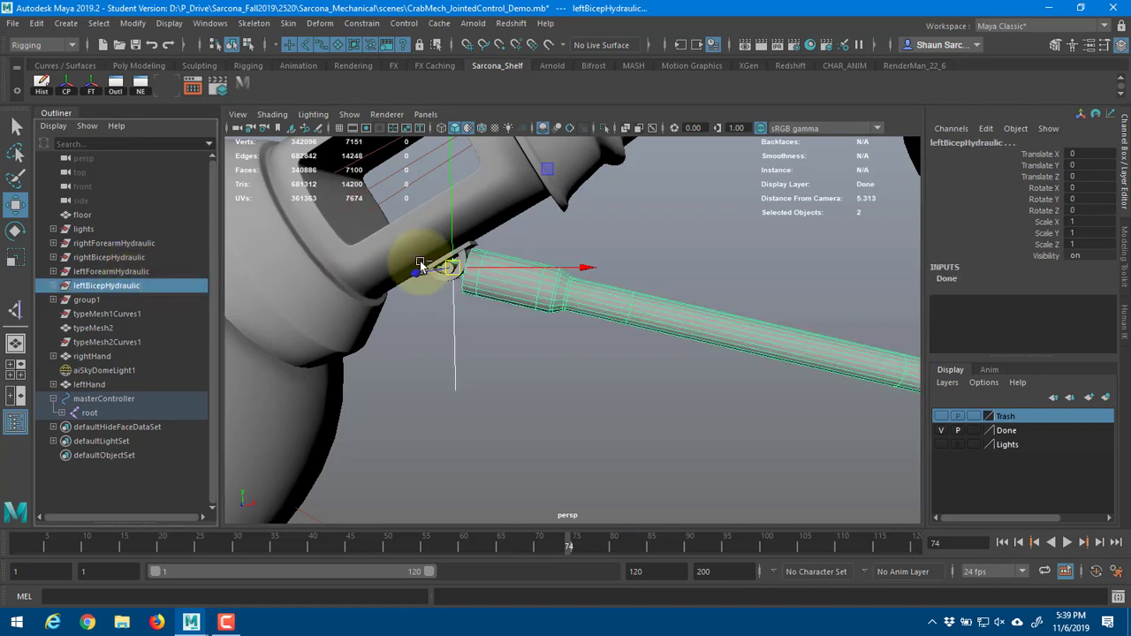
click(361, 23)
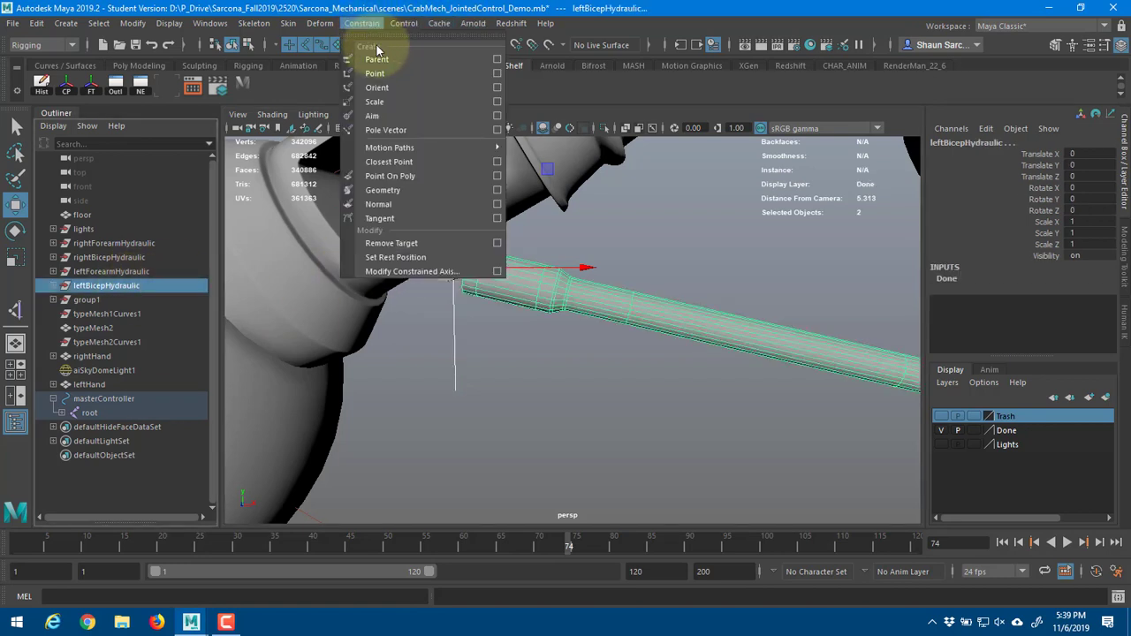
click(496, 74)
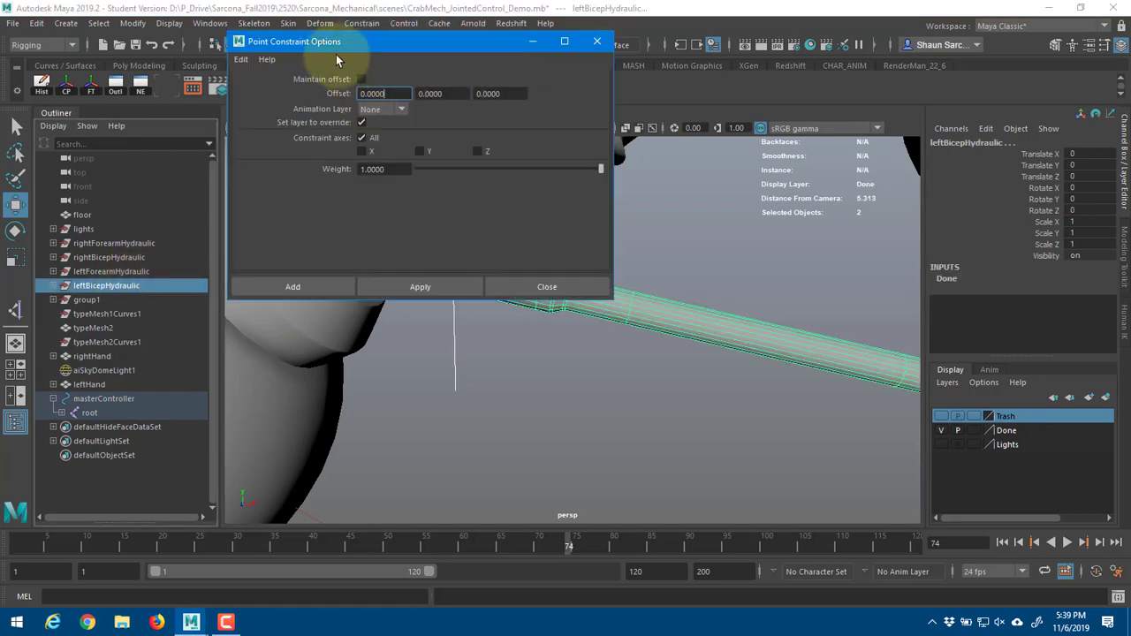
click(294, 287)
alt+drag(669, 346, 472, 321)
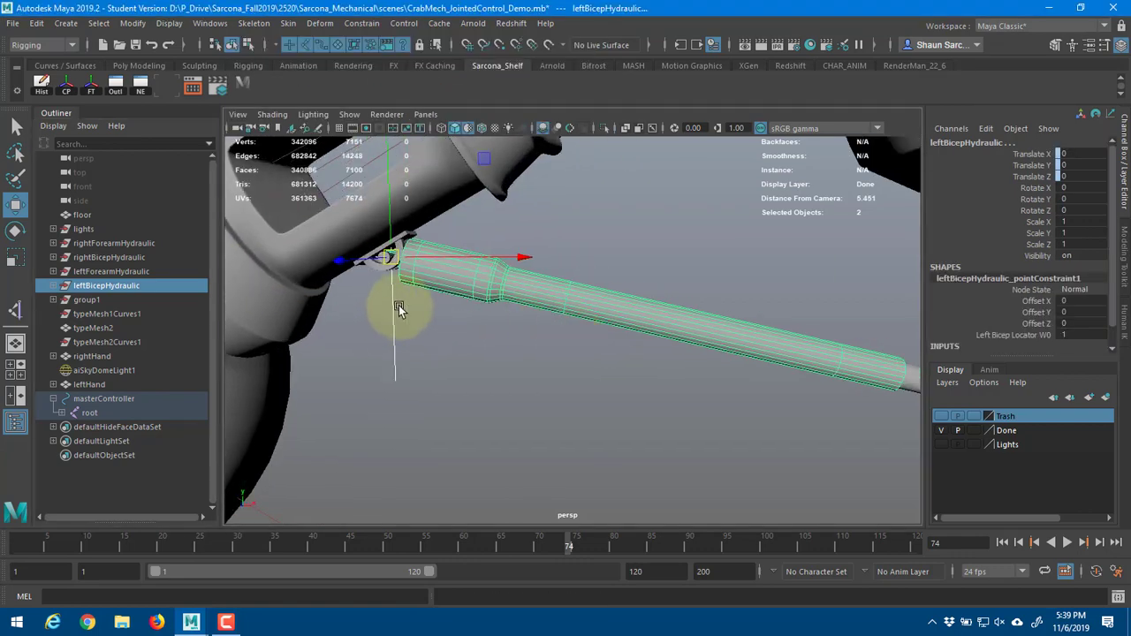
- Point-constrain the leftForearmHydraulic group to leftForearmLocator
alt+drag(399, 308, 617, 318)
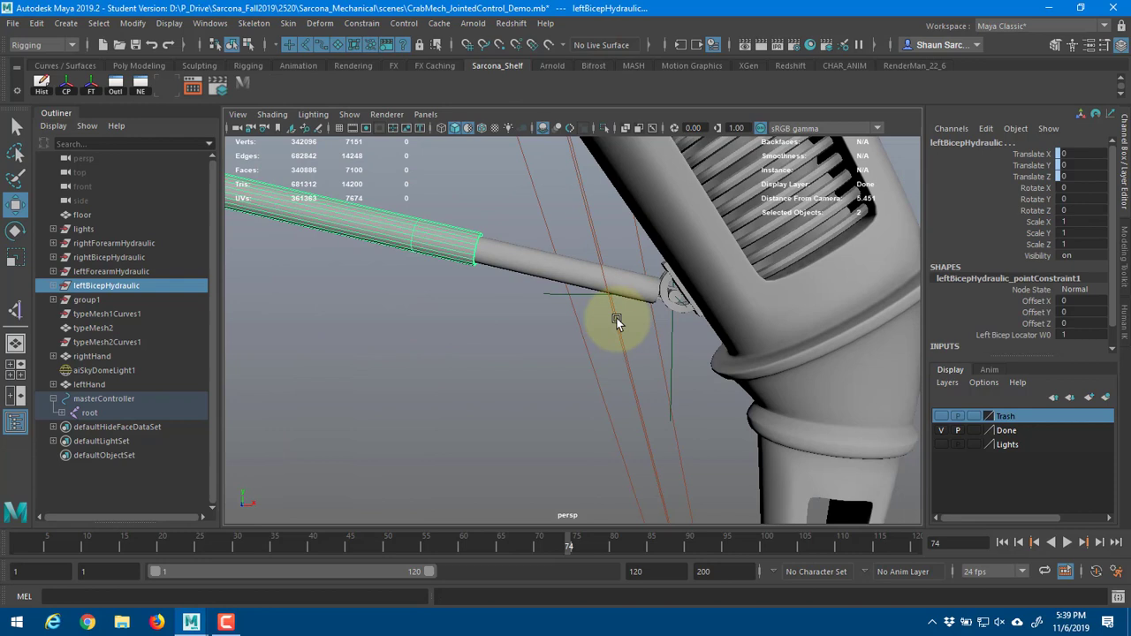
click(675, 331)
click(112, 271)
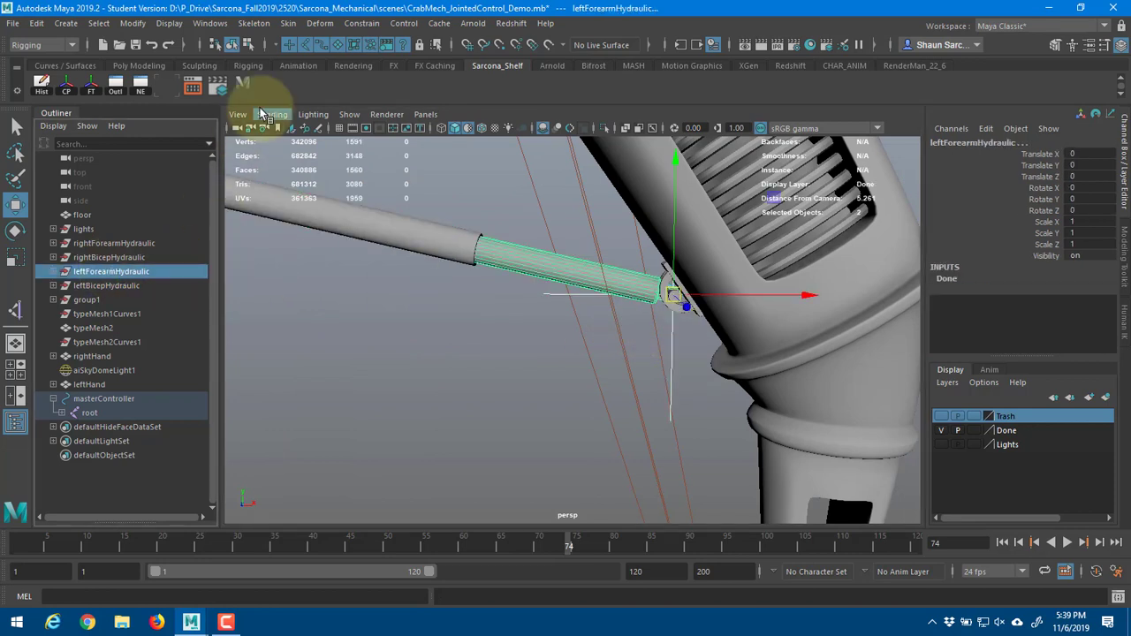
click(363, 24)
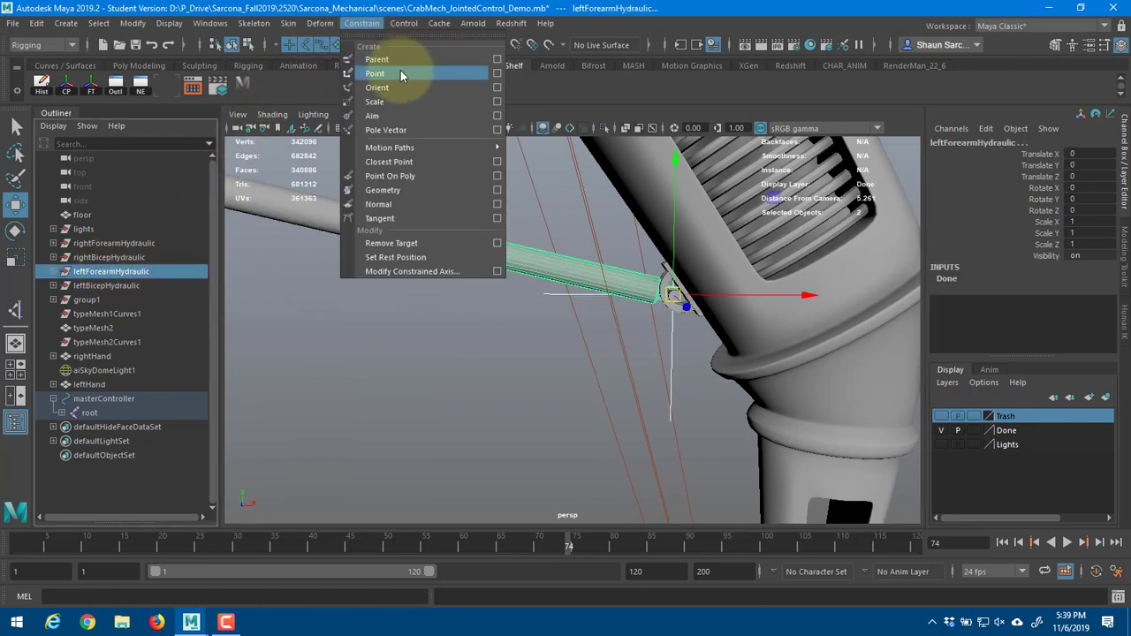
click(402, 74)
- Test the point-constrained left hydraulics by moving the leftHand control, and undo the move
alt+drag(556, 227, 662, 412)
click(631, 474)
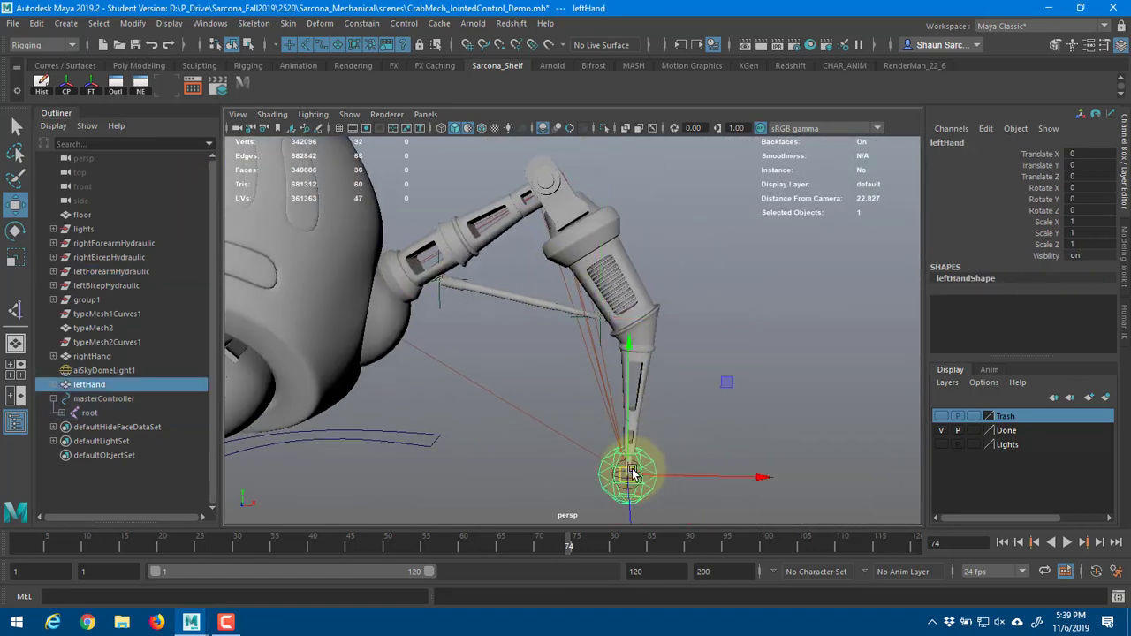
drag(631, 473, 624, 433)
key(ctrl+z)
- Aim-constrain the leftBicepHydraulic group at leftForearmLocator on all axes with Maintain offset on and aim vector 0, 1, 0
alt+drag(596, 362, 603, 363)
alt+middle_drag(475, 339, 529, 369)
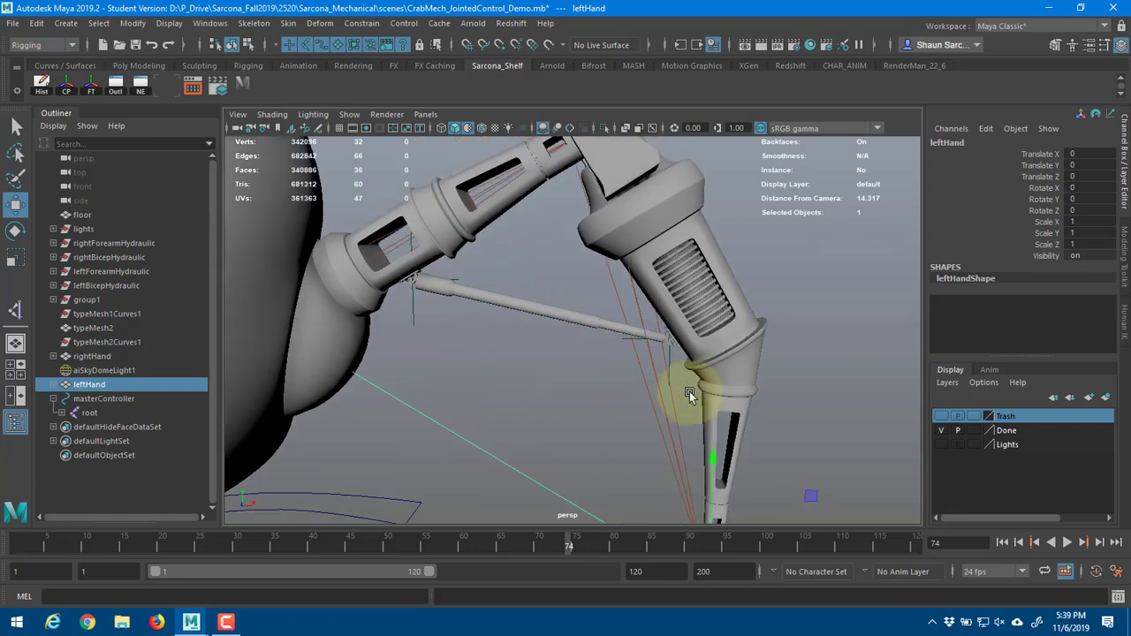
scroll(699, 382, up, 4)
click(720, 370)
alt+drag(574, 351, 573, 330)
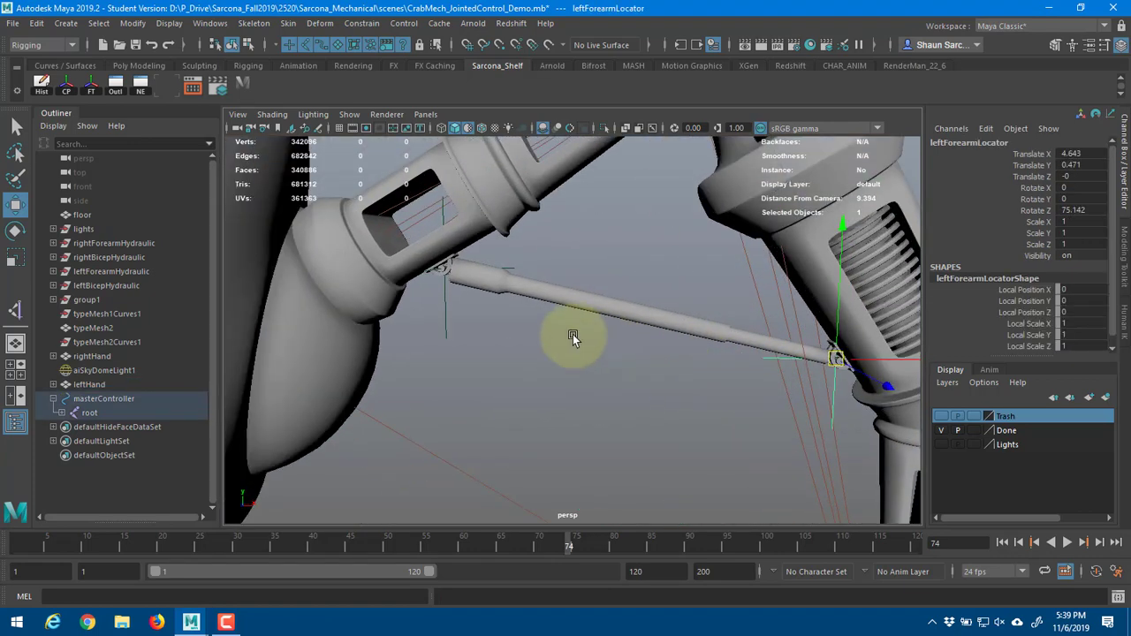
click(135, 287)
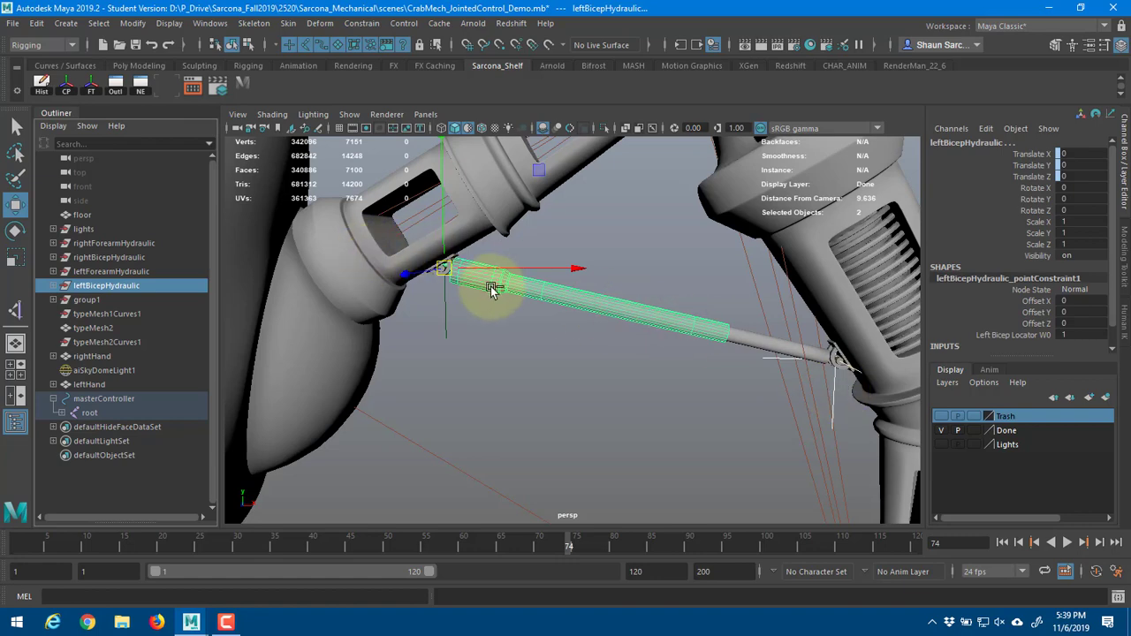
click(378, 24)
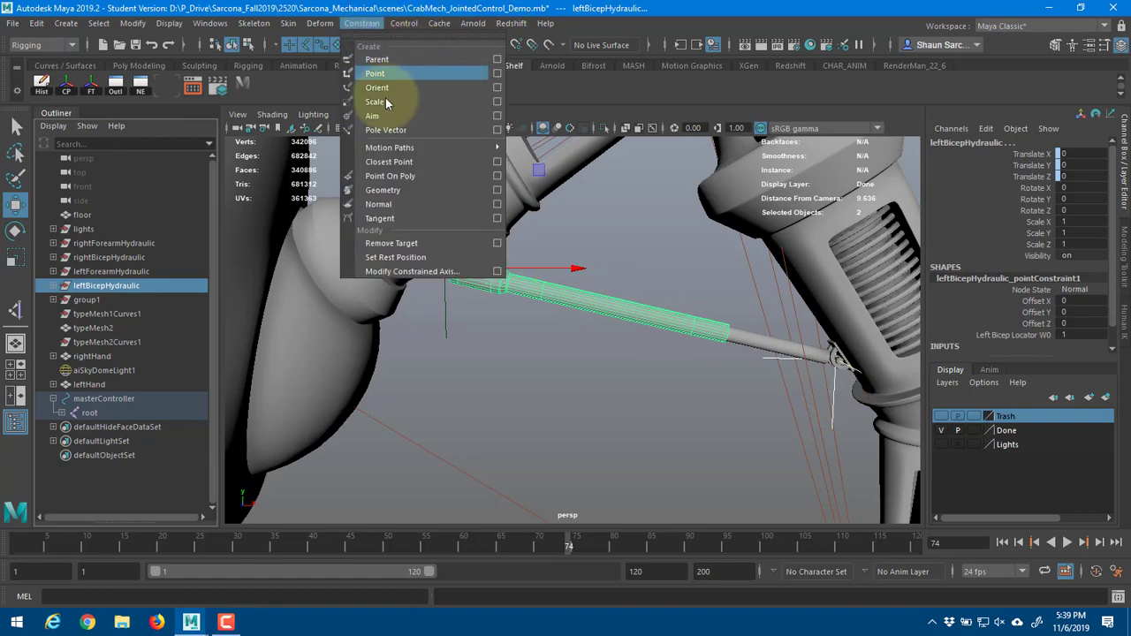
click(497, 117)
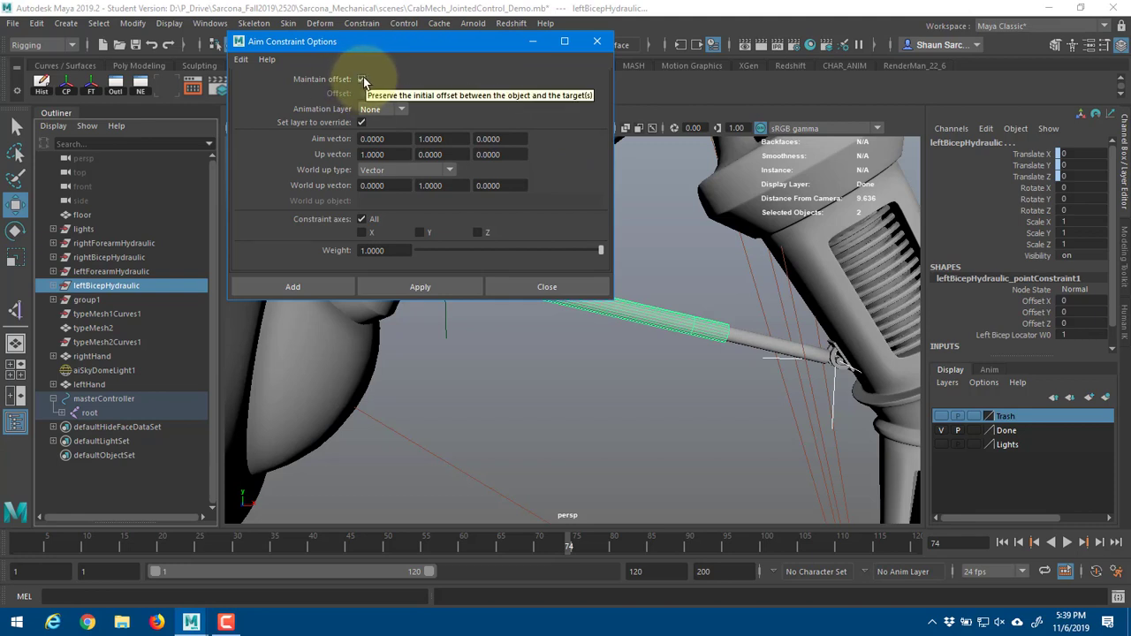
click(292, 287)
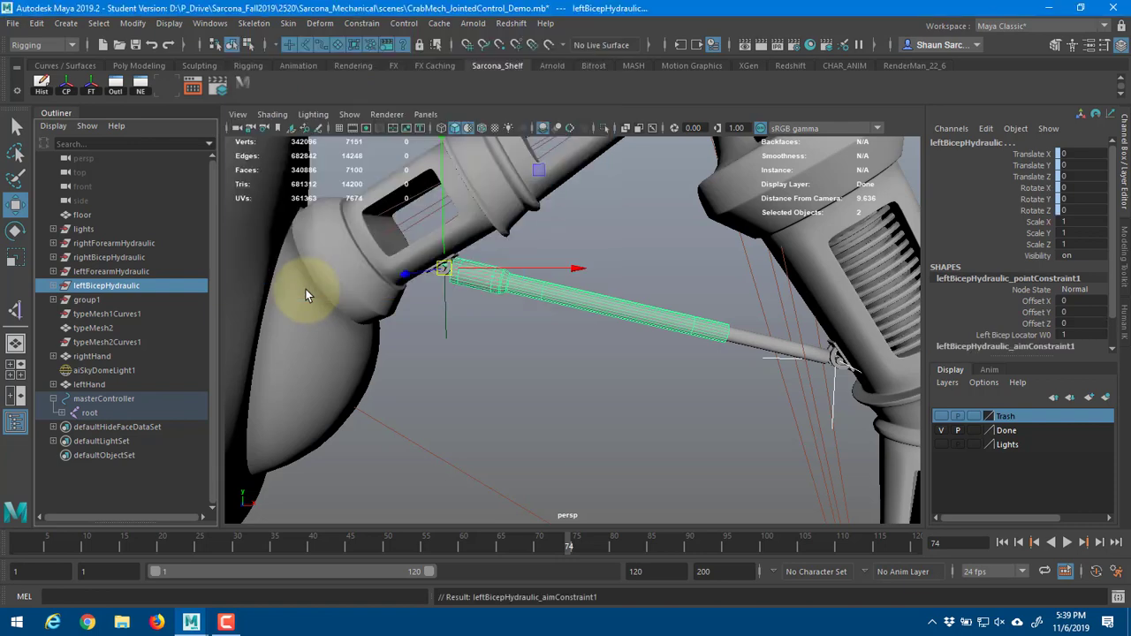
- Aim-constrain the leftForearmHydraulic group at leftBicepLocator on all axes with Maintain offset on
click(445, 322)
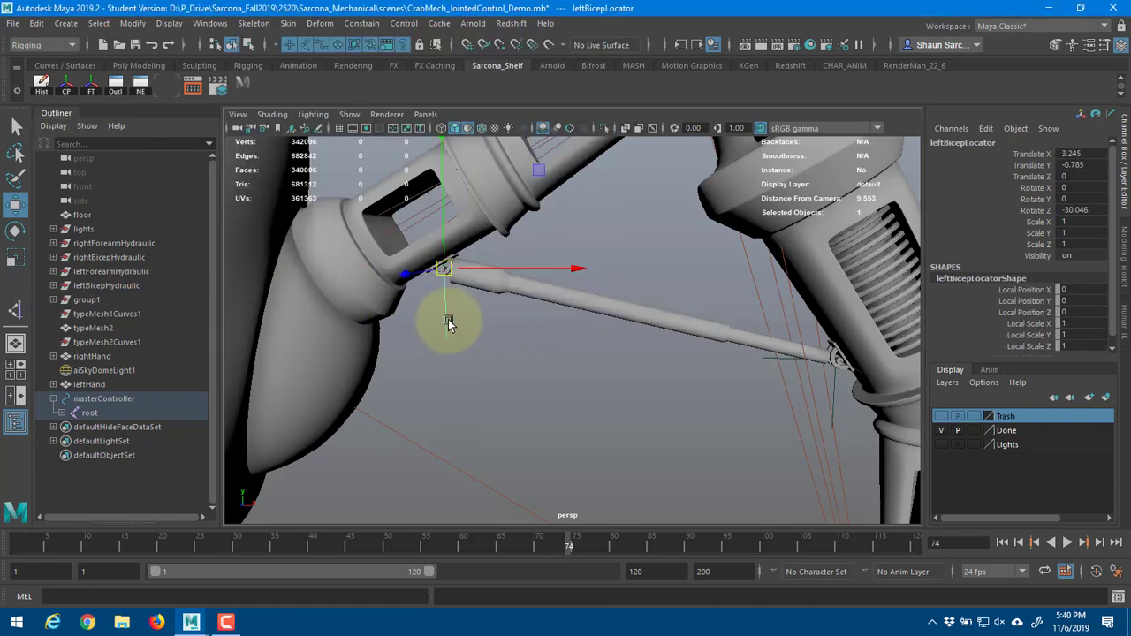
click(124, 272)
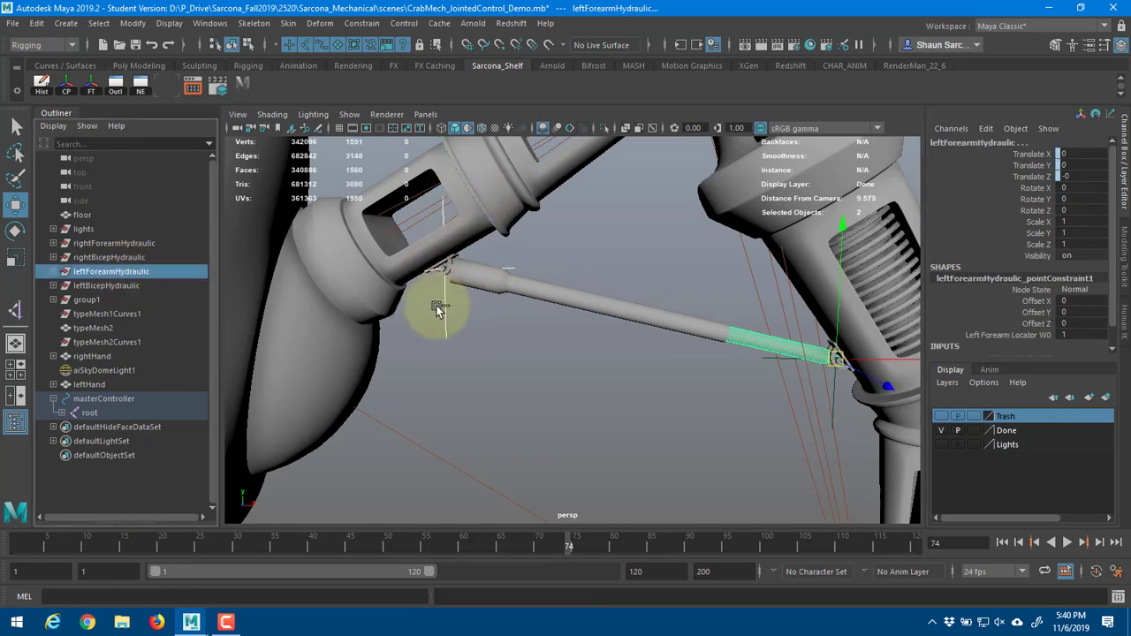
click(369, 26)
click(500, 112)
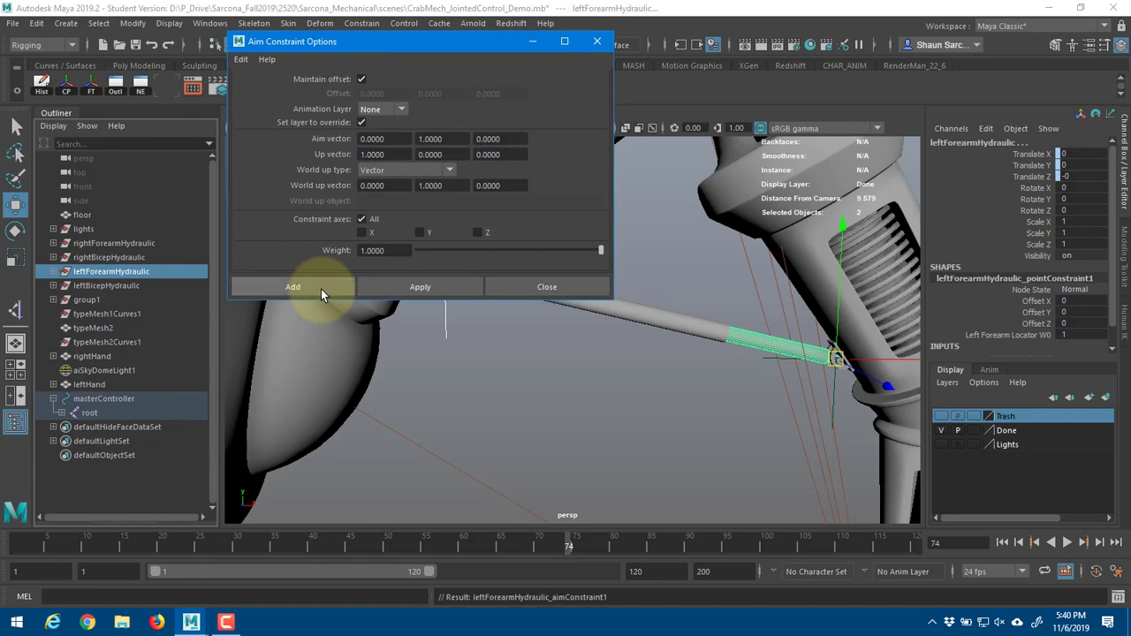
click(292, 287)
- Test the aiming left hydraulics by moving the leftHand control up and outward, and undo both moves
scroll(306, 346, down, 10)
click(654, 417)
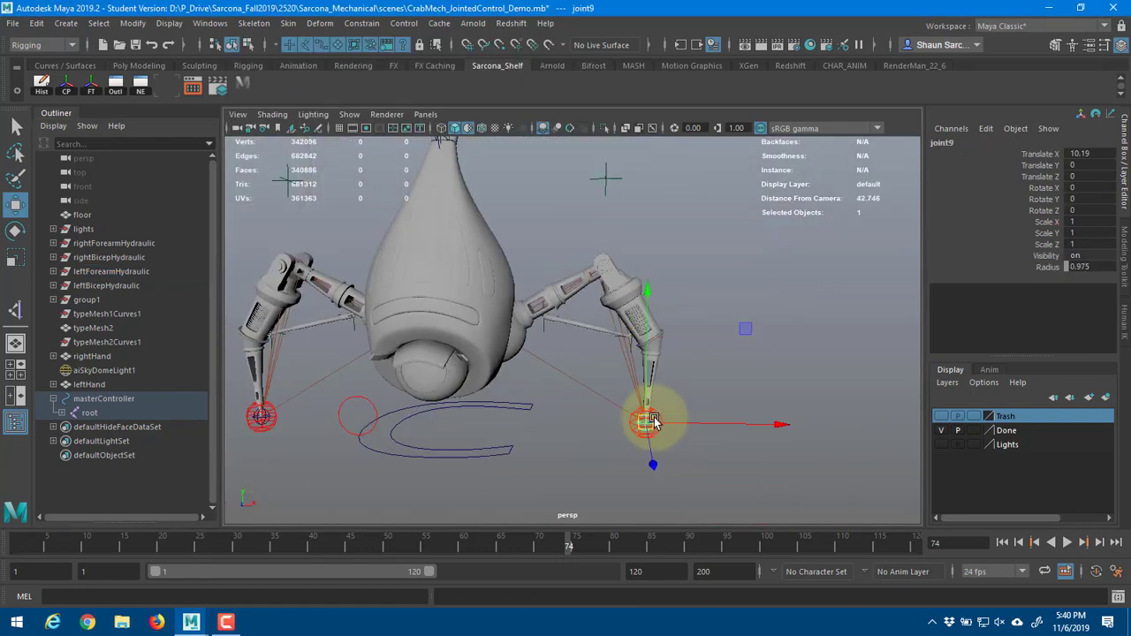
alt+right_drag(654, 417, 682, 427)
click(664, 433)
drag(664, 435, 627, 398)
scroll(708, 411, up, 5)
drag(744, 466, 952, 460)
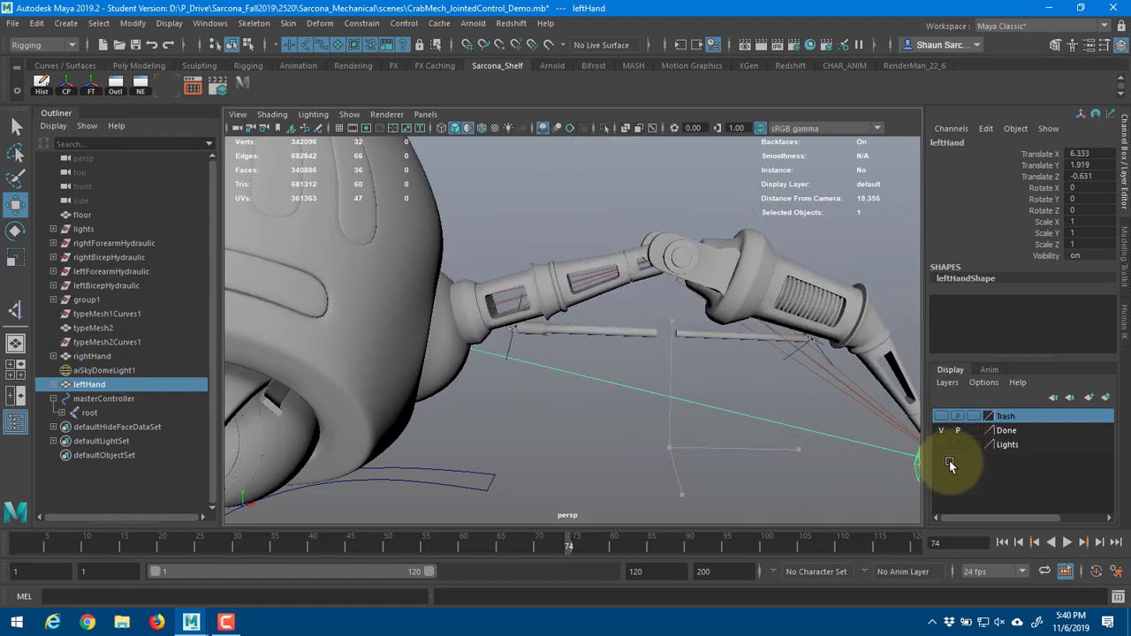
key(ctrl+z)
key(ctrl+z)
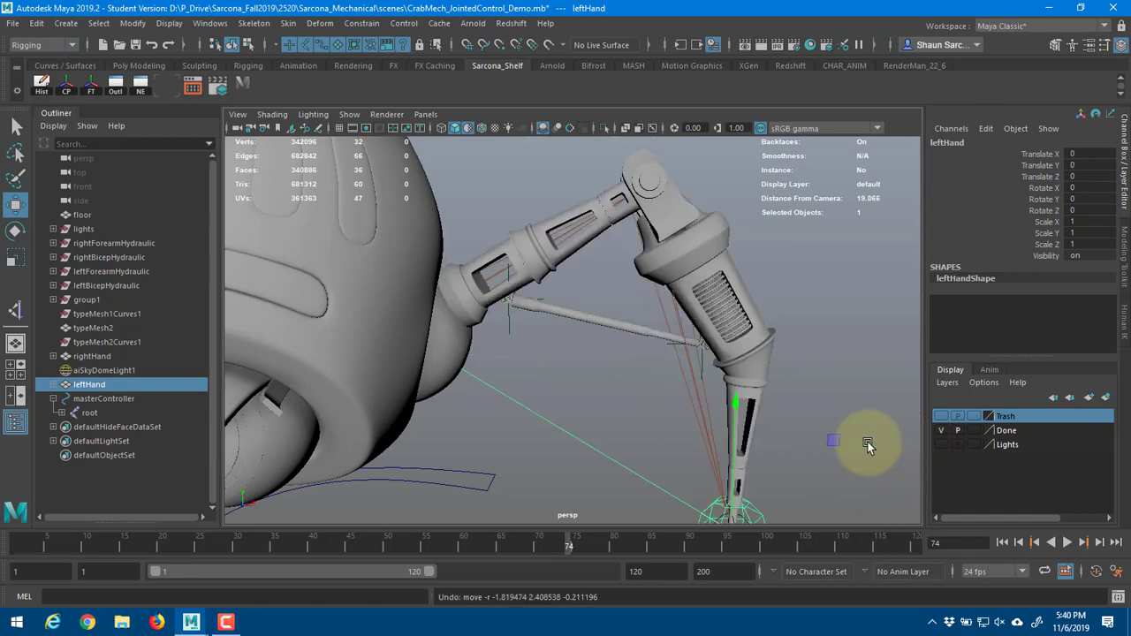
- Hide polygons in the view and snap the rightForearmHydraulic group's pivot to rightForearmLocator
scroll(838, 431, down, 5)
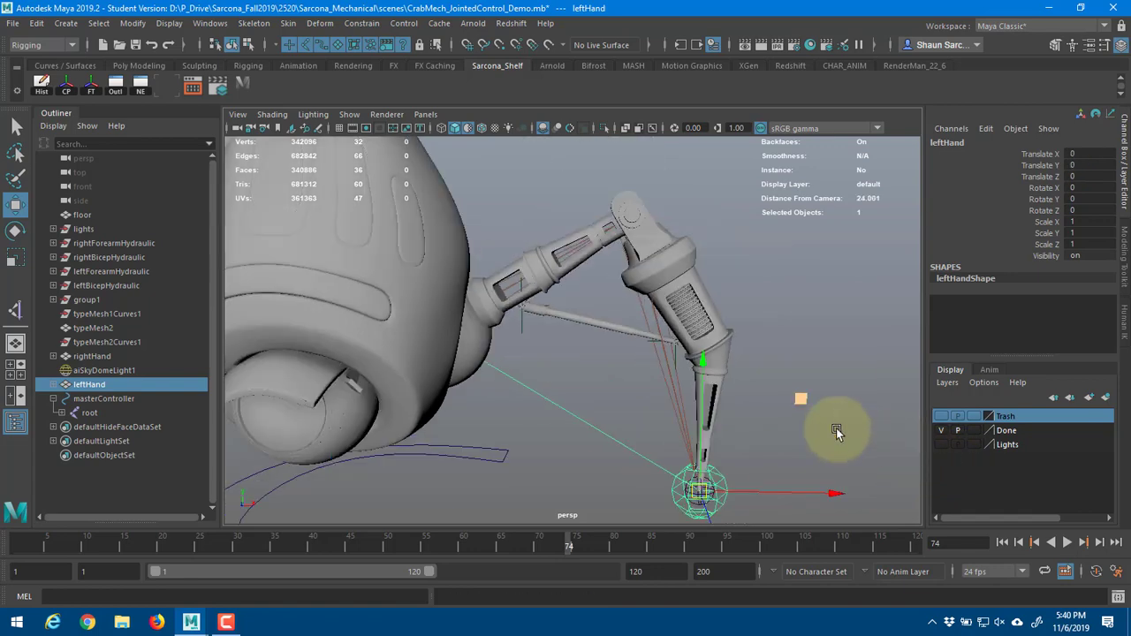
alt+middle_drag(546, 364, 783, 350)
alt+right_drag(497, 342, 787, 321)
alt+right_drag(465, 259, 589, 253)
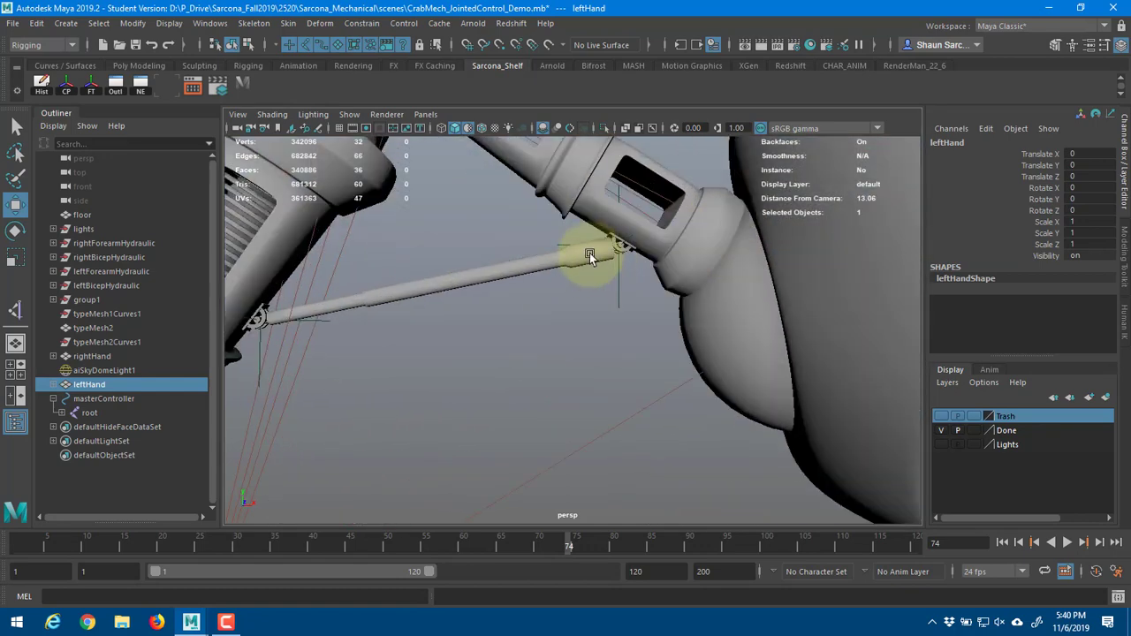
click(142, 243)
ctrl+click(143, 255)
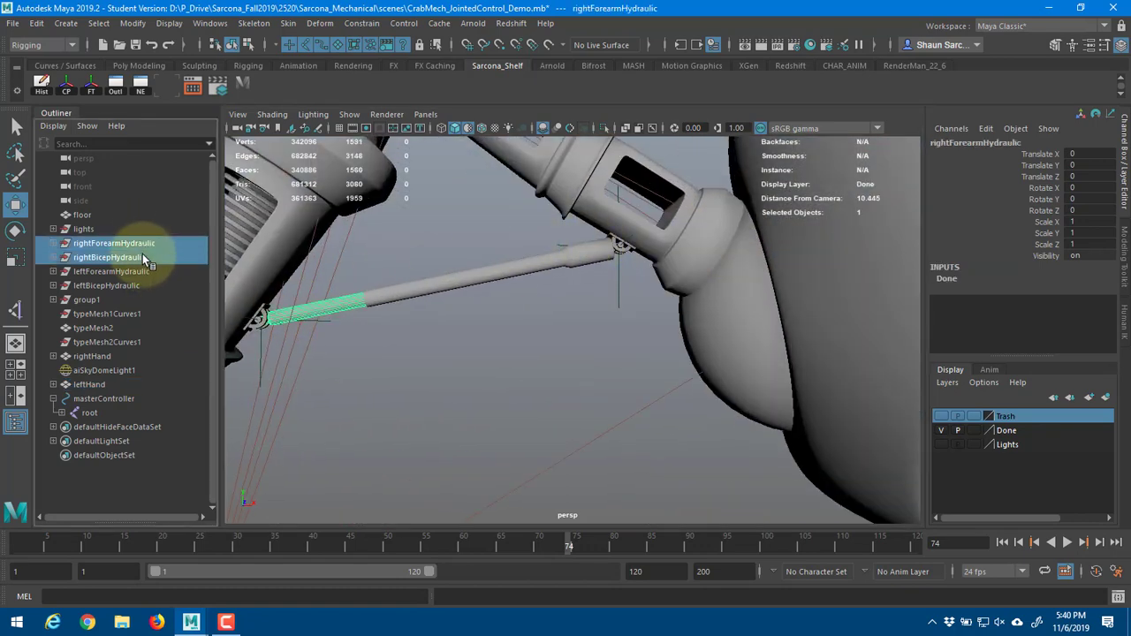
click(345, 116)
click(313, 115)
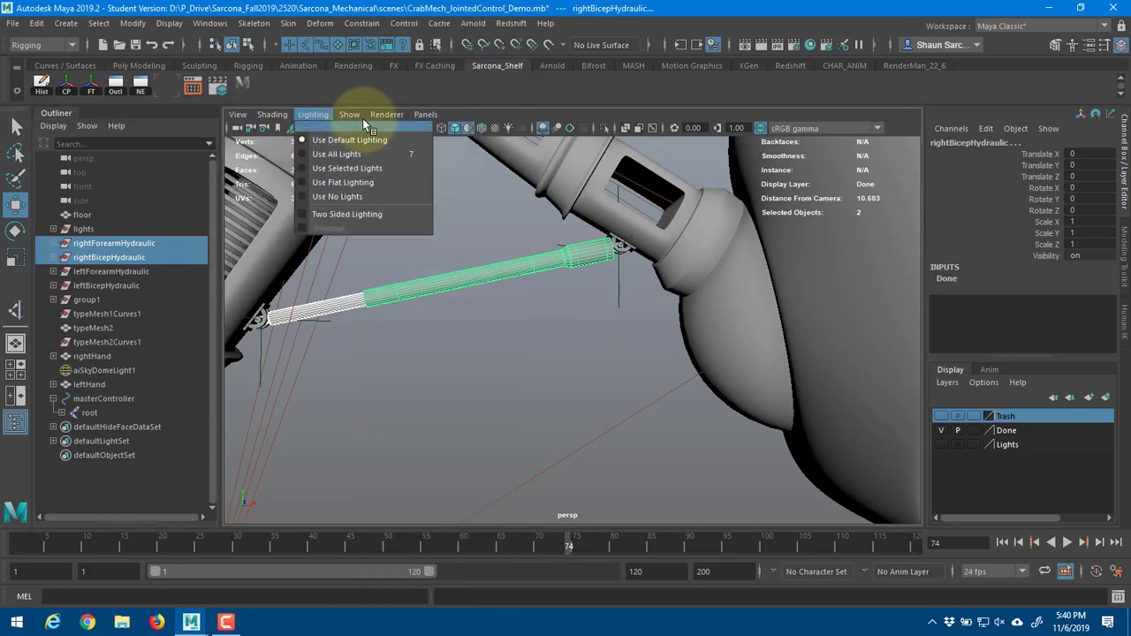
mouse_move(353, 115)
click(418, 145)
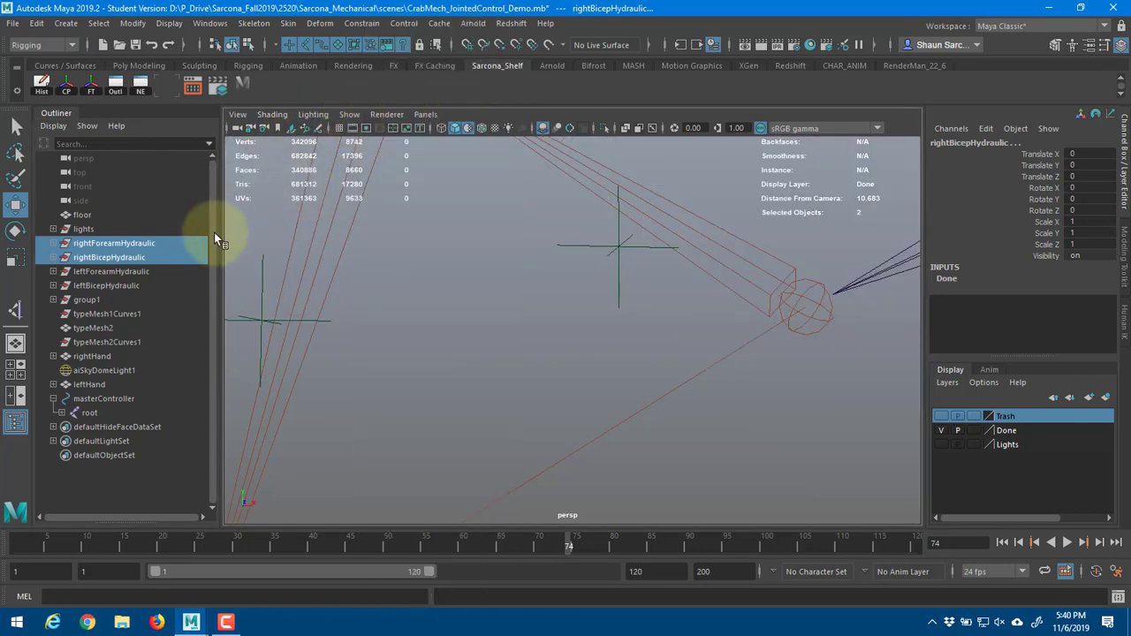
click(170, 242)
alt+drag(534, 276, 320, 329)
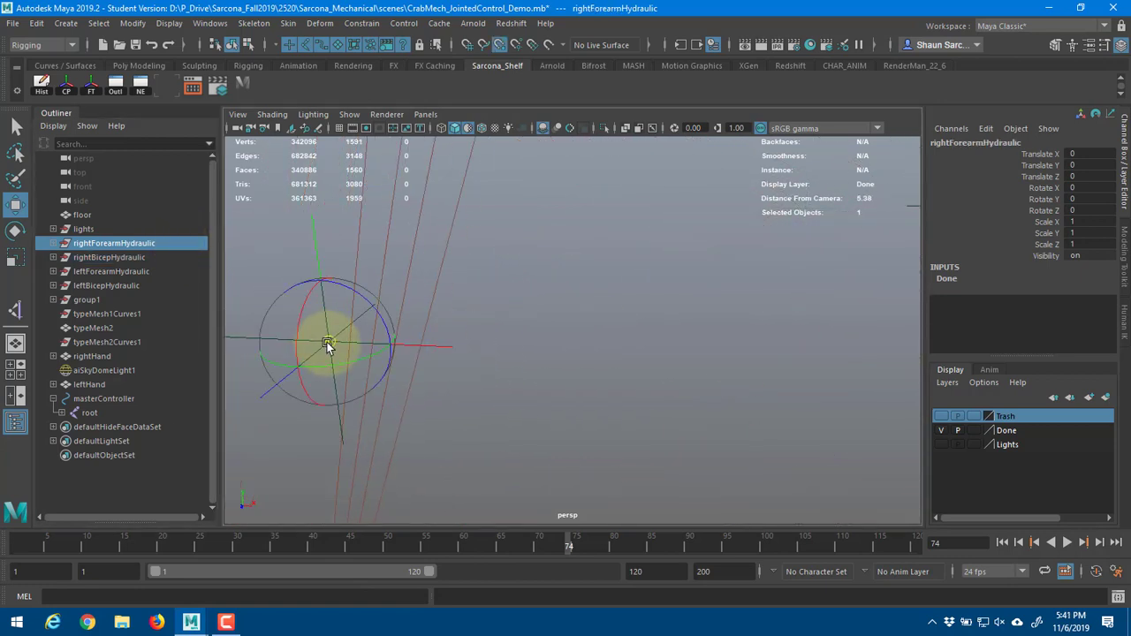
- Snap the rightBicepHydraulic group's pivot to rightBicepLocator and show polygons in the view again
click(183, 258)
alt+drag(301, 292, 471, 355)
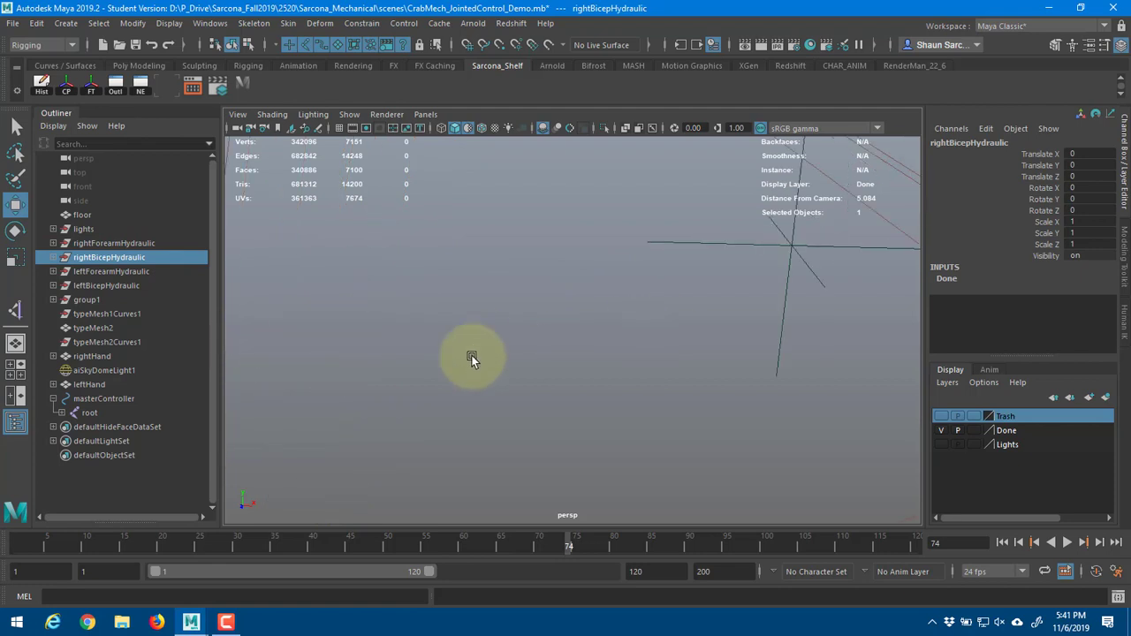
alt+middle_drag(471, 355, 344, 371)
key(d+v)
middle_click(643, 262)
alt+right_drag(692, 392, 487, 374)
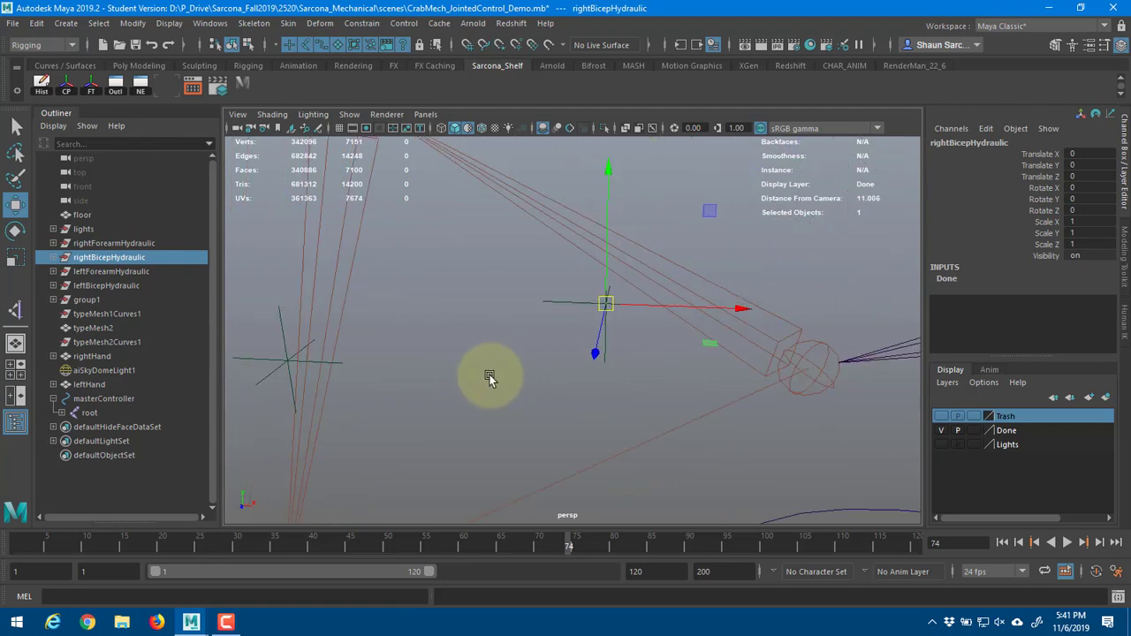
click(351, 114)
click(389, 142)
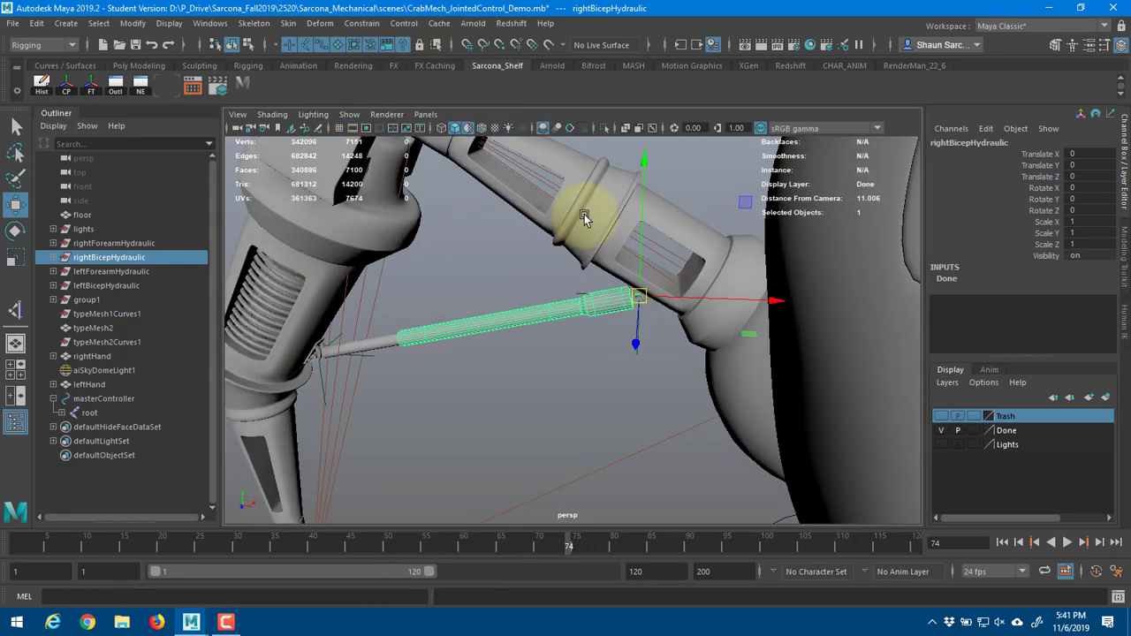
- Point-constrain the rightBicepHydraulic group to rightBicepLocator, keeping the constraint commands open in a floating window
alt+drag(581, 215, 341, 245)
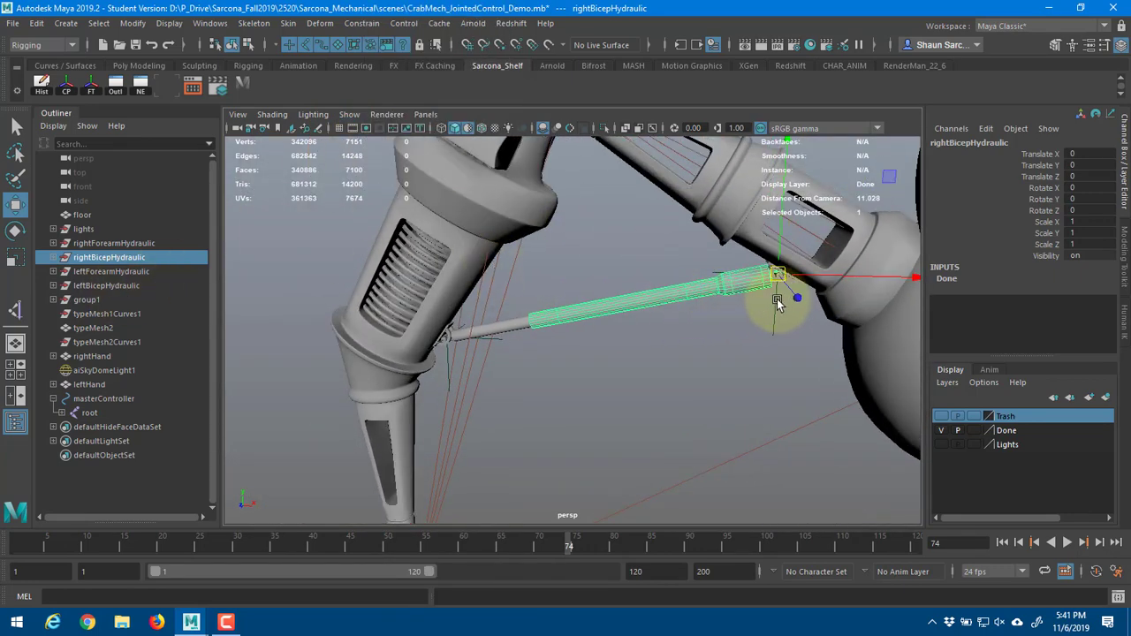
click(777, 298)
ctrl+click(142, 258)
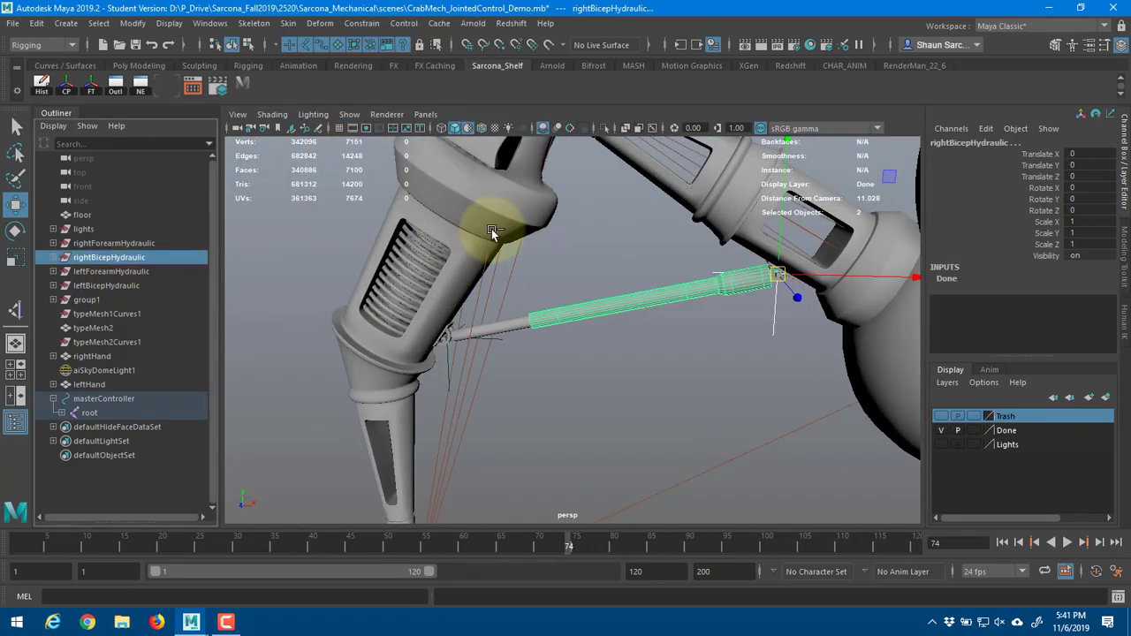
click(375, 23)
click(391, 39)
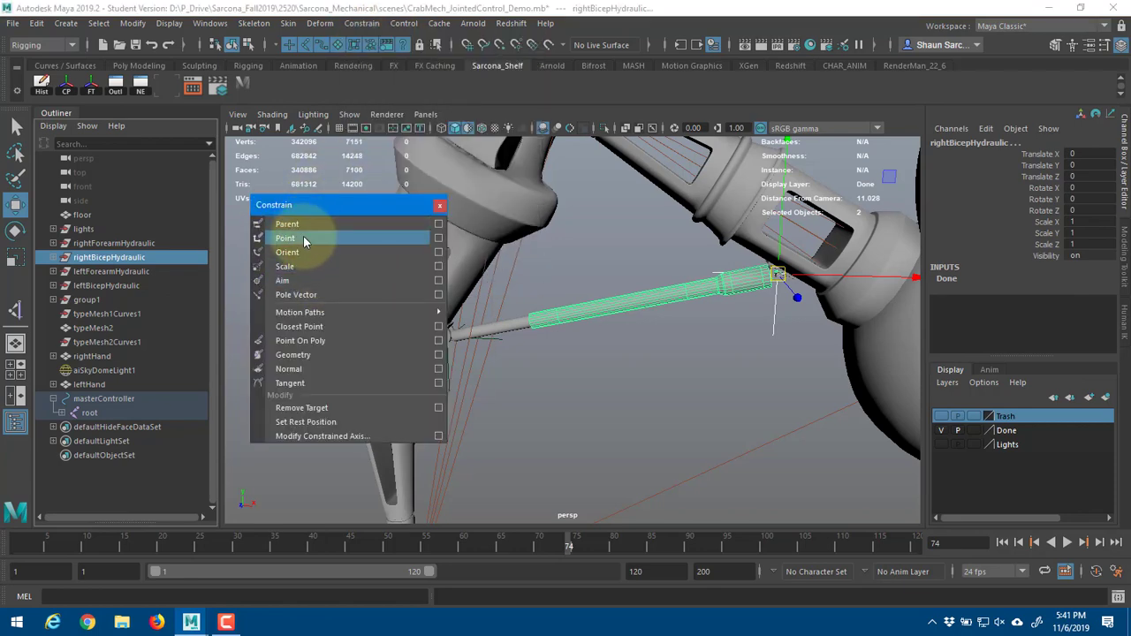
click(303, 237)
- Point-constrain the rightForearmHydraulic group to rightForearmLocator
alt+middle_drag(528, 339, 552, 337)
click(523, 336)
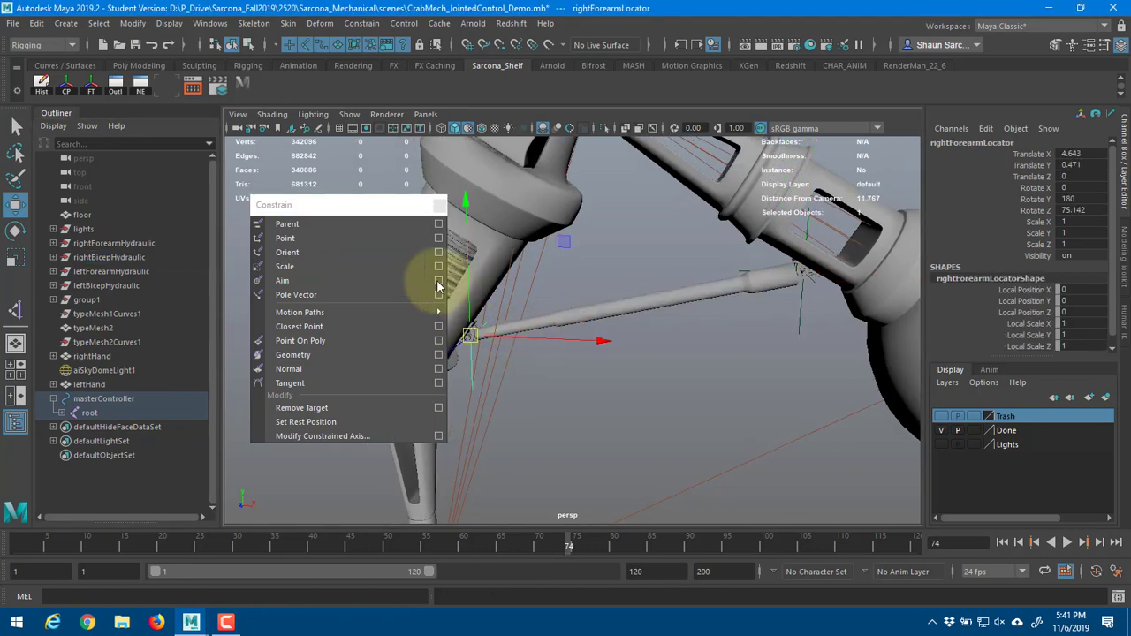
ctrl+click(152, 244)
click(331, 238)
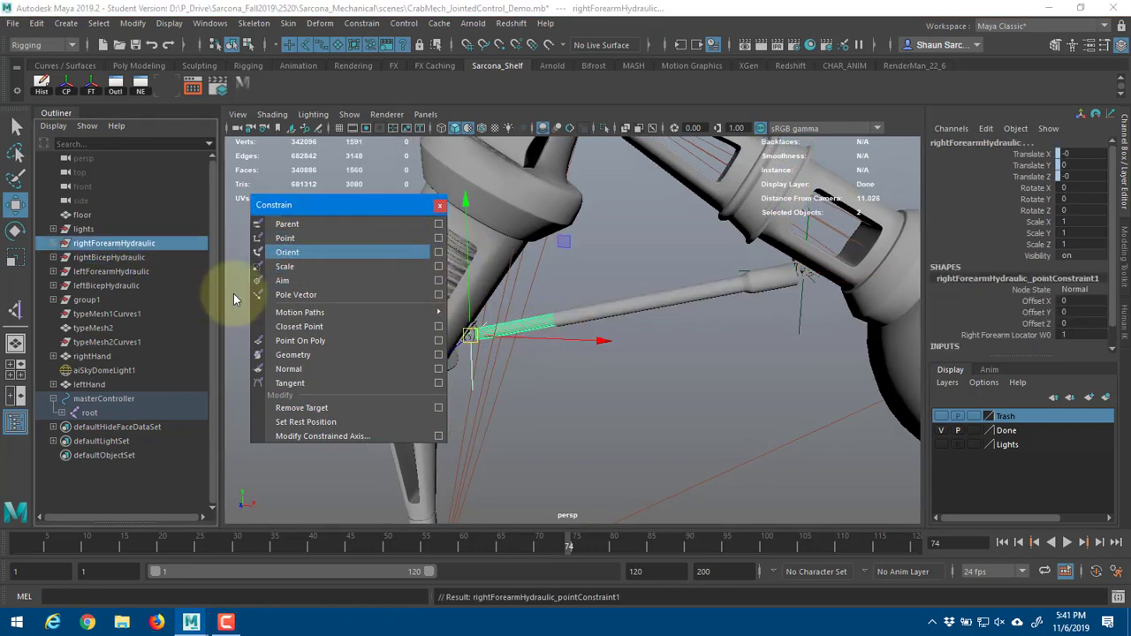
- Aim-constrain the rightBicepHydraulic group at rightForearmLocator
click(471, 359)
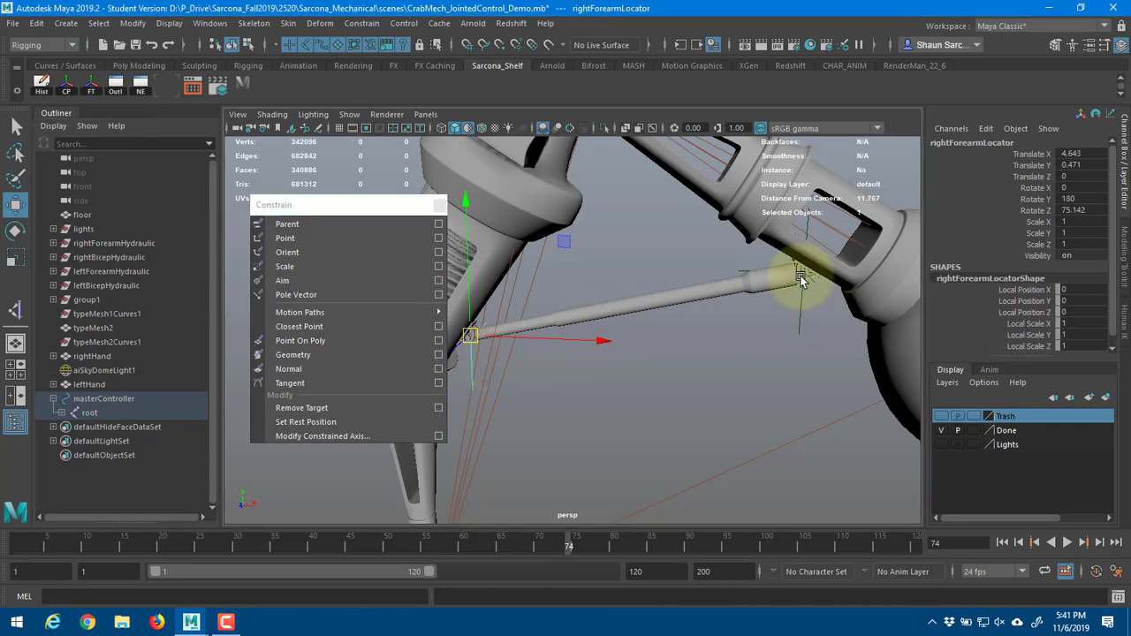
ctrl+click(135, 259)
click(302, 282)
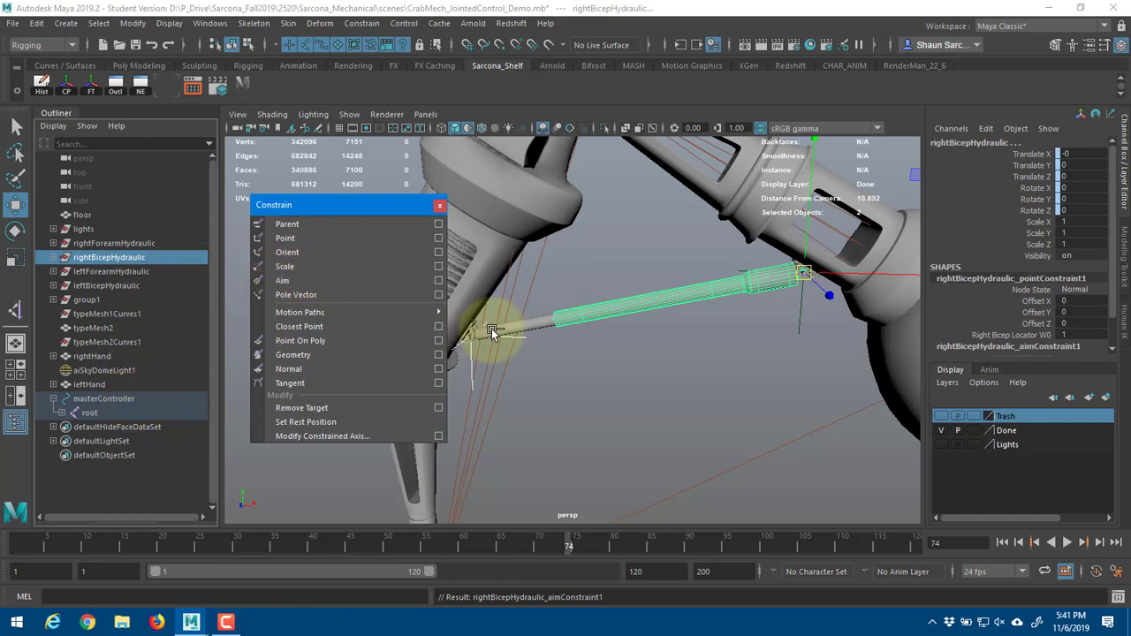
- Aim-constrain the rightForearmHydraulic group at rightBicepLocator and close the floating constraint commands
click(806, 304)
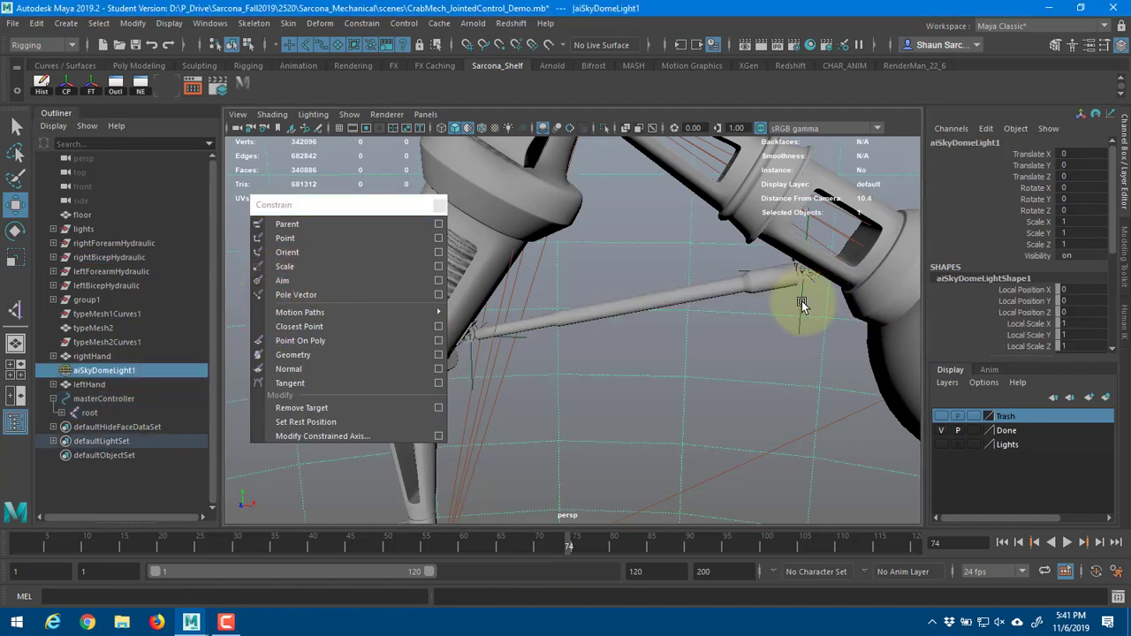
ctrl+click(114, 243)
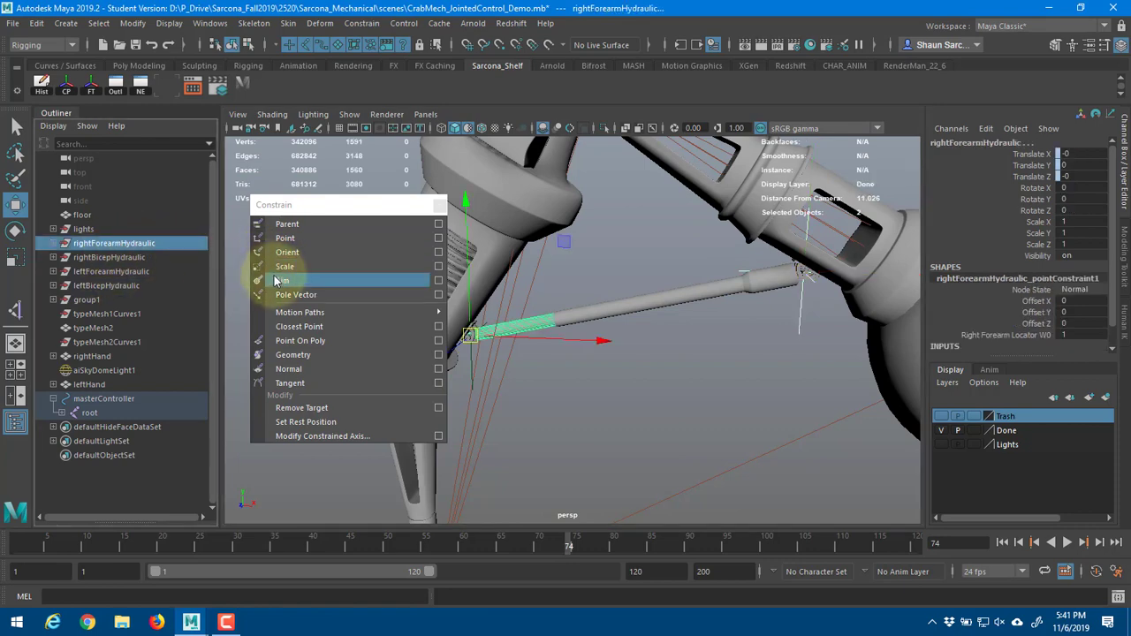
click(279, 281)
click(441, 206)
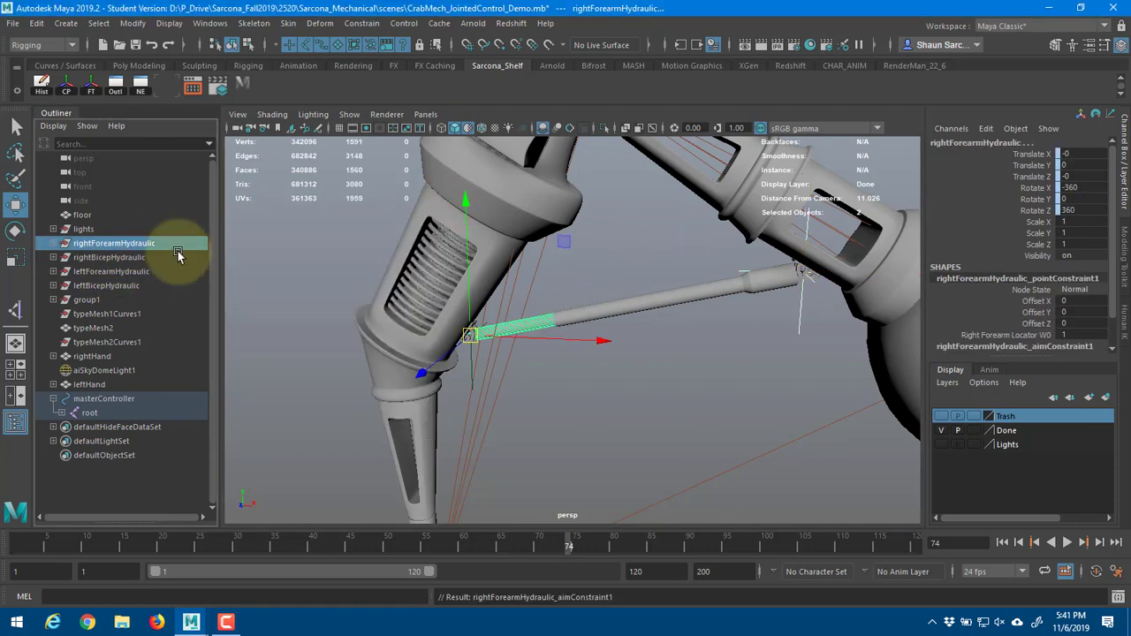
- Reset the rightElbow locator's Translate X, Y and Z to 0
scroll(441, 309, down, 8)
alt+drag(440, 308, 389, 230)
click(504, 407)
click(500, 419)
click(533, 174)
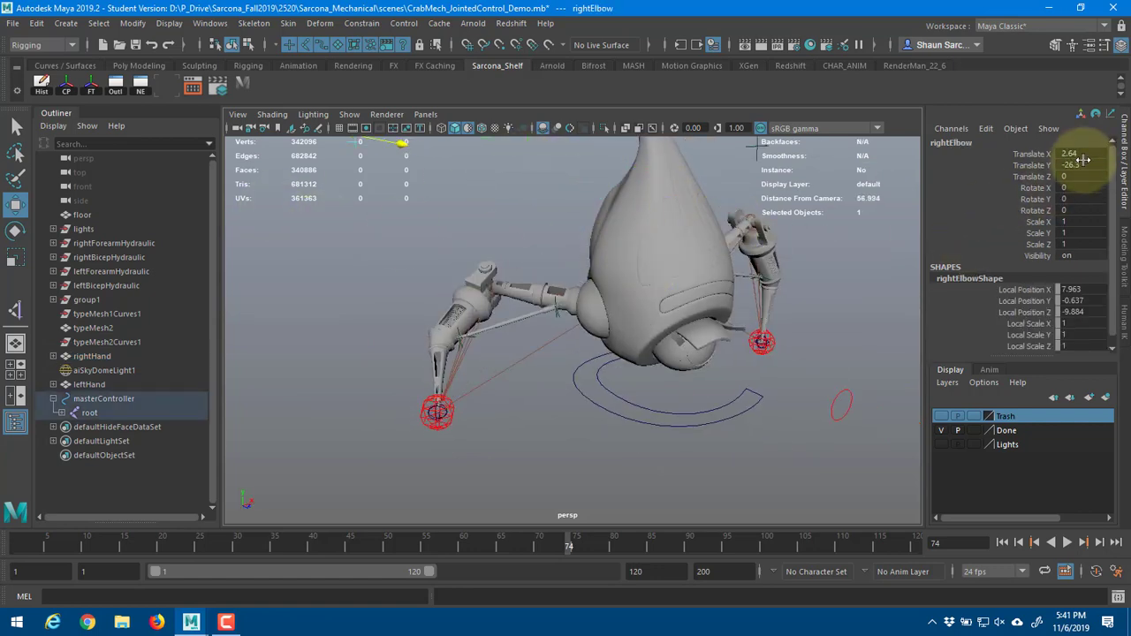
drag(1082, 156, 1081, 177)
text(0)
key(Return)
- Reset the rightHand control's Translate X, Y and Z to 0
click(436, 412)
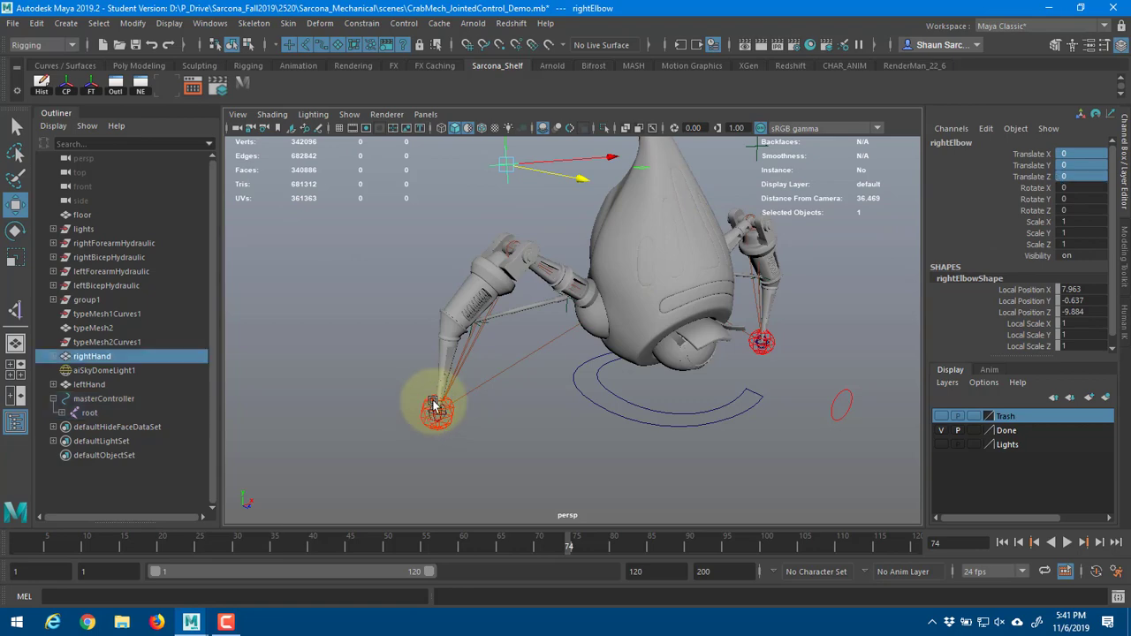
text(0)
key(Return)
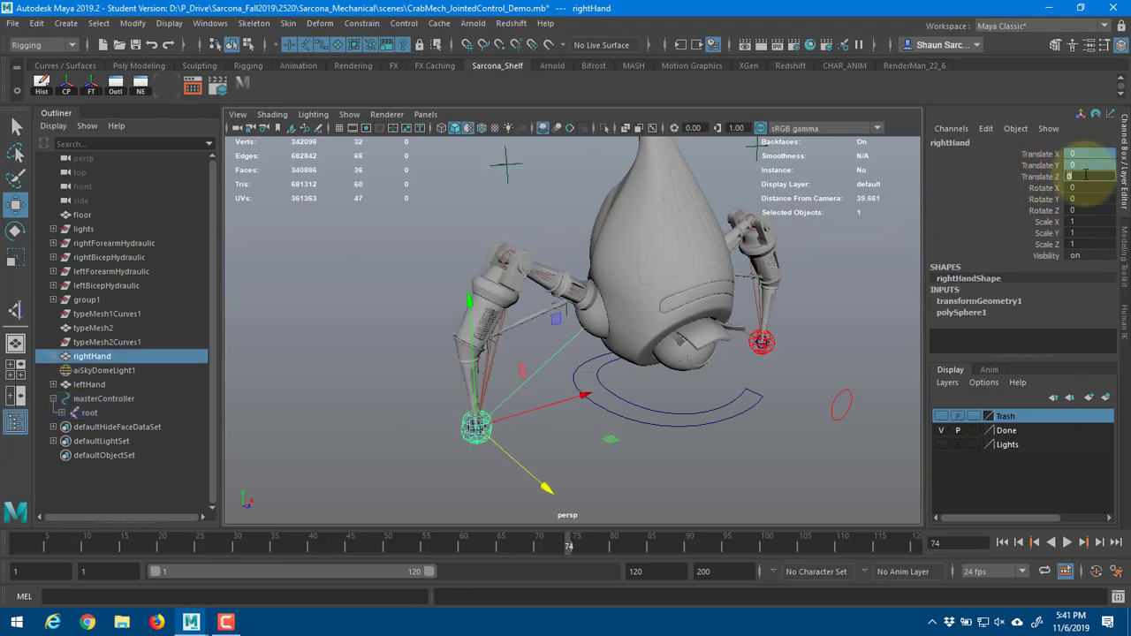
- Examine the tail base, checking the tailJoint joint and the tailFin control curve around it
alt+drag(604, 345, 539, 406)
alt+right_drag(539, 406, 626, 364)
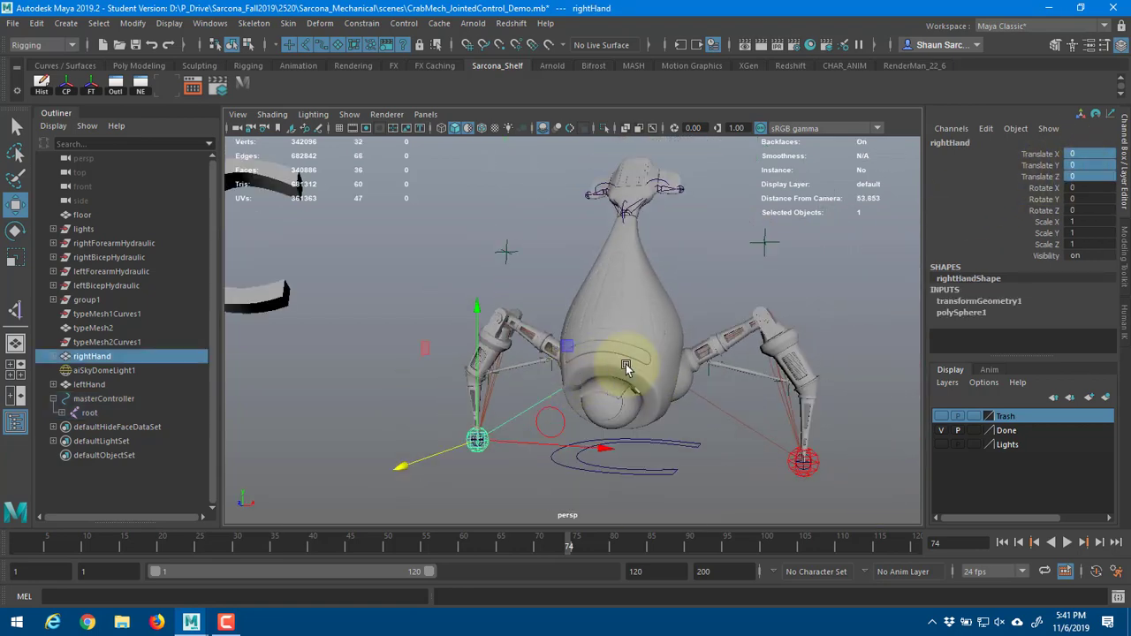
alt+middle_drag(646, 256, 608, 296)
click(607, 255)
alt+drag(697, 276, 580, 295)
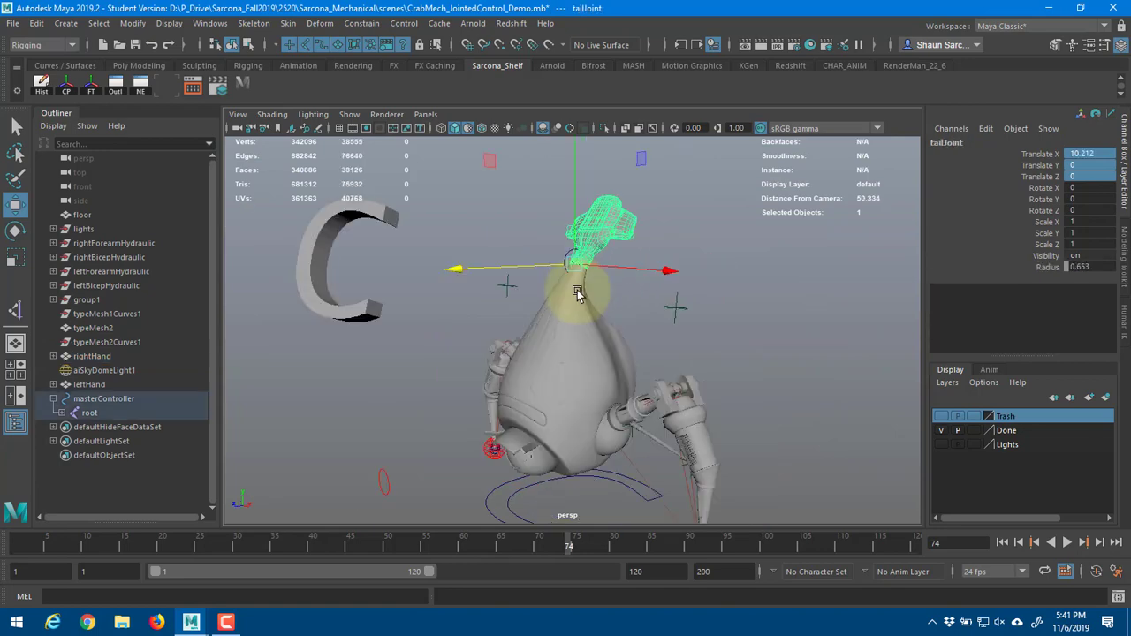
alt+right_drag(580, 295, 650, 293)
alt+middle_drag(598, 199, 570, 292)
alt+right_drag(601, 309, 826, 320)
alt+middle_drag(608, 346, 617, 261)
alt+drag(686, 358, 559, 368)
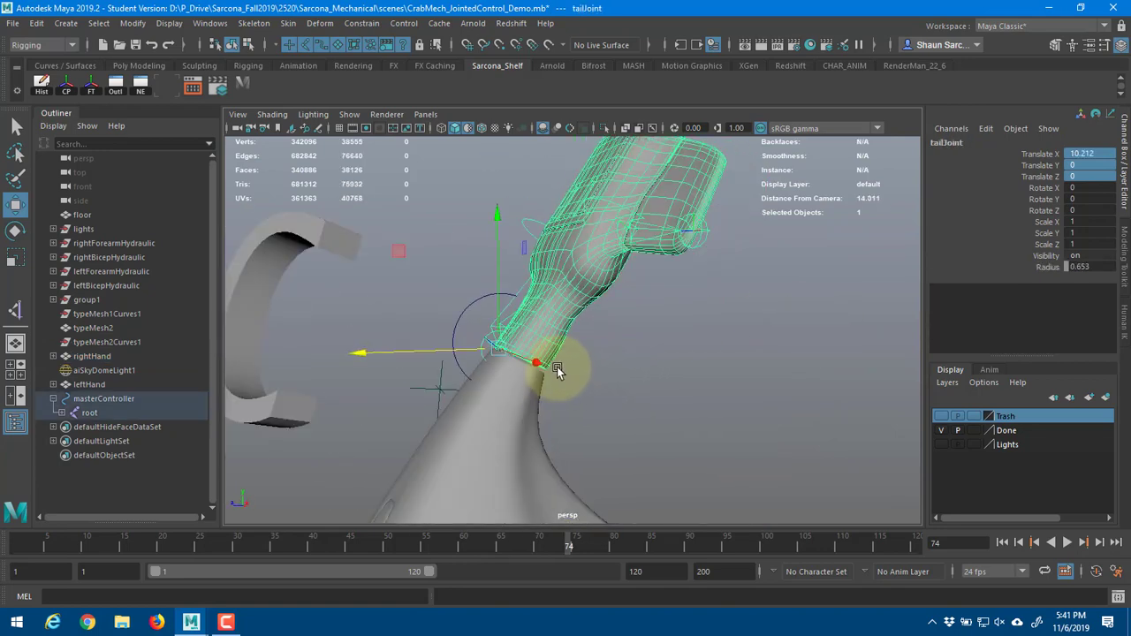
click(478, 302)
alt+right_drag(482, 332, 433, 272)
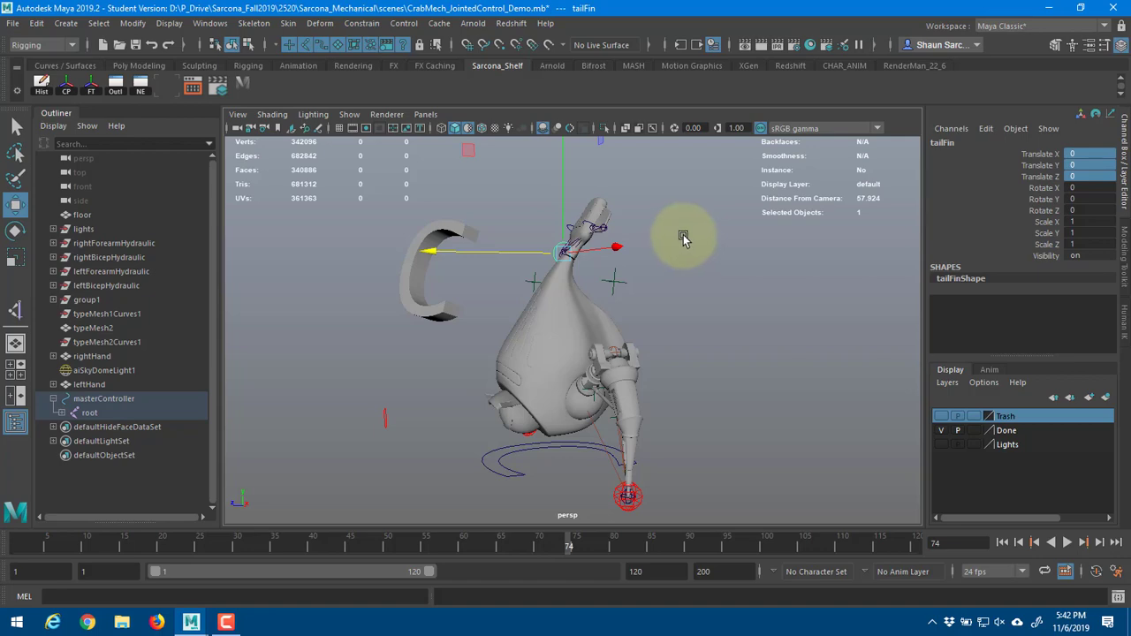
- Examine the point and aim constraints stored under the leftBicepHydraulic group
alt+drag(589, 379, 656, 386)
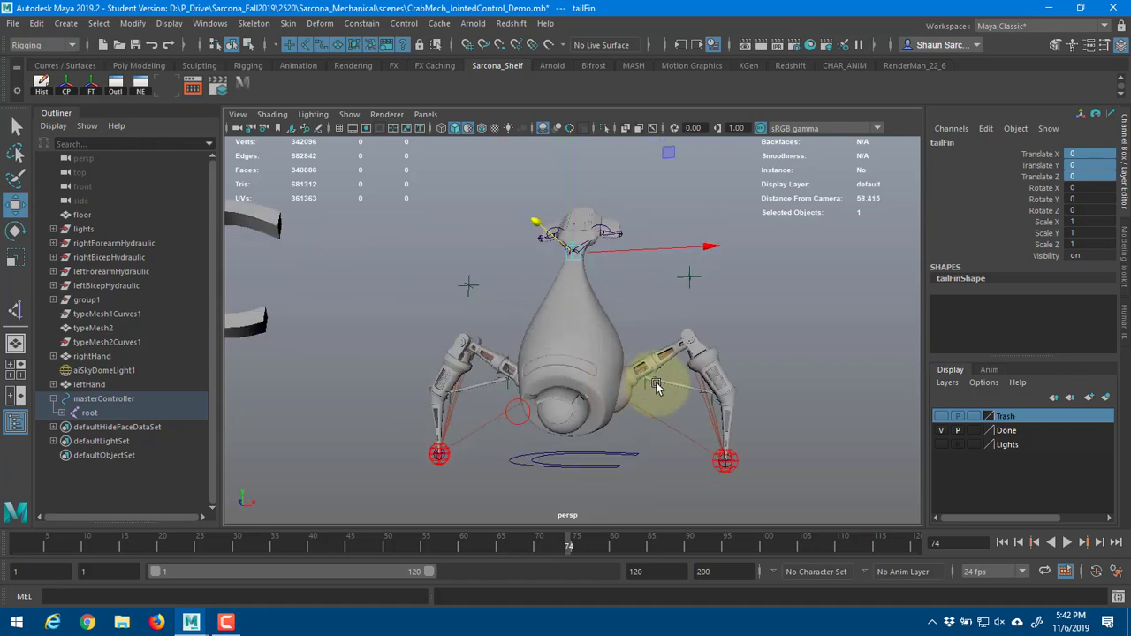
scroll(656, 375, up, 5)
alt+middle_drag(656, 366, 605, 280)
scroll(731, 278, up, 3)
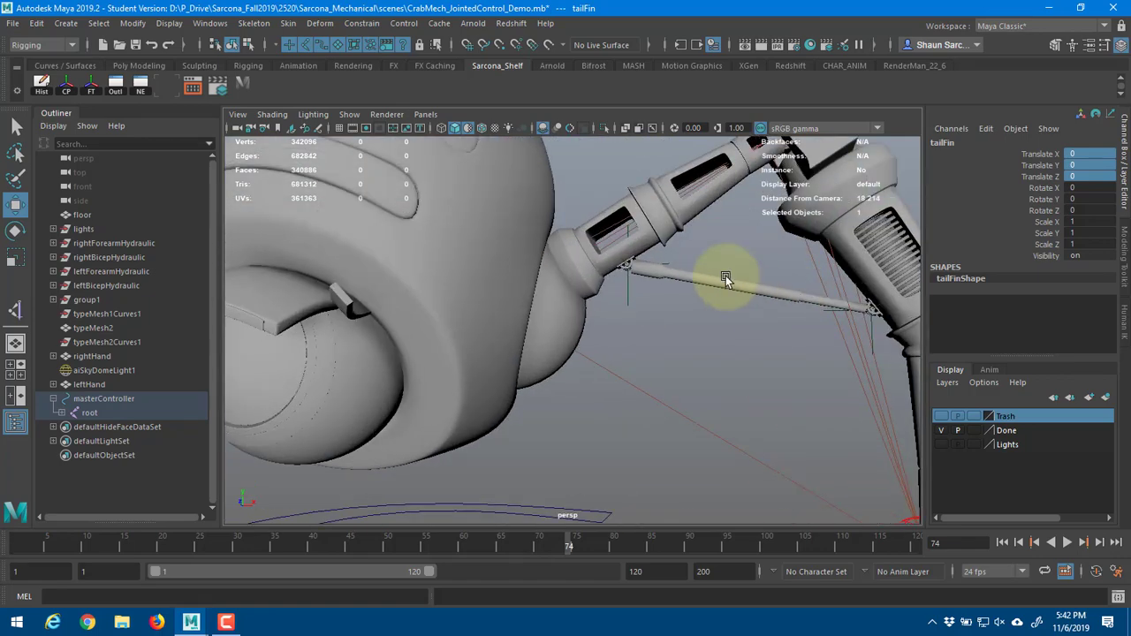
click(726, 276)
click(53, 286)
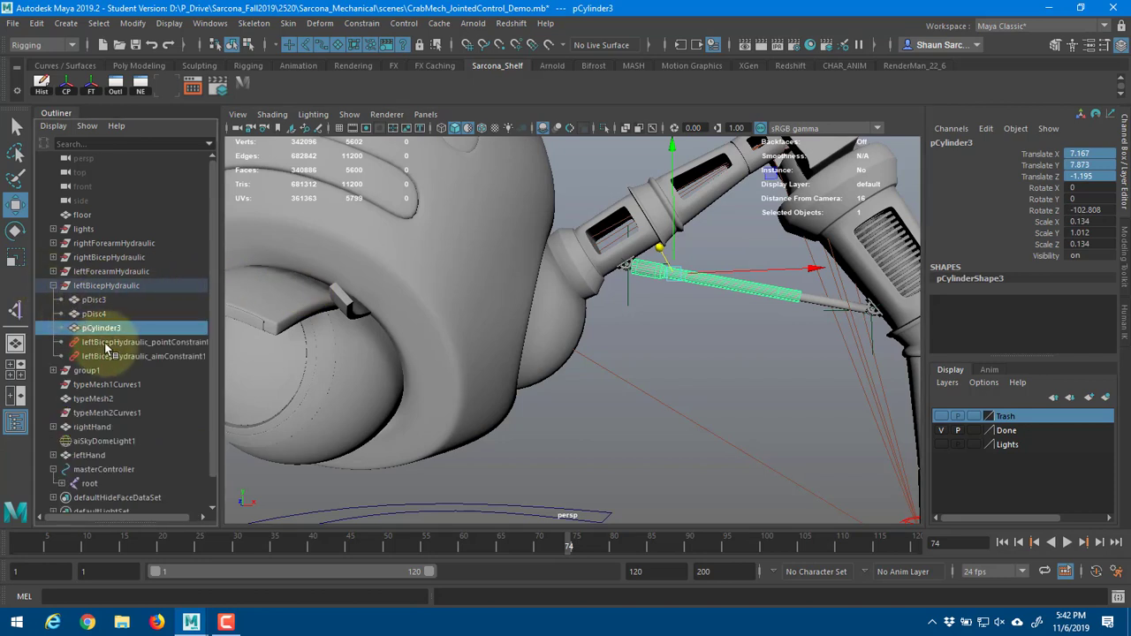
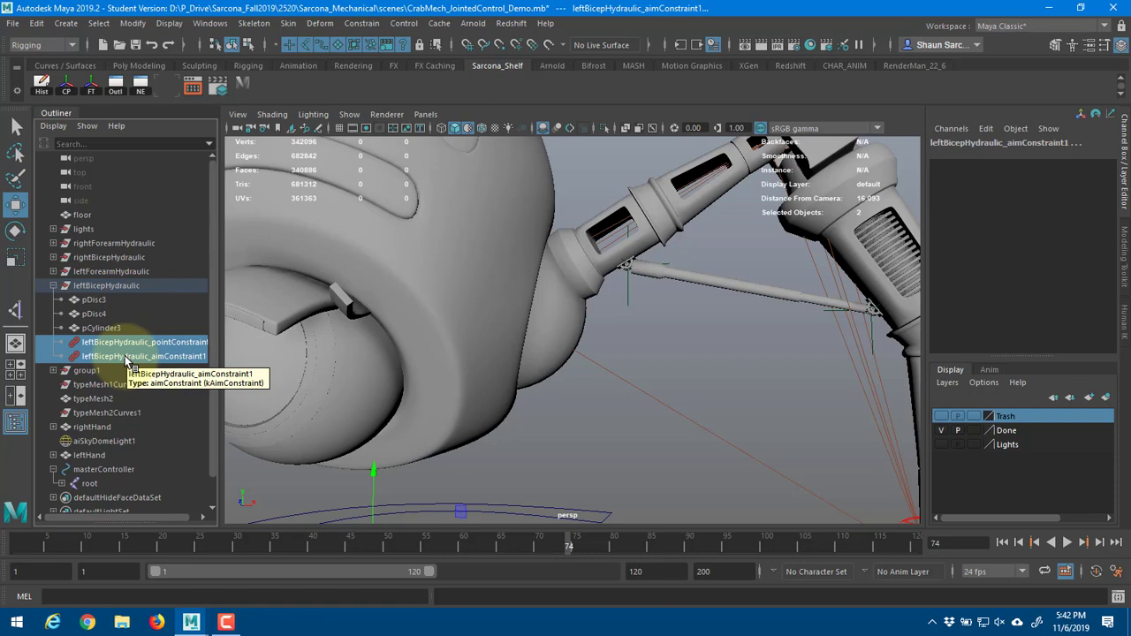
click(53, 286)
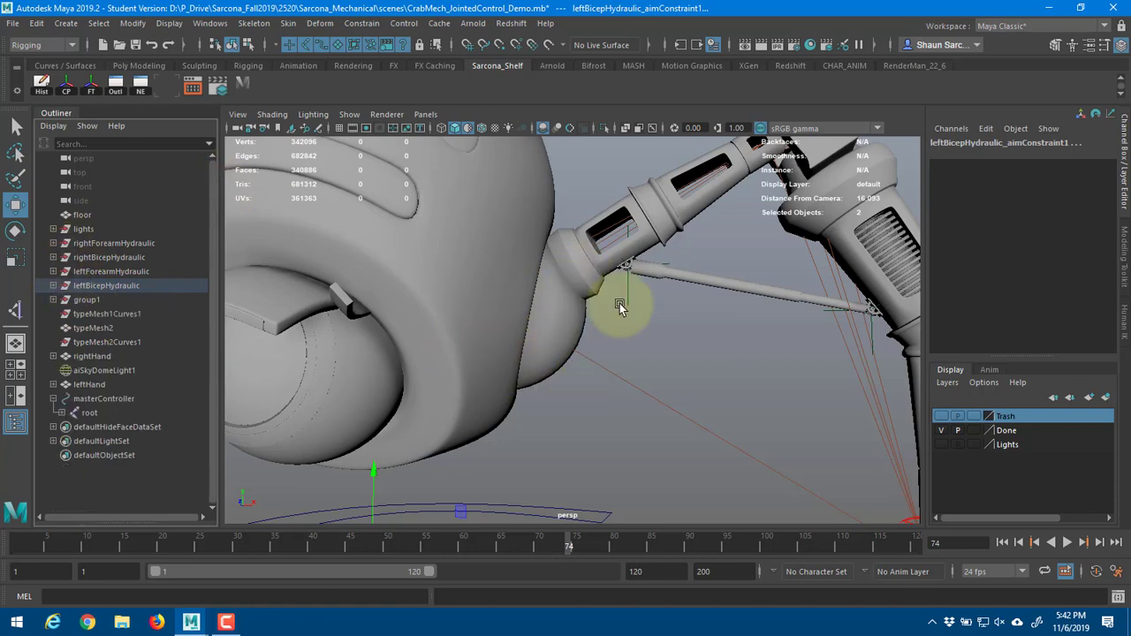
- Try rotating the tailFin control curve about Z without any constraint, and undo the rotation
alt+drag(620, 303, 528, 210)
click(527, 202)
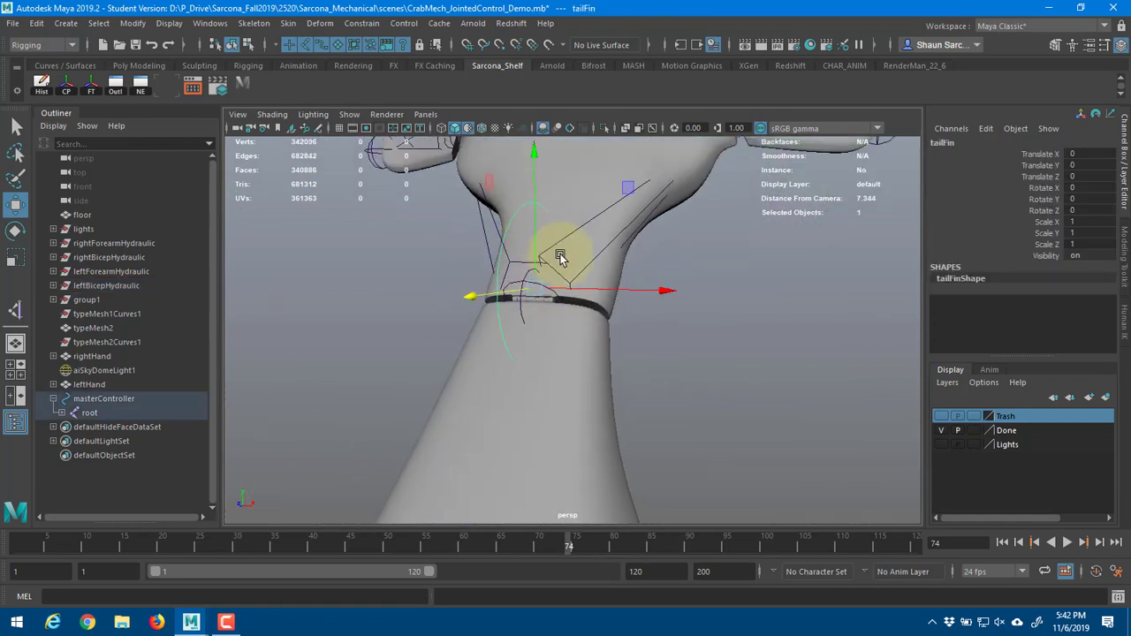
alt+drag(540, 253, 584, 278)
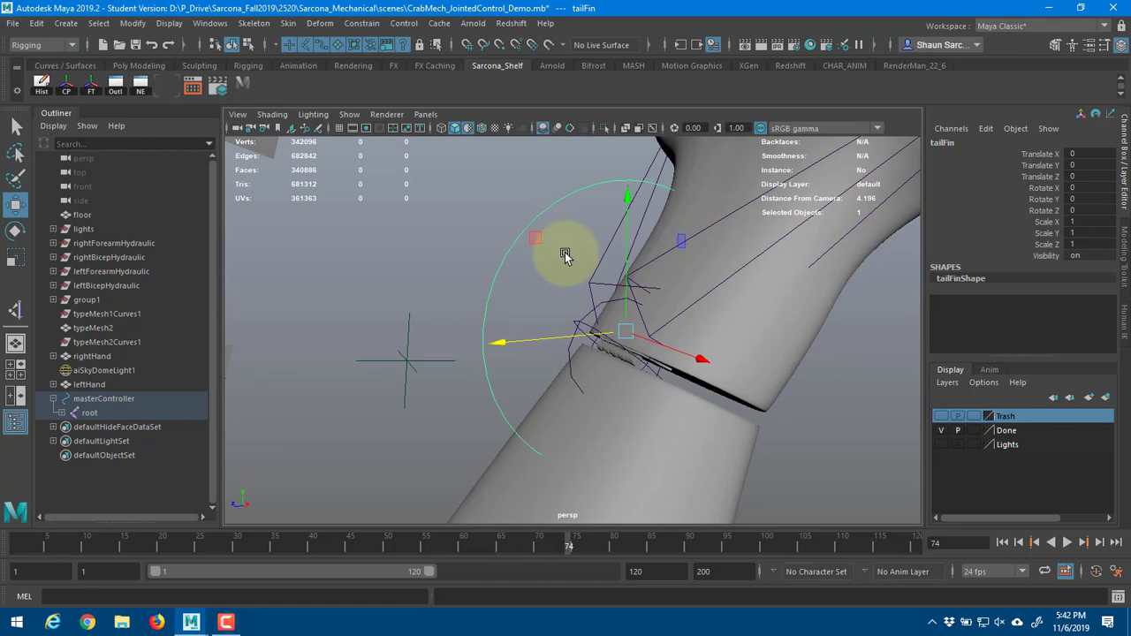
key(e)
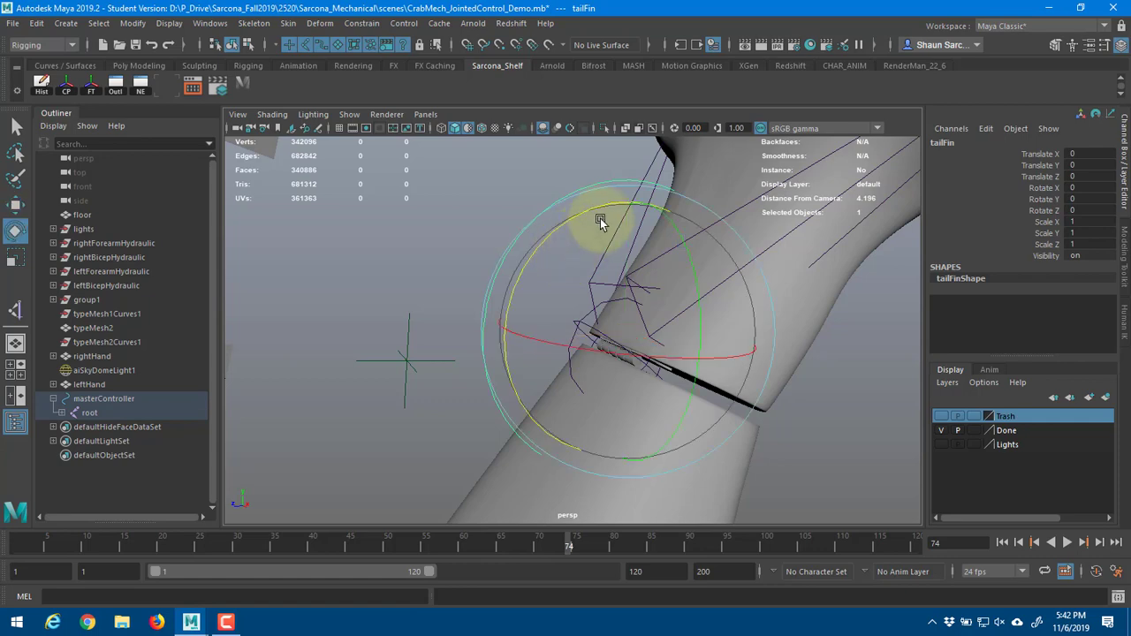
alt+drag(601, 222, 680, 245)
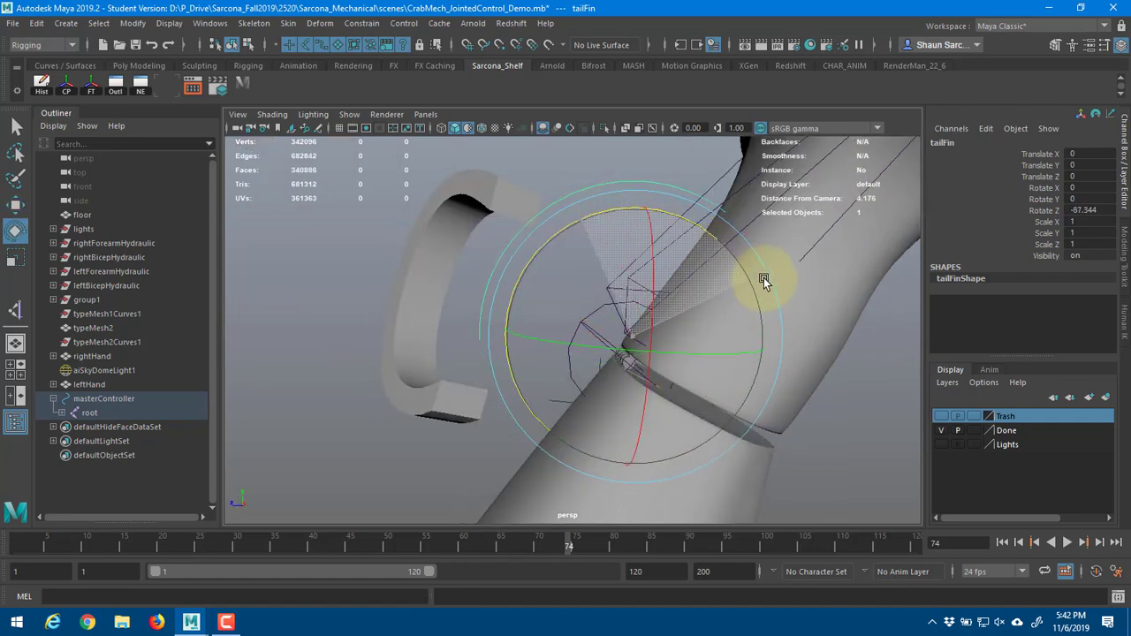
key(ctrl+z)
alt+drag(737, 273, 491, 270)
key(q)
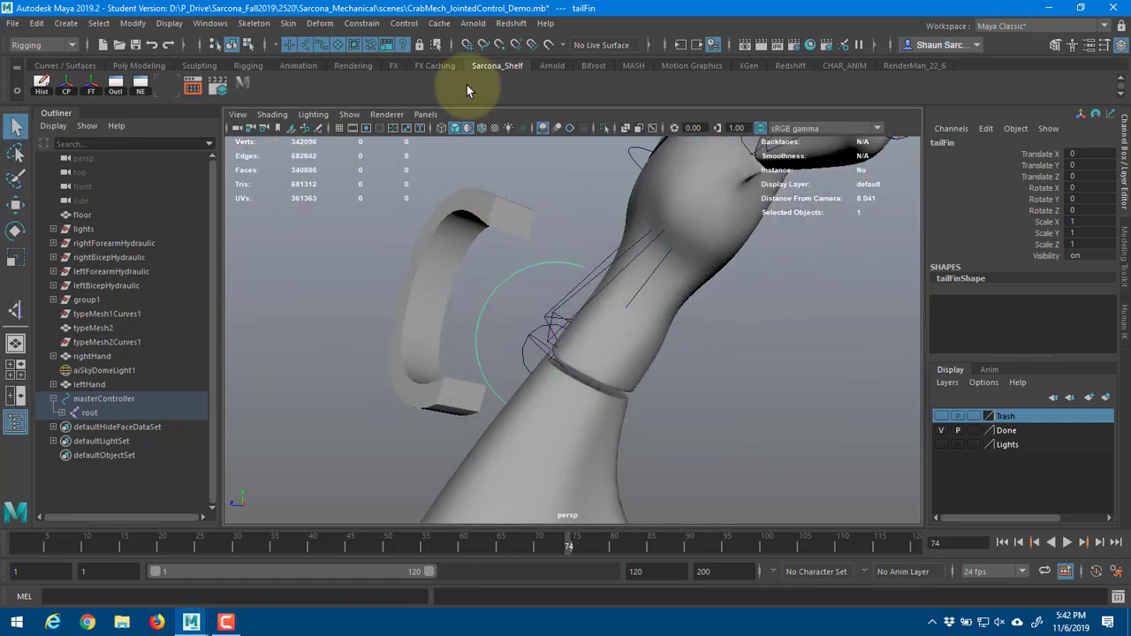
- Orient-constrain tailJoint to the tailFin control curve using the existing constraint options
click(362, 23)
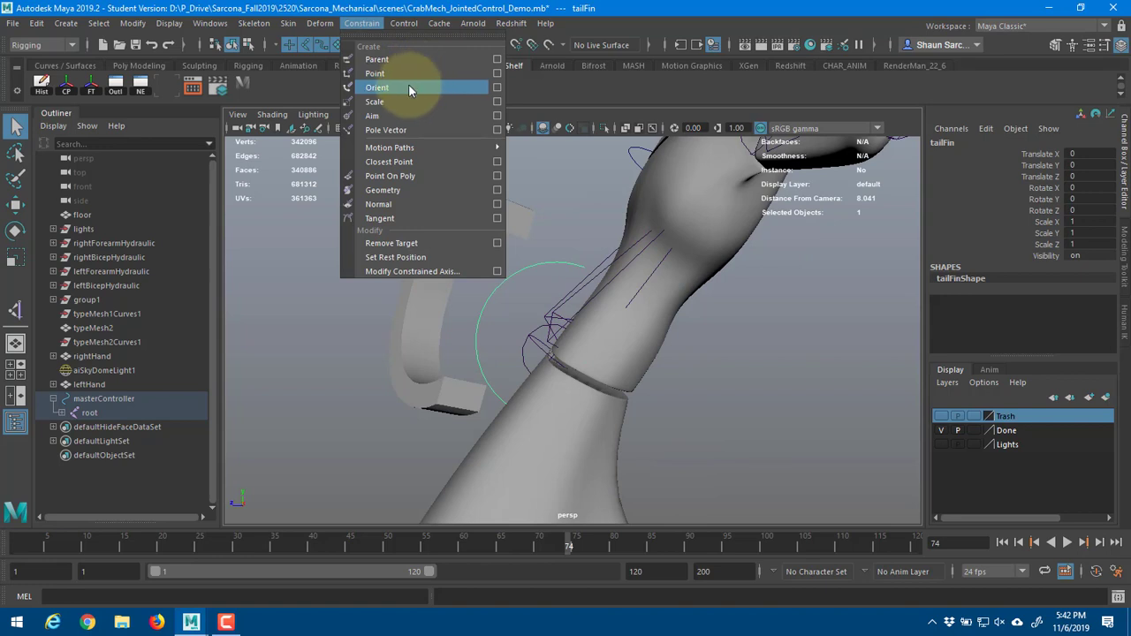
click(599, 327)
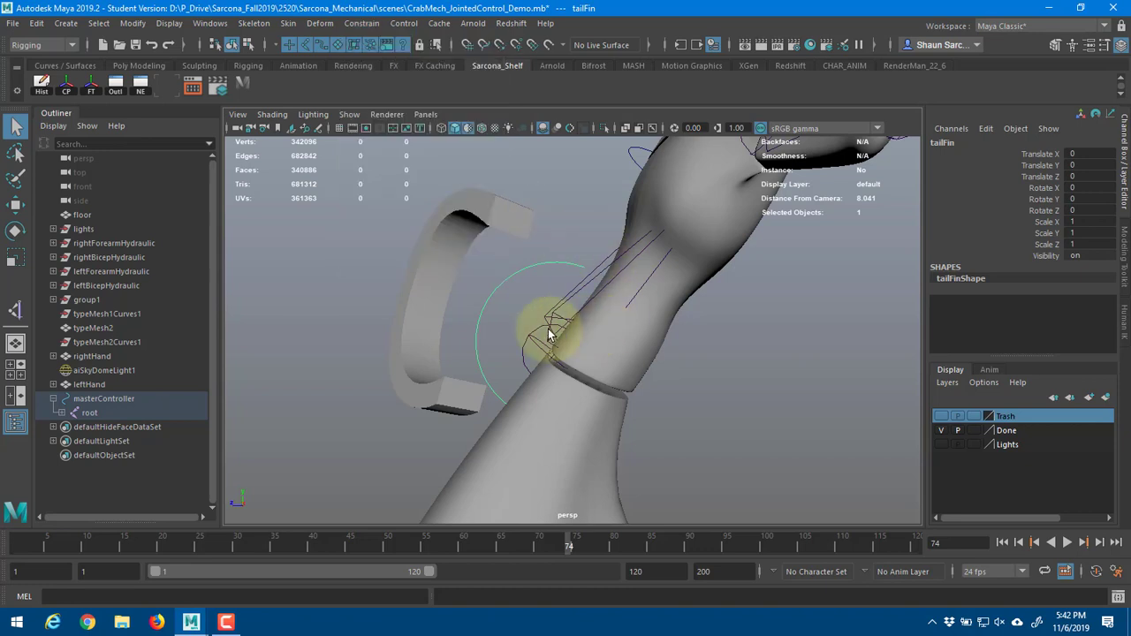
shift+click(548, 334)
click(363, 23)
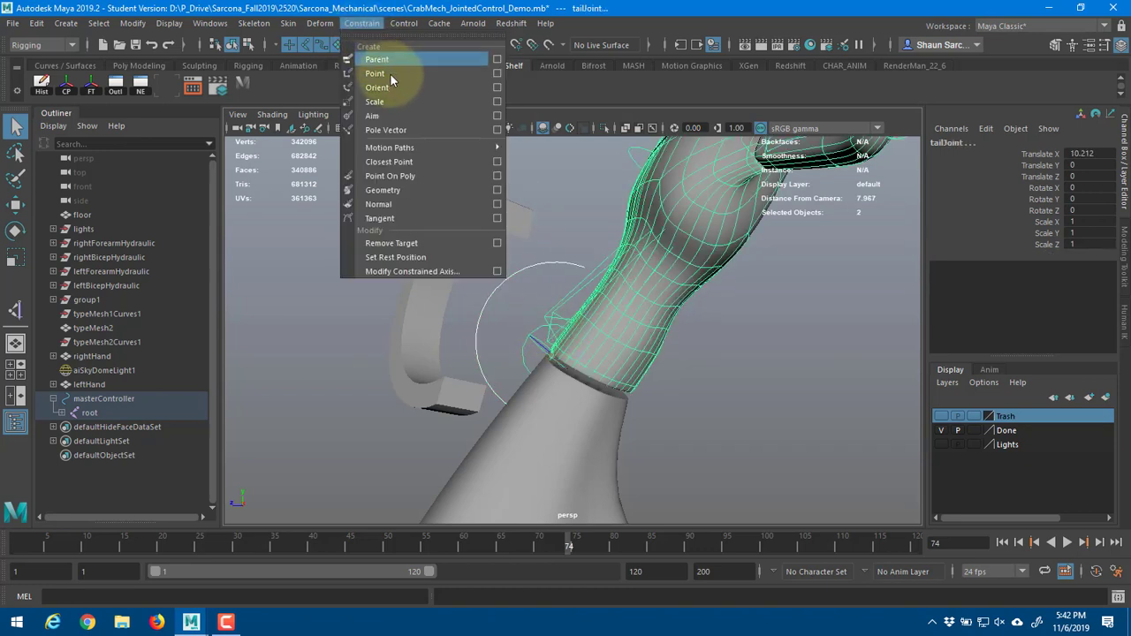
click(395, 88)
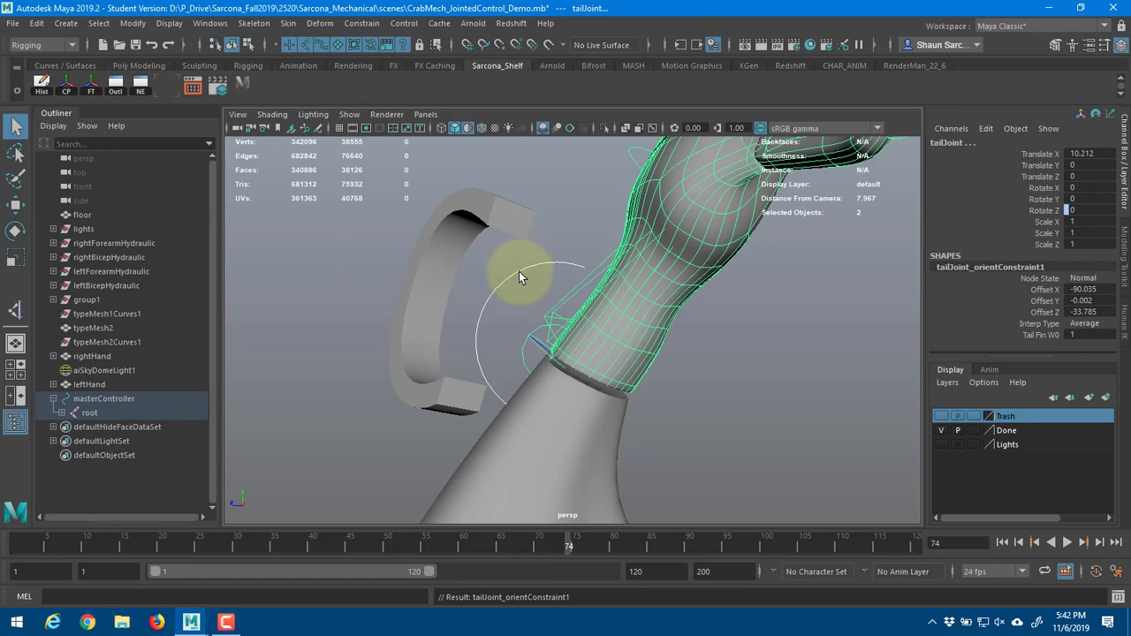
- Test-rotate the tailFin control, and undo both the rotation and the orient constraint on tailJoint
click(520, 276)
key(e)
drag(528, 215, 615, 238)
key(ctrl+z)
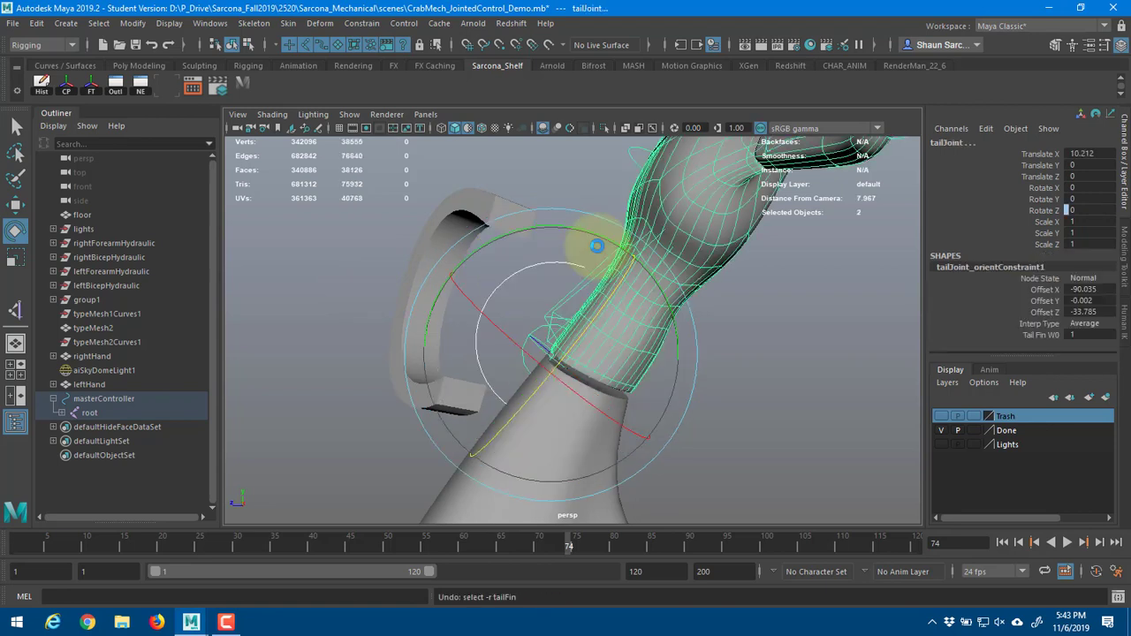
key(ctrl+z)
- Orient-constrain tailJoint to the tailFin control with Maintain offset enabled and the constraint axes set to All
click(362, 24)
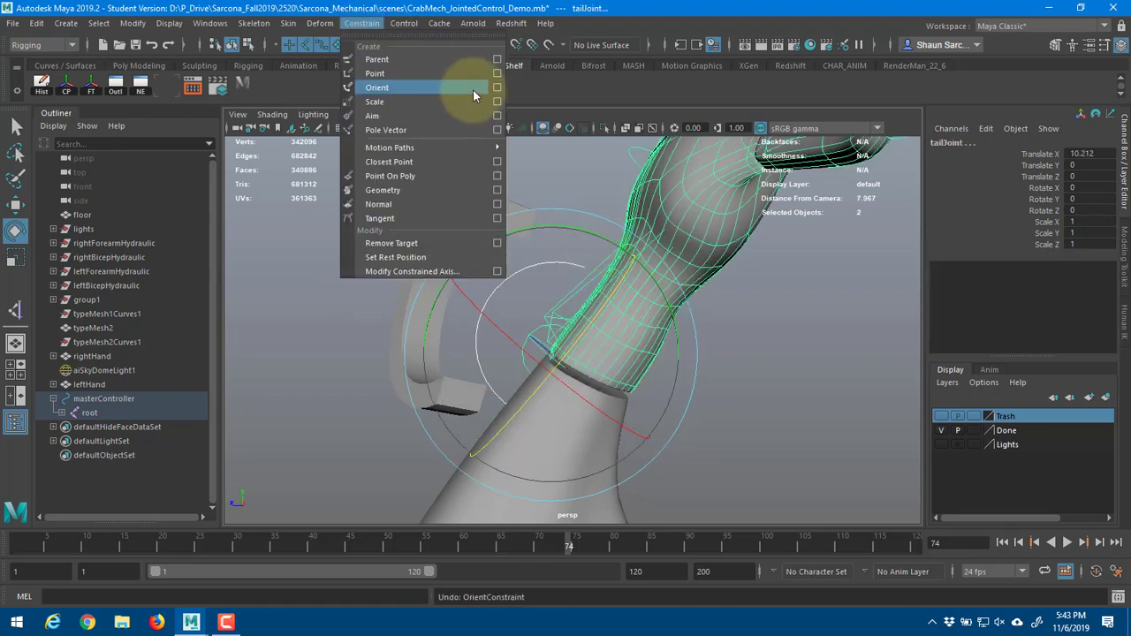
click(497, 88)
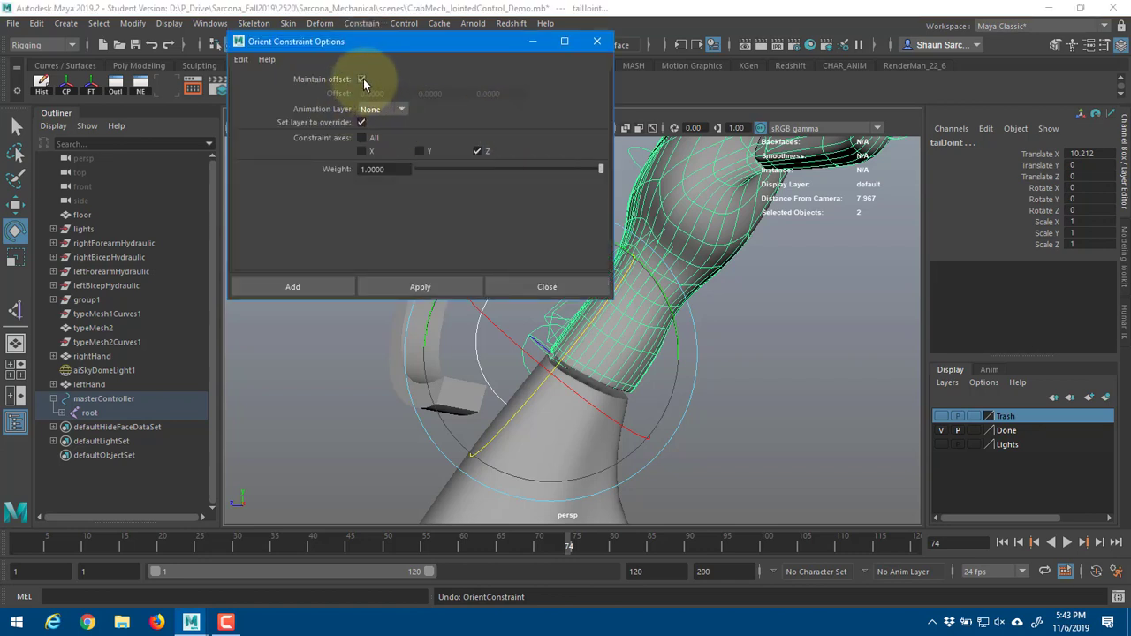
click(361, 79)
click(362, 79)
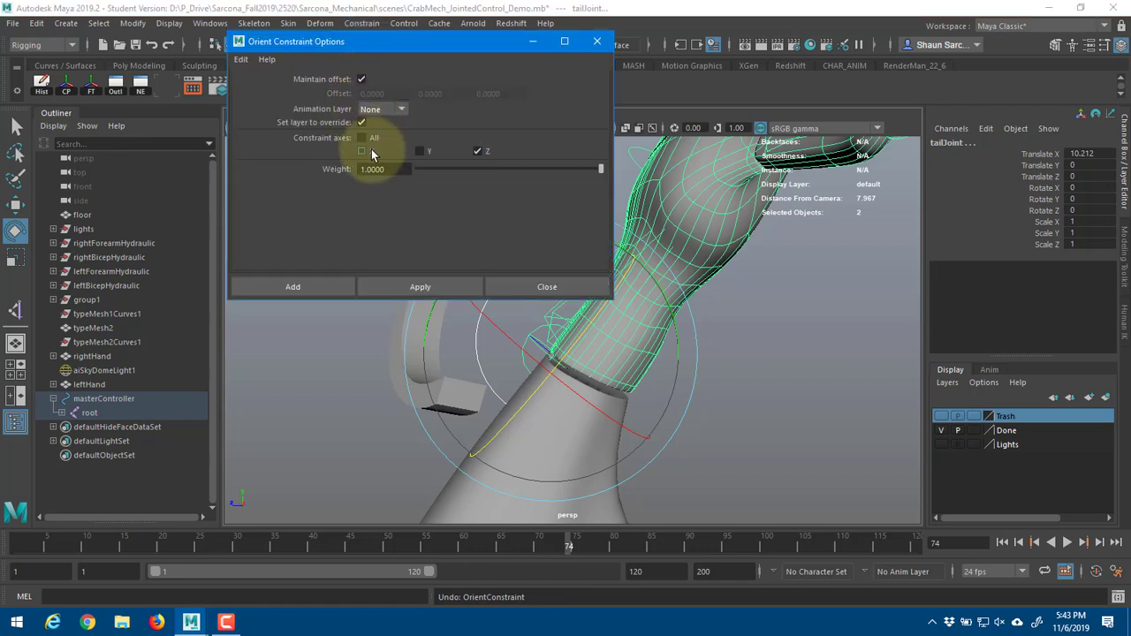
click(371, 140)
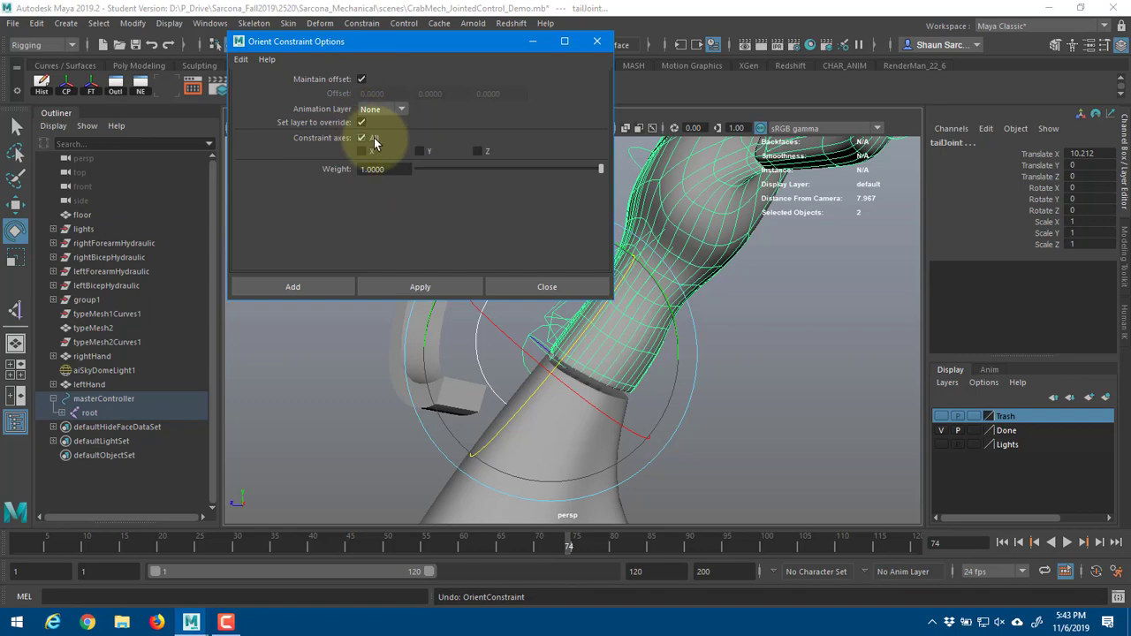
click(361, 80)
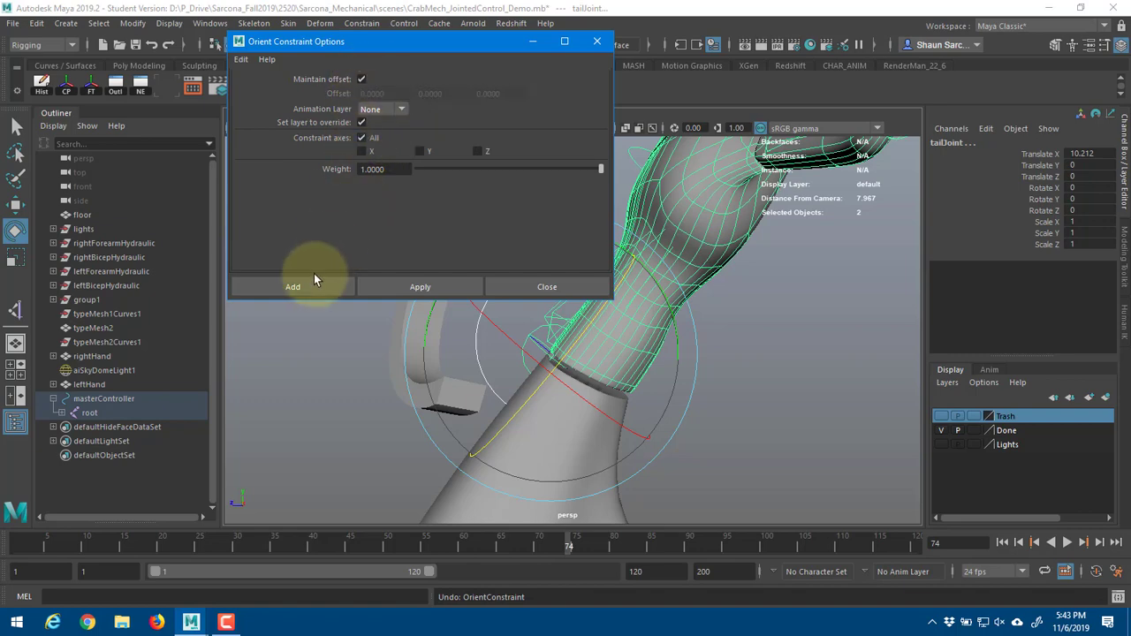
click(310, 287)
- Test the tail's orient constraint by rotating the tailFin control, undoing each test rotation
key(w)
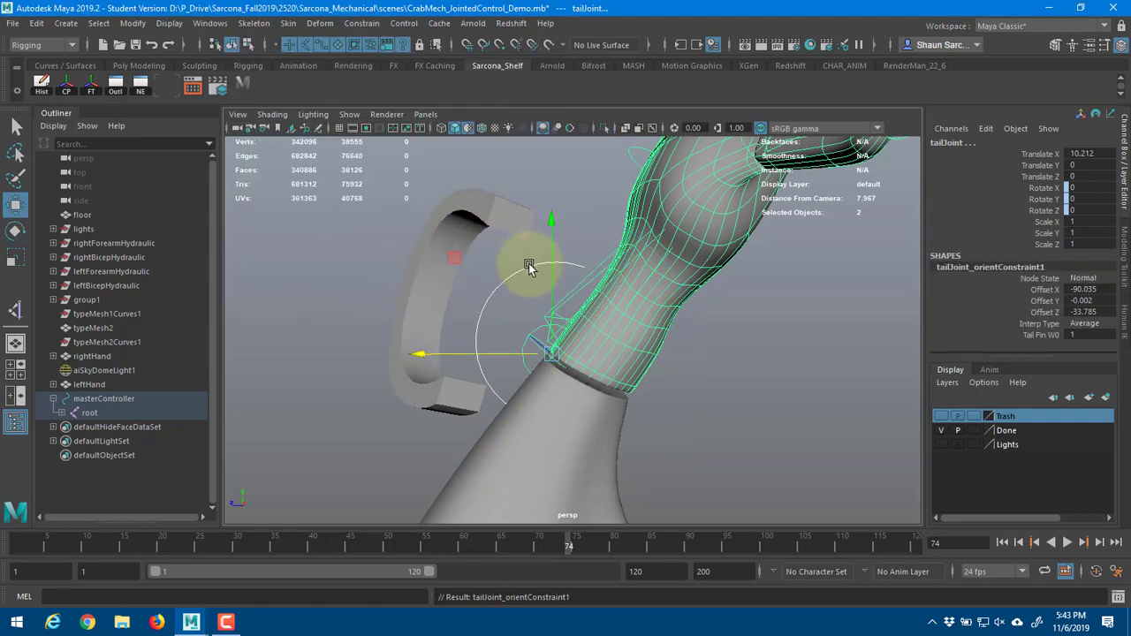
click(529, 265)
key(e)
drag(522, 209, 245, 269)
key(ctrl+z)
alt+drag(393, 291, 521, 255)
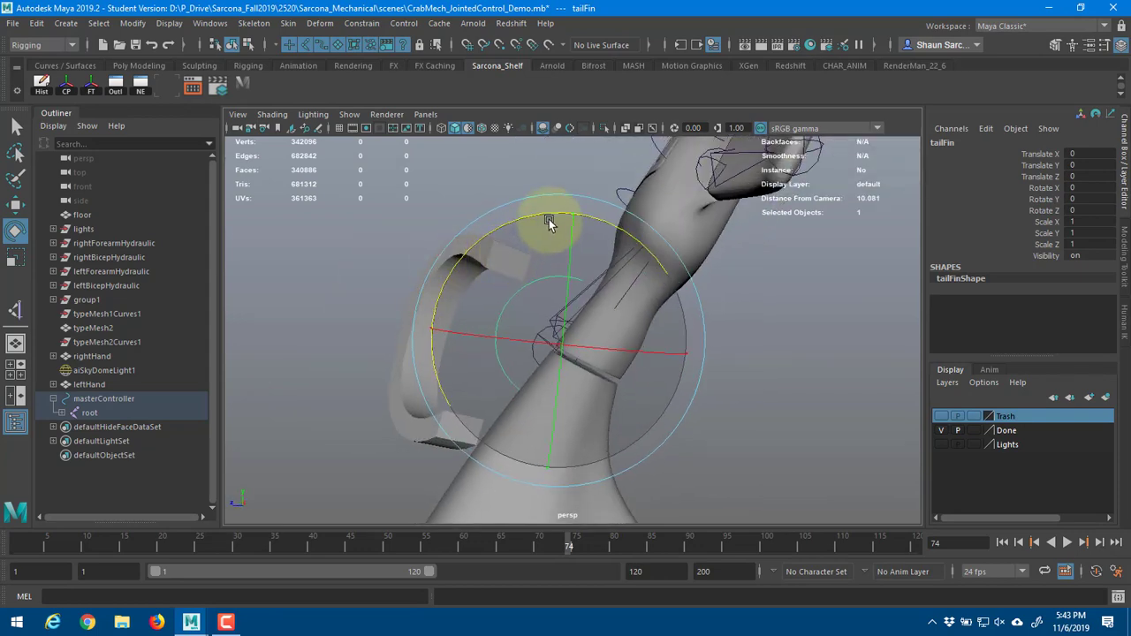
drag(549, 219, 404, 319)
key(ctrl+z)
- Test-rotate the leftFlipper control about X, undo the rotation and check the Rotate tool's axis orientation settings
click(520, 297)
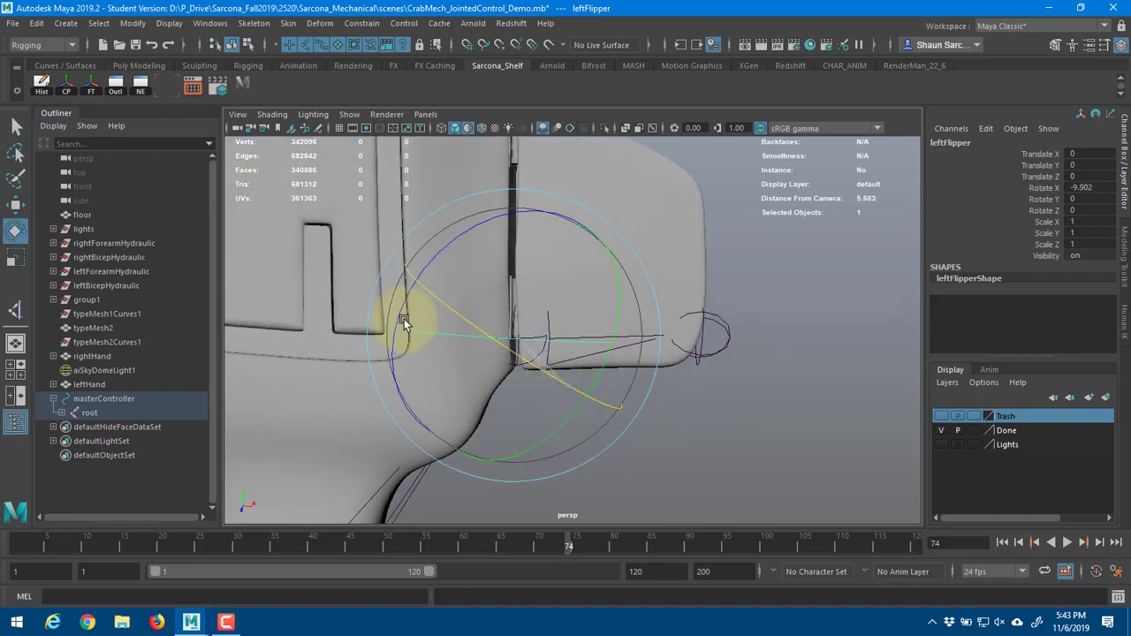
key(ctrl+z)
alt+drag(589, 376, 543, 362)
double_click(15, 230)
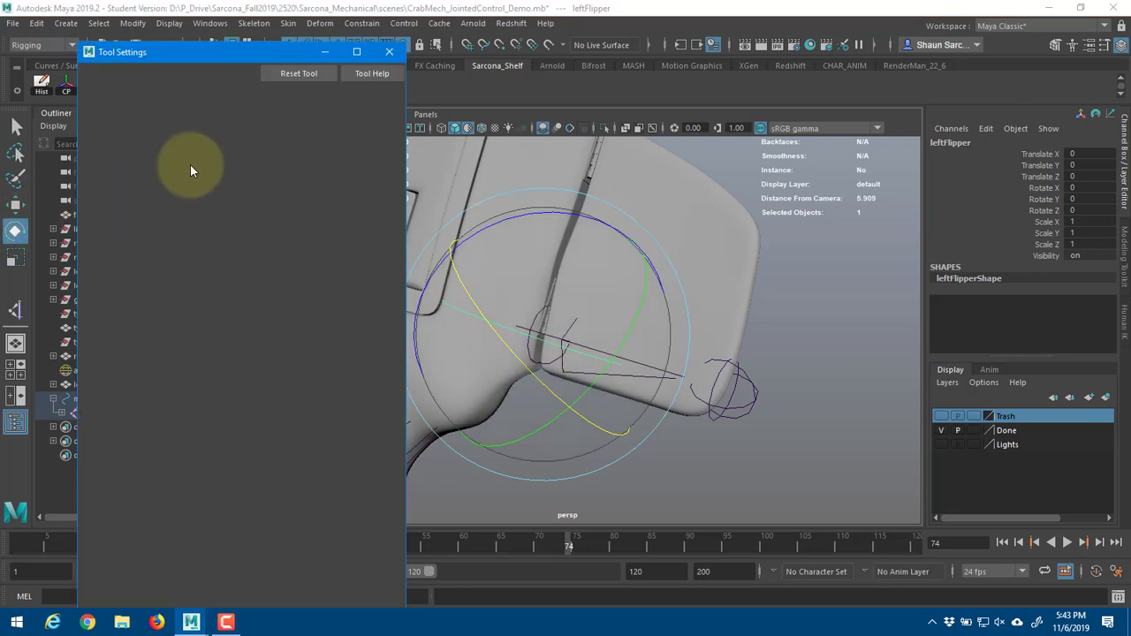
click(391, 52)
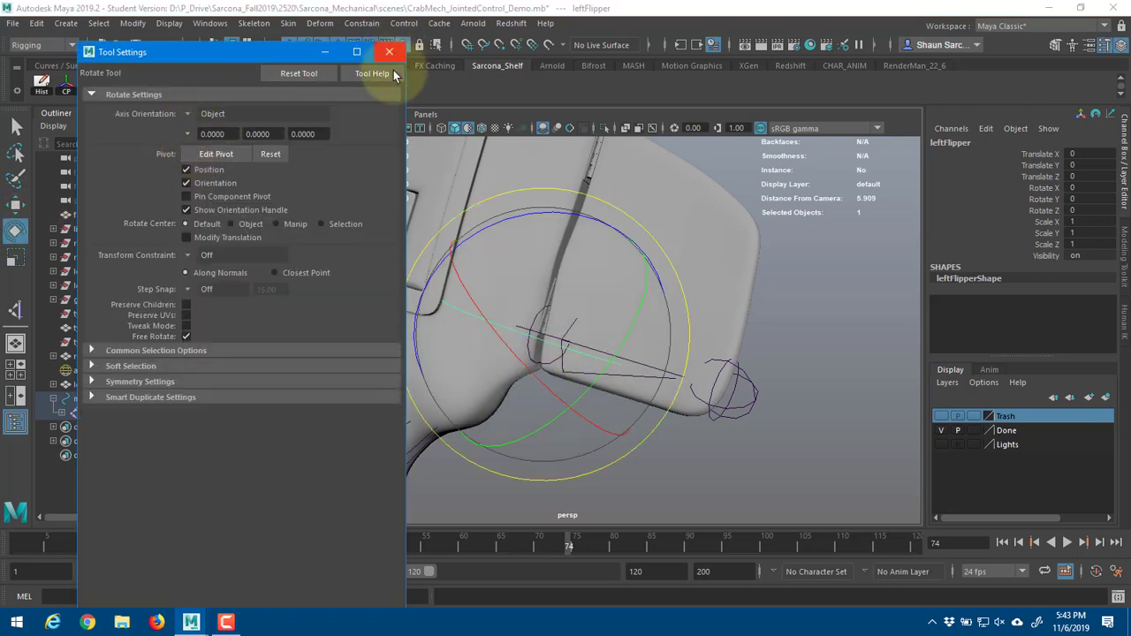
- Freeze the transformations of the leftFlipper control curve
alt+right_drag(336, 163, 230, 197)
alt+middle_drag(343, 274, 345, 213)
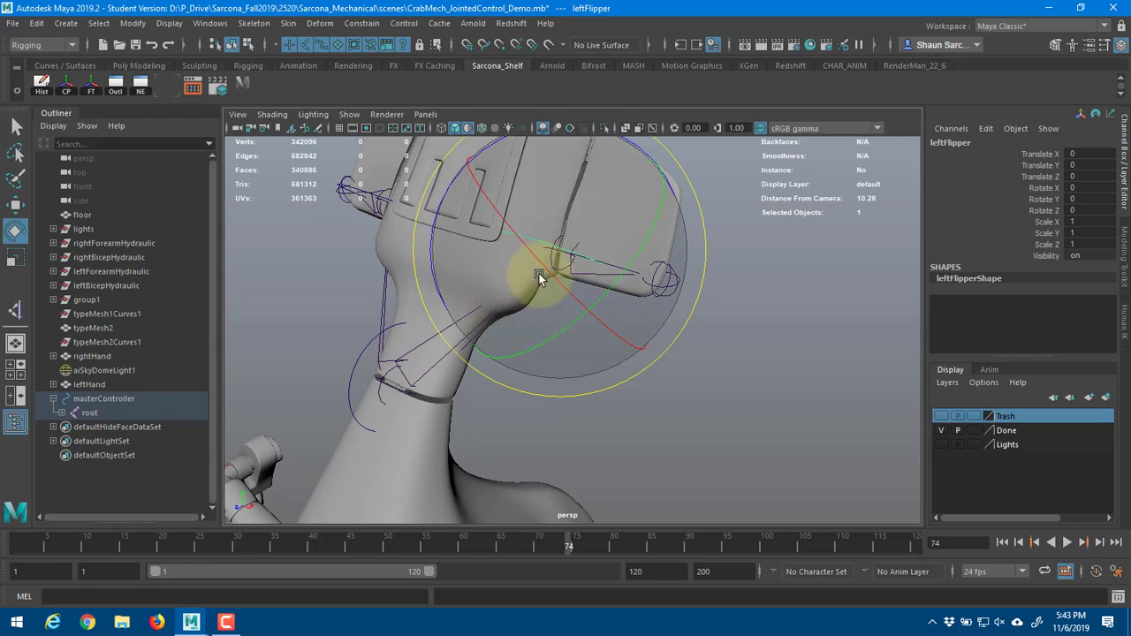
drag(549, 265, 505, 222)
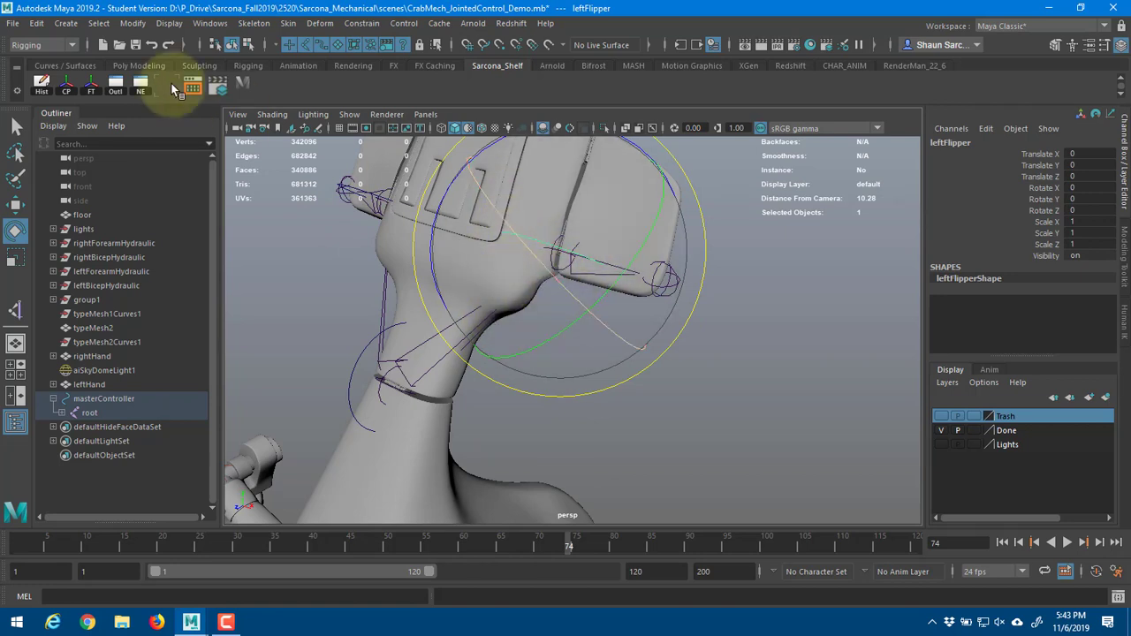
click(94, 84)
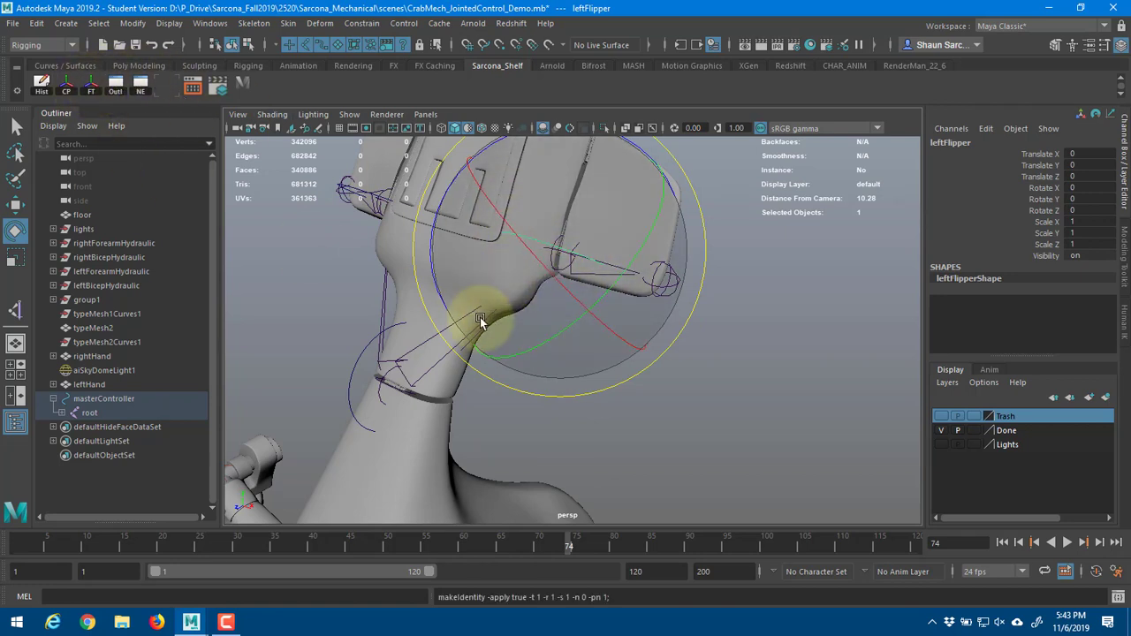
- Create a single joint inside the tail near its upper end, at about X 0, Y 23.18, Z -3.28
alt+drag(480, 317, 577, 451)
key(4)
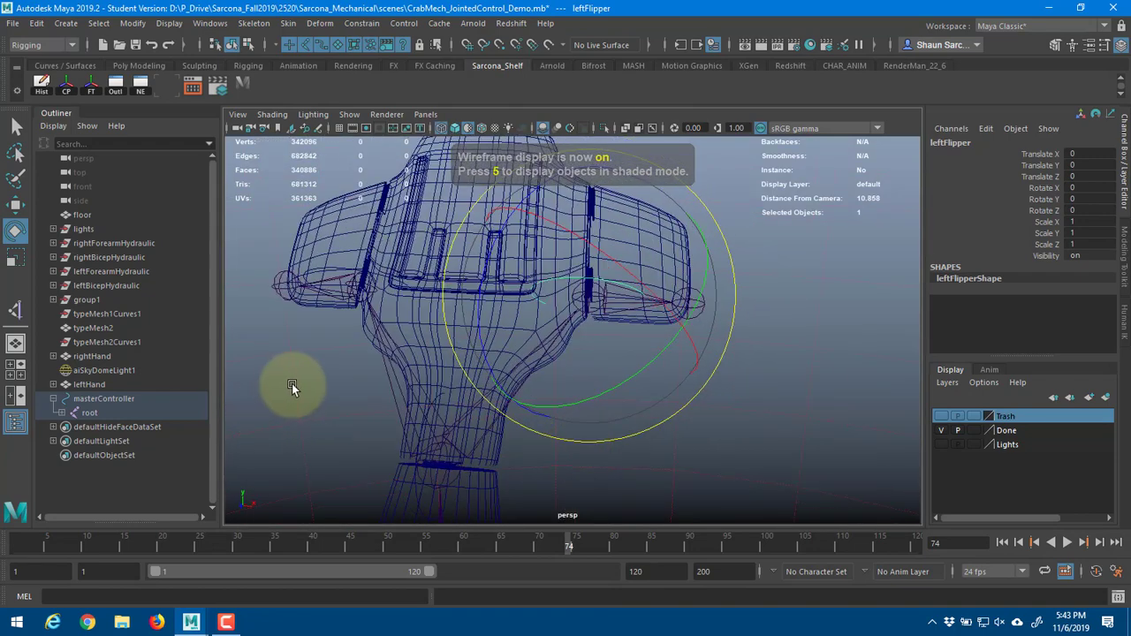
click(330, 387)
click(254, 23)
click(265, 59)
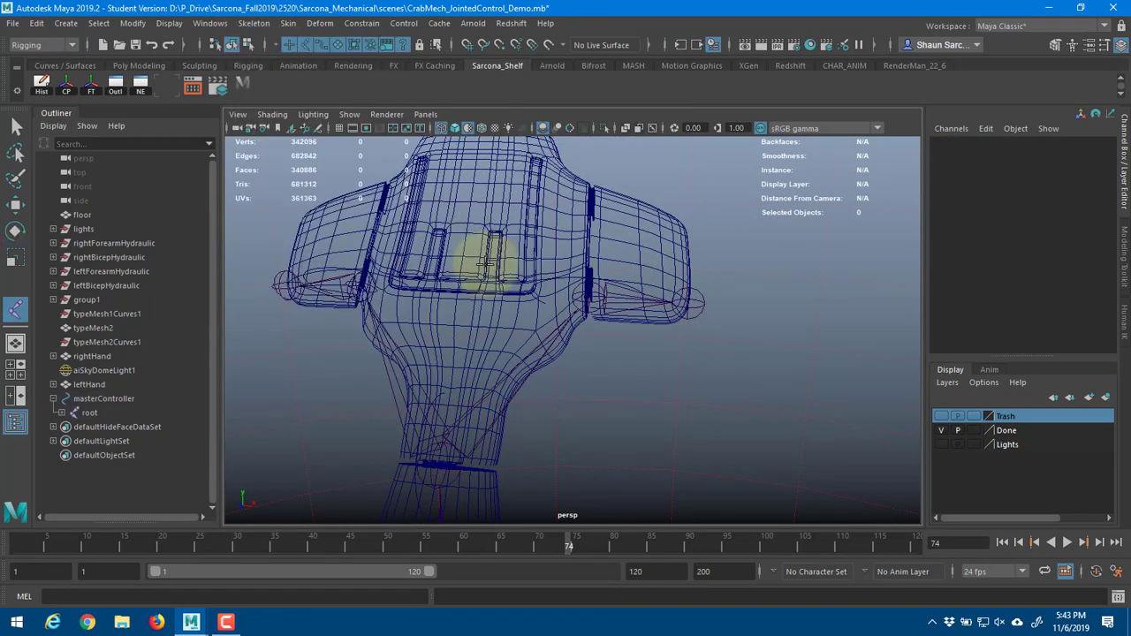
alt+drag(485, 262, 454, 263)
click(454, 265)
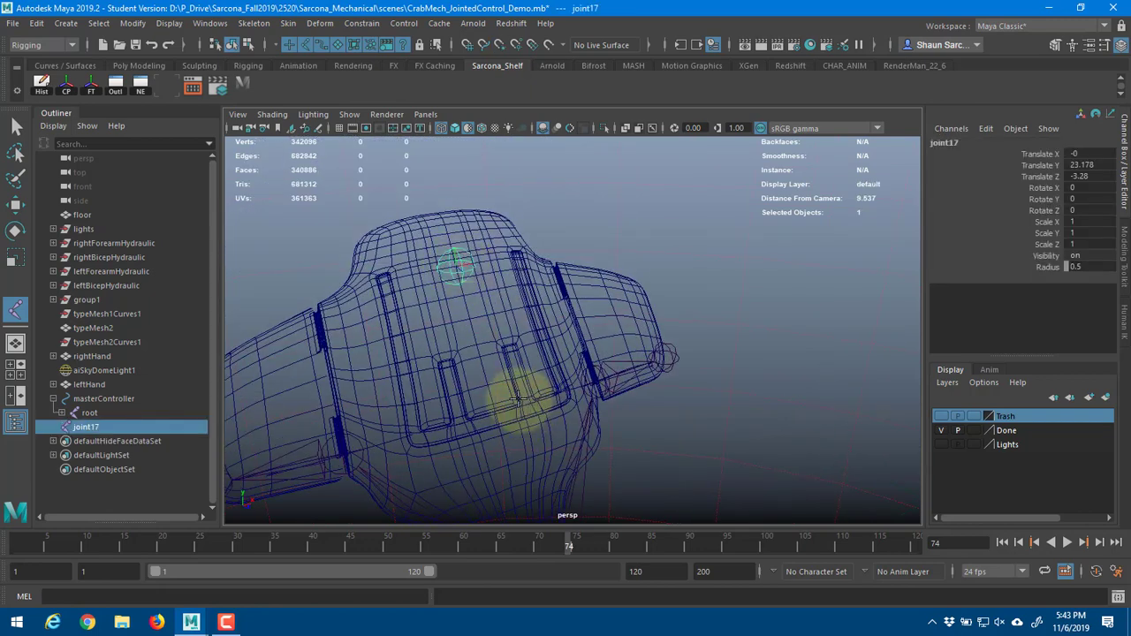
- Parent the new upper tail joint to tailJoint at the base of the tail
mouse_move(518, 399)
alt+mouse_down()
mouse_move(505, 298)
mouse_move(507, 412)
alt+mouse_up()
key(w)
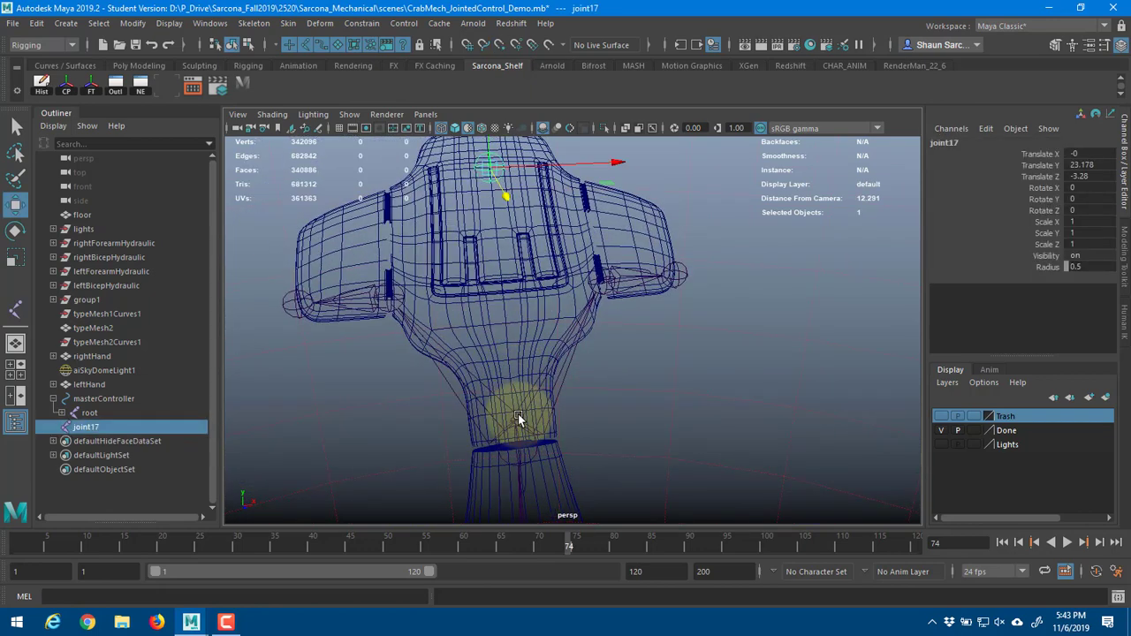
shift+click(518, 418)
key(p)
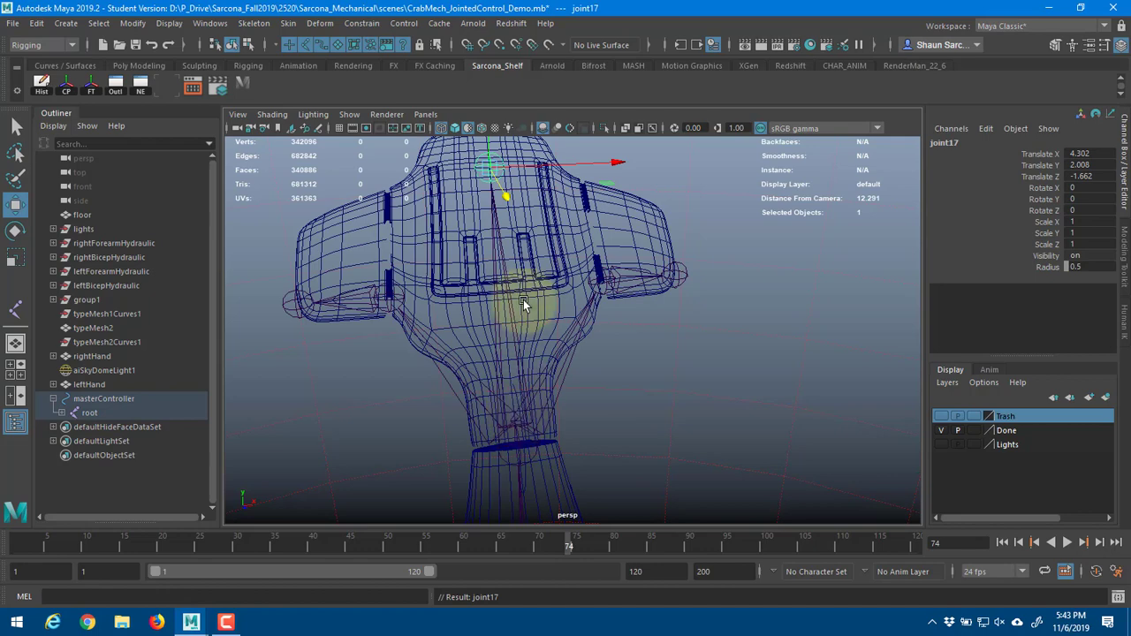
- Parent the leftFlipper control curve to the upper tail joint, joint17
alt+drag(522, 306, 554, 378)
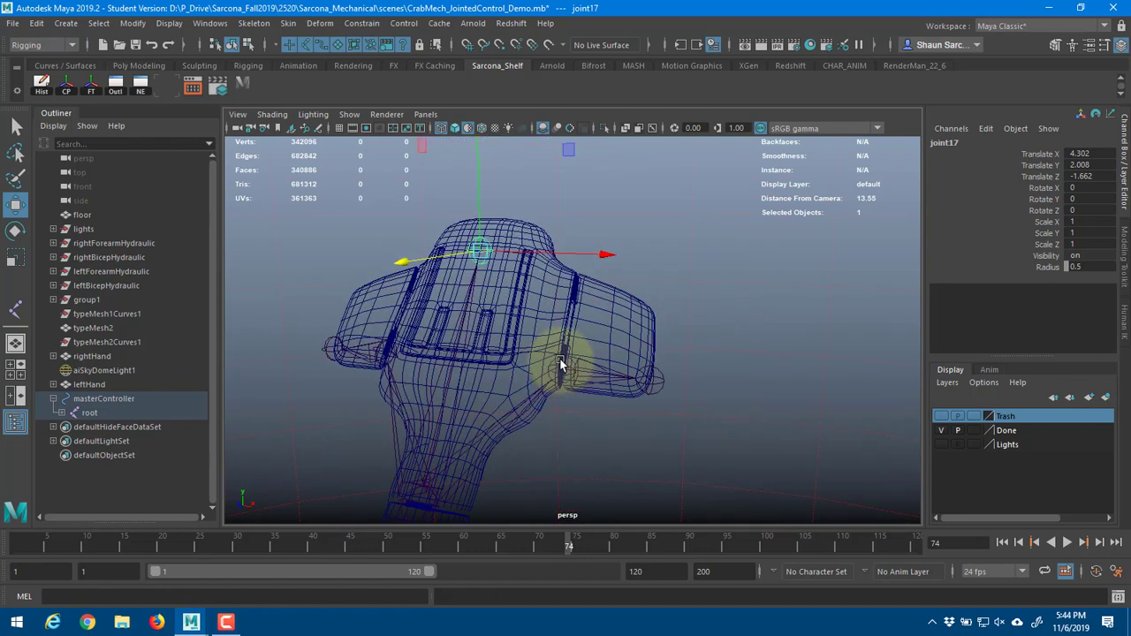
click(561, 363)
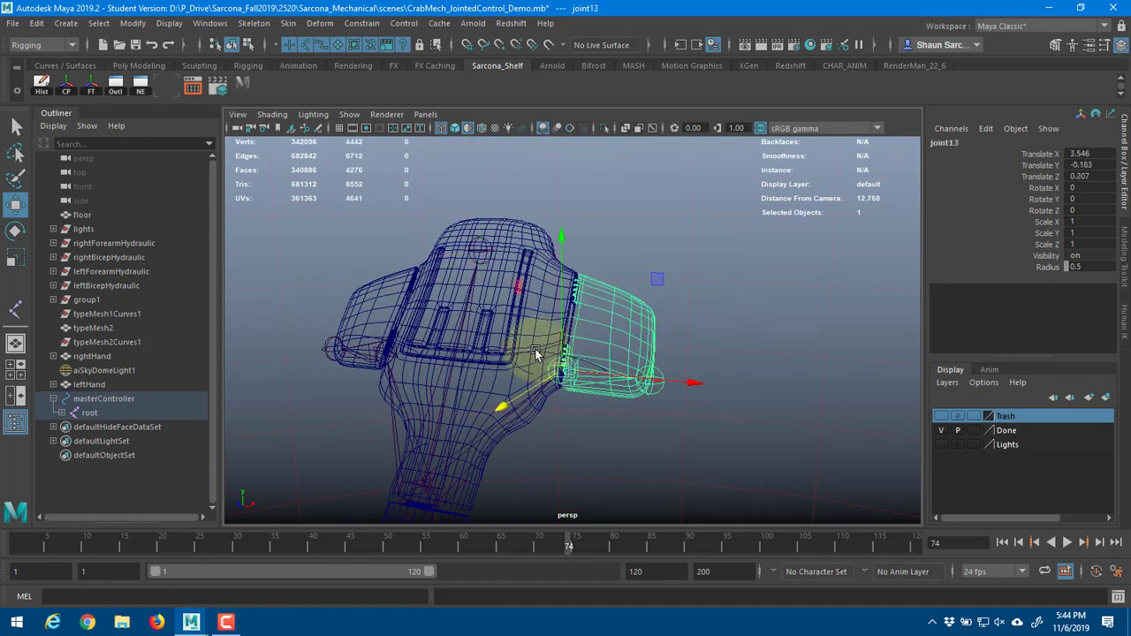
shift+click(488, 248)
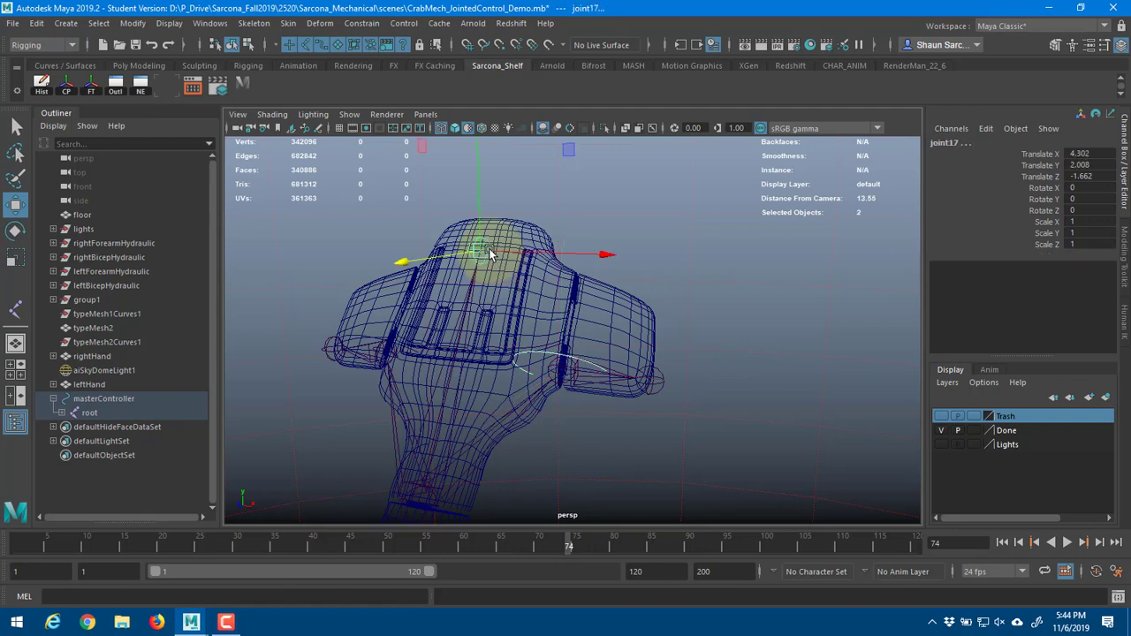
key(Up)
key(4)
key(e)
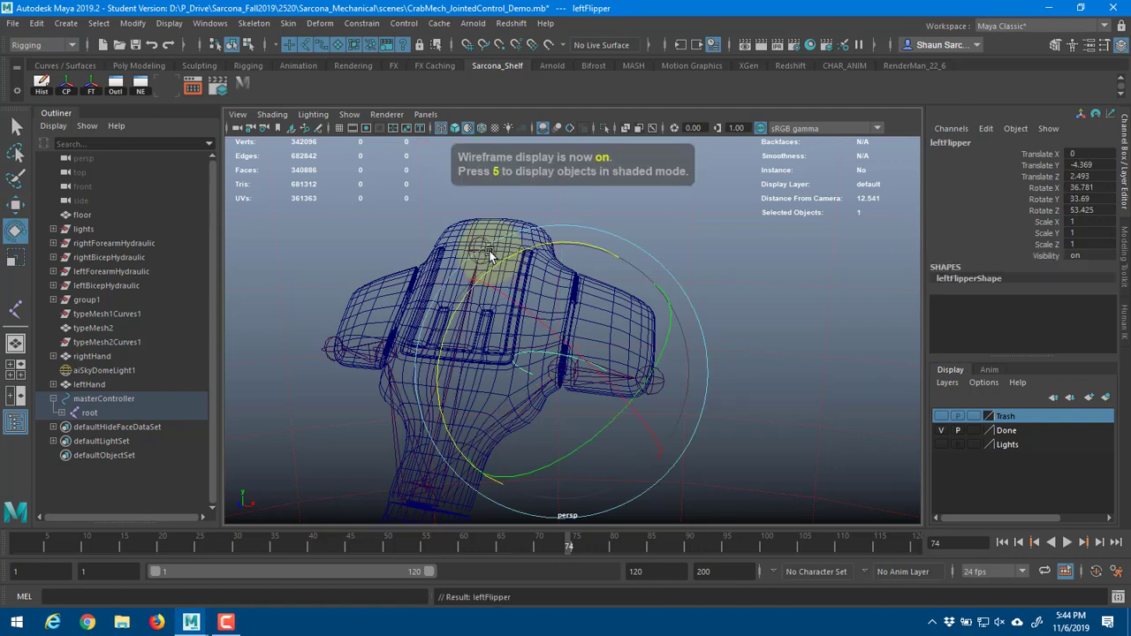
- Freeze the leftFlipper control's transformations again under its new parent joint
key(5)
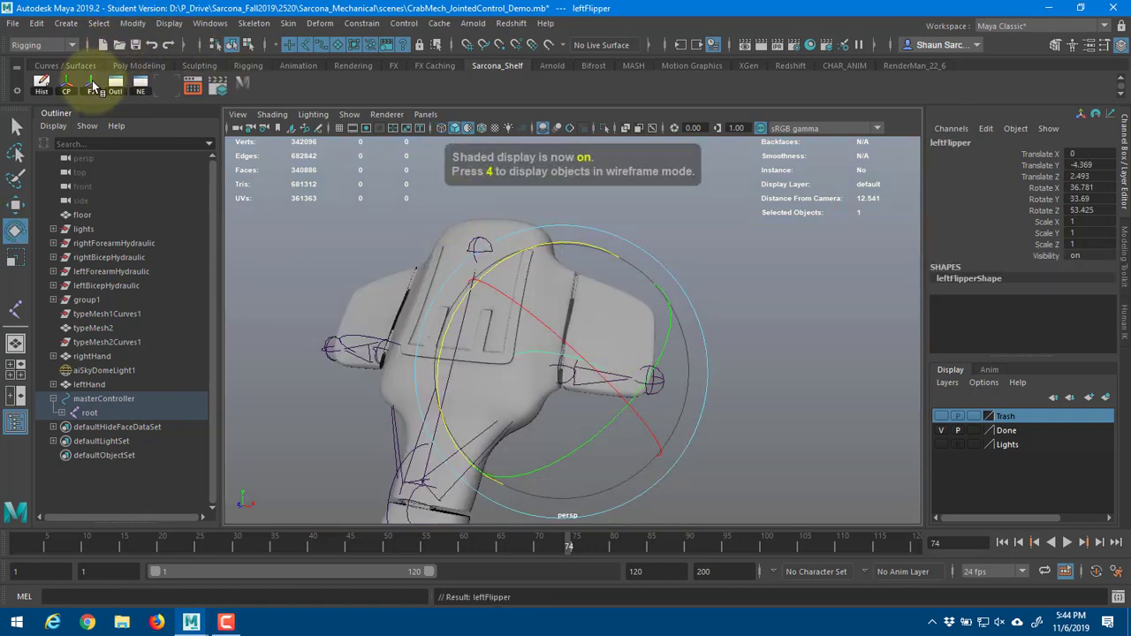
drag(466, 286, 734, 393)
alt+drag(614, 409, 665, 392)
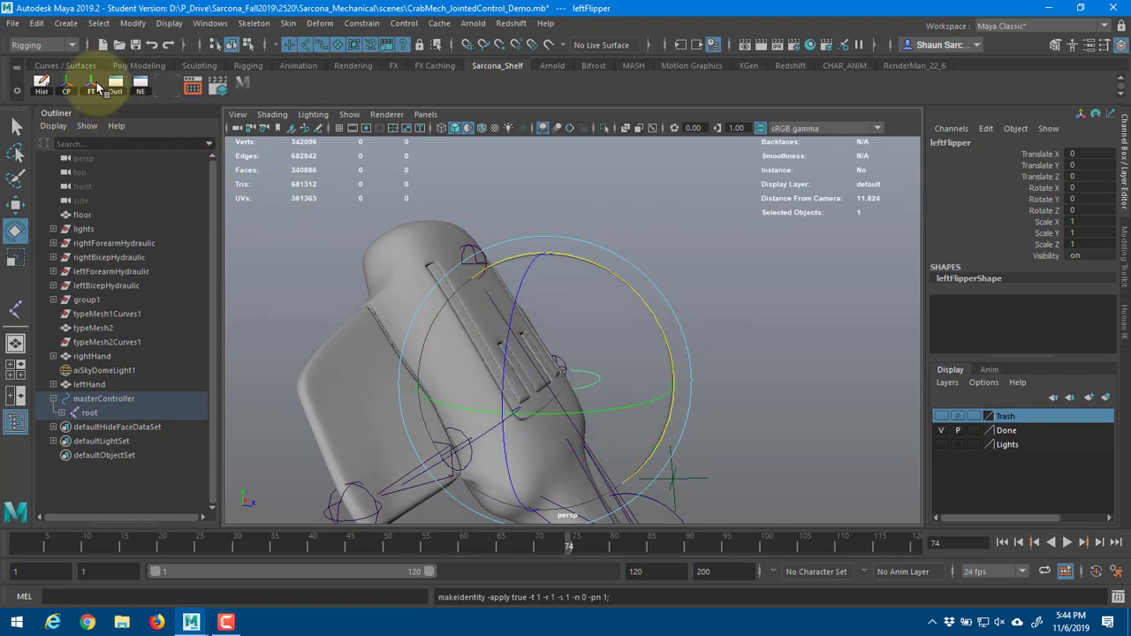
- Test-rotate the leftFlipper control and undo the test rotations
alt+drag(538, 253, 788, 404)
key(ctrl+z)
key(ctrl+z)
- Parent the rightFlipper control curve to the upper tail joint, joint17
mouse_move(677, 412)
alt+mouse_down()
mouse_move(698, 375)
mouse_move(586, 361)
mouse_move(601, 369)
mouse_move(539, 346)
mouse_move(405, 360)
mouse_move(556, 373)
mouse_move(442, 245)
mouse_move(489, 346)
alt+mouse_up()
key(w)
key(4)
key(5)
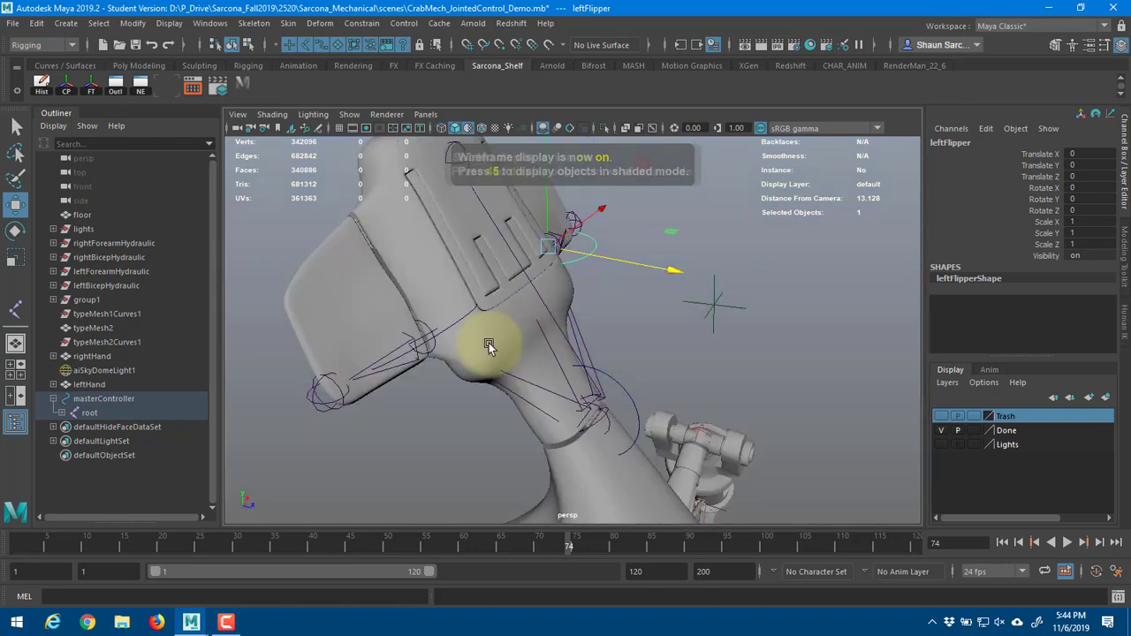
alt+drag(590, 389, 533, 359)
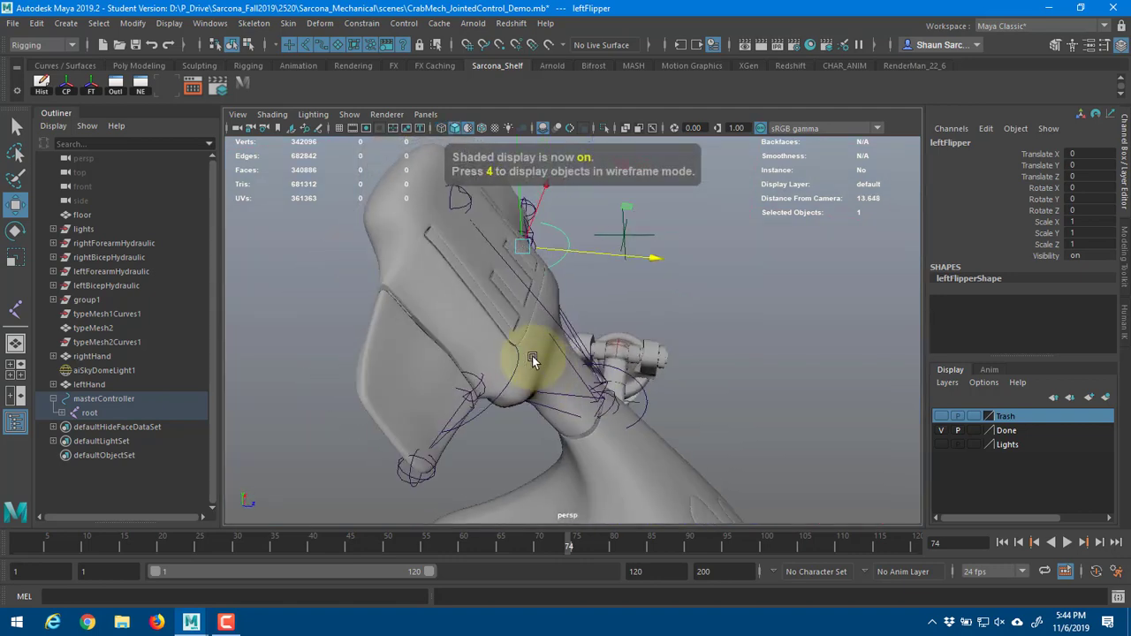
key(4)
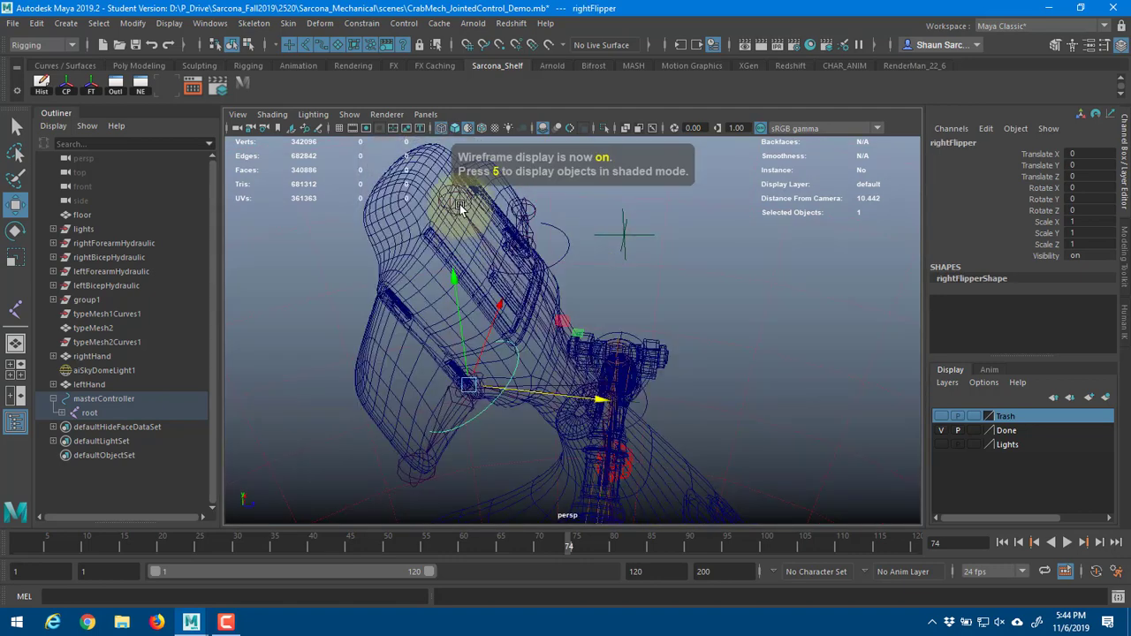
shift+click(459, 206)
shift+click(460, 206)
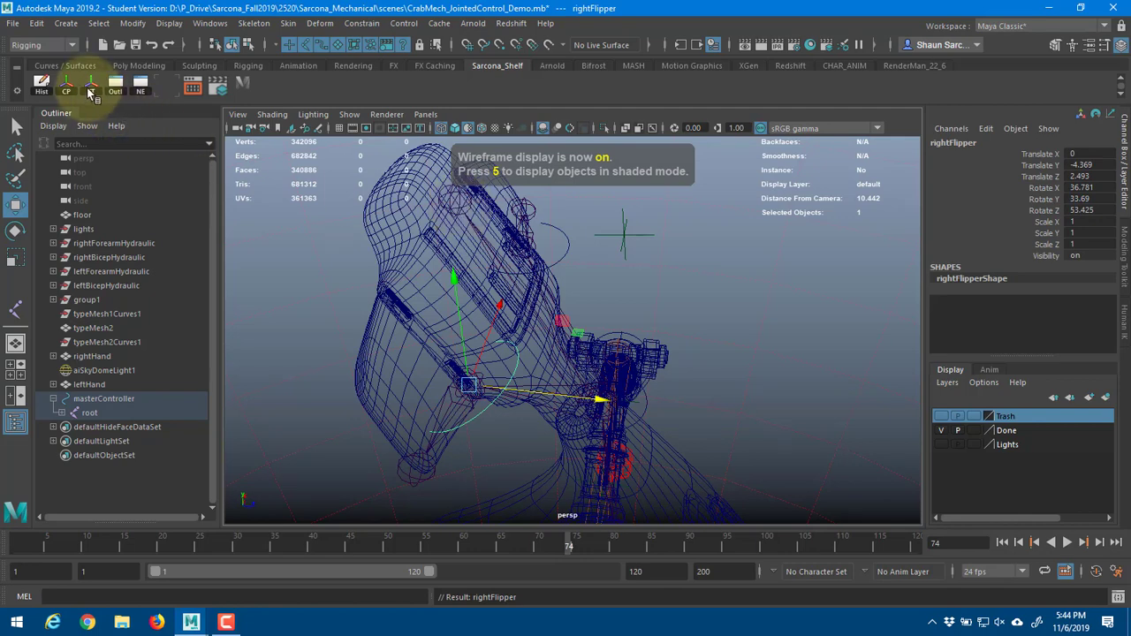
- Freeze the transformations of the rightFlipper control curve
click(90, 84)
mouse_move(508, 292)
alt+mouse_down()
mouse_move(442, 321)
mouse_move(397, 235)
mouse_move(391, 295)
alt+mouse_up()
key(e)
key(5)
click(90, 84)
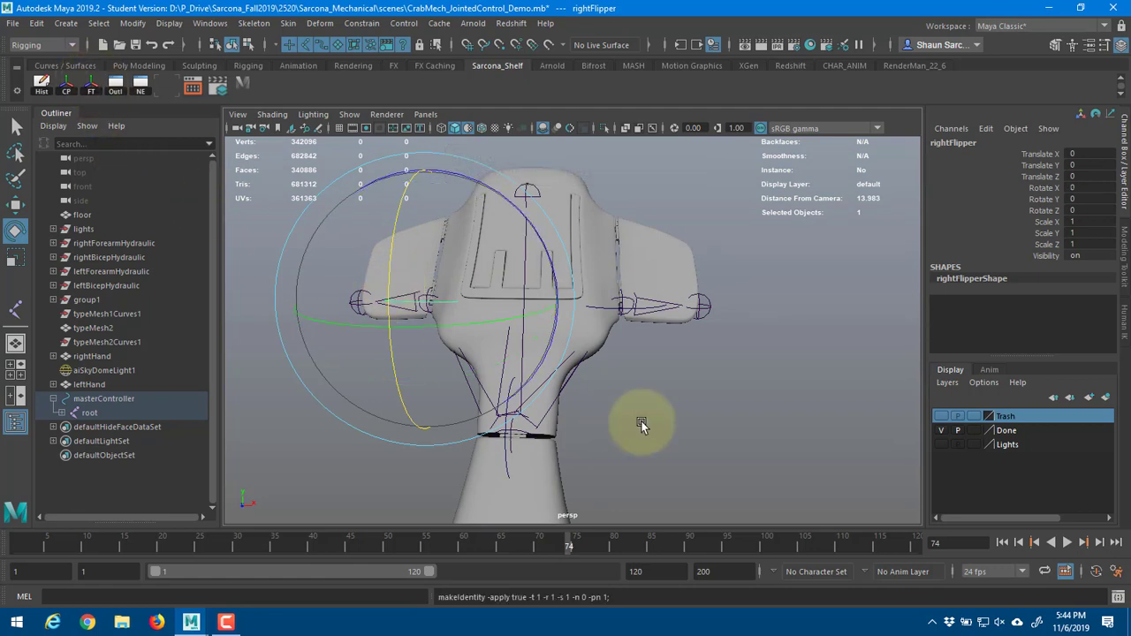
alt+drag(644, 424, 564, 367)
key(ctrl+z)
key(w)
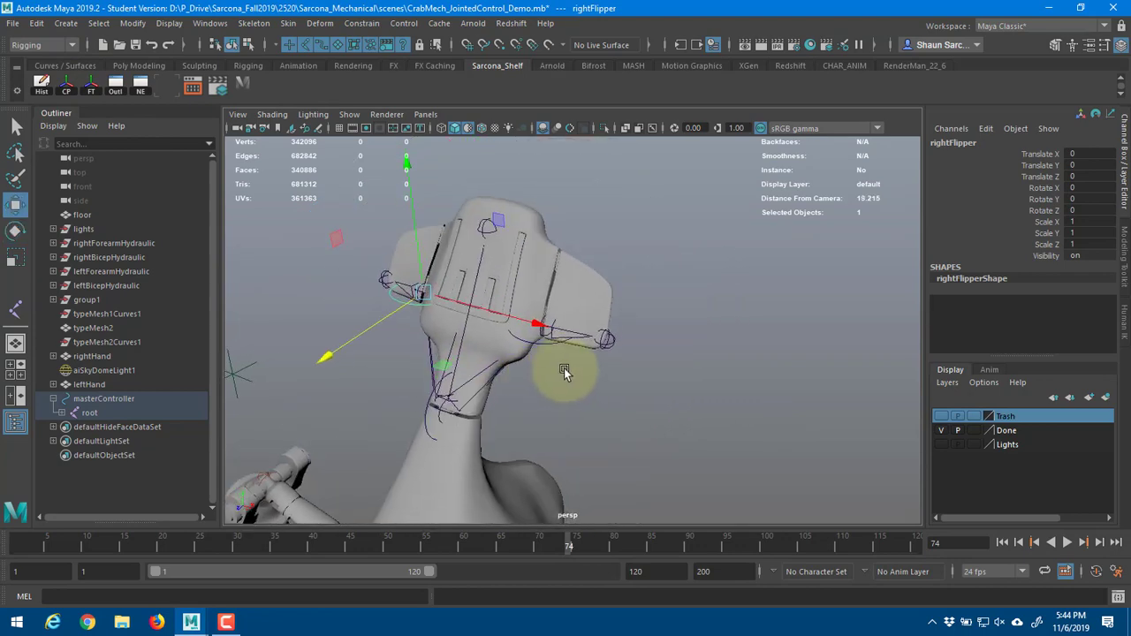
key(4)
key(5)
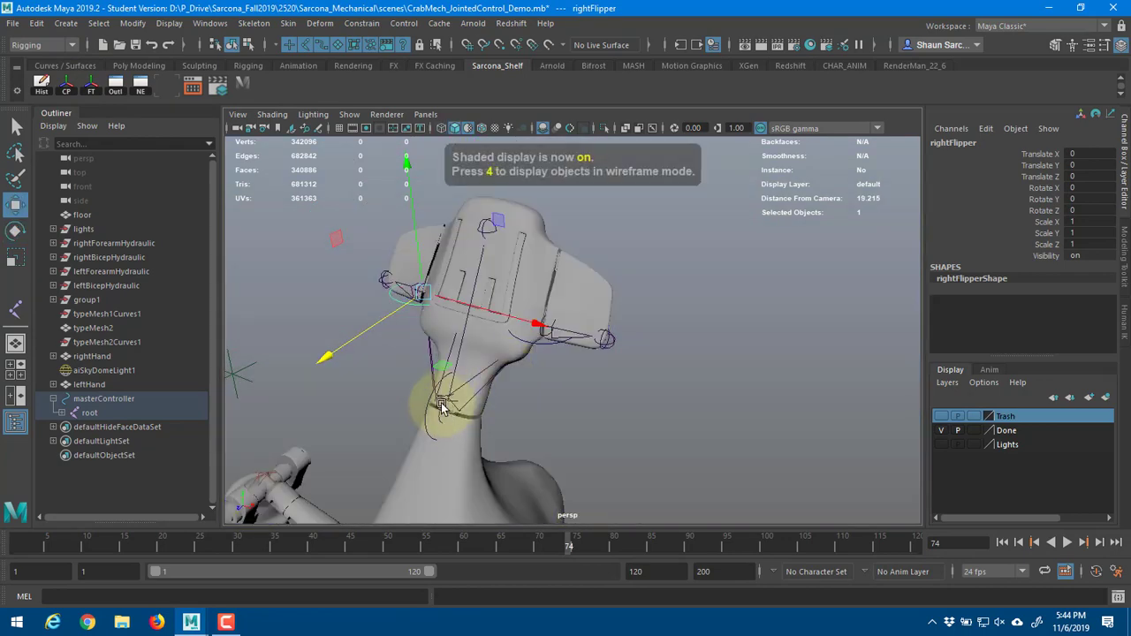
- Test-rotate the leftFlipper control, including a turn of about 62° around Y, and undo each rotation
click(440, 406)
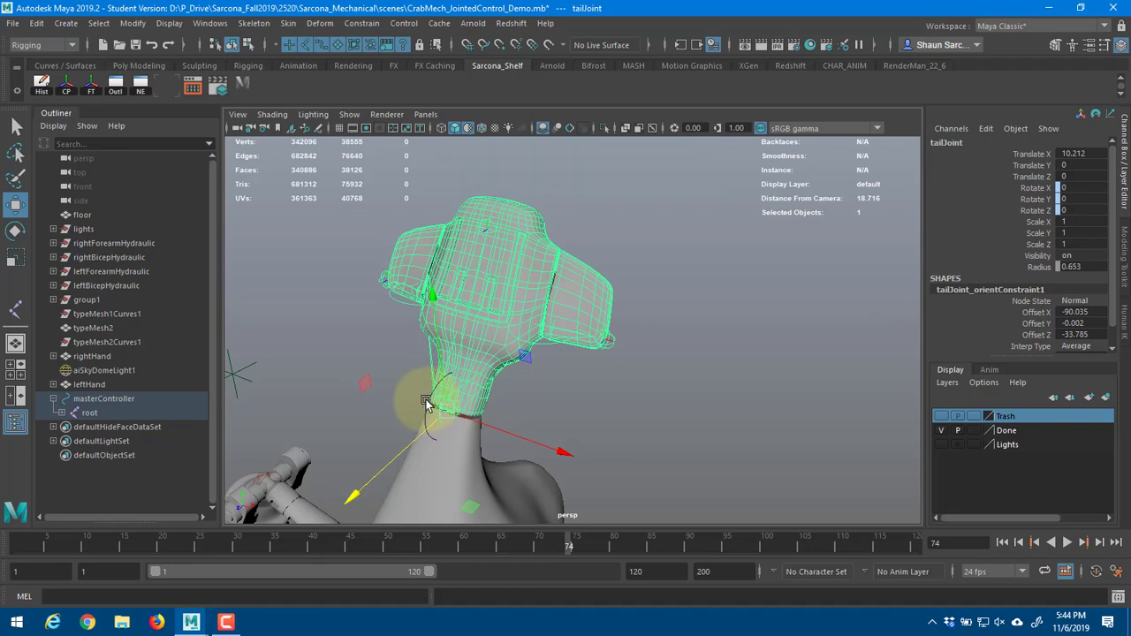
click(545, 347)
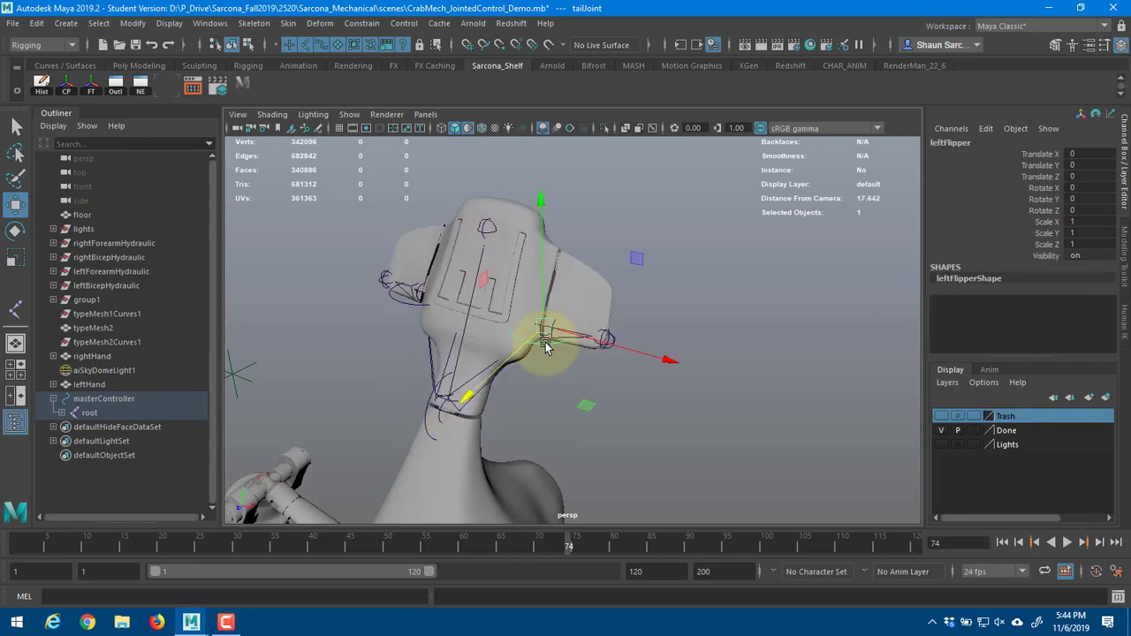
alt+drag(648, 343, 482, 358)
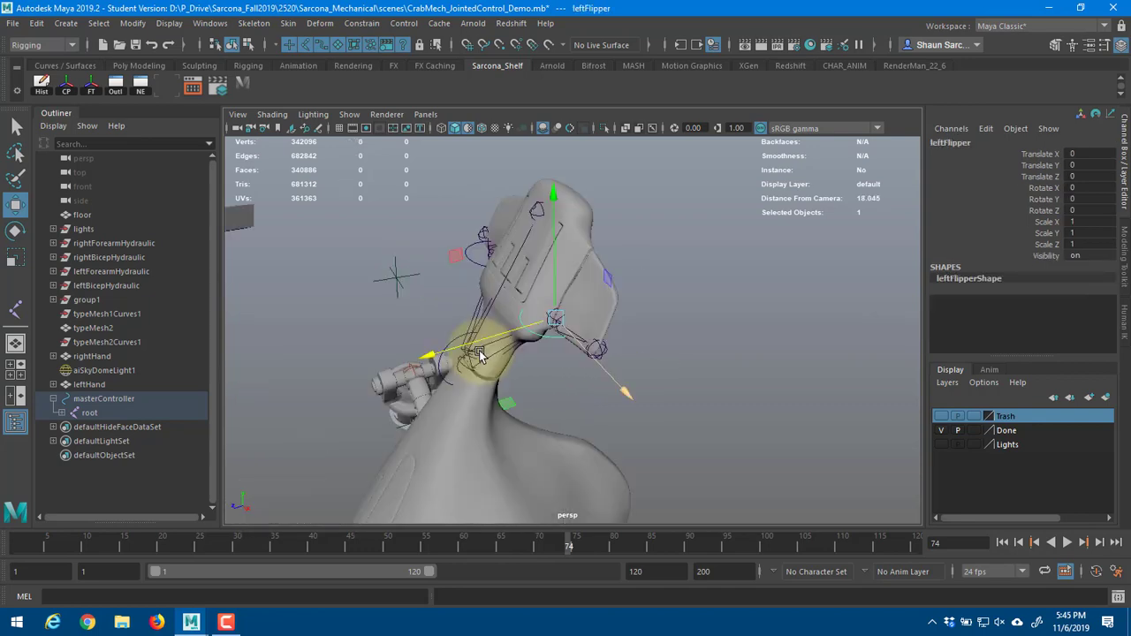
alt+right_drag(483, 358, 683, 333)
alt+drag(683, 333, 519, 320)
key(e)
drag(579, 389, 692, 350)
key(ctrl+z)
alt+right_drag(646, 357, 743, 356)
alt+middle_drag(621, 365, 712, 377)
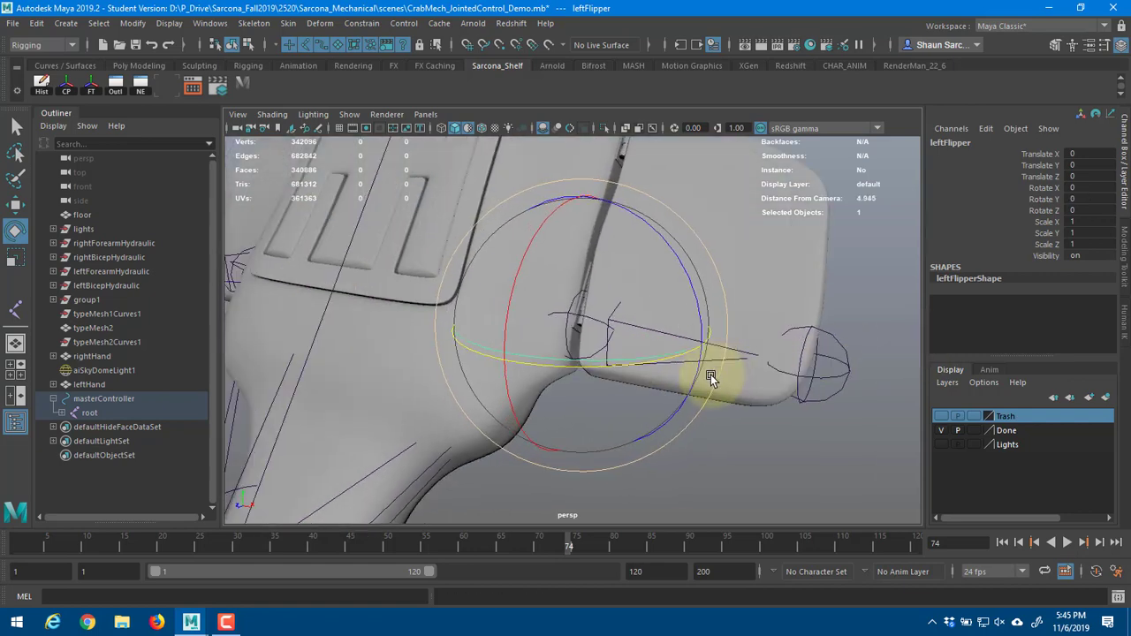
alt+drag(638, 355, 902, 273)
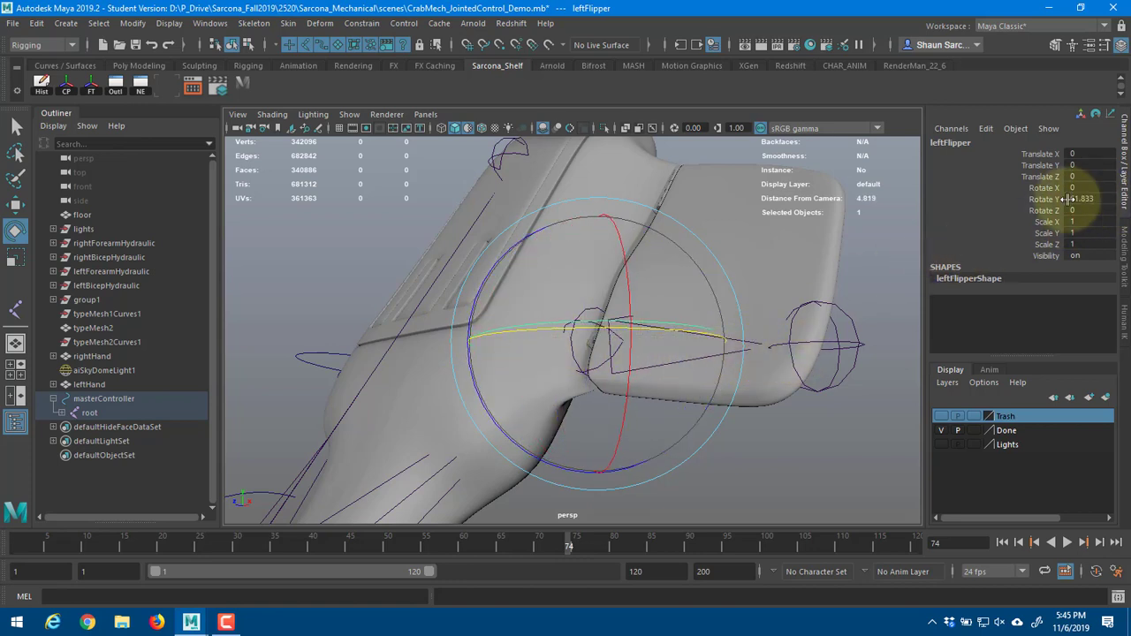
key(ctrl+z)
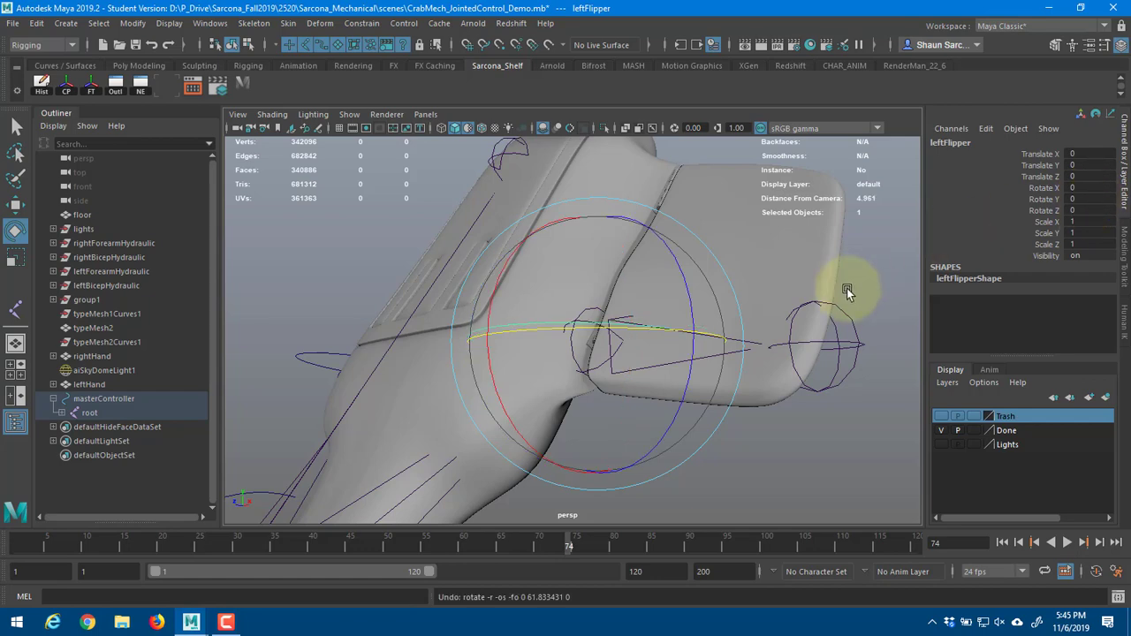
- Test-rotate the left flipper's joint13 about -47° around X and undo the rotation
click(758, 341)
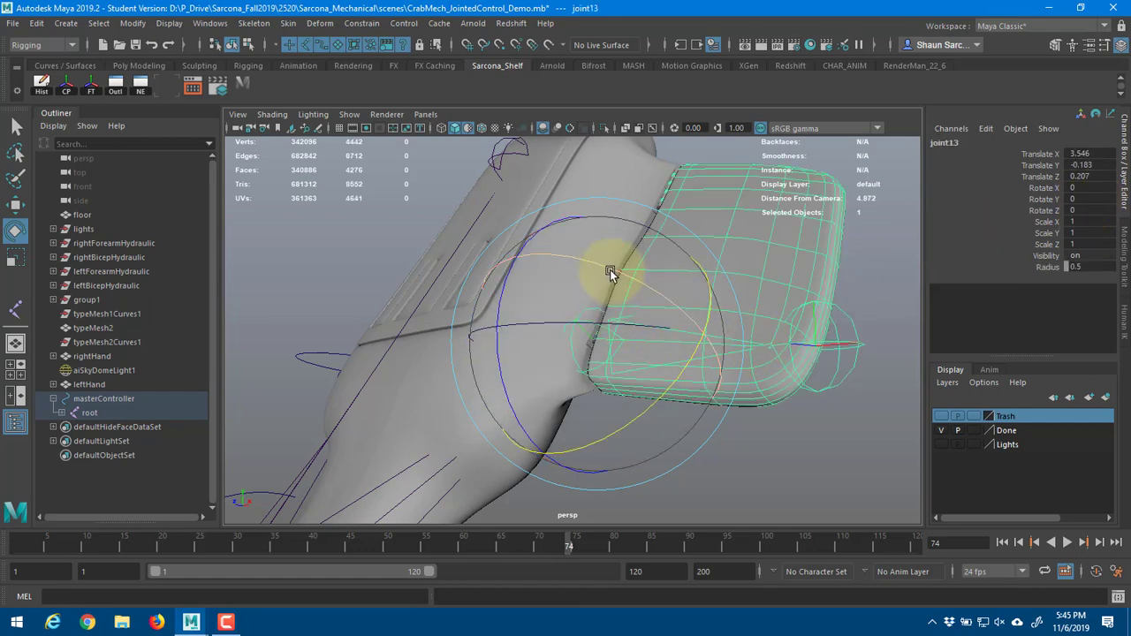
drag(624, 275, 498, 291)
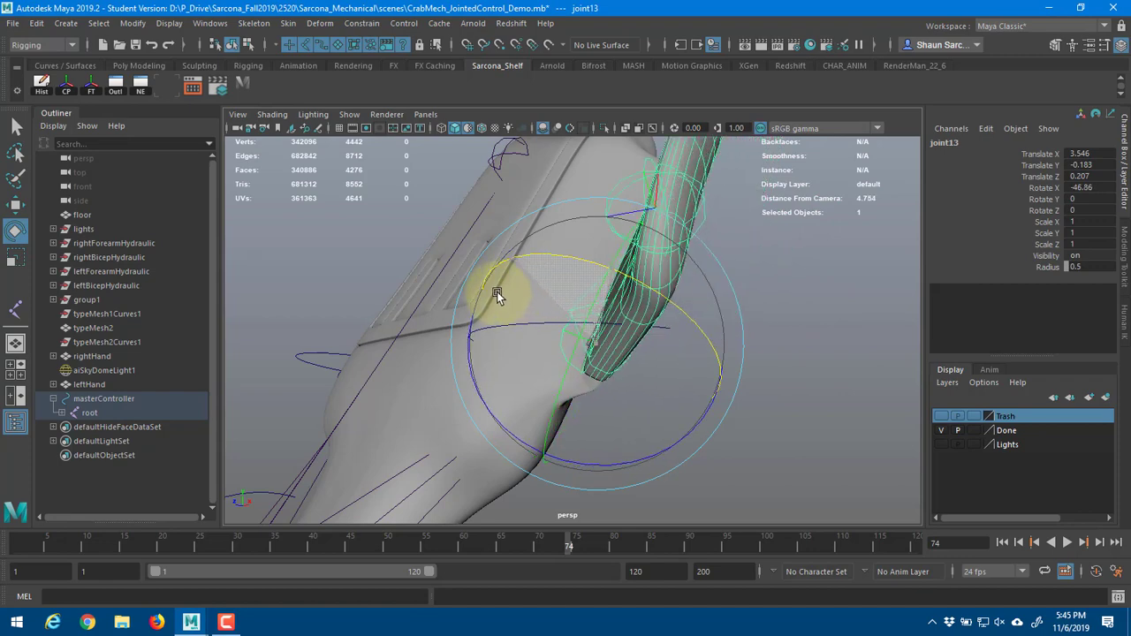
key(ctrl+z)
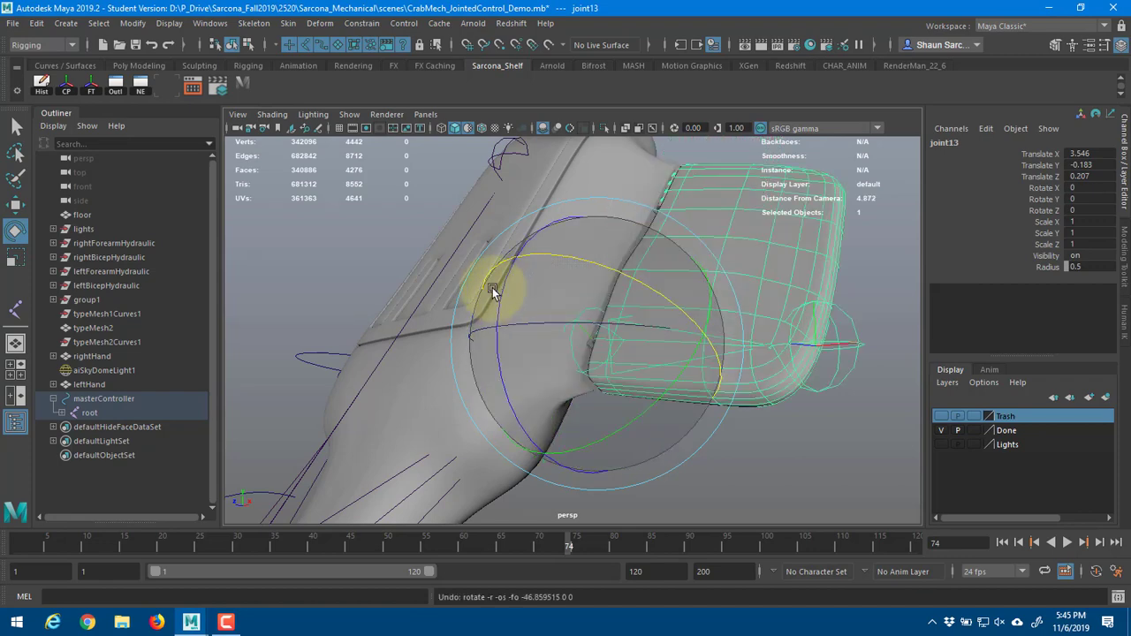
- Try to orient-constrain the left flipper's joint13 to the leftFlipper control
click(360, 24)
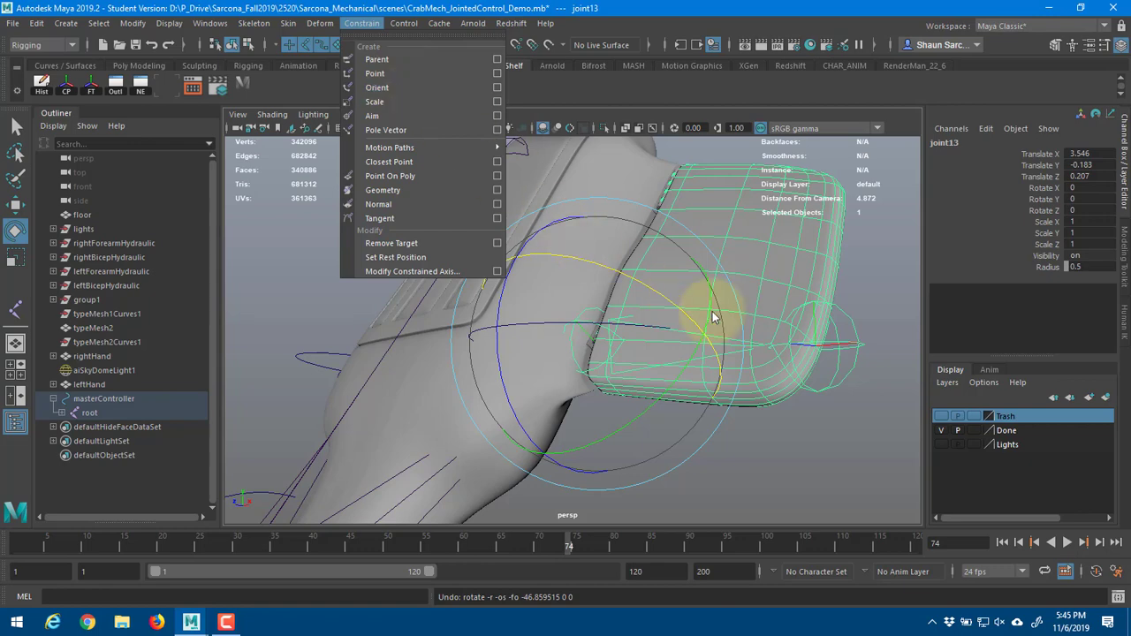
click(678, 323)
key(q)
click(553, 324)
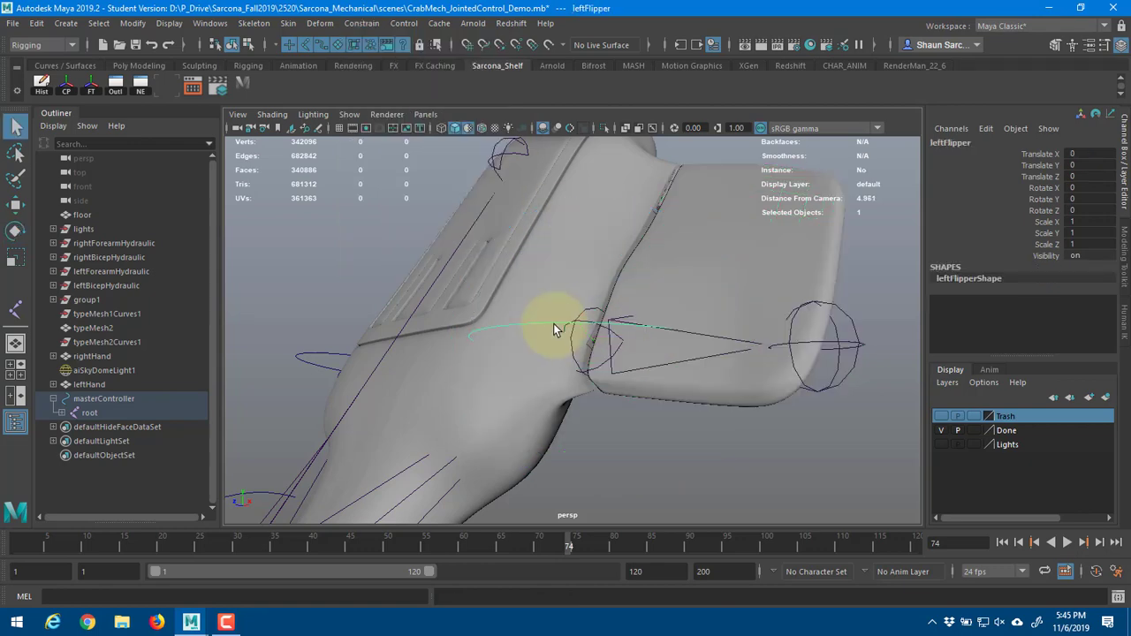
shift+click(626, 338)
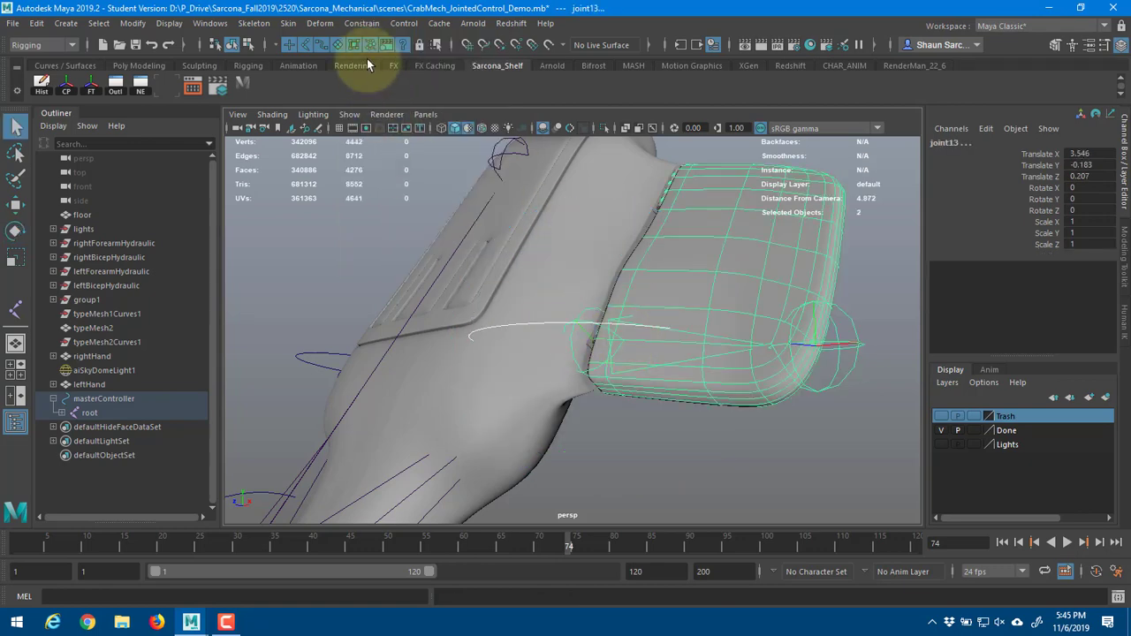
click(362, 25)
click(391, 90)
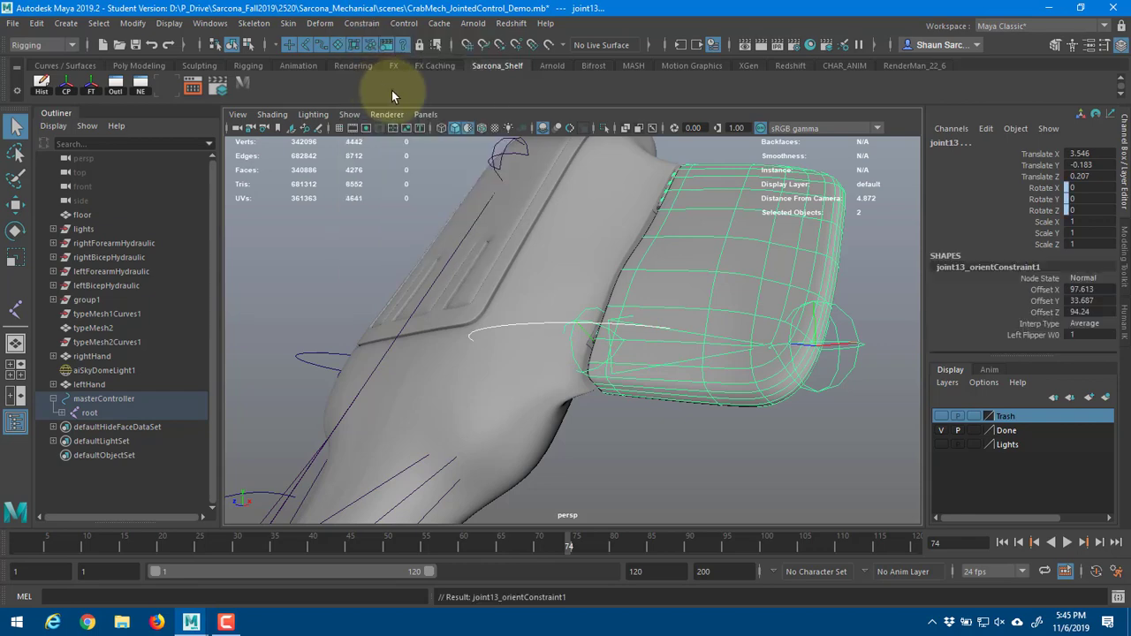
- Test-rotate the leftFlipper control around Y, and undo the rotations along with joint13's orient constraint
key(e)
click(571, 323)
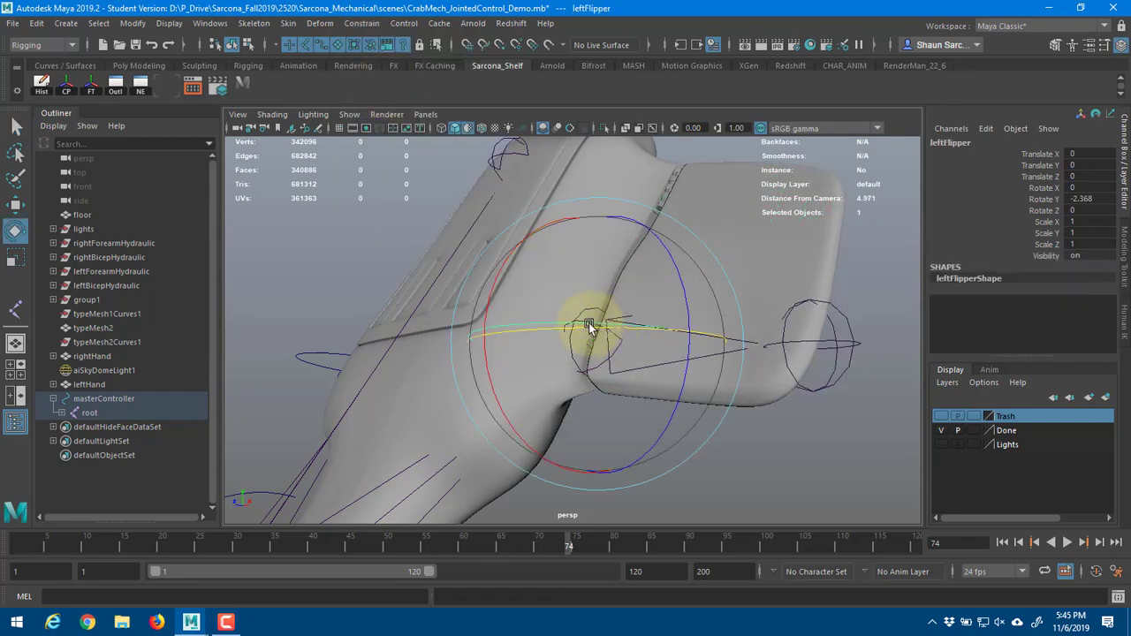
drag(590, 324, 612, 335)
alt+drag(613, 338, 578, 335)
key(ctrl+z)
key(ctrl+z)
key(ctrl+z)
- Compare the rotation axes of the leftFlipper control with those of the left flipper's joint13
alt+drag(750, 349, 715, 336)
key(w)
click(612, 318)
key(e)
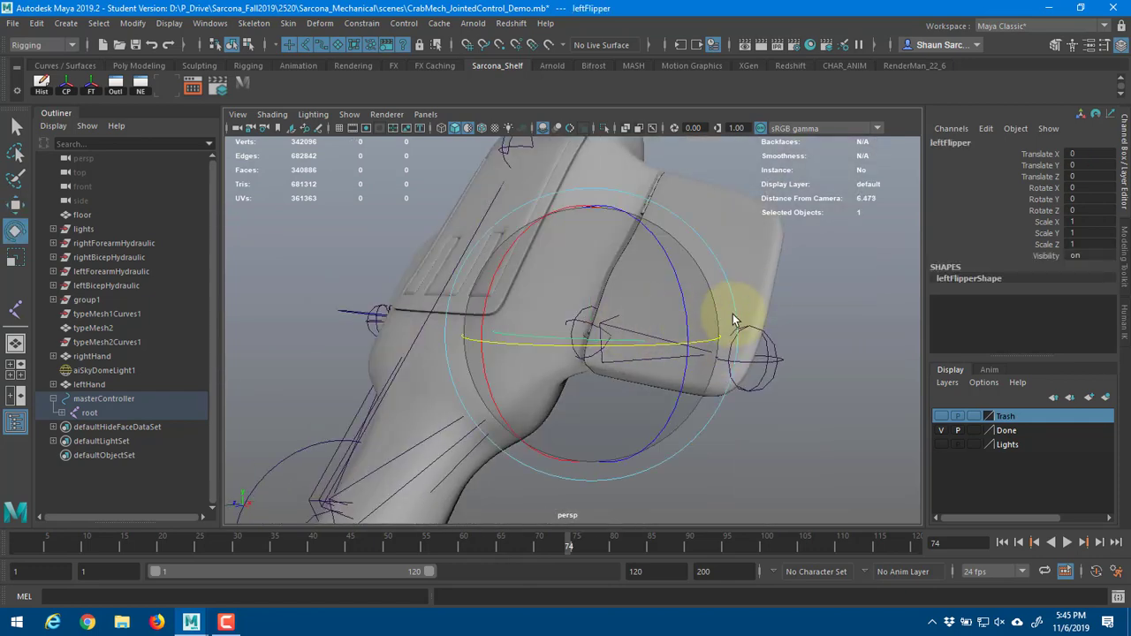
key(q)
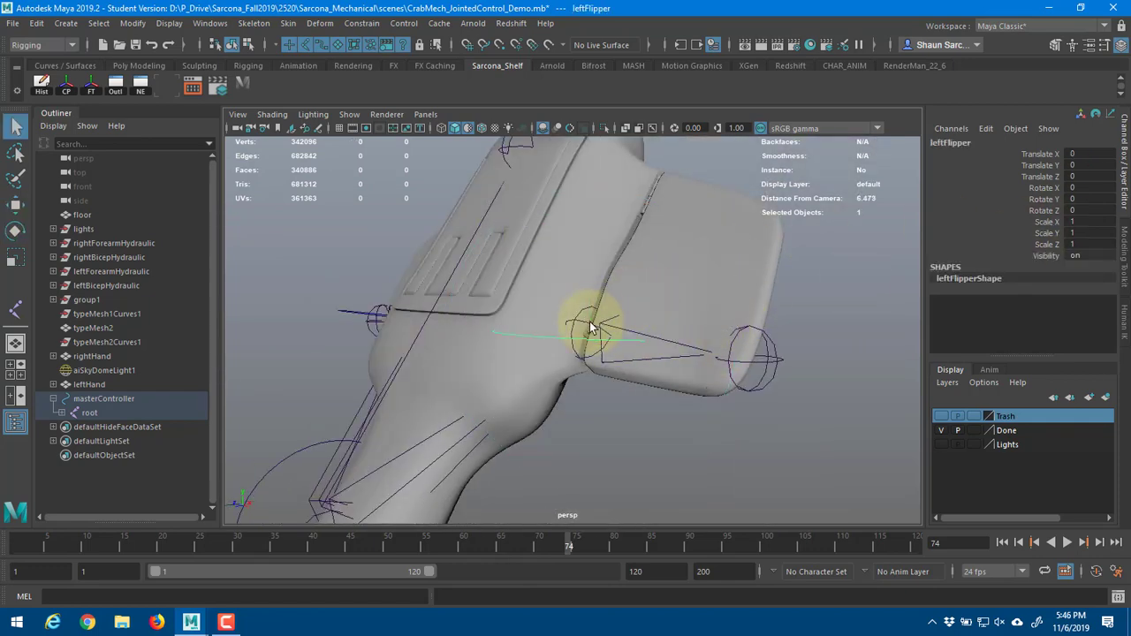
click(591, 327)
key(e)
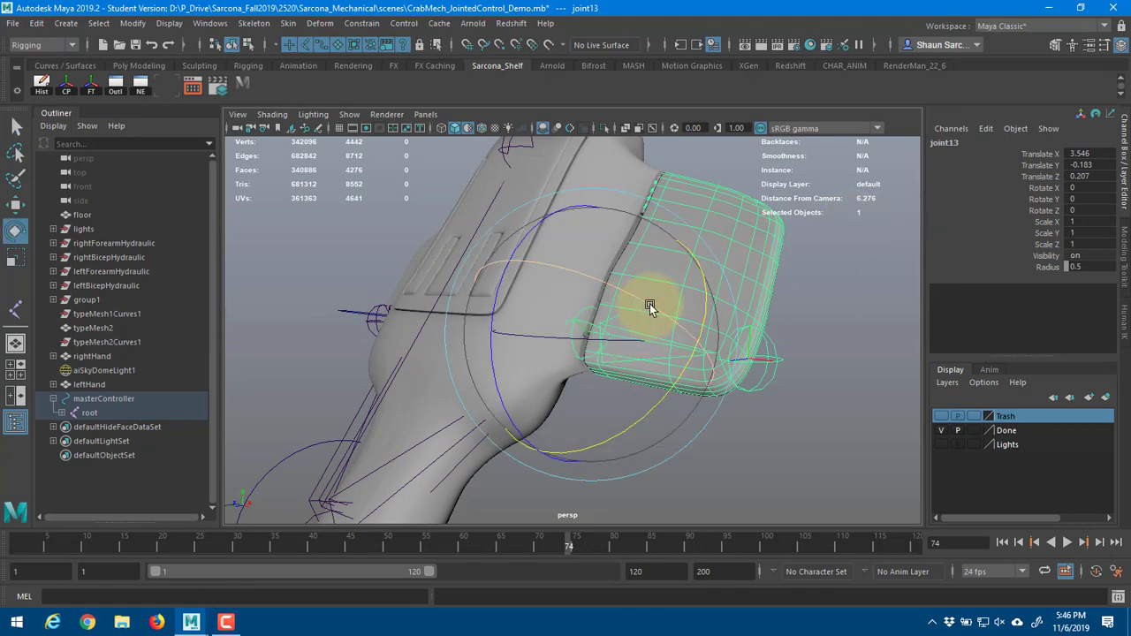
- Test-rotate the left flipper's joint13 about -47° around X once more and undo the rotation
drag(649, 304, 569, 263)
key(ctrl+z)
key(ctrl+z)
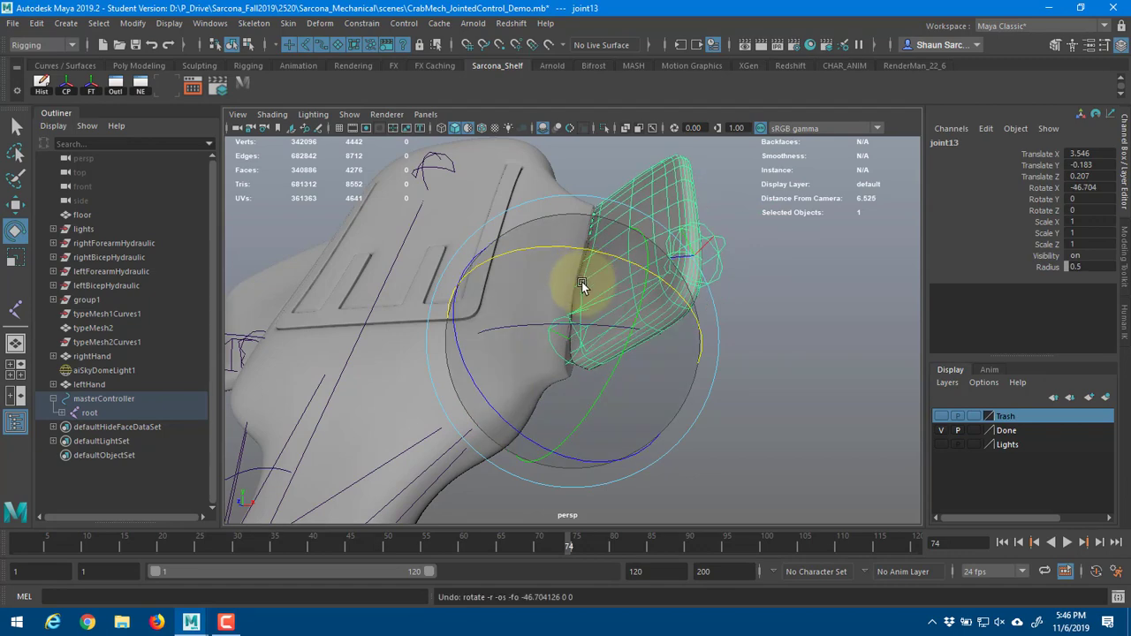
- Test-rotate the leftFlipper control about -53° around Y and undo the rotation
key(q)
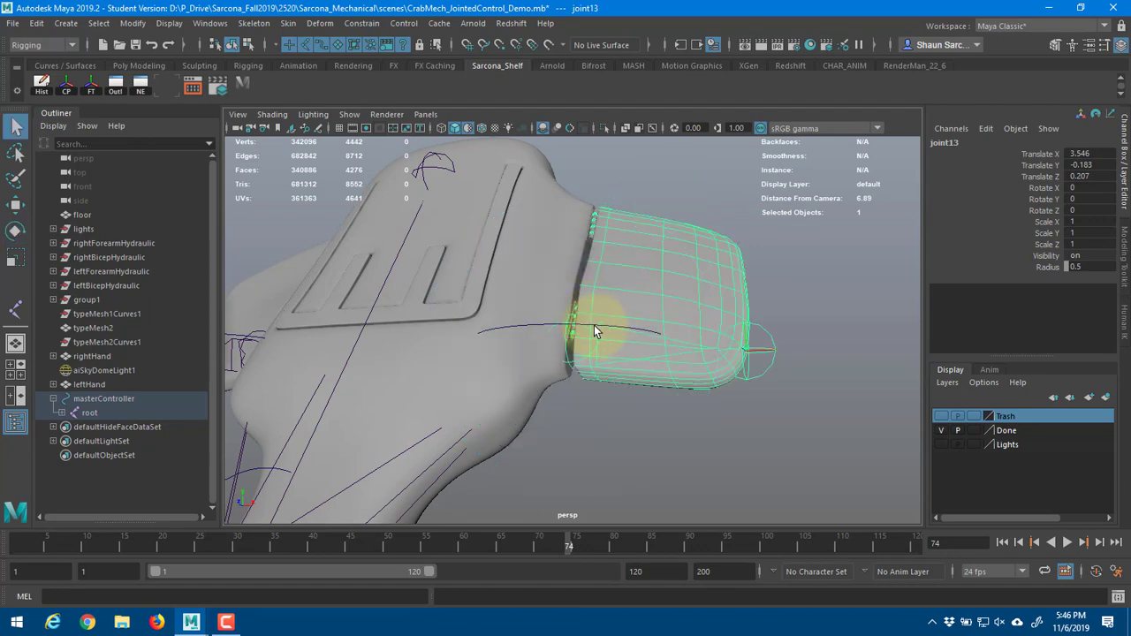
click(531, 325)
key(e)
drag(579, 324, 810, 278)
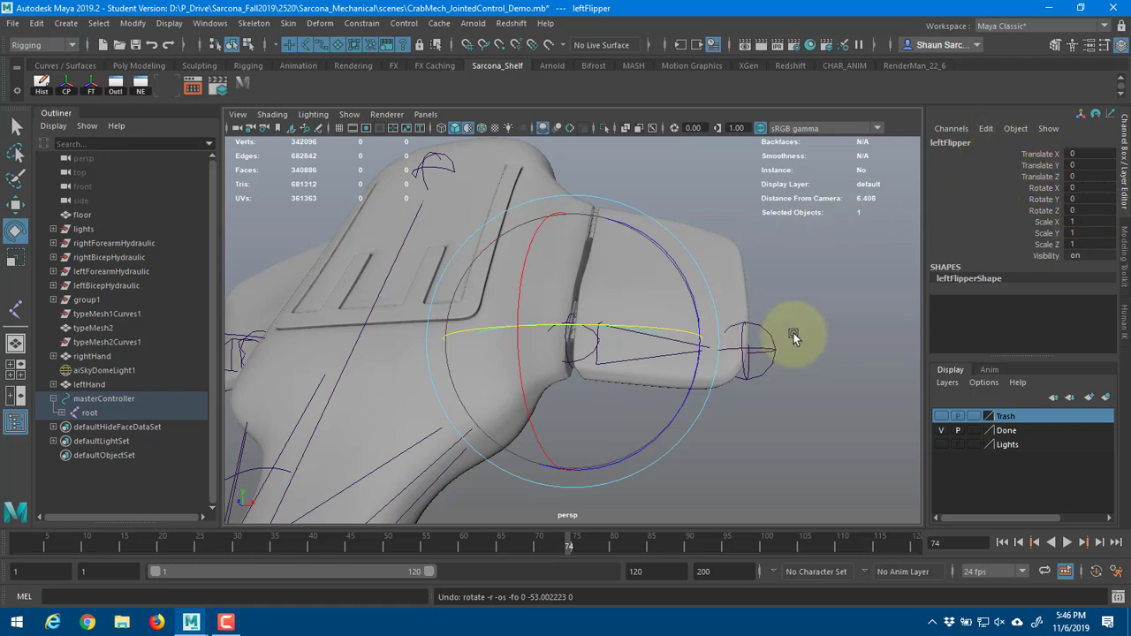
- Open the Expression Editor for the Rotate X channel of the left flipper's joint13
key(q)
click(649, 336)
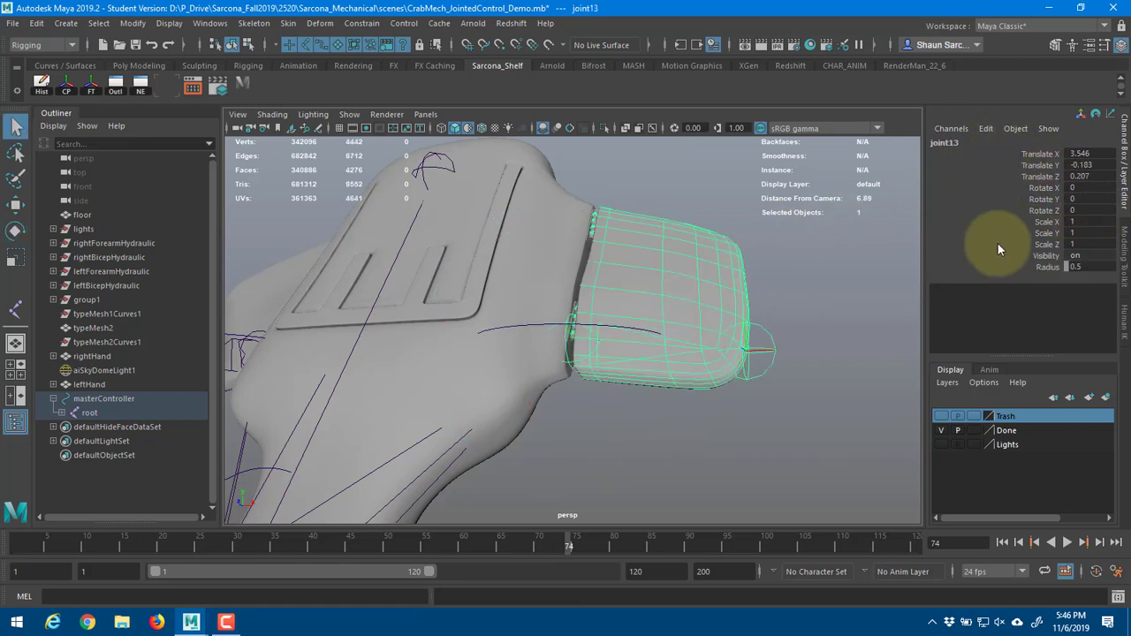
key(w)
click(746, 349)
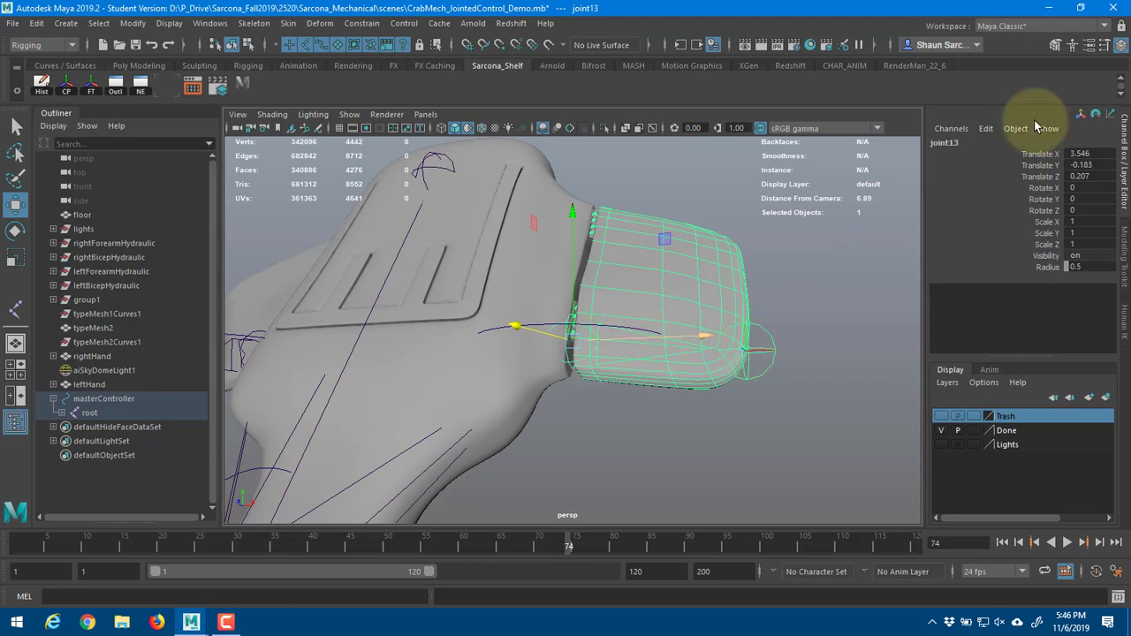
click(1034, 189)
key(e)
click(986, 129)
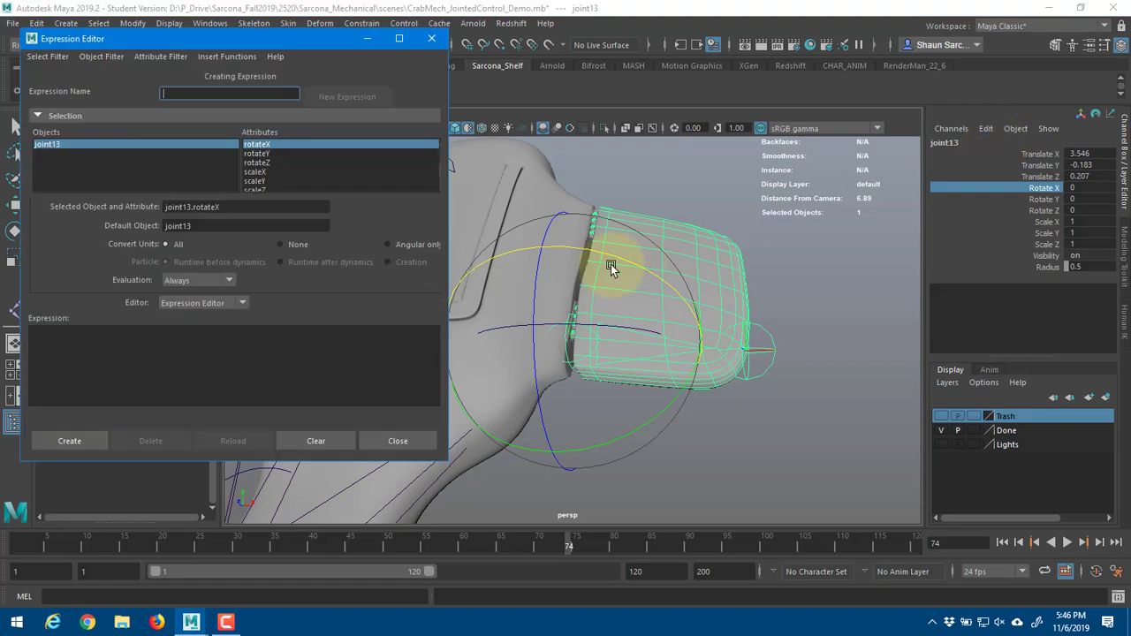
drag(326, 38, 754, 168)
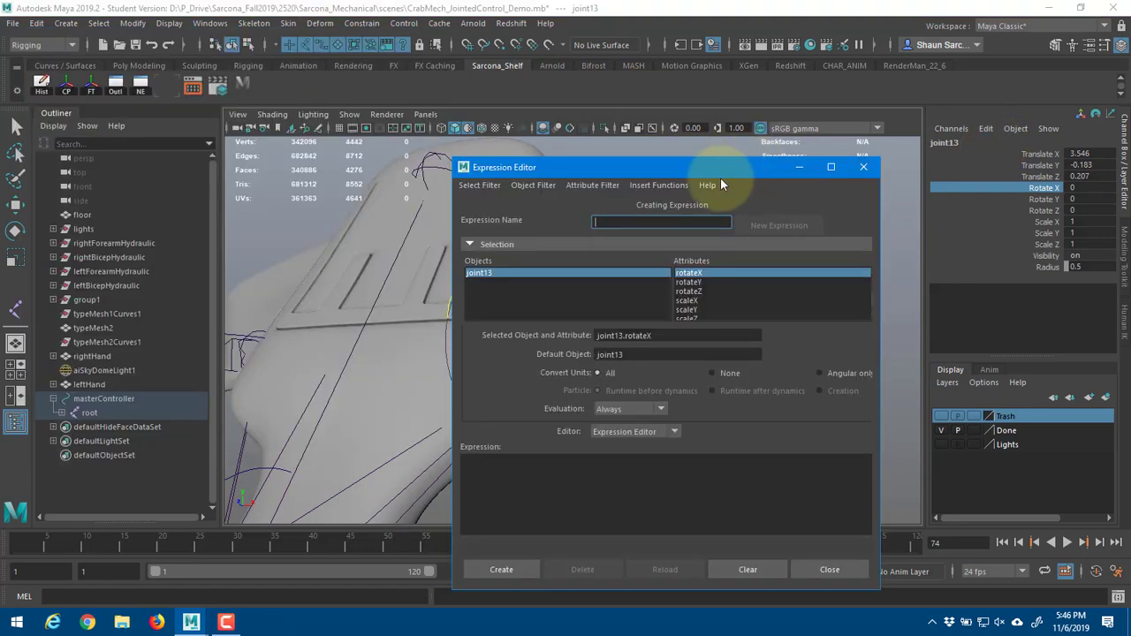
- Begin the expression with joint13.rx= and enlarge the expression text
click(646, 479)
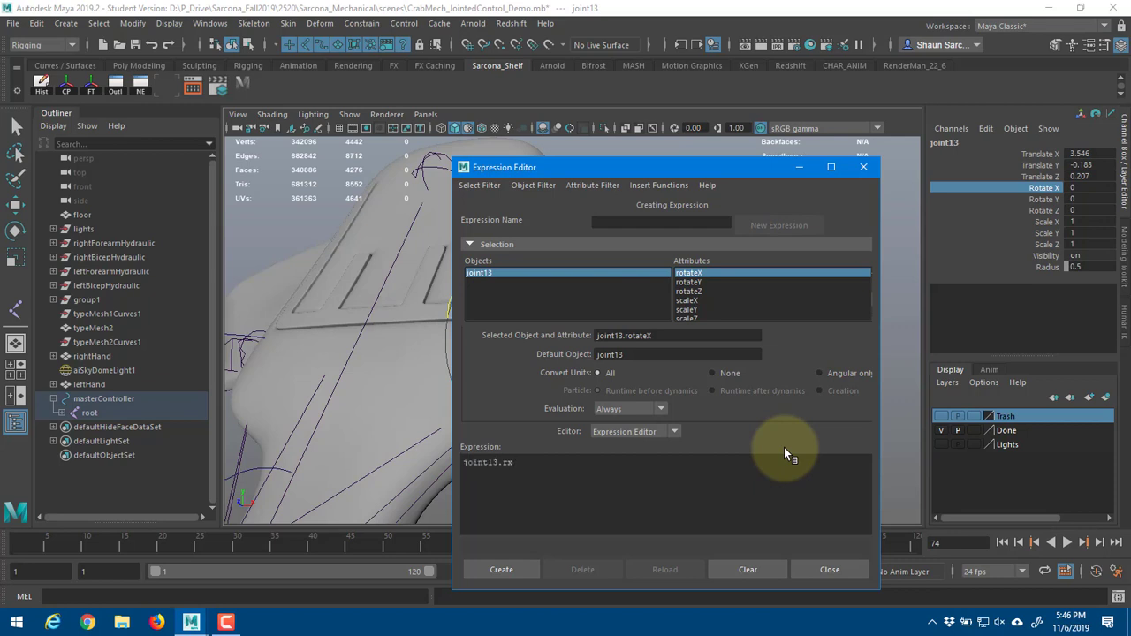
ctrl+scroll(505, 469, up, 5)
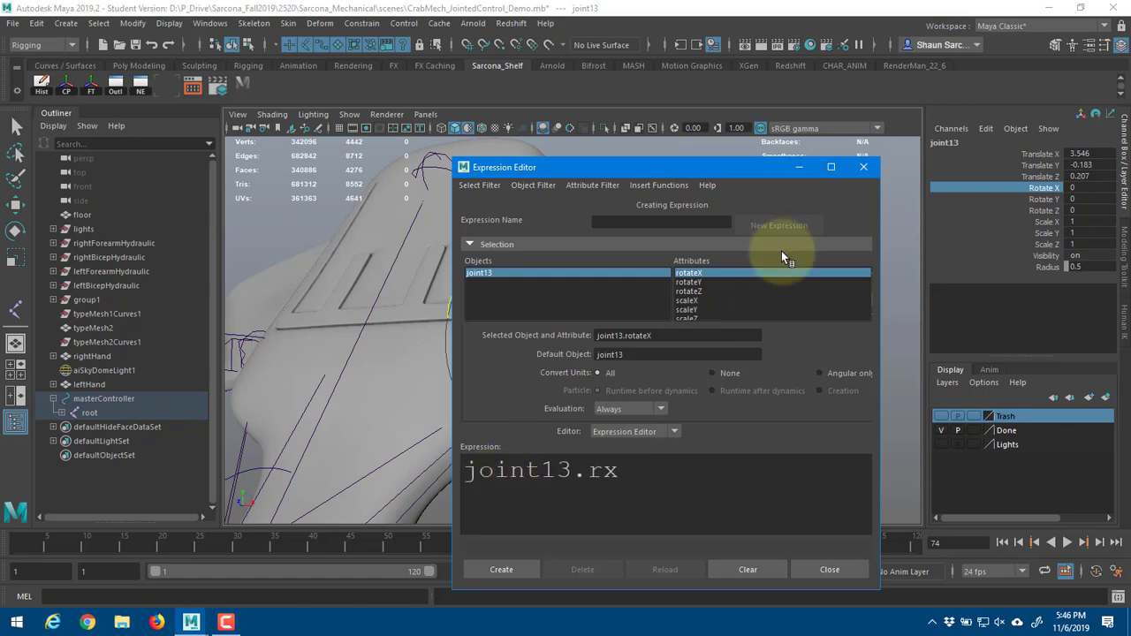
drag(729, 168, 321, 39)
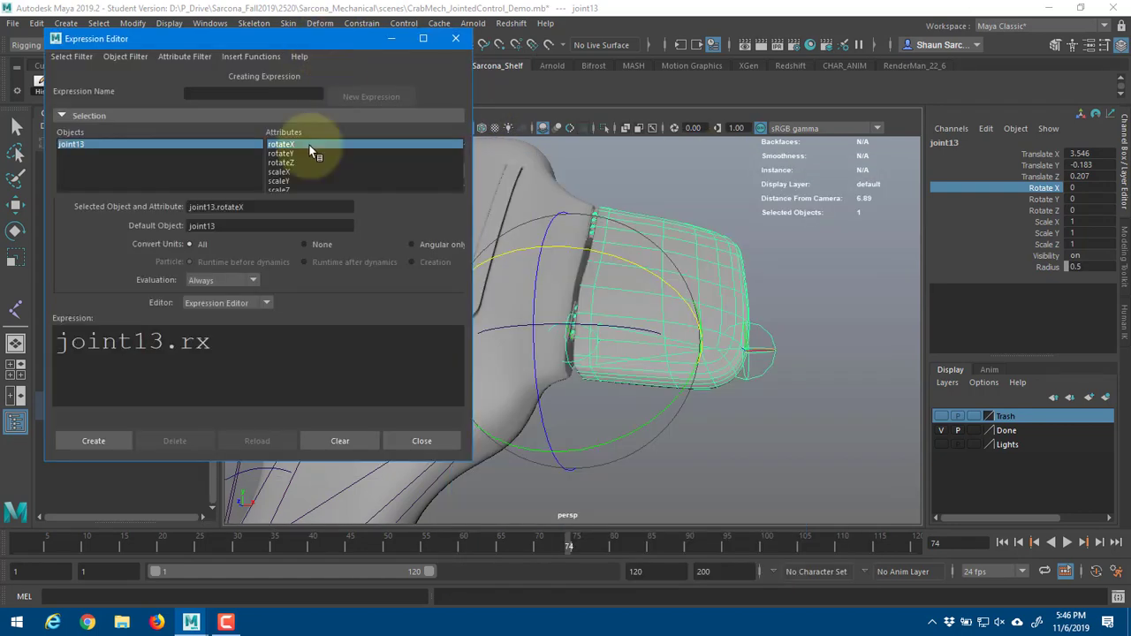
drag(163, 343, 46, 330)
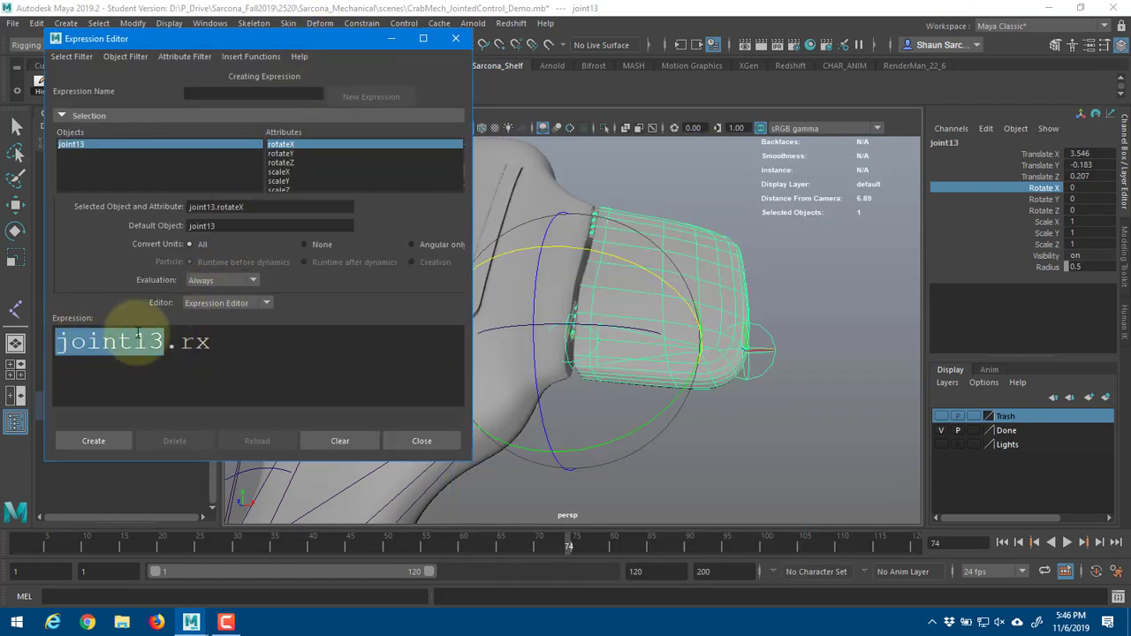
double_click(192, 342)
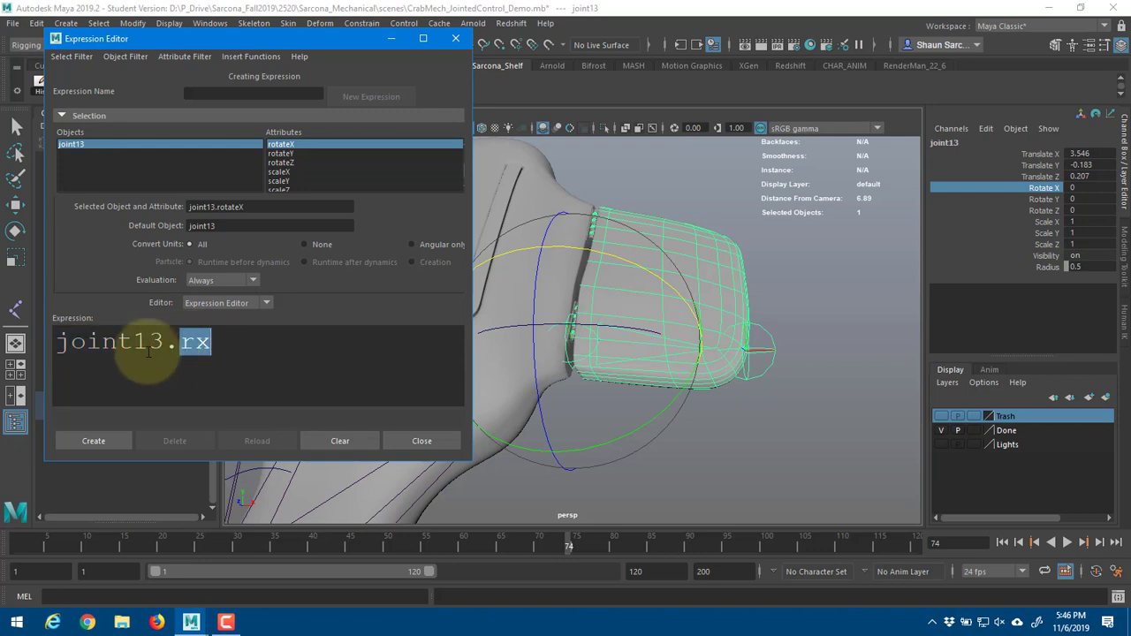
click(223, 345)
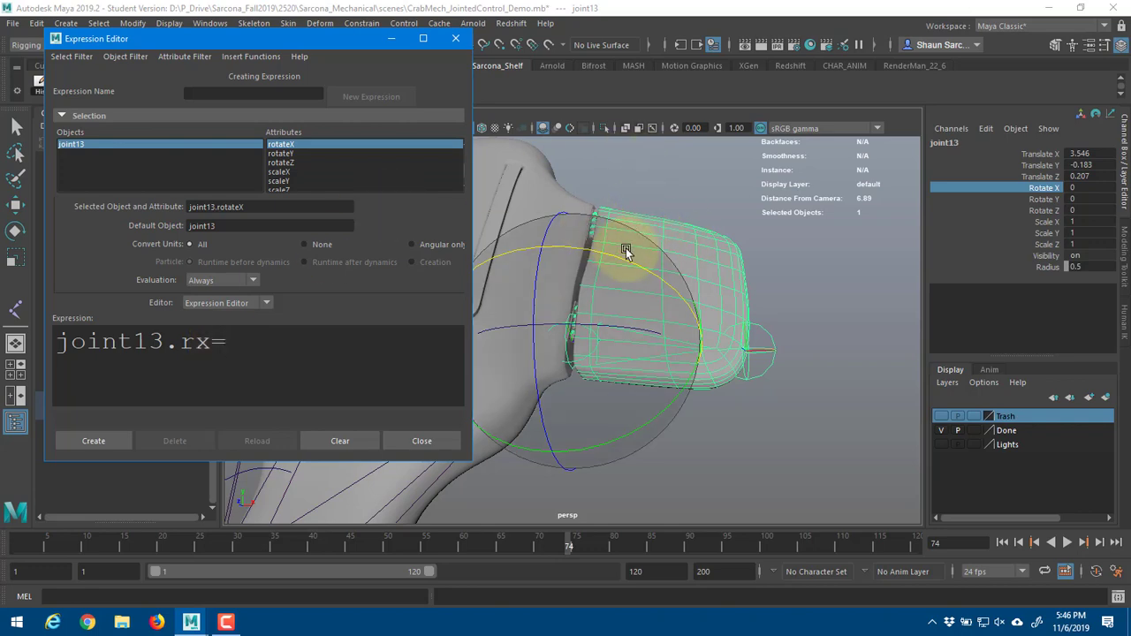
- Look up the left flipper control's name and complete the expression as joint13.rx=leftFlipper.ry
alt+drag(626, 249, 597, 308)
key(q)
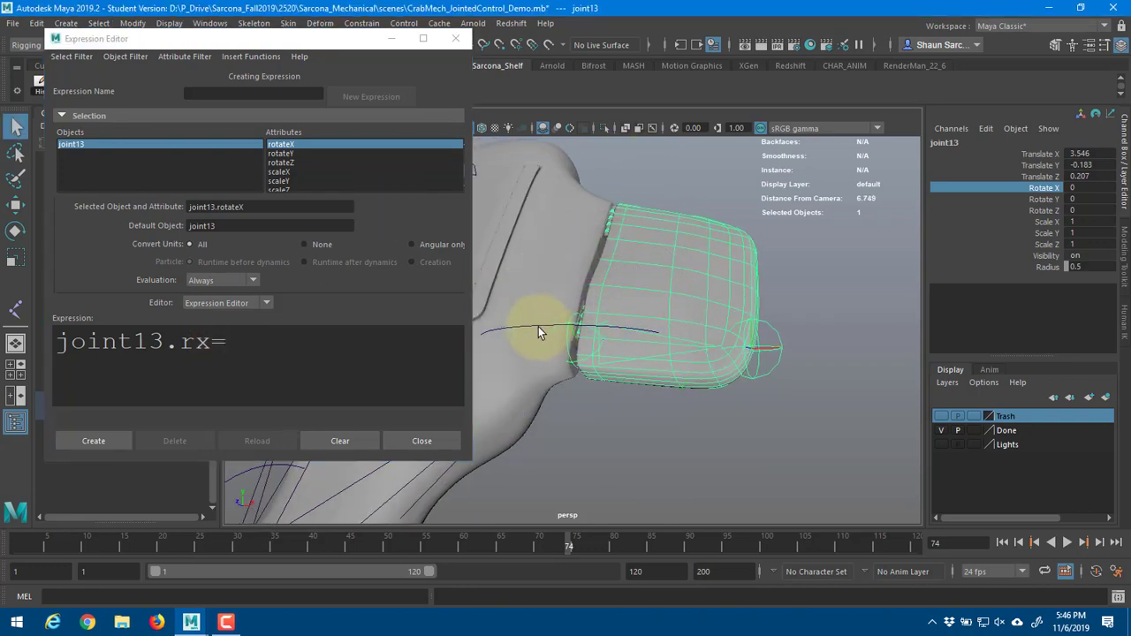
click(538, 327)
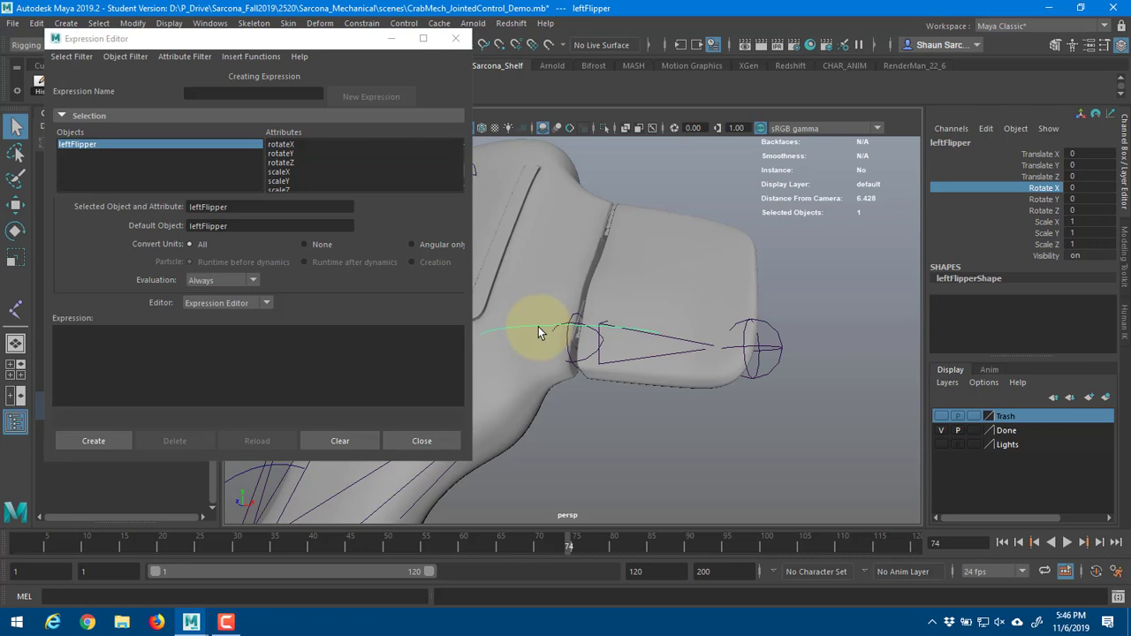
click(232, 346)
text(joint13.rx=le)
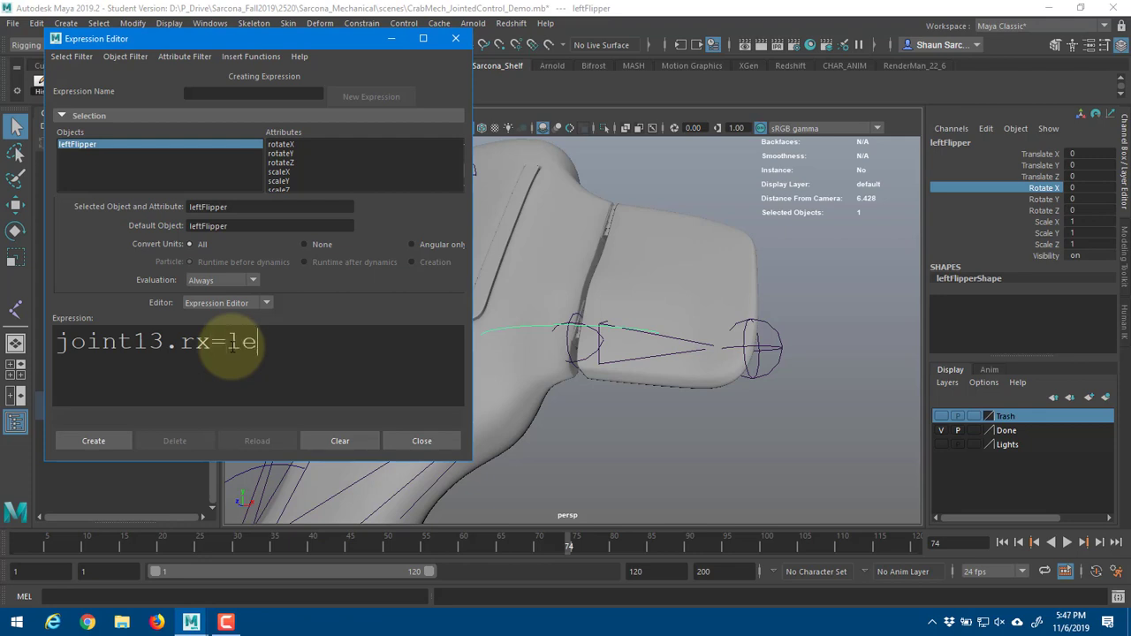
text(ftFlipper.ry)
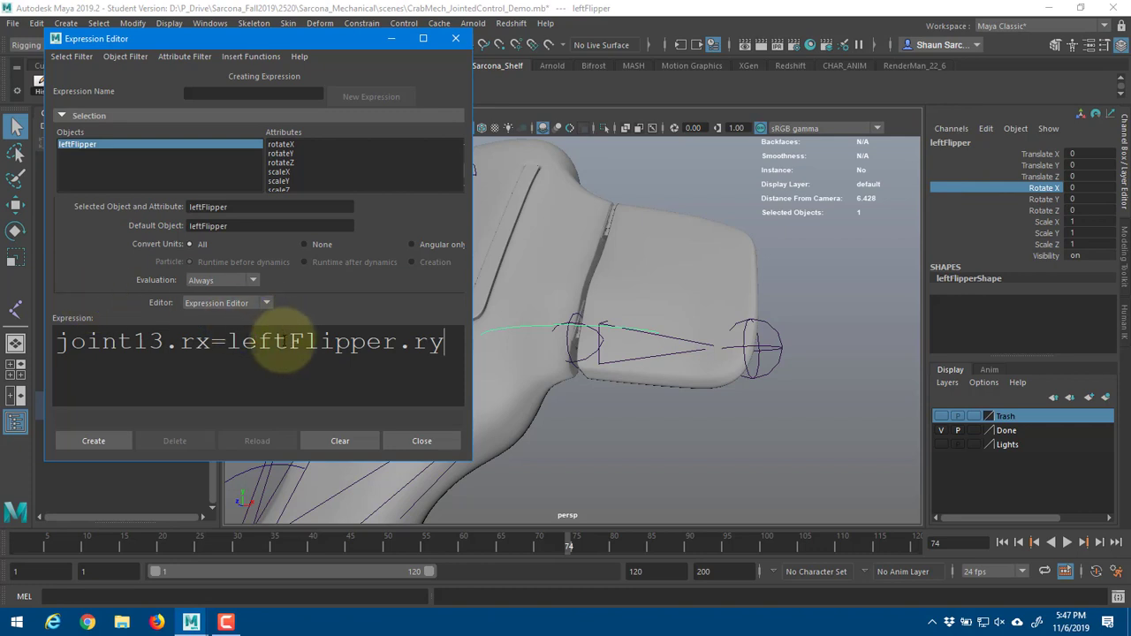
- Review the object and attribute names in the expression and create it to drive joint13 from leftFlipper
click(311, 342)
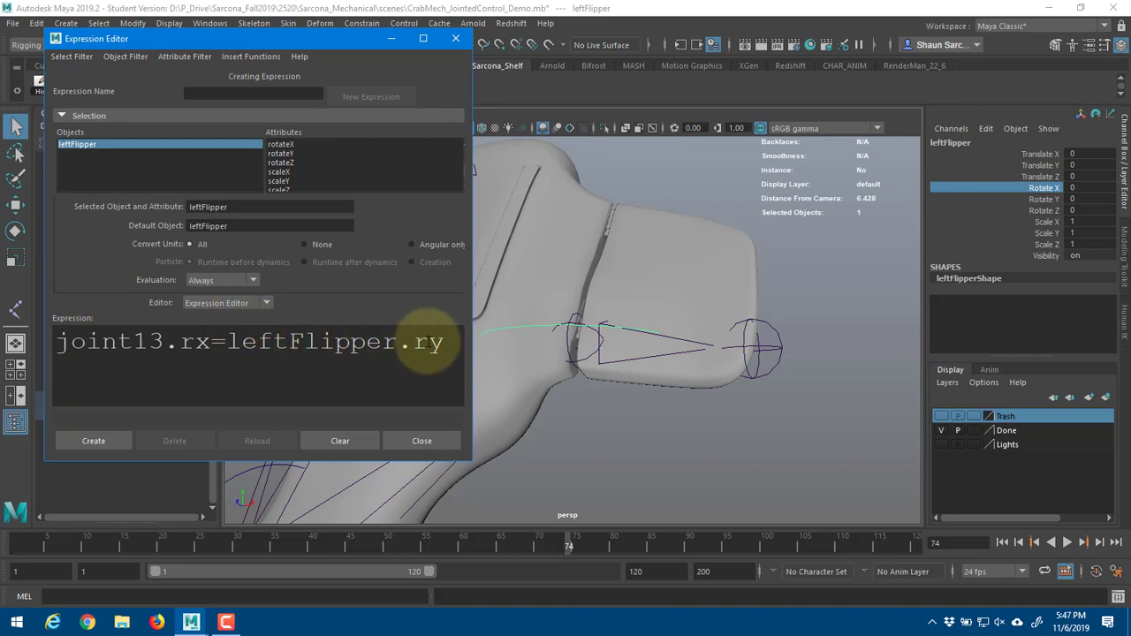
click(419, 341)
double_click(419, 341)
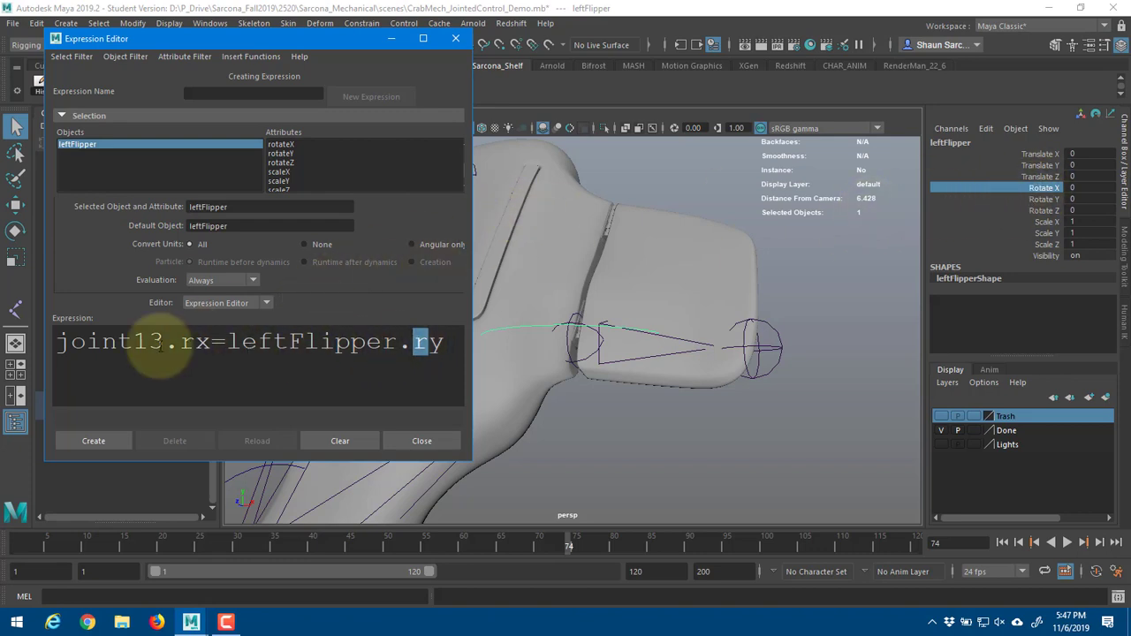
drag(163, 343, 62, 343)
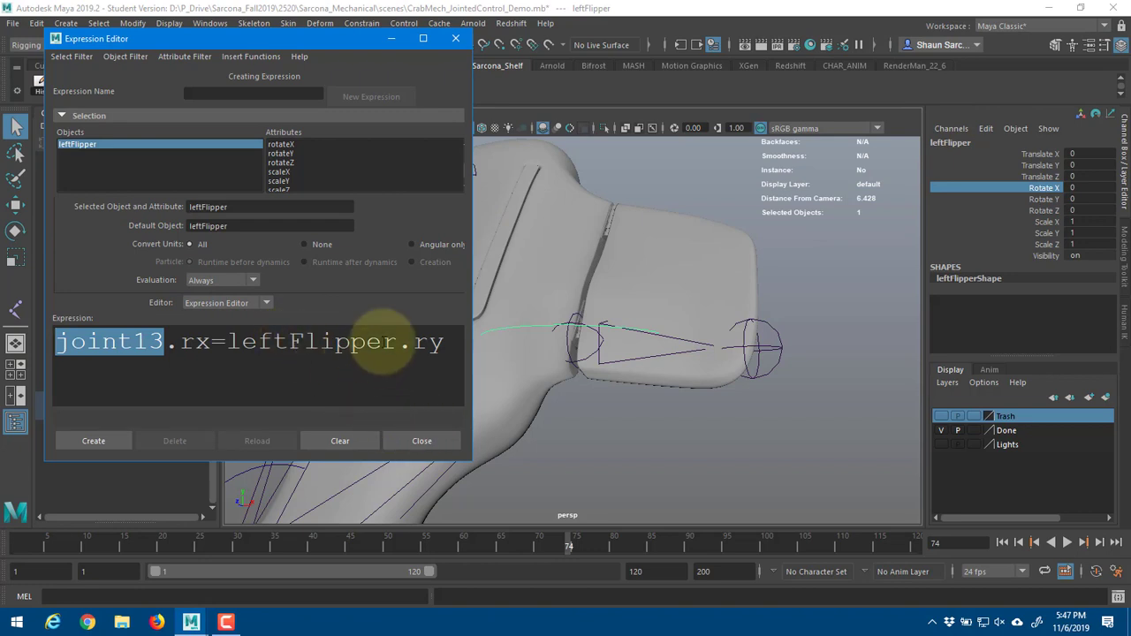
drag(414, 342, 444, 344)
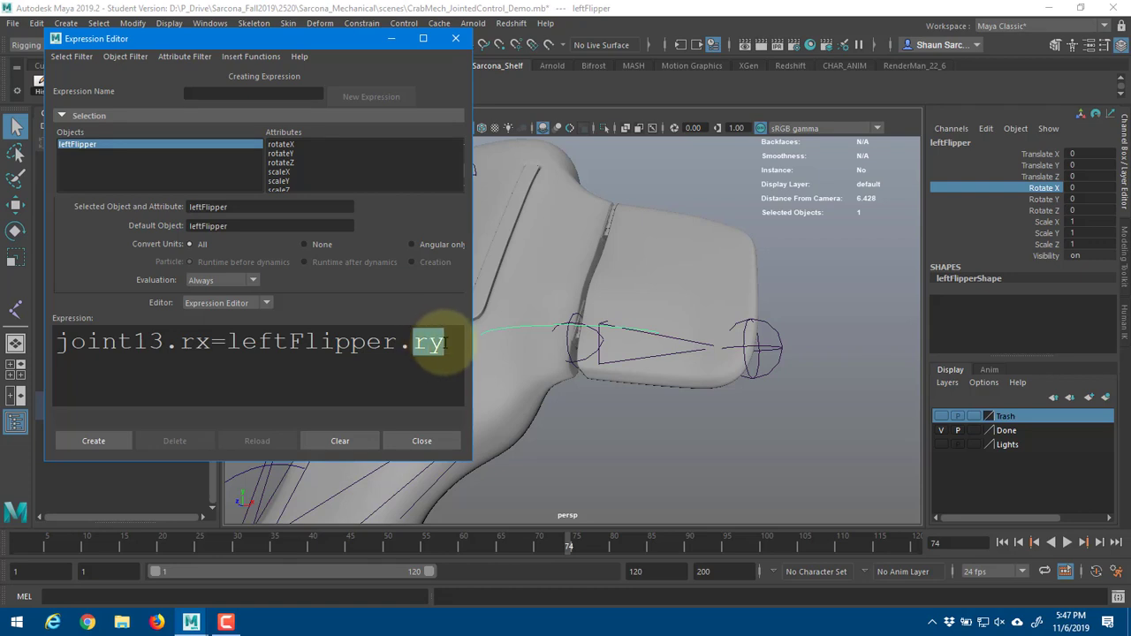
click(88, 446)
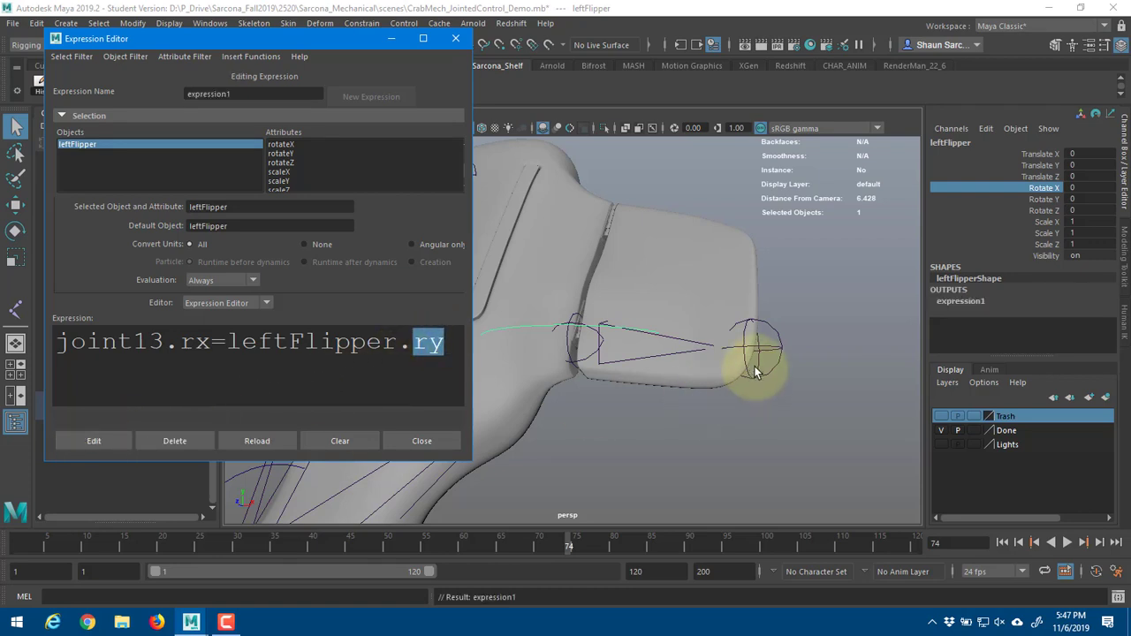
- Test-rotate the leftFlipper control with its expression in place and undo the rotation
text(e)
alt+drag(717, 357, 627, 367)
key(e)
key(ctrl+z)
- Identify the right flipper's control and joint14, and check the joint's X rotation axis
alt+drag(556, 348, 619, 361)
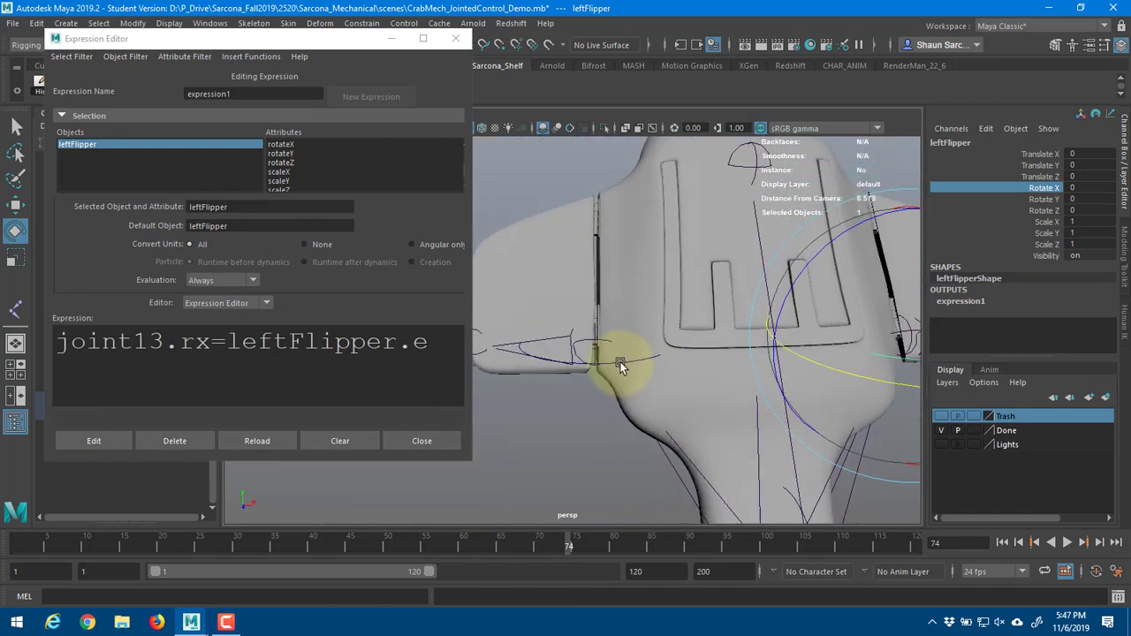
click(620, 362)
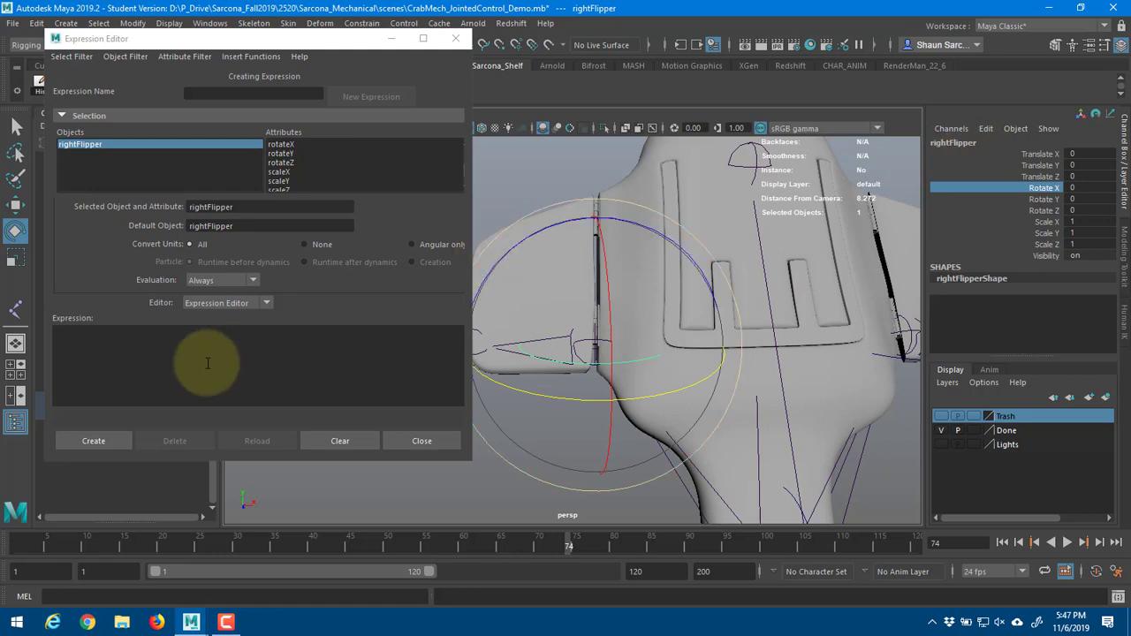
key(q)
click(567, 338)
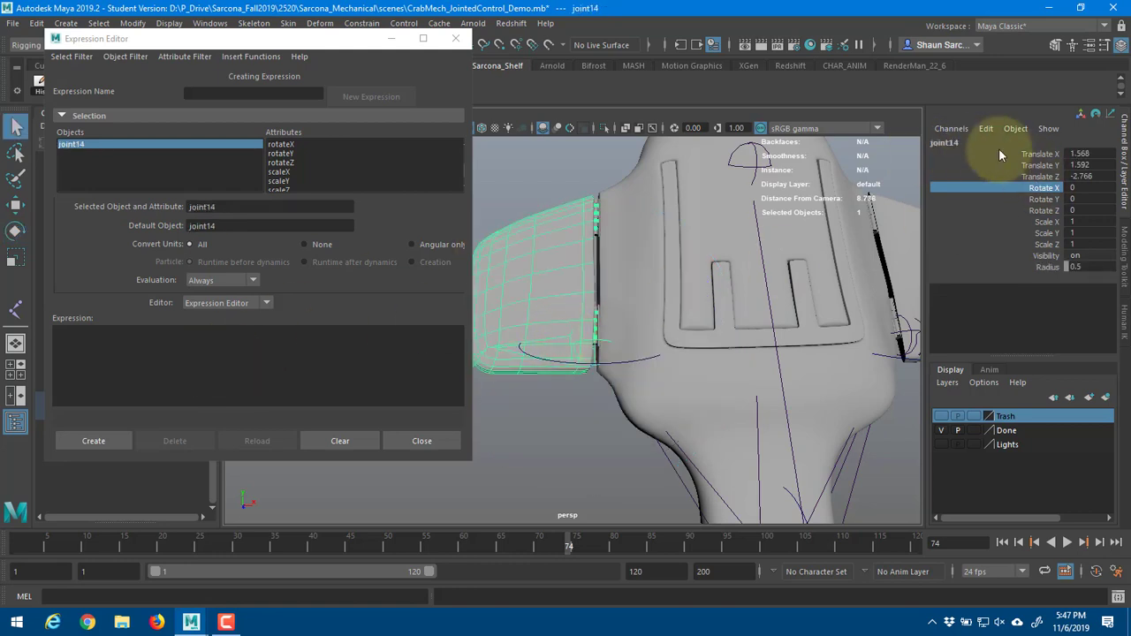
key(e)
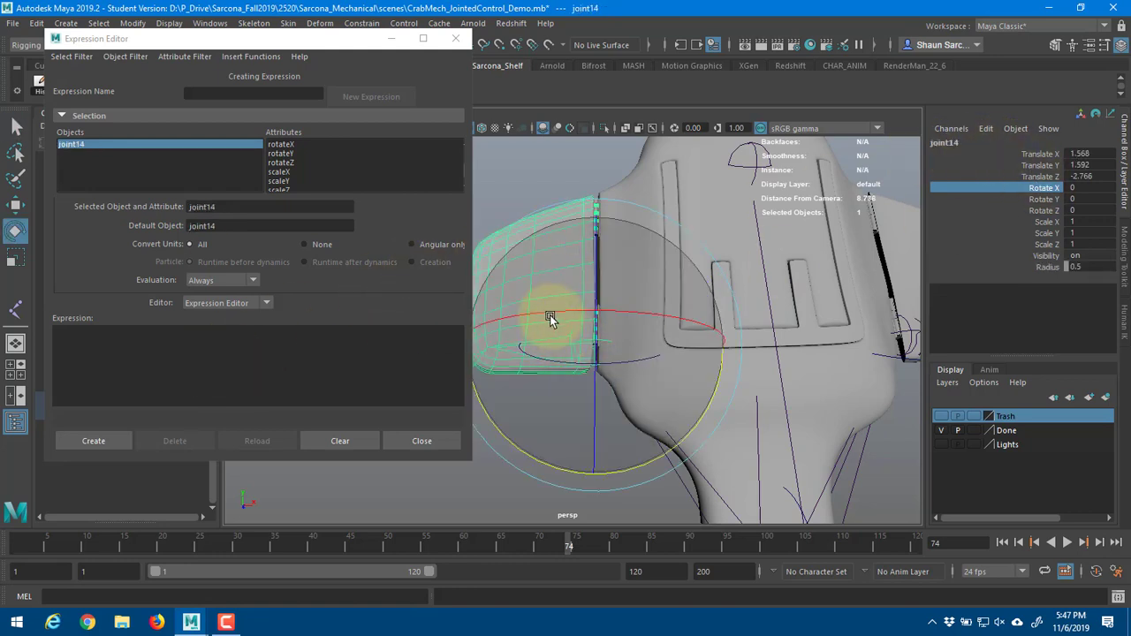
drag(550, 310, 627, 366)
- Test-rotate the rightFlipper control about 84° around Y and undo the rotation
key(w)
click(628, 363)
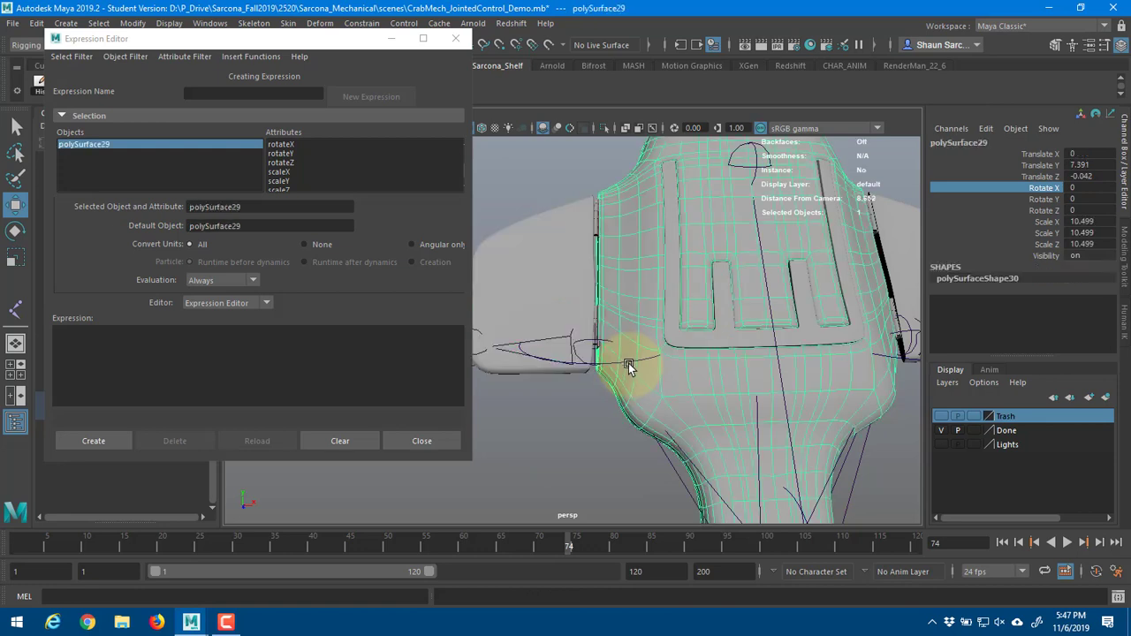
click(614, 364)
key(e)
drag(576, 397, 723, 389)
key(ctrl+z)
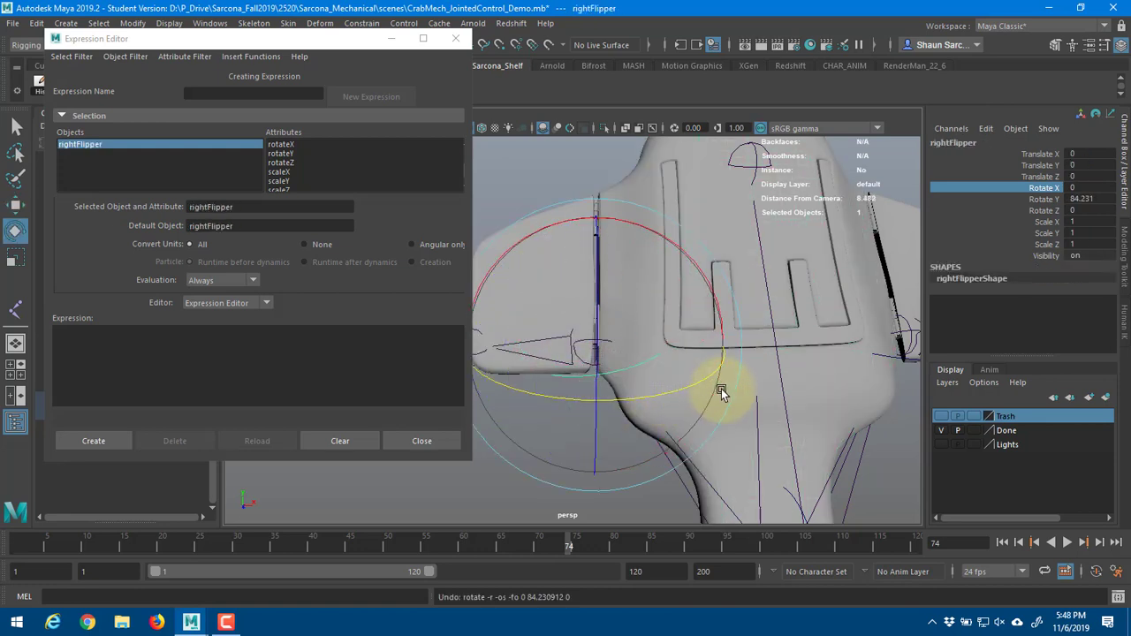
- List the expressions by name, load expression1 for editing, and widen the editor to fit its full line
click(67, 57)
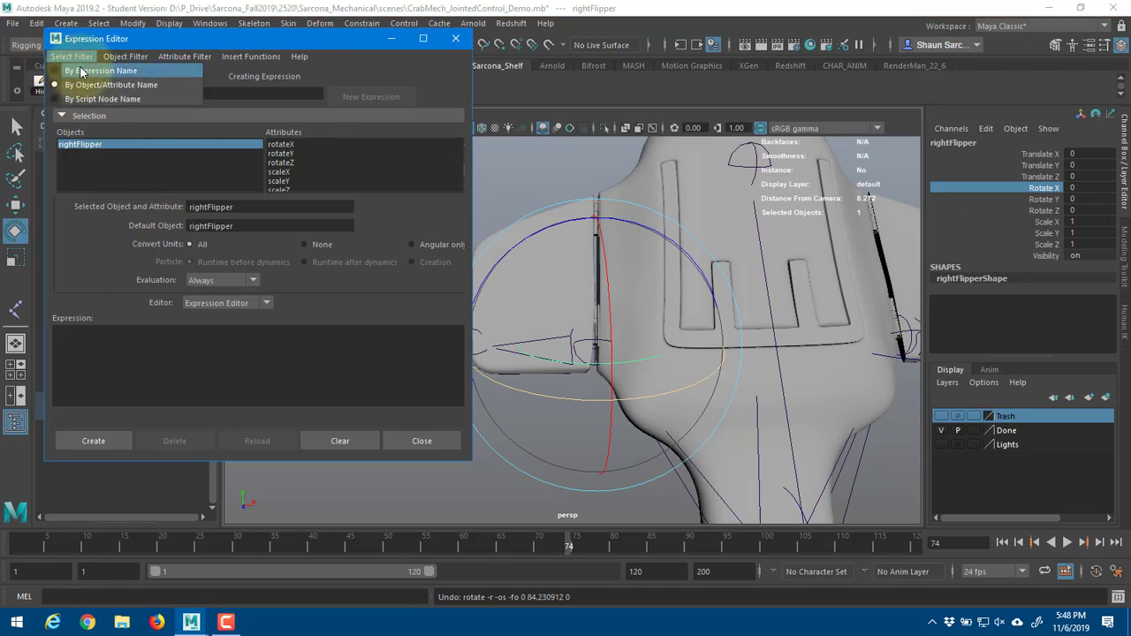
click(78, 71)
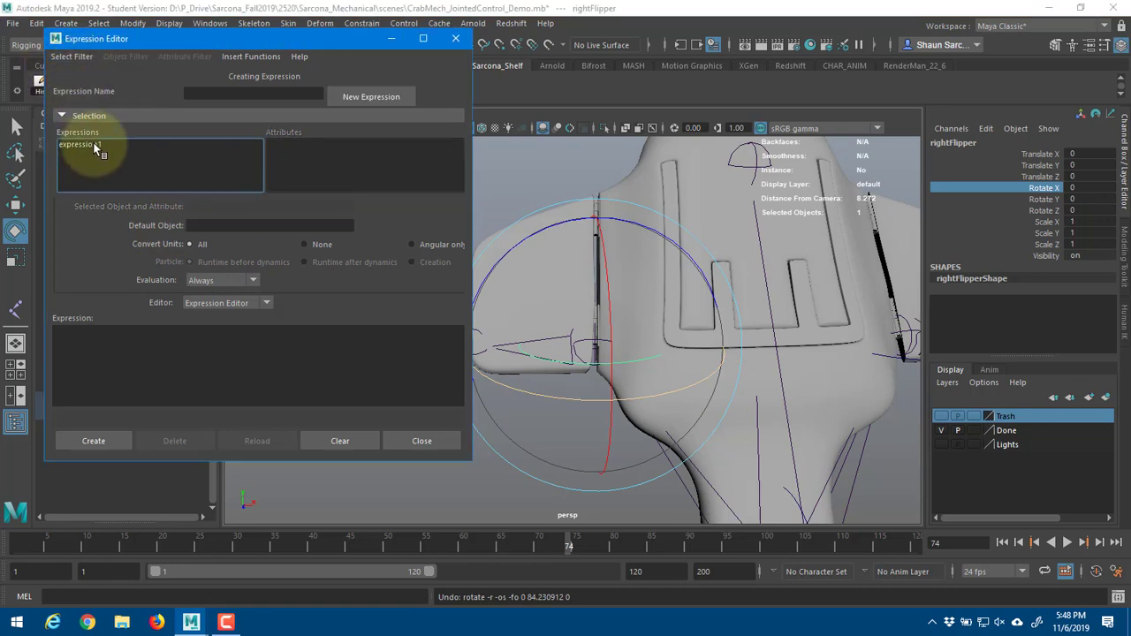
click(89, 143)
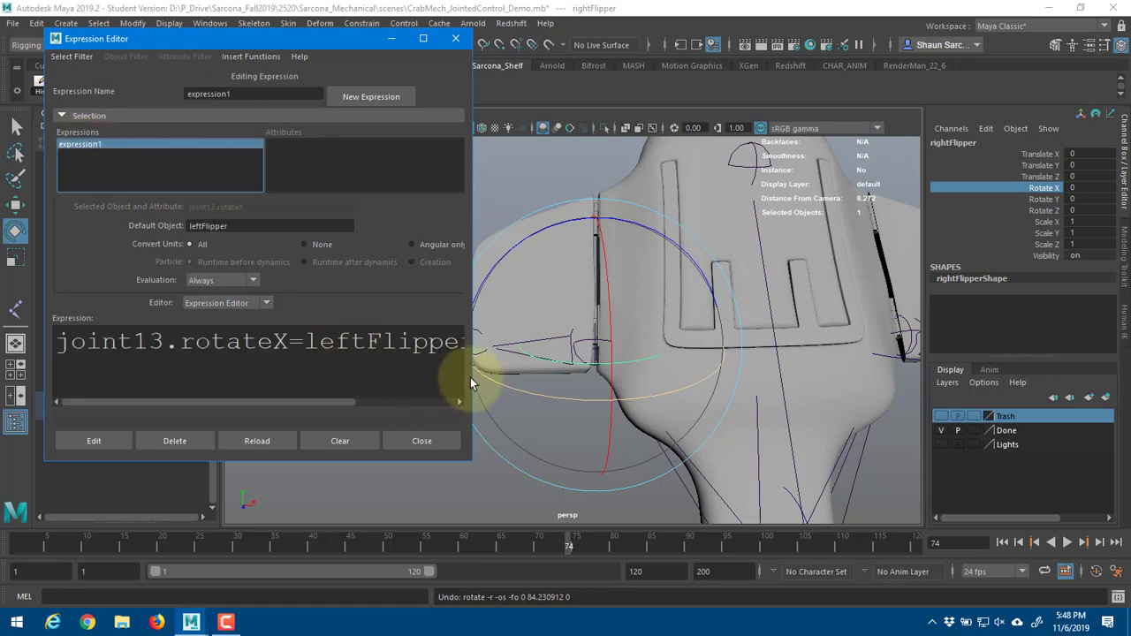
drag(470, 378, 811, 365)
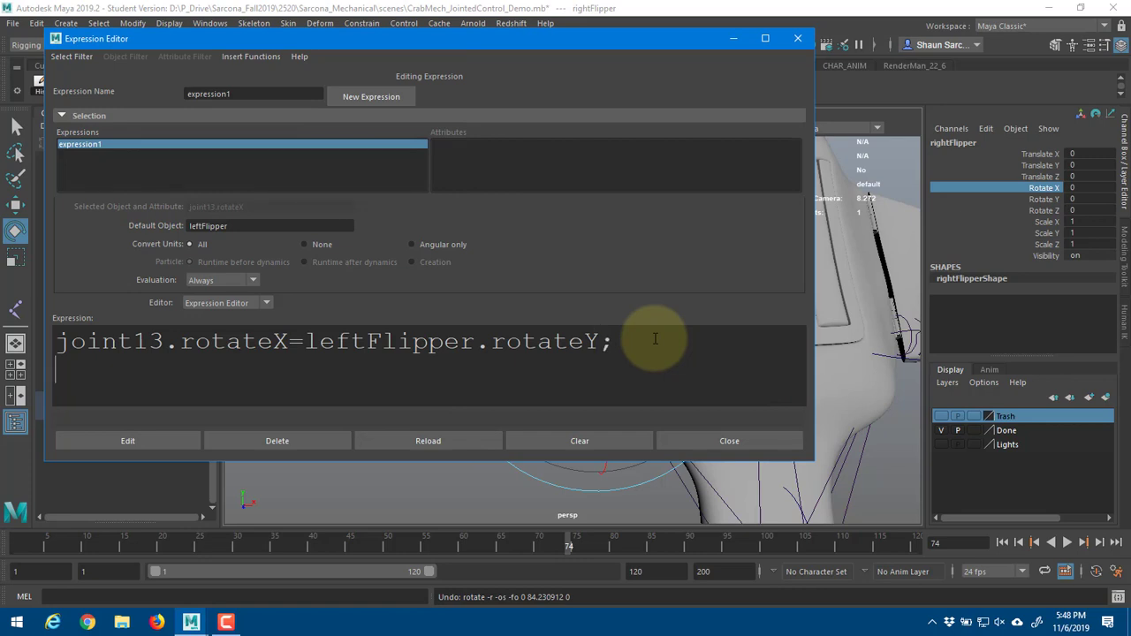
- Add the line joint14.rx=rightFlipper.ry; below the joint13 line in expression1 and apply the edit
key(Return)
text(joint13)
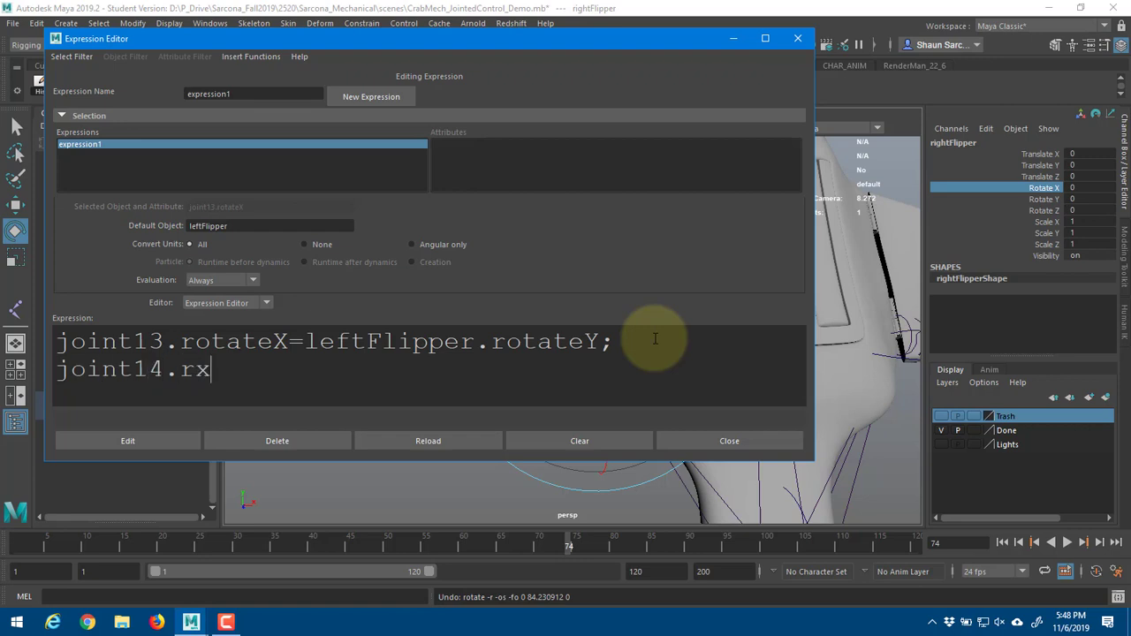
text(.rx=leftFLipp)
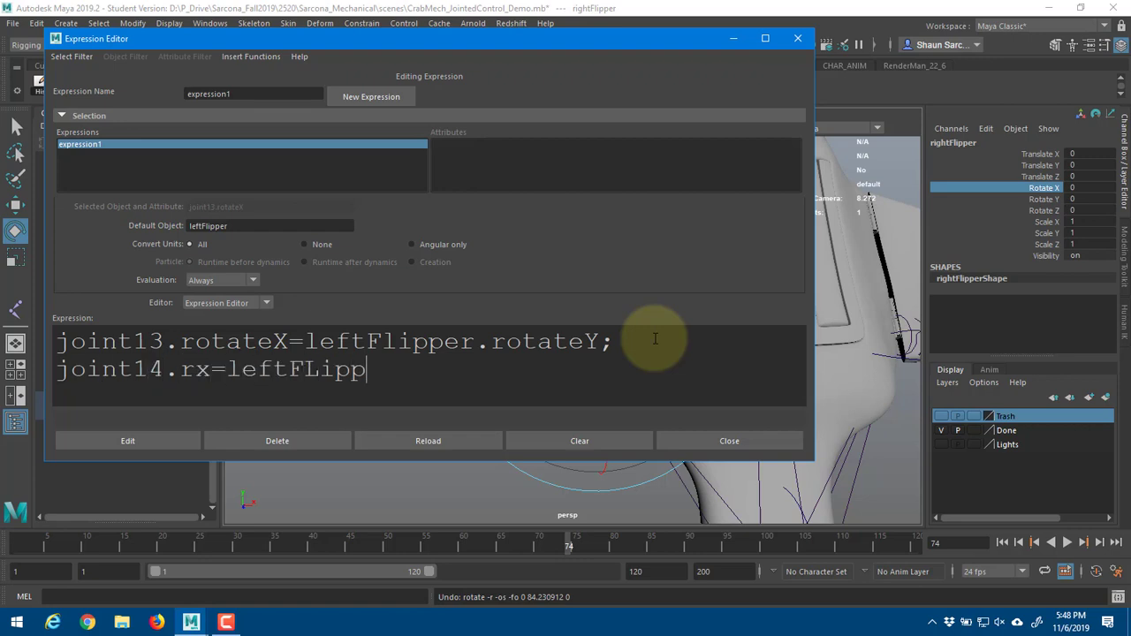
text(er.)
key(BackSpace)
key(BackSpace)
key(BackSpace)
key(BackSpace)
key(BackSpace)
key(BackSpace)
key(BackSpace)
key(BackSpace)
key(BackSpace)
text(r)
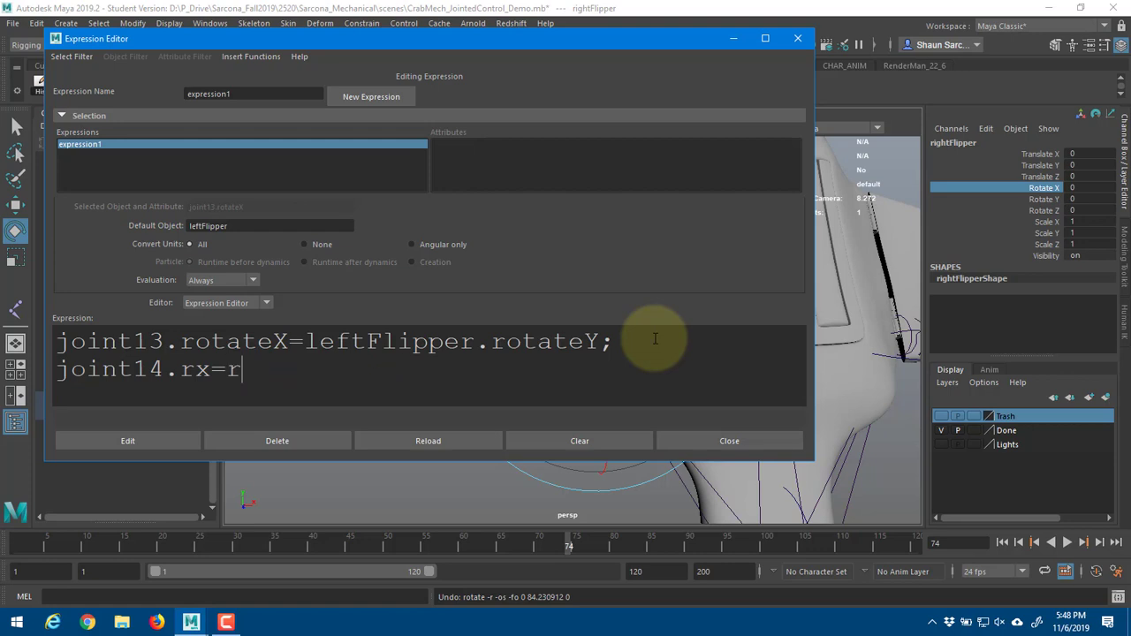
text(ightFlipper.ry;)
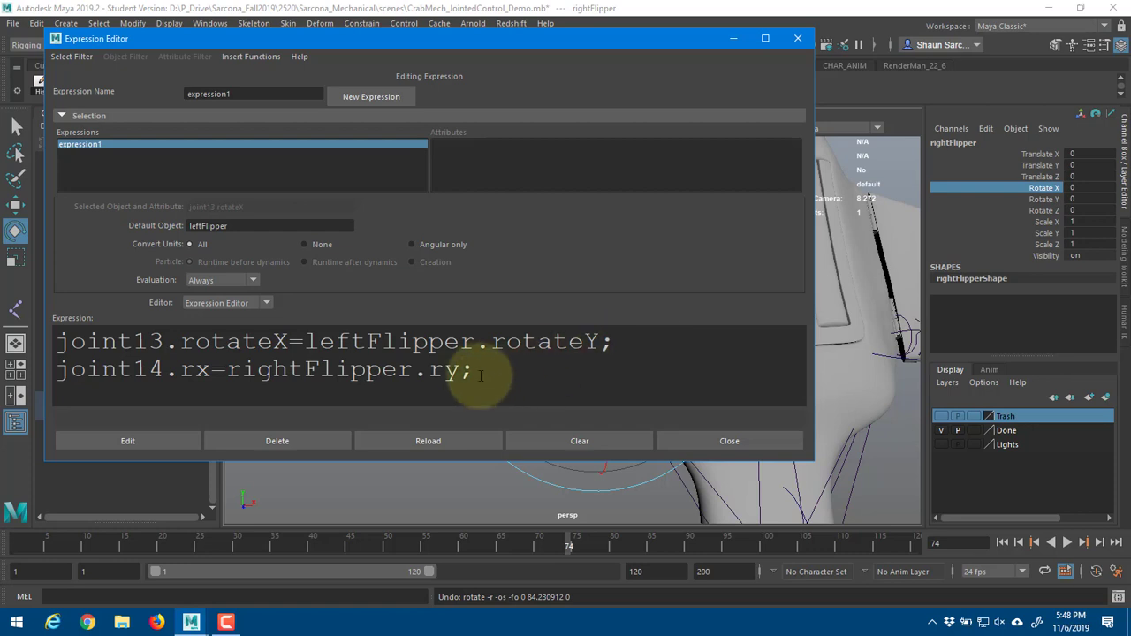
drag(478, 371, 460, 372)
drag(613, 341, 600, 343)
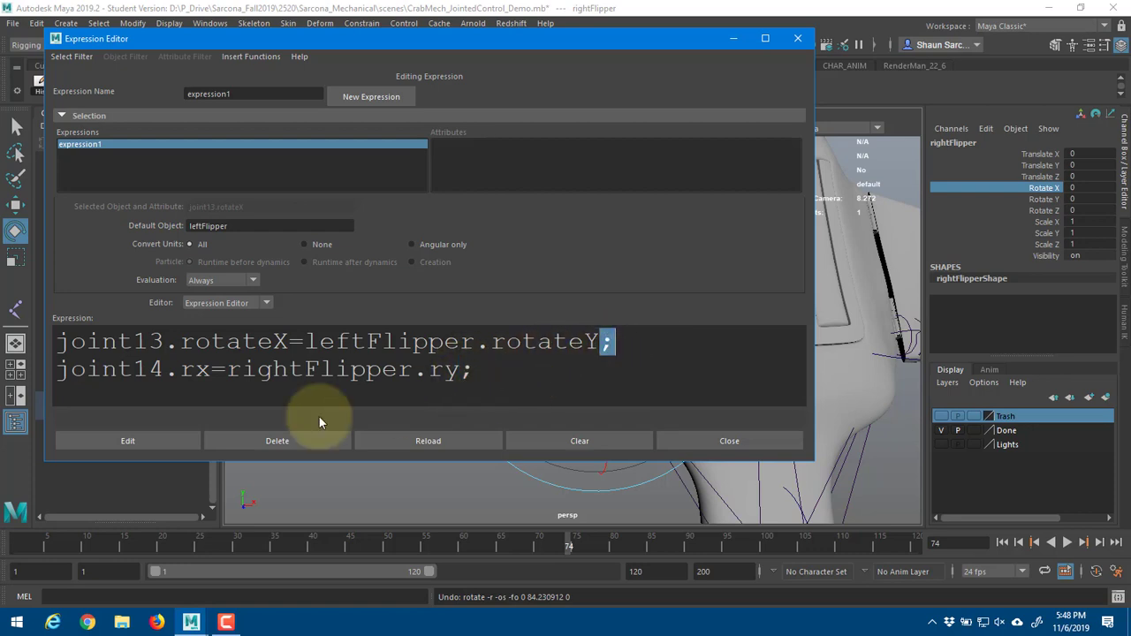
click(144, 445)
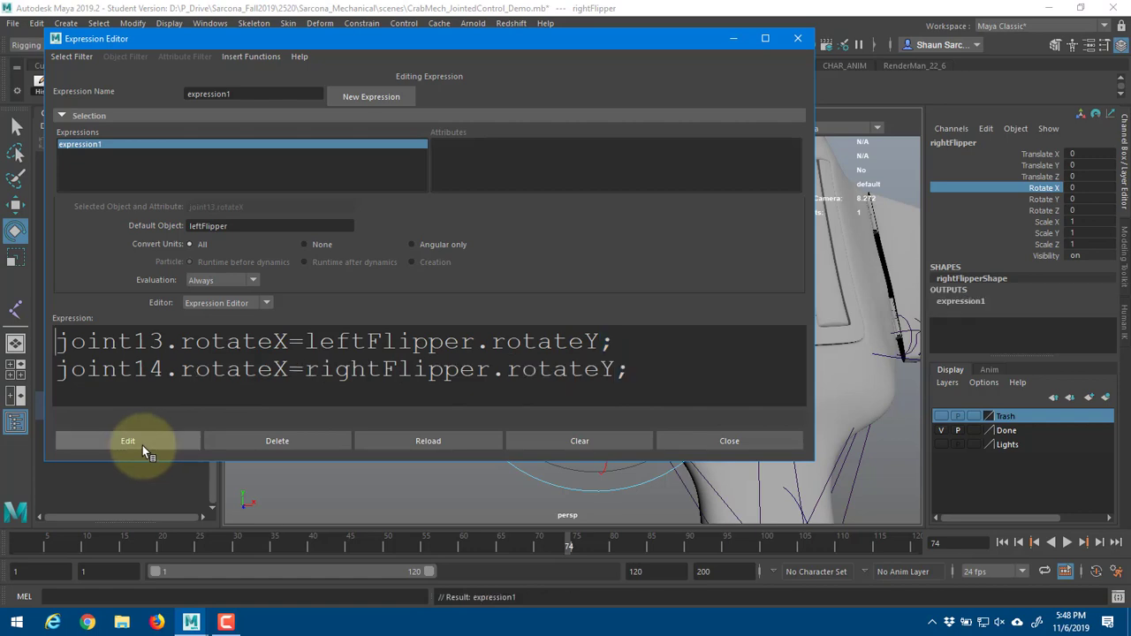
- Move the Expression Editor aside, test-rotate the rightFlipper control about 40° around Y, and undo the rotation
drag(582, 43, 1130, 90)
drag(697, 353, 766, 333)
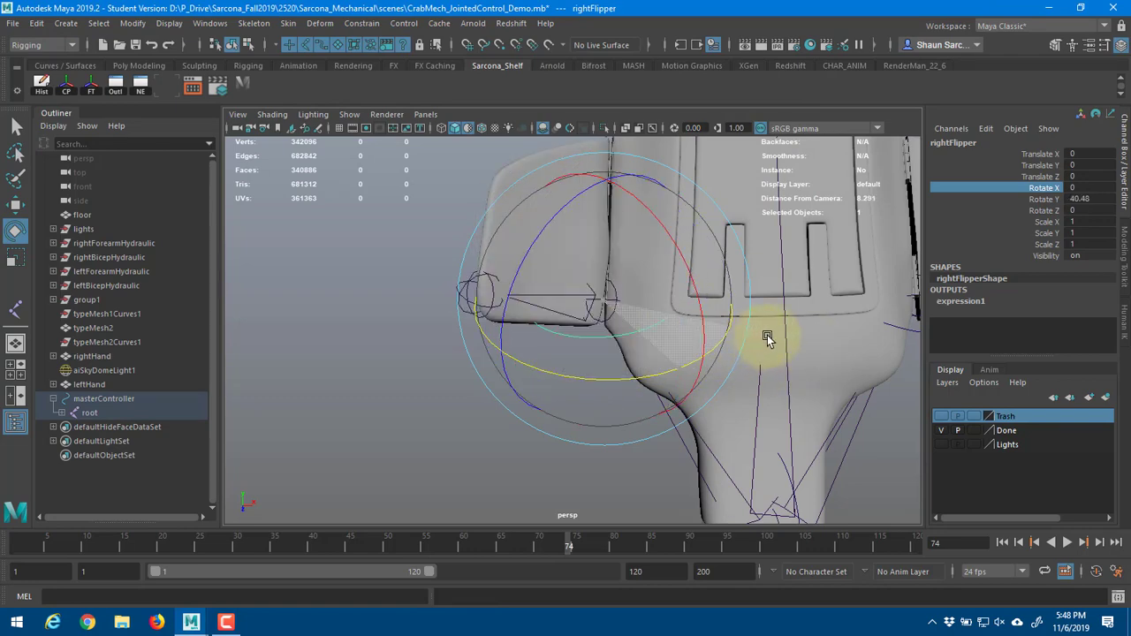
key(ctrl+z)
- Review both flipper lines of expression1, reapply the expression, and close the Expression Editor
drag(1130, 108, 456, 114)
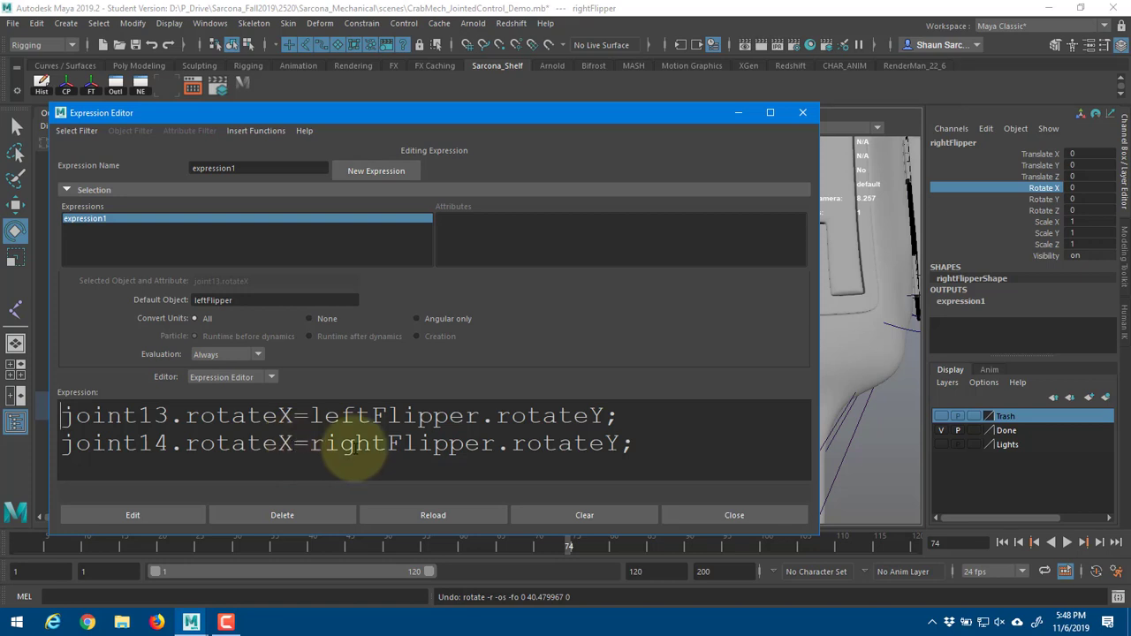
click(622, 443)
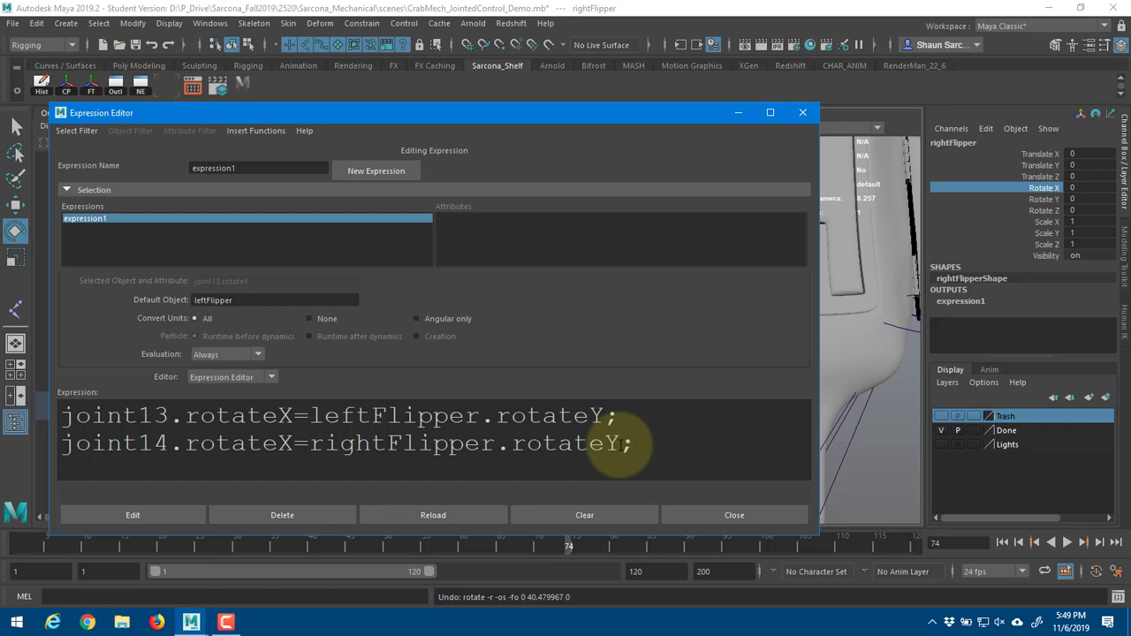
click(145, 517)
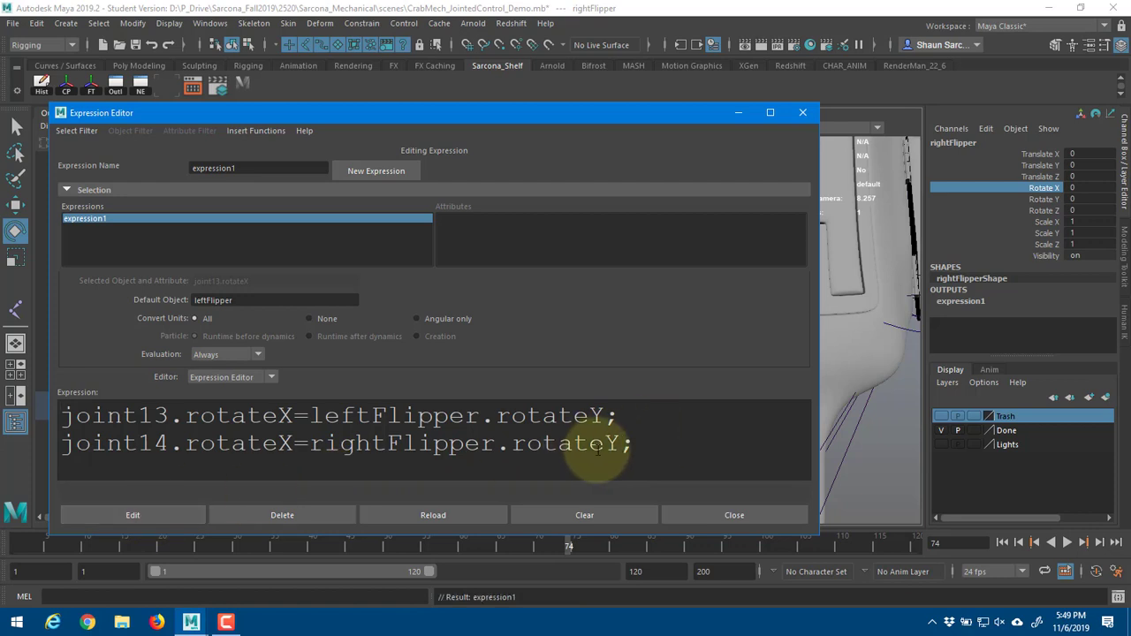
drag(649, 444, 64, 395)
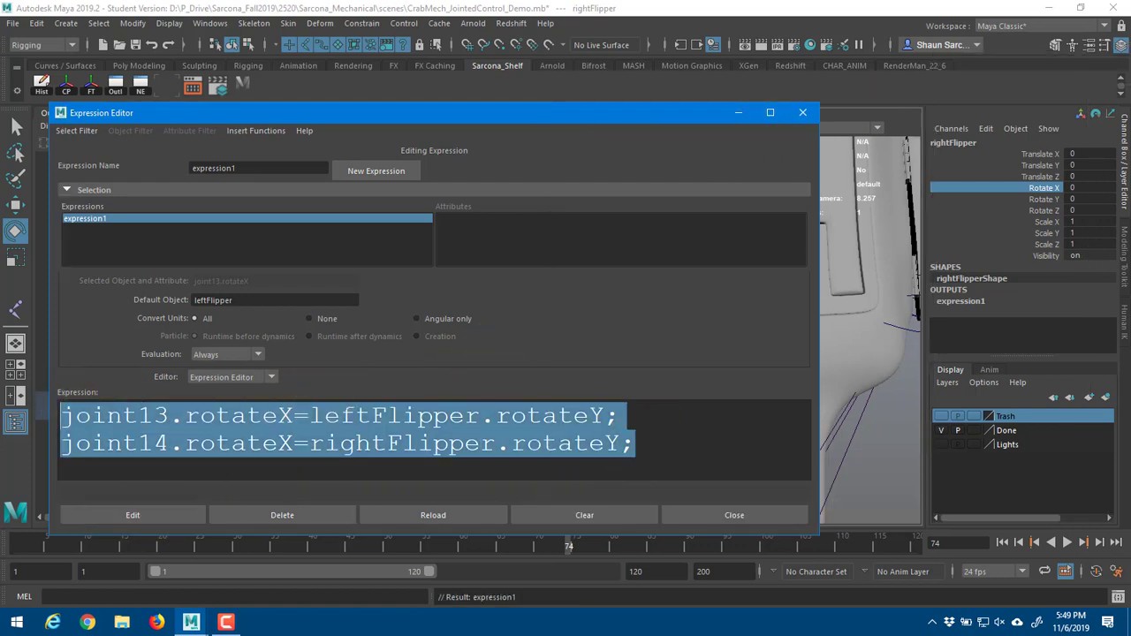
click(803, 113)
- Test-rotate the tailFin control and then the rightFlipper control, and undo the rotations
alt+right_drag(792, 252, 630, 282)
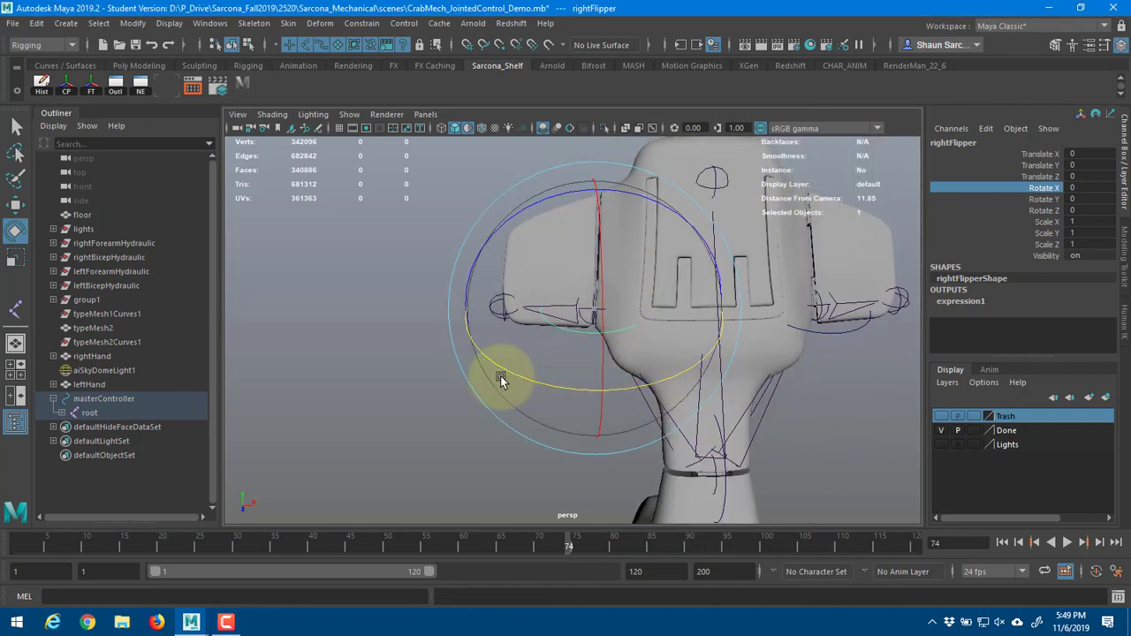
click(822, 389)
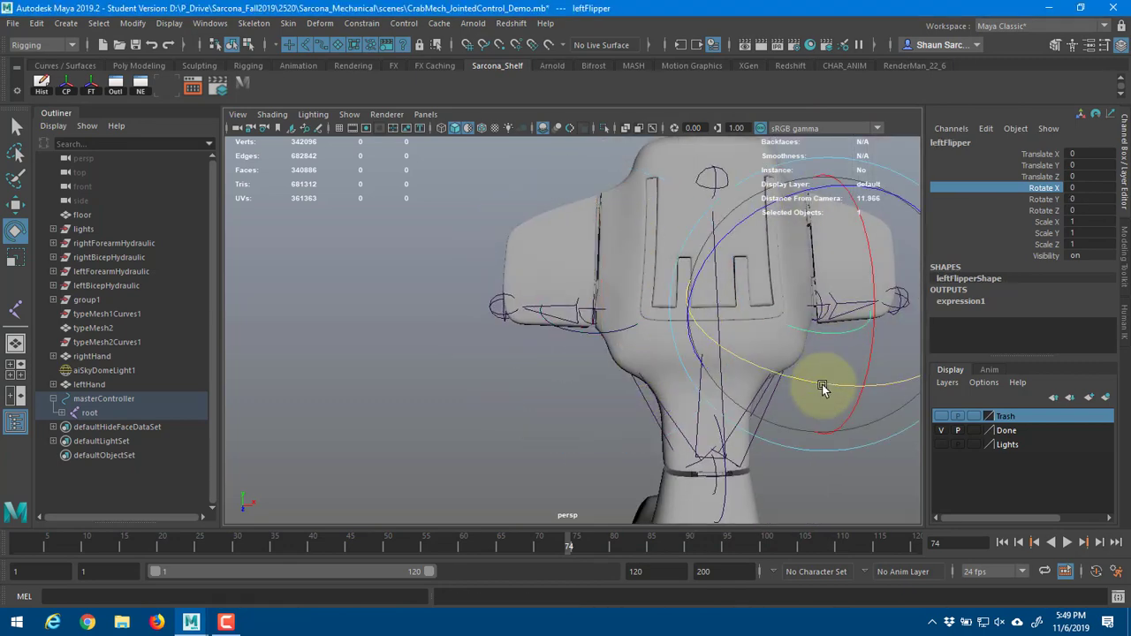
click(733, 489)
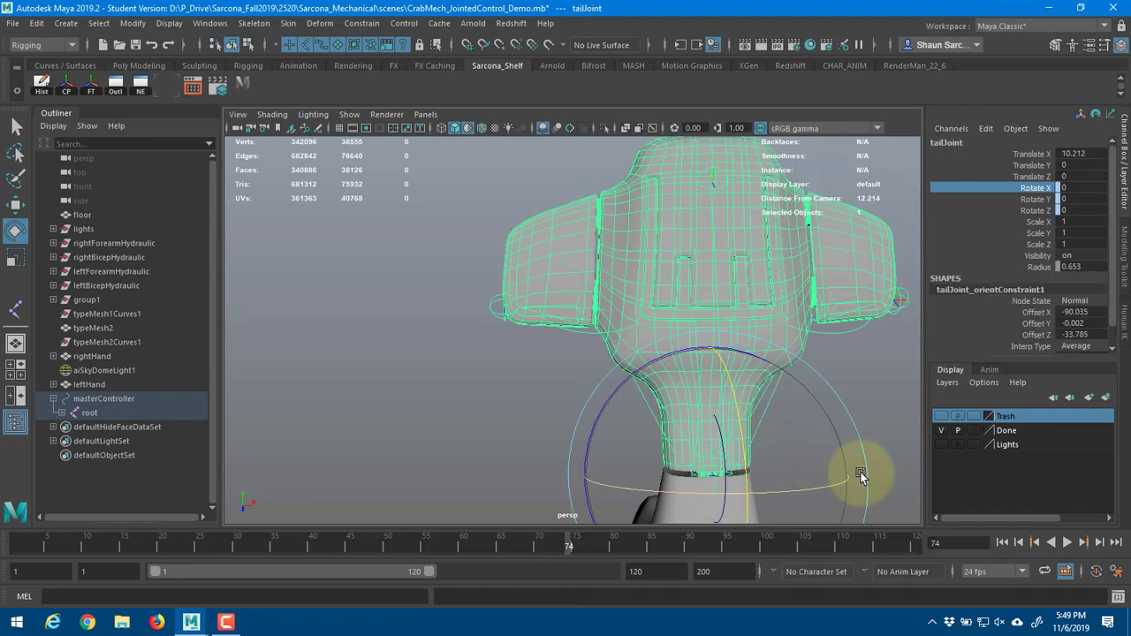
alt+drag(862, 478, 658, 428)
click(662, 423)
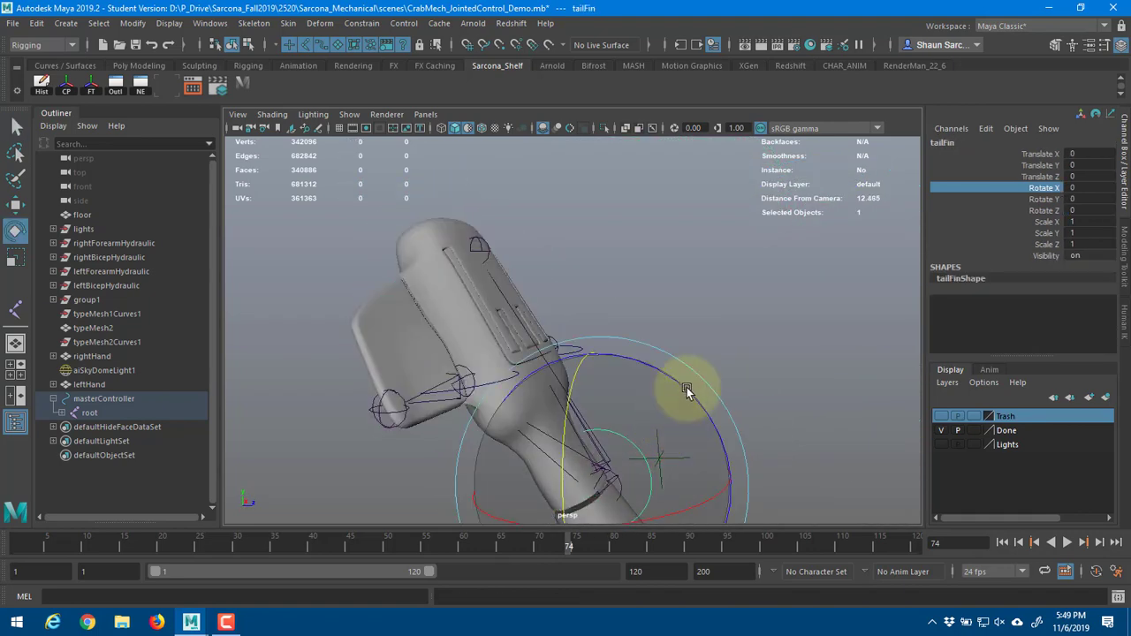
drag(687, 387, 605, 431)
click(445, 415)
drag(465, 406, 379, 438)
key(ctrl+z)
key(ctrl+z)
key(ctrl+z)
key(ctrl+z)
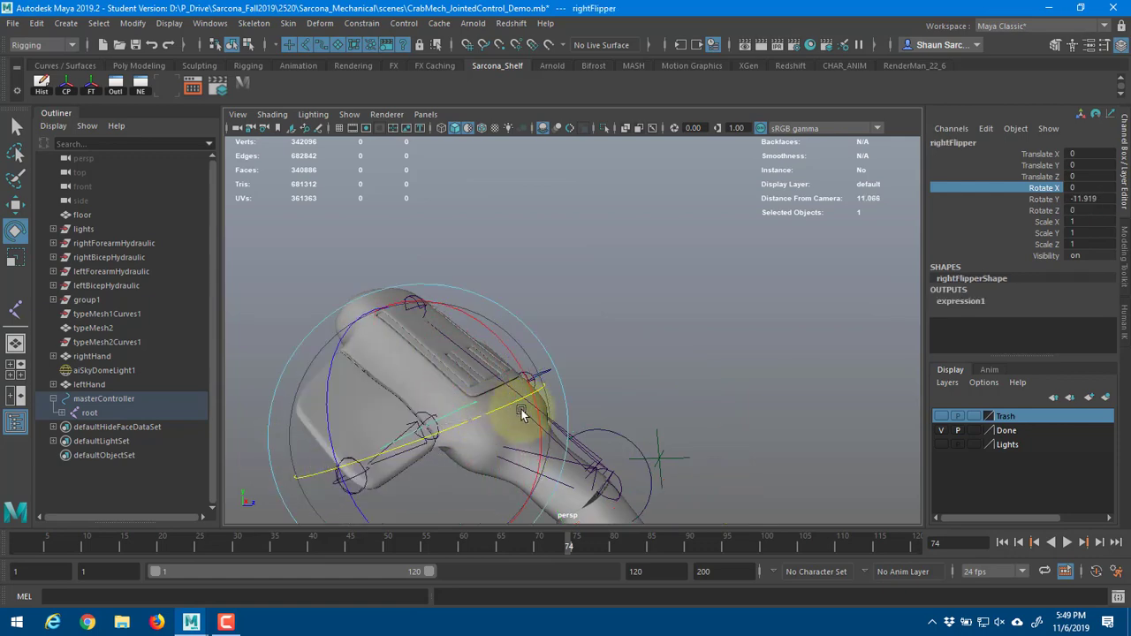
- Test-move the eyeControl curve in front of the body and undo the move
alt+drag(688, 383, 596, 329)
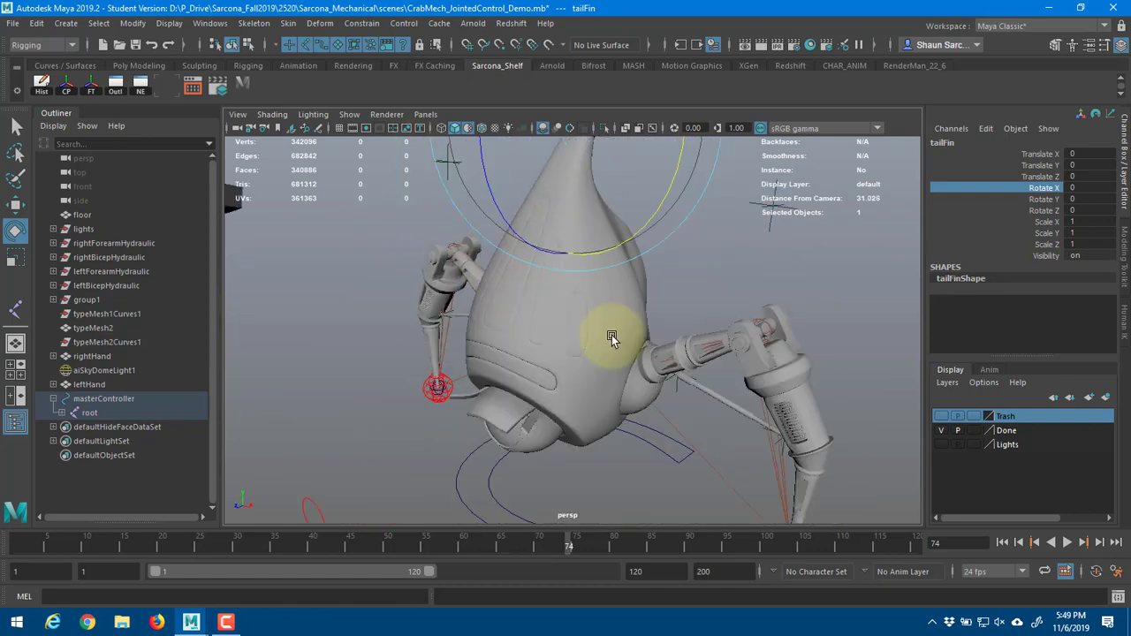
click(648, 442)
alt+drag(651, 454, 619, 387)
key(ctrl+z)
alt+drag(559, 411, 518, 354)
click(489, 371)
key(f)
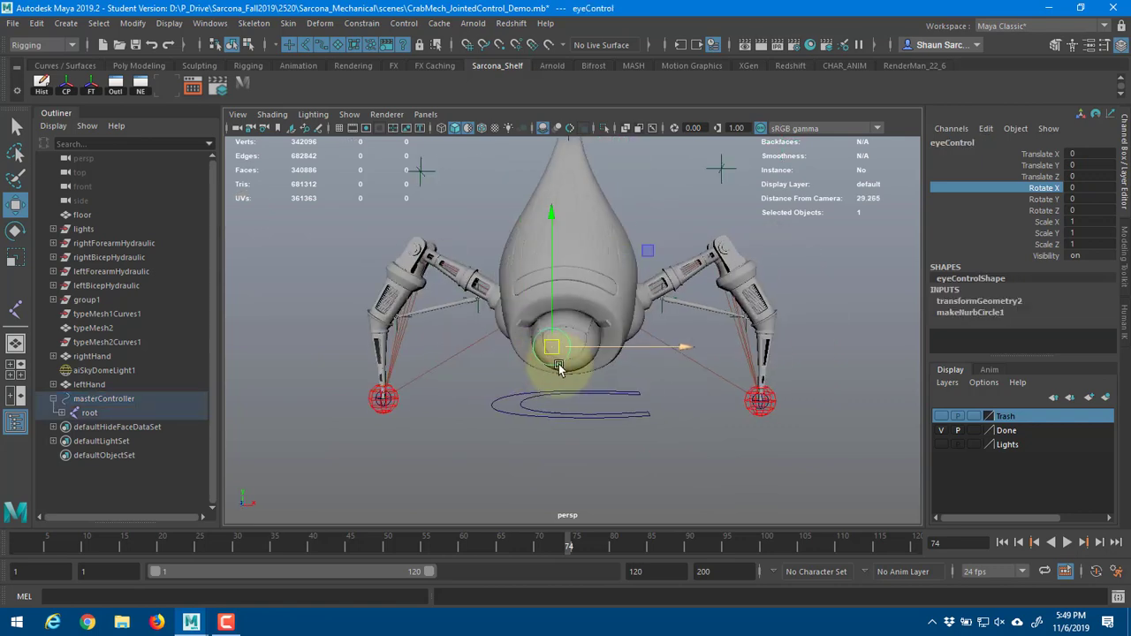
drag(688, 237, 434, 291)
key(ctrl+z)
- Locate the eyeballLens in the Outliner, collapse its parent eye group, and select that group
alt+drag(472, 345, 602, 305)
key(4)
key(5)
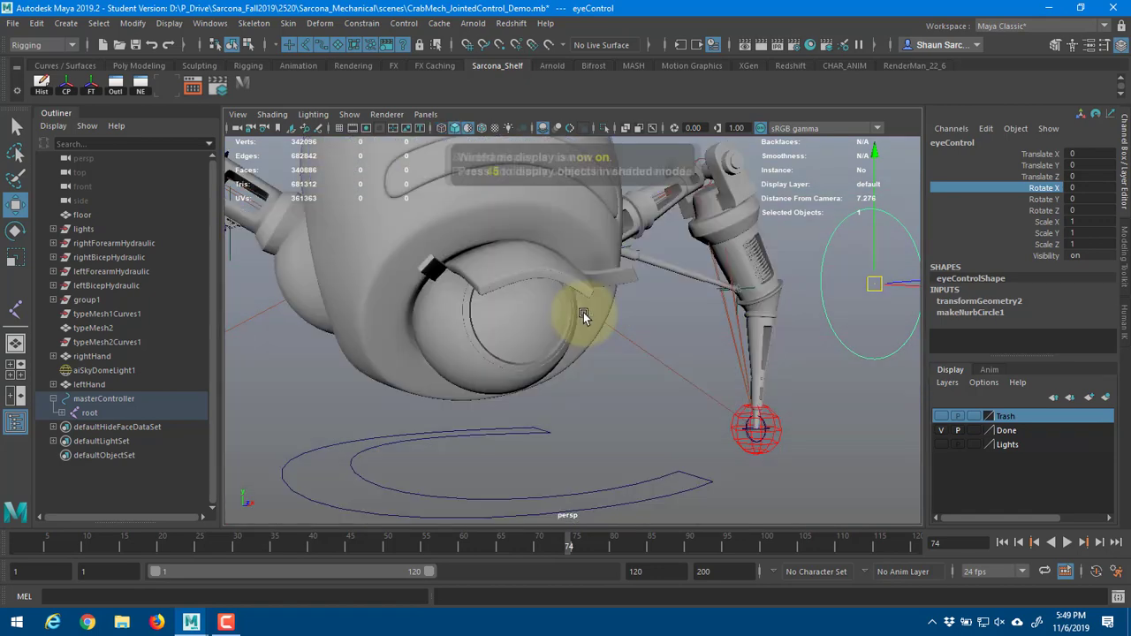
click(522, 333)
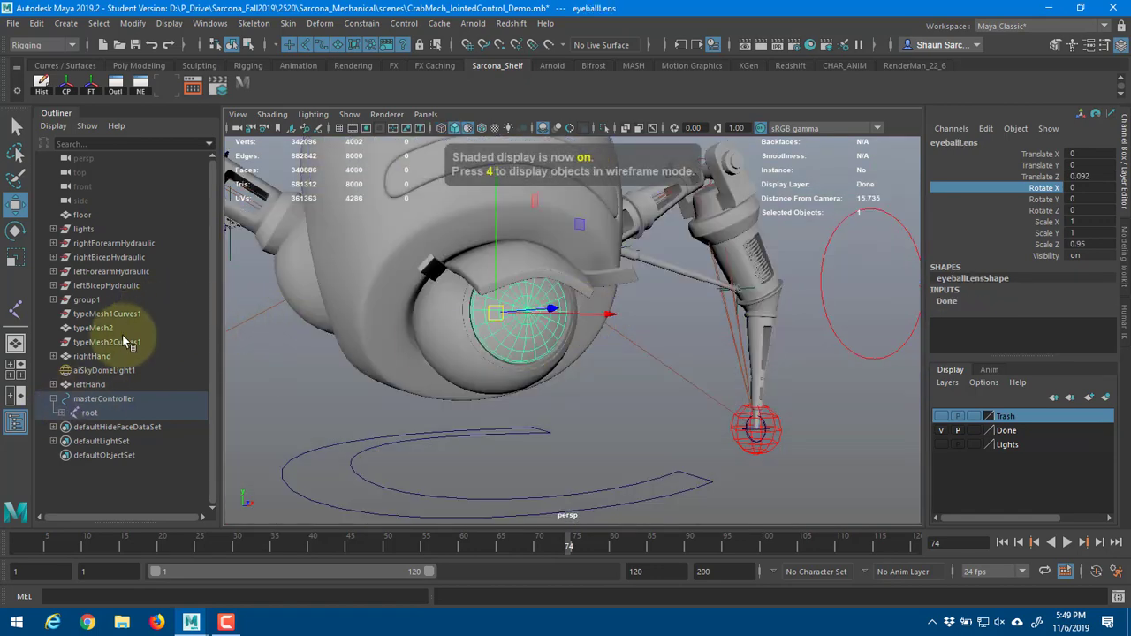
key(f)
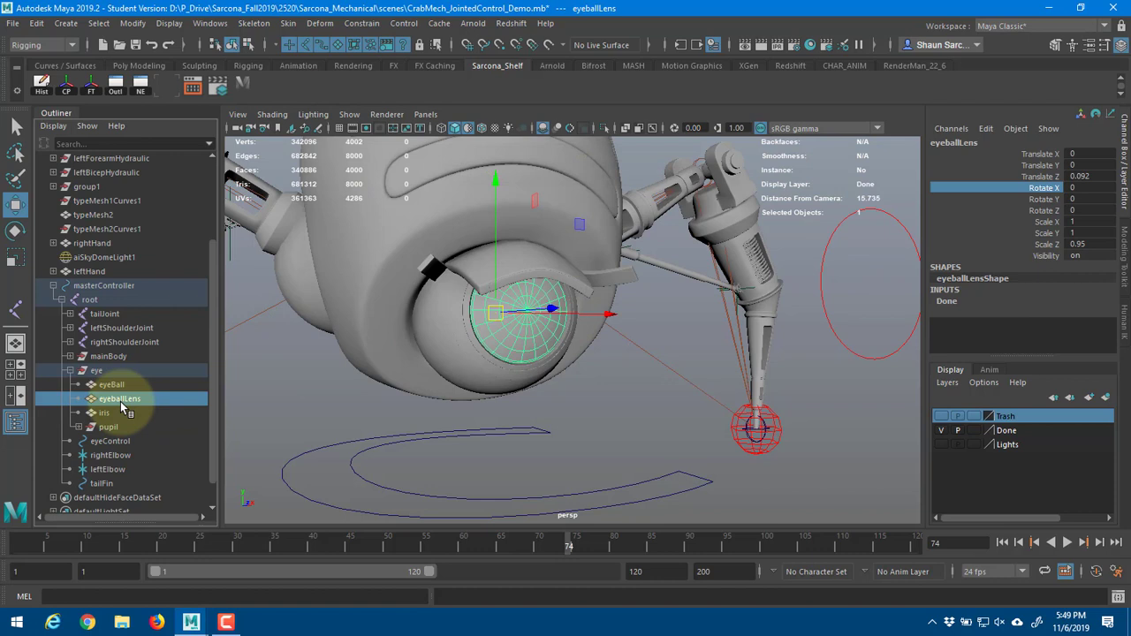
click(78, 372)
click(73, 373)
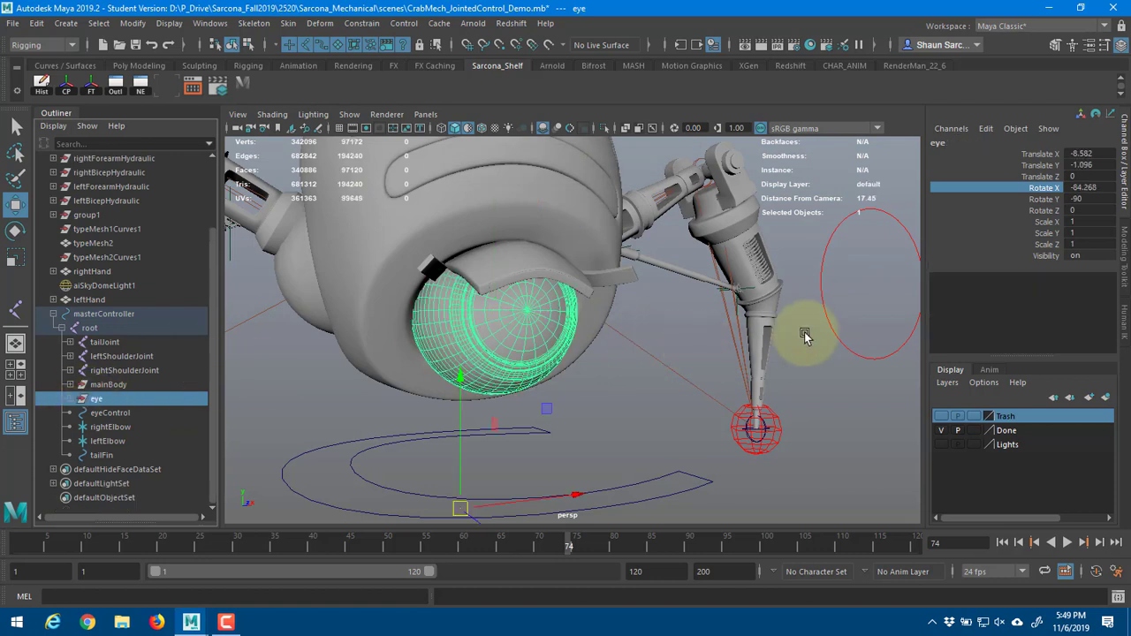
- Center the pivot of the eye group
click(869, 357)
ctrl+click(115, 400)
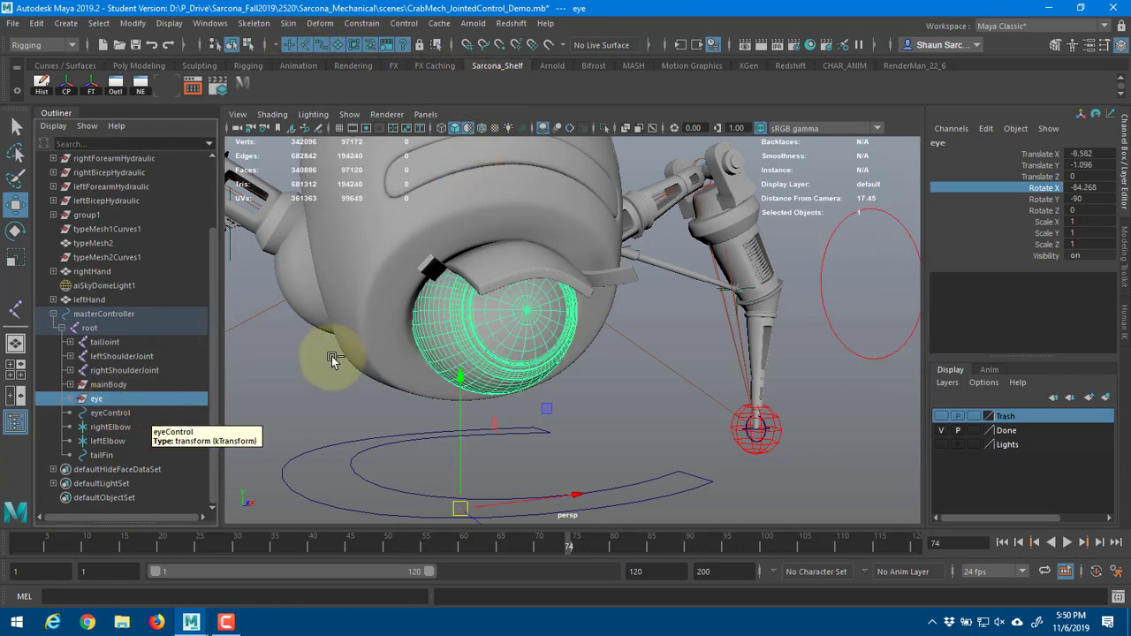
click(133, 23)
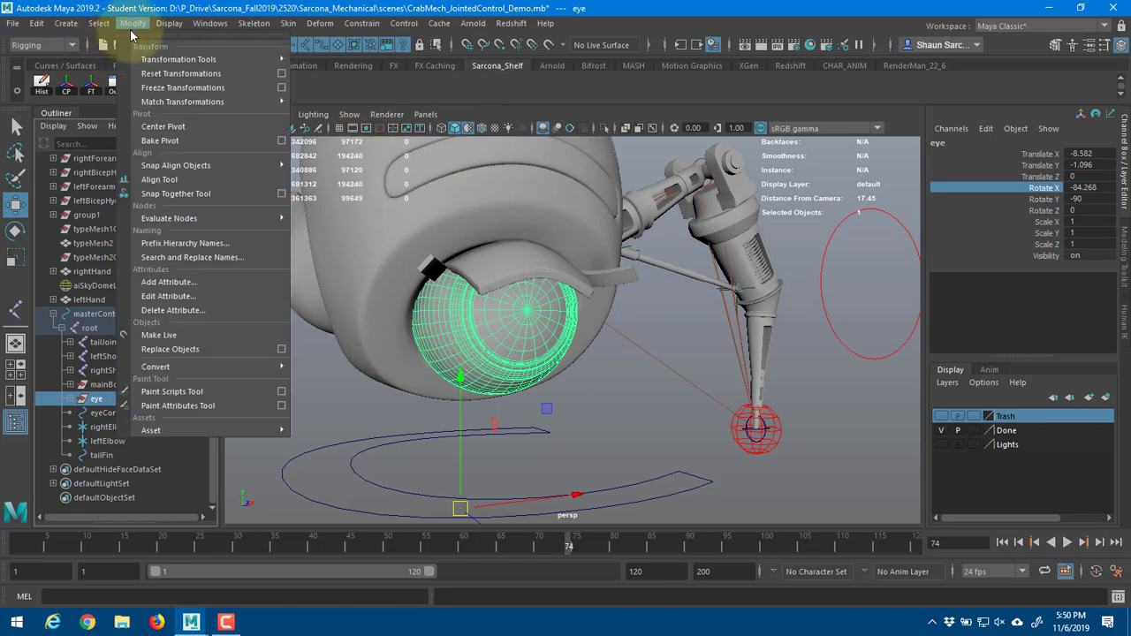
click(163, 133)
- Test-rotate the eye group about its pivot in wireframe display, undo the rotation, and restore shaded display
alt+drag(392, 245, 381, 354)
key(4)
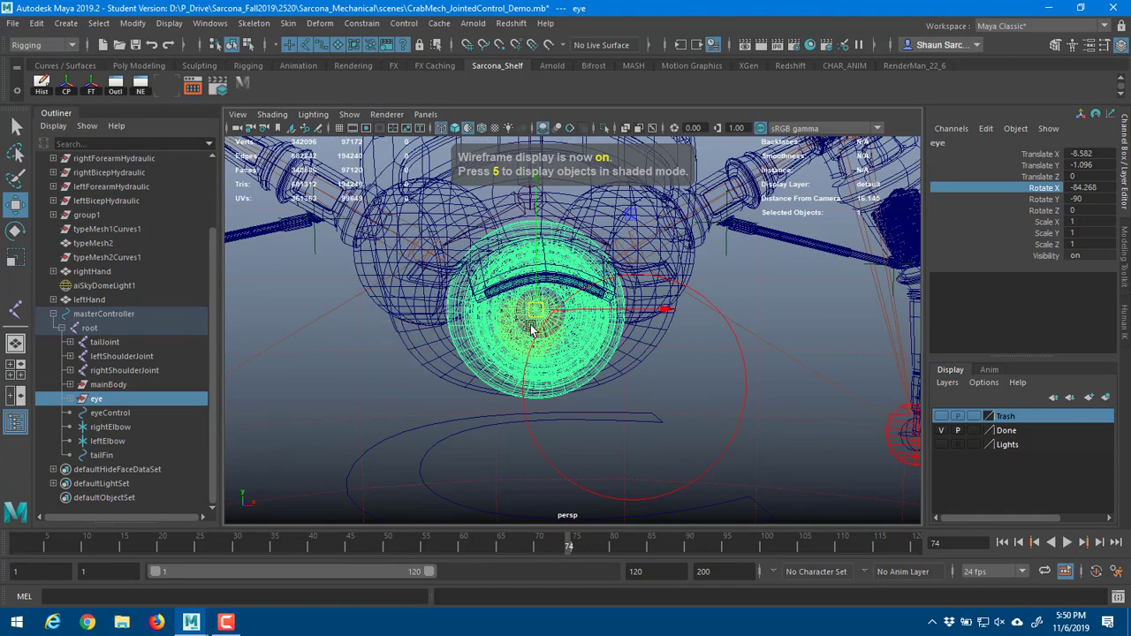
key(e)
drag(533, 327, 505, 424)
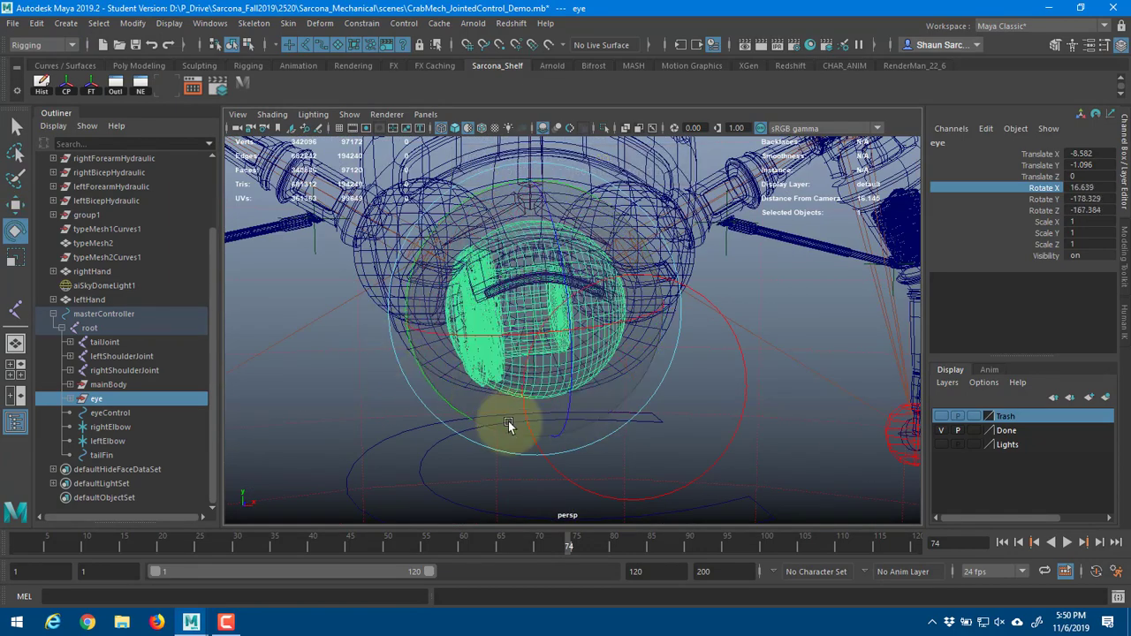
key(ctrl+z)
key(5)
mouse_move(604, 314)
alt+mouse_down()
mouse_move(493, 362)
mouse_move(592, 348)
alt+mouse_up()
scroll(615, 354, down, 5)
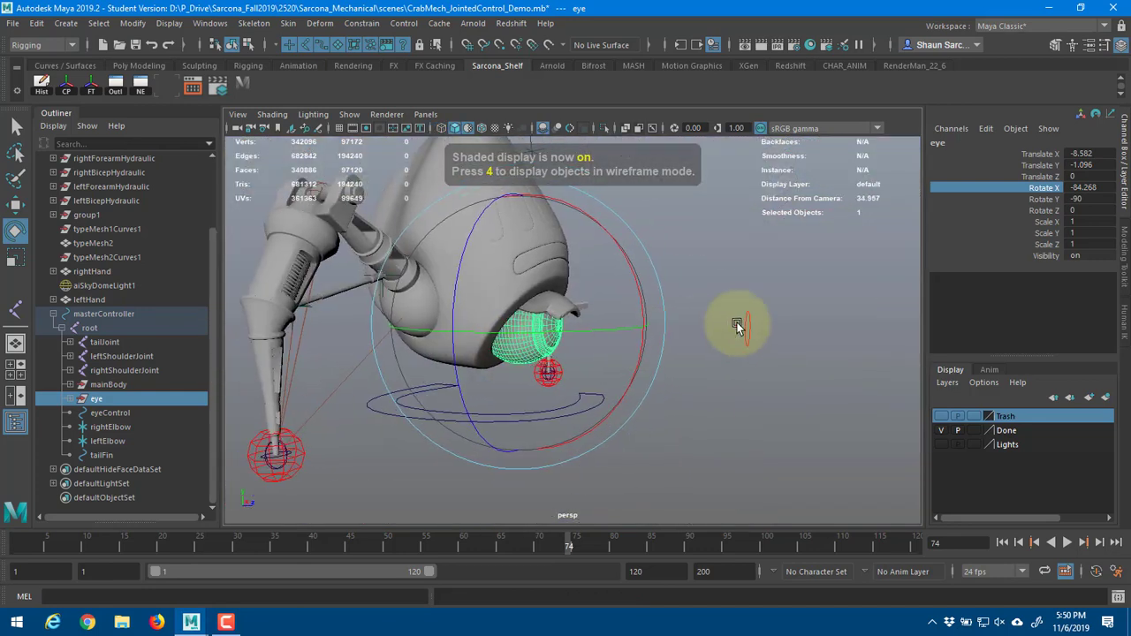
- Aim-constrain the eye group to the eyeControl circle with maintained offset on all axes
click(749, 323)
key(q)
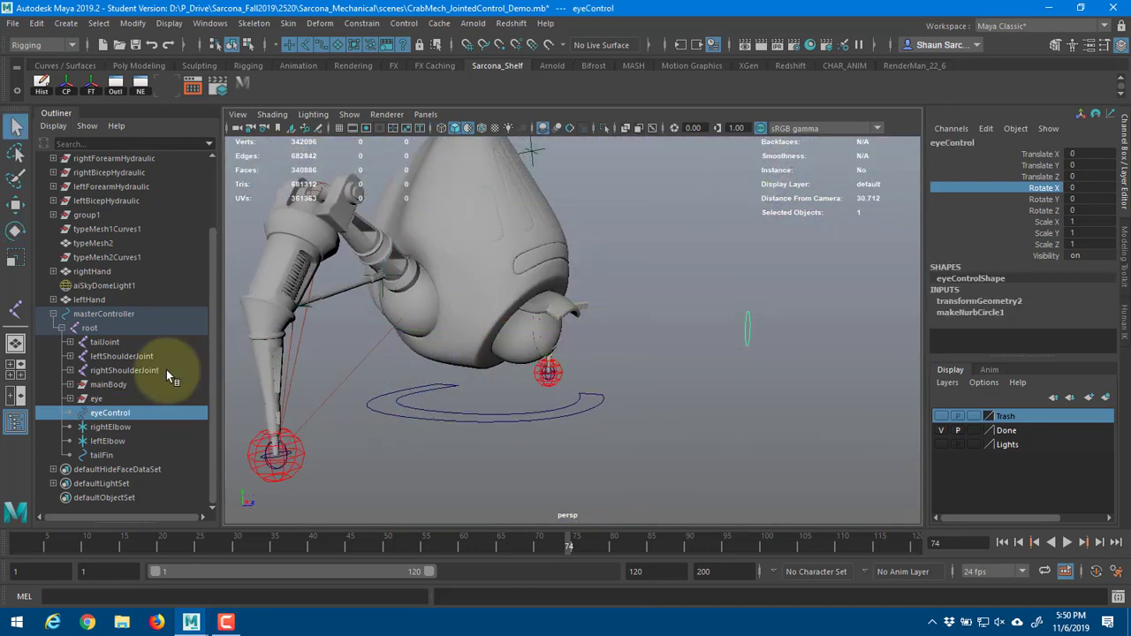
ctrl+click(122, 401)
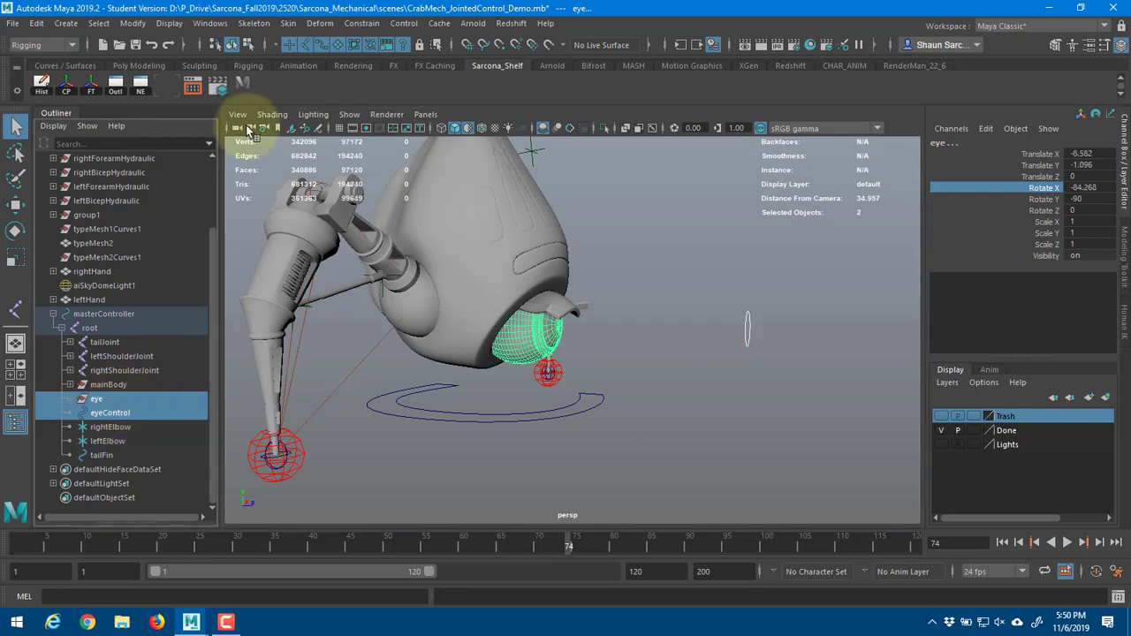
click(362, 23)
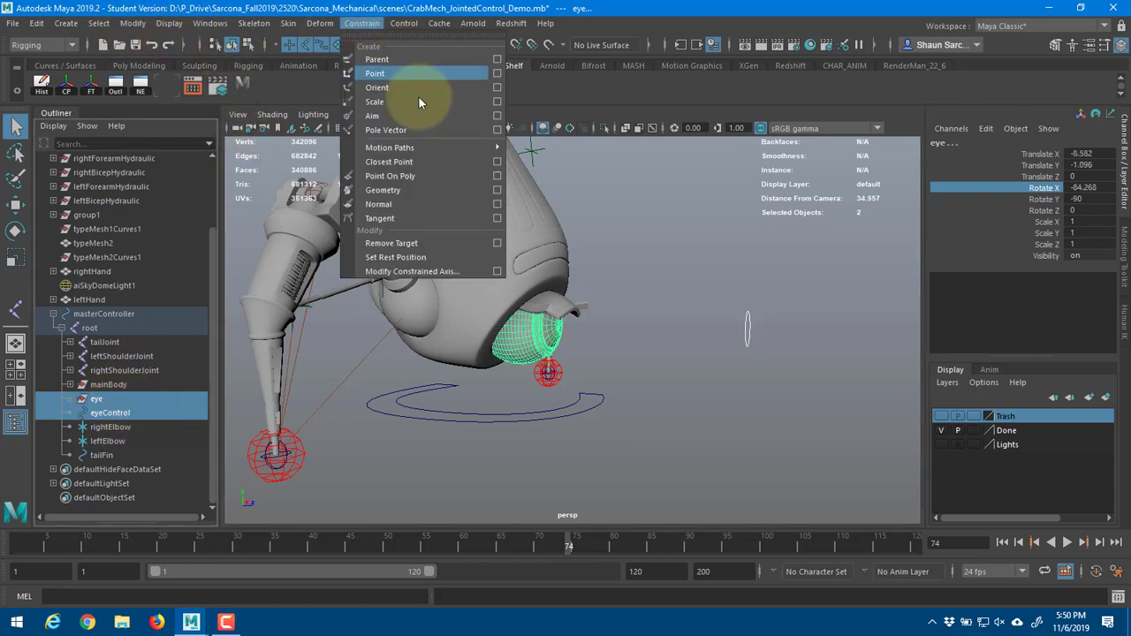
click(496, 116)
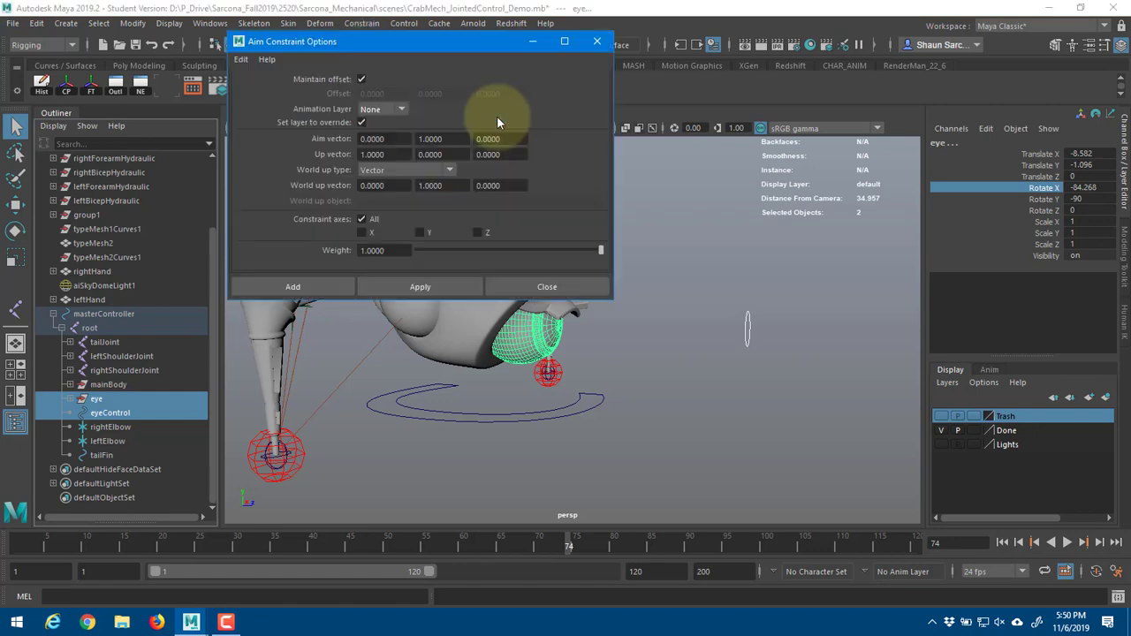
click(317, 287)
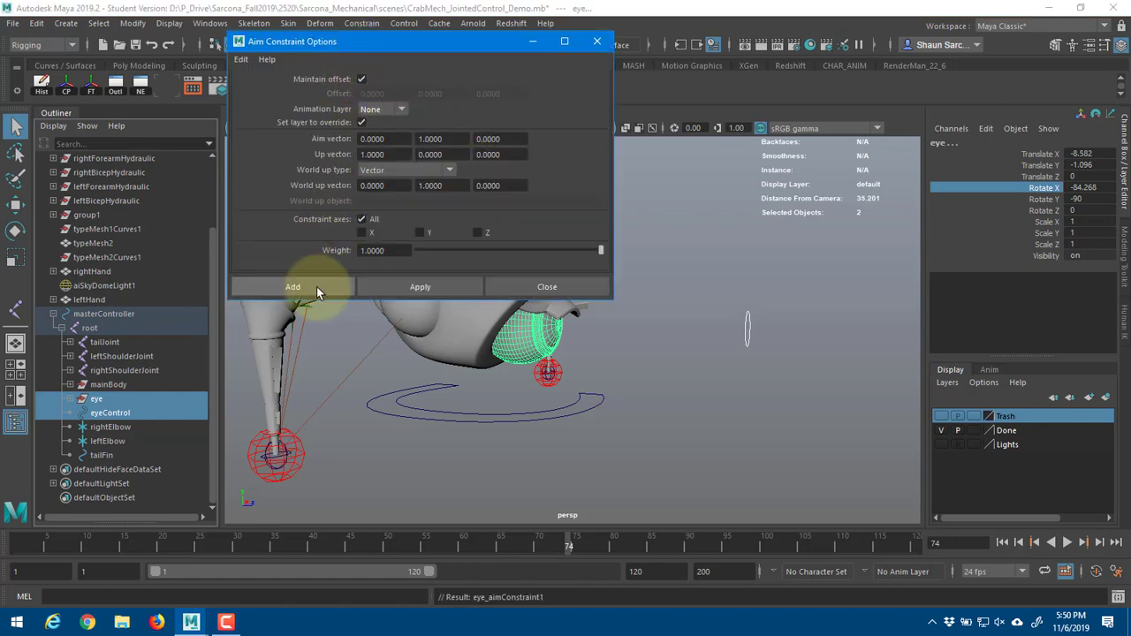
- Move eyeControl around the scene to test the eye's aim and return it to its original position
click(747, 318)
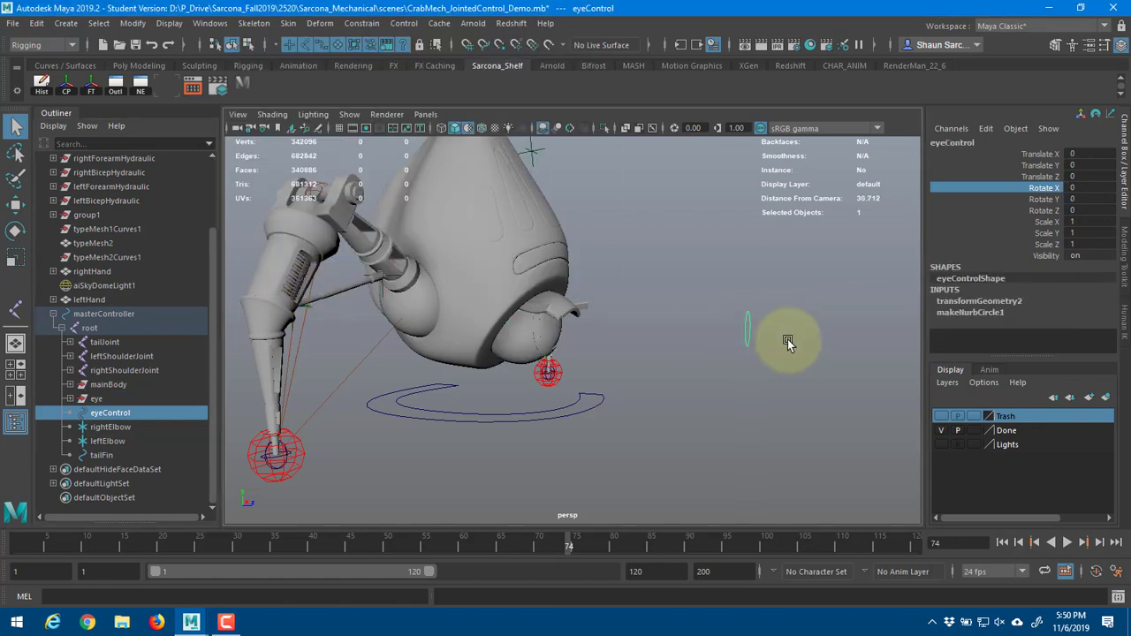
key(w)
alt+drag(788, 339, 639, 398)
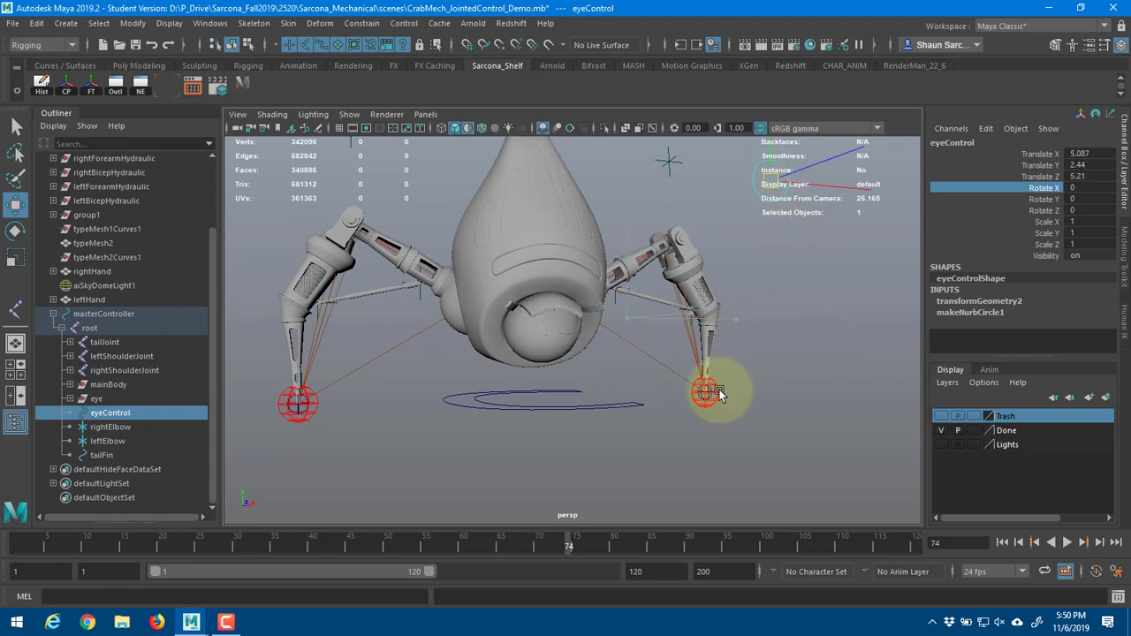
drag(719, 389, 549, 361)
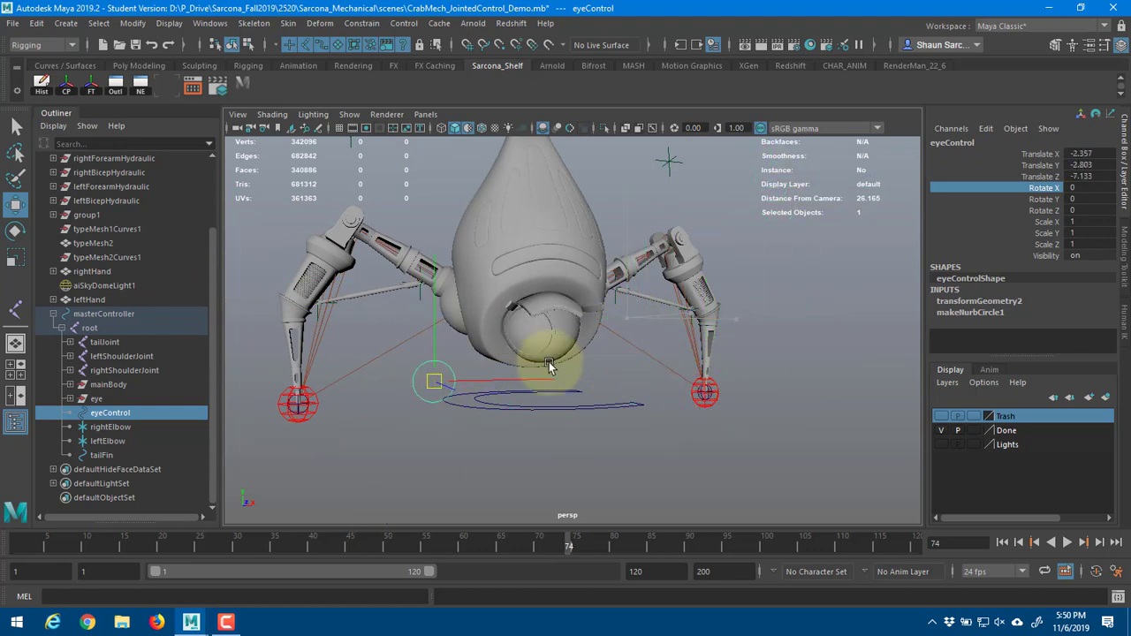
drag(599, 394, 549, 343)
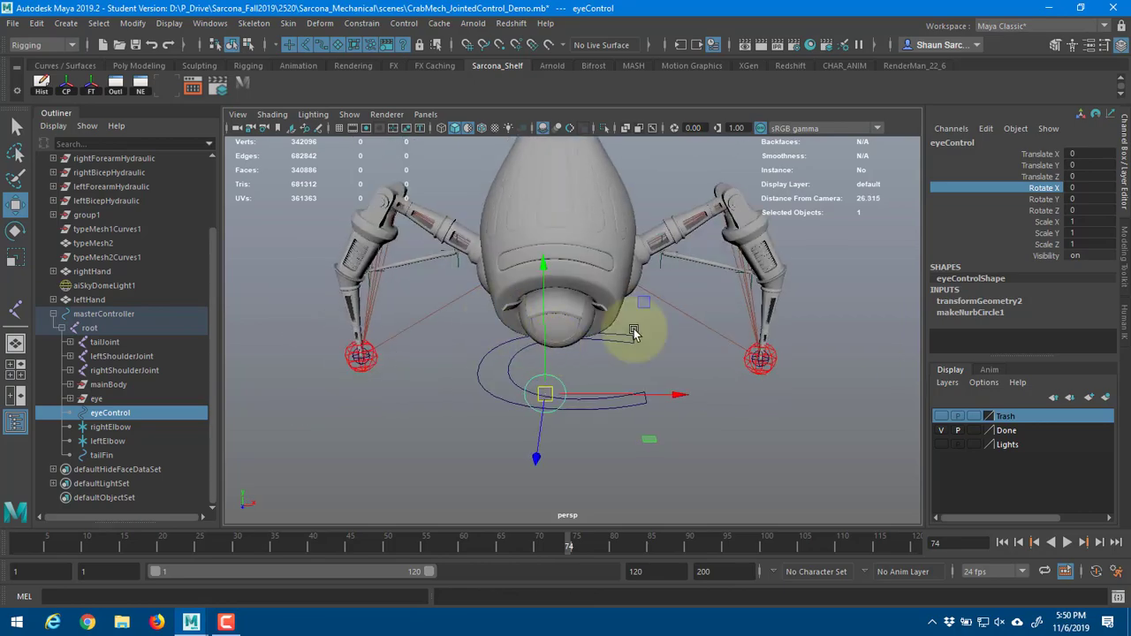
- Expand the eye group, isolate the pupil to examine its blades up close, and show the full model again
alt+right_drag(633, 331, 698, 330)
key(4)
mouse_move(469, 337)
alt+right_down()
mouse_move(724, 308)
mouse_move(758, 404)
mouse_move(822, 316)
alt+right_up()
key(5)
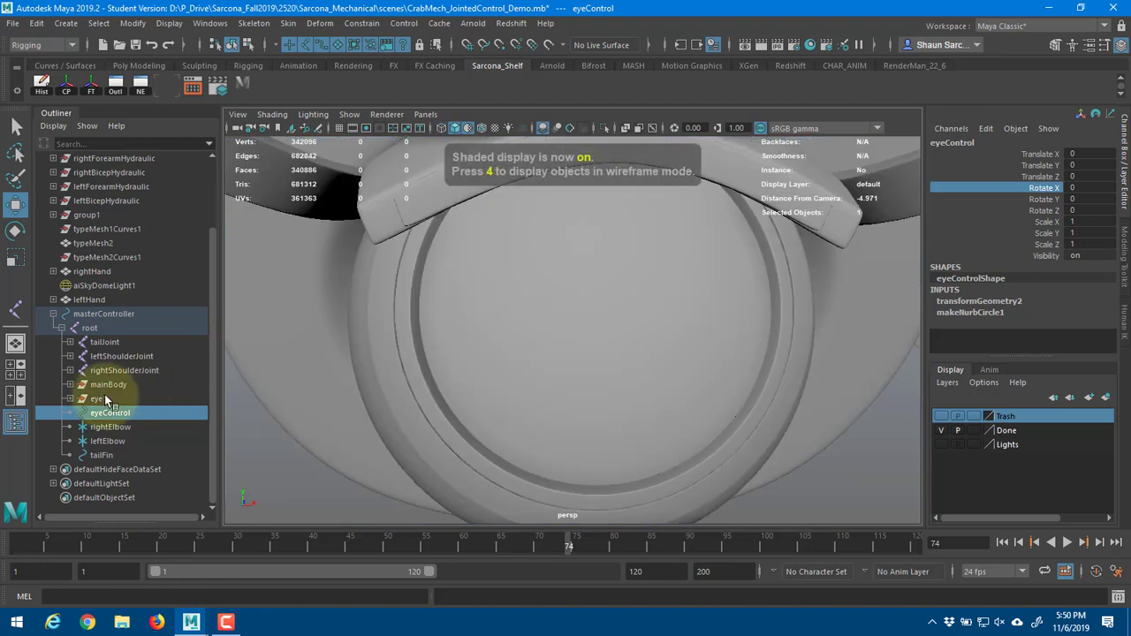
click(70, 399)
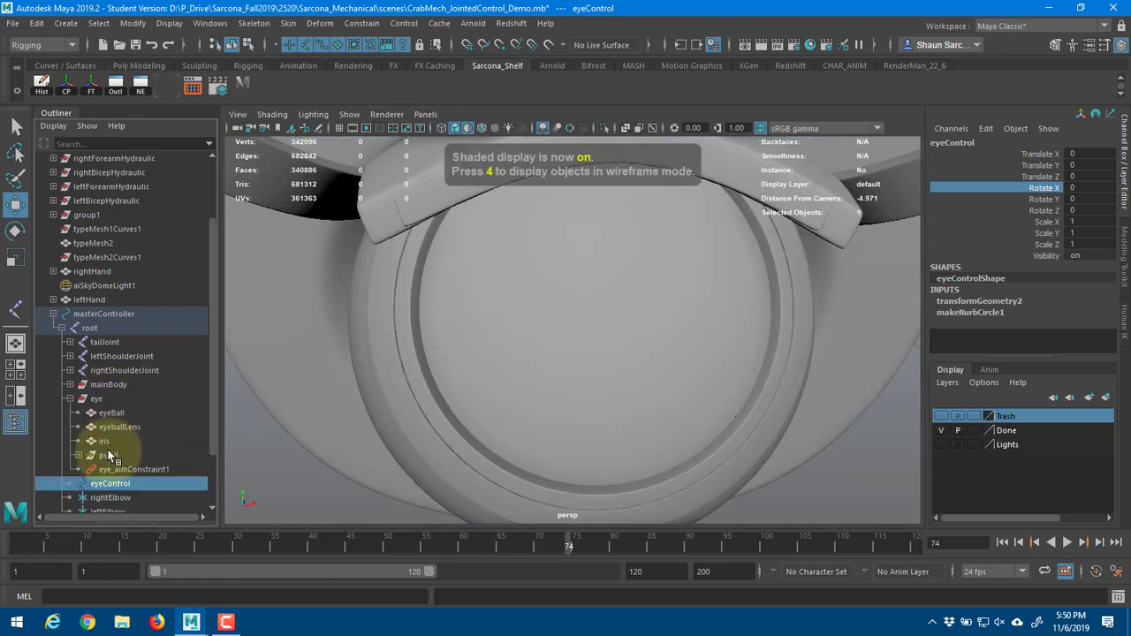
click(108, 455)
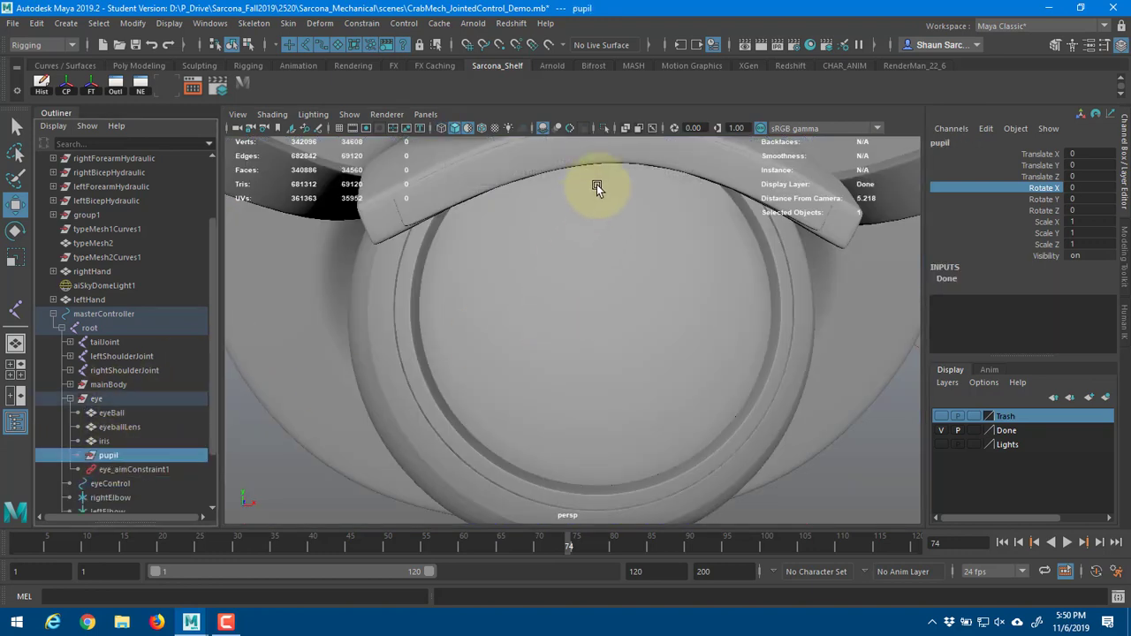
click(604, 128)
mouse_move(530, 270)
alt+mouse_down()
mouse_move(687, 273)
mouse_move(531, 283)
mouse_move(565, 293)
mouse_move(523, 269)
alt+mouse_up()
key(f)
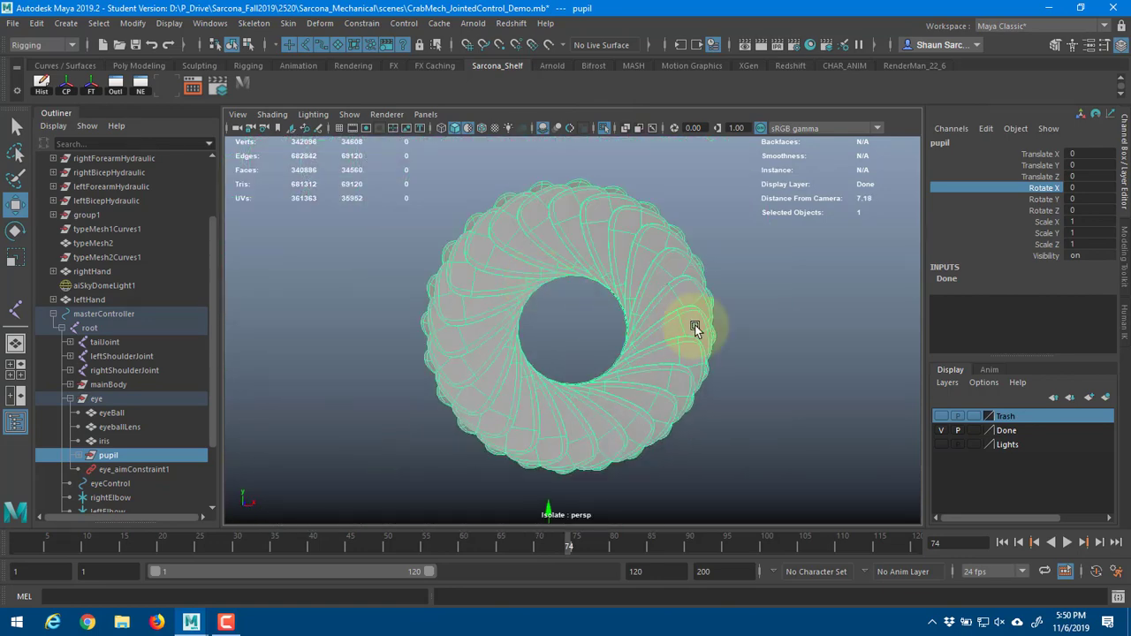
alt+right_drag(695, 328, 445, 324)
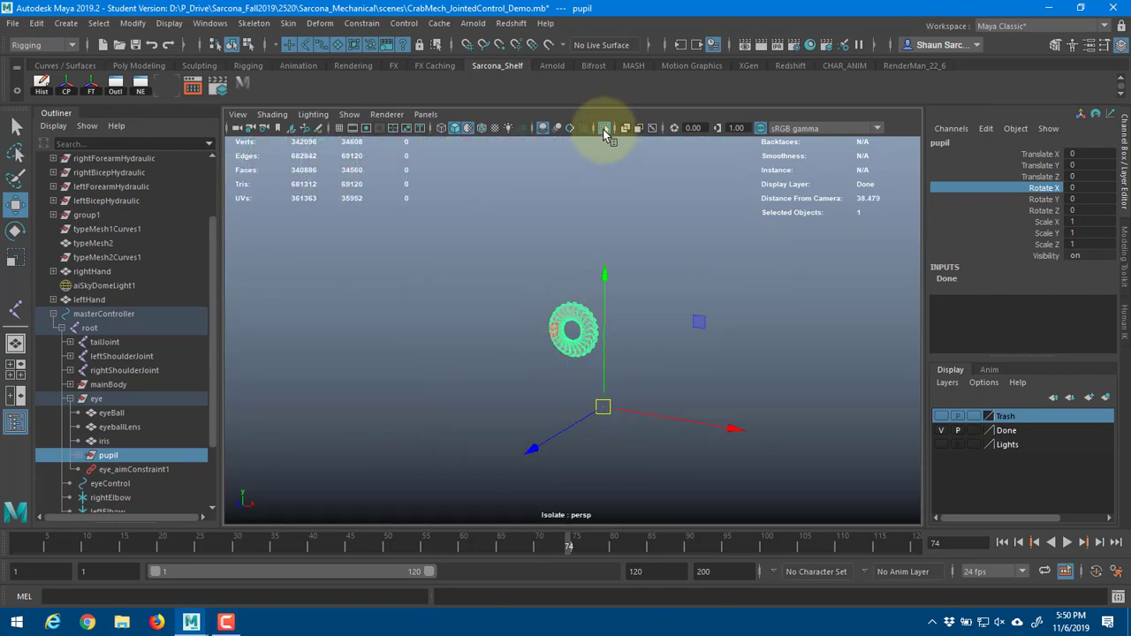
click(610, 128)
- Try scaling the eyeControl circle along Z and undo the scale
click(473, 374)
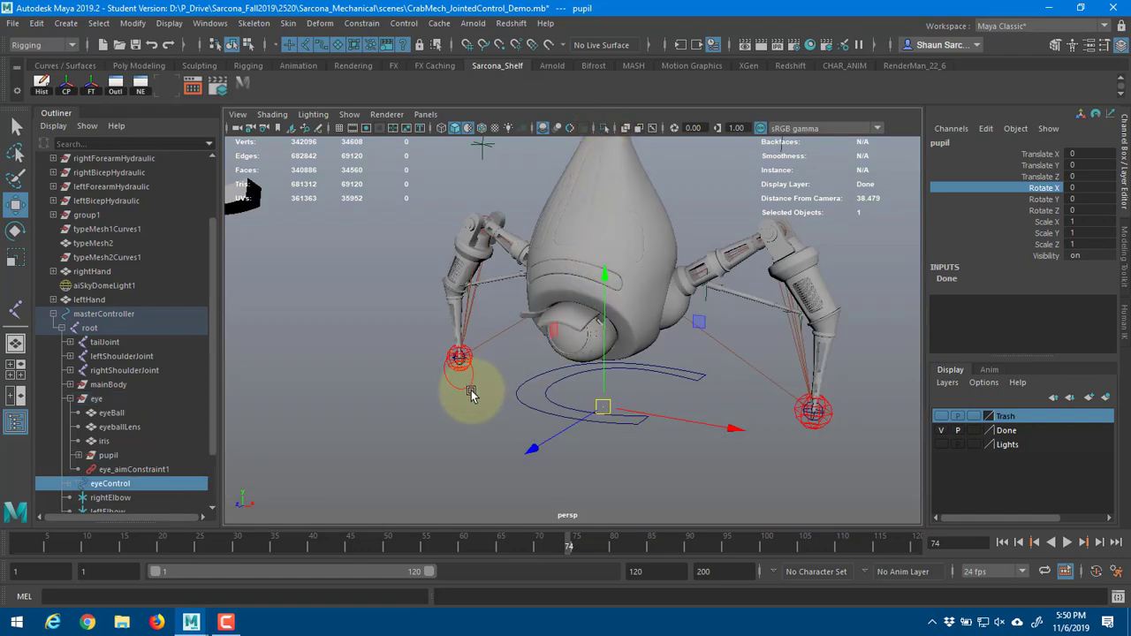
alt+drag(468, 392, 444, 383)
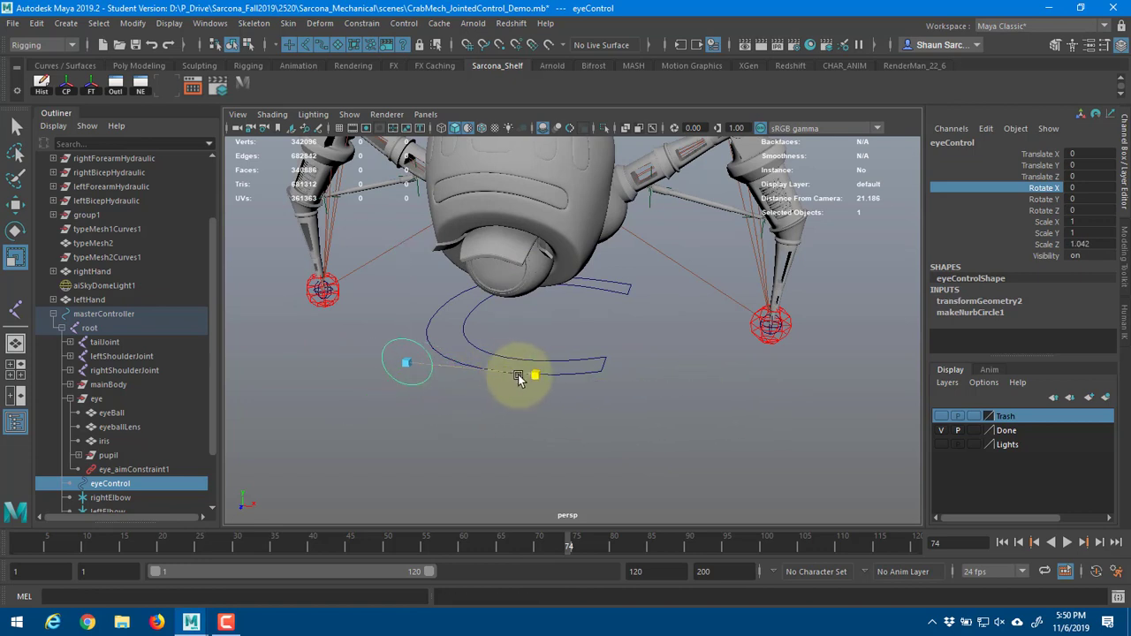
drag(522, 377, 766, 398)
key(ctrl+z)
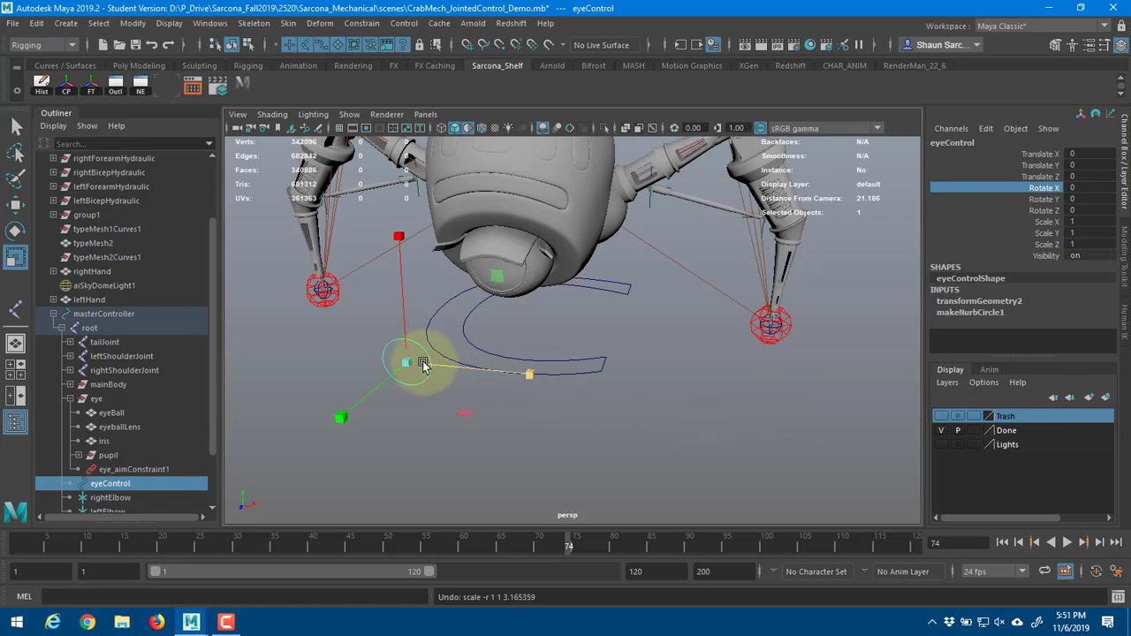
- Try rotating the eyeControl circle about its Y axis and undo the rotations
key(e)
drag(456, 257, 482, 334)
key(f)
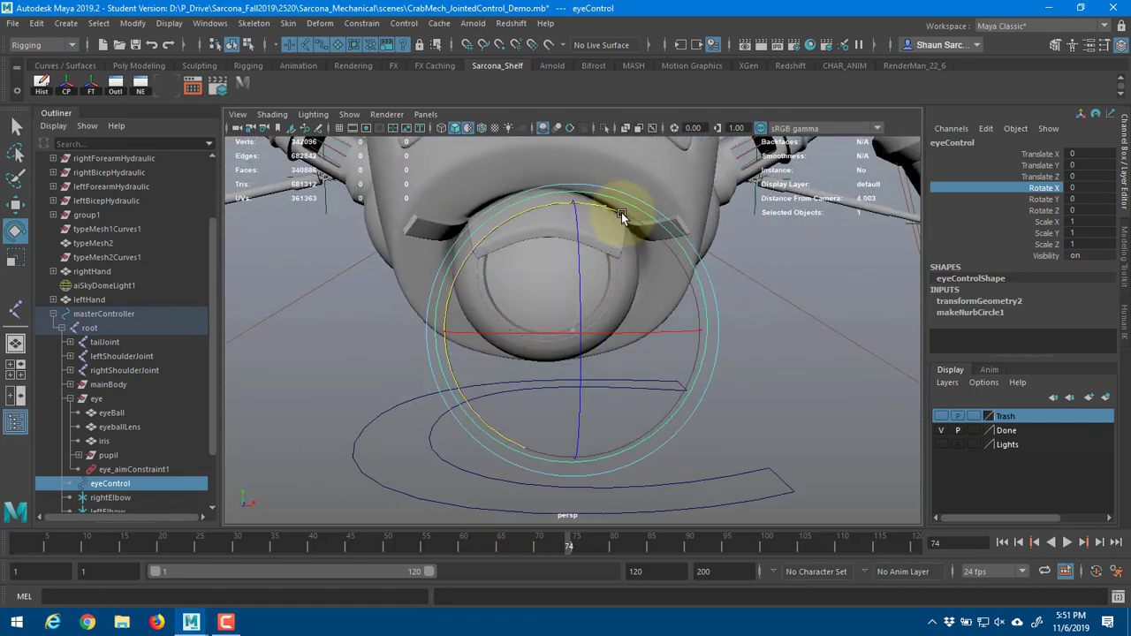
drag(622, 215, 603, 408)
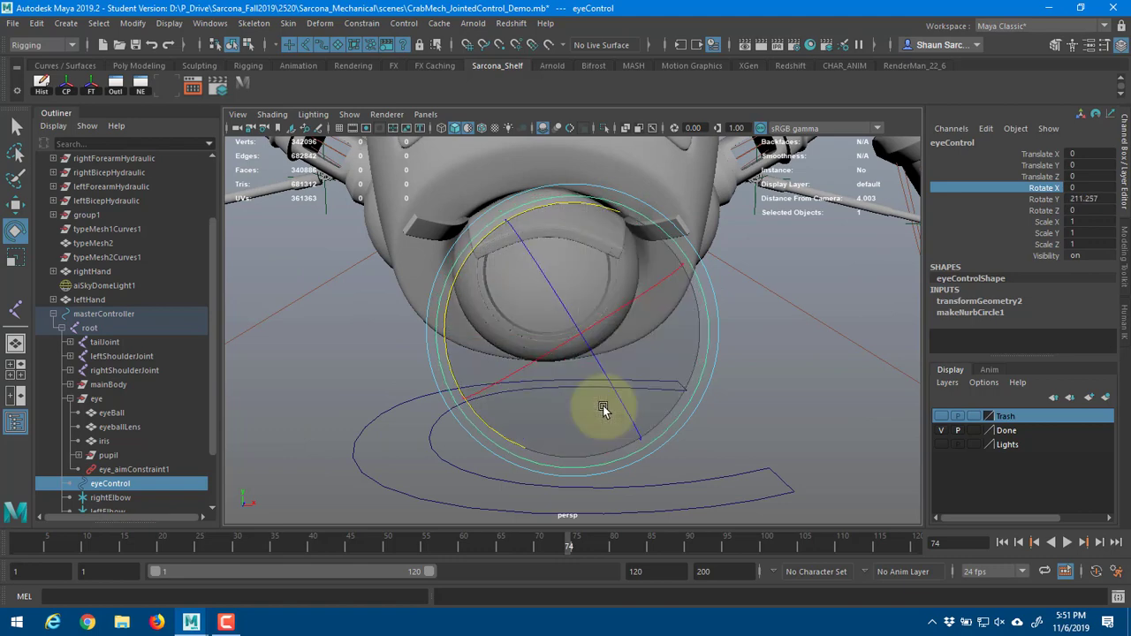
key(ctrl+z)
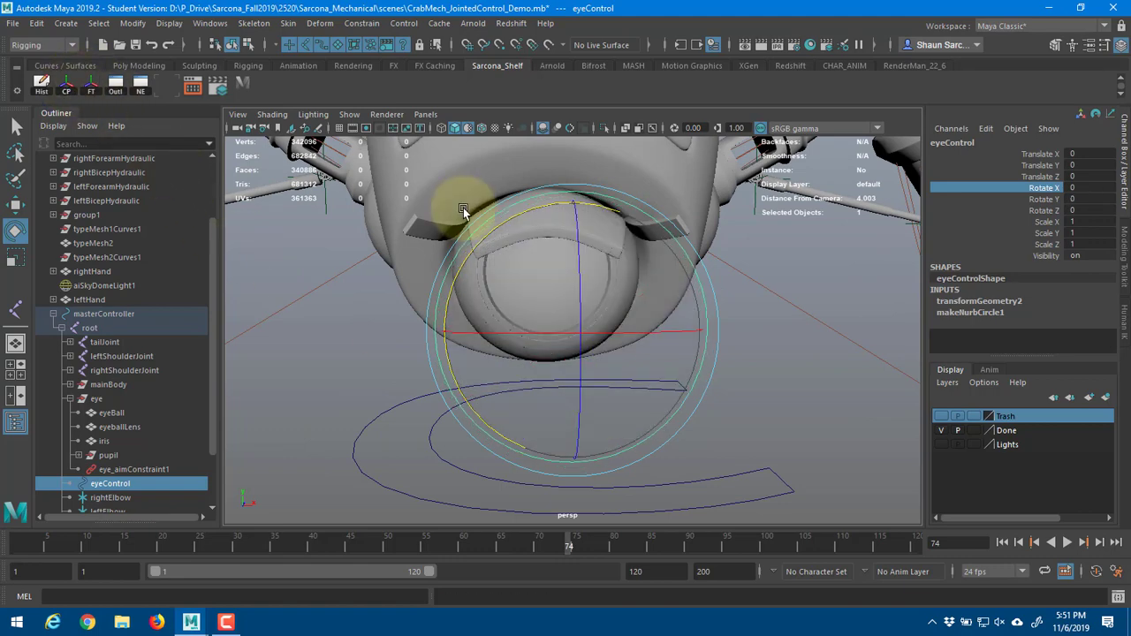
drag(601, 227, 456, 259)
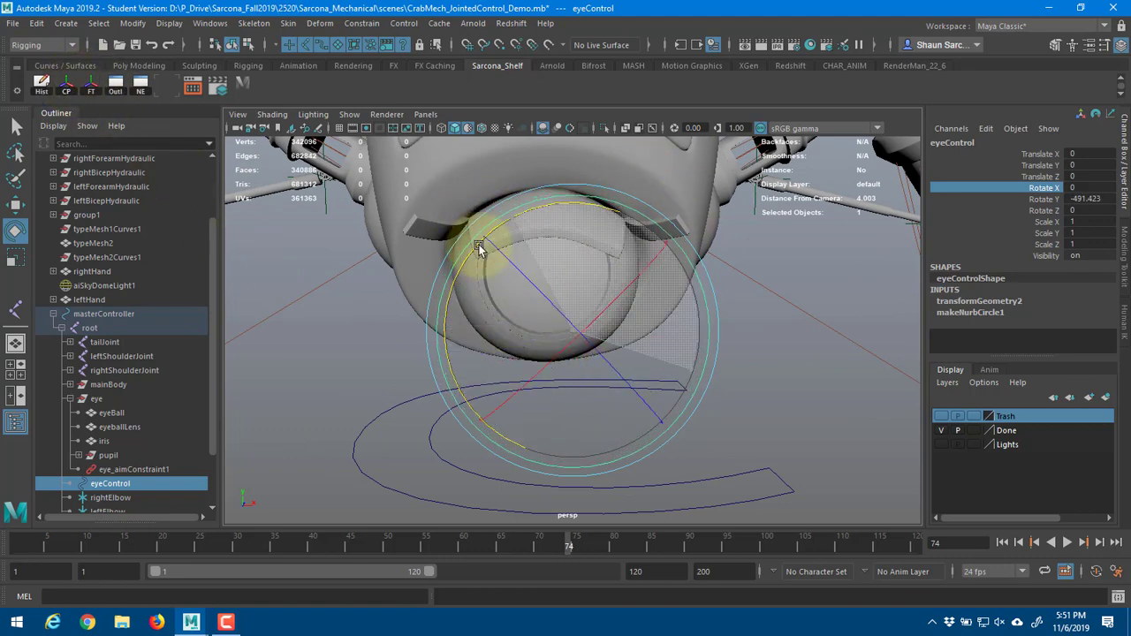
key(ctrl+z)
- Freeze eyeControl's transformations and check its move and rotate manipulators
alt+drag(778, 336, 371, 318)
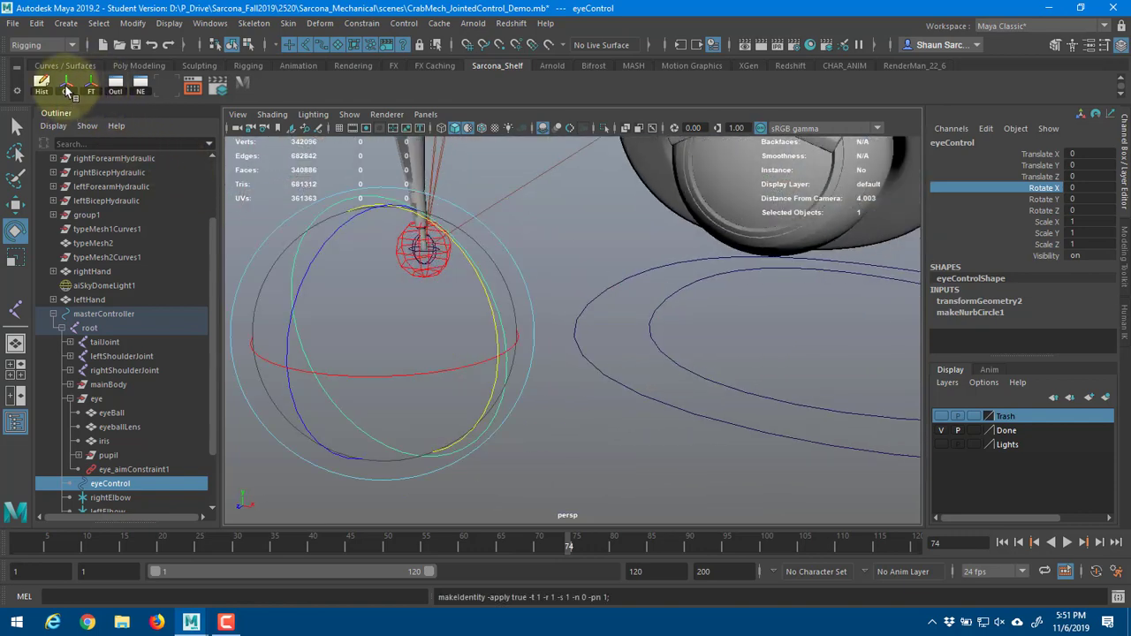
key(w)
alt+drag(407, 313, 559, 329)
key(e)
key(ctrl+z)
- Isolate the pupil together with eyeControl, display them shaded with textures, and keep only eyeControl selected
alt+drag(419, 381, 661, 282)
key(q)
key(w)
key(4)
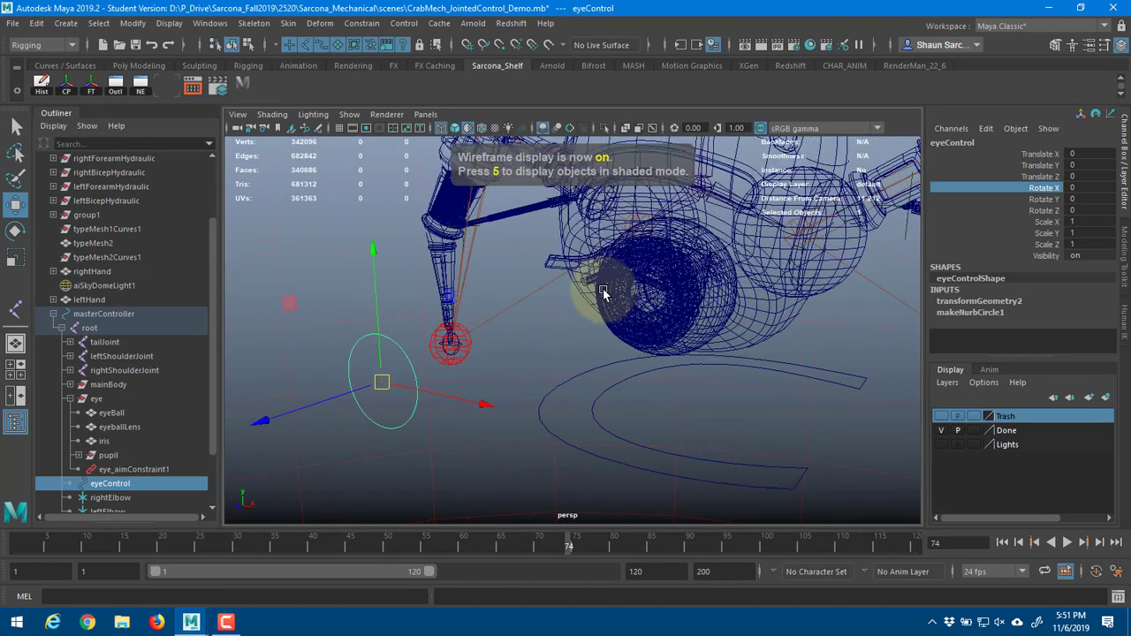
ctrl+click(110, 455)
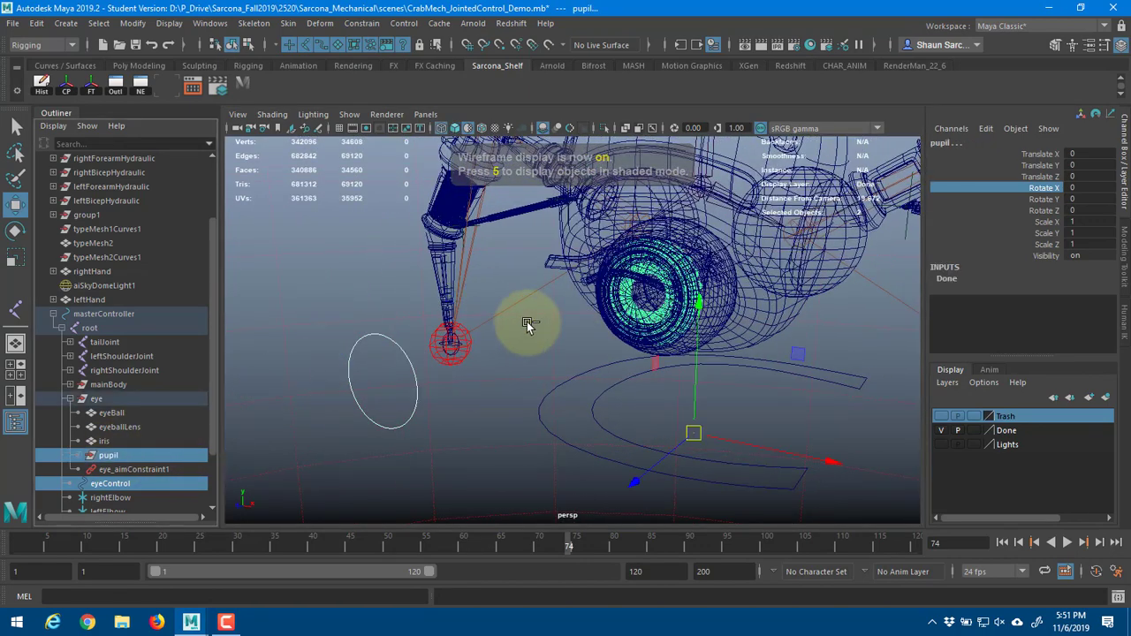
click(604, 129)
click(373, 442)
key(6)
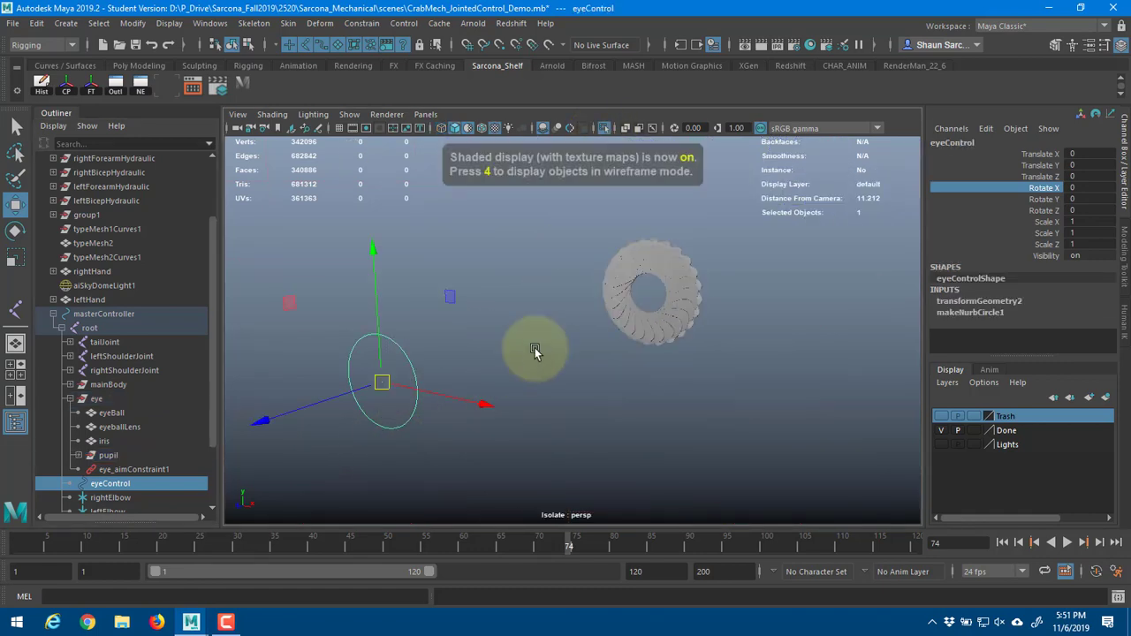
alt+drag(535, 349, 600, 314)
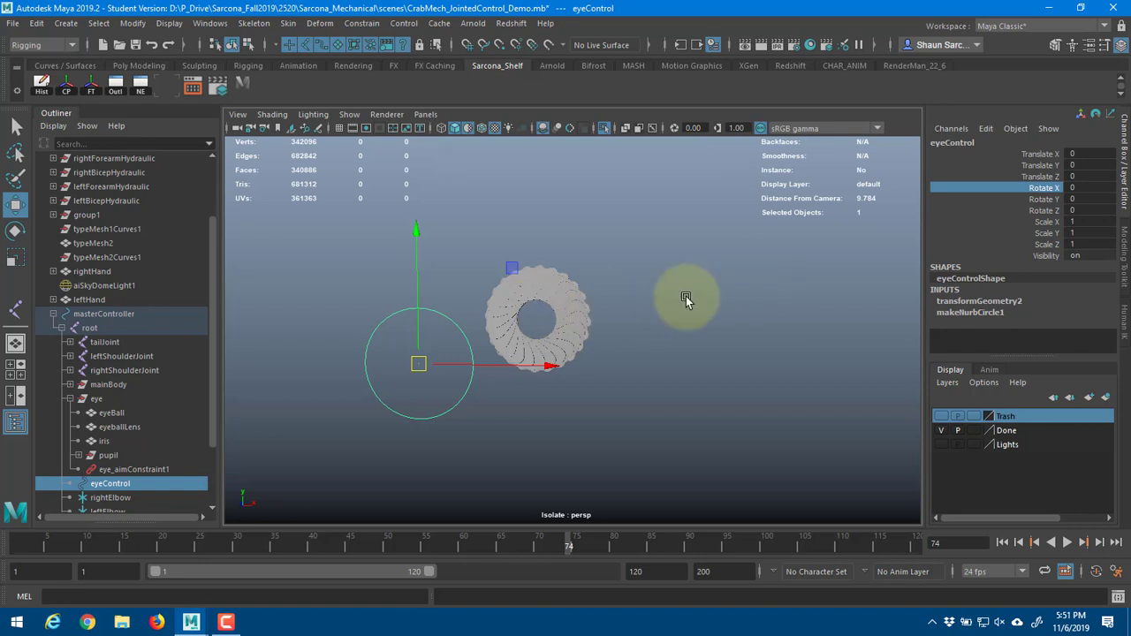
- Try scaling eyeControl along Z twice, undoing each attempt, and highlight its Scale X and Scale Y channels
drag(538, 365, 695, 385)
key(ctrl+z)
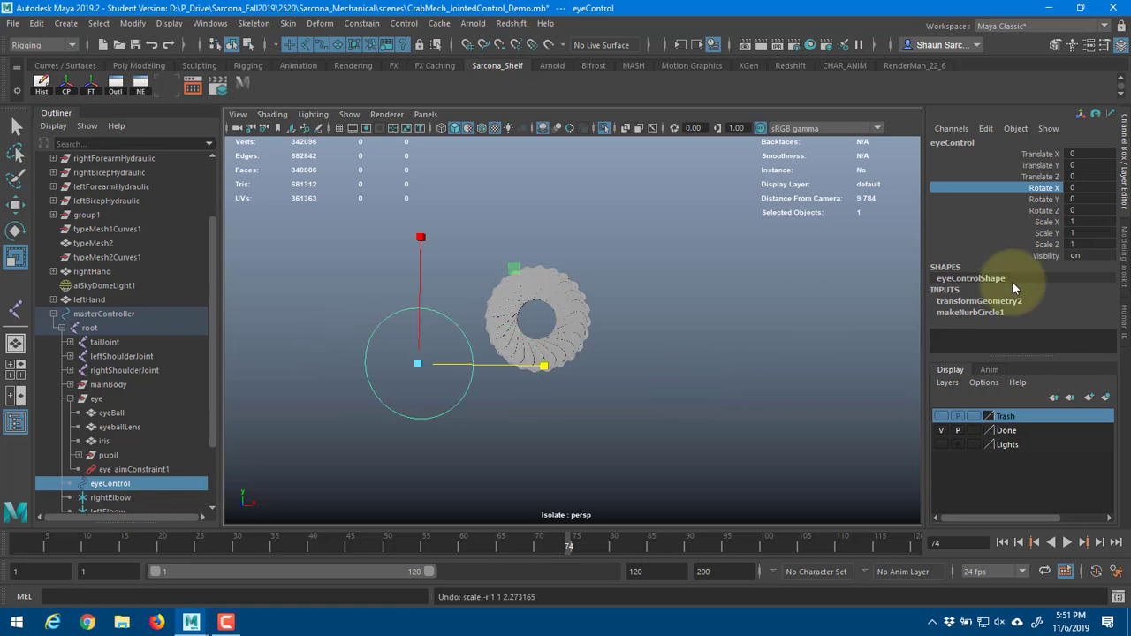
drag(1048, 222, 1051, 263)
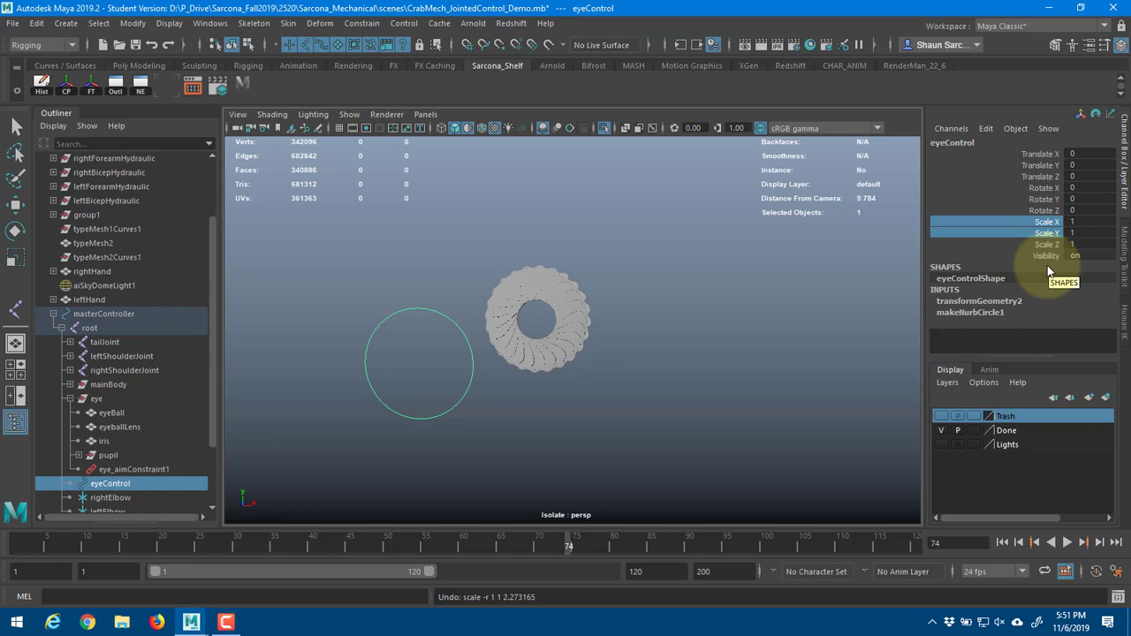
drag(509, 362, 574, 384)
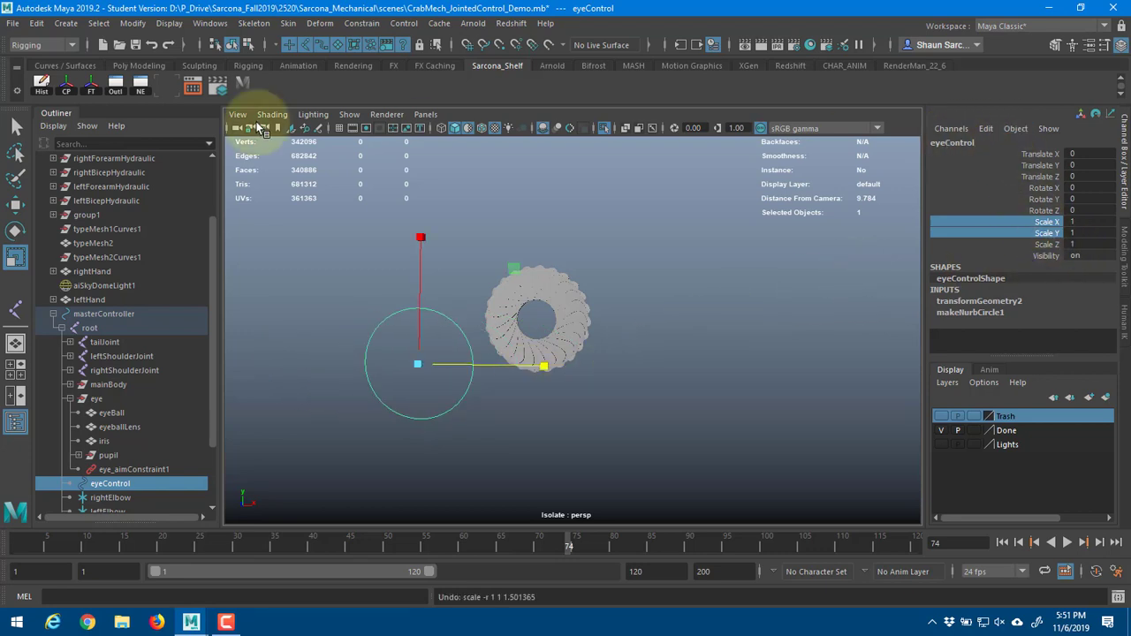
- Open the Node Editor with the eyeControl nodes and reposition its window over the viewport
click(211, 24)
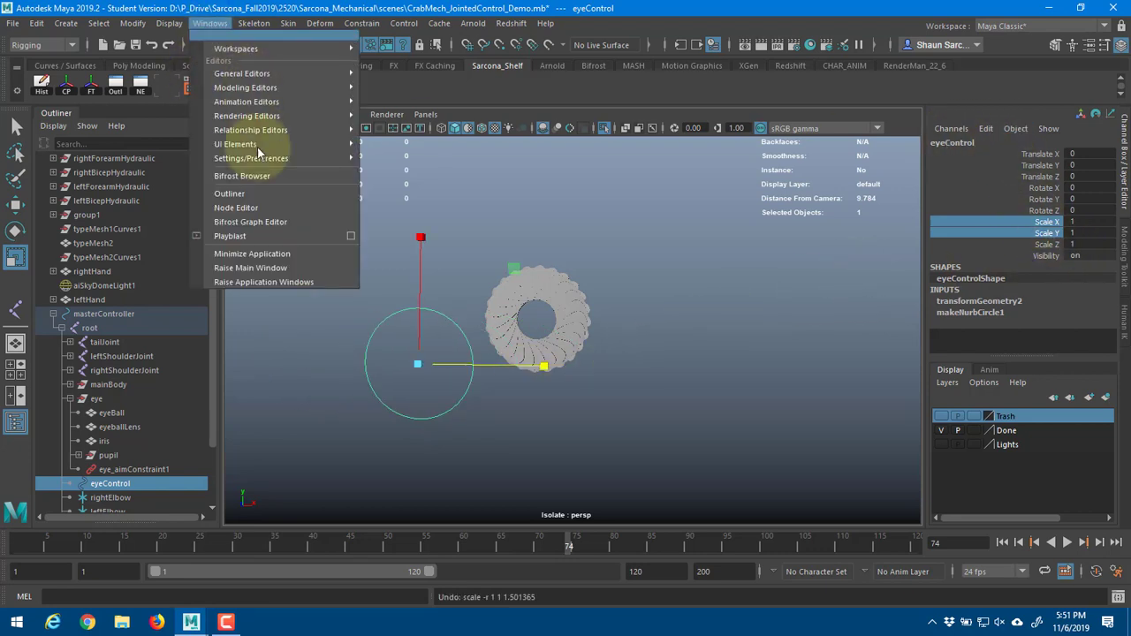
click(263, 205)
drag(268, 122, 616, 72)
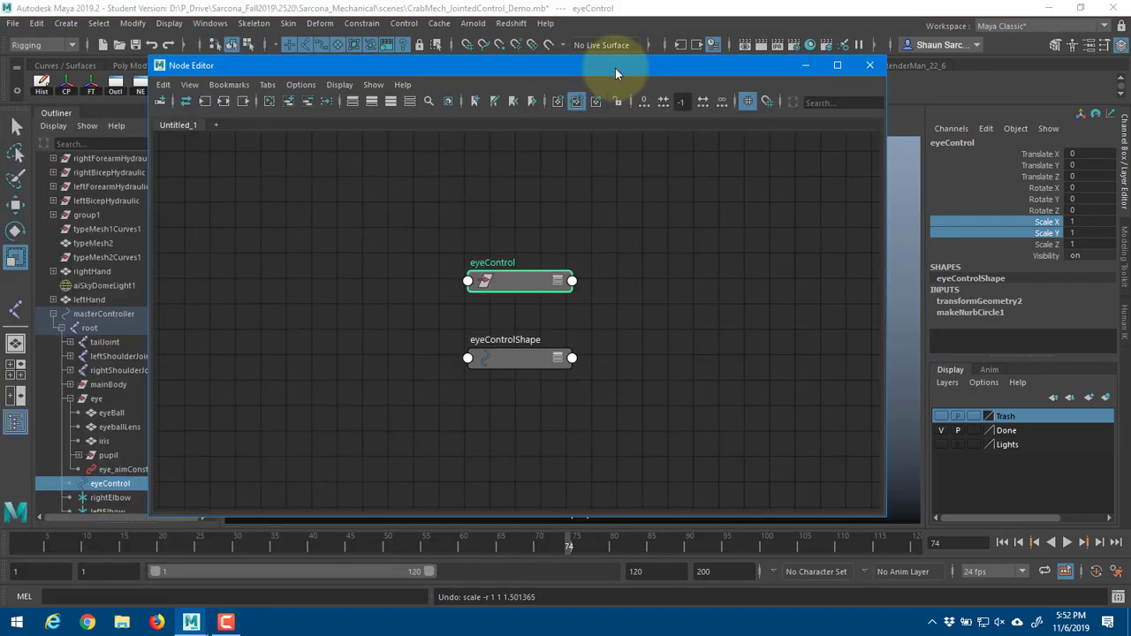
alt+middle_drag(564, 274, 496, 191)
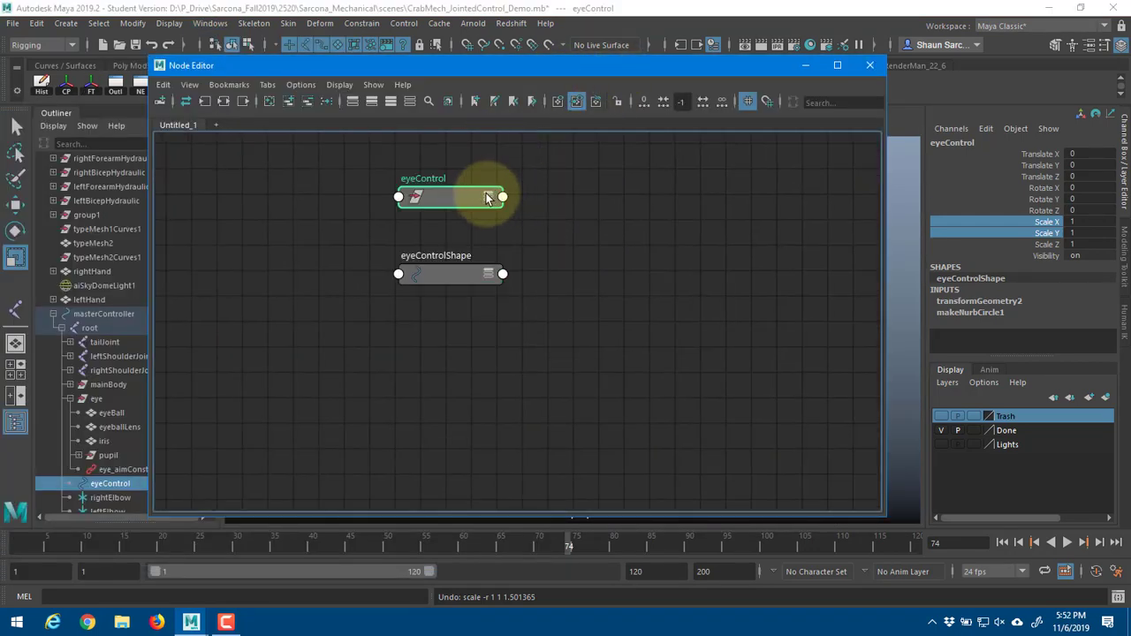
- Expand the eyeControl node to show all its attributes and arrange it apart from the eyeControlShape node
click(488, 196)
drag(454, 188, 309, 182)
drag(430, 279, 686, 238)
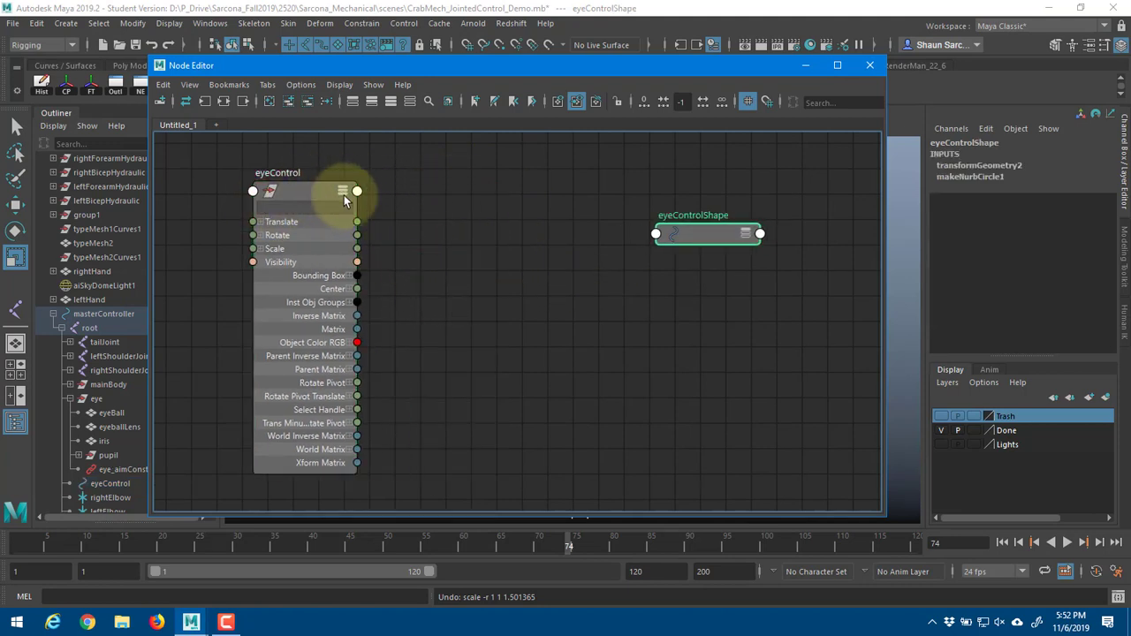
drag(344, 195, 443, 201)
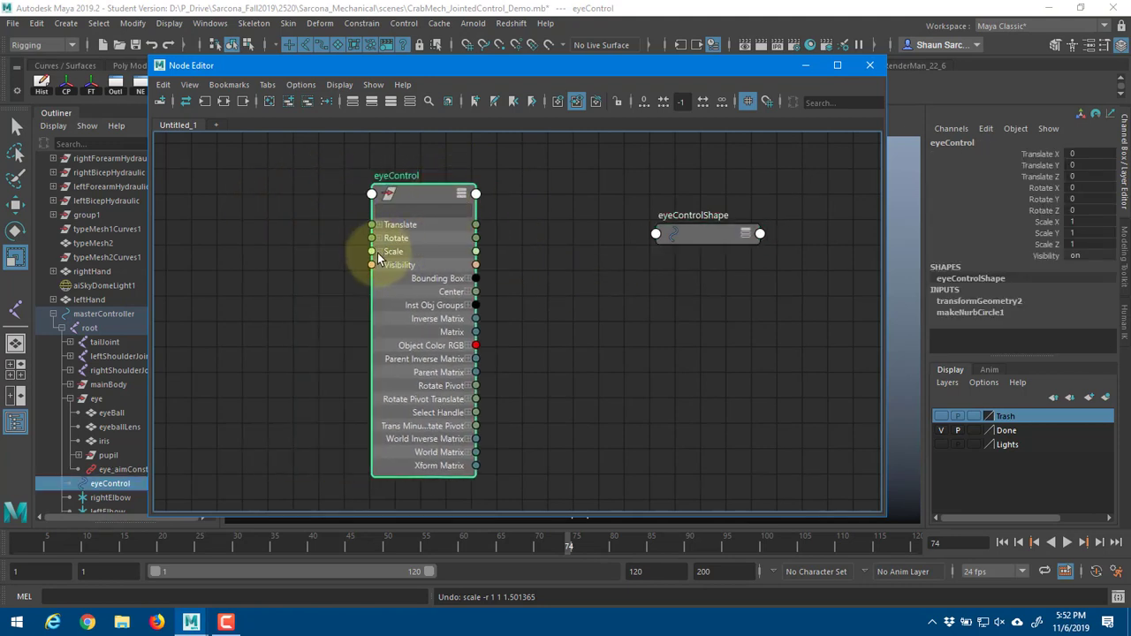
drag(378, 252, 307, 262)
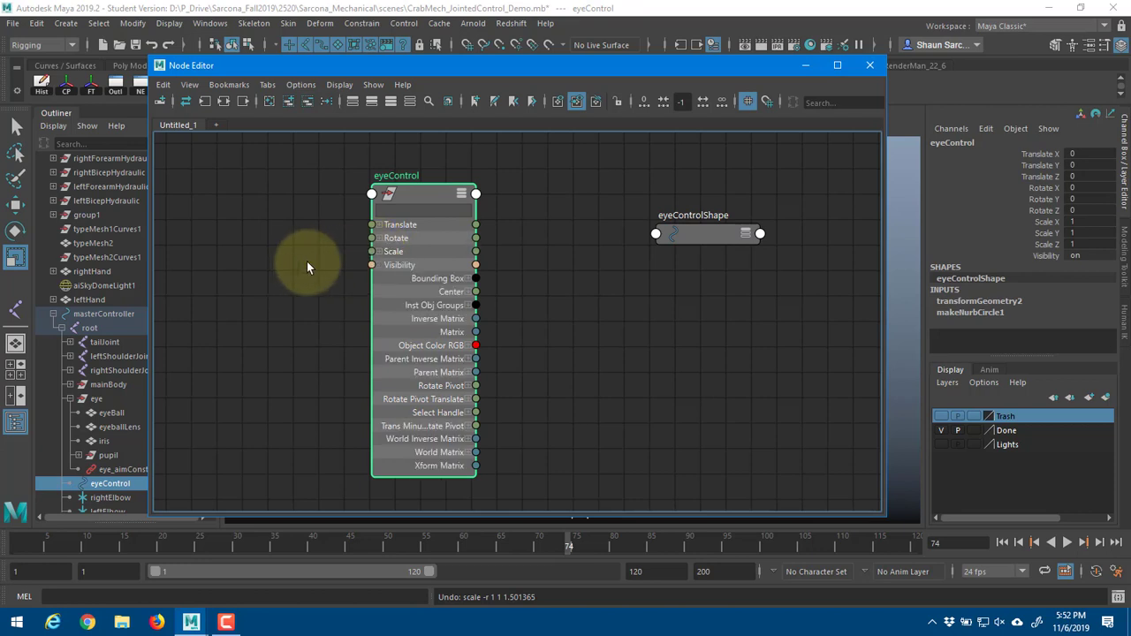
- Connect eyeControl's Scale Z output to its own Scale Y and Scale X inputs, and close the Node Editor
click(380, 252)
scroll(338, 285, up, 2)
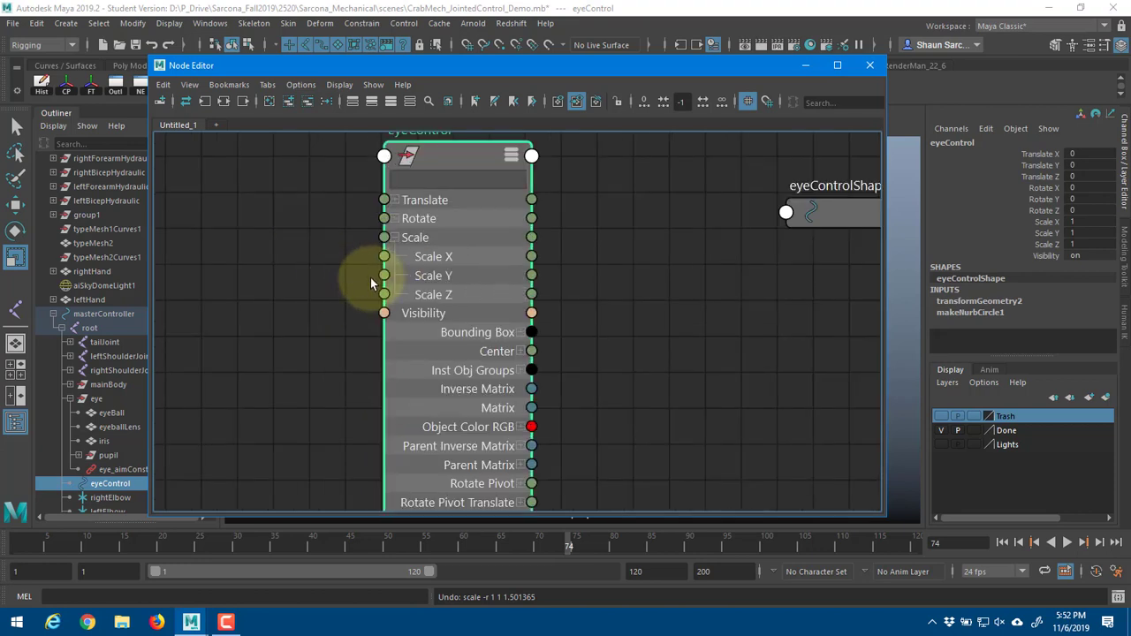
scroll(371, 278, up, 2)
drag(597, 276, 389, 274)
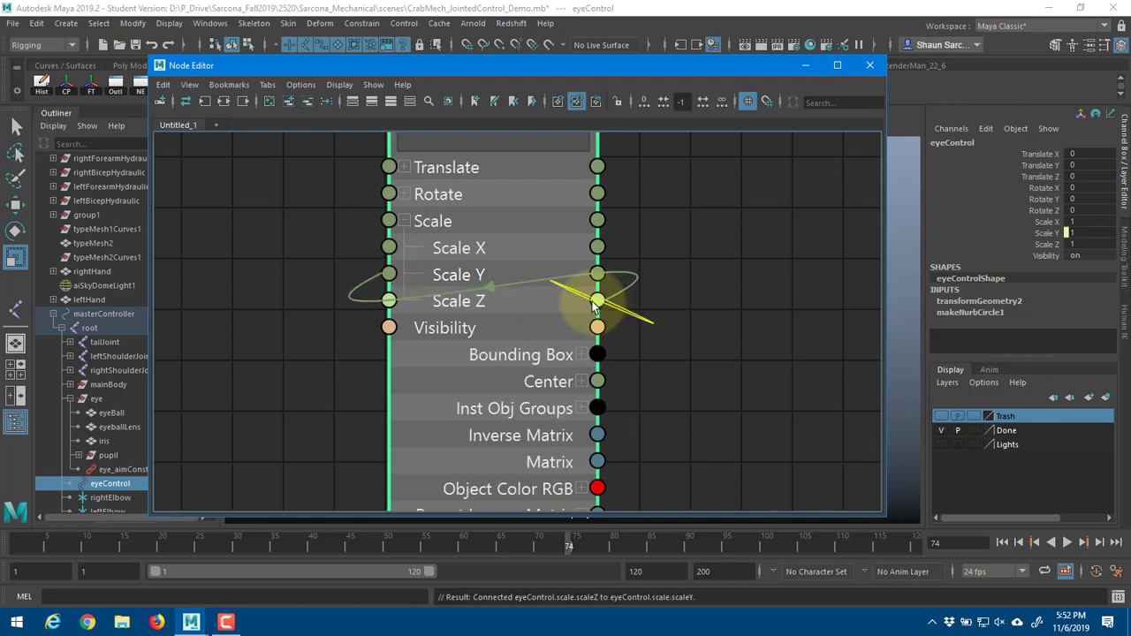
drag(593, 300, 389, 248)
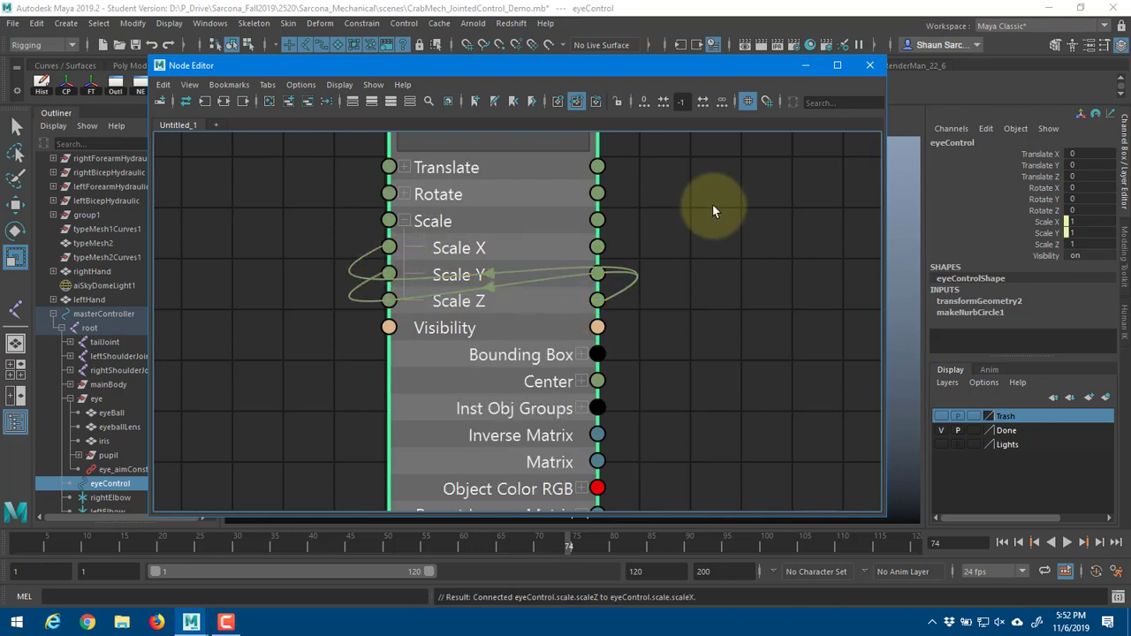
click(870, 65)
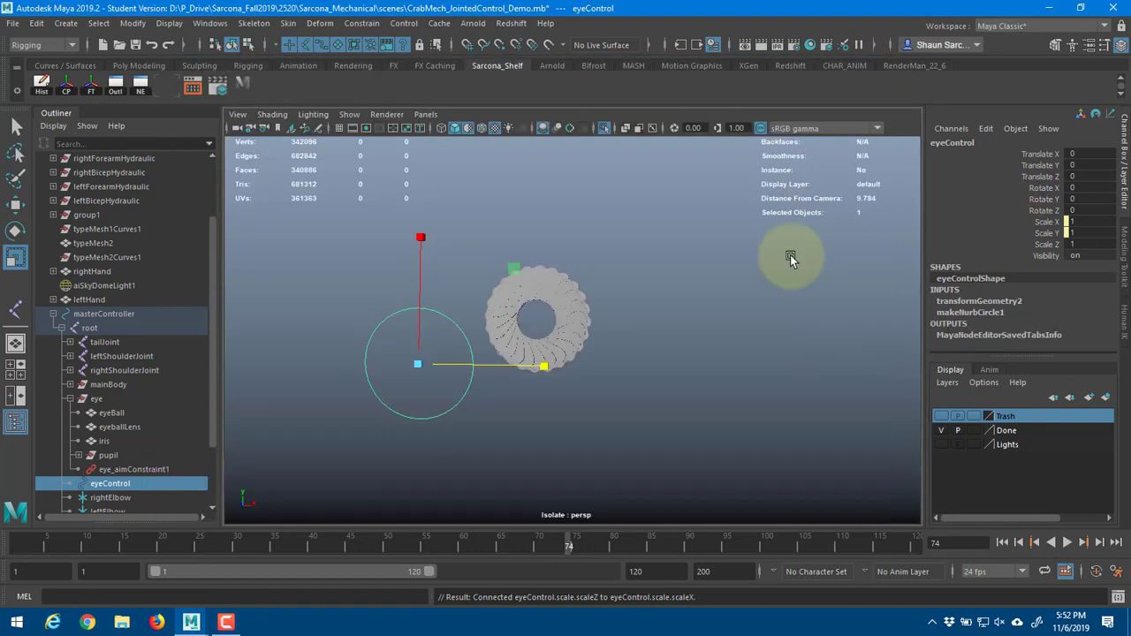
- Test the linked scale channels by scaling eyeControl along Z several times, undoing each attempt
drag(682, 364, 635, 354)
key(ctrl+z)
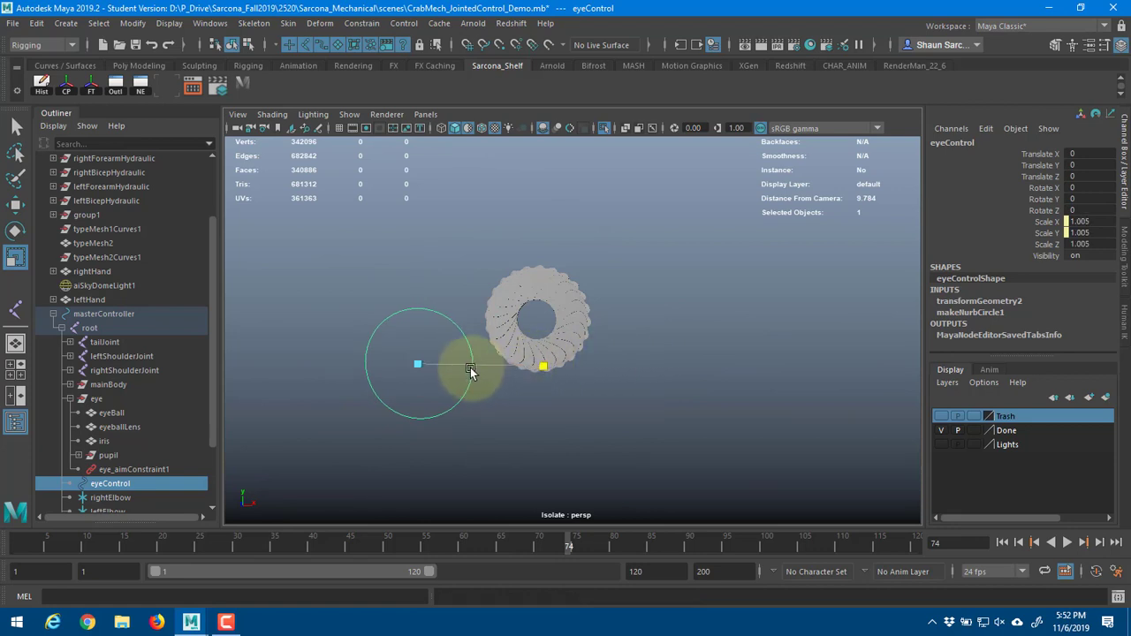
drag(467, 369, 568, 371)
key(ctrl+z)
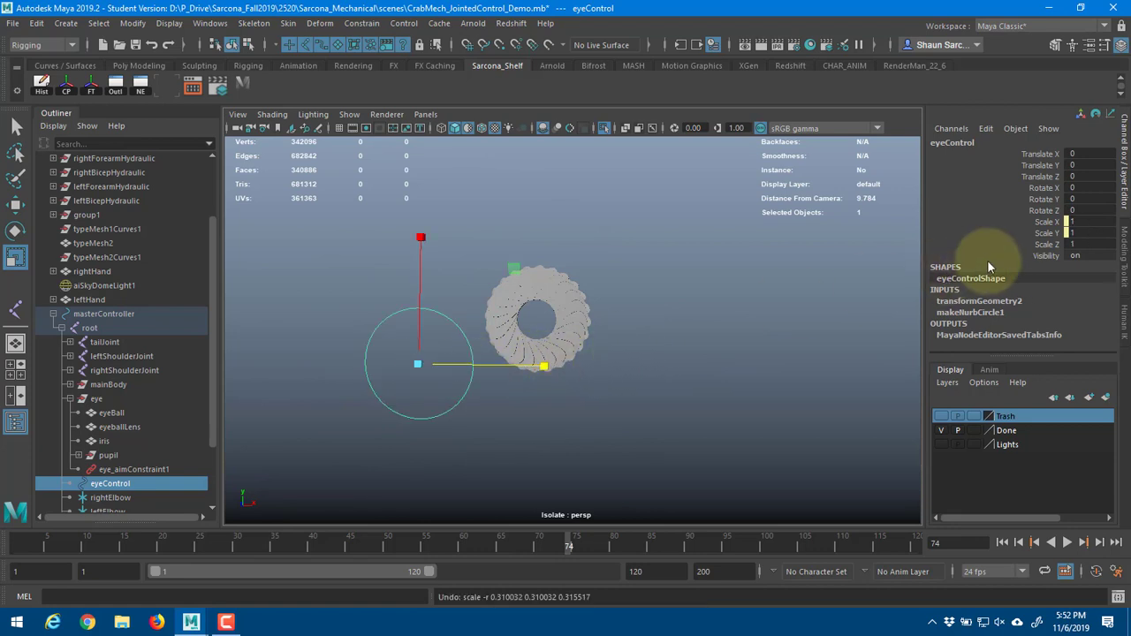
click(1047, 244)
alt+drag(519, 331, 580, 321)
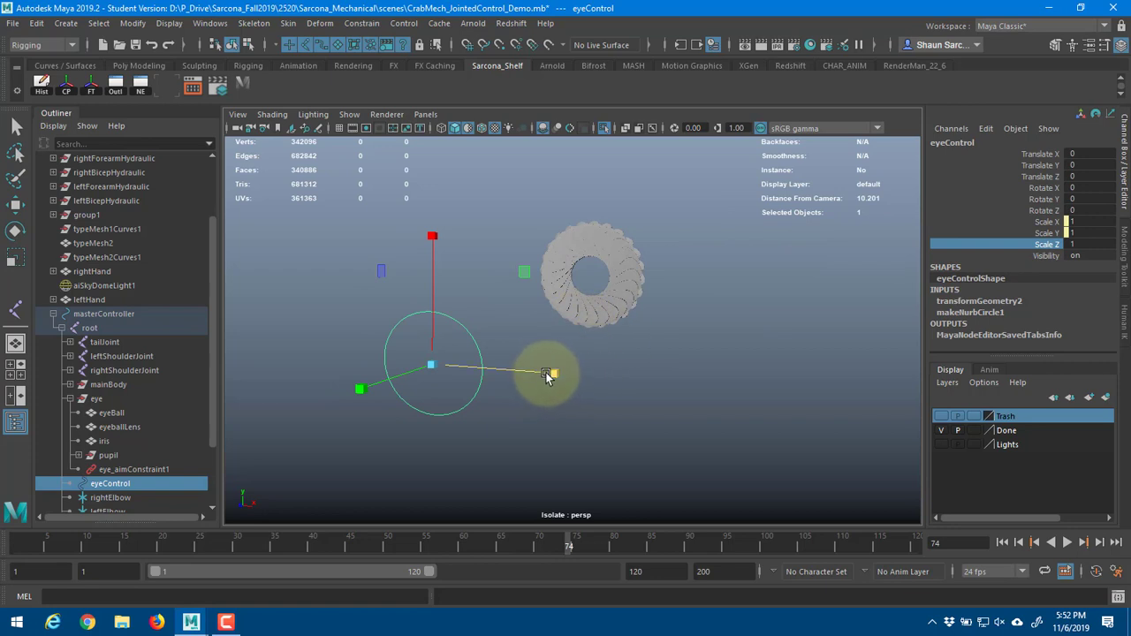
key(ctrl+z)
drag(675, 374, 643, 344)
key(ctrl+z)
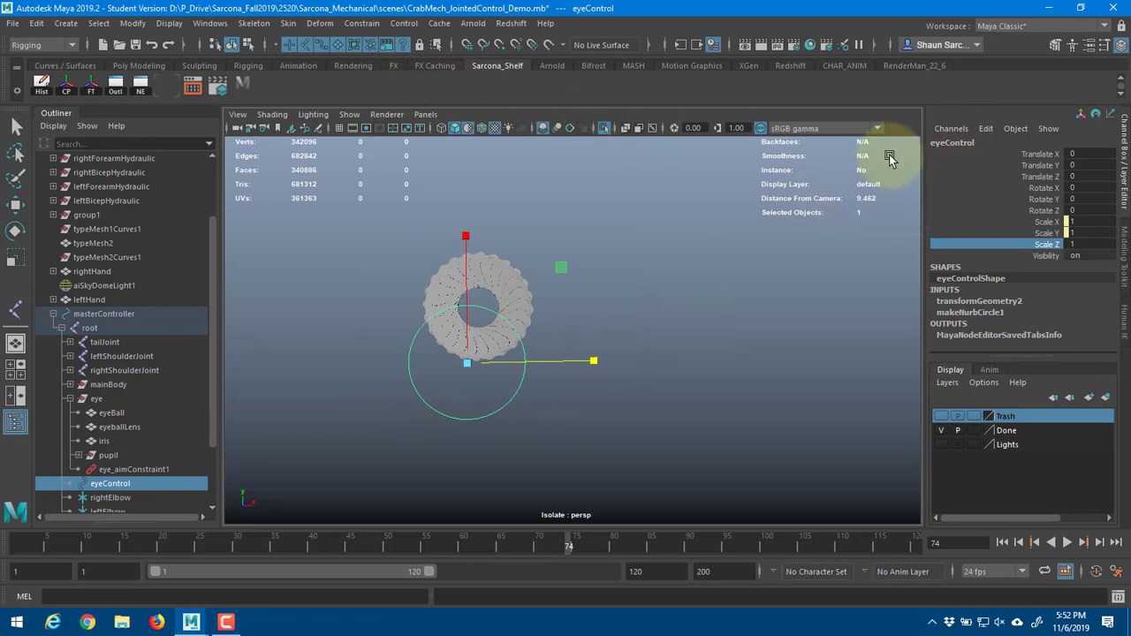
- Select all the pupil's discs, activate the Rotate tool, and frame the selection in the viewport
alt+drag(609, 293, 548, 243)
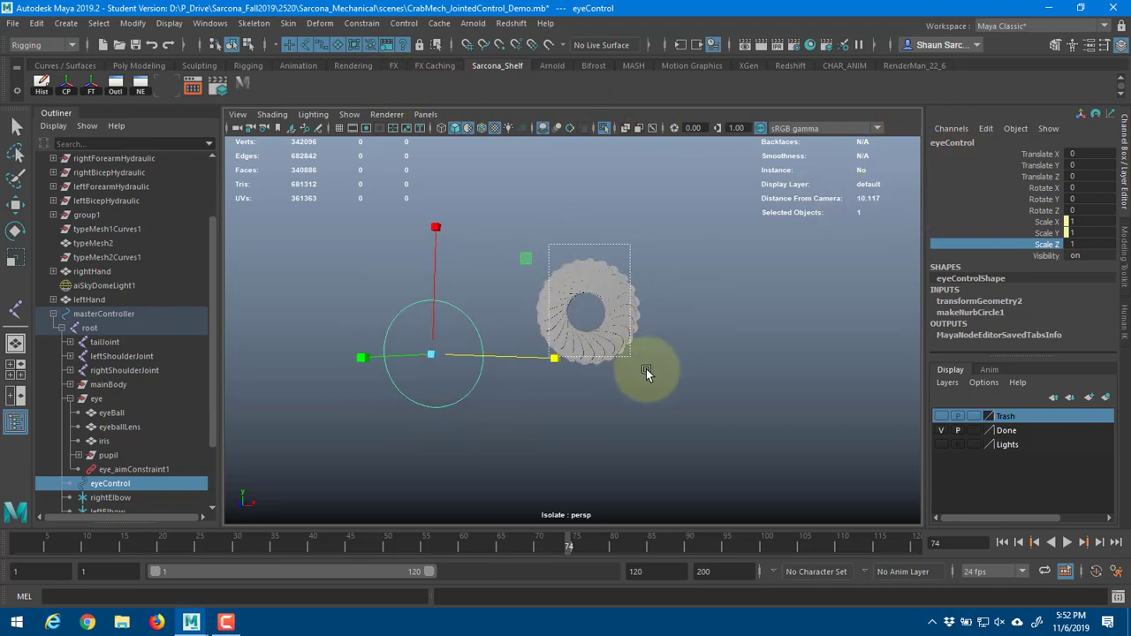
click(629, 352)
click(361, 23)
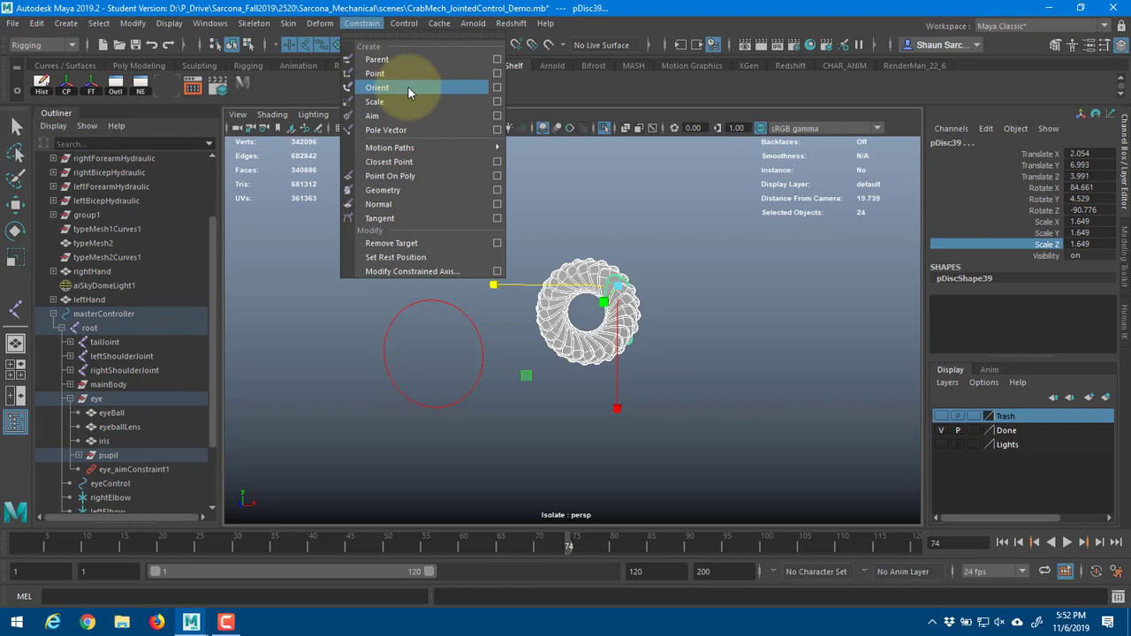
click(984, 132)
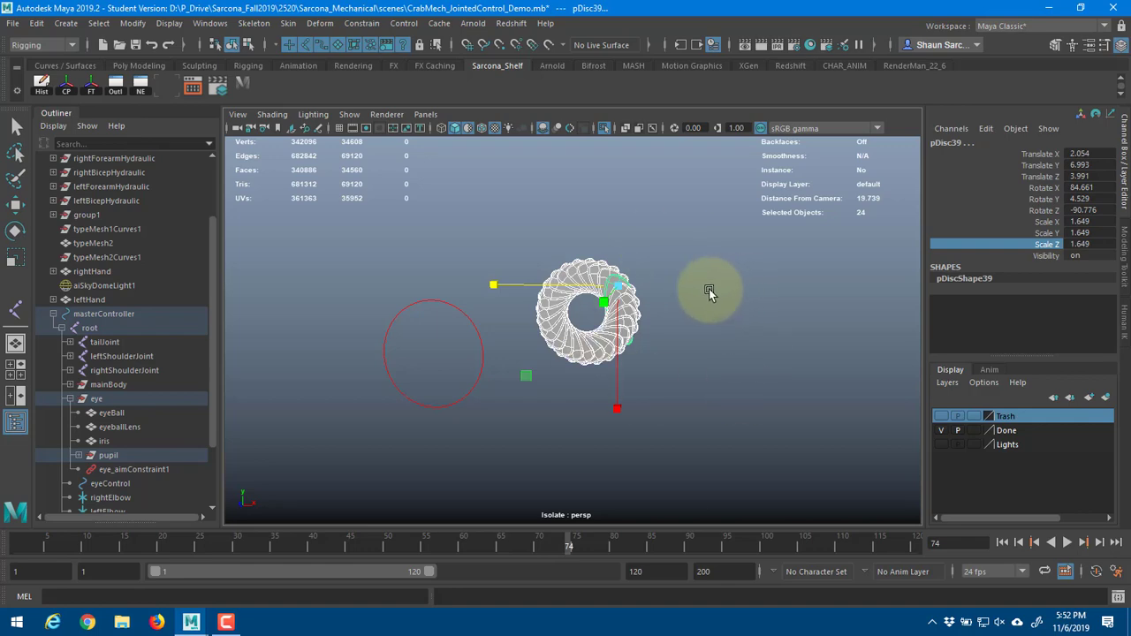
key(e)
key(f)
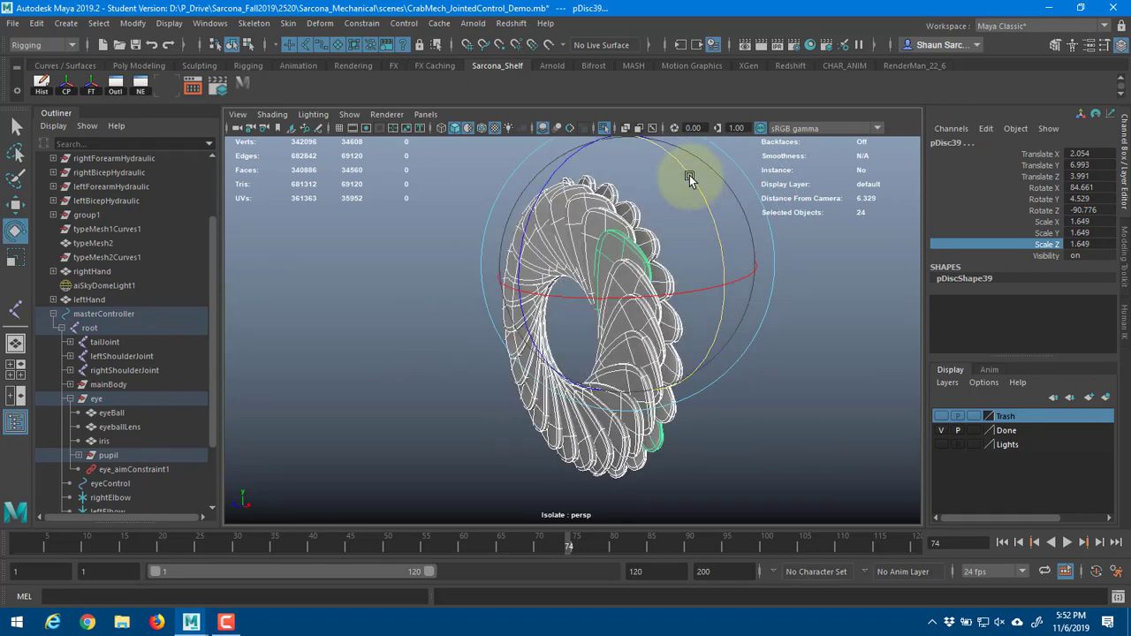
- Try rotating the pupil discs about their Y axis twice, undoing each rotation
drag(689, 178, 836, 256)
key(ctrl+z)
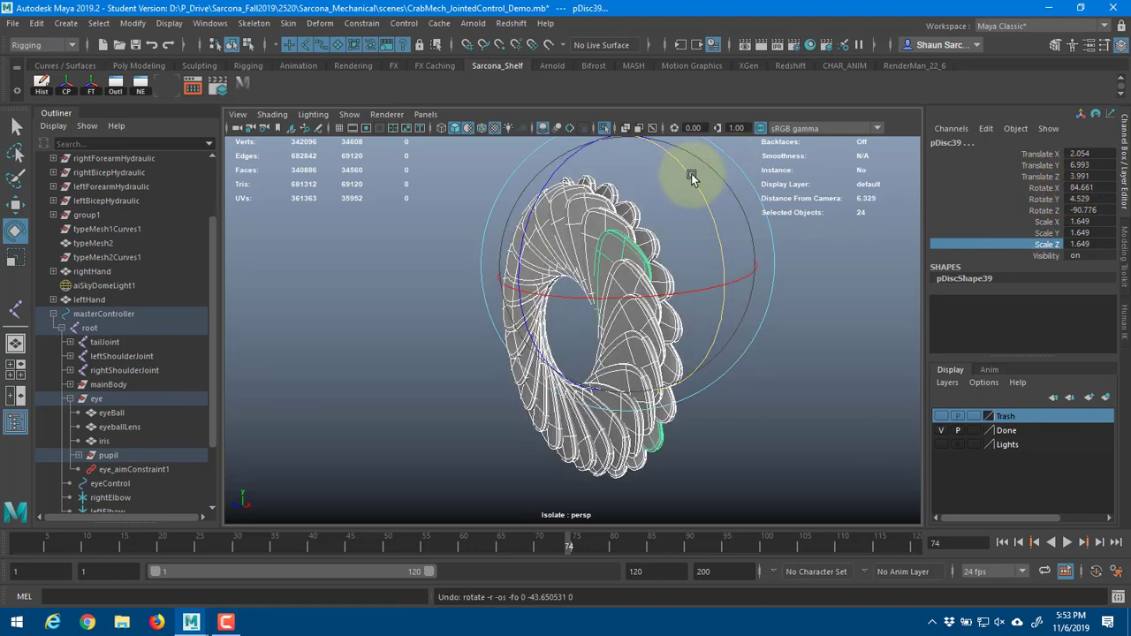
drag(692, 177, 702, 311)
key(ctrl+z)
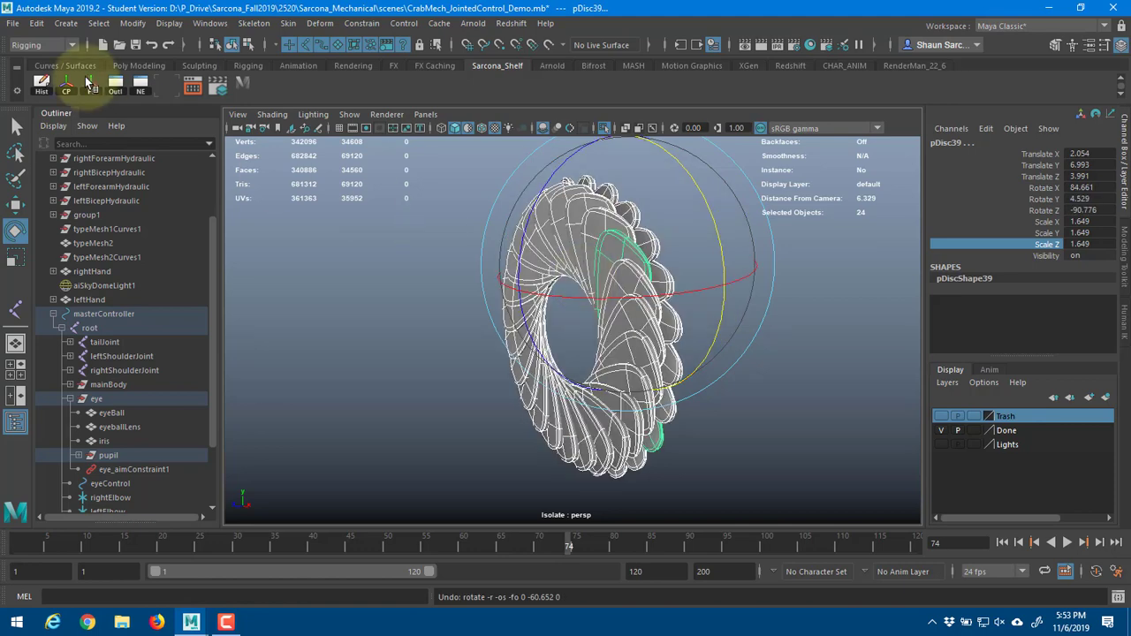
- Freeze the transformations of the pupil discs, and test rotating them about Z, undoing the test rotation
click(91, 86)
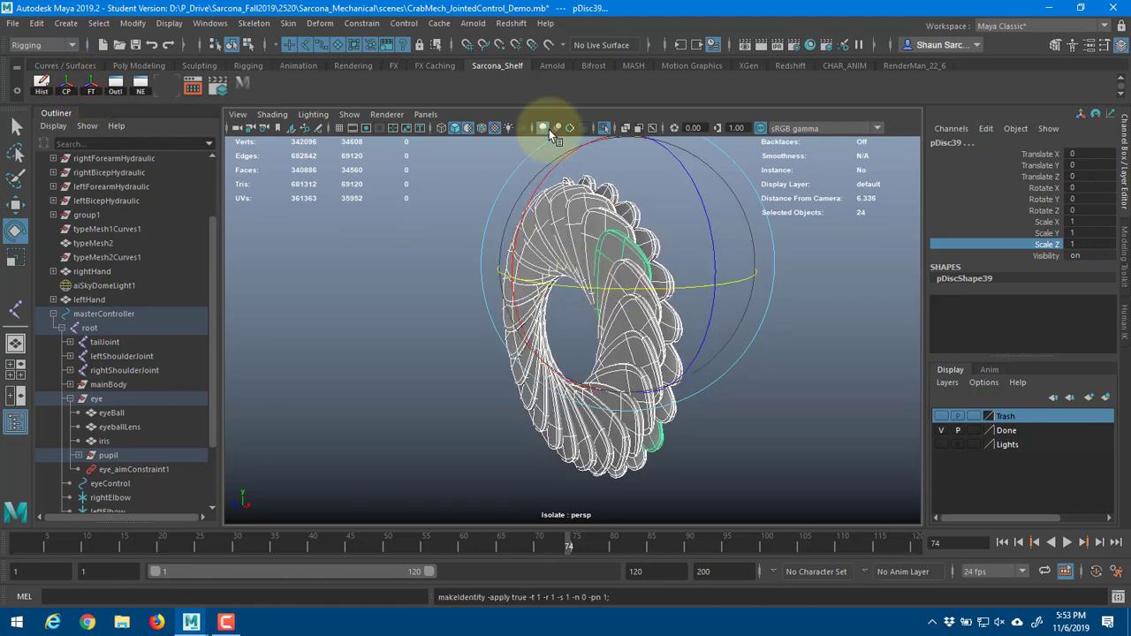
drag(682, 169, 647, 187)
key(ctrl+z)
key(ctrl+z)
key(ctrl+z)
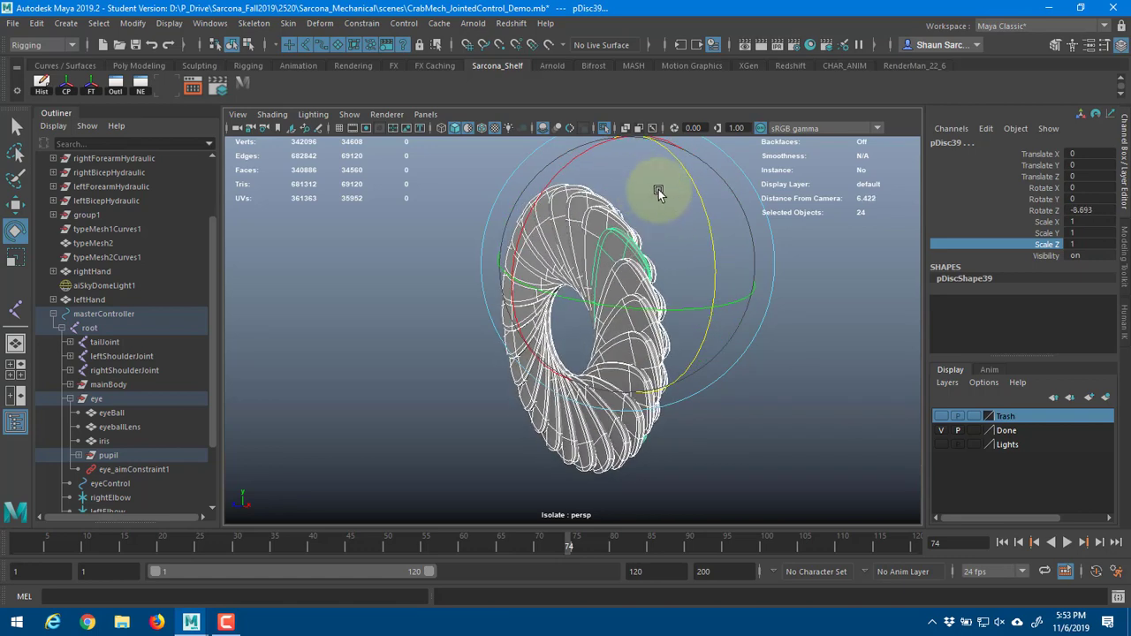
- Open Set Driven Key with the pupil discs' Rotate Z as the driven attribute, and move its window away from the pupil
click(1030, 210)
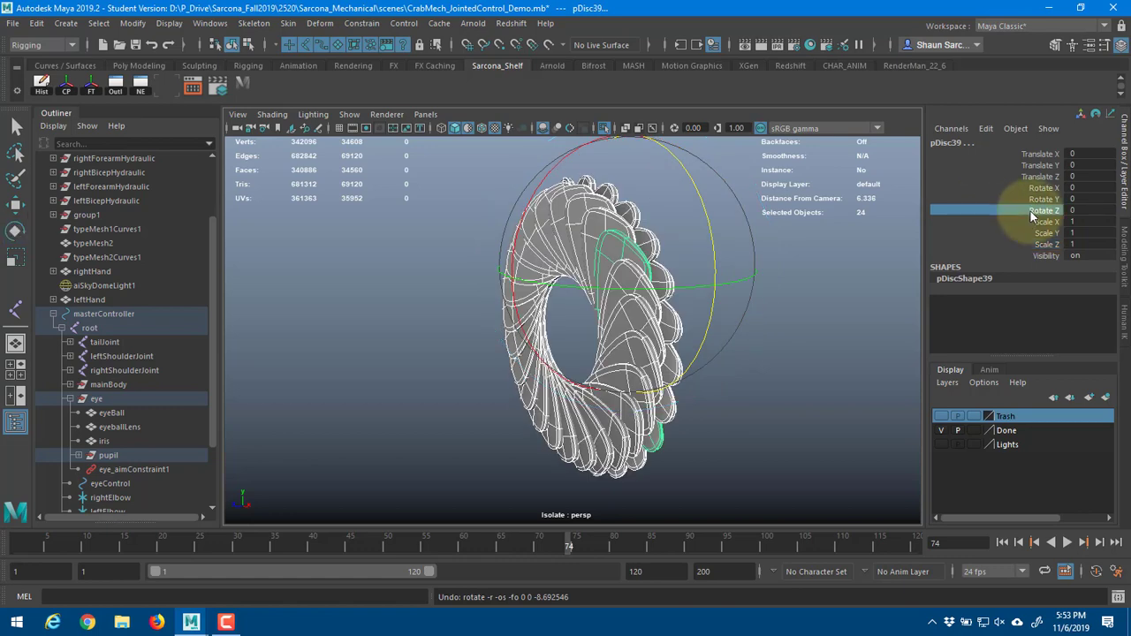
click(988, 129)
click(986, 131)
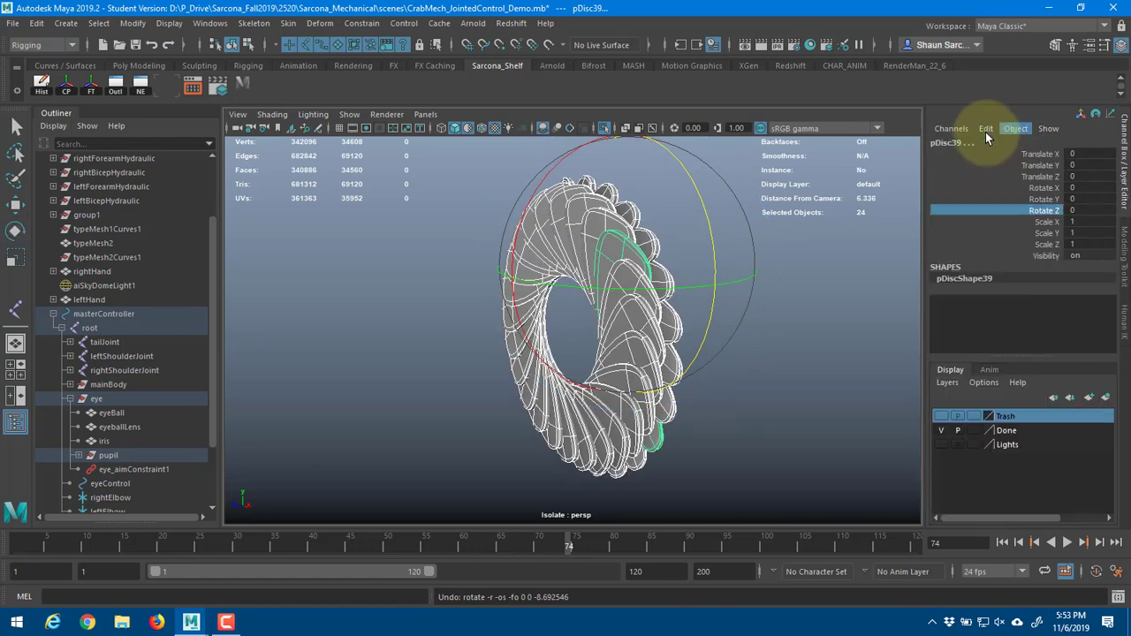
click(986, 132)
click(1001, 156)
drag(645, 157, 325, 84)
scroll(555, 343, down, 5)
alt+drag(554, 343, 800, 345)
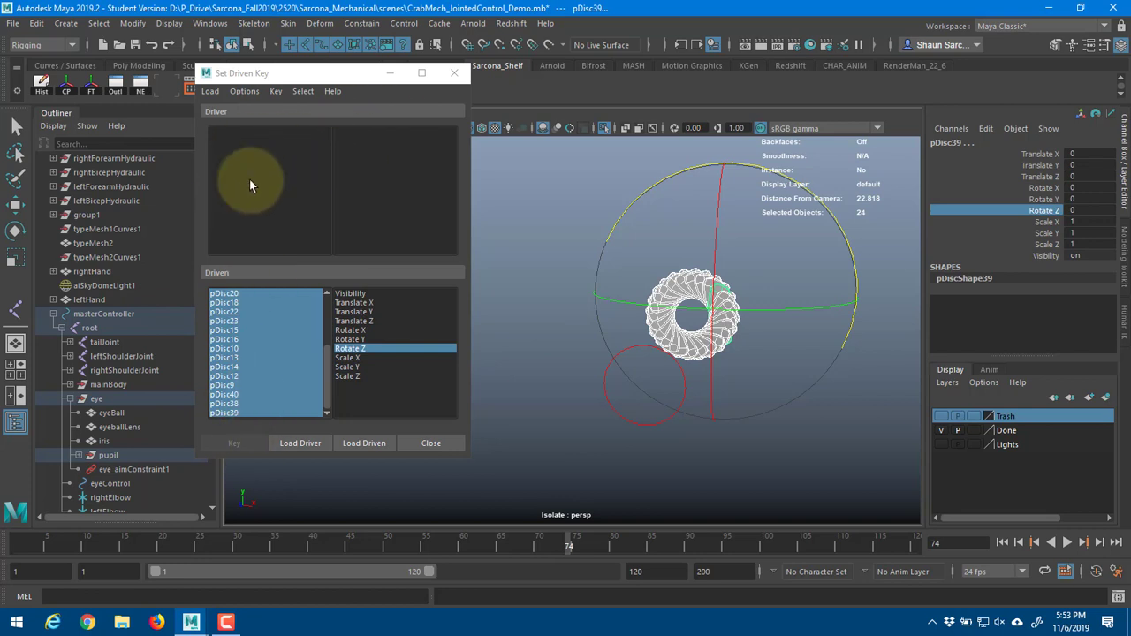
- Load eyeControl as the driver and choose its Scale Z as the driving attribute
click(615, 411)
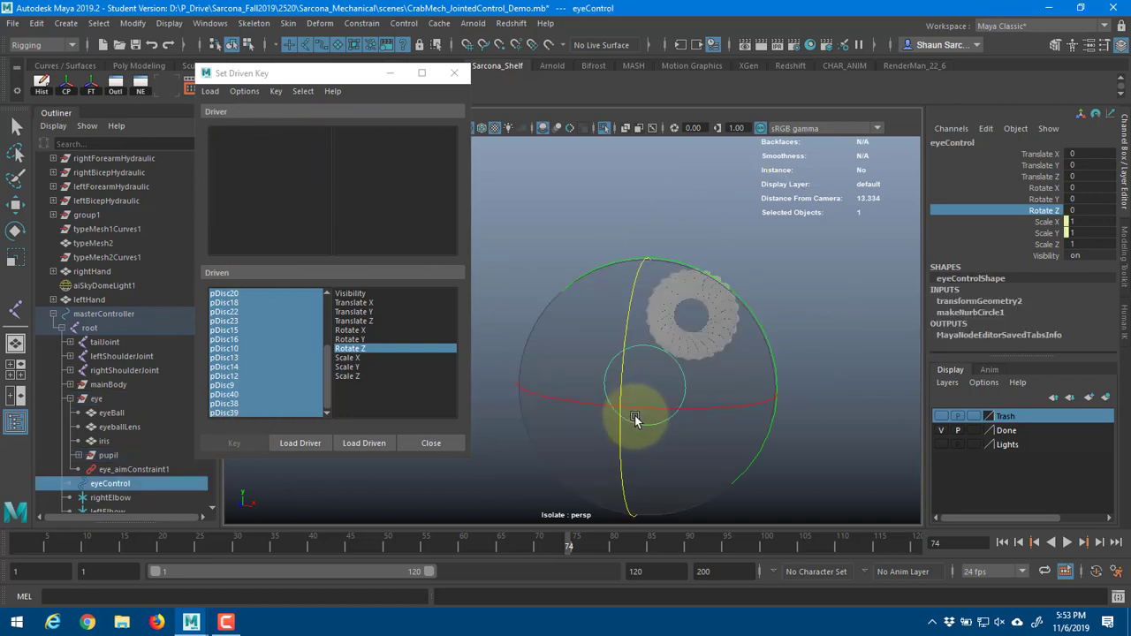
click(301, 442)
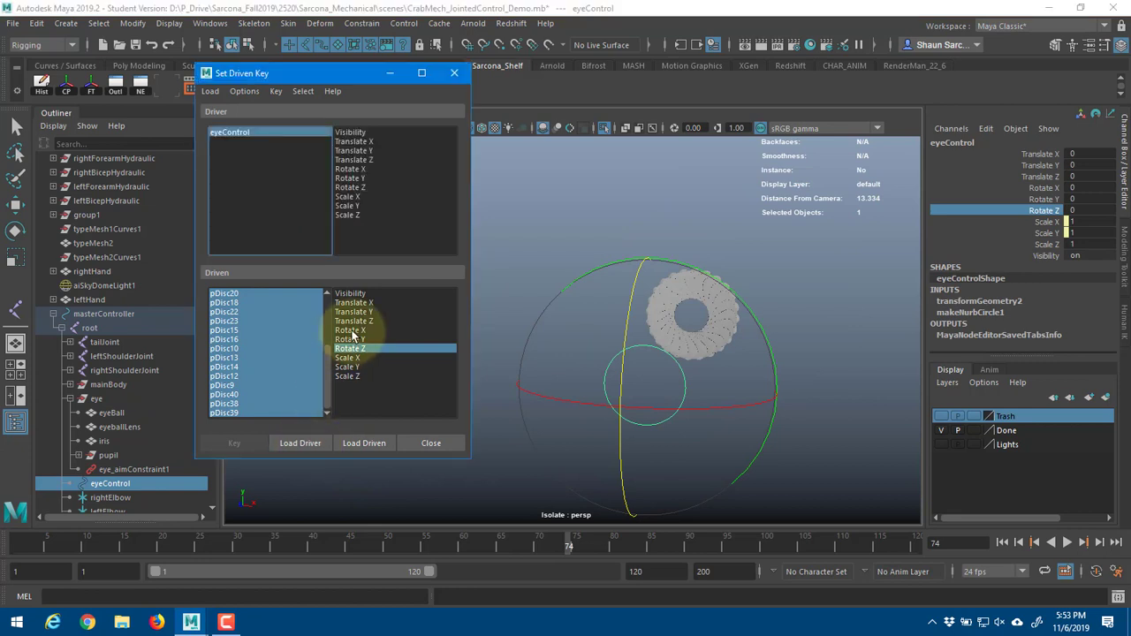
click(358, 214)
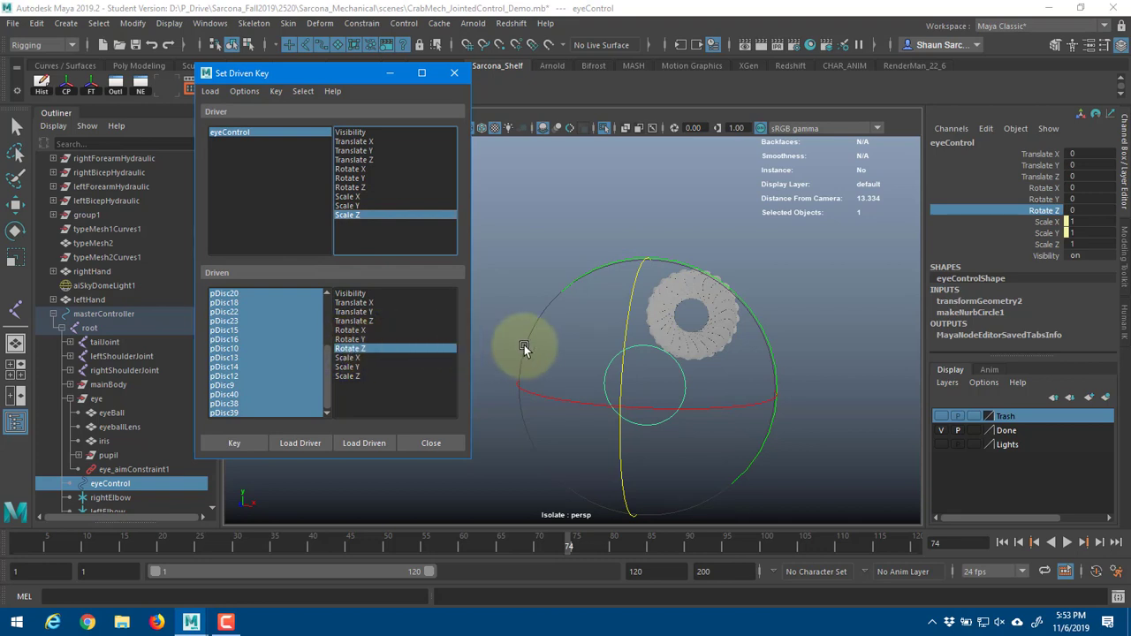
- Reselect the pupil discs and key their unrotated Rotate Z of 0 against eyeControl's Scale Z of 1
click(616, 382)
click(616, 382)
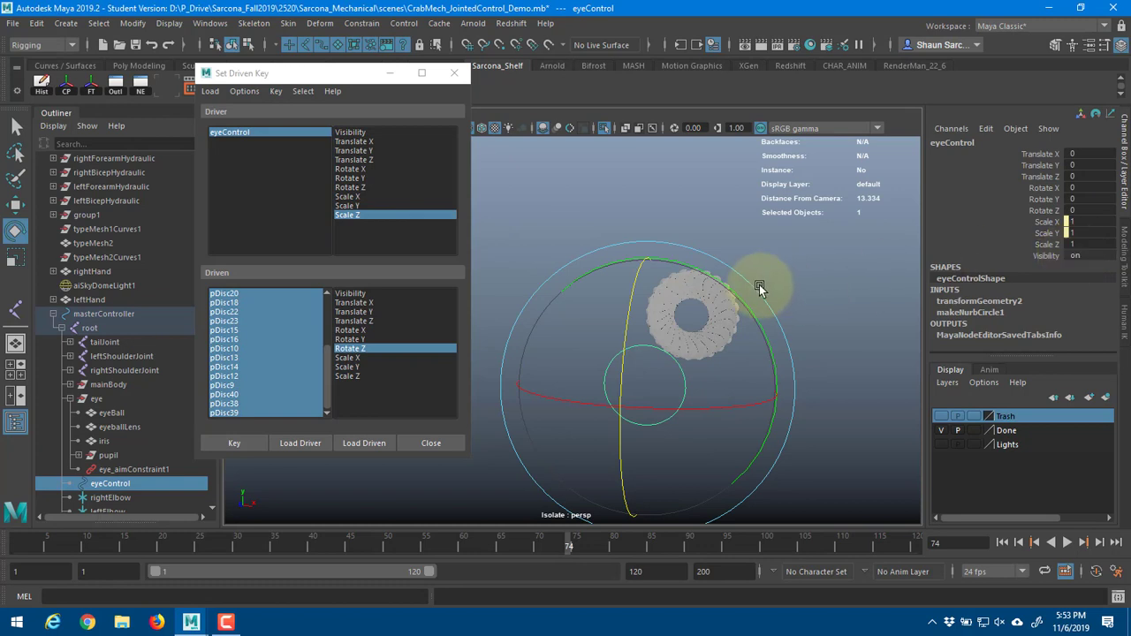
alt+drag(760, 287, 786, 423)
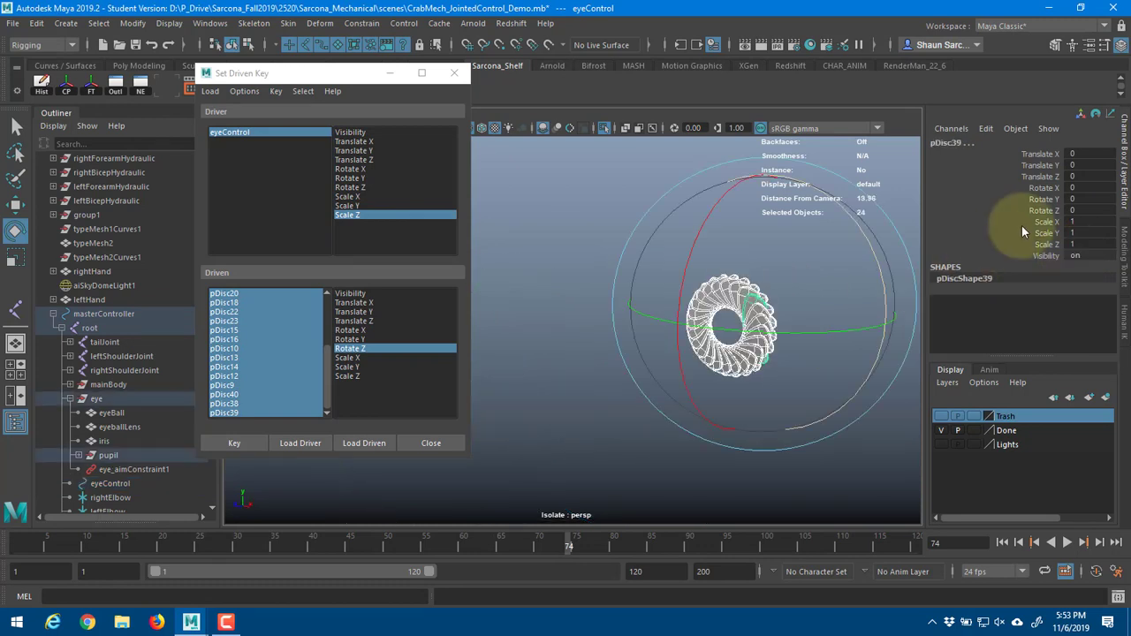
click(234, 442)
- Scale eyeControl down and set its Scale Z to exactly 0.25
alt+drag(604, 405, 747, 336)
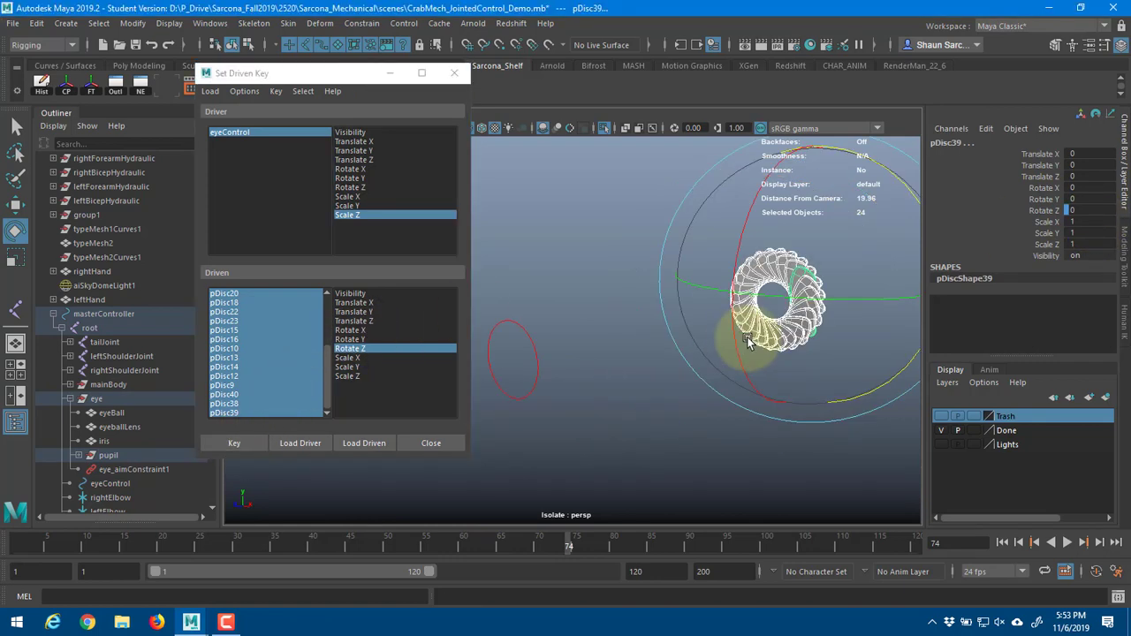
alt+middle_drag(747, 337, 829, 306)
click(640, 338)
key(r)
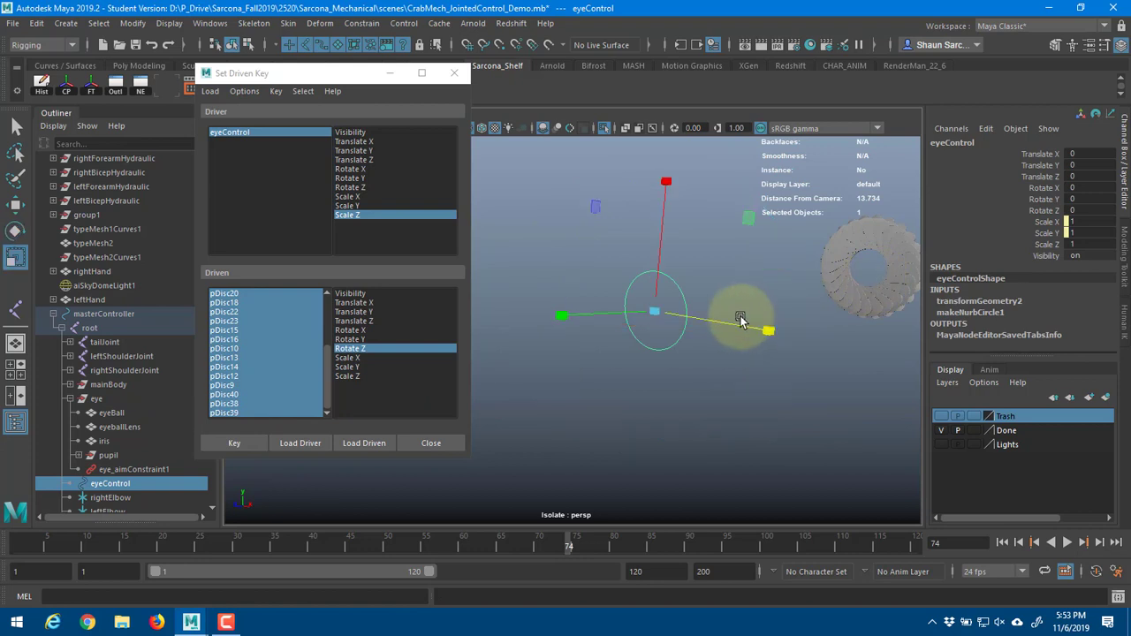
drag(765, 328, 730, 332)
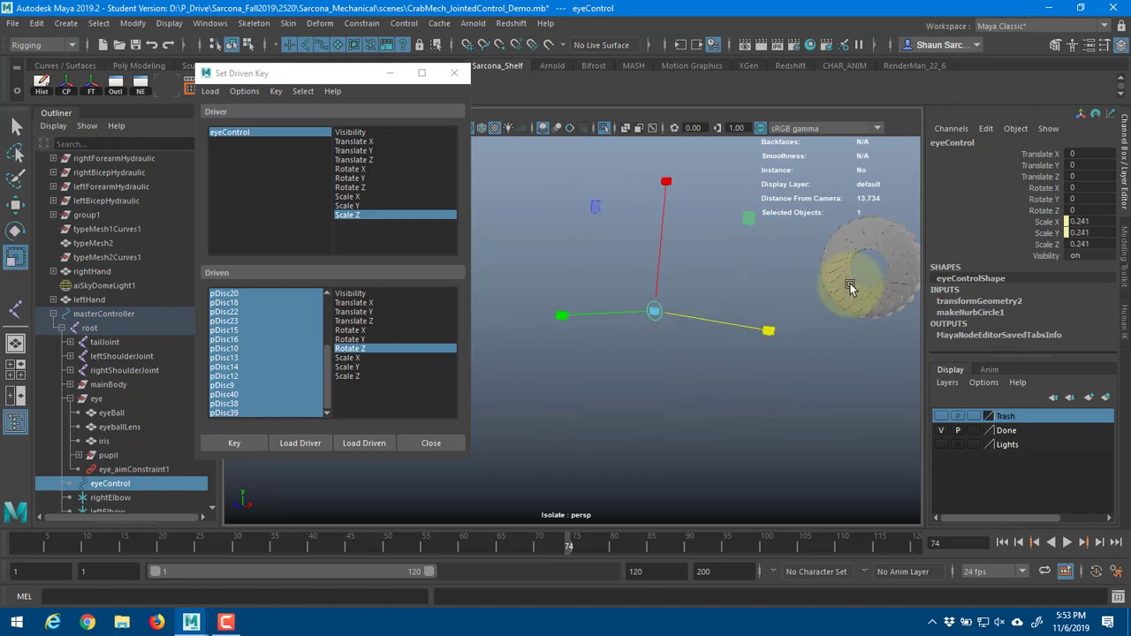
double_click(1077, 246)
text(0.)
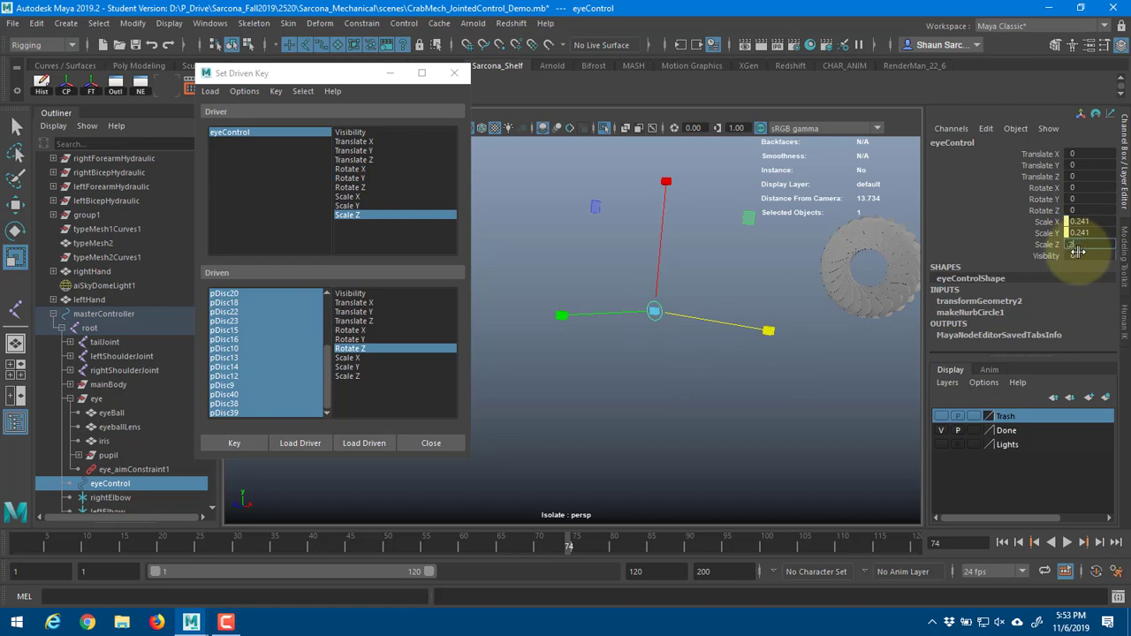
text(25)
key(Return)
- Rotate the pupil discs about Z to about -39.8 to close the pupil, and set a driven key for that pose
alt+middle_drag(835, 273, 648, 249)
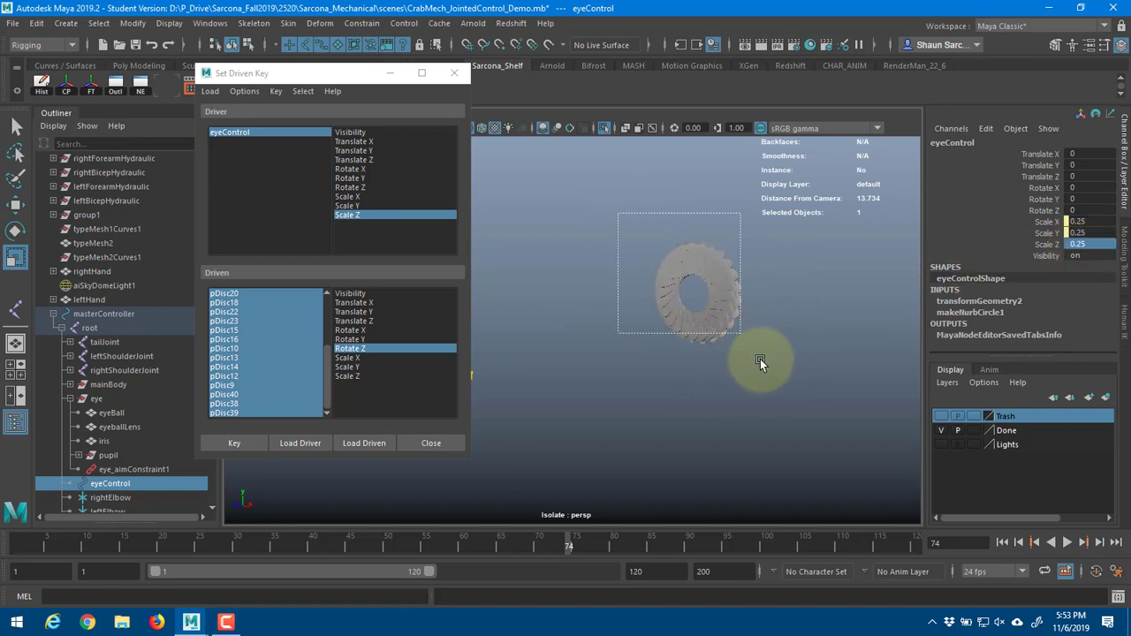
drag(760, 359, 762, 361)
key(e)
drag(832, 214, 804, 309)
alt+right_drag(733, 317, 530, 325)
alt+middle_drag(530, 325, 637, 309)
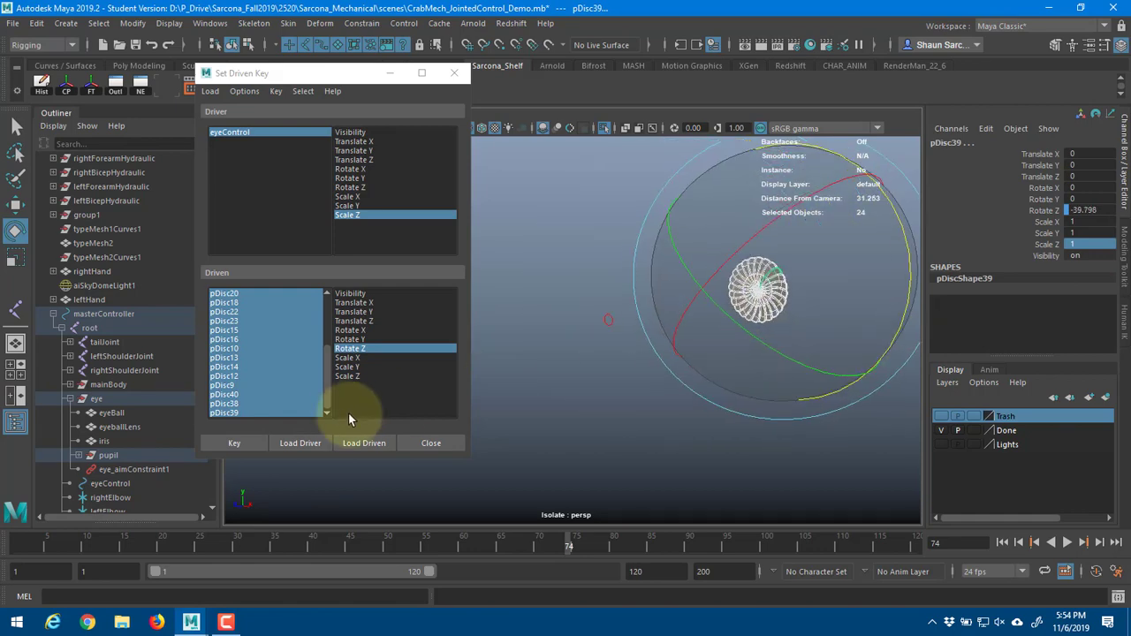
click(230, 445)
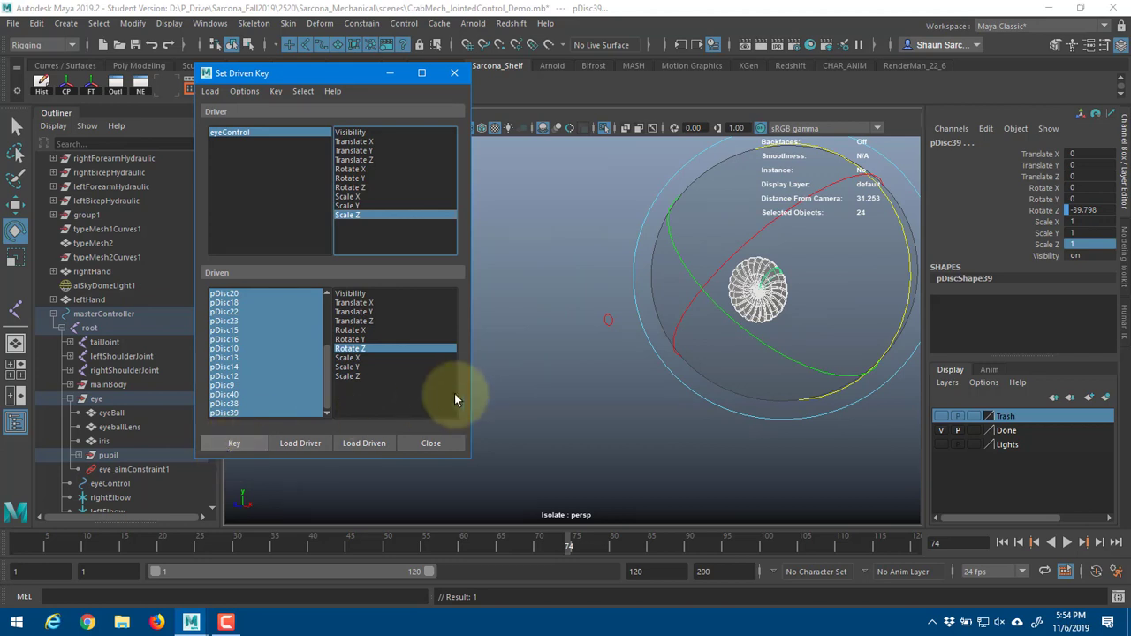
- Scale eyeControl up and down to test the pupil's driven rotation, and set its Scale Z to 1.25
drag(546, 290, 612, 362)
key(r)
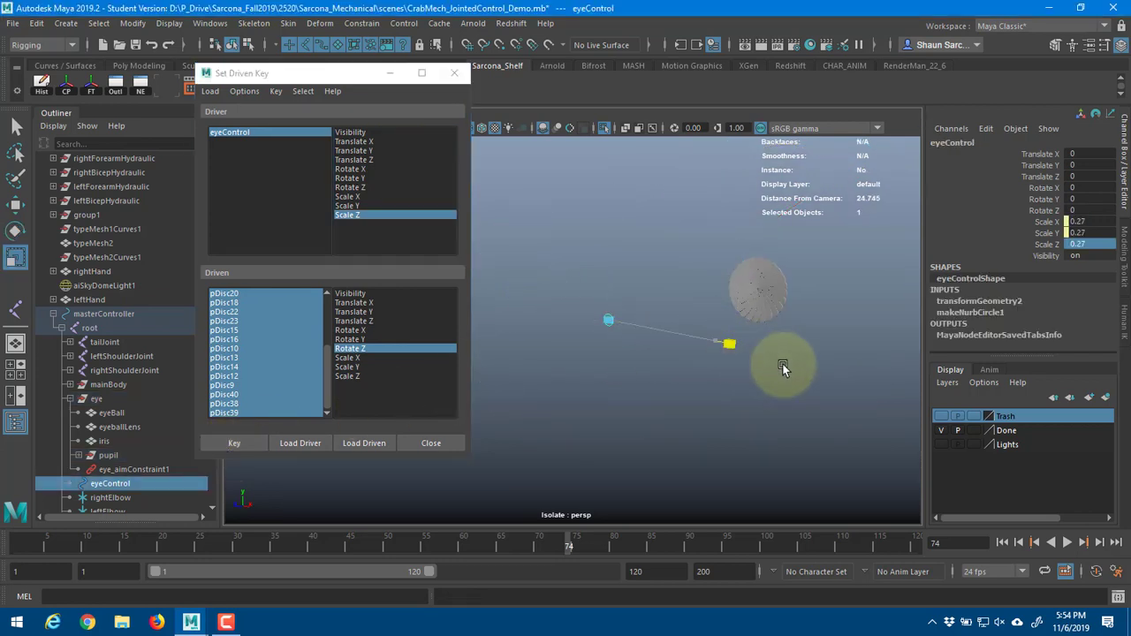
drag(783, 365, 1124, 432)
alt+drag(838, 392, 613, 462)
drag(569, 336, 734, 375)
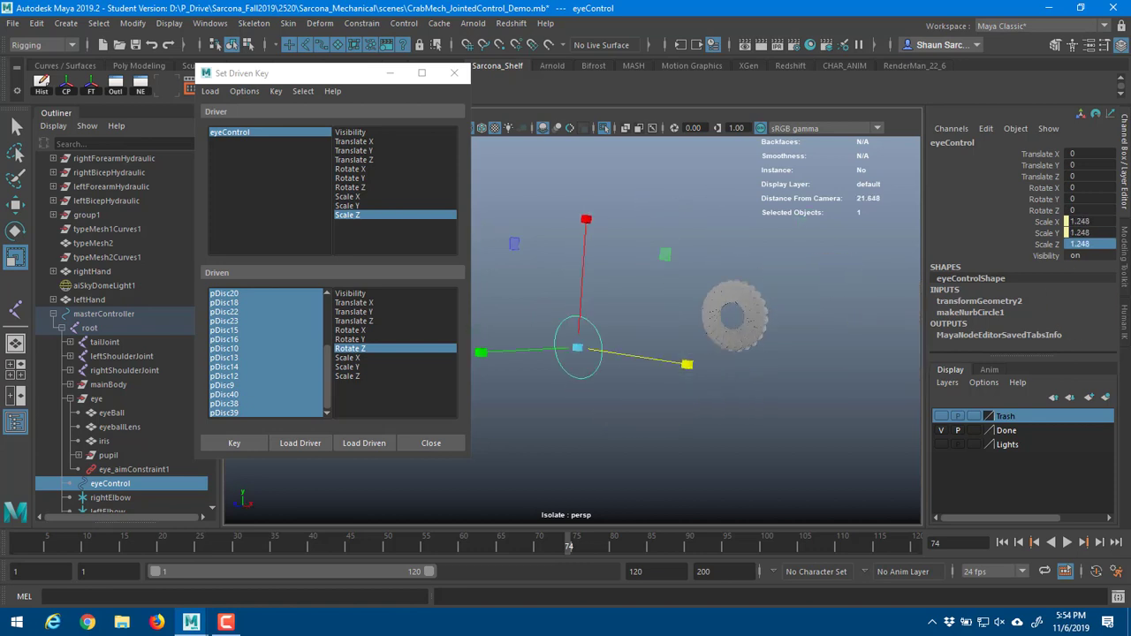
click(1085, 244)
text(1.2)
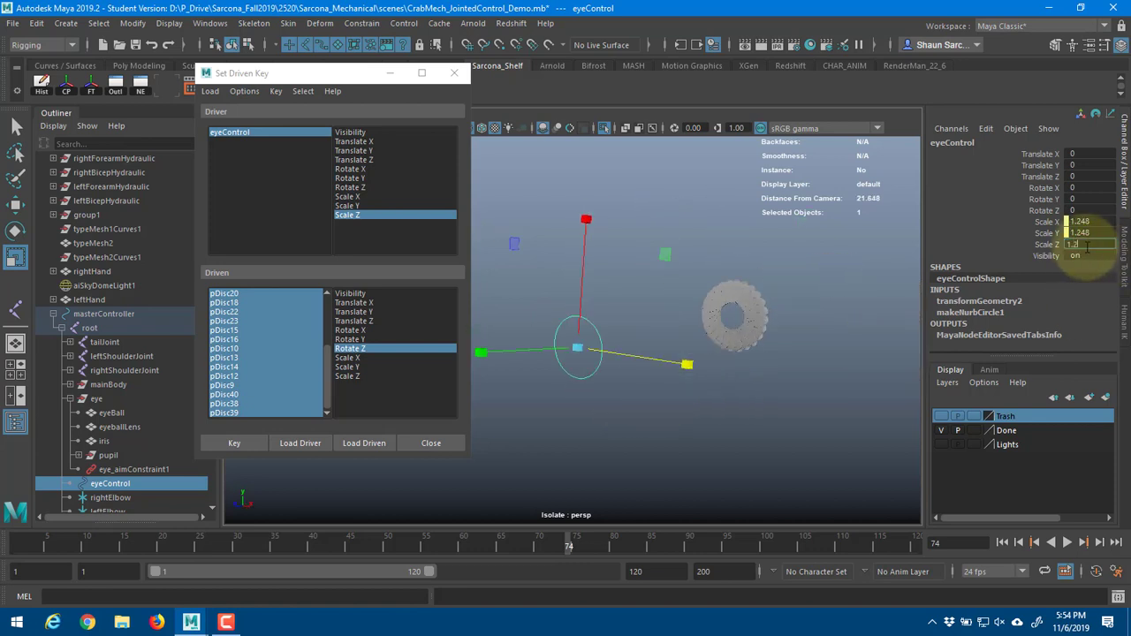
text(5)
key(Return)
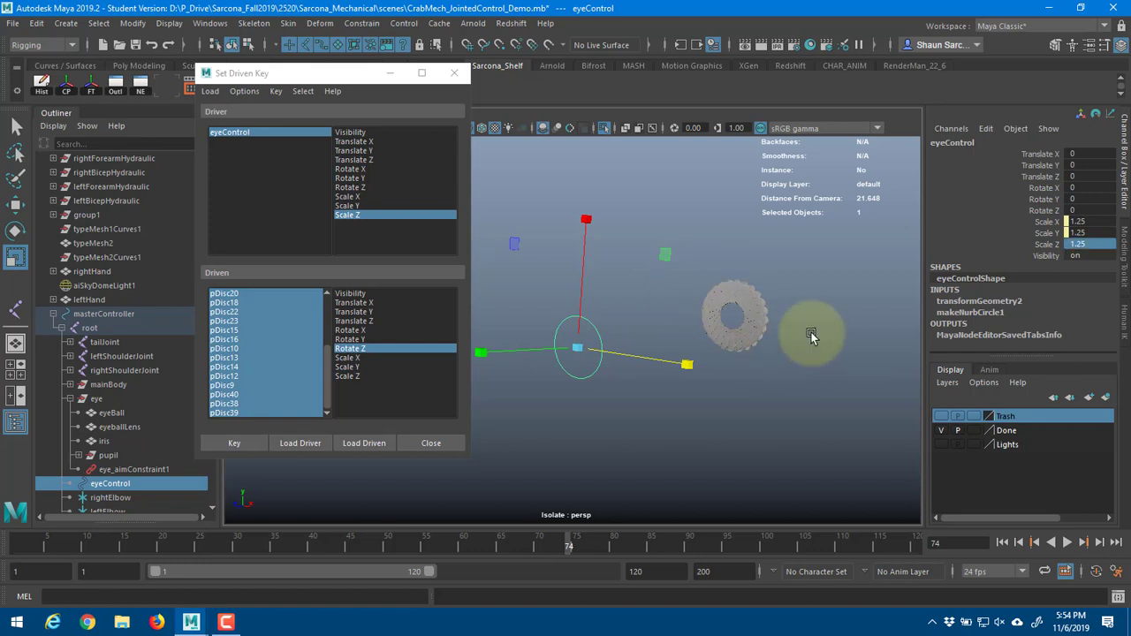
- Rotate the pupil discs about Z to about 10.4 to open the pupil, and key that pose against eyeControl's Scale Z of 1.25
click(811, 336)
key(e)
drag(826, 240, 764, 150)
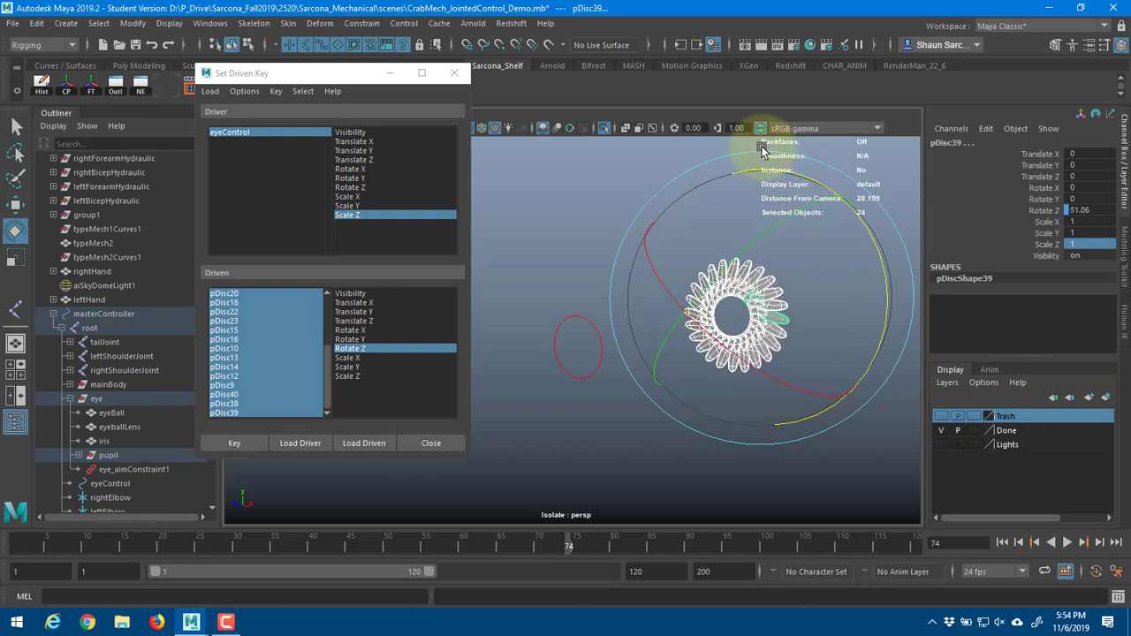
key(ctrl+z)
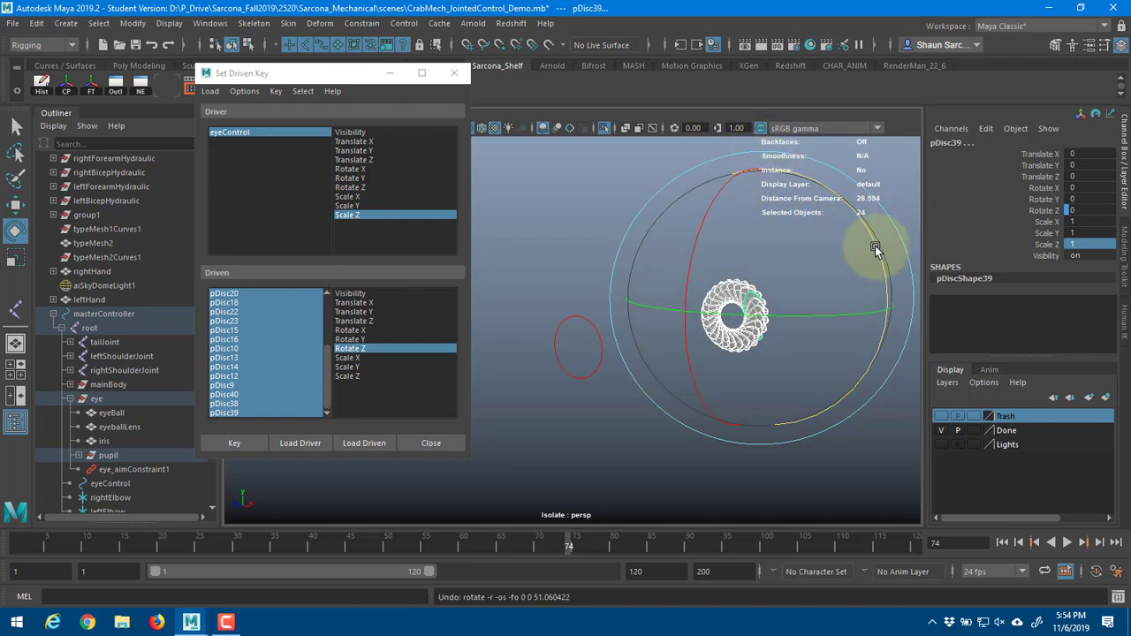
drag(876, 249, 871, 285)
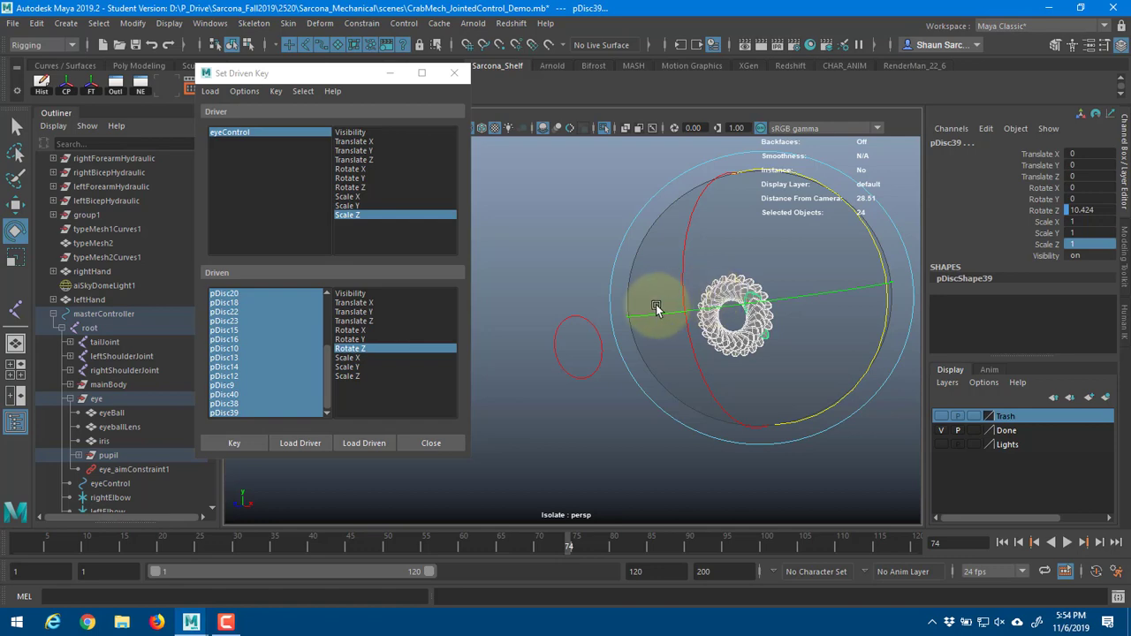
click(234, 444)
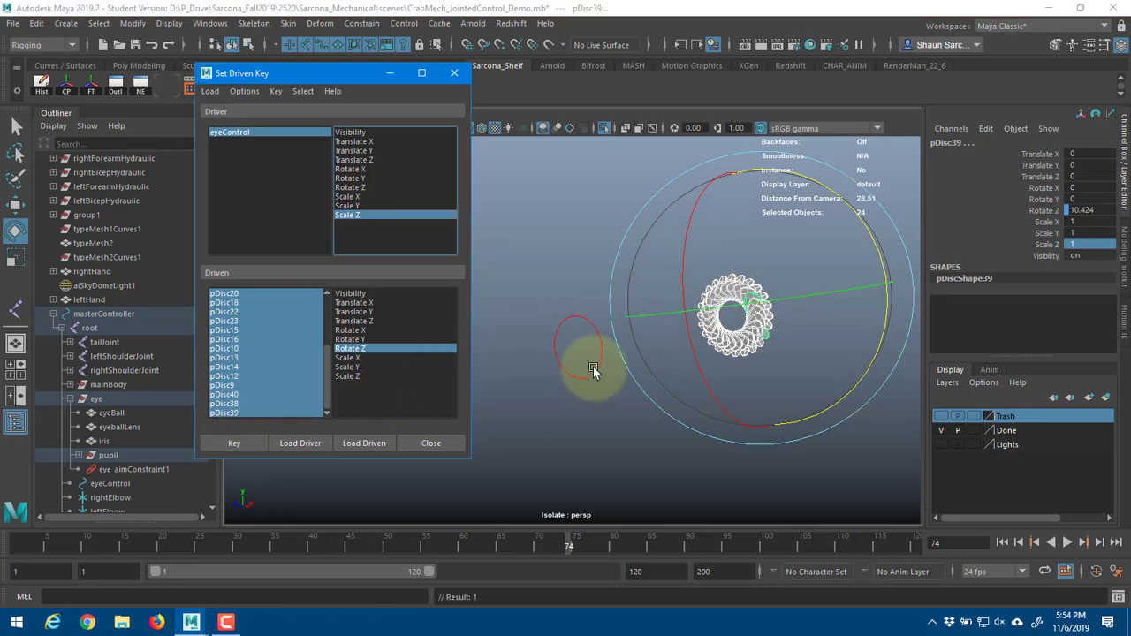
- Scale eyeControl up beyond the keyed size to test how far the pupil opens, and undo the scaling
click(563, 363)
key(r)
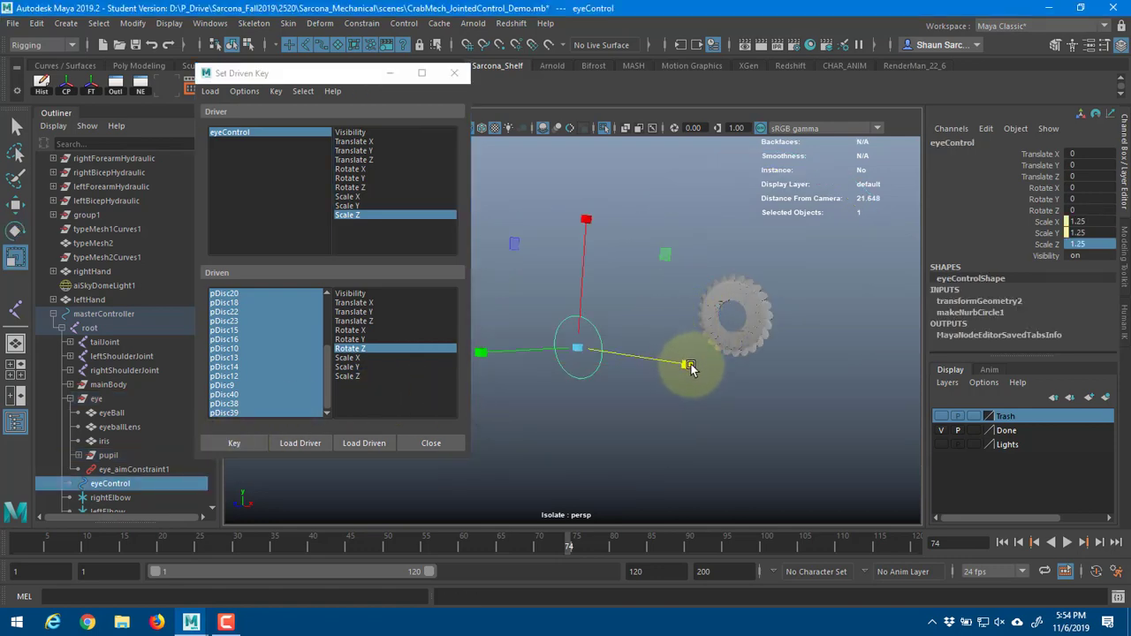
drag(687, 359, 720, 365)
key(ctrl+z)
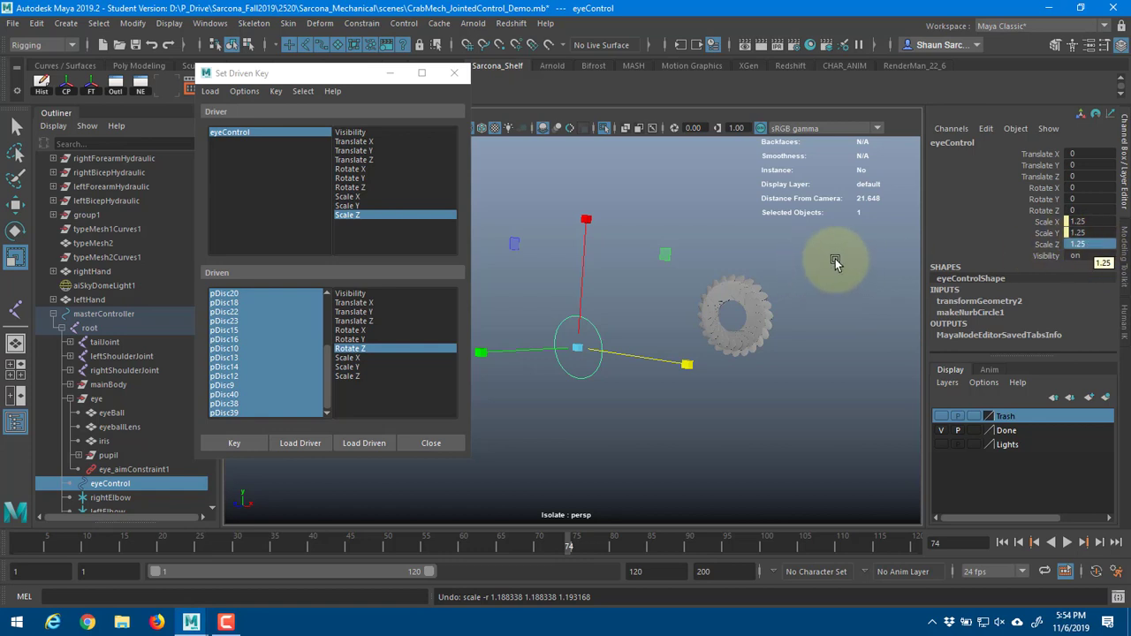
key(ctrl+z)
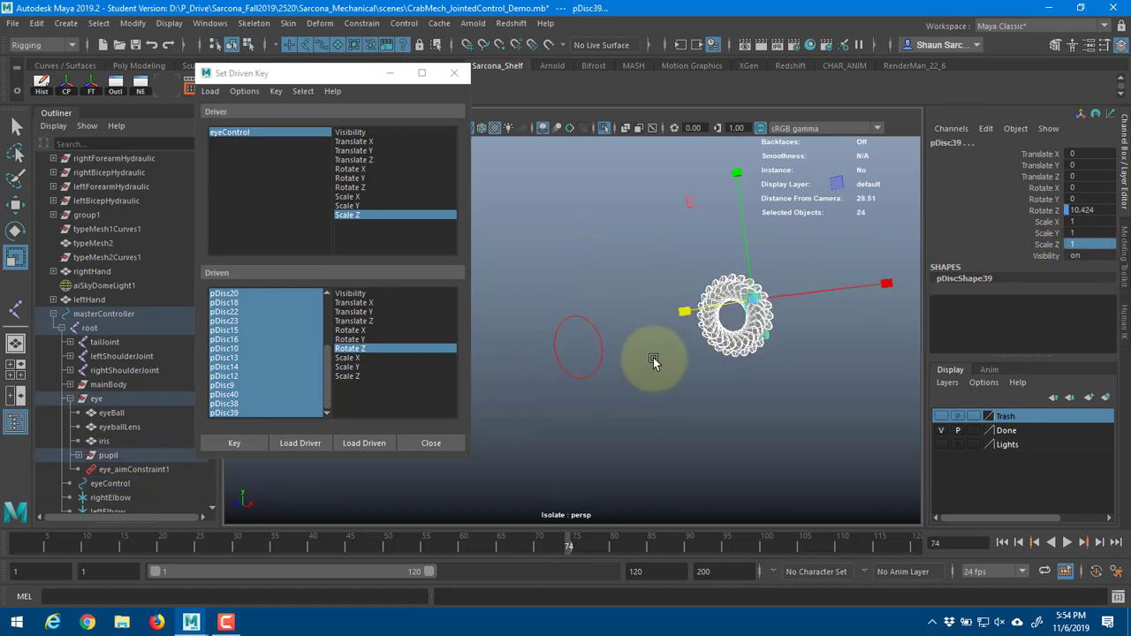
- Scale eyeControl down and up, checking the pupil discs' Rotate Z at each size, and reset its scale to 1
click(601, 352)
click(734, 318)
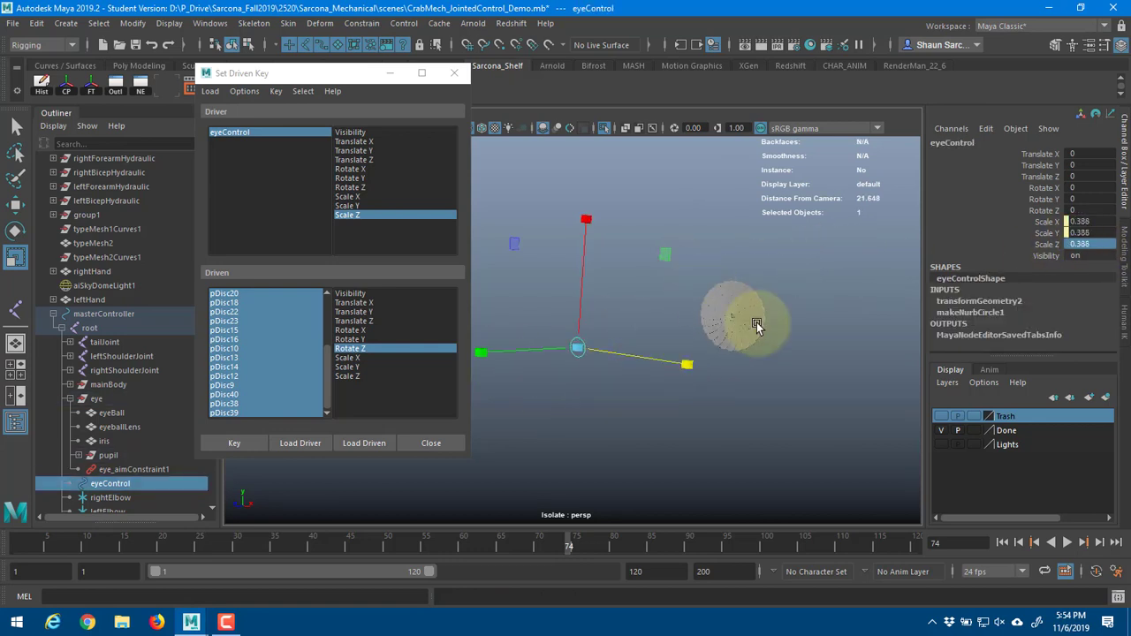
click(1089, 210)
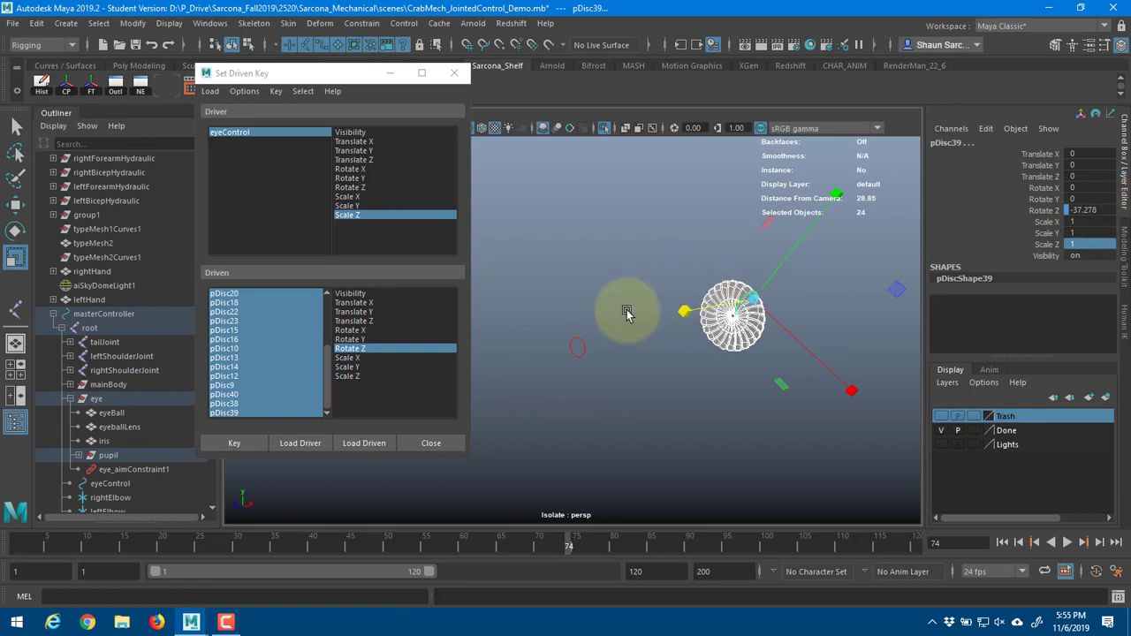
key(ctrl+z)
drag(685, 363, 1065, 403)
click(714, 333)
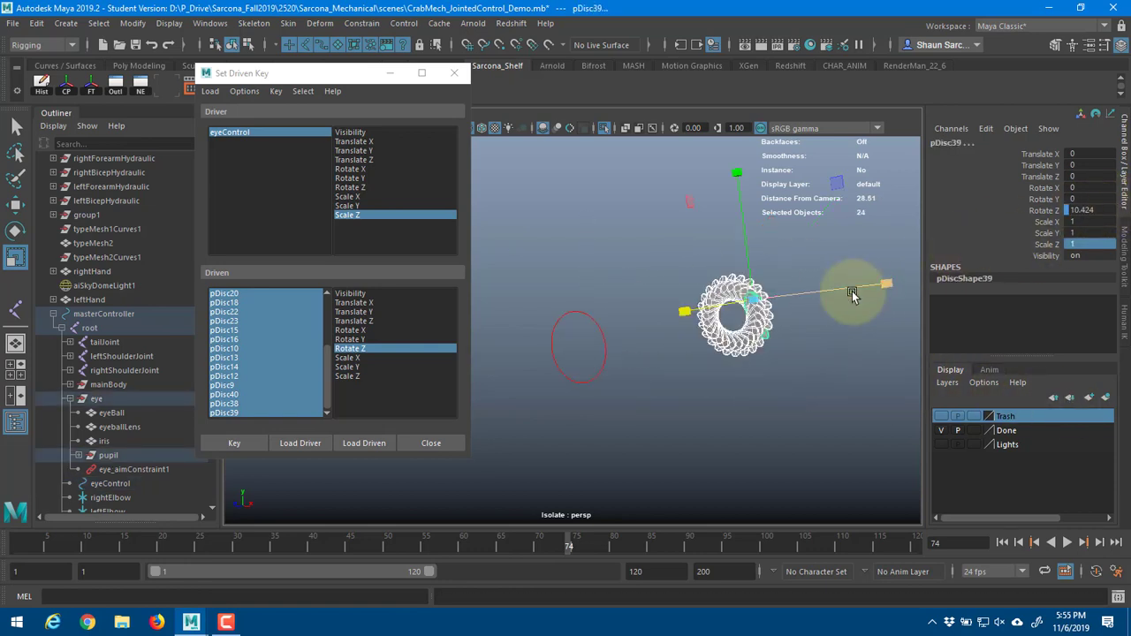
key(ctrl+z)
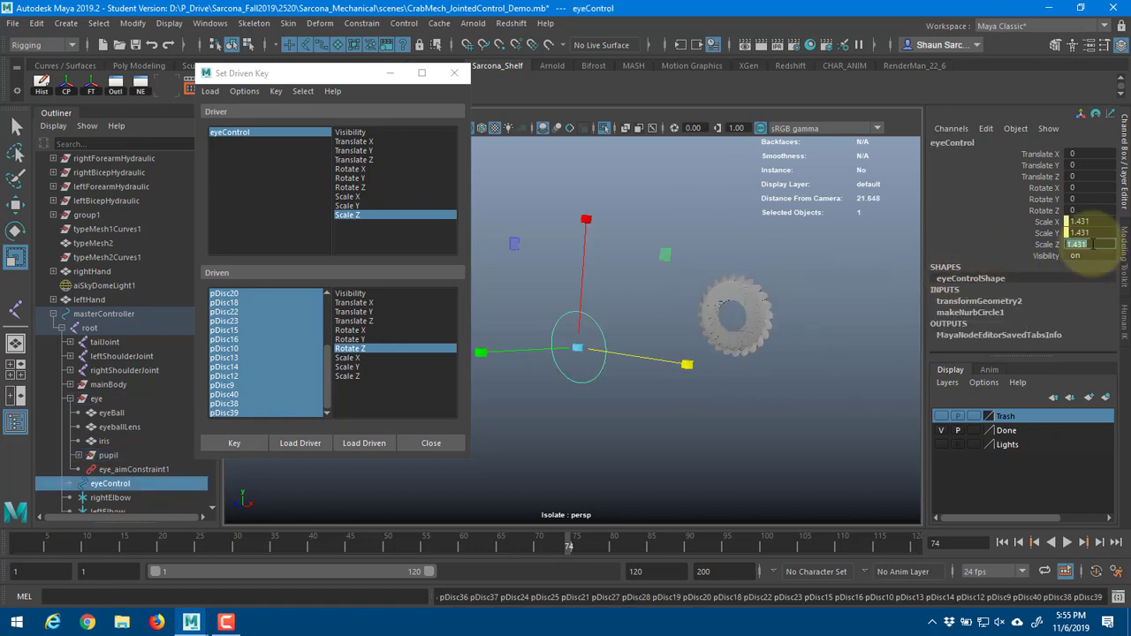
text(1)
key(Return)
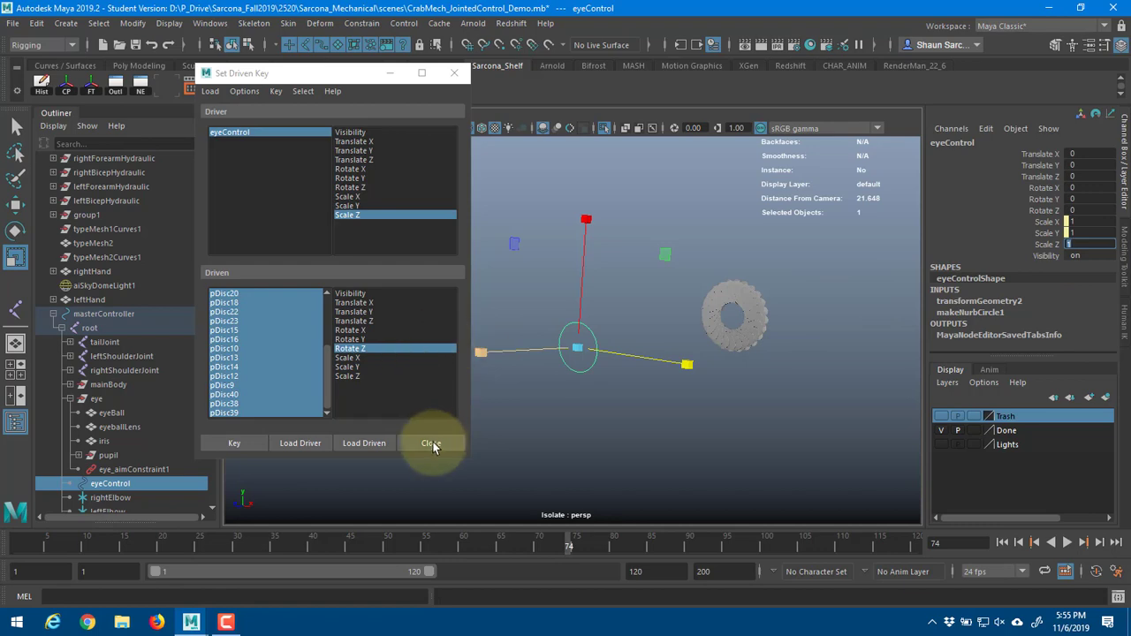
- Close the Set Driven Key window, show the whole model again, and scale eyeControl up to about 1.86 to inspect the opened eye
click(431, 443)
click(605, 127)
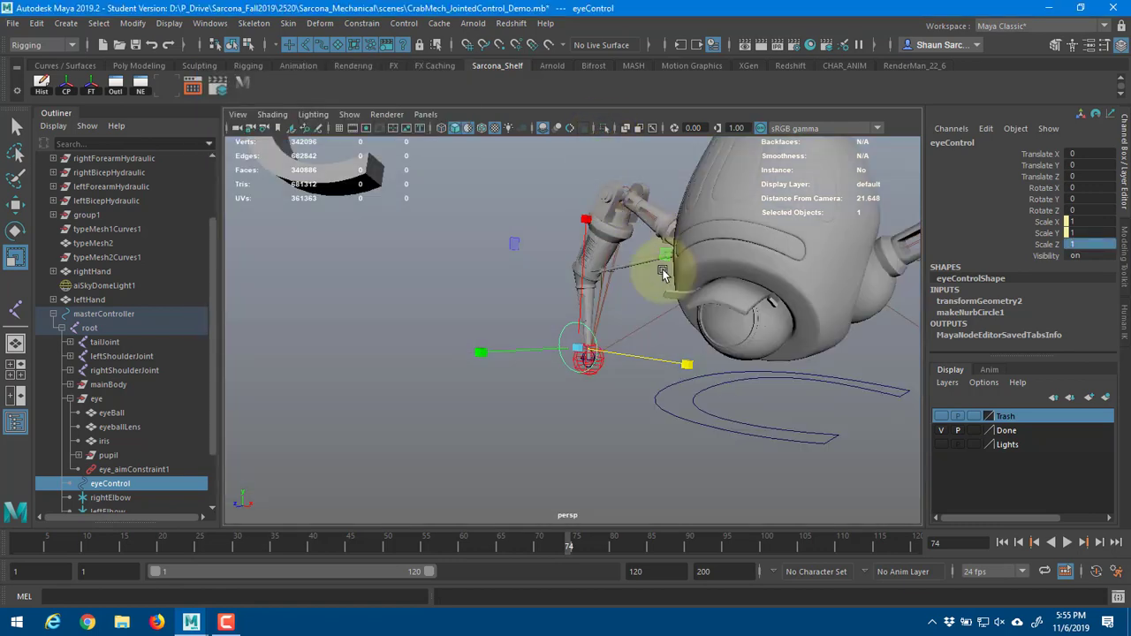
drag(727, 366, 807, 372)
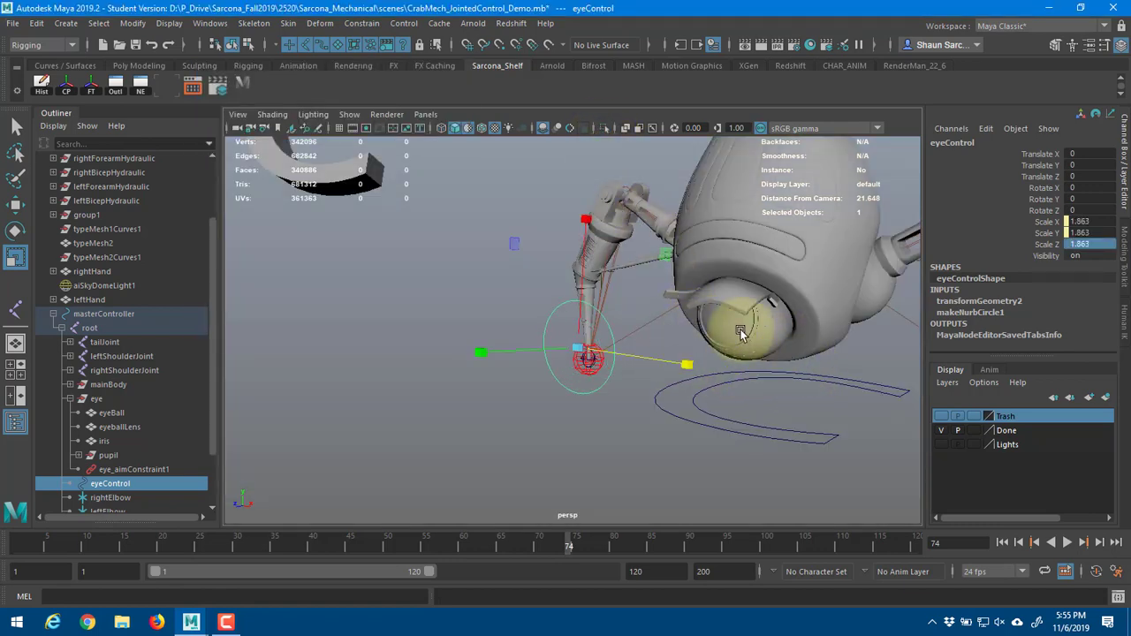
alt+drag(740, 330, 644, 369)
alt+right_drag(645, 368, 797, 354)
alt+middle_drag(797, 353, 661, 332)
alt+right_drag(661, 331, 466, 321)
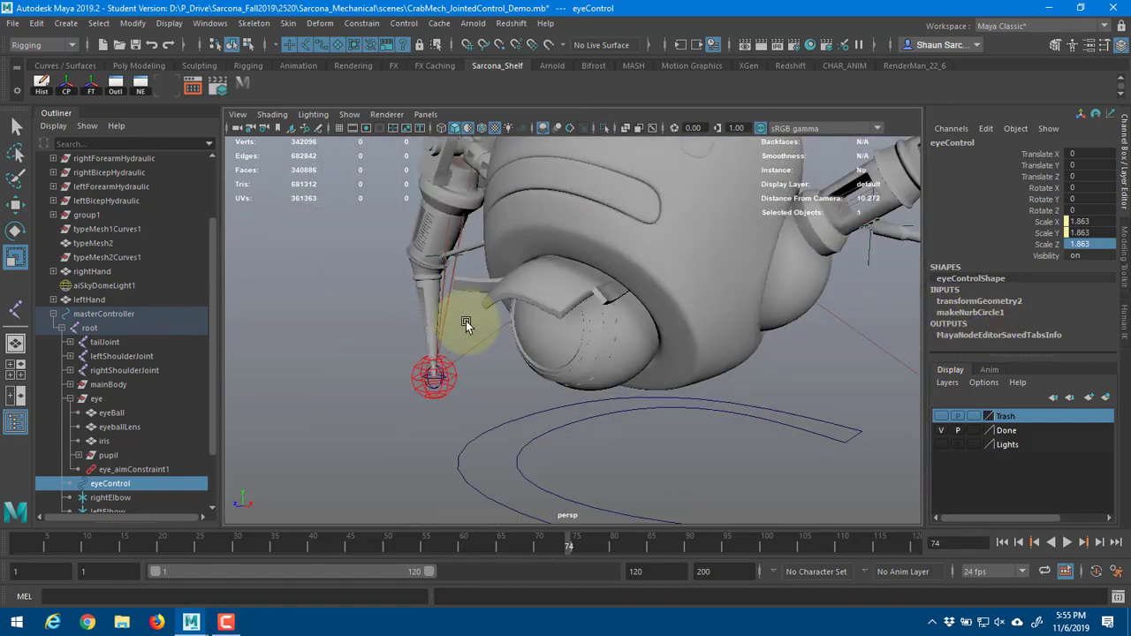
- Isolate the pupil group, select all its discs, and open their Rotate Z curves in an enlarged Graph Editor
click(107, 455)
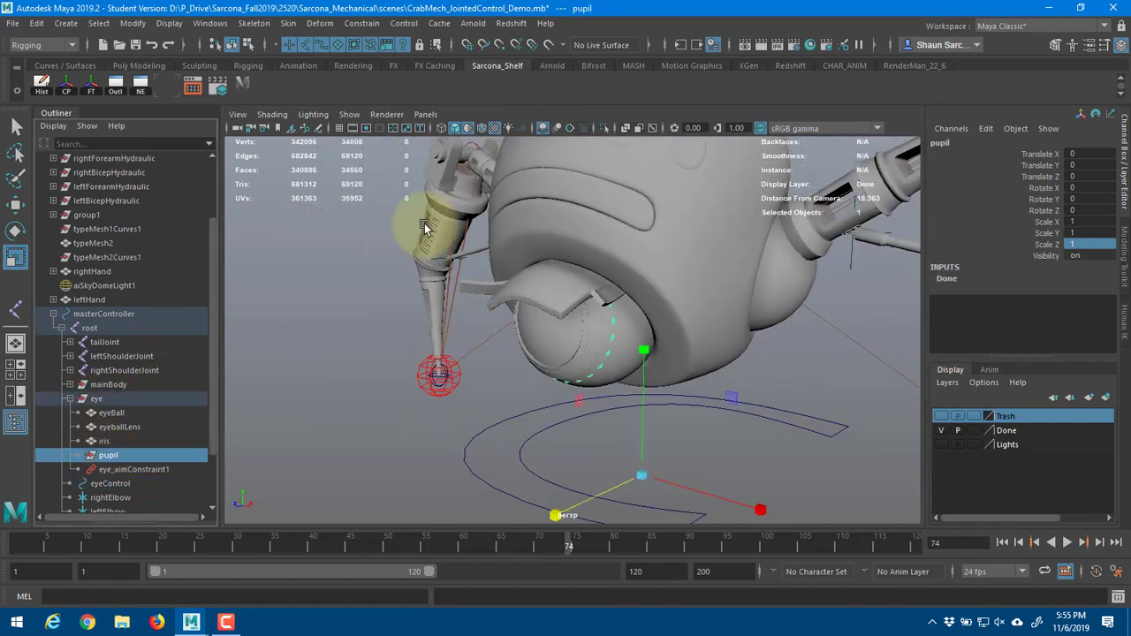
click(604, 129)
drag(495, 246, 669, 462)
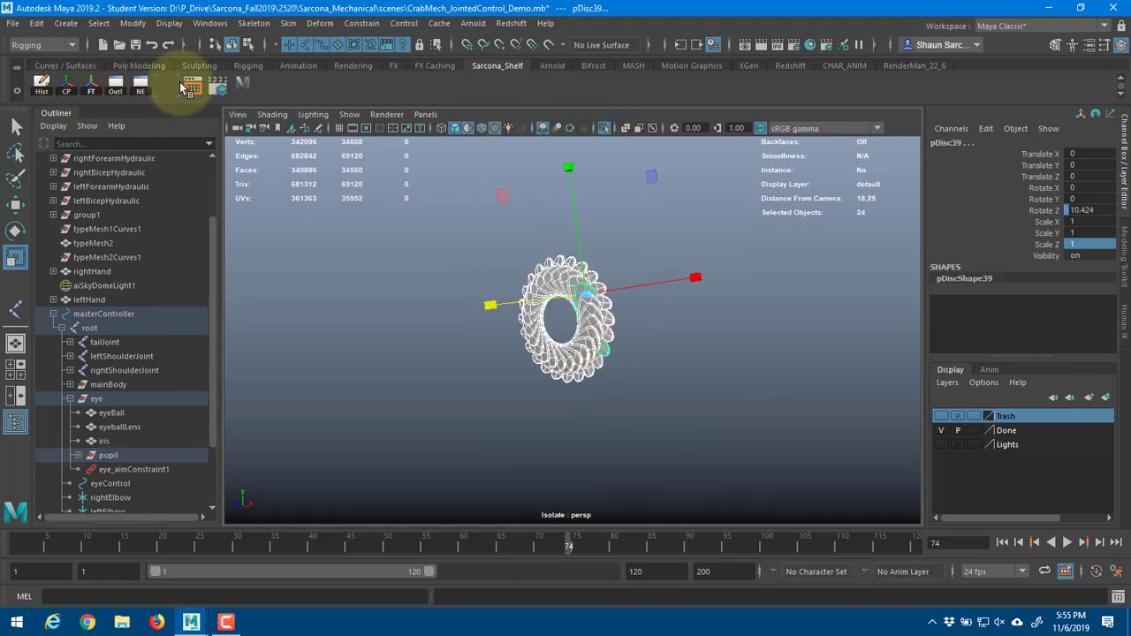
click(221, 92)
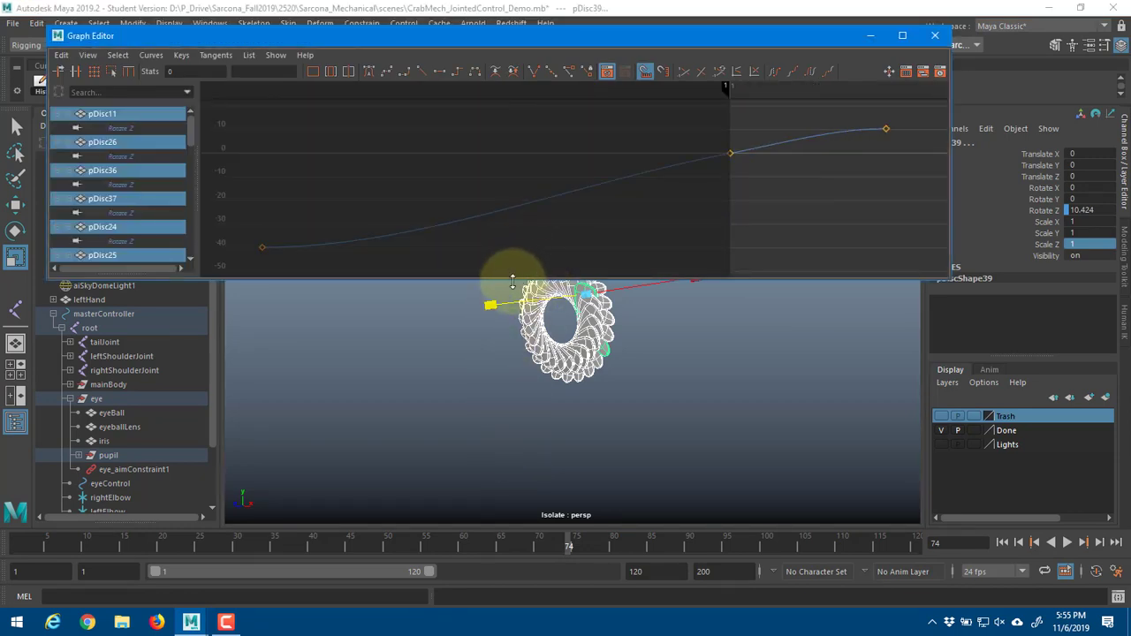
drag(512, 281, 500, 510)
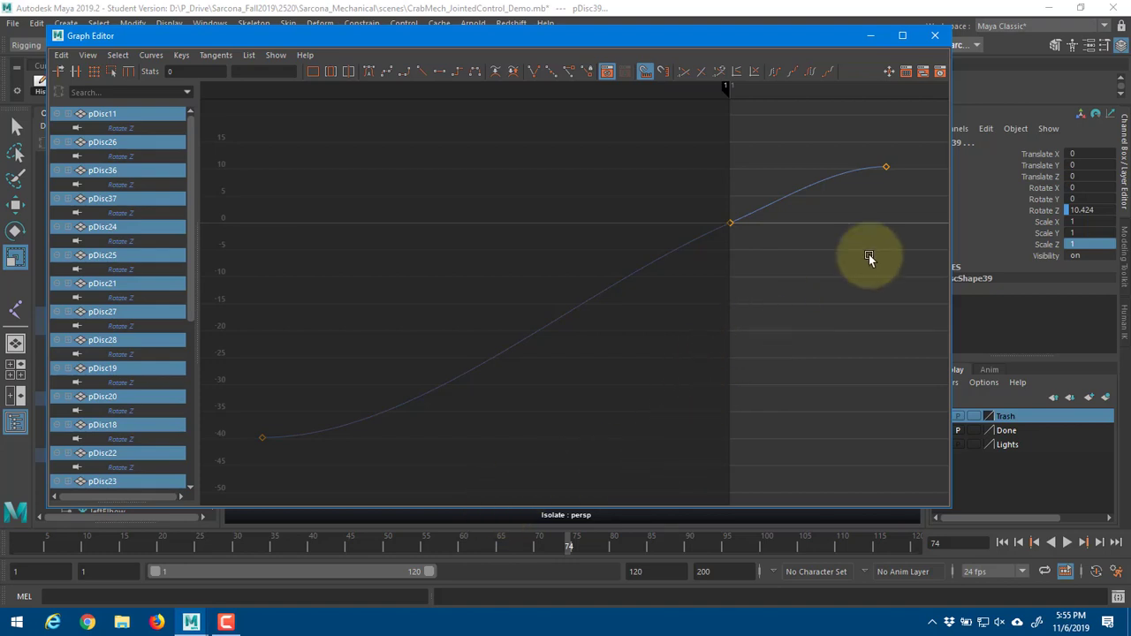
- Set the pupil discs' Rotate Z key at driver value 1.25 to 8 and close the Graph Editor
drag(860, 129, 892, 148)
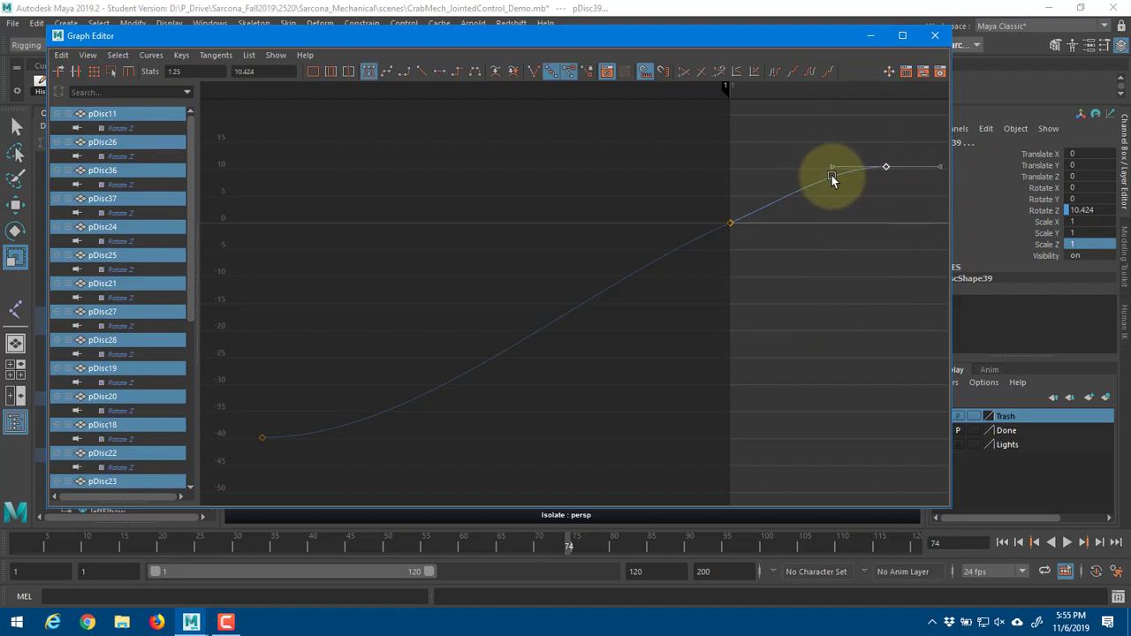
double_click(244, 71)
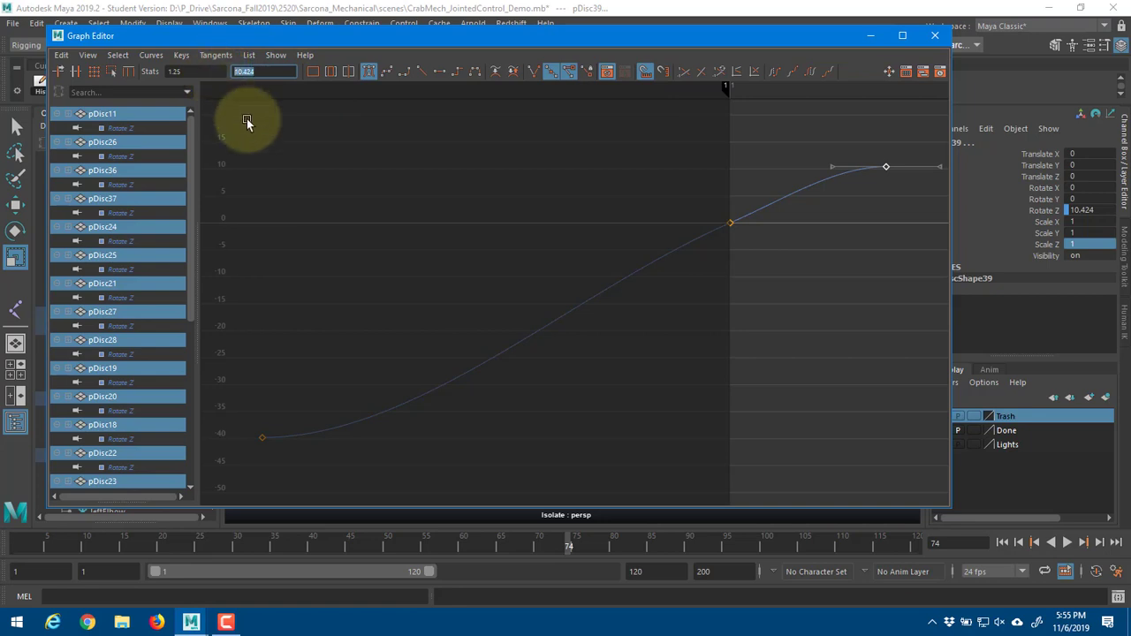
text(9)
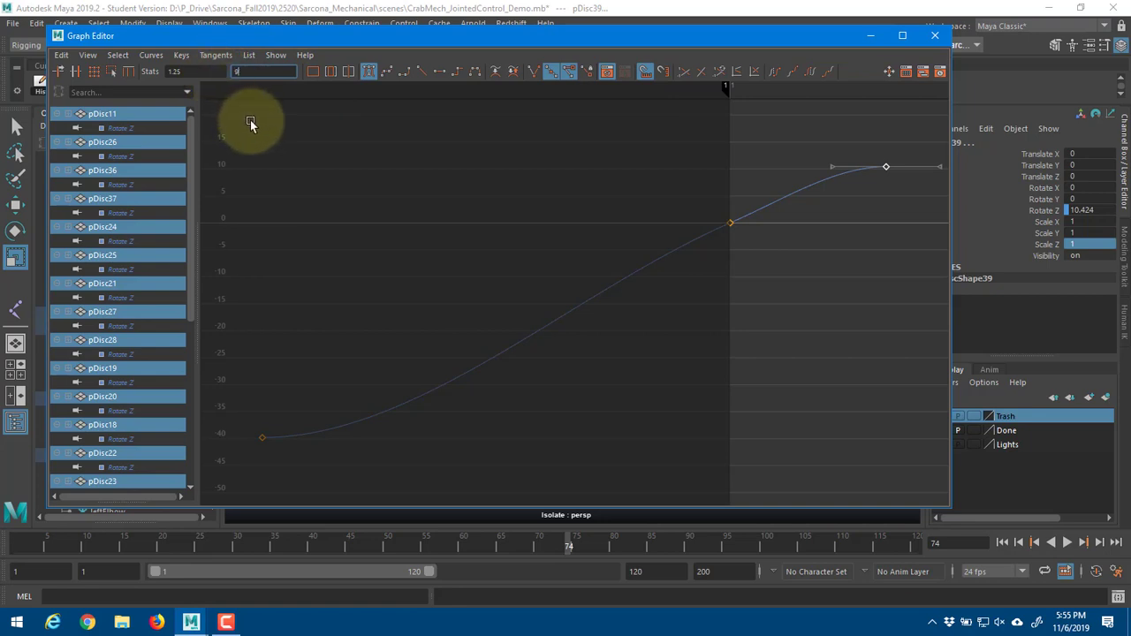
double_click(239, 71)
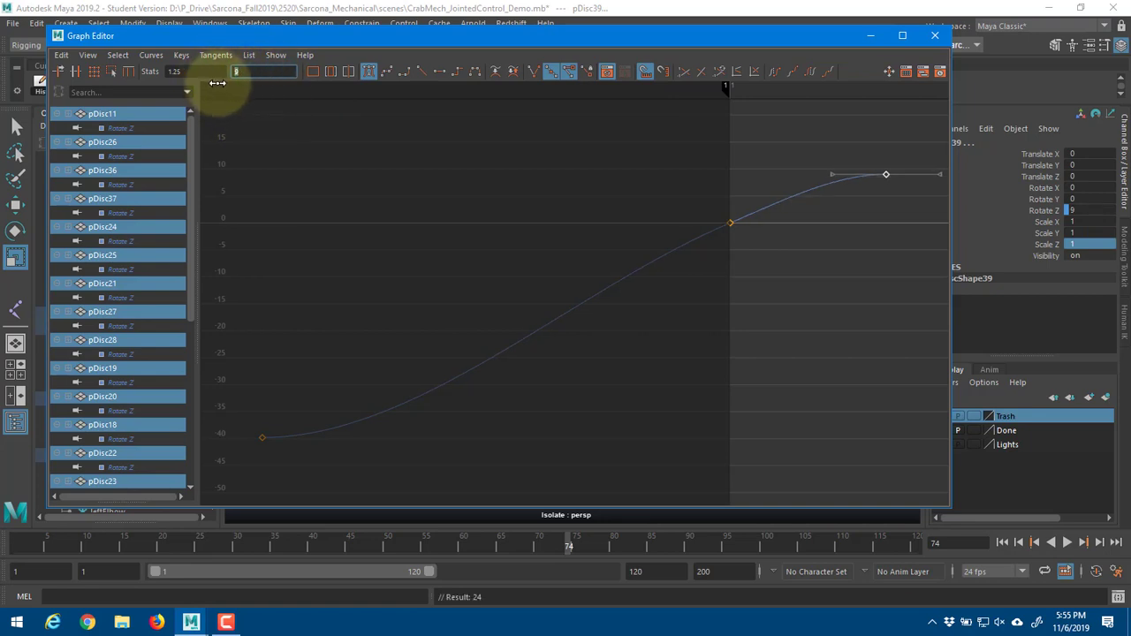
text(8)
key(Return)
click(936, 35)
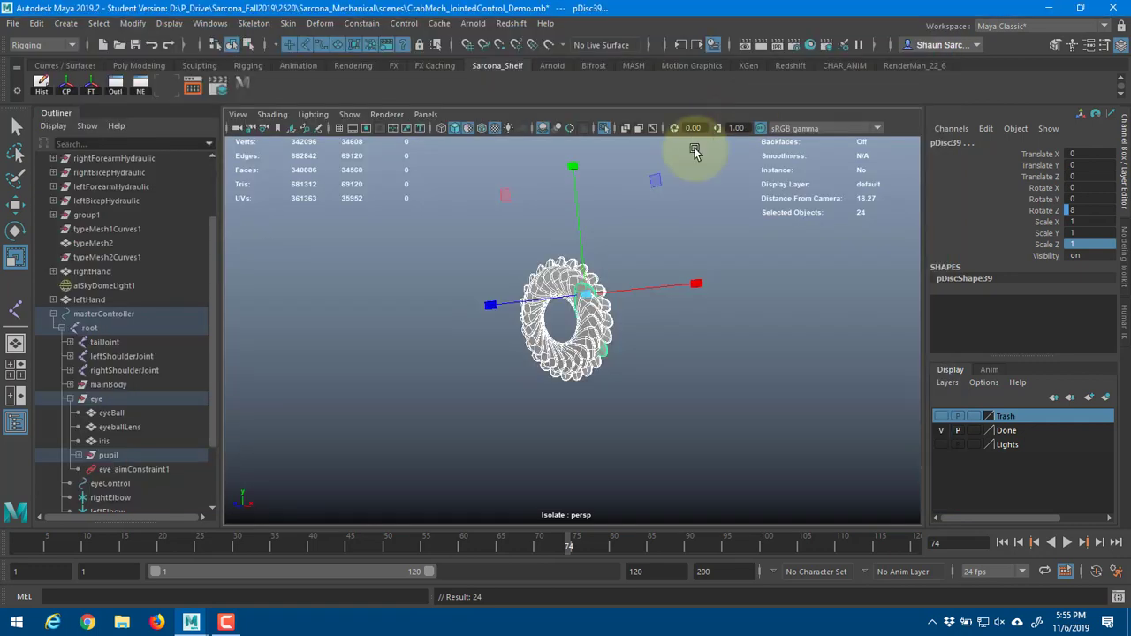
- Show the whole model again and test the pupil inside the eye by scaling eyeControl in wireframe display, undoing the last scaling
click(599, 127)
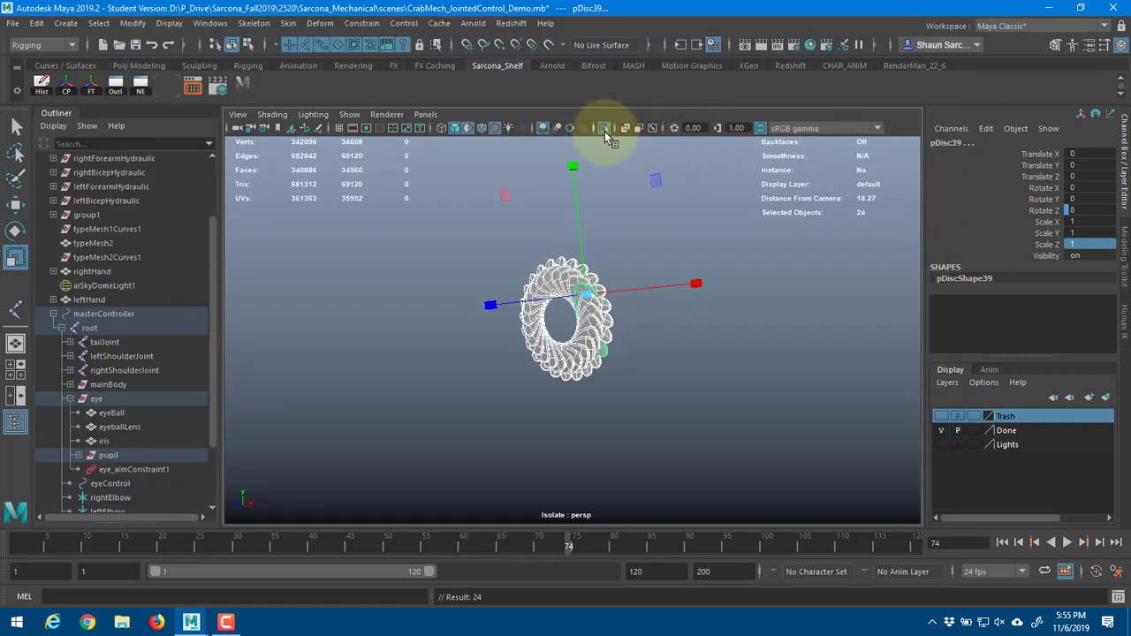
click(604, 131)
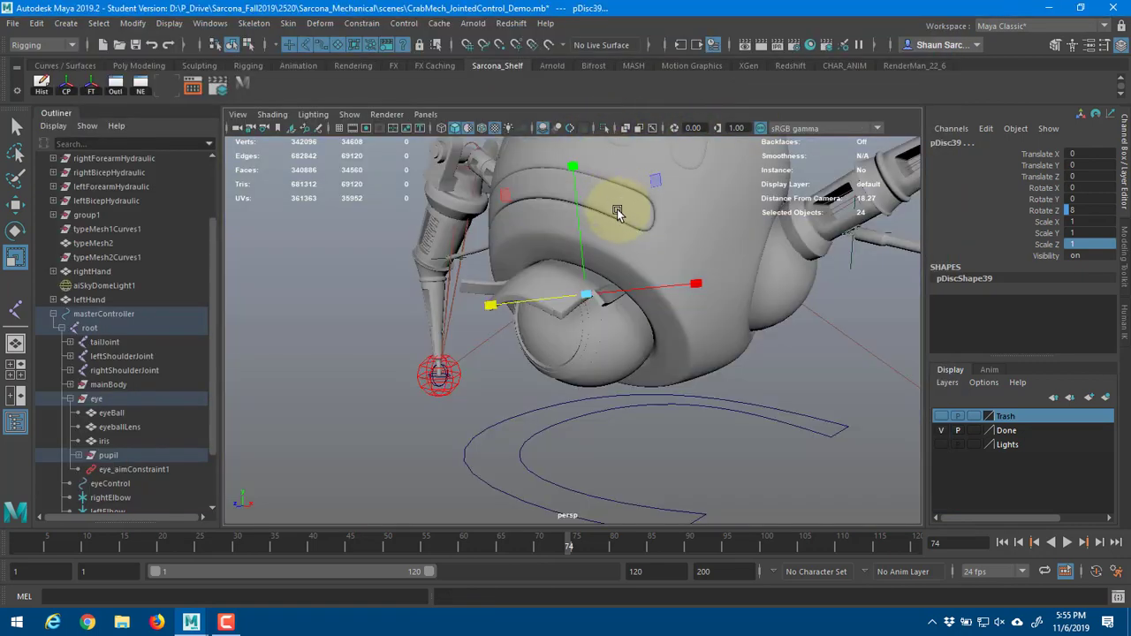
alt+drag(617, 209, 467, 332)
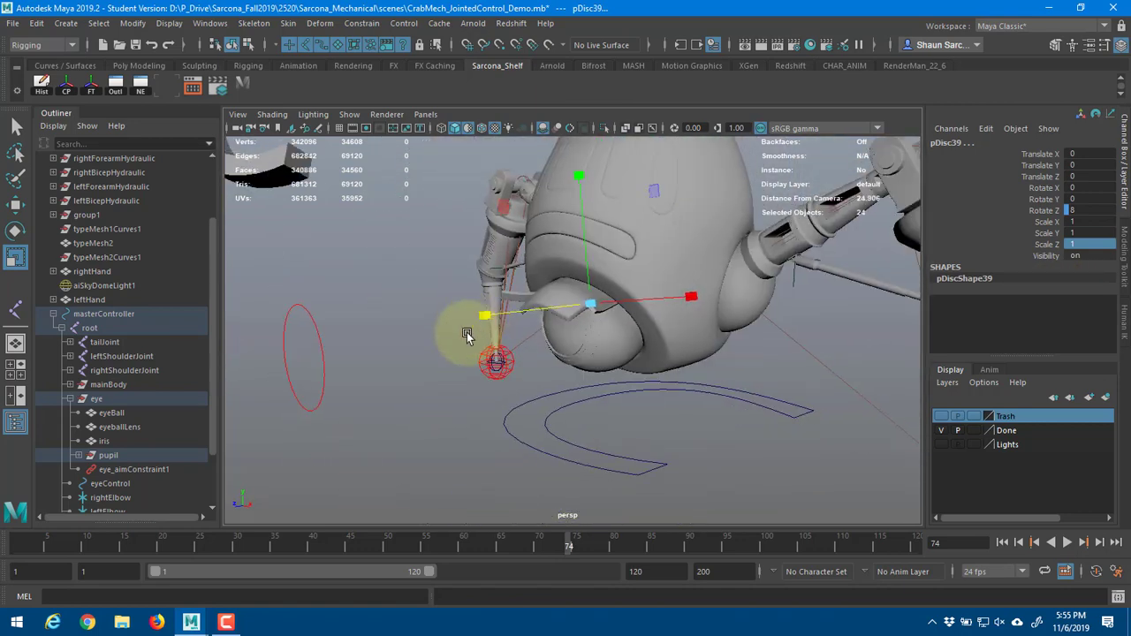
click(323, 347)
drag(303, 380, 628, 346)
key(4)
key(ctrl+z)
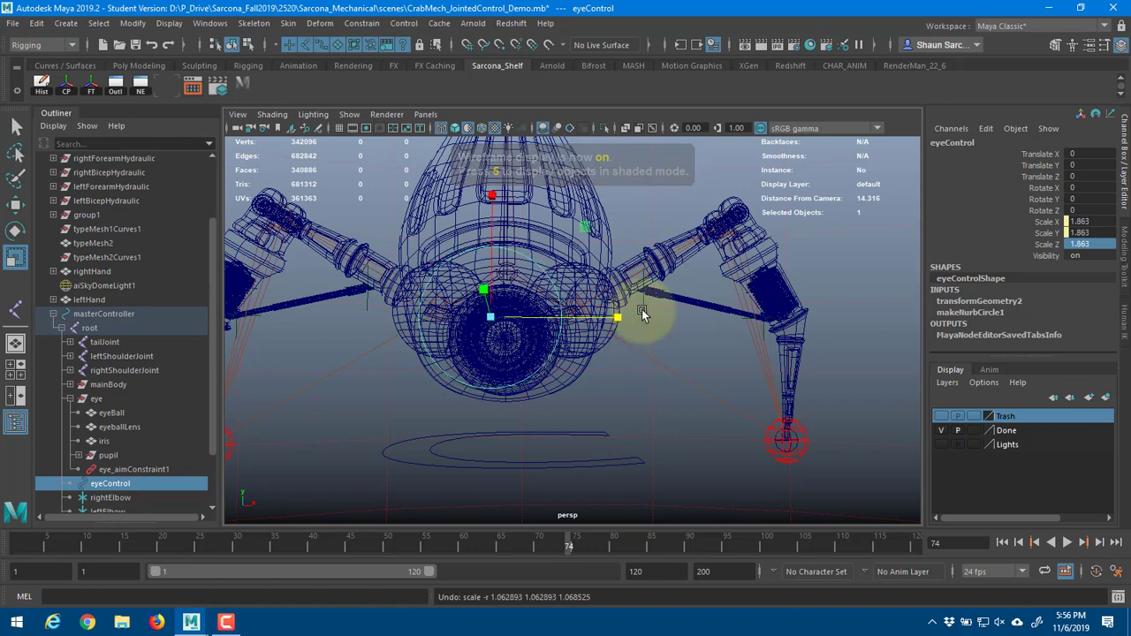
- Reset eyeControl's scale to 1 and return the viewport to shaded display
click(1096, 246)
text(1)
key(Return)
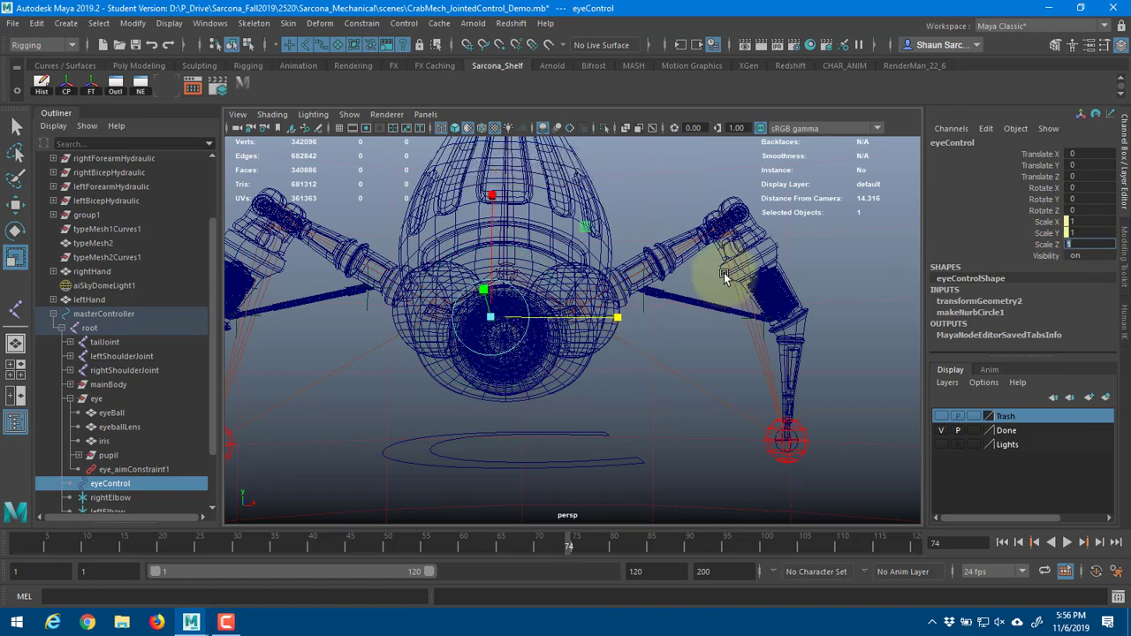
mouse_move(723, 277)
alt+mouse_down()
mouse_move(678, 306)
mouse_move(500, 311)
alt+mouse_up()
key(5)
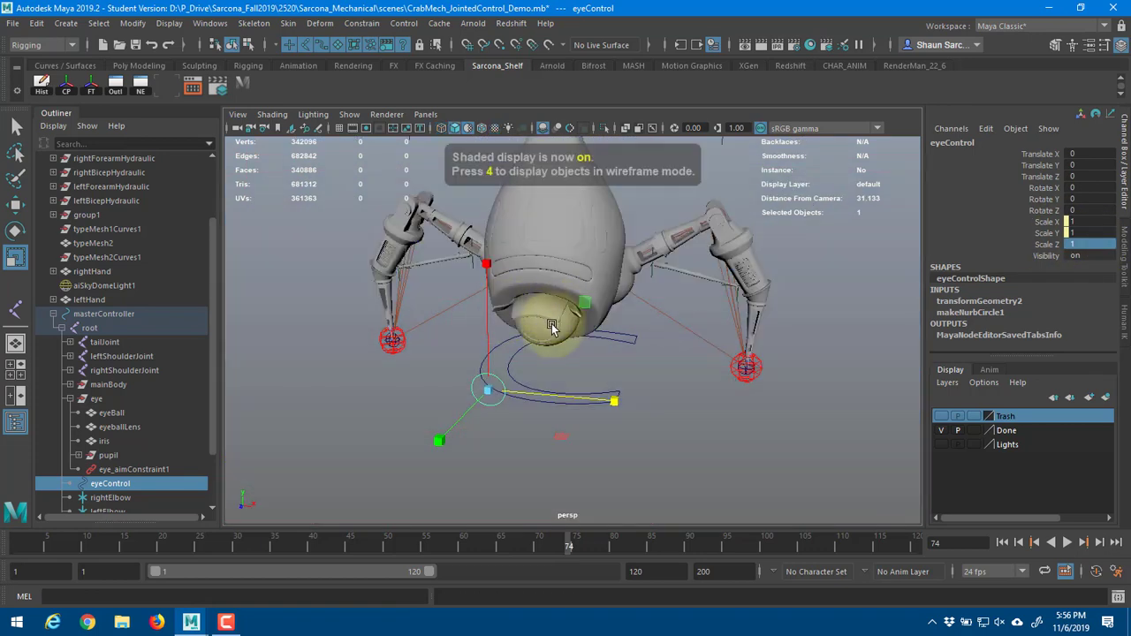
- Move eyeControl around to test the eye's aiming, and undo the move
click(518, 360)
mouse_move(586, 366)
alt+mouse_down()
mouse_move(578, 374)
mouse_move(573, 329)
mouse_move(695, 362)
mouse_move(525, 384)
mouse_move(480, 368)
mouse_move(676, 343)
alt+mouse_up()
click(473, 364)
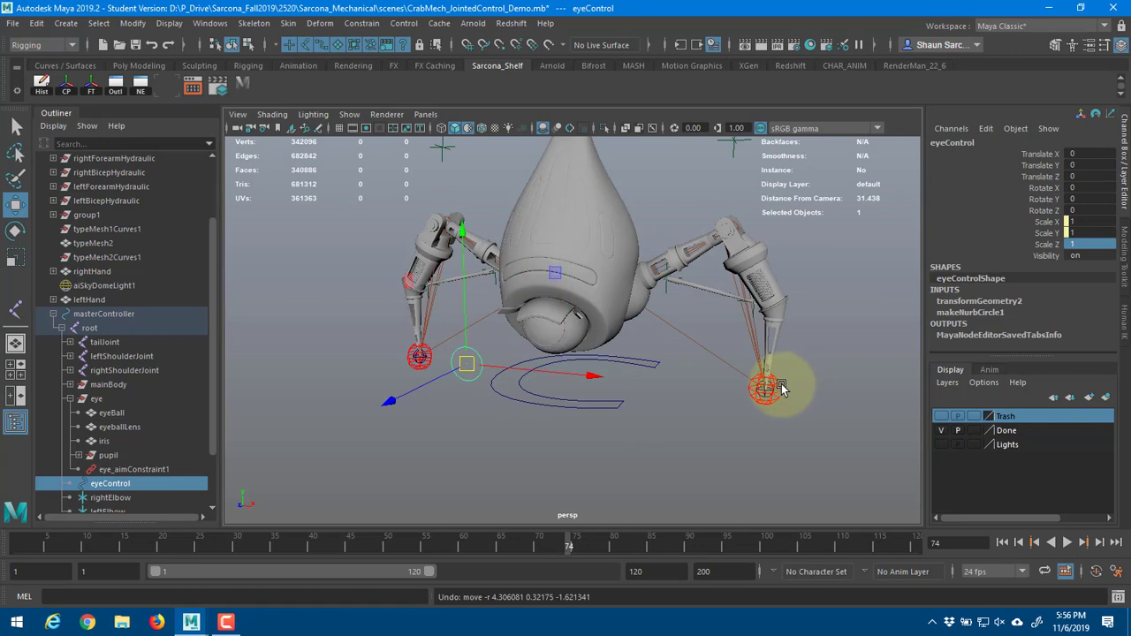
- Move the leftHand control and the leftElbow locator to test the left arm rig, and undo both moves
click(769, 387)
drag(760, 386, 730, 216)
click(729, 219)
key(ctrl+z)
key(ctrl+z)
key(ctrl+z)
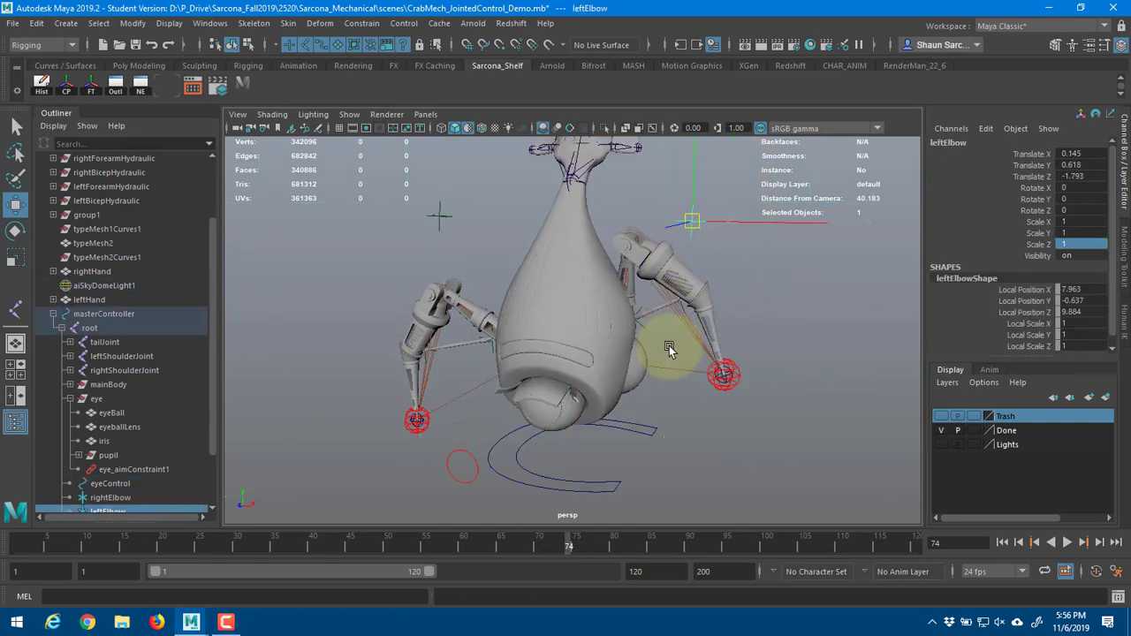
click(650, 340)
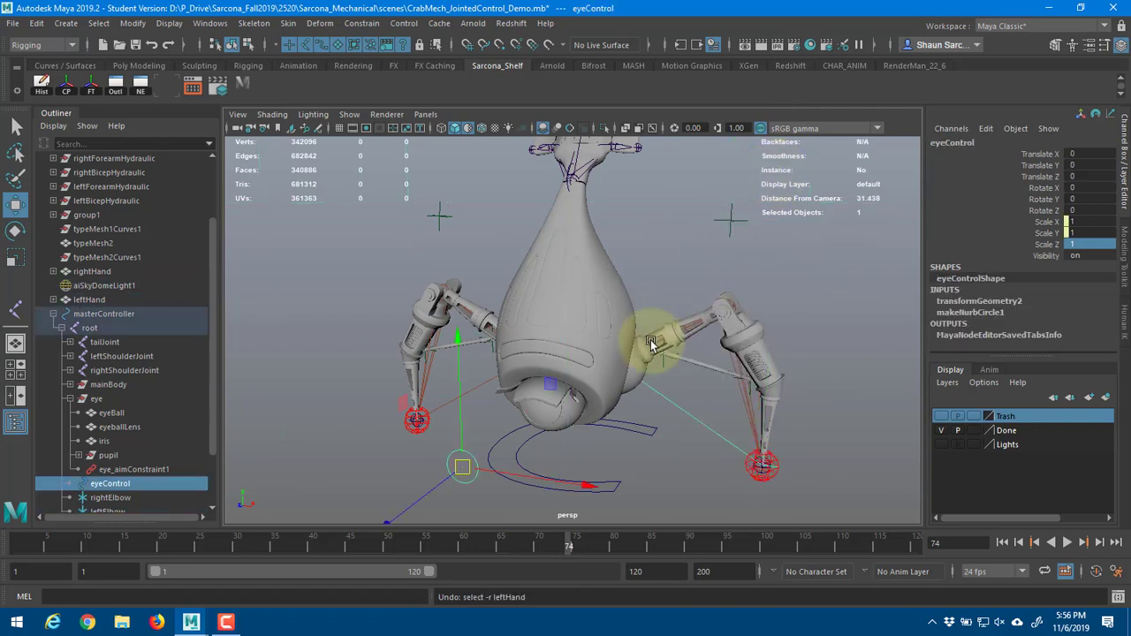
alt+drag(649, 340, 726, 402)
scroll(616, 334, down, 1)
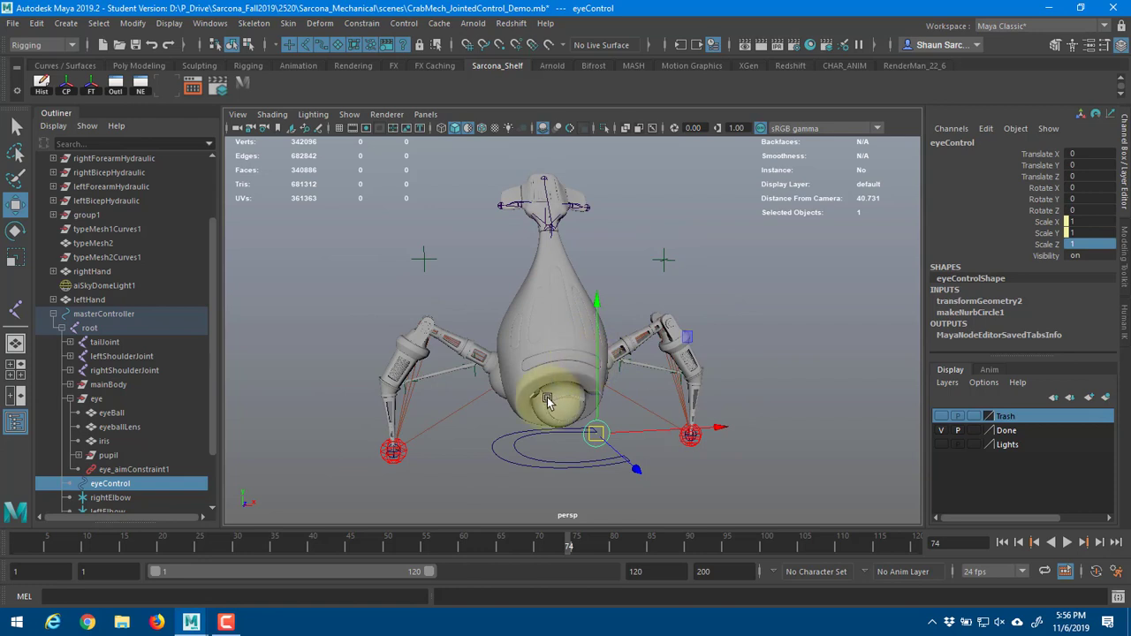
alt+drag(515, 405, 537, 409)
alt+middle_drag(536, 400, 540, 371)
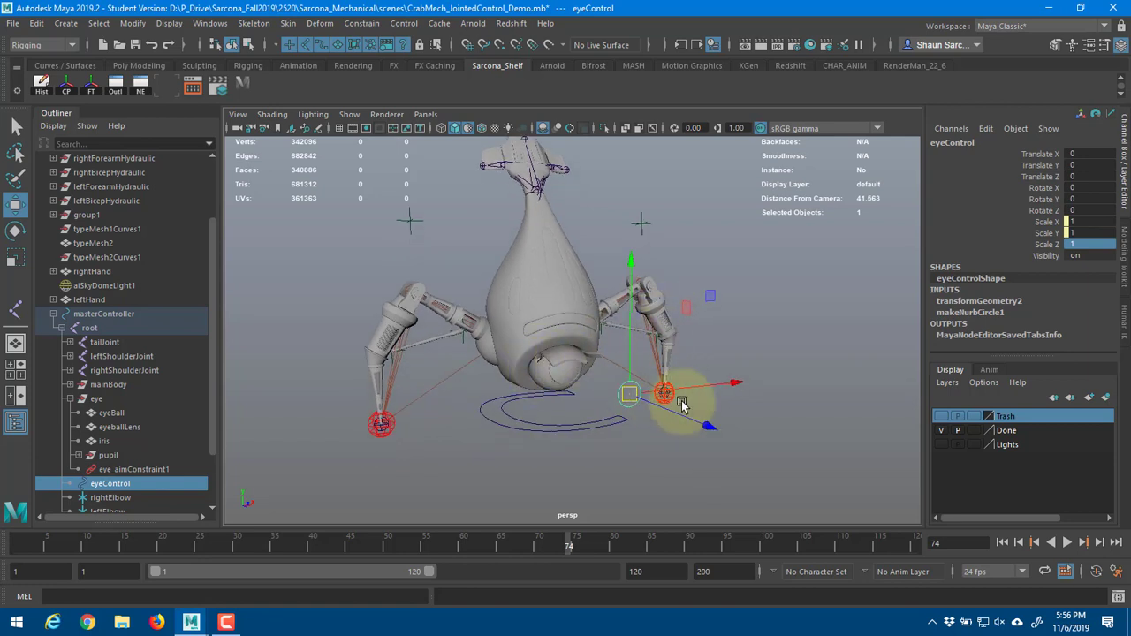
- Rotate eyeControl freely to test whether its rotation is needed, and undo the rotation
key(e)
drag(682, 316, 536, 443)
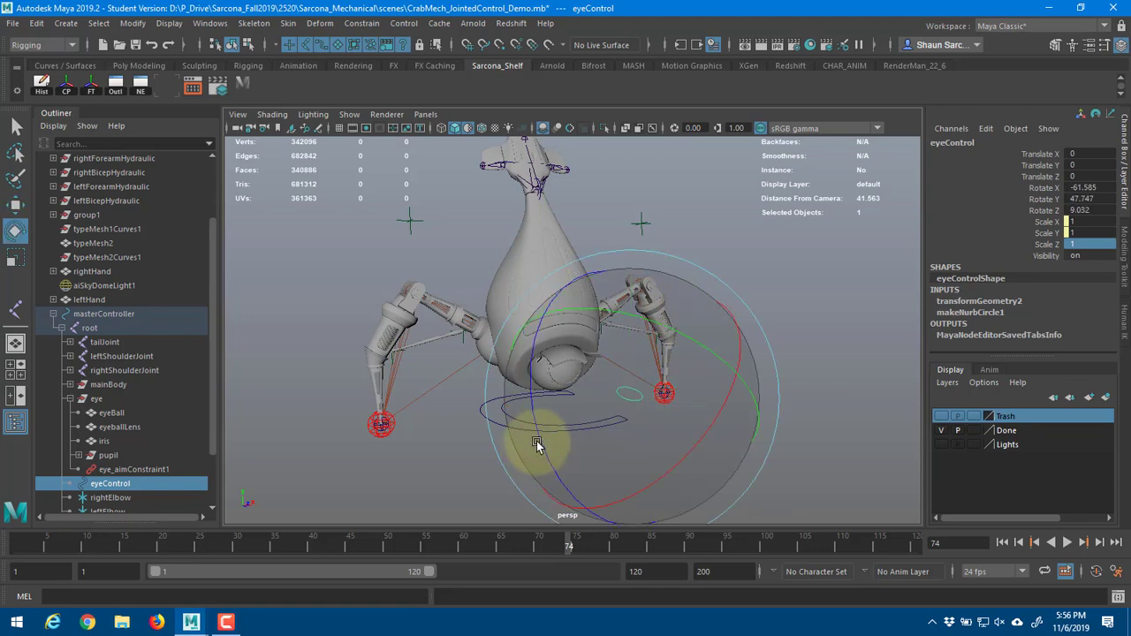
alt+drag(654, 417, 616, 390)
key(ctrl+z)
key(w)
key(ctrl+z)
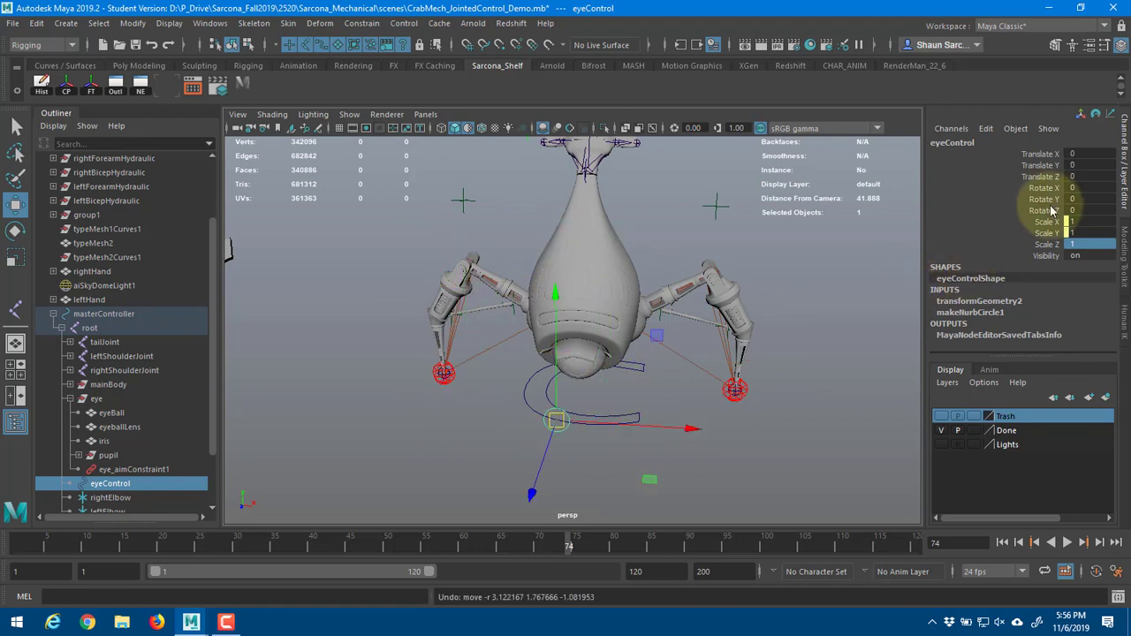
- Lock and hide eyeControl's Rotate X, Rotate Y, Rotate Z and Visibility channels
drag(1049, 194, 1051, 228)
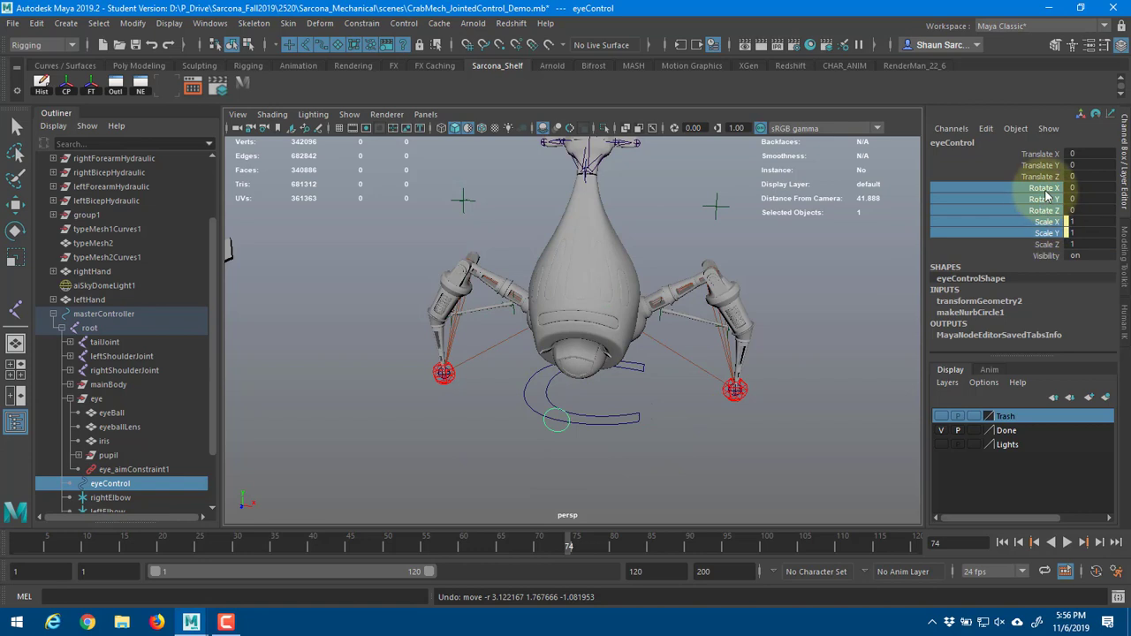
drag(1047, 189, 1047, 200)
right_click(1045, 210)
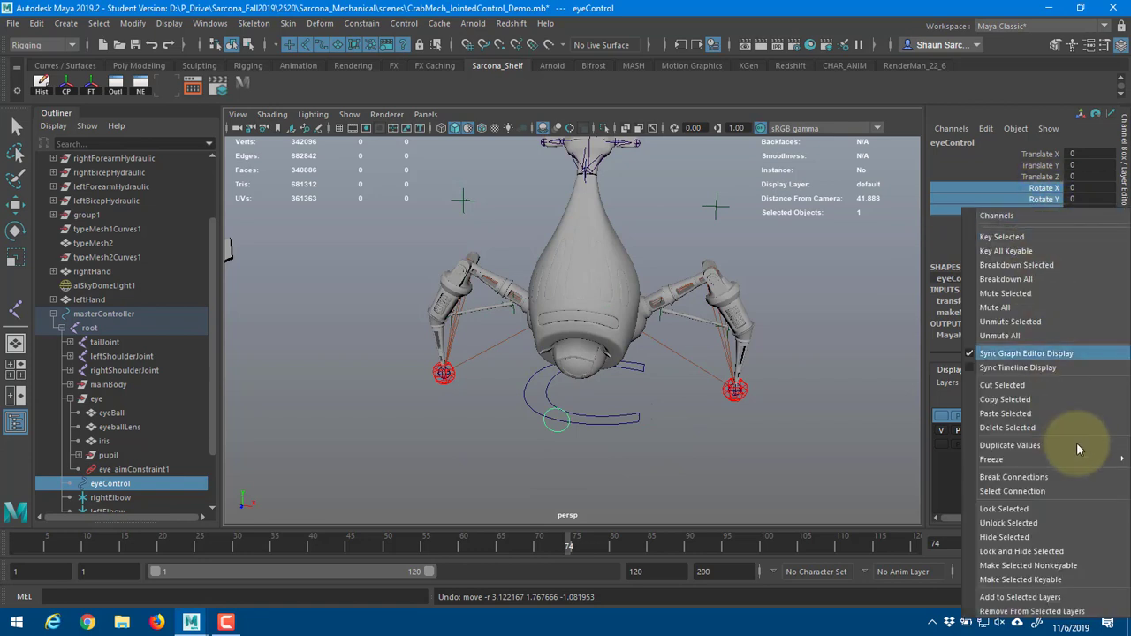
click(1071, 554)
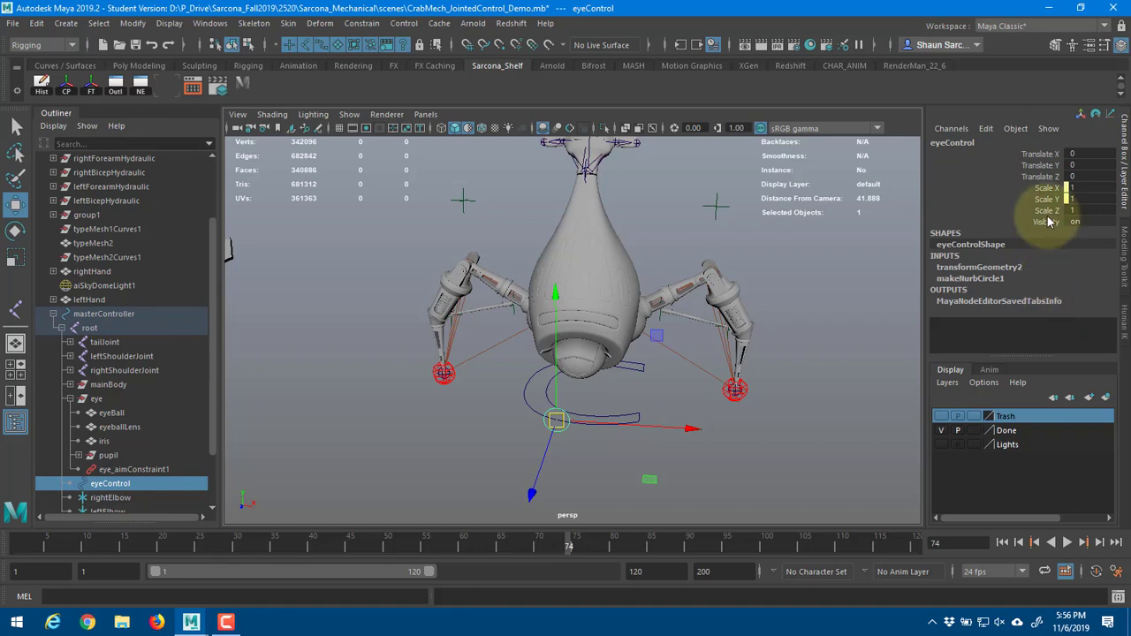
right_click(1050, 226)
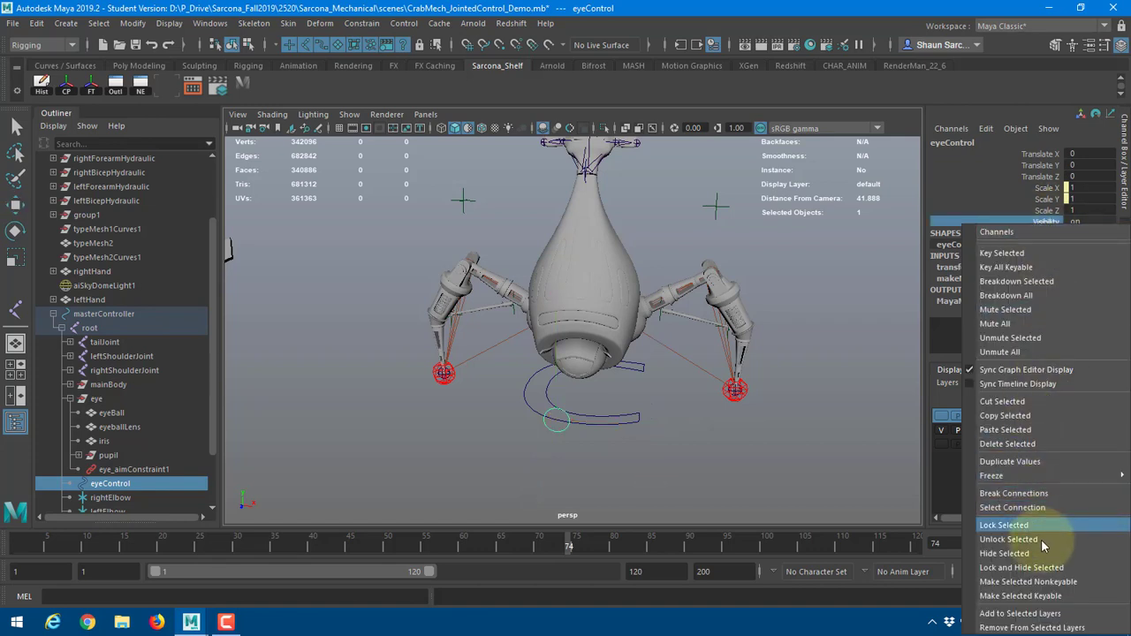
click(1034, 567)
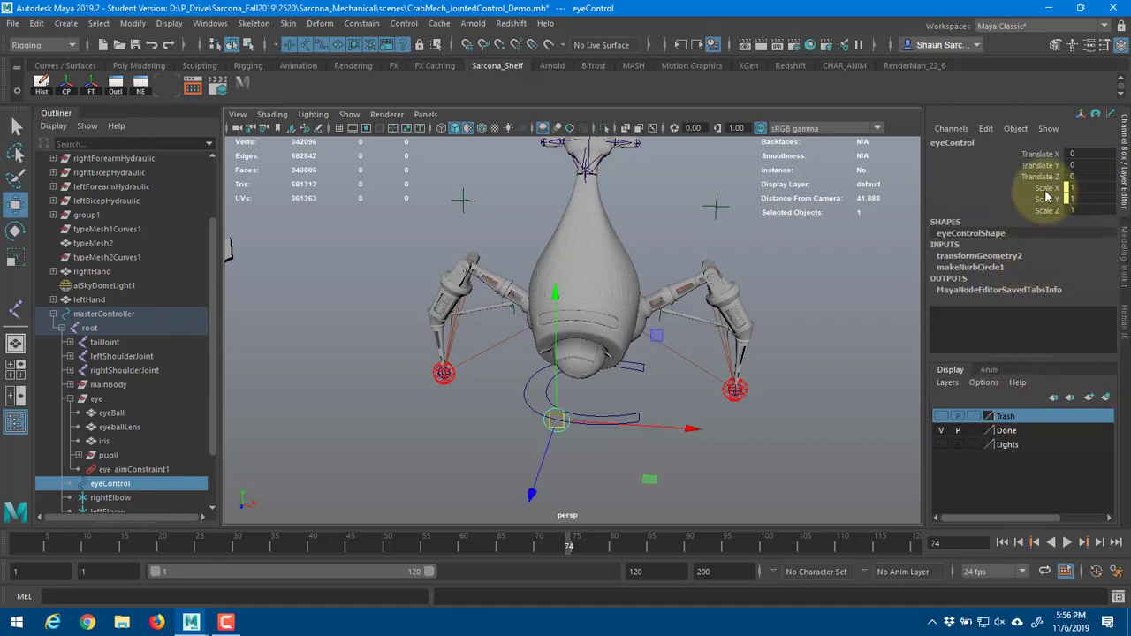
- Lock and hide eyeControl's Scale X and Scale Y channels, leaving Scale Z available
drag(1046, 191, 1046, 201)
right_click(1044, 202)
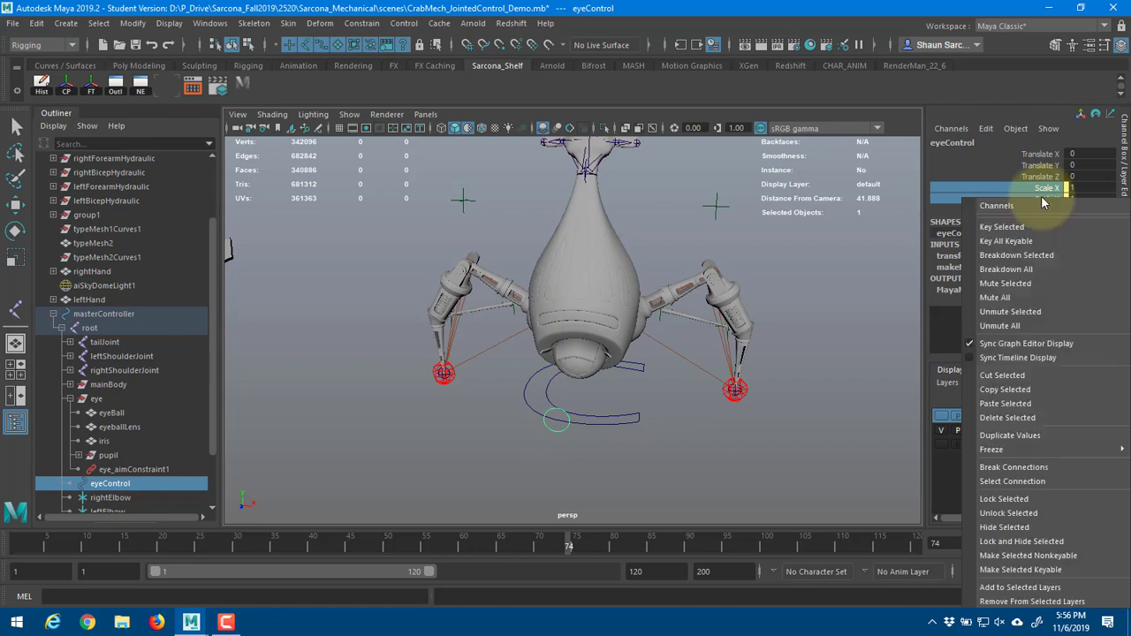
click(1059, 540)
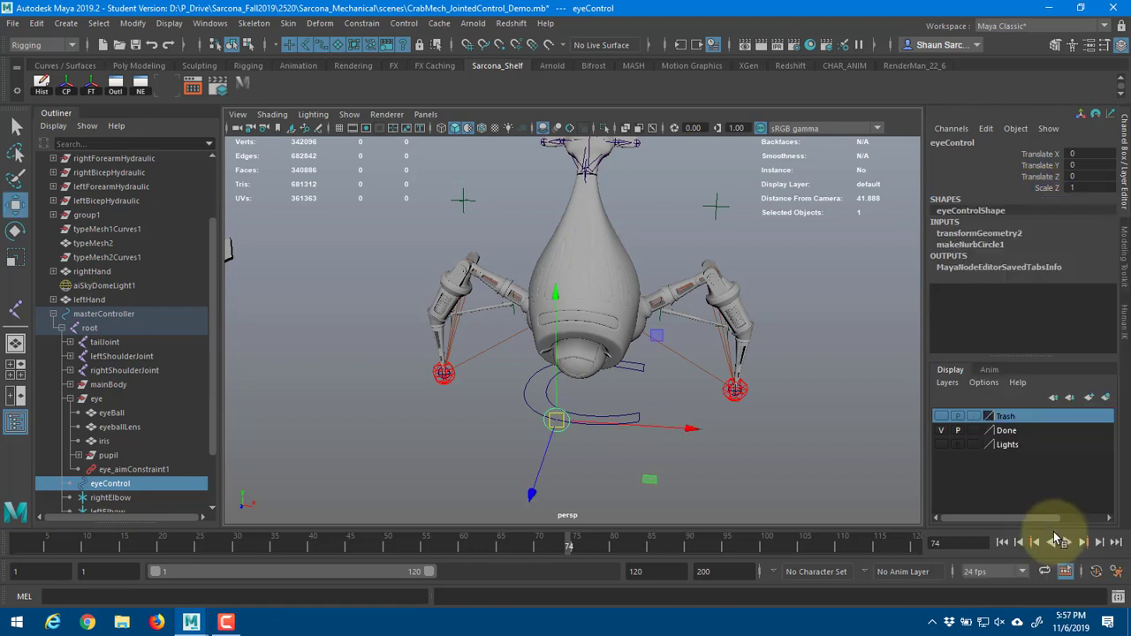
- Move eyeControl and scale it along Z to test its remaining channels, and undo both changes
alt+drag(726, 351, 561, 390)
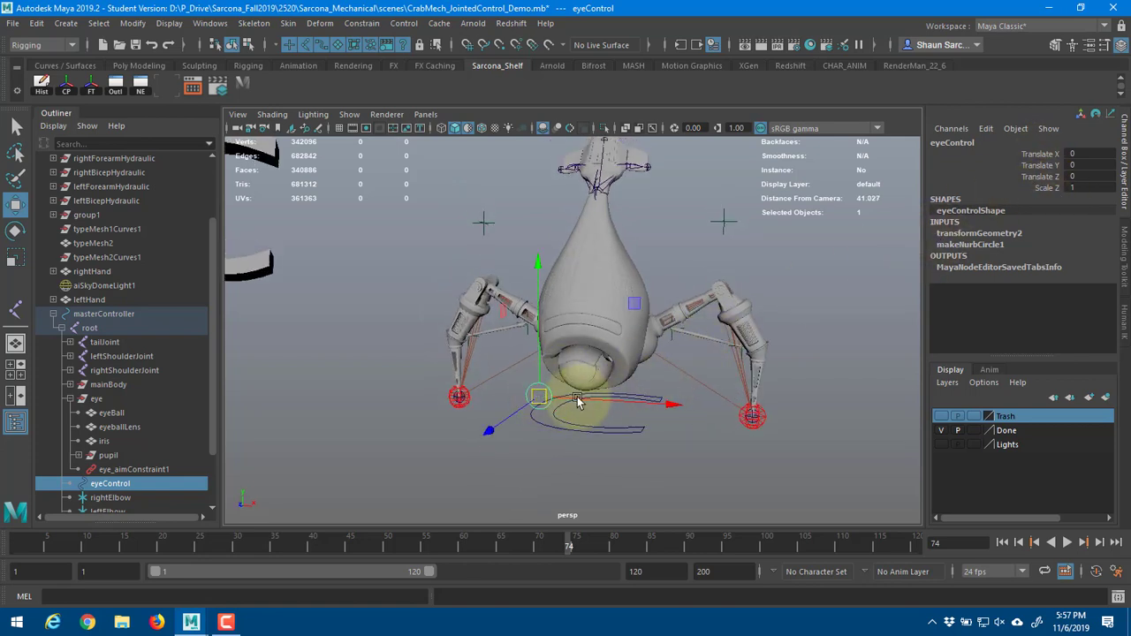
middle_drag(578, 407, 630, 449)
key(r)
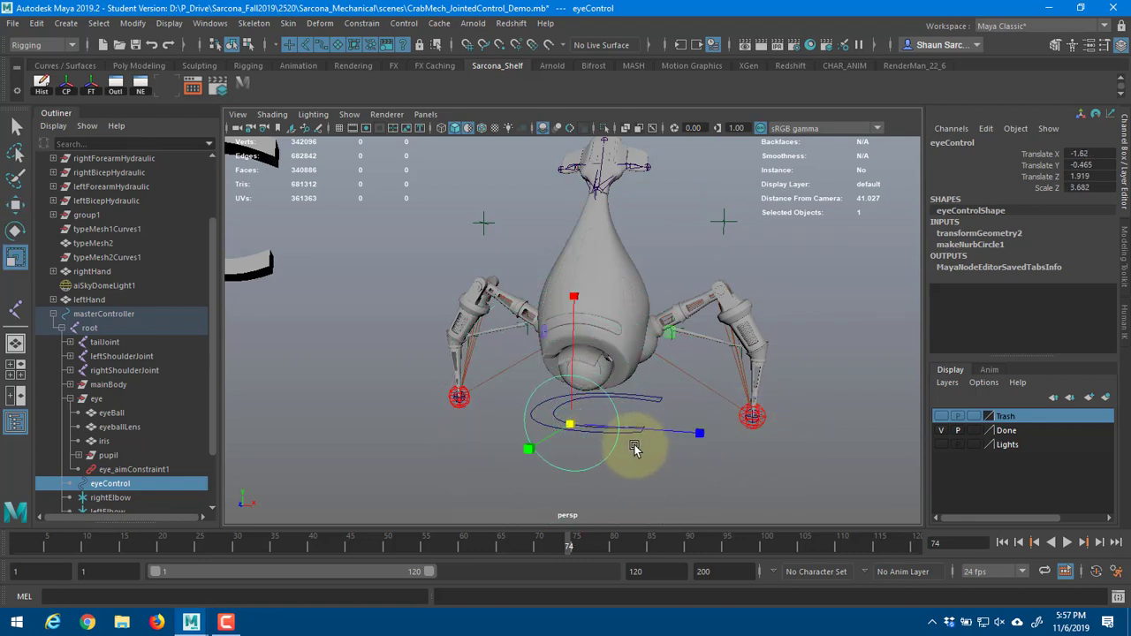
key(w)
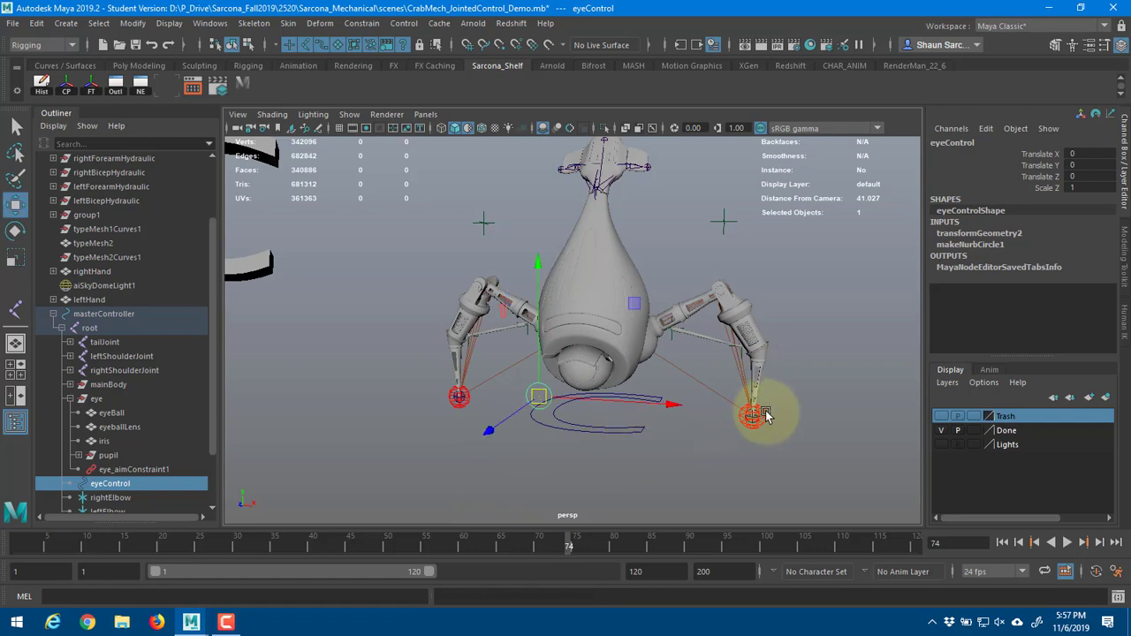
- Select the leftHand control and test rotating and scaling it, undoing both changes
click(766, 417)
key(e)
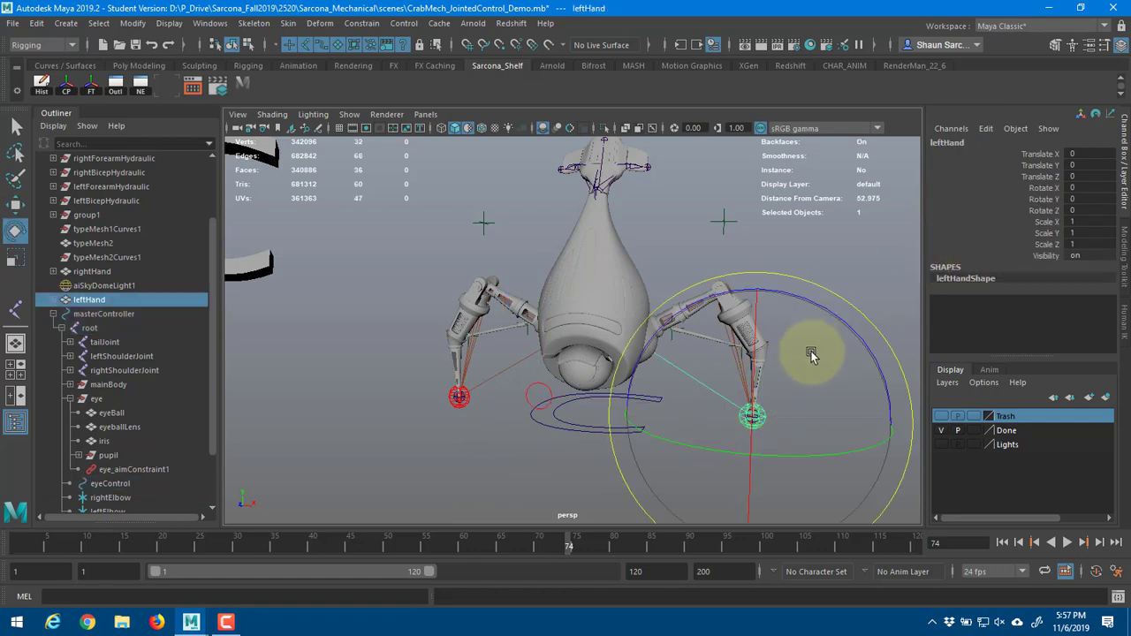
alt+drag(811, 352, 621, 320)
drag(617, 398, 656, 245)
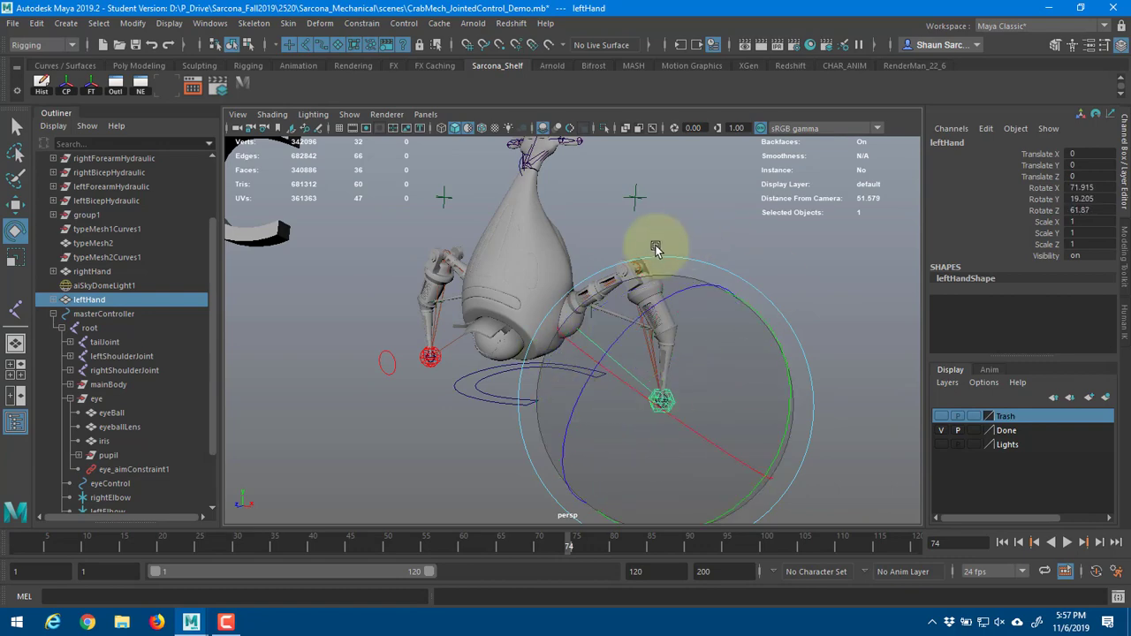
key(ctrl+z)
key(r)
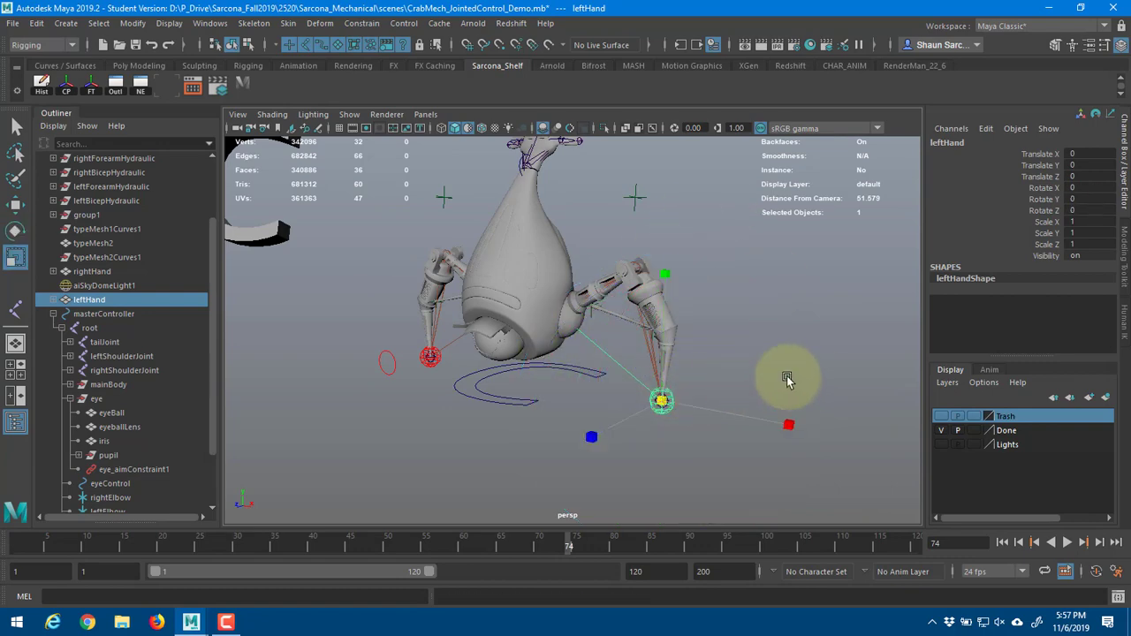
drag(787, 377, 1112, 327)
key(ctrl+z)
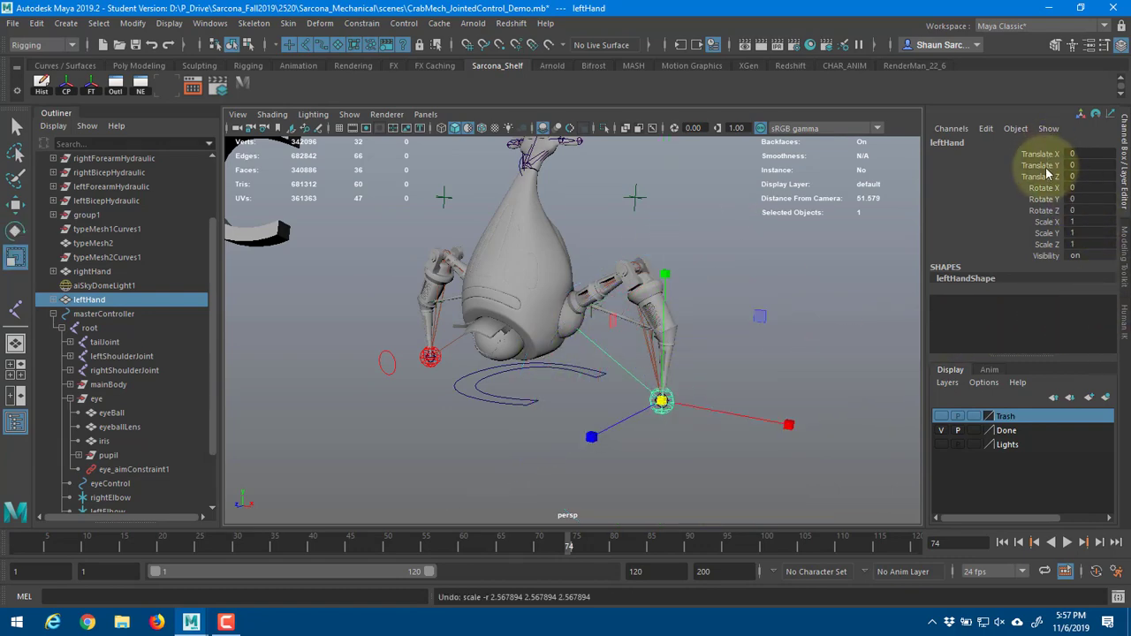
- Lock and hide leftHand's rotate, scale and visibility channels, keeping only the translate channels
drag(1047, 155, 1041, 255)
right_click(1034, 214)
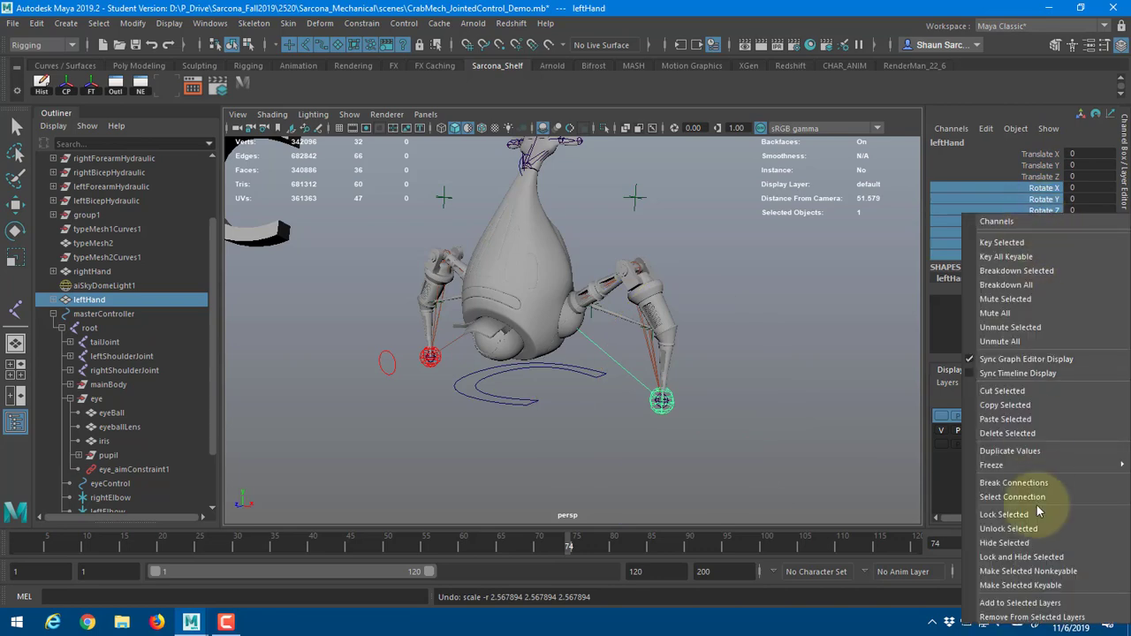
click(1022, 557)
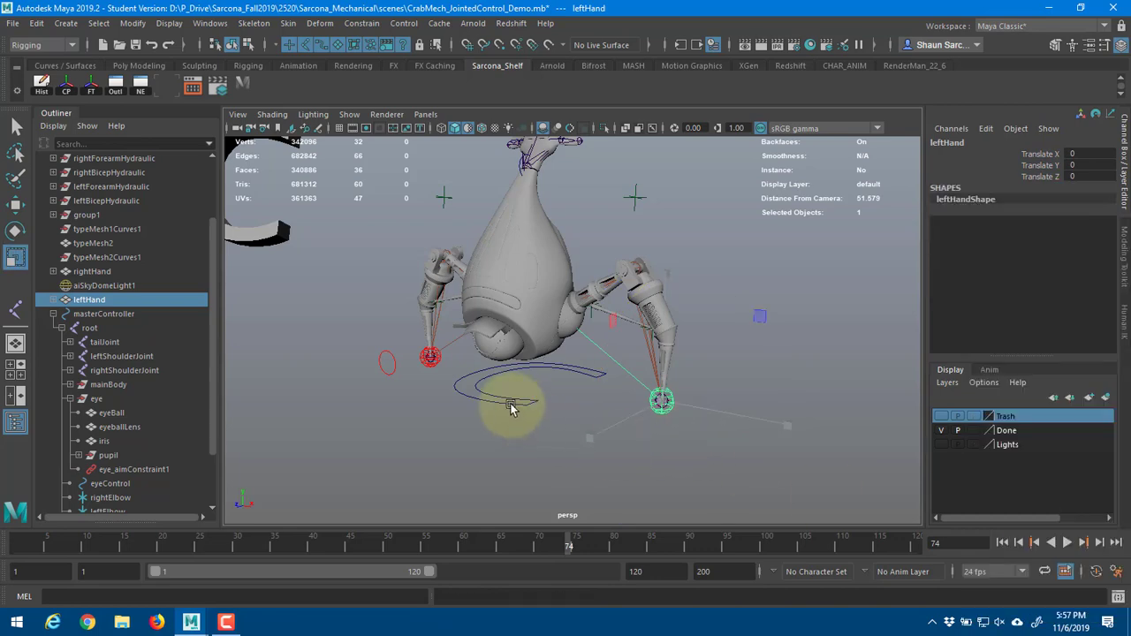
- Lock and hide the rotate, scale and visibility channels of the rightHand control, keeping only the translate channels
alt+drag(511, 407, 430, 409)
click(430, 409)
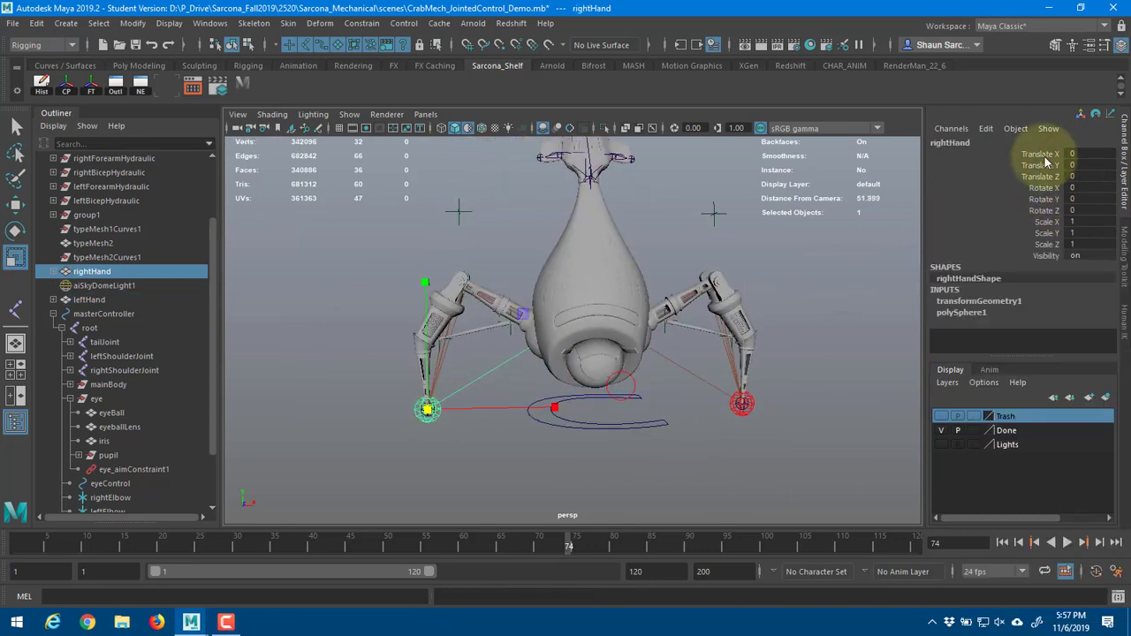
drag(1043, 190, 1039, 256)
right_click(1036, 212)
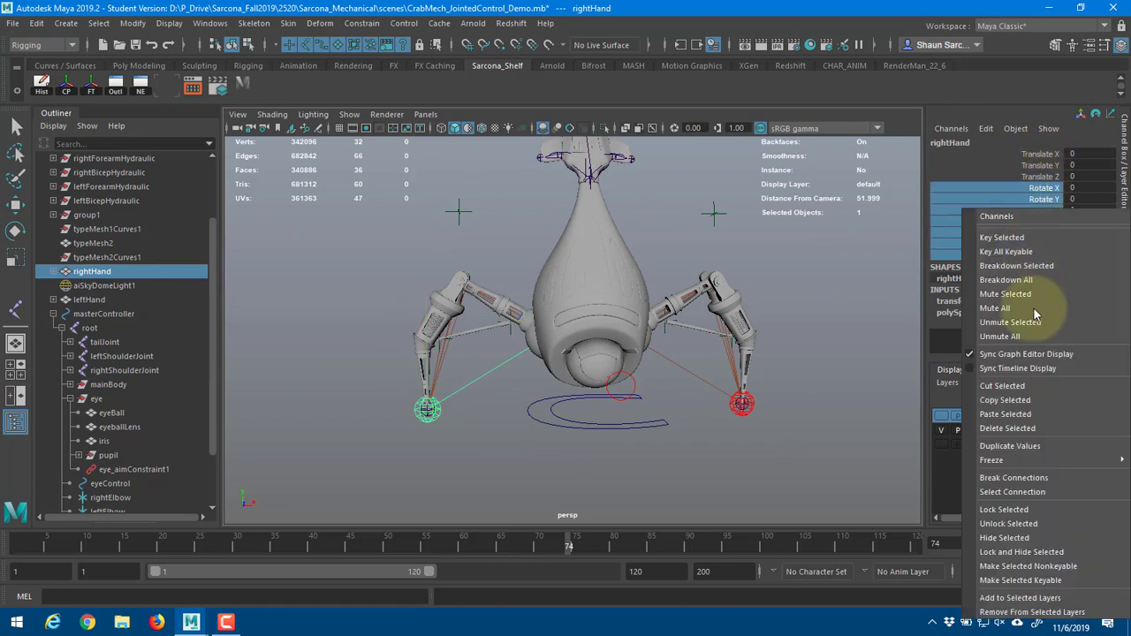
click(1060, 552)
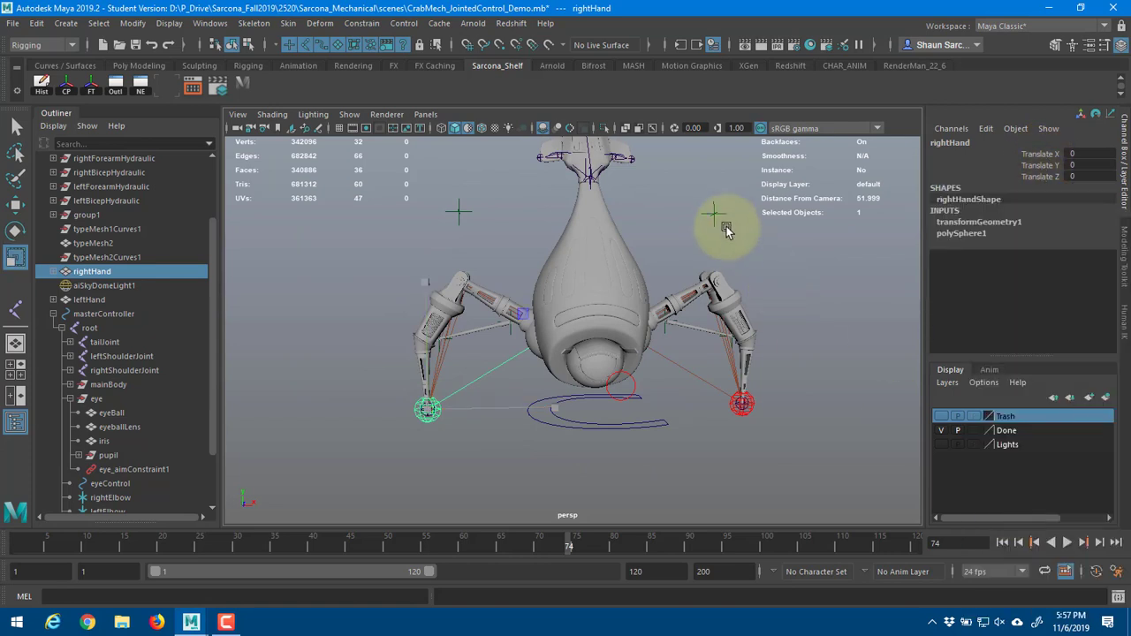
- Lock and hide the rotate, scale and visibility channels of the rightElbow and leftElbow locators together
click(459, 212)
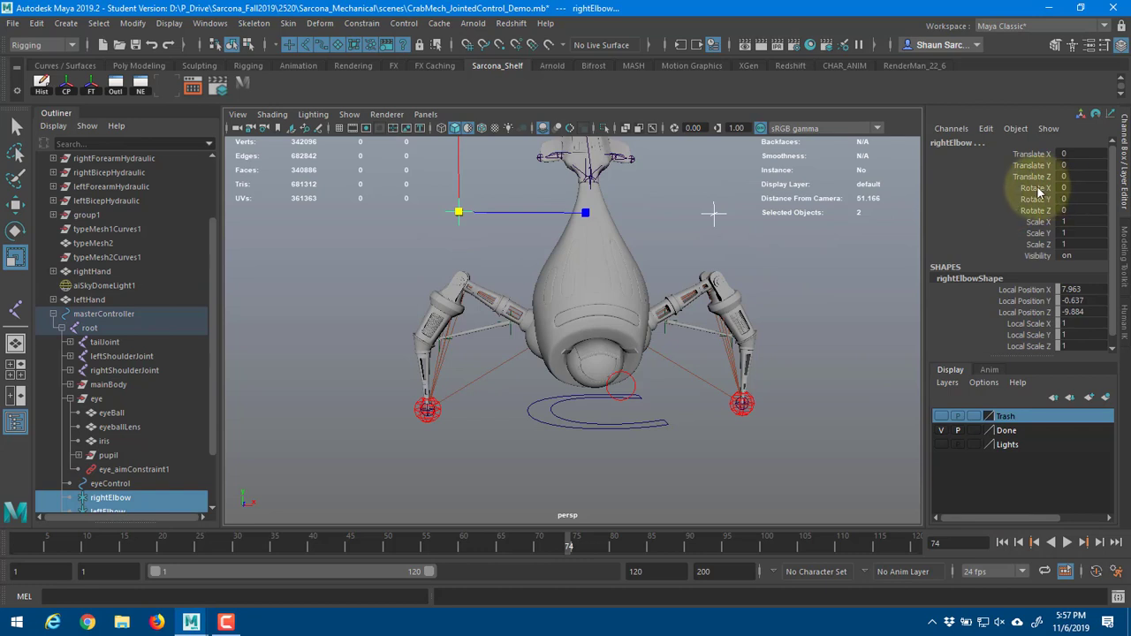
drag(1039, 189, 1041, 255)
right_click(1039, 217)
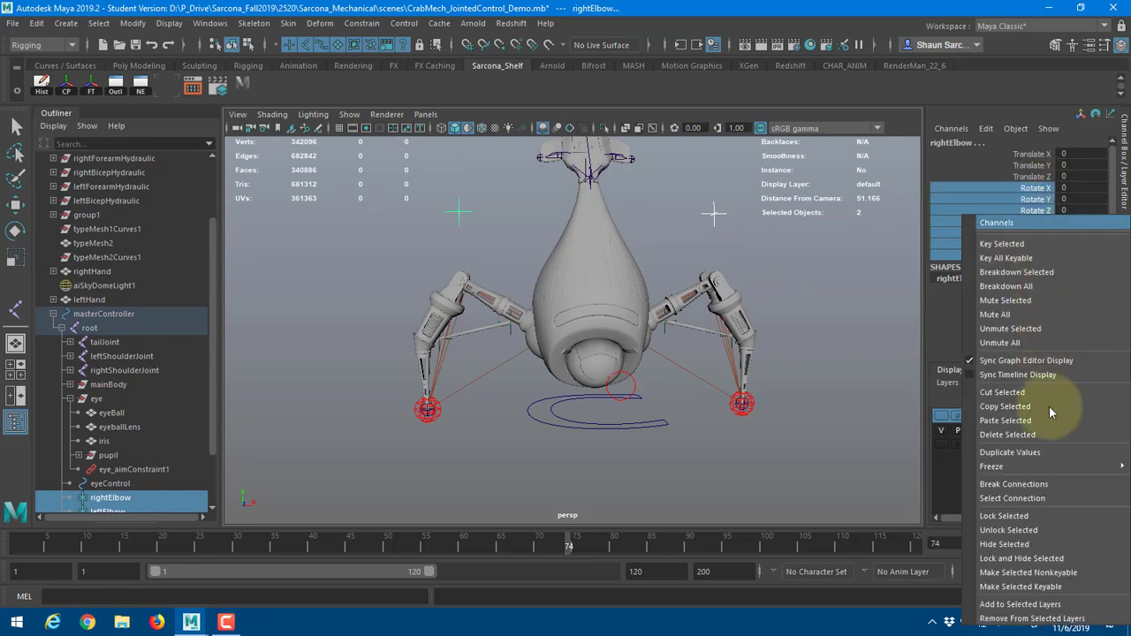
click(1057, 558)
- Select the tailFin control at the base of the tail and test rotating it about Z, undoing the rotation
alt+drag(841, 260, 585, 370)
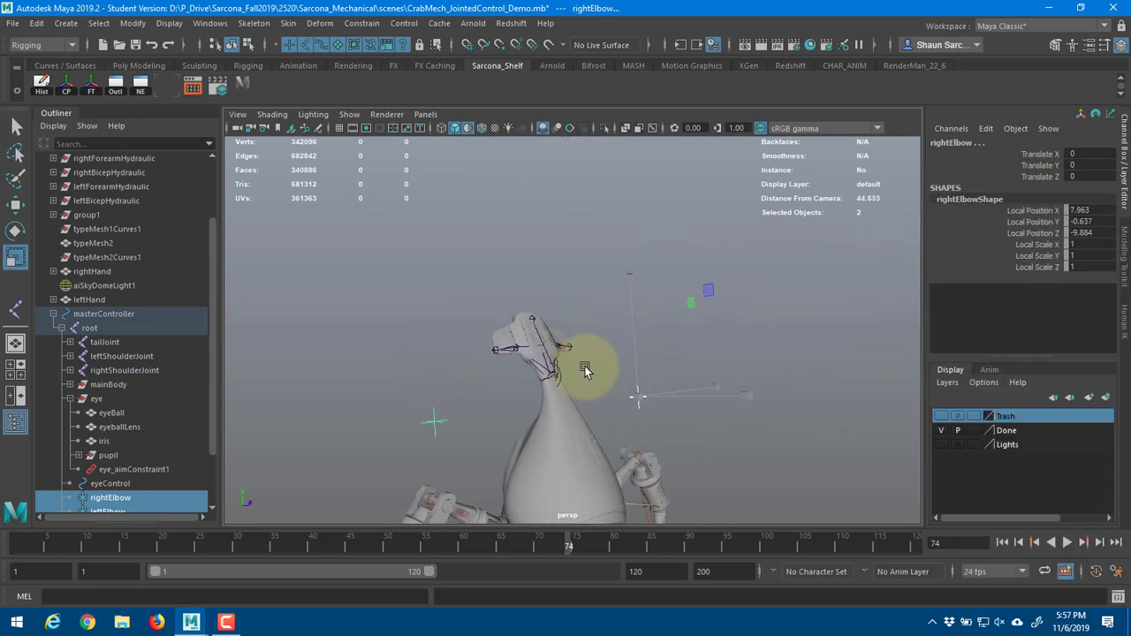
click(562, 377)
key(f)
alt+drag(732, 366, 806, 279)
key(e)
key(ctrl+z)
- Lock and hide all tailFin channels except Rotate Z
click(1044, 210)
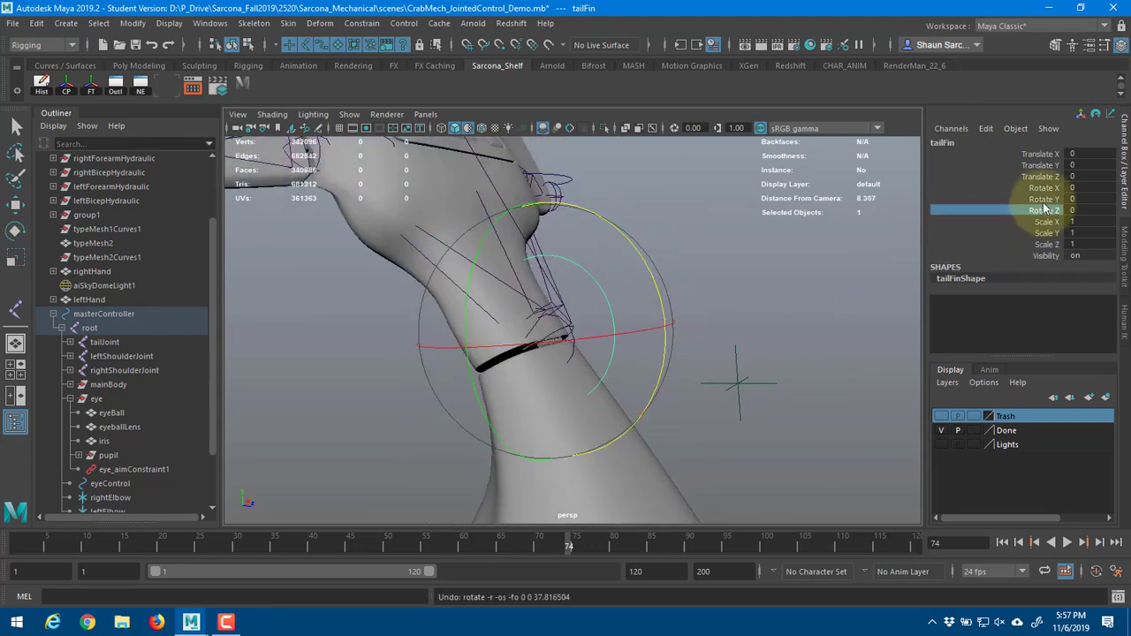
click(1045, 199)
drag(1041, 153, 1043, 201)
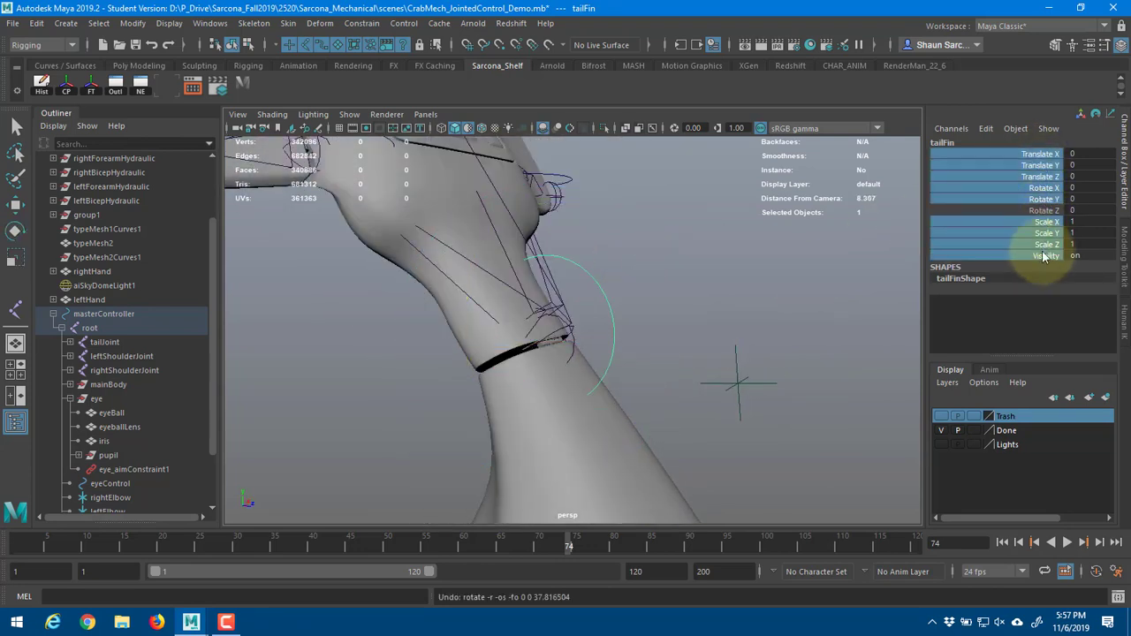
right_click(1035, 237)
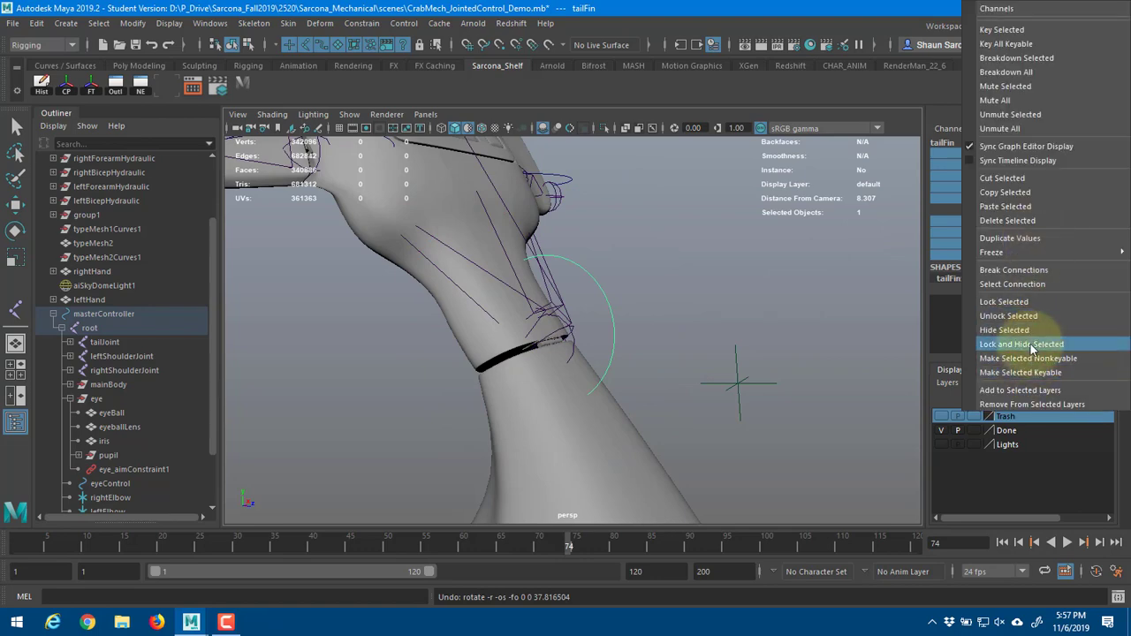
click(1022, 344)
- Select the leftFlipper and rightFlipper controls and test rotating them about Y, undoing the rotation
alt+drag(619, 313, 702, 339)
click(663, 252)
click(702, 339)
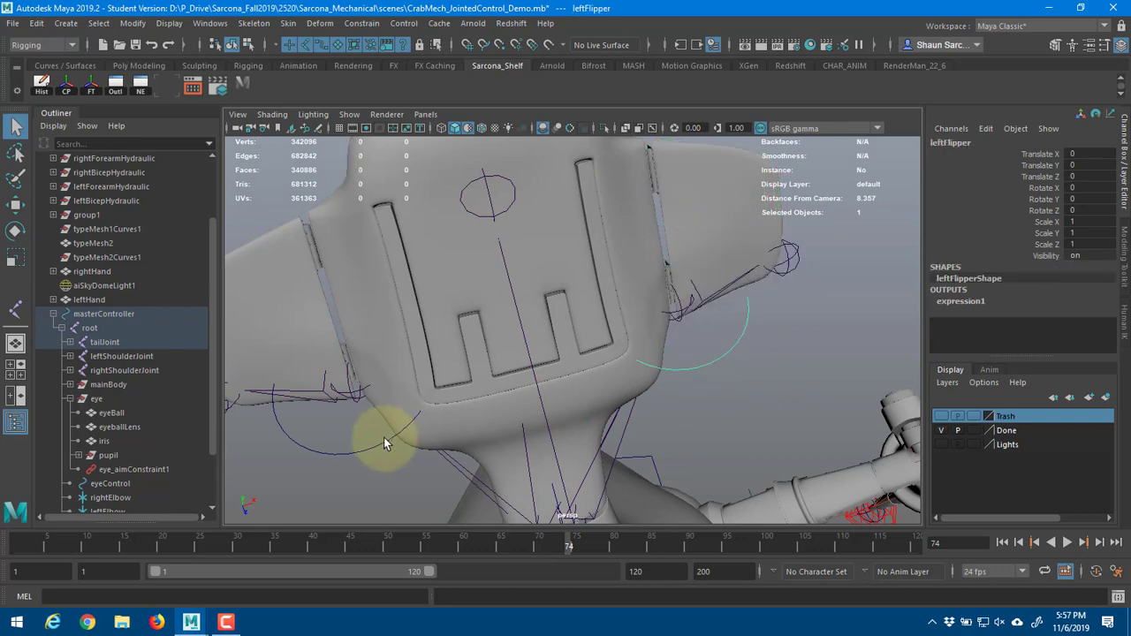
alt+drag(384, 438, 347, 420)
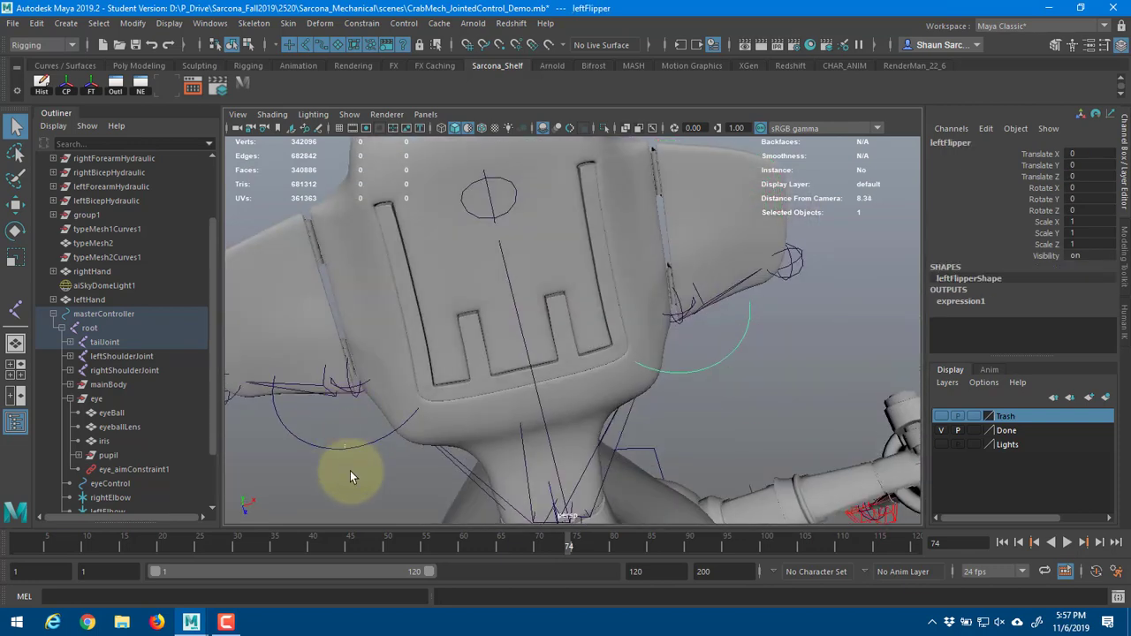
key(e)
drag(443, 455, 747, 349)
key(ctrl+z)
- Lock and hide all channels of both flipper controls except Rotate Y
drag(1054, 239, 1043, 154)
right_click(1043, 159)
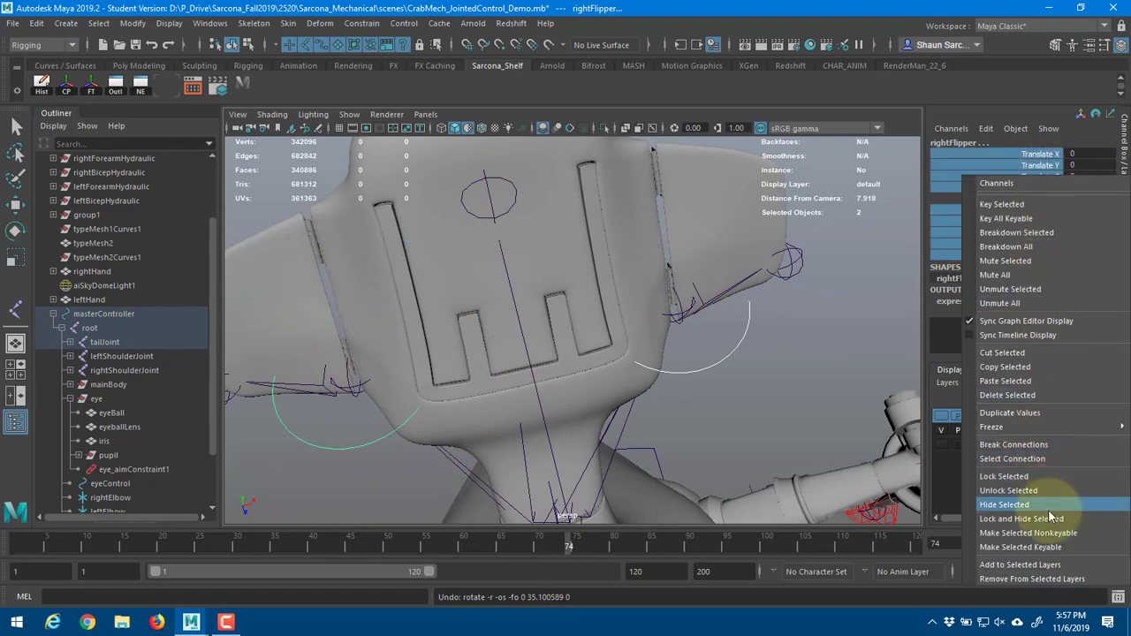
click(1021, 519)
- Check the elbow locators, and select masterController and test scaling it uniformly, undoing the scaling
alt+drag(866, 416, 416, 311)
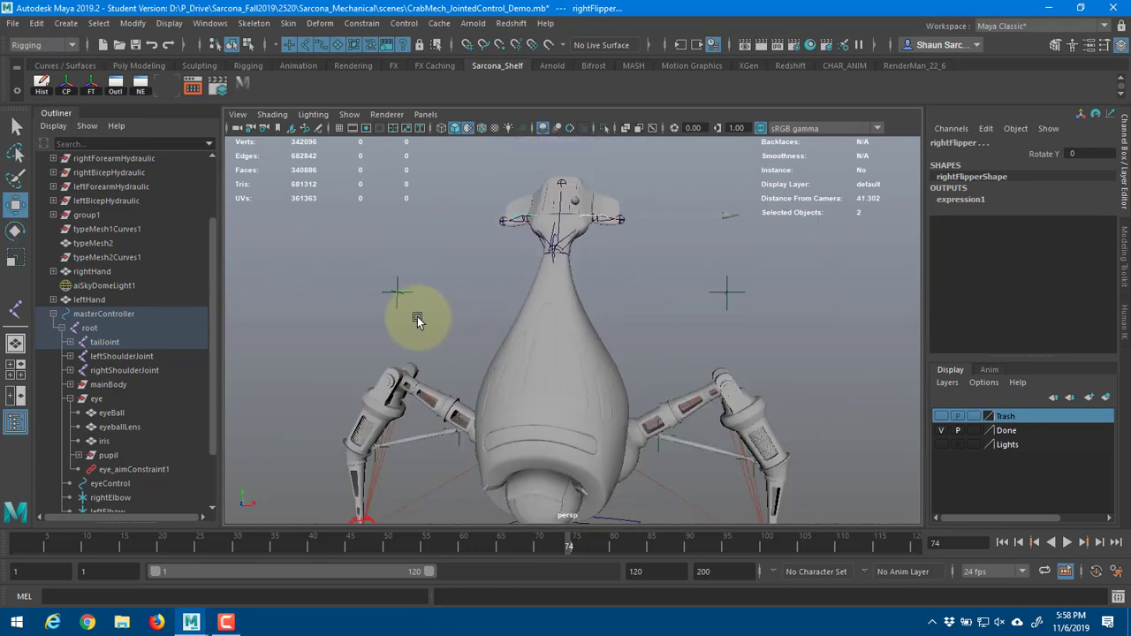
click(395, 285)
alt+drag(757, 253, 612, 399)
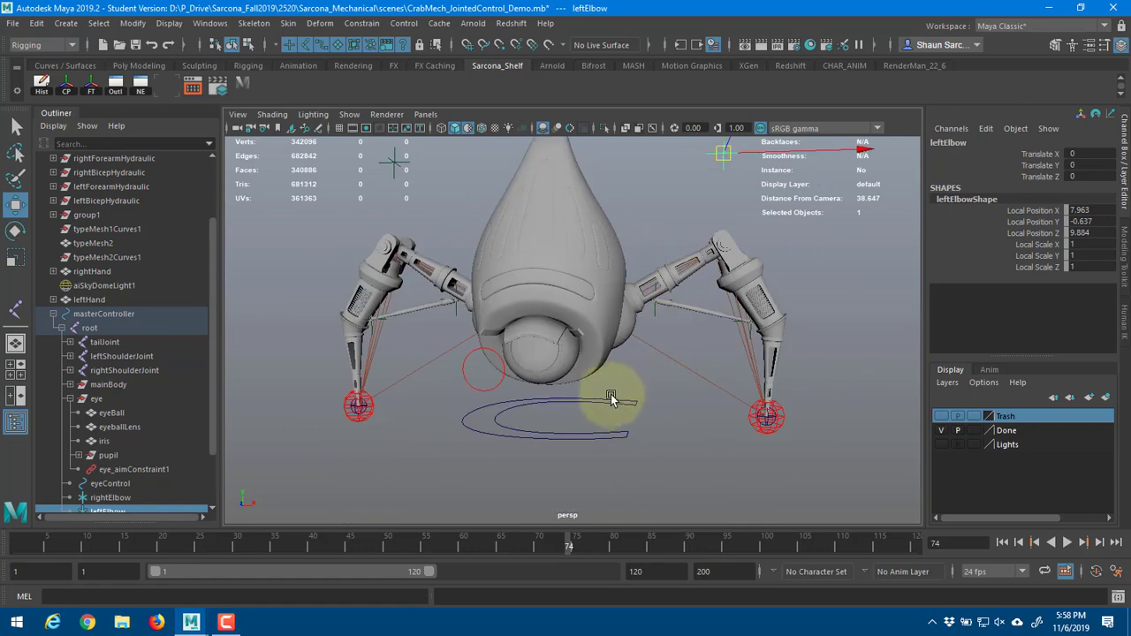
click(611, 405)
key(r)
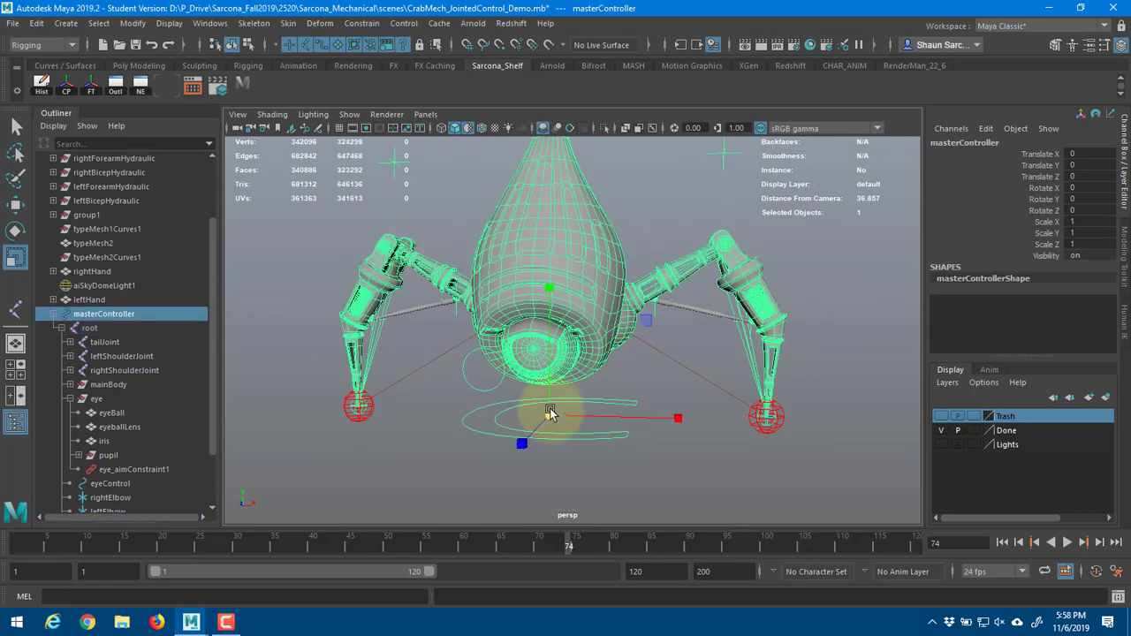
middle_drag(597, 406, 473, 472)
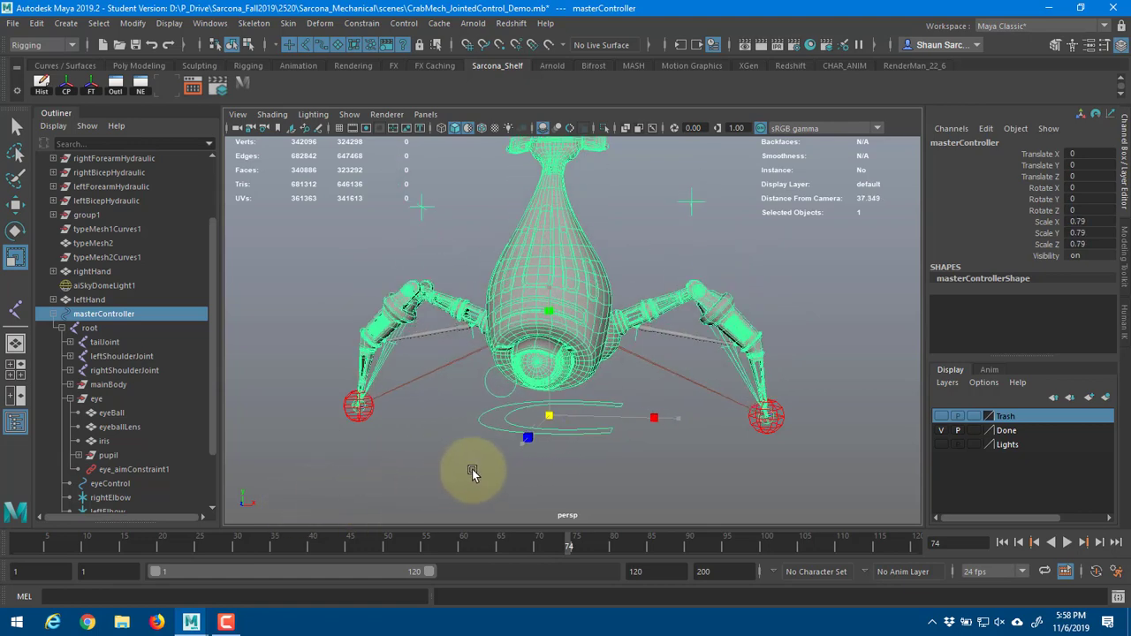
key(ctrl+z)
- Lock and hide the Scale X, Y, Z and Visibility channels of masterController
click(1042, 222)
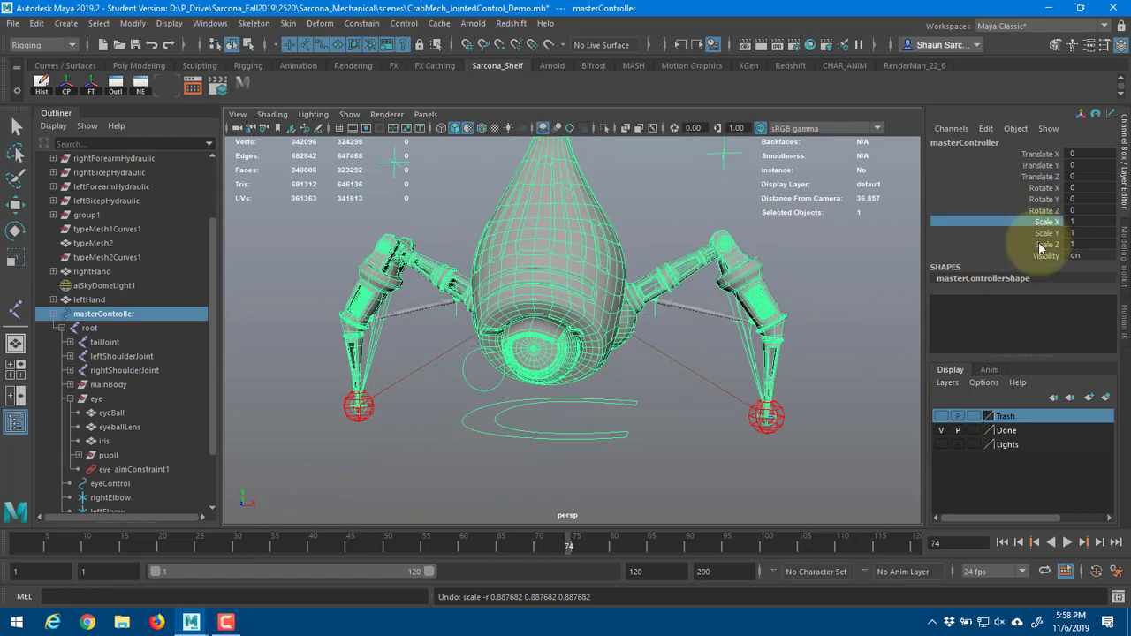
right_click(1039, 243)
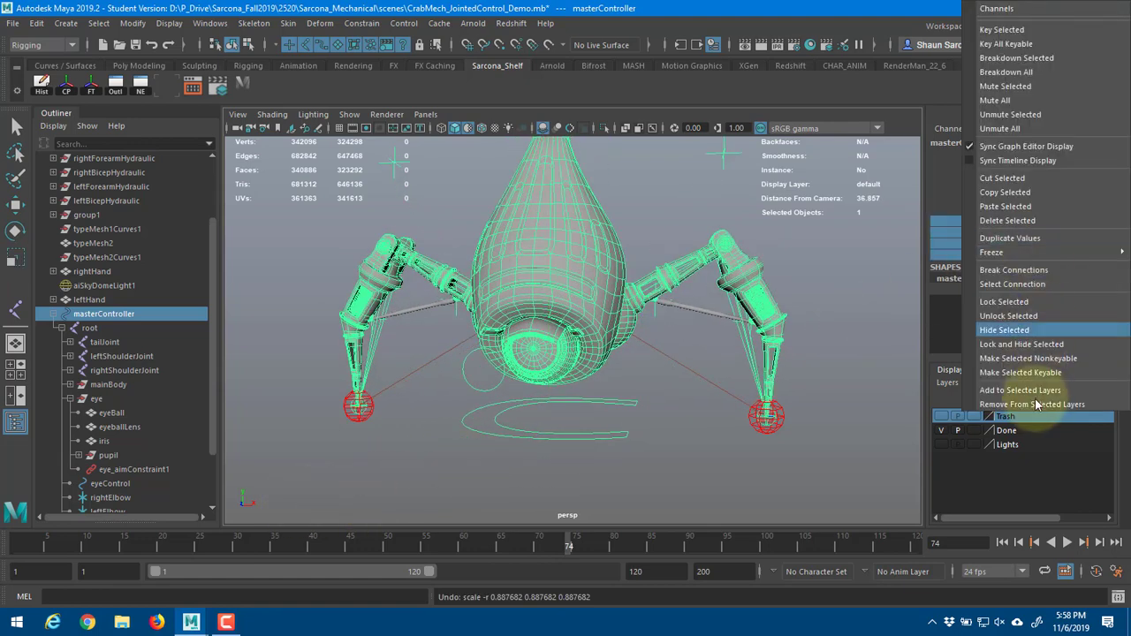
click(1039, 343)
- Test rotating and moving masterController with the whole rig, undoing each transformation
key(e)
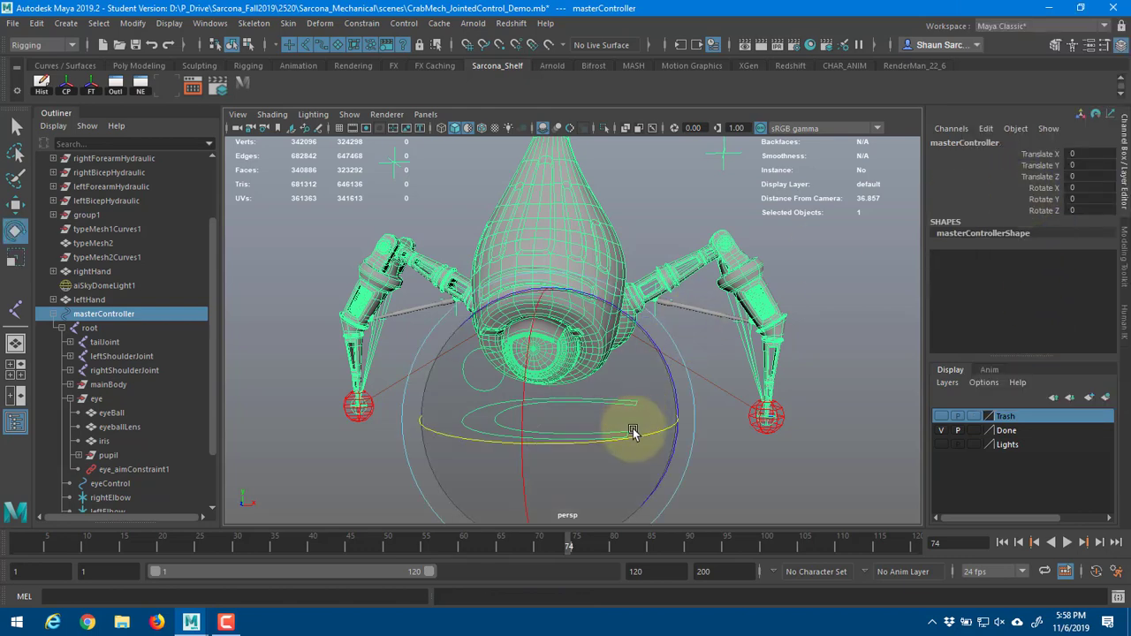
mouse_move(662, 416)
mouse_down()
mouse_move(525, 442)
mouse_move(698, 409)
mouse_move(532, 430)
mouse_move(650, 408)
mouse_up()
key(ctrl+z)
mouse_move(656, 344)
mouse_down()
mouse_move(665, 373)
mouse_move(611, 361)
mouse_move(659, 345)
mouse_up()
key(ctrl+z)
alt+middle_drag(622, 286, 606, 359)
scroll(748, 322, down, 3)
alt+drag(663, 345, 658, 342)
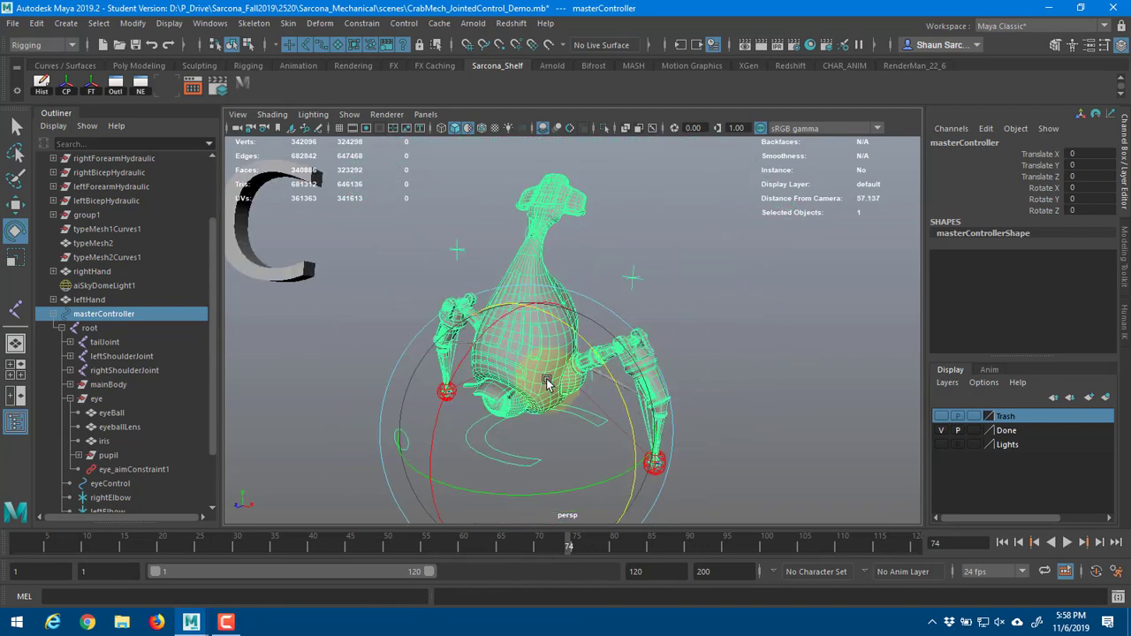
key(w)
mouse_move(531, 304)
mouse_down()
mouse_move(532, 338)
mouse_move(535, 287)
mouse_up()
key(ctrl+z)
- Delete the leftover typeMesh2 letter from the scene and check the rig
click(303, 265)
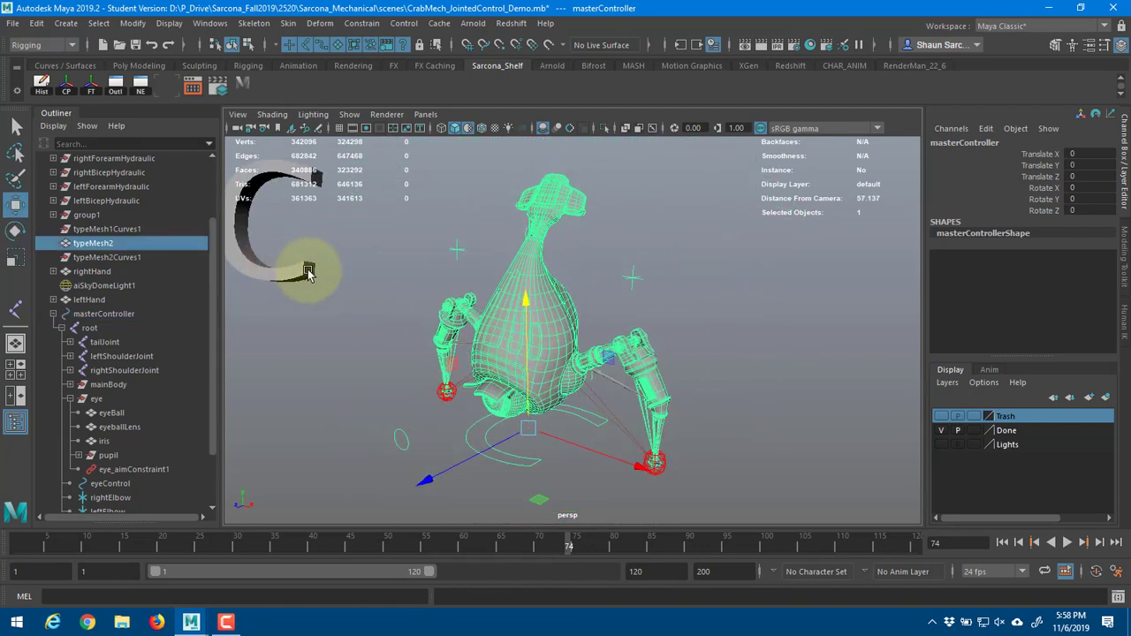
key(Delete)
scroll(495, 316, down, 2)
scroll(492, 314, up, 5)
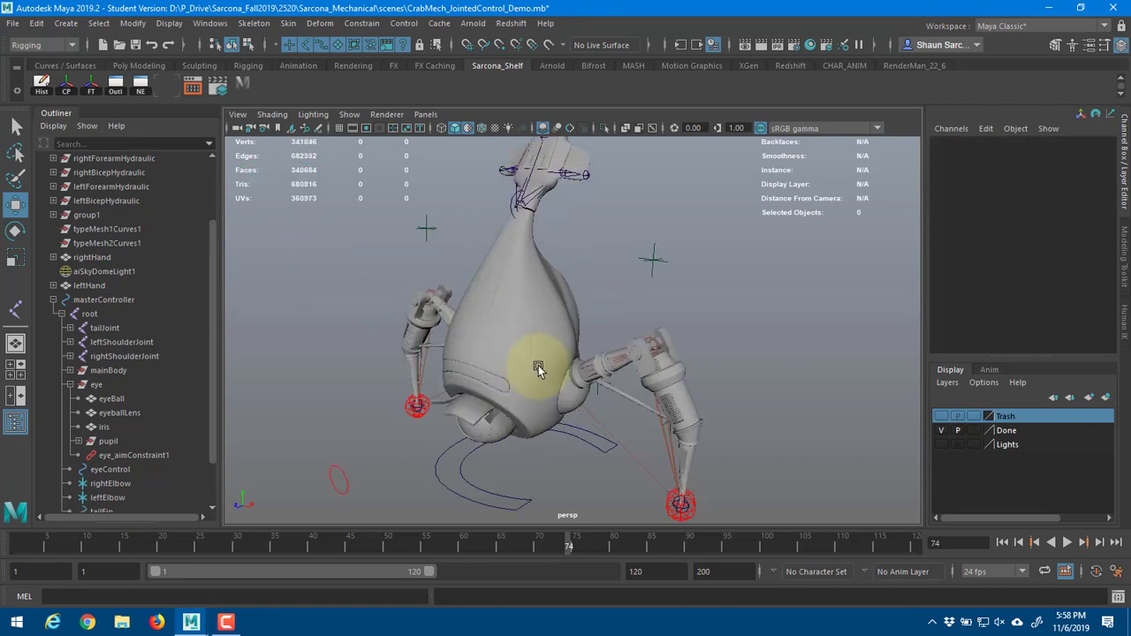
alt+drag(538, 369, 579, 341)
alt+middle_drag(579, 341, 553, 279)
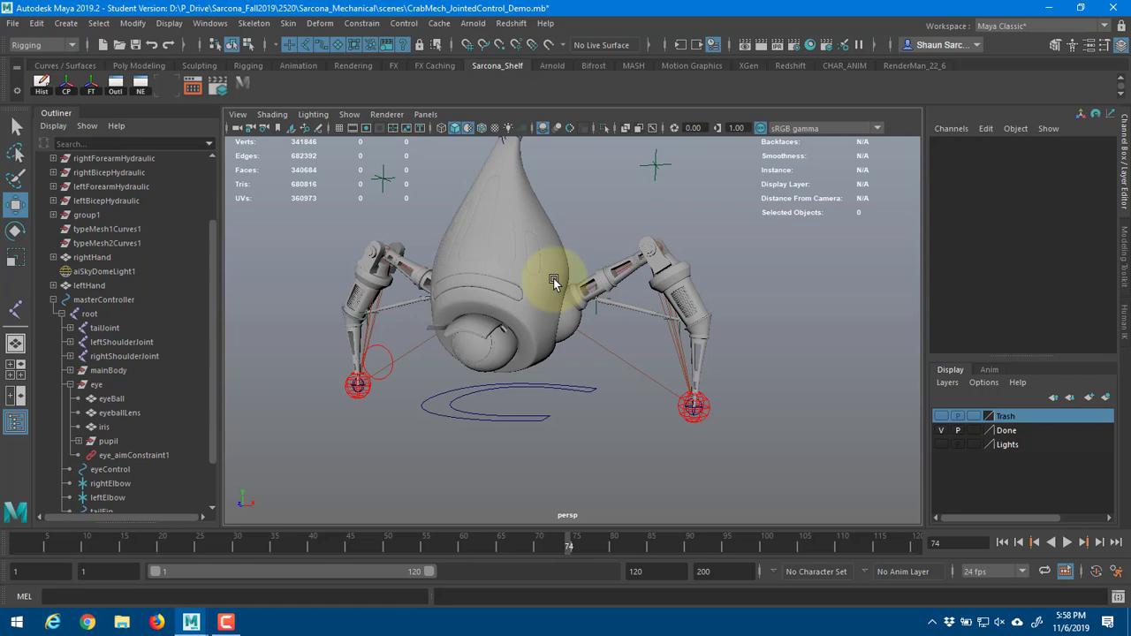
- Select the tailFin control, frame it and test rotating it about Z, undoing the rotation
alt+drag(613, 185, 535, 294)
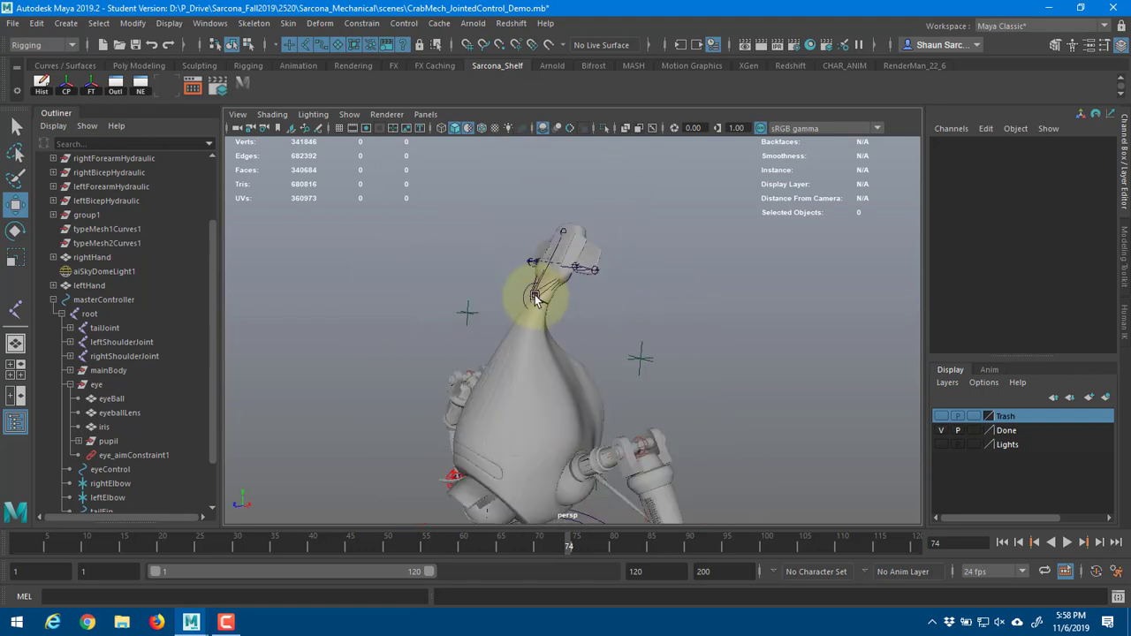
click(528, 291)
key(f)
alt+drag(646, 324, 624, 328)
alt+middle_drag(624, 328, 561, 301)
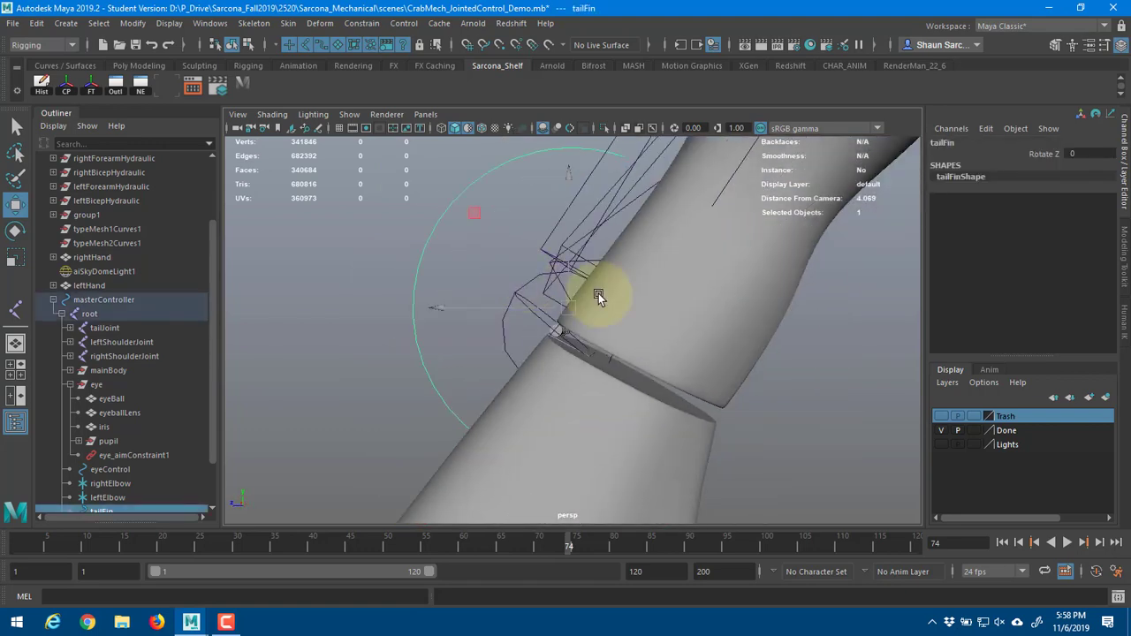
alt+right_drag(601, 298, 561, 309)
key(e)
drag(682, 248, 635, 446)
key(ctrl+z)
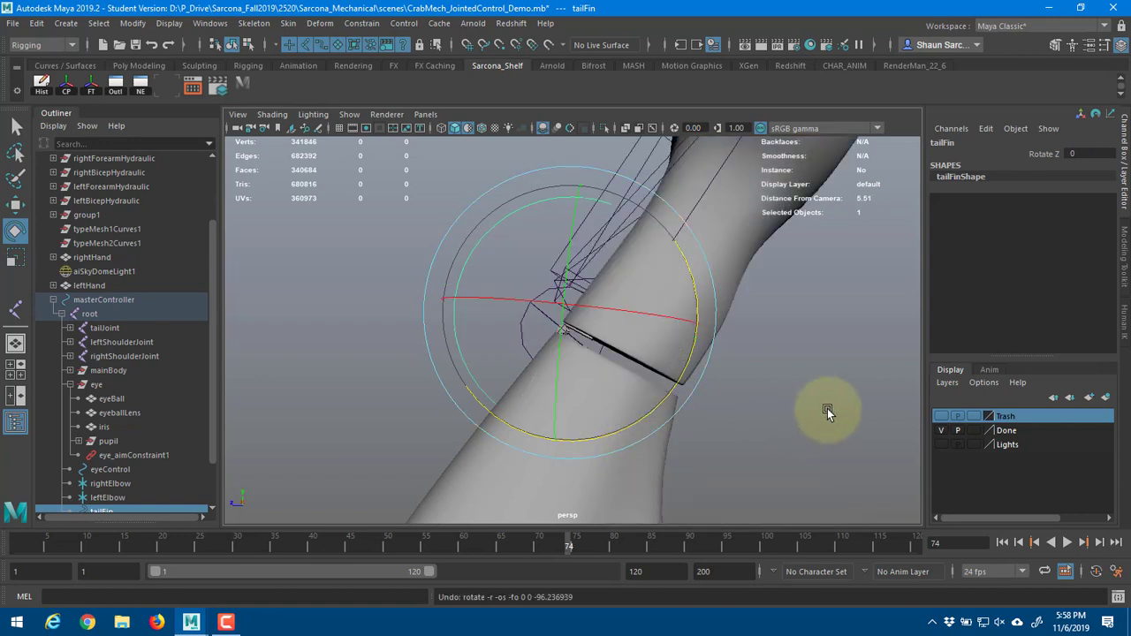
- Display the rotation limit settings of the tailFin transform beside the tail joint
key(ctrl+a)
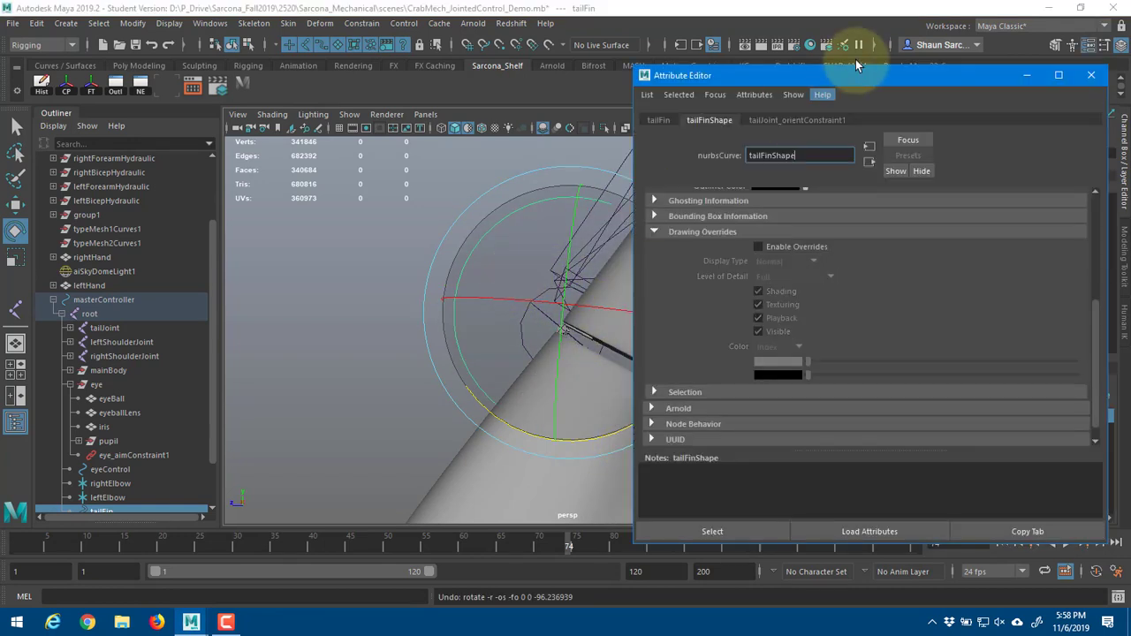
drag(841, 80, 220, 66)
alt+drag(628, 288, 758, 321)
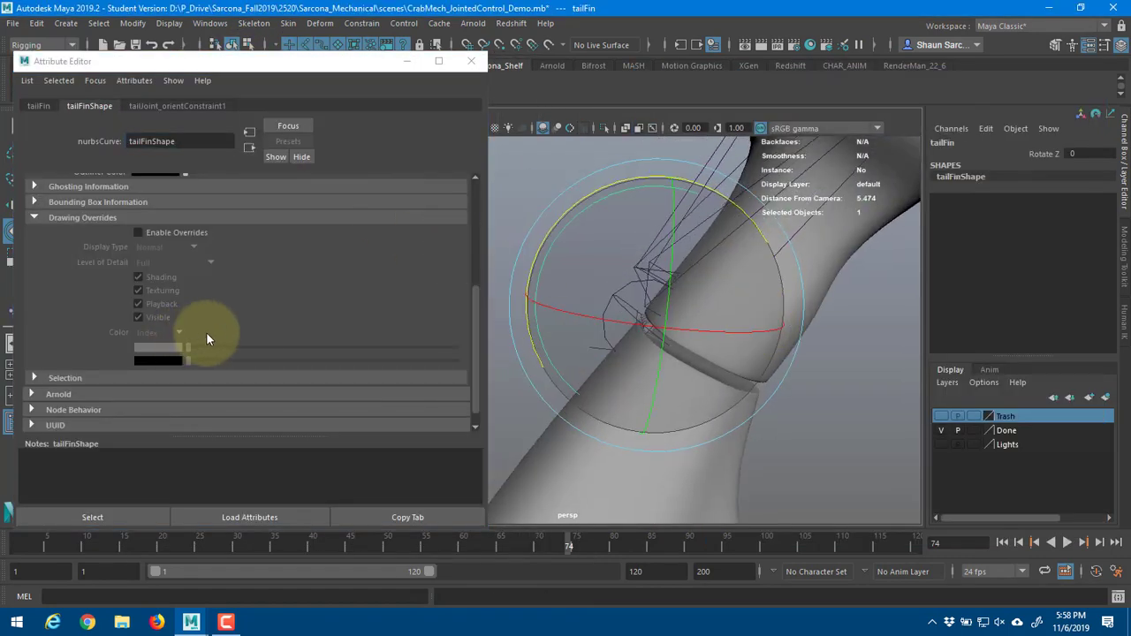
scroll(127, 319, up, 6)
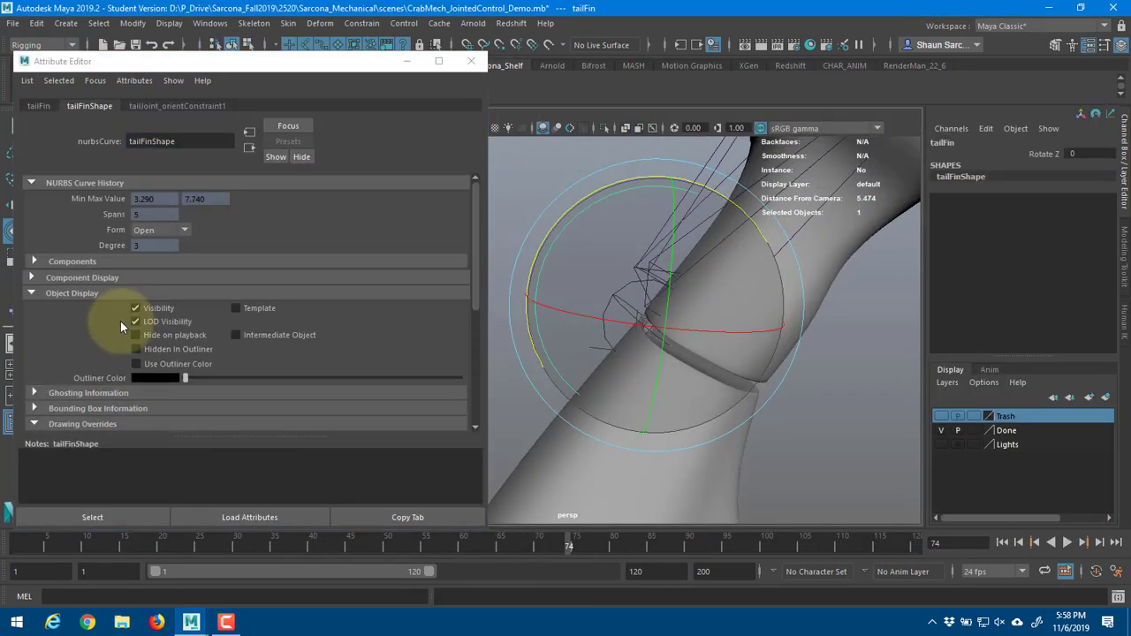
scroll(121, 321, down, 6)
click(38, 107)
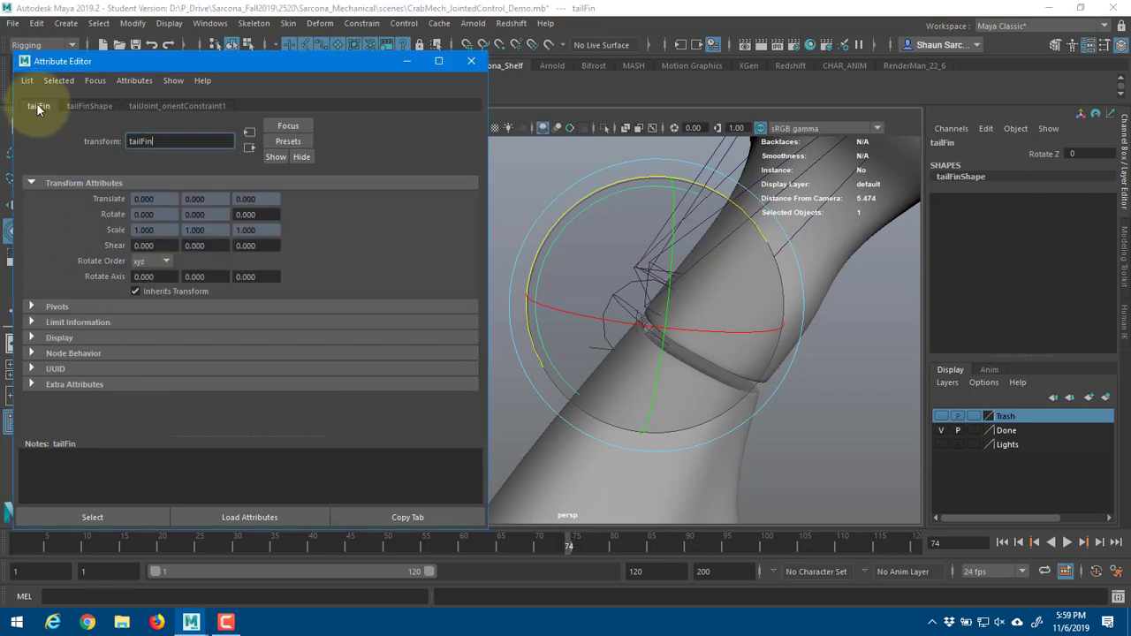
click(69, 322)
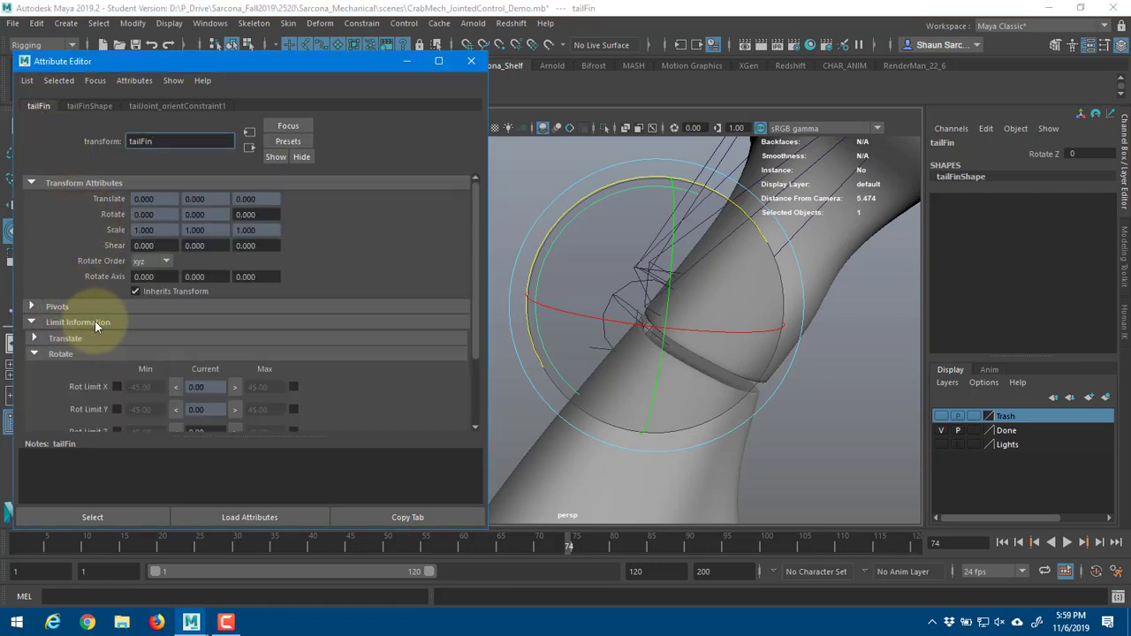
scroll(95, 320, down, 2)
- Rotate tailFin about Z to about -5.02 degrees and enable that angle as its minimum Z rotation limit
click(1030, 153)
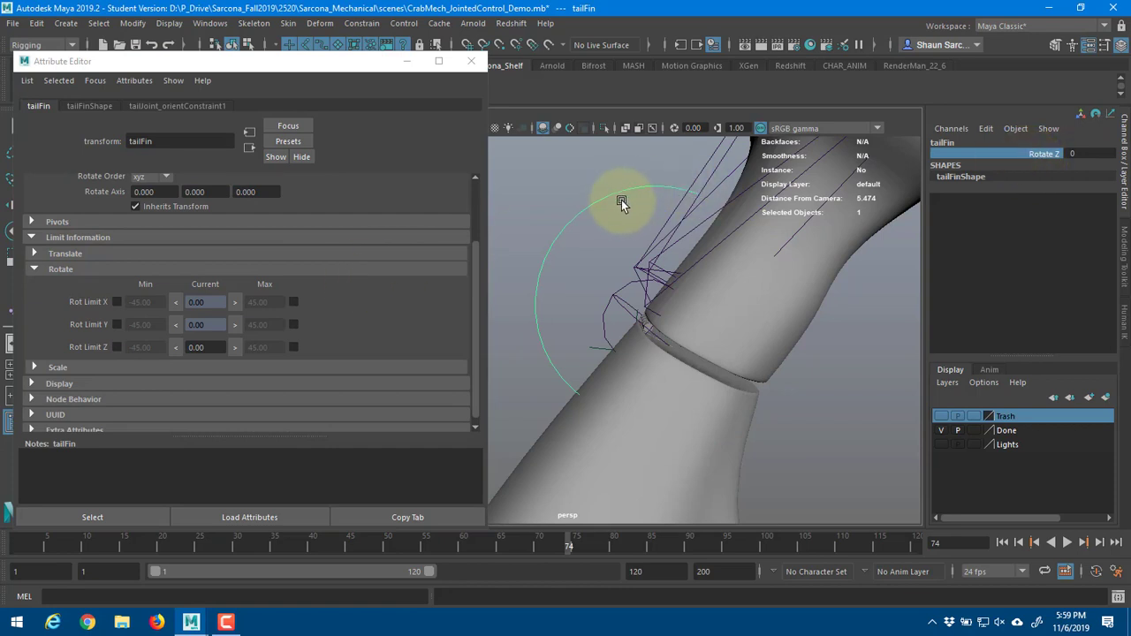
alt+drag(621, 199, 622, 192)
key(e)
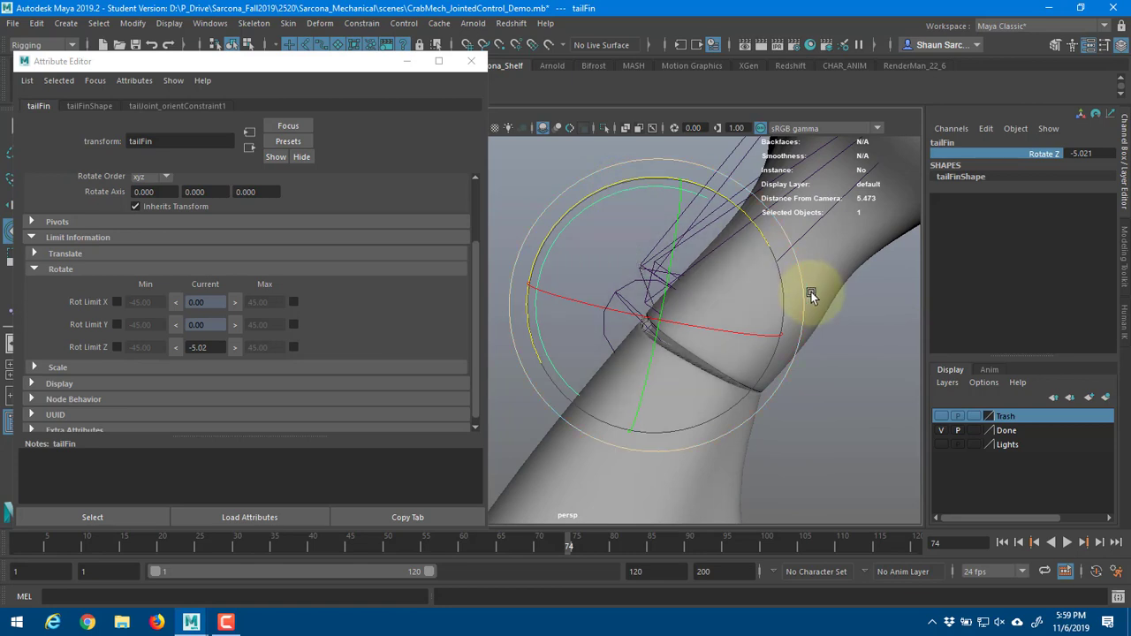
alt+drag(811, 310, 845, 294)
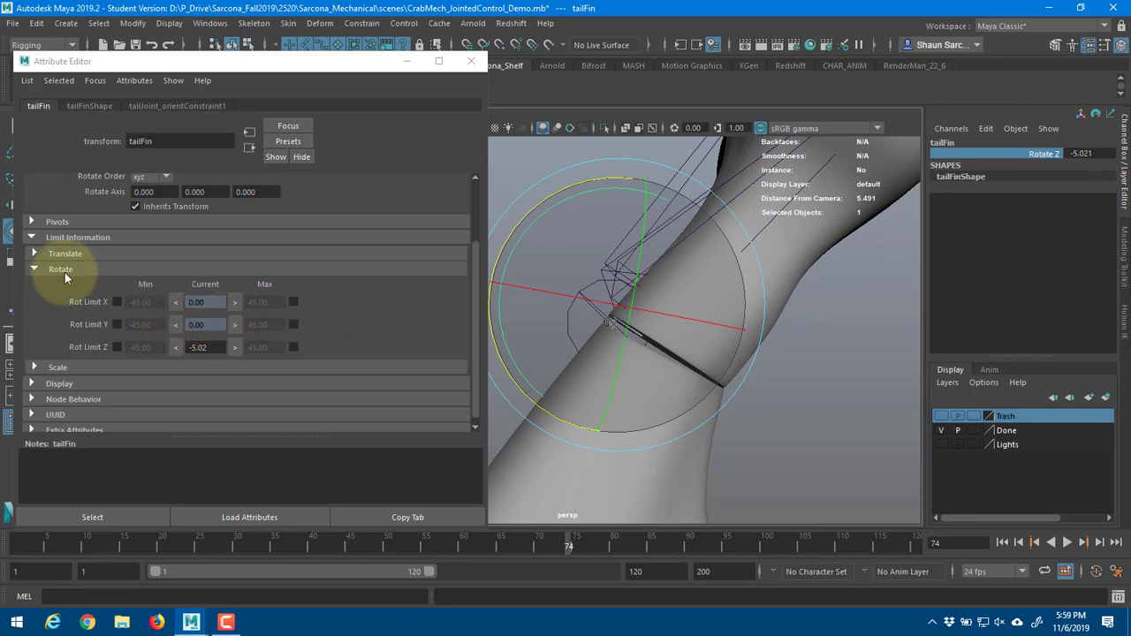
click(175, 347)
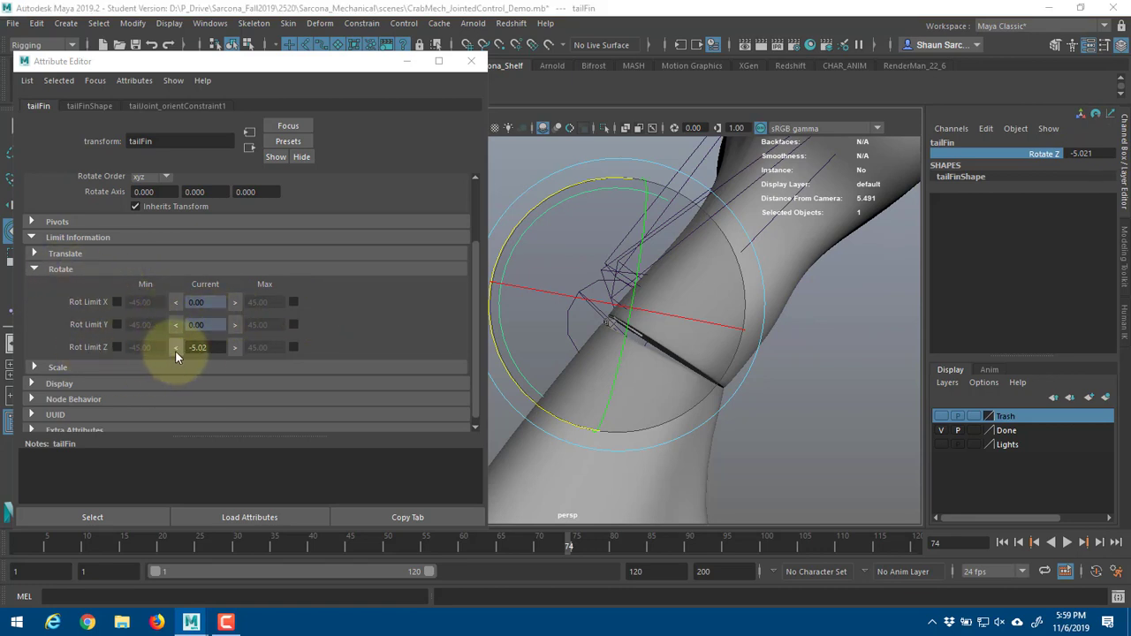
click(117, 349)
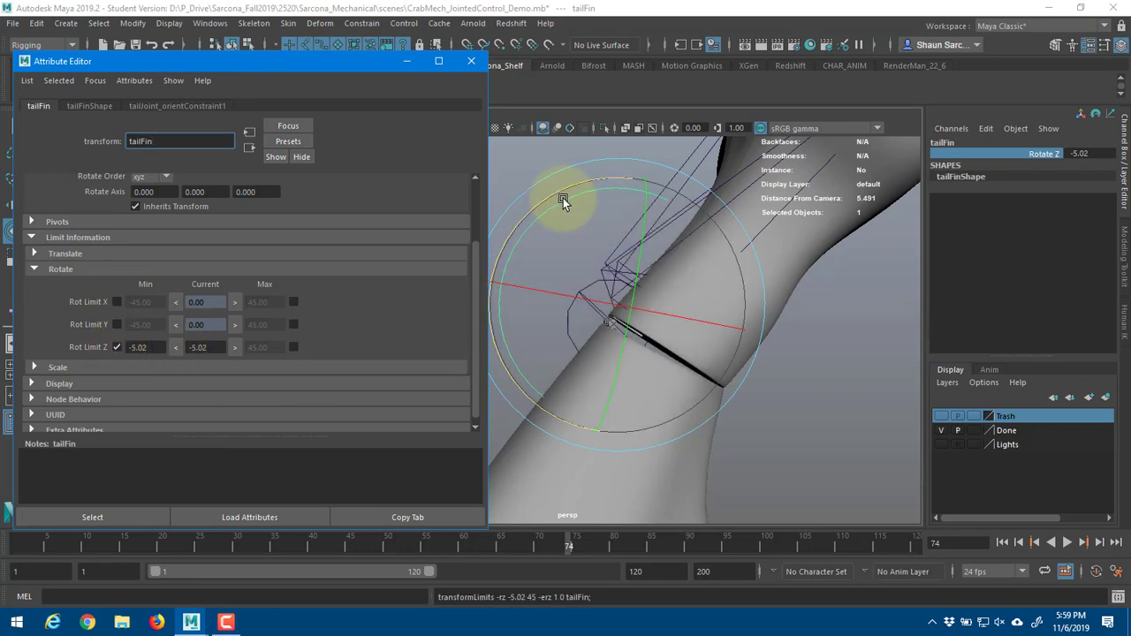
- Swing tailFin the opposite way to about 133.90 degrees and enable that angle as its maximum Z rotation limit
drag(491, 237, 1130, 306)
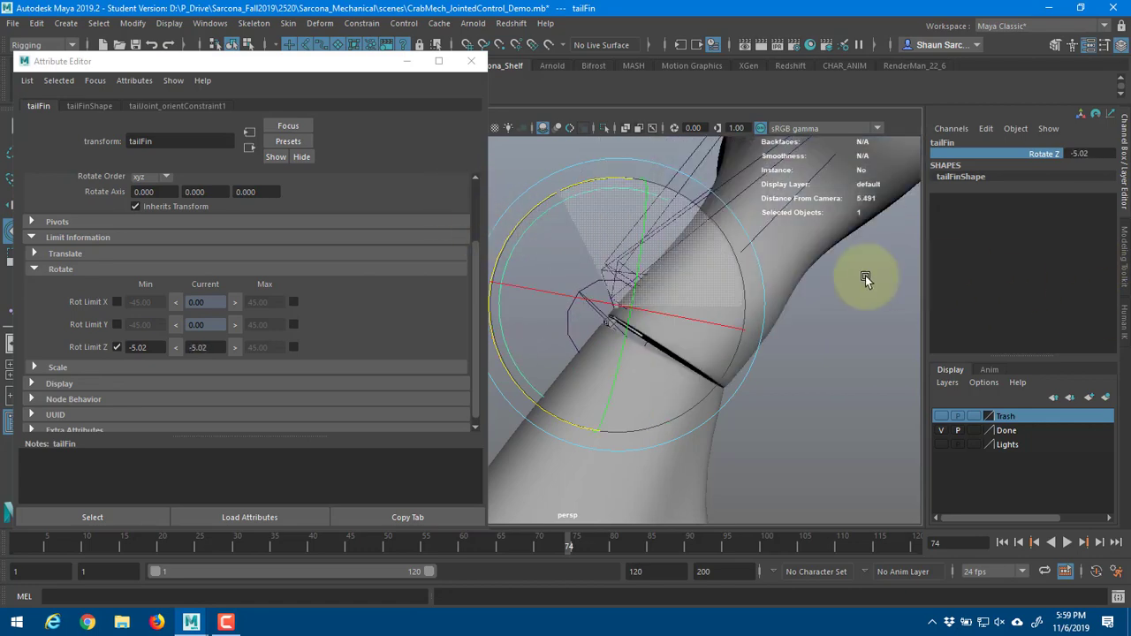
drag(865, 280, 498, 390)
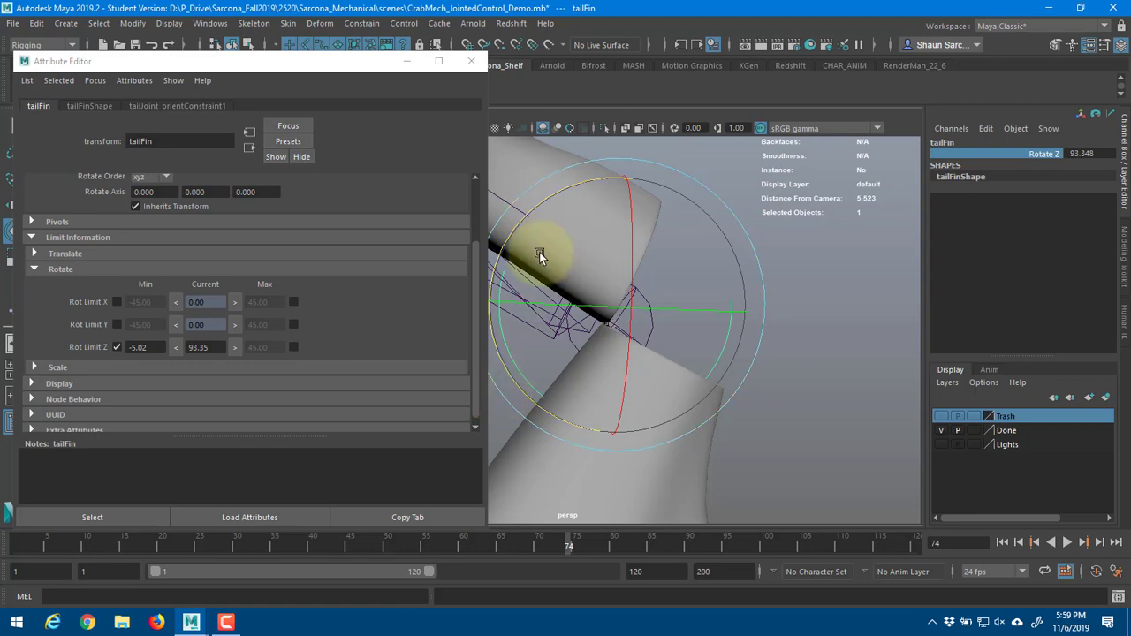
drag(498, 277, 495, 315)
drag(496, 328, 495, 331)
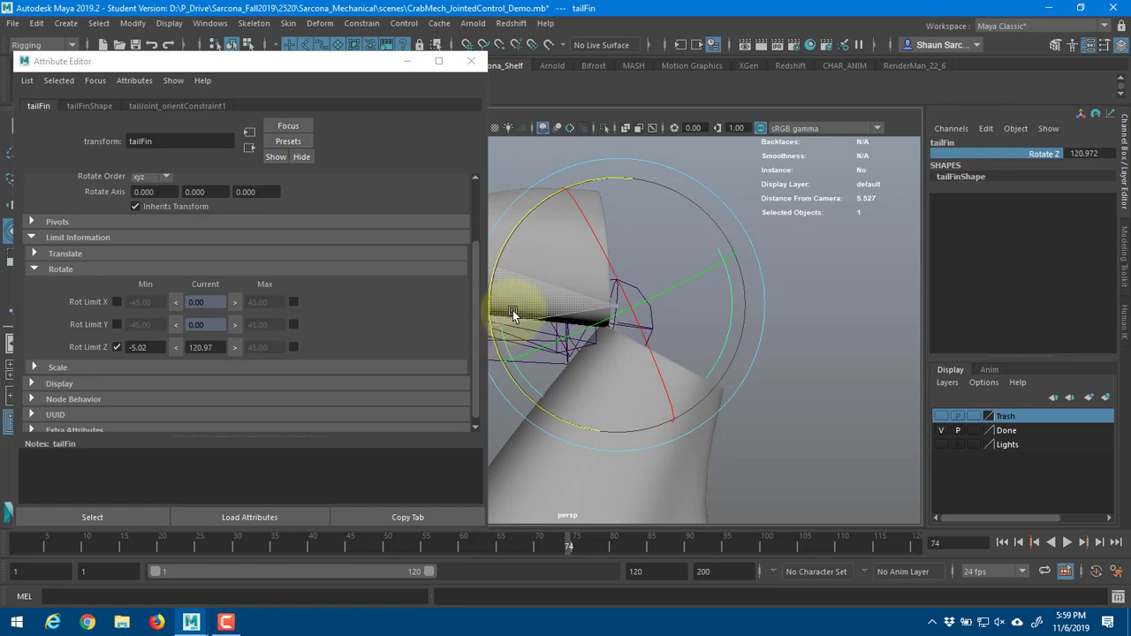
click(295, 347)
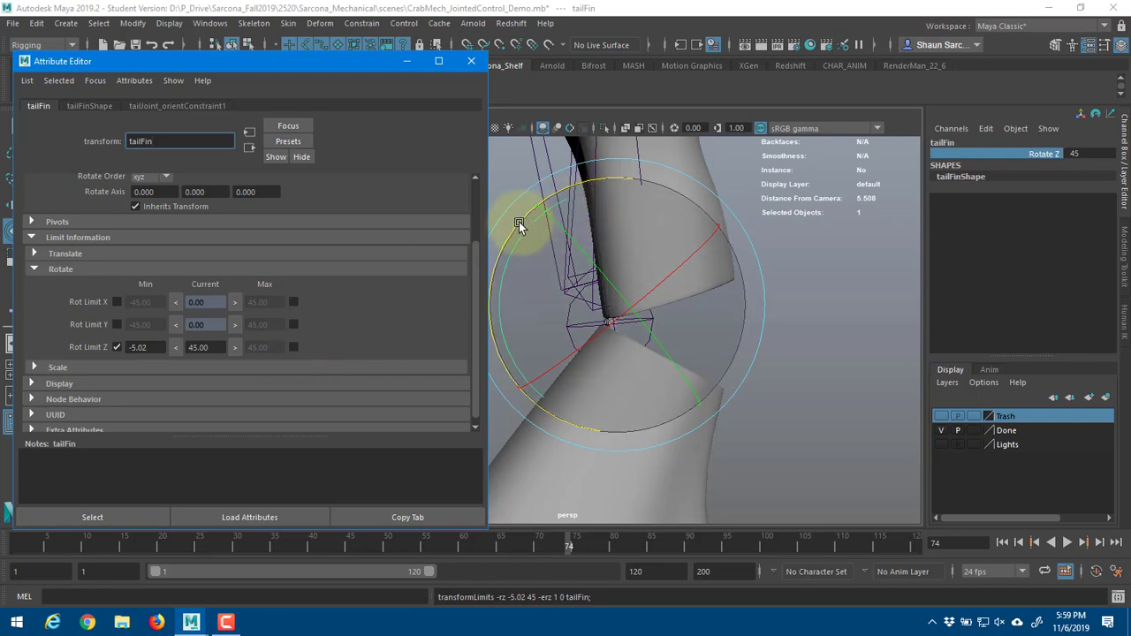
mouse_move(519, 232)
mouse_down()
mouse_move(515, 314)
mouse_move(556, 396)
mouse_up()
click(238, 348)
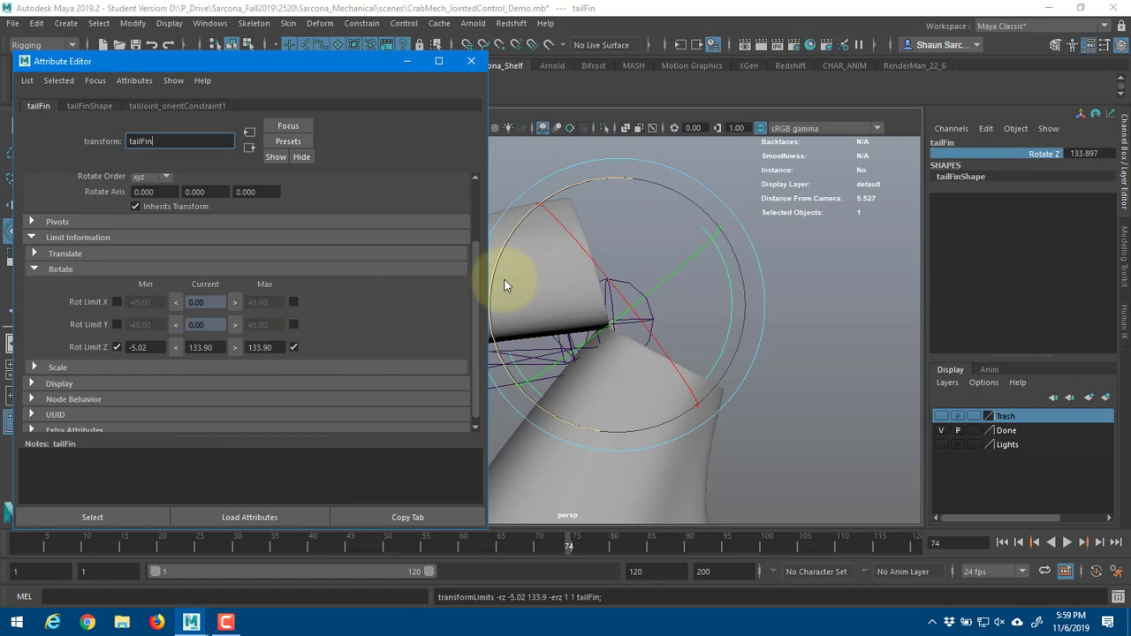
- Test the tailFin rotation between its two limits and reset its Rotate Z to 0
mouse_move(605, 178)
mouse_down()
mouse_move(698, 495)
mouse_move(733, 189)
mouse_move(493, 301)
mouse_move(682, 480)
mouse_move(750, 248)
mouse_move(2, 274)
mouse_up()
drag(1130, 480, 1130, 634)
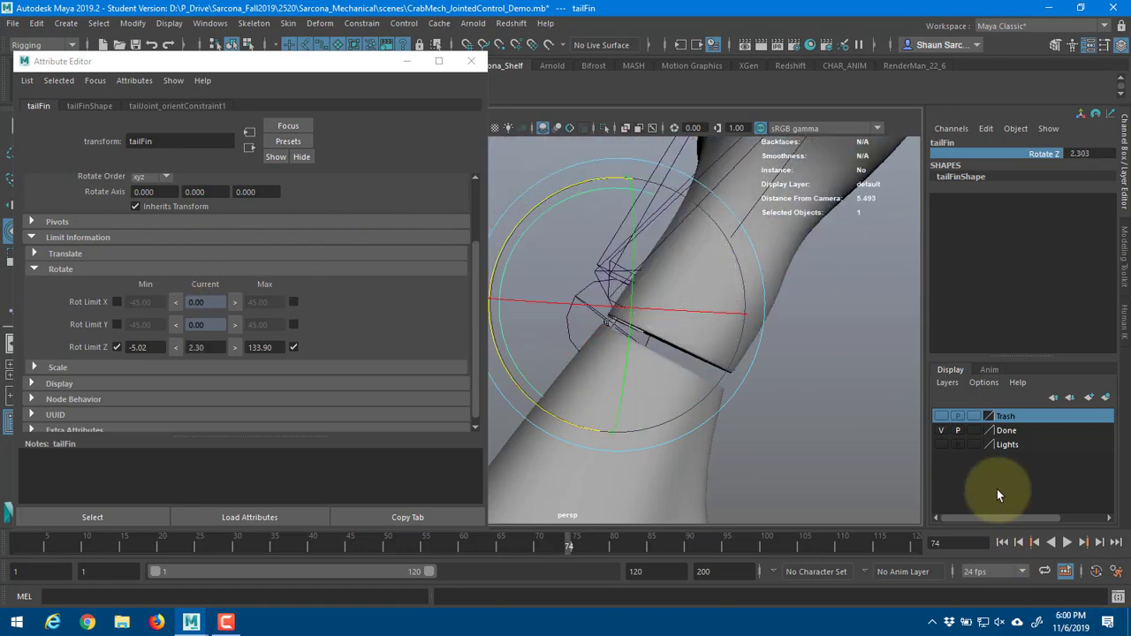
click(1082, 155)
text(0)
key(Return)
- Select leftFlipper, rotate it to about -68.15 degrees in Y and enable that angle as its minimum Y rotation limit
alt+drag(772, 290, 738, 381)
click(757, 417)
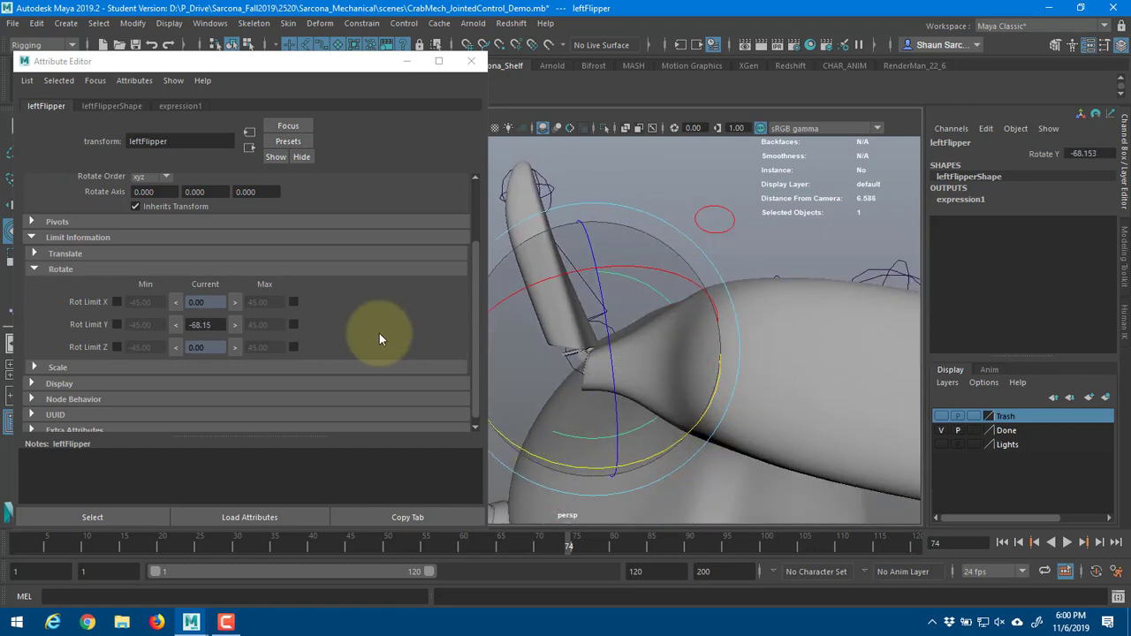
click(176, 325)
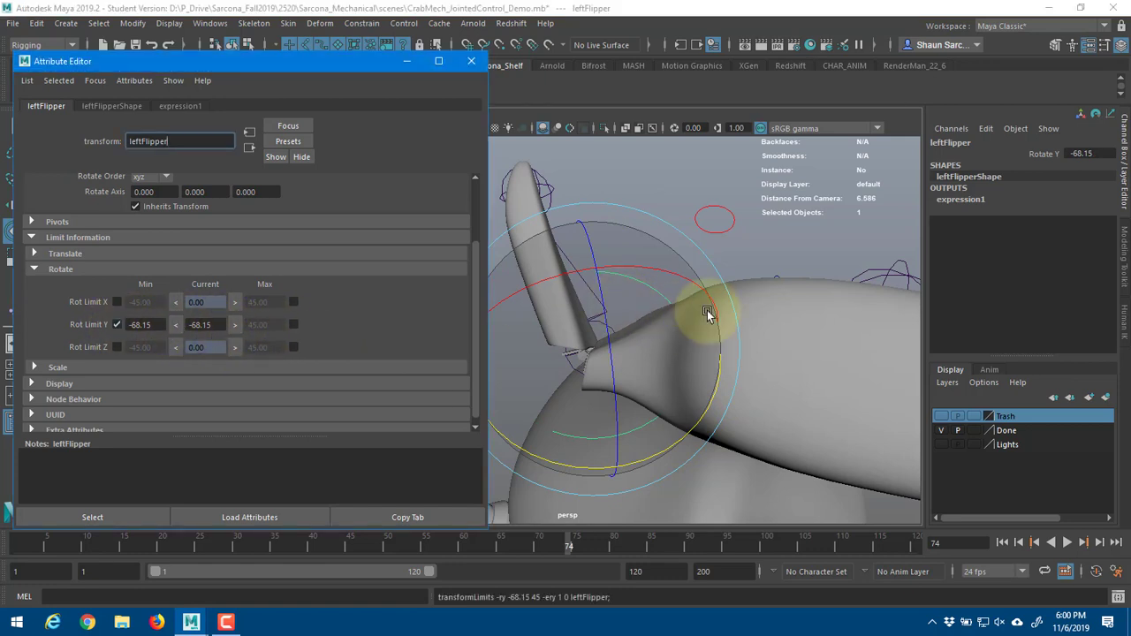
- Rotate leftFlipper the other way to about 24.60 degrees and enable that angle as its maximum Y rotation limit
alt+drag(708, 312, 738, 259)
drag(618, 350, 908, 306)
alt+drag(742, 357, 637, 412)
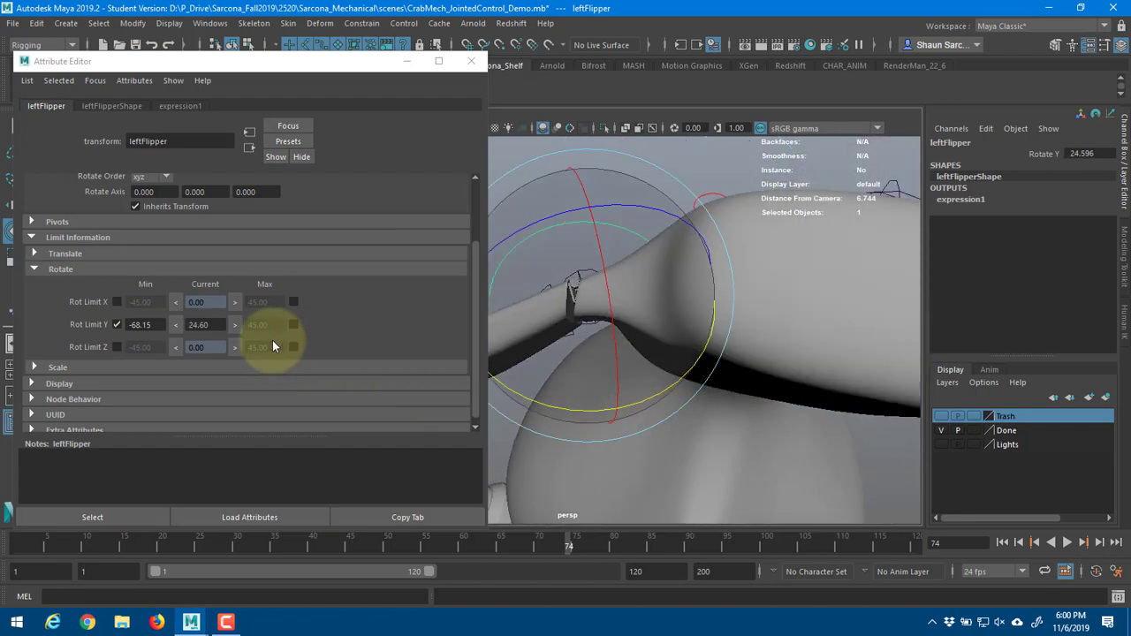
click(237, 325)
click(295, 324)
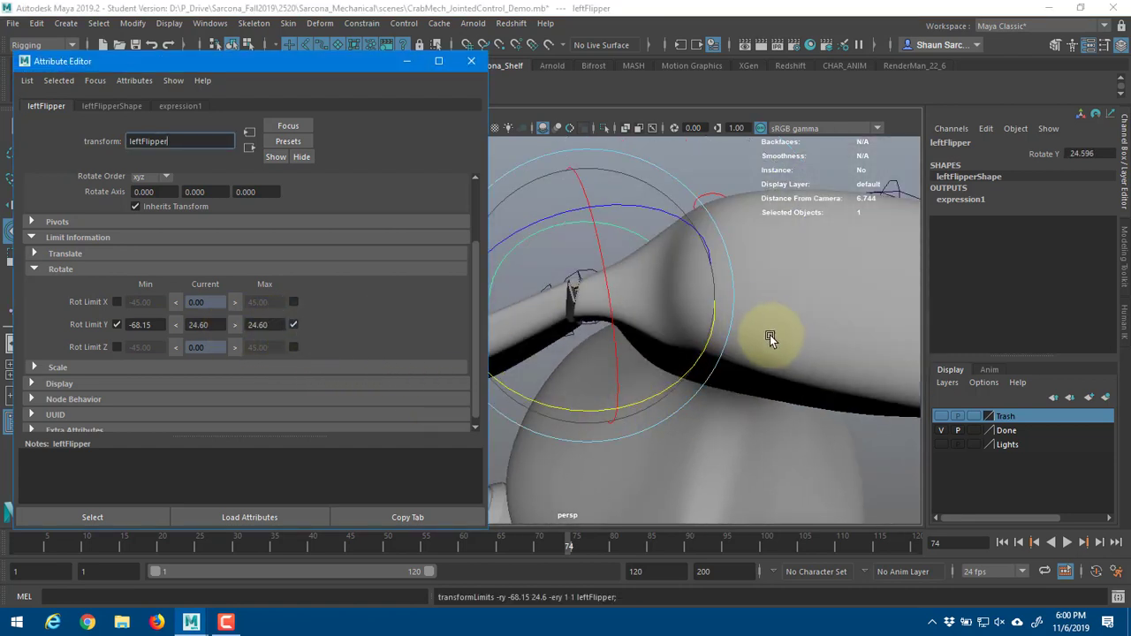
- Select rightFlipper, rotate it to about -29.20 degrees in Y and enable that angle as its minimum Y rotation limit
alt+drag(770, 335, 687, 340)
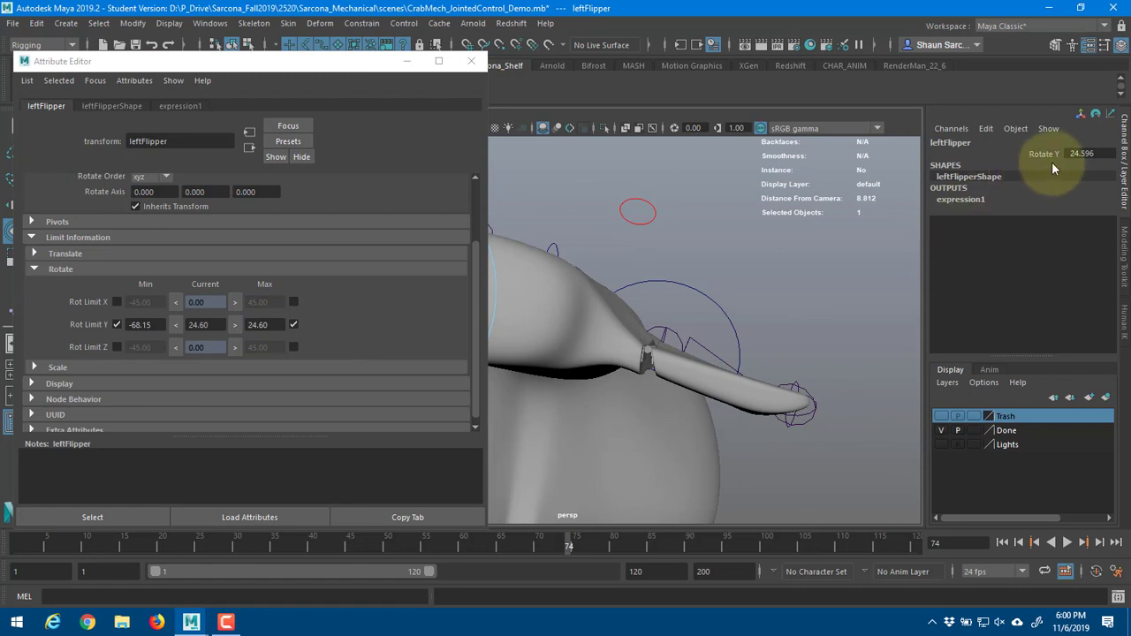
click(720, 291)
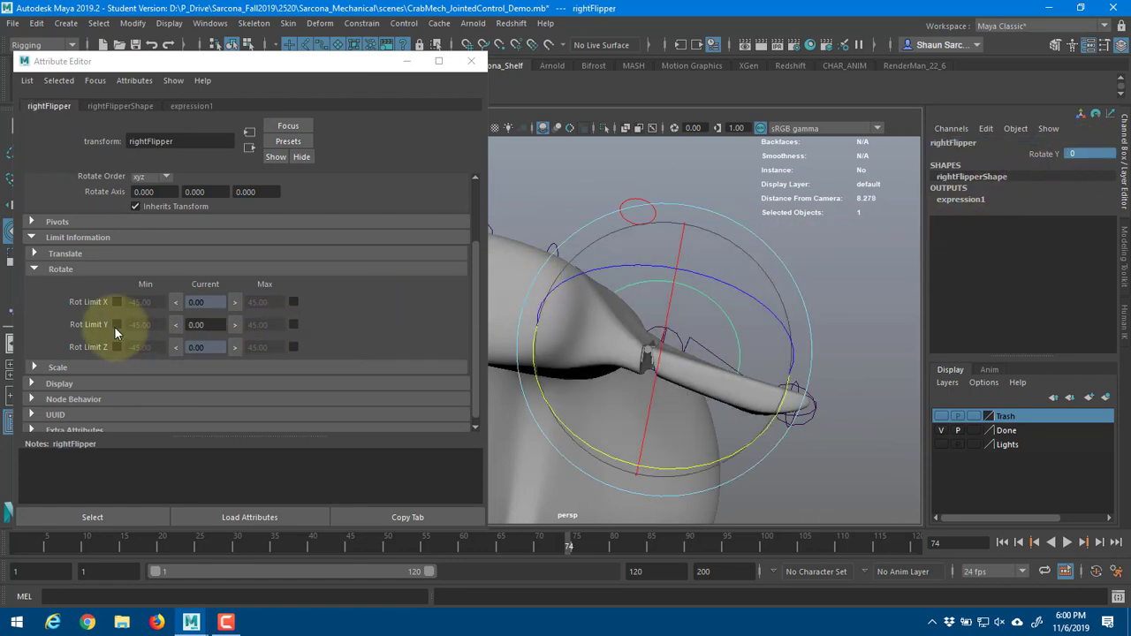
drag(732, 450, 662, 467)
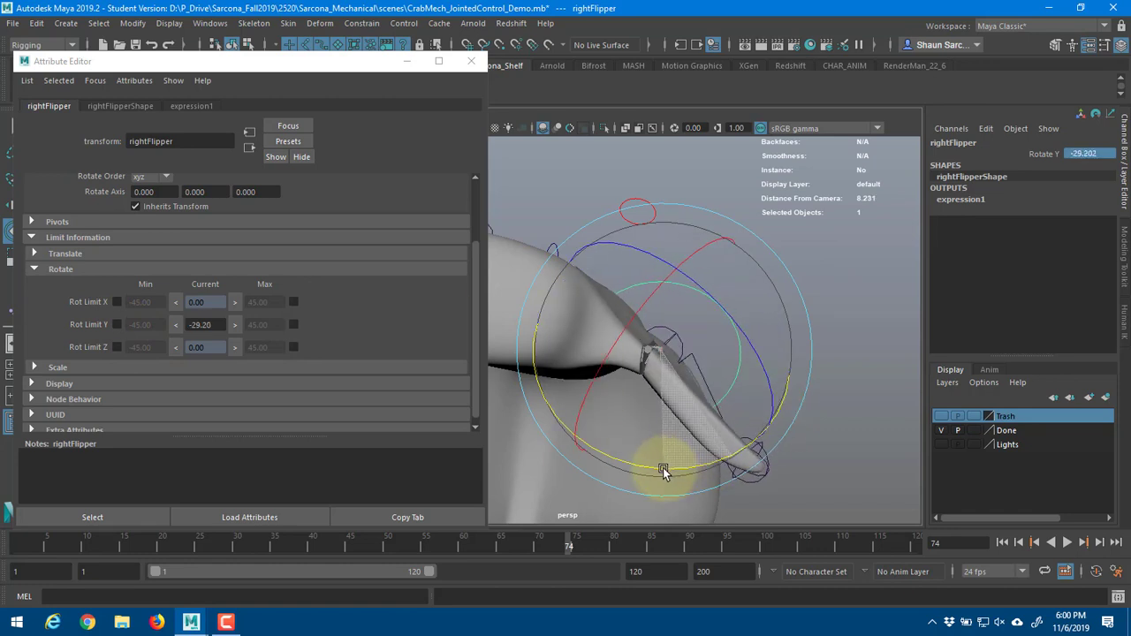
click(174, 325)
click(117, 324)
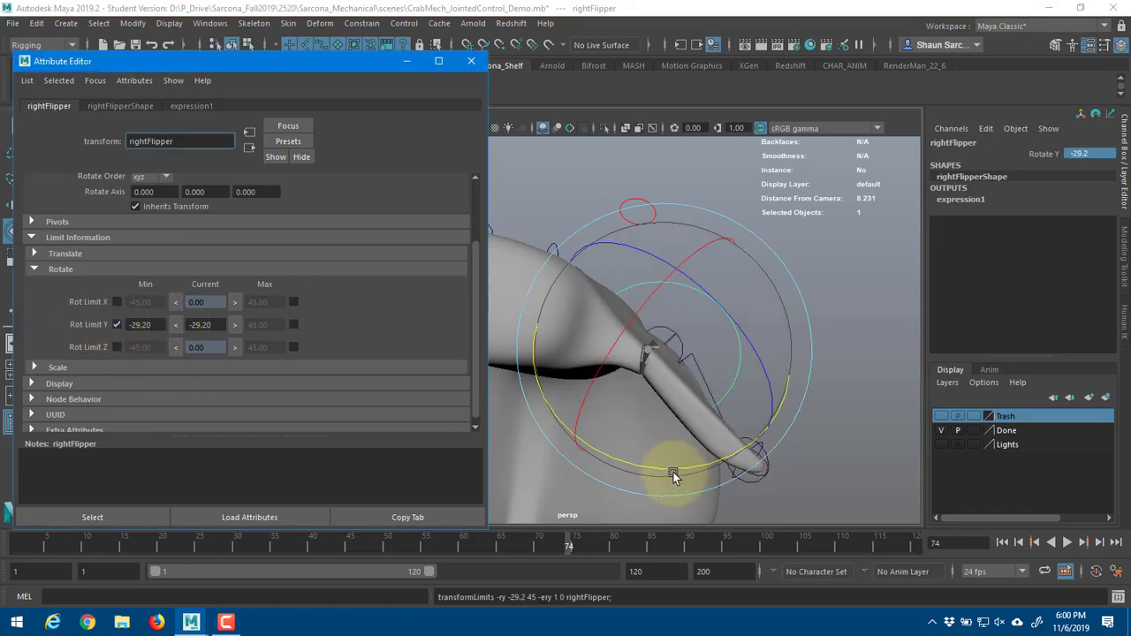
- Rotate rightFlipper the other way to about 106.28 degrees and enable that angle as its maximum Y rotation limit
drag(673, 477, 718, 240)
click(273, 328)
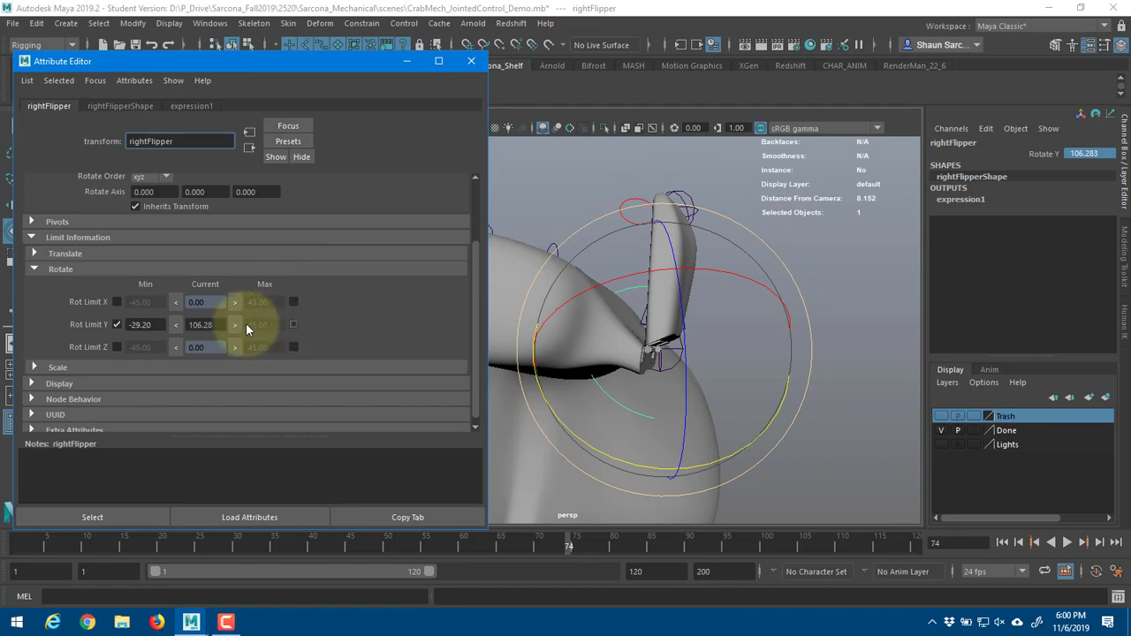
click(293, 325)
- Inspect the rightFlipper joint from another angle and reset its Rotate Y to 0
alt+drag(669, 265, 610, 371)
key(ctrl+z)
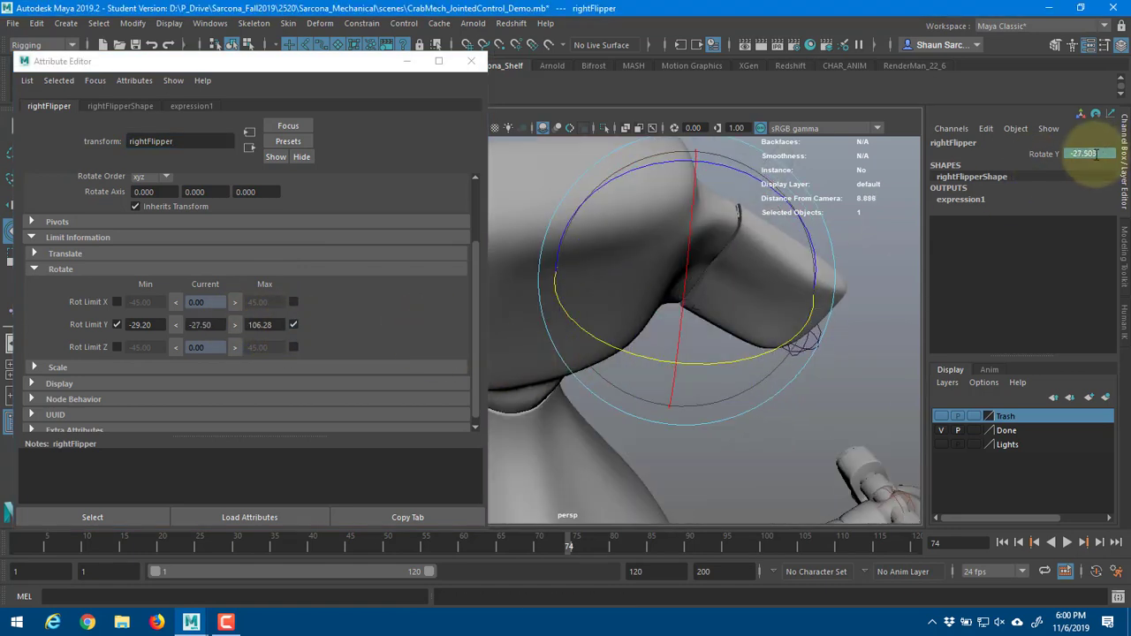
text(0)
key(Return)
- Test-move the leftElbow control to check how the arm follows, and undo the move
scroll(855, 278, down, 5)
alt+drag(838, 326, 599, 202)
click(791, 295)
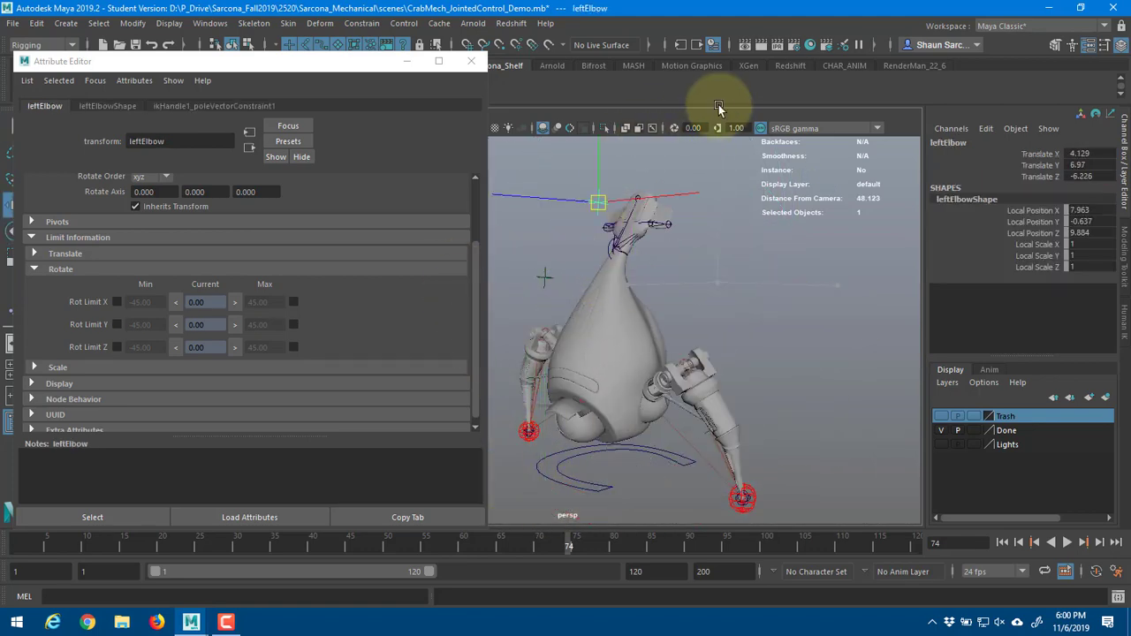
key(ctrl+z)
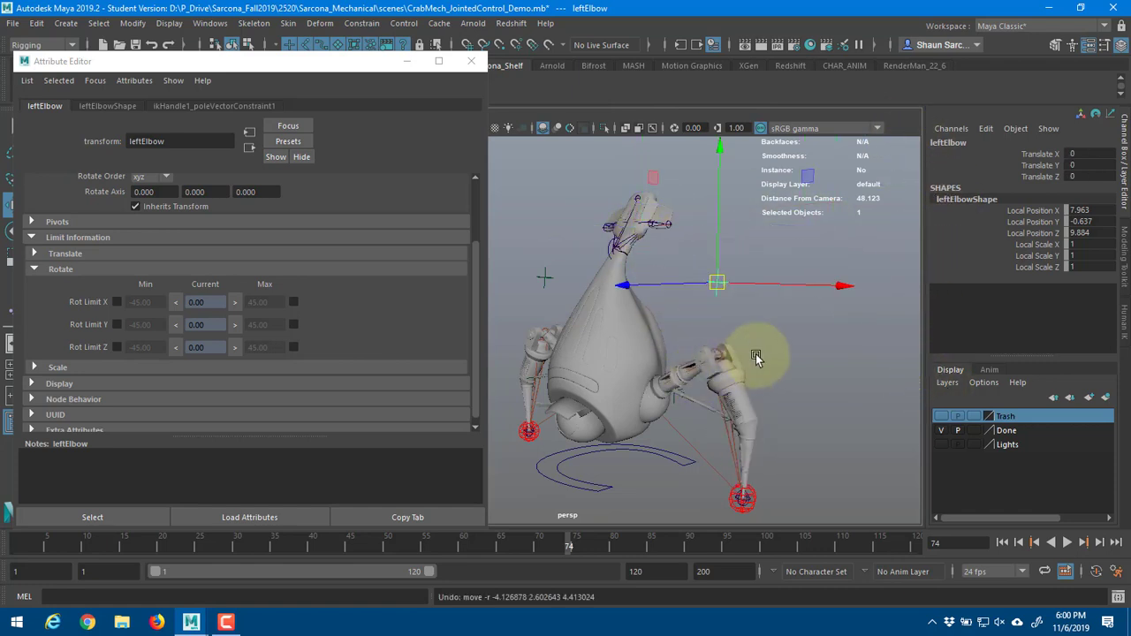
- Test-move the leftHand control to check how the arm reaches, and undo the move
alt+drag(756, 354, 750, 622)
click(748, 481)
click(749, 492)
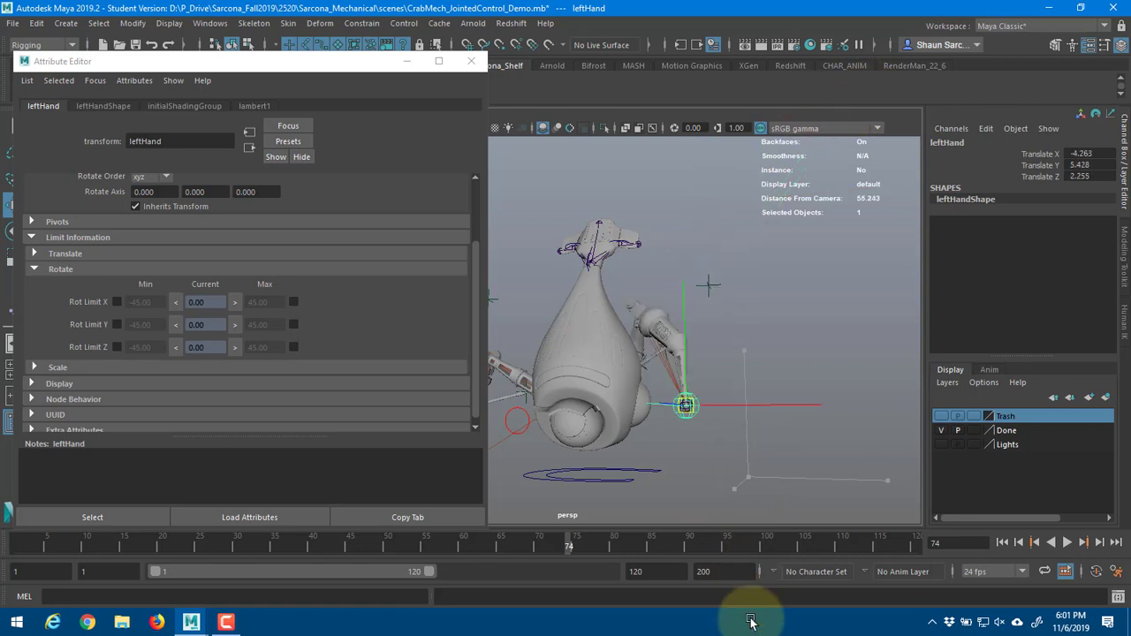
key(ctrl+z)
key(ctrl+z)
- Select eyeControl, test-move it to check that the eye follows, and undo the moves
alt+drag(687, 430, 712, 411)
click(705, 431)
click(716, 397)
alt+middle_drag(712, 412, 673, 402)
alt+right_drag(694, 409, 802, 401)
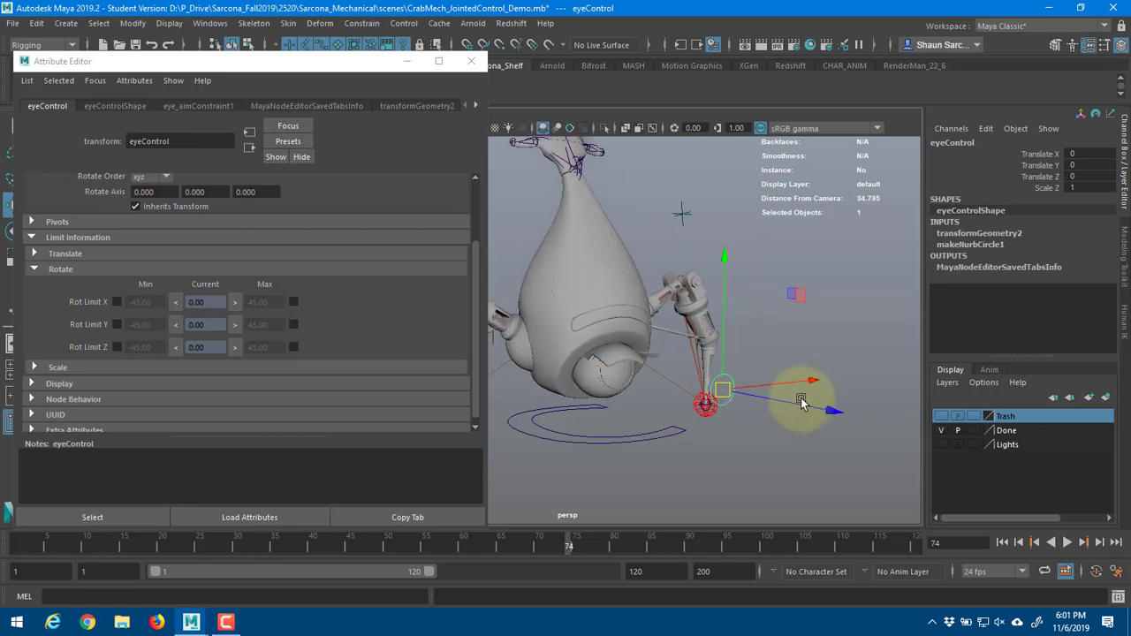
alt+drag(802, 401, 707, 381)
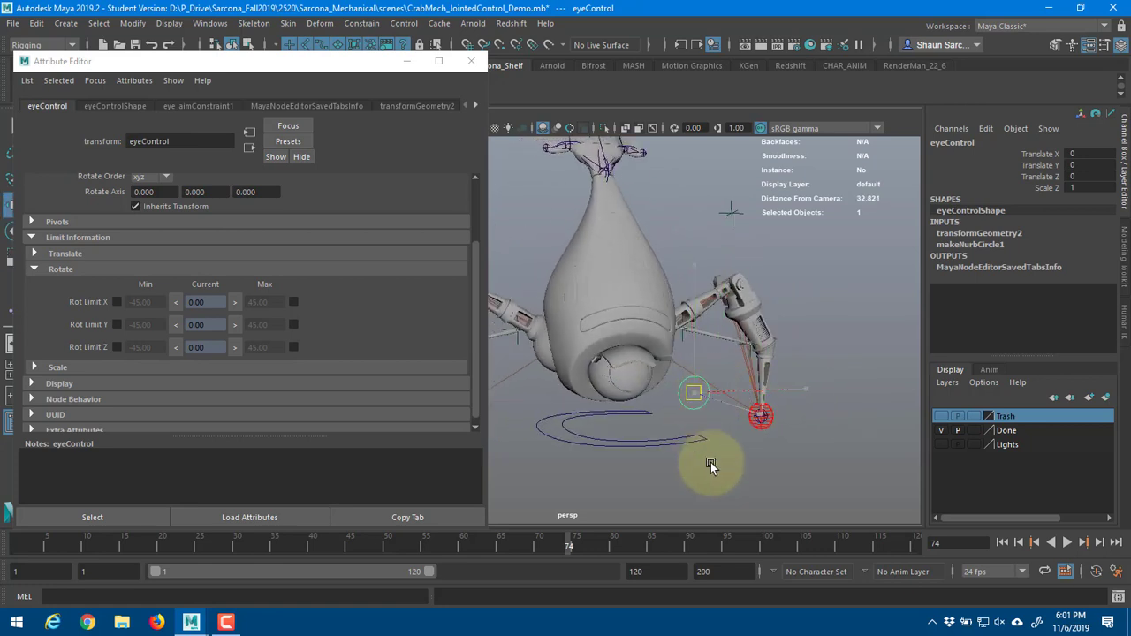
key(ctrl+z)
key(ctrl+z)
key(ctrl+z)
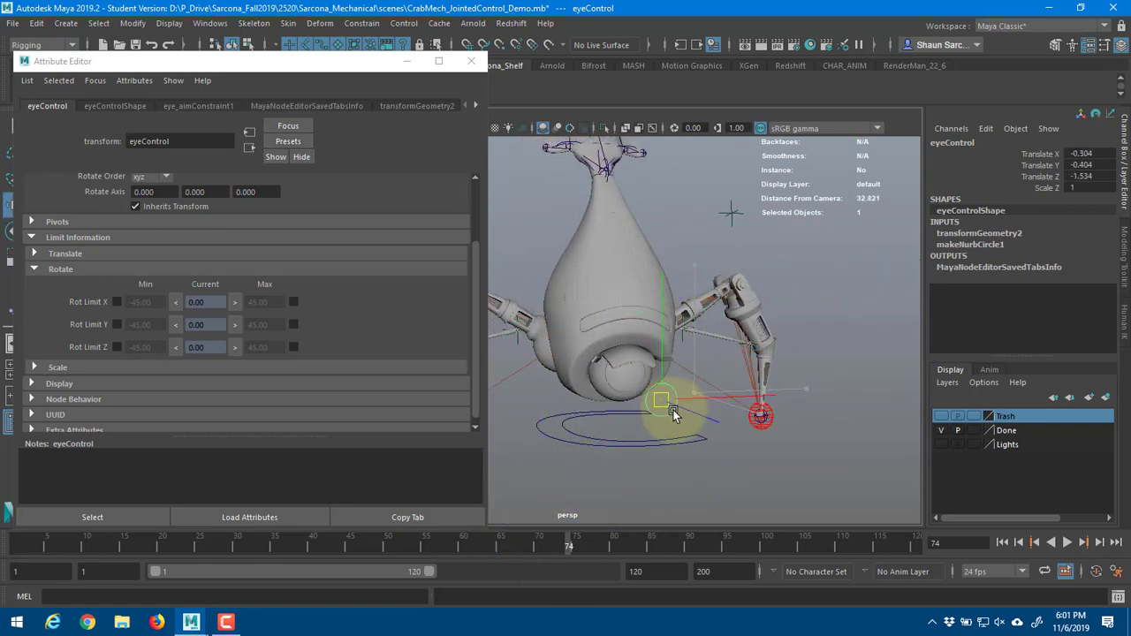
- Try scaling eyeControl down and up in Z to check the pupil's response, and undo the scaling
drag(807, 389, 771, 403)
drag(904, 384, 866, 384)
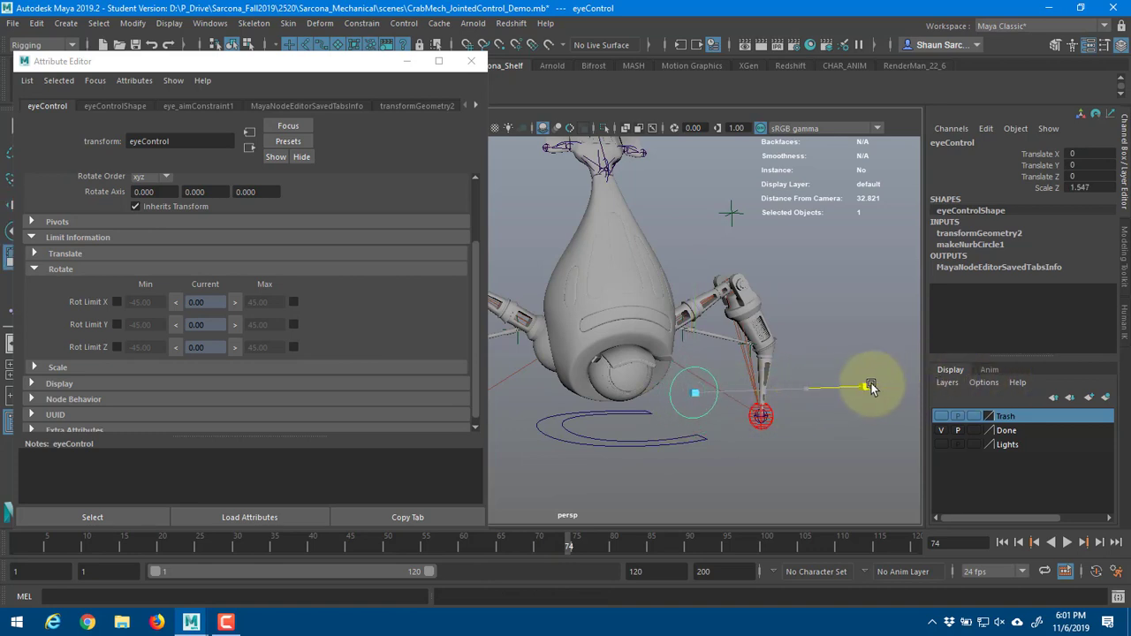
key(ctrl+z)
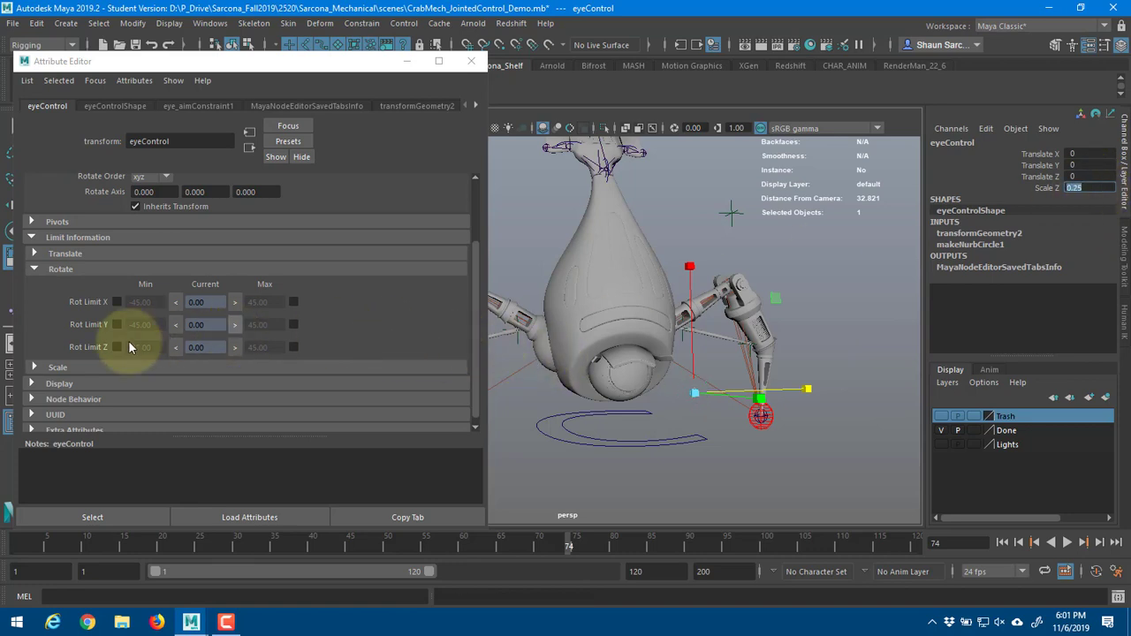
- Limit eyeControl's Scale Z to a minimum of 0.25 and a maximum of 1.25, and test scaling it against the limits
click(65, 269)
click(61, 359)
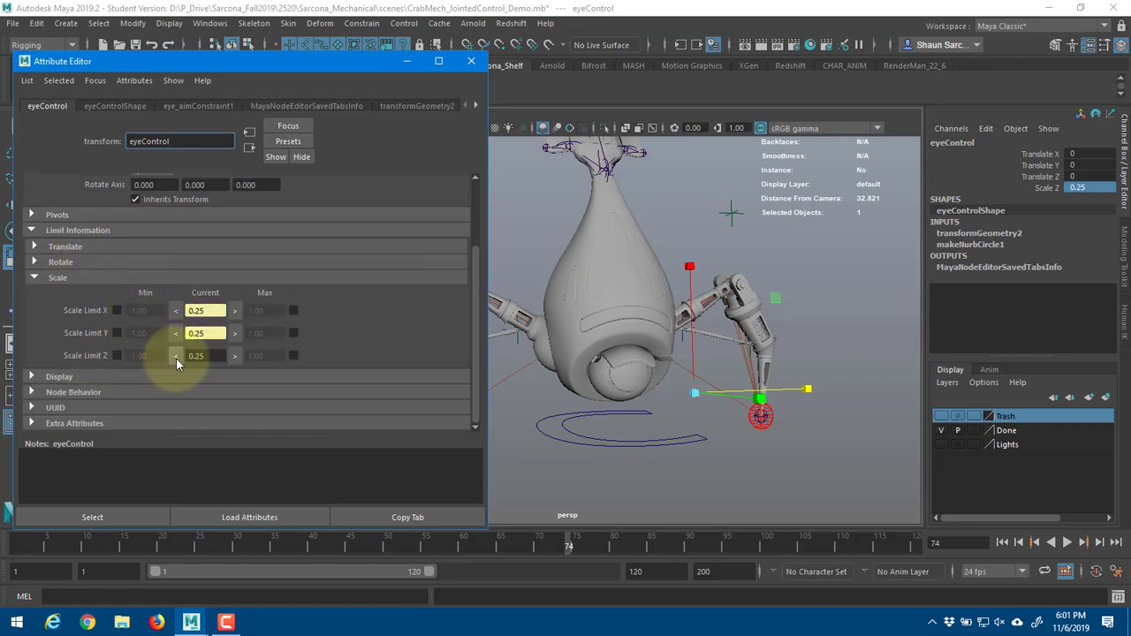
click(277, 356)
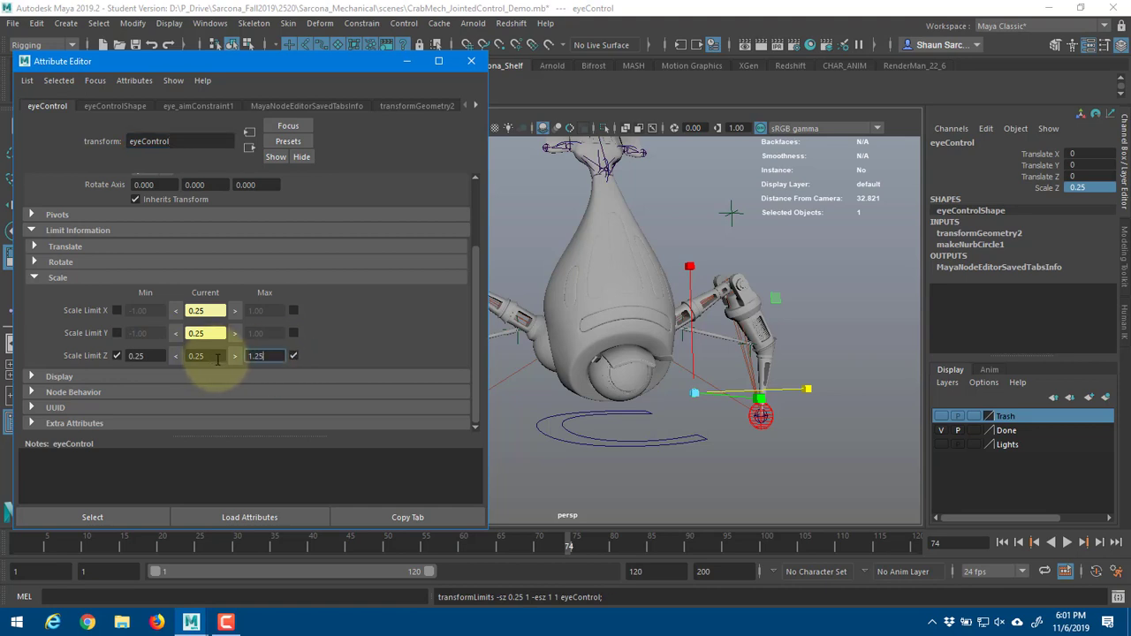
text(1.25)
key(Return)
click(945, 389)
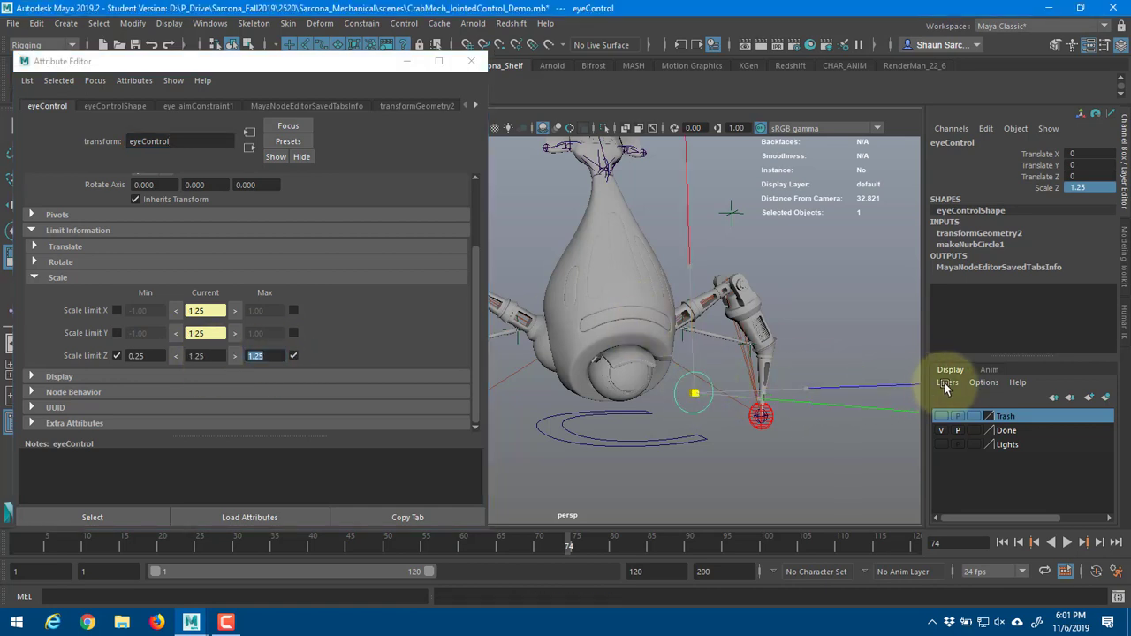
drag(946, 386, 752, 400)
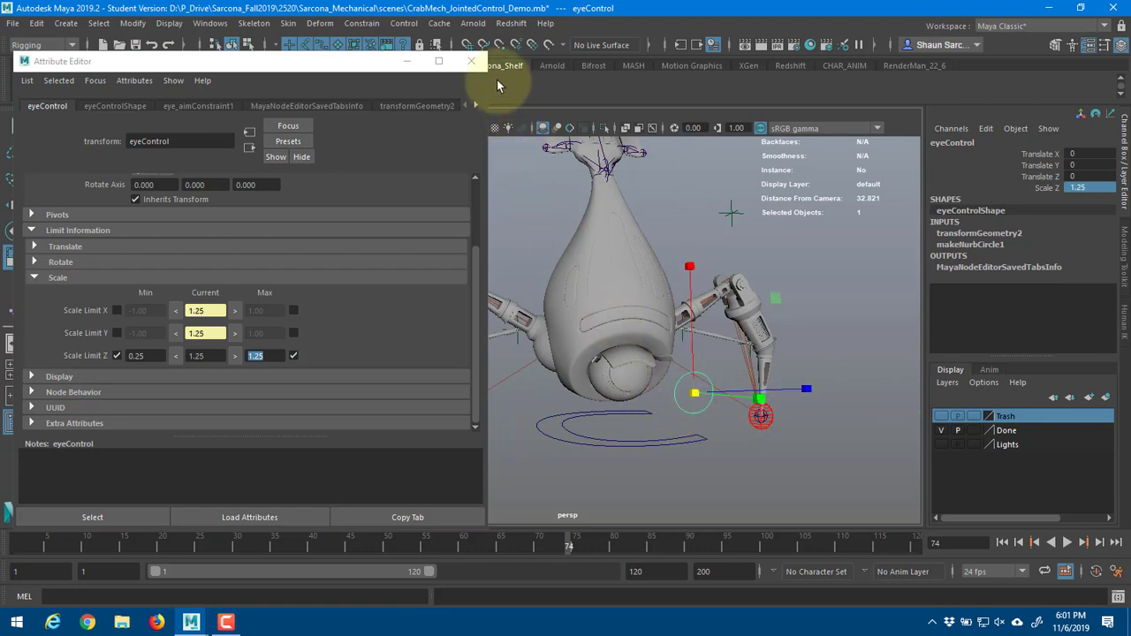
- Close the Attribute Editor and hide joints and IK handles in the perspective viewport
click(471, 61)
alt+drag(668, 325, 514, 266)
alt+right_drag(636, 301, 778, 323)
alt+drag(652, 327, 573, 328)
alt+right_drag(572, 327, 462, 339)
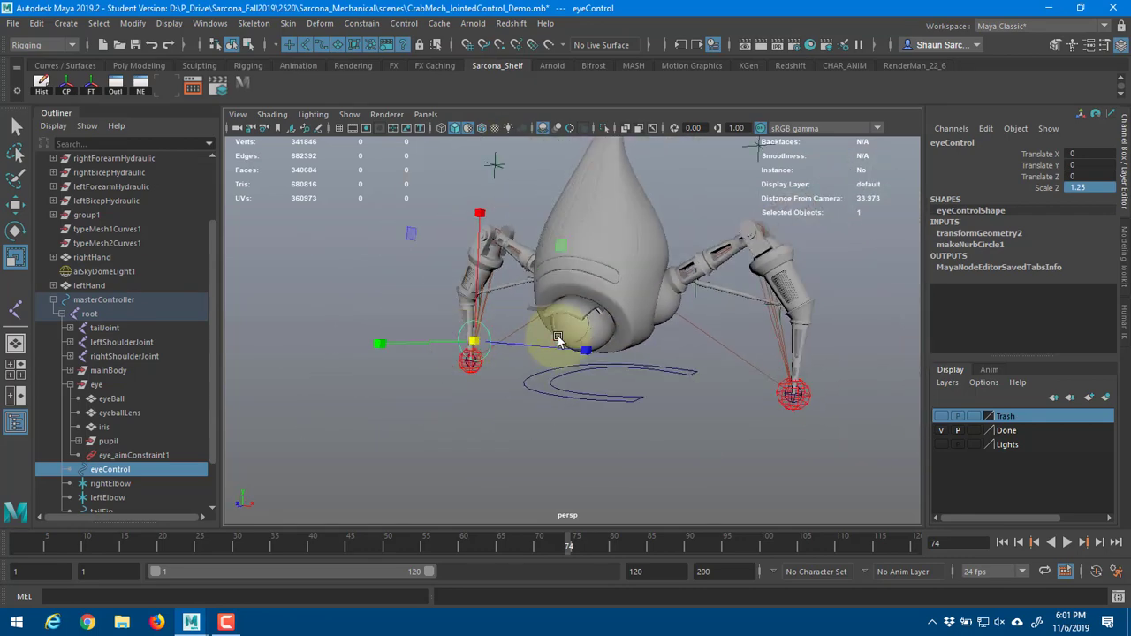
click(349, 114)
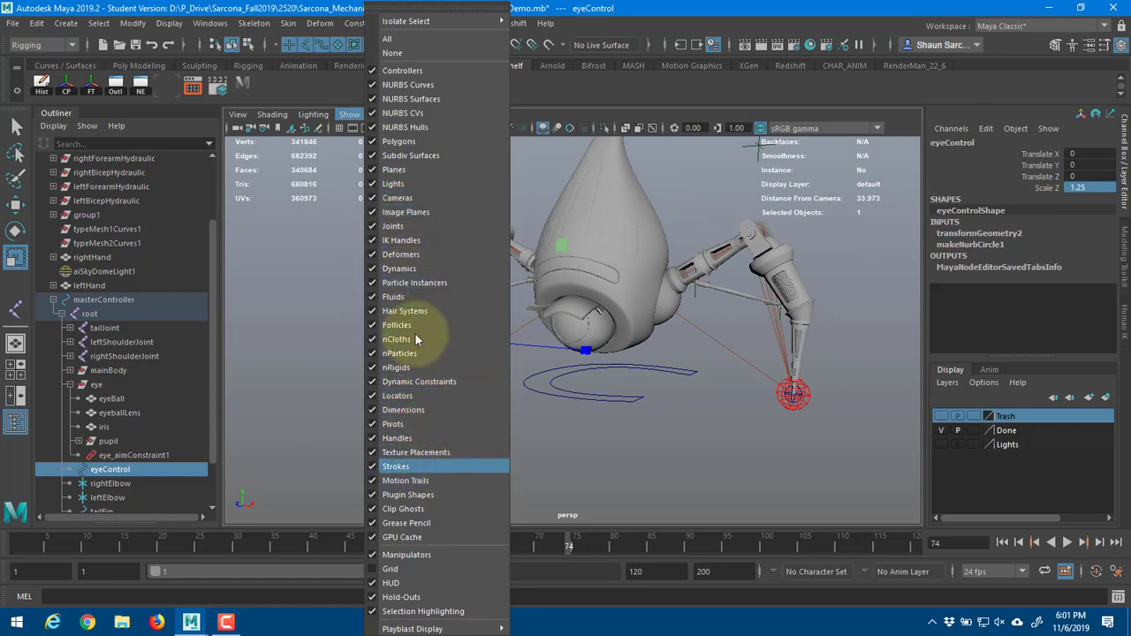
click(415, 226)
click(349, 114)
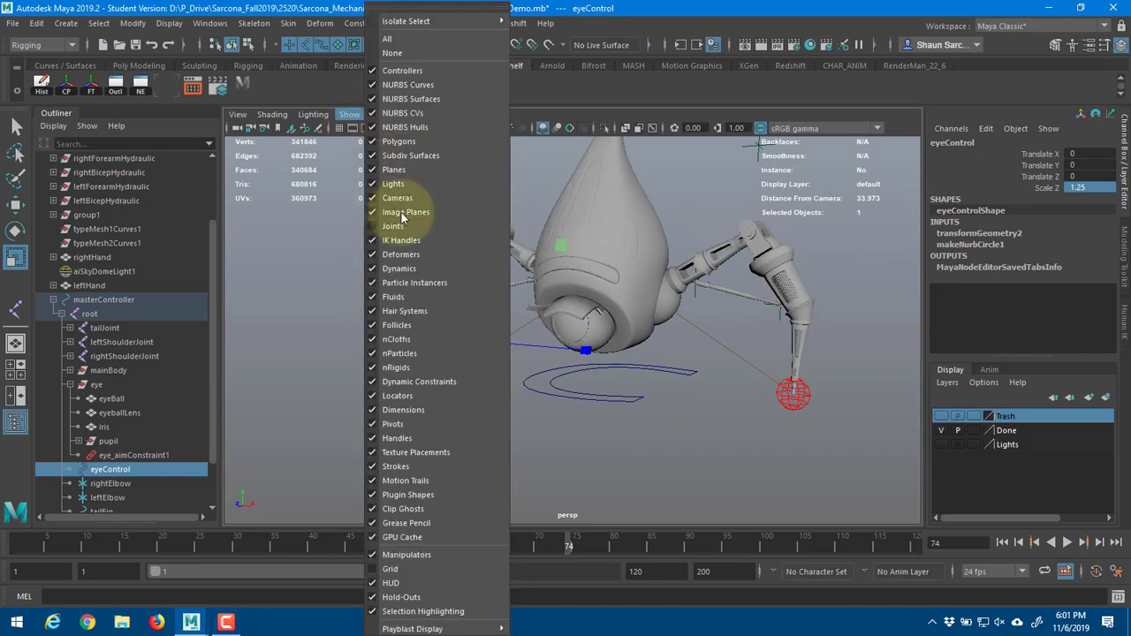
click(454, 241)
alt+drag(508, 296, 432, 304)
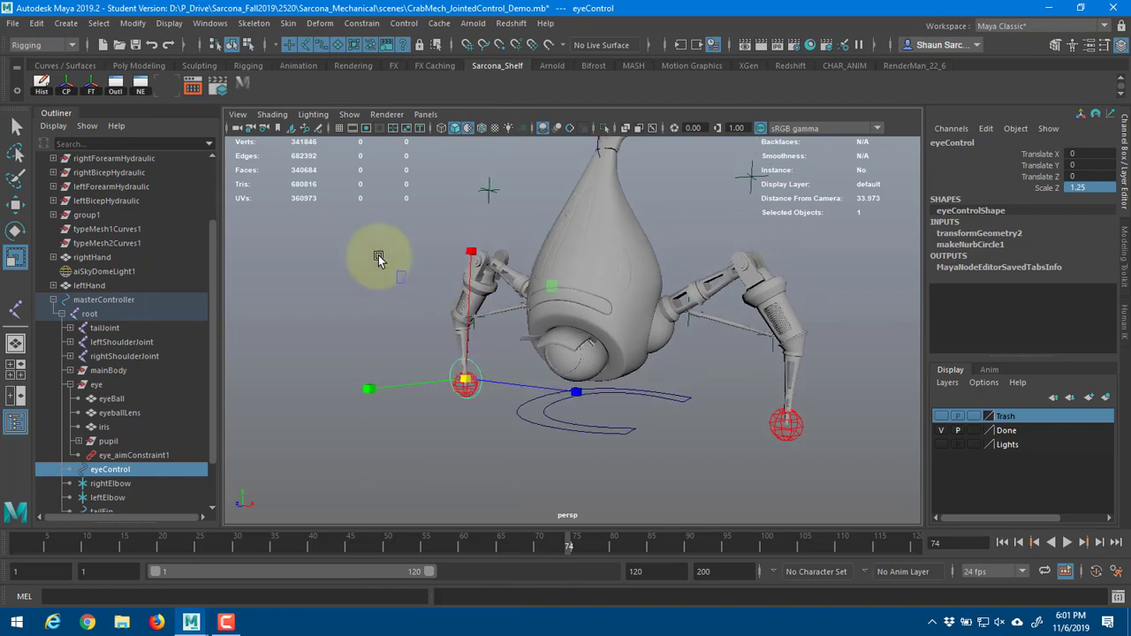
- Clear the selection with the help of wireframe display and return the viewport to shaded display
click(407, 256)
alt+drag(409, 257, 404, 244)
key(4)
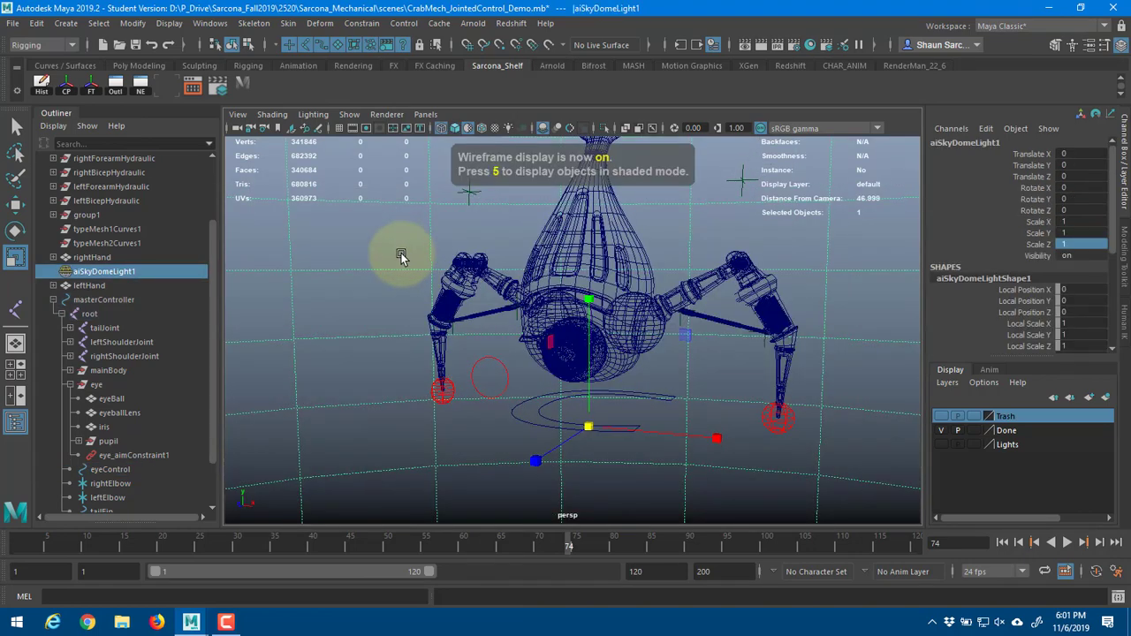
click(401, 252)
key(5)
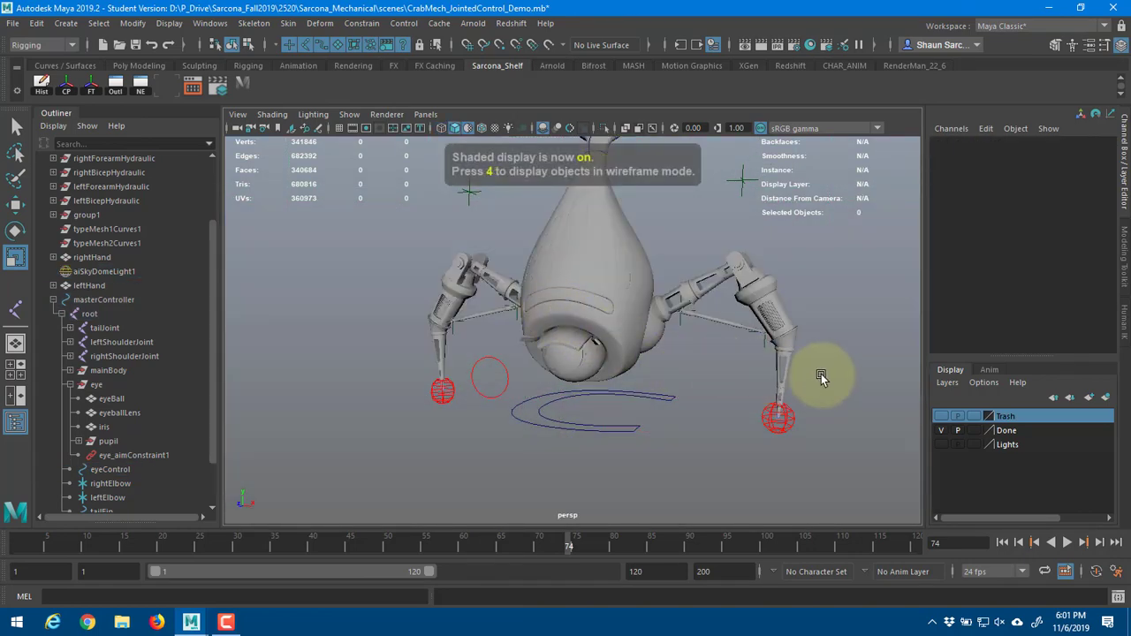
- Test-move leftHand with the joints and IK handles hidden, and undo the move
click(782, 413)
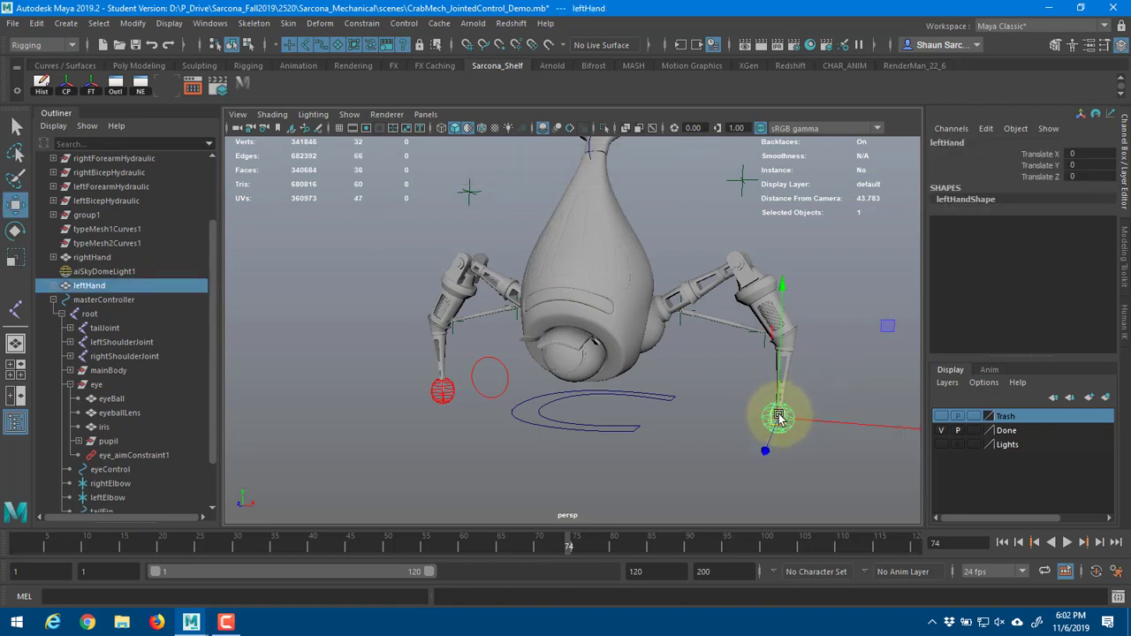
drag(779, 417, 811, 343)
key(ctrl+z)
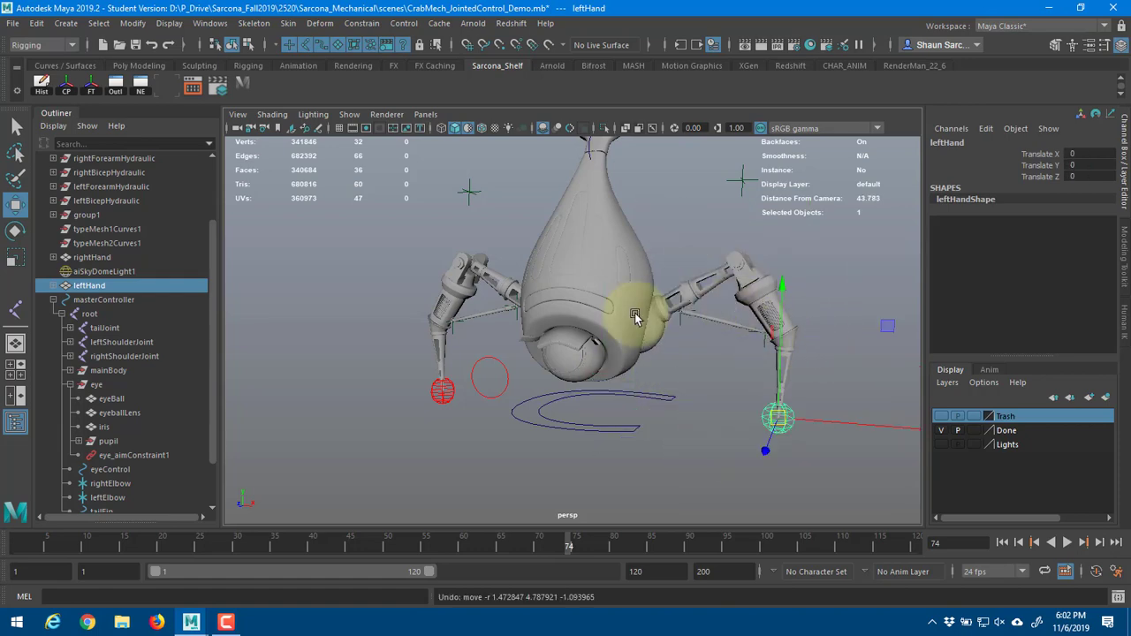
- Save the finished rig scene under its existing file name
alt+drag(635, 318, 484, 370)
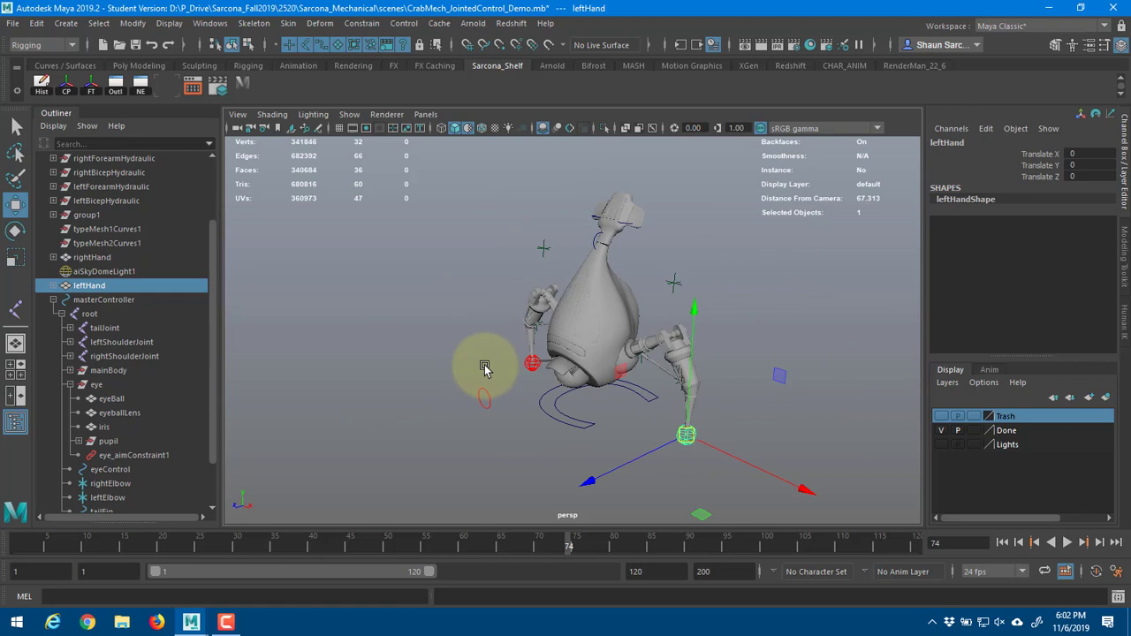
key(ctrl+s)
key(Return)
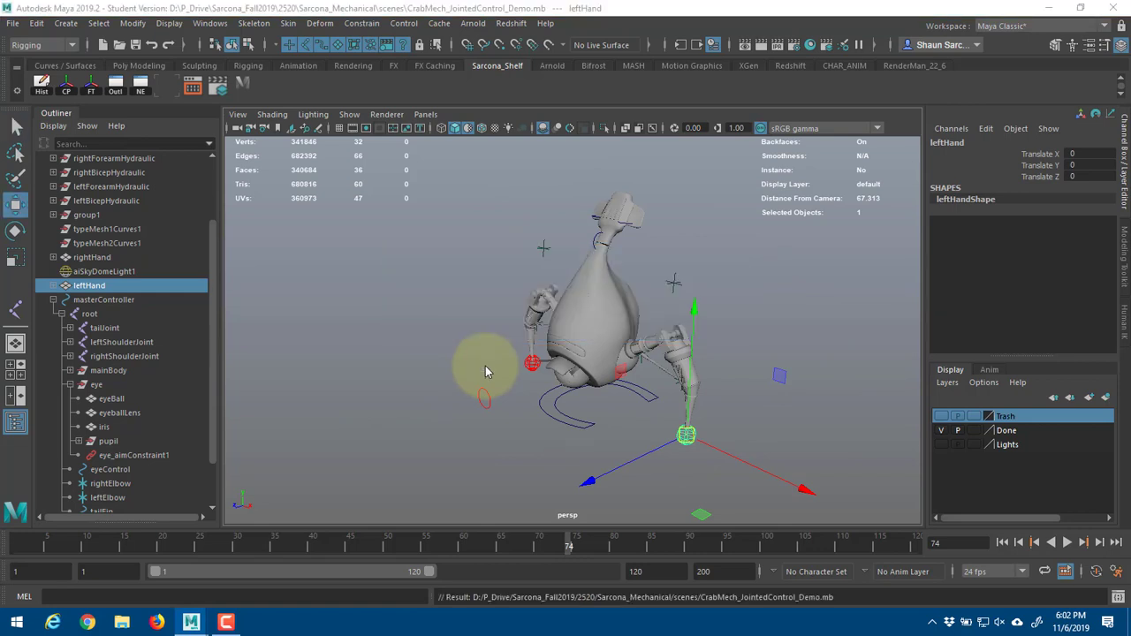
- Open the scene CrabMech_AnimStart.mb and continue past the student version notice
key(ctrl+o)
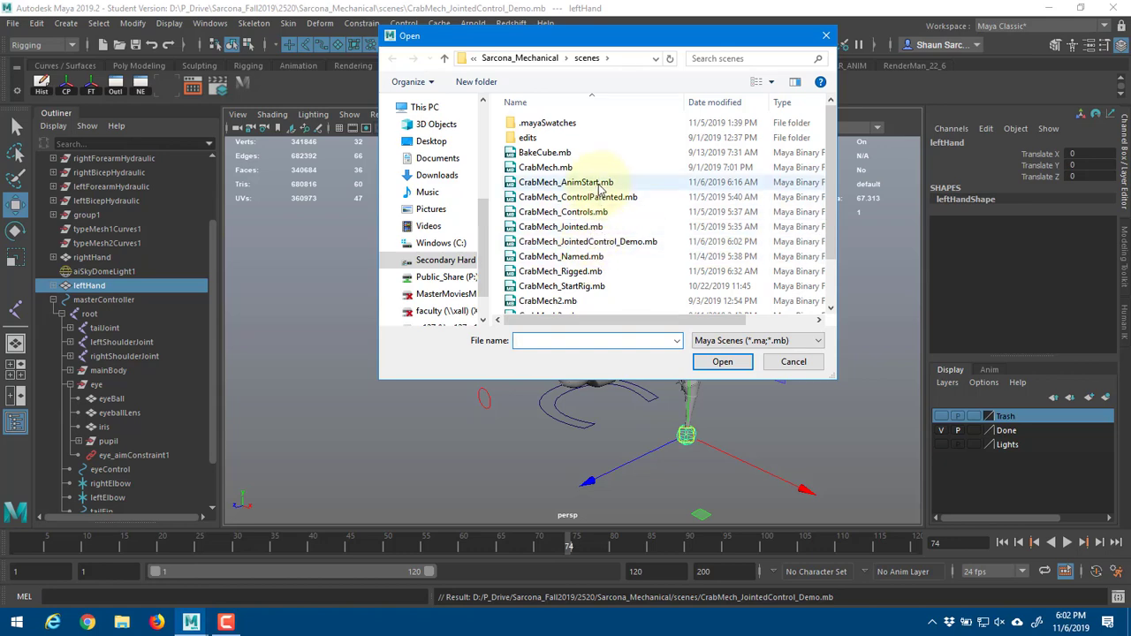
double_click(565, 182)
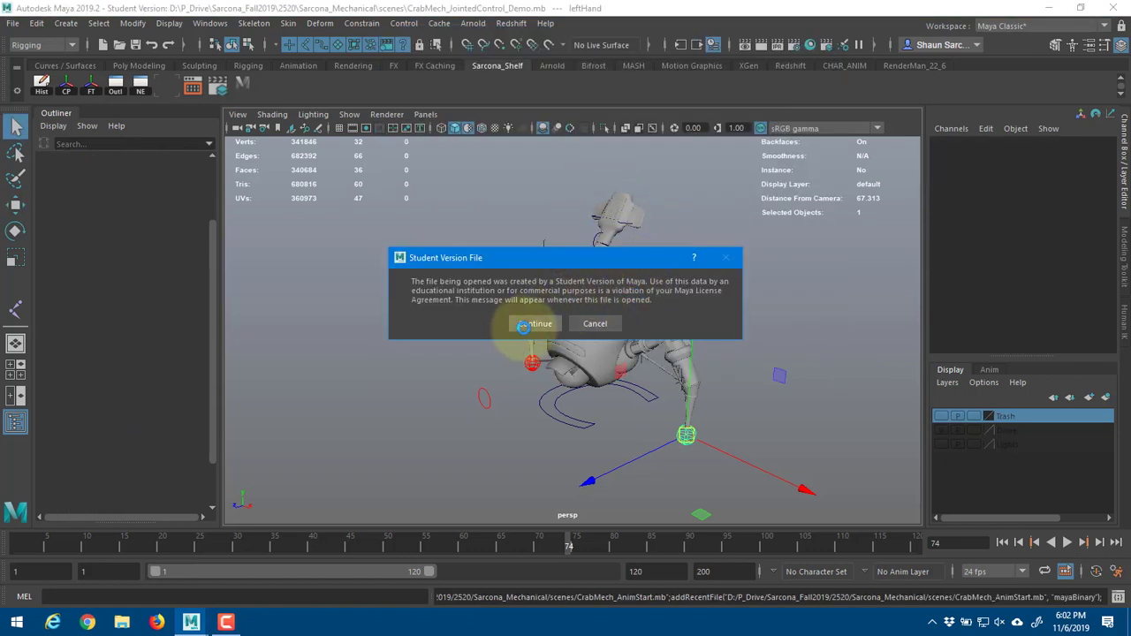
click(524, 326)
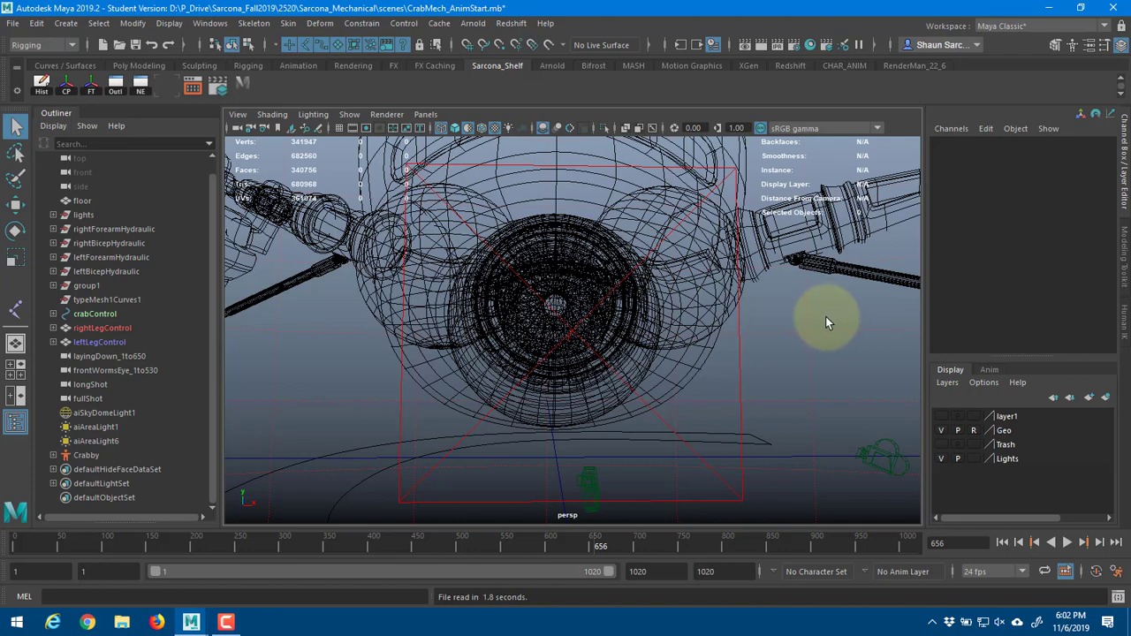
- Examine the whole crab rig with both leg controls in shaded and wireframe display
alt+right_drag(806, 320, 611, 340)
alt+middle_drag(611, 341, 437, 347)
alt+right_drag(687, 361, 444, 368)
mouse_move(445, 369)
alt+mouse_down()
mouse_move(530, 394)
mouse_move(702, 362)
alt+mouse_up()
key(5)
key(4)
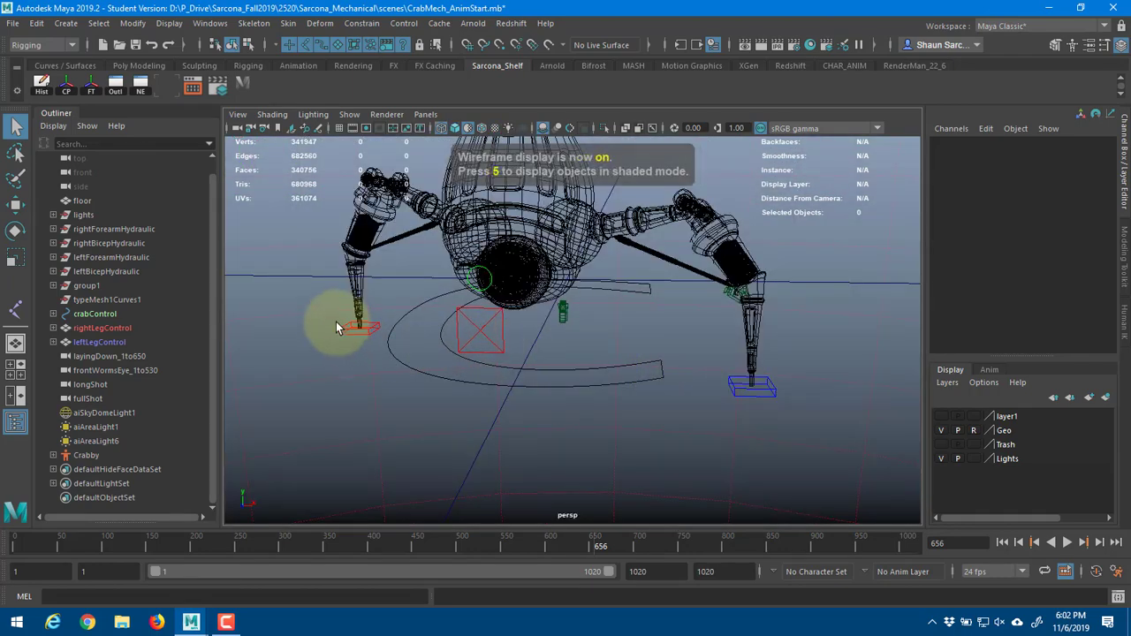
- Test the right leg control's movement, select leftLegControl and inspect the rig in shaded display
click(346, 334)
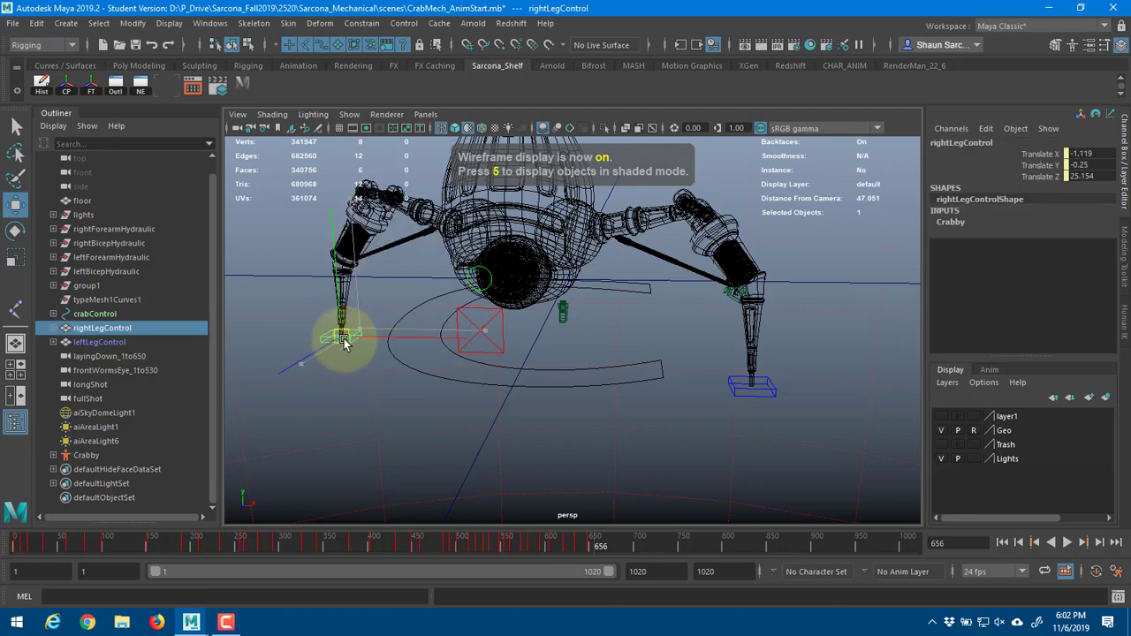
click(751, 387)
key(5)
alt+drag(750, 387, 619, 378)
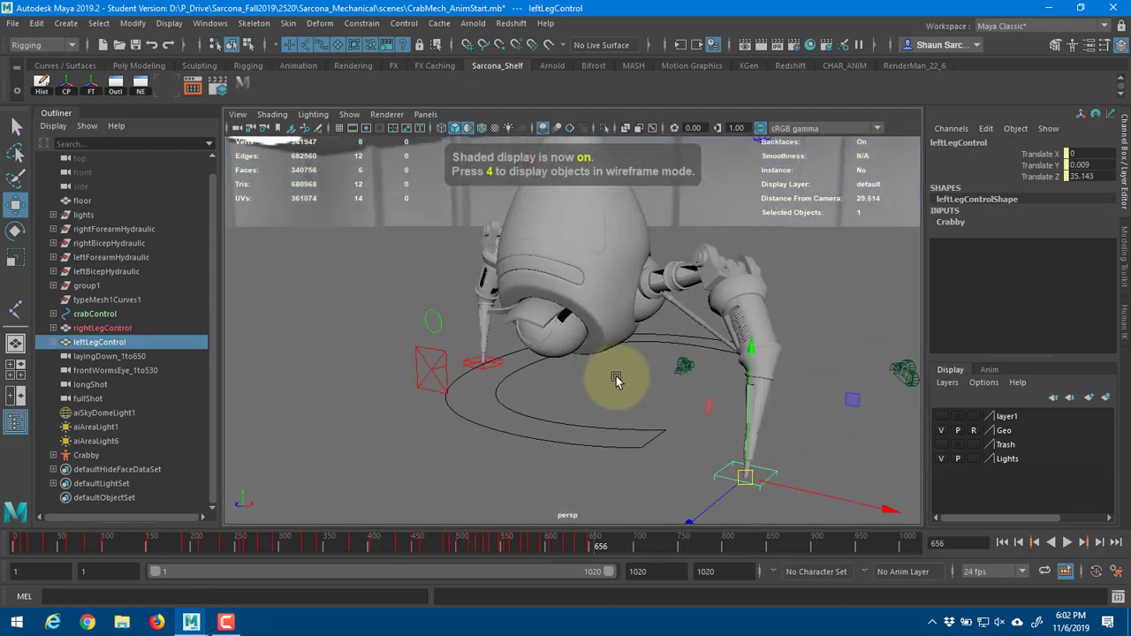
- Select rightLegControl and examine its shape's drawing overrides, including the level of detail and override color
click(113, 328)
key(f)
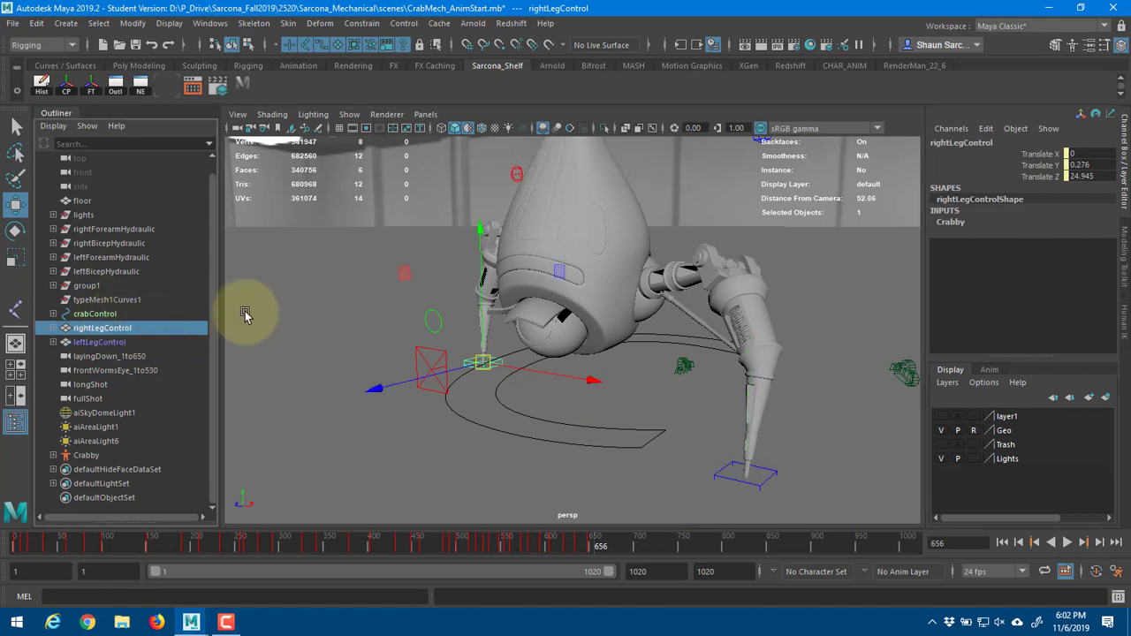
key(ctrl+a)
scroll(79, 281, up, 3)
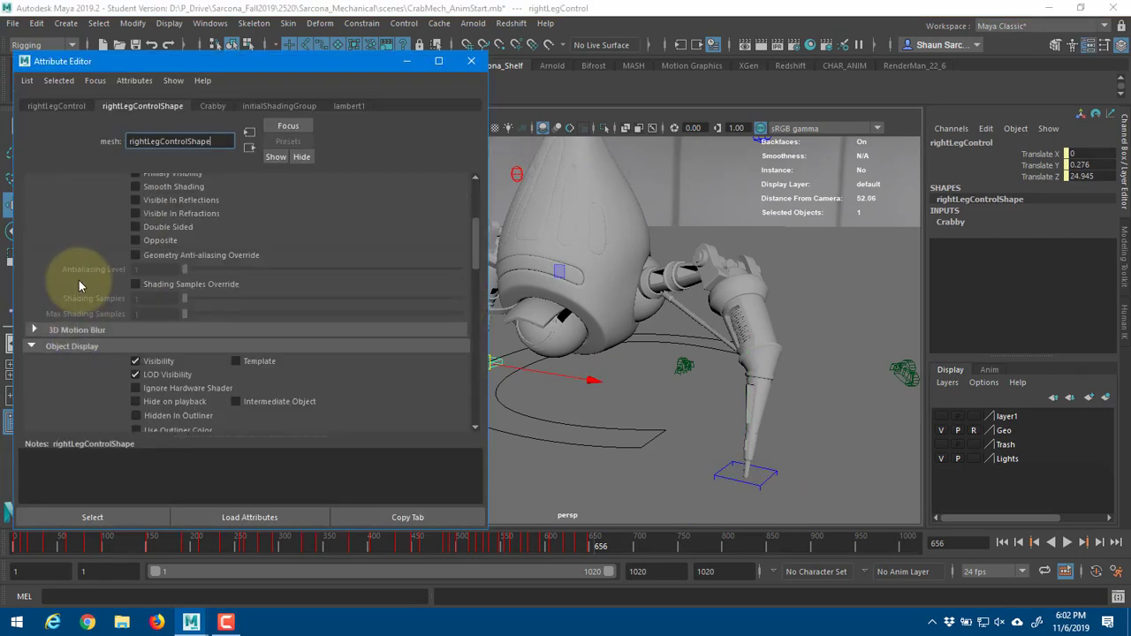
scroll(79, 281, down, 7)
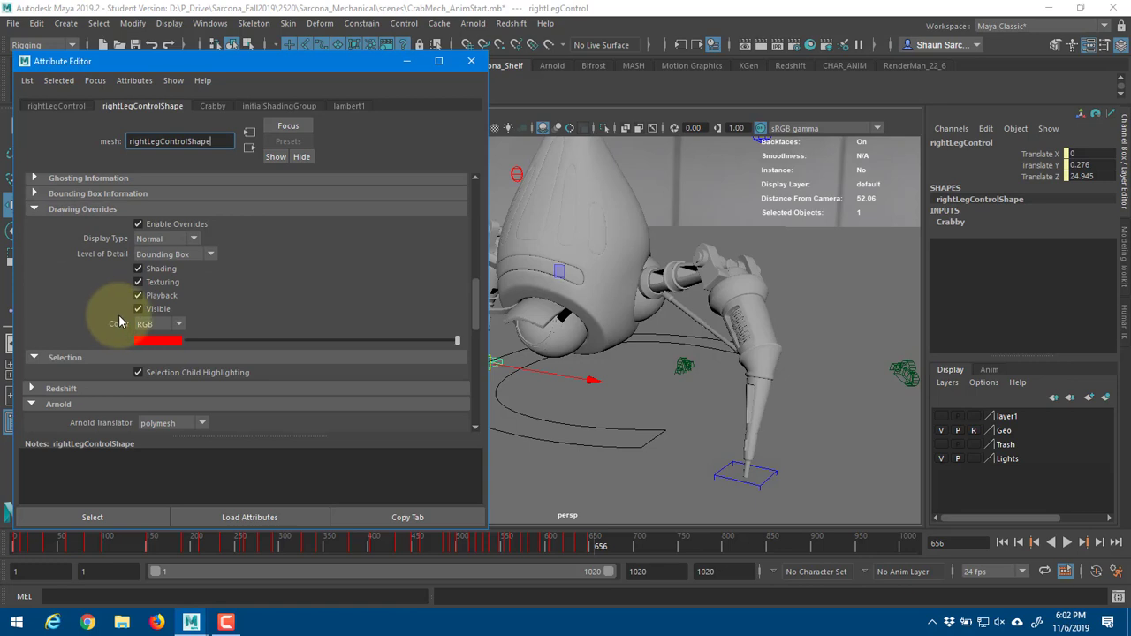
scroll(189, 313, down, 3)
scroll(96, 289, up, 5)
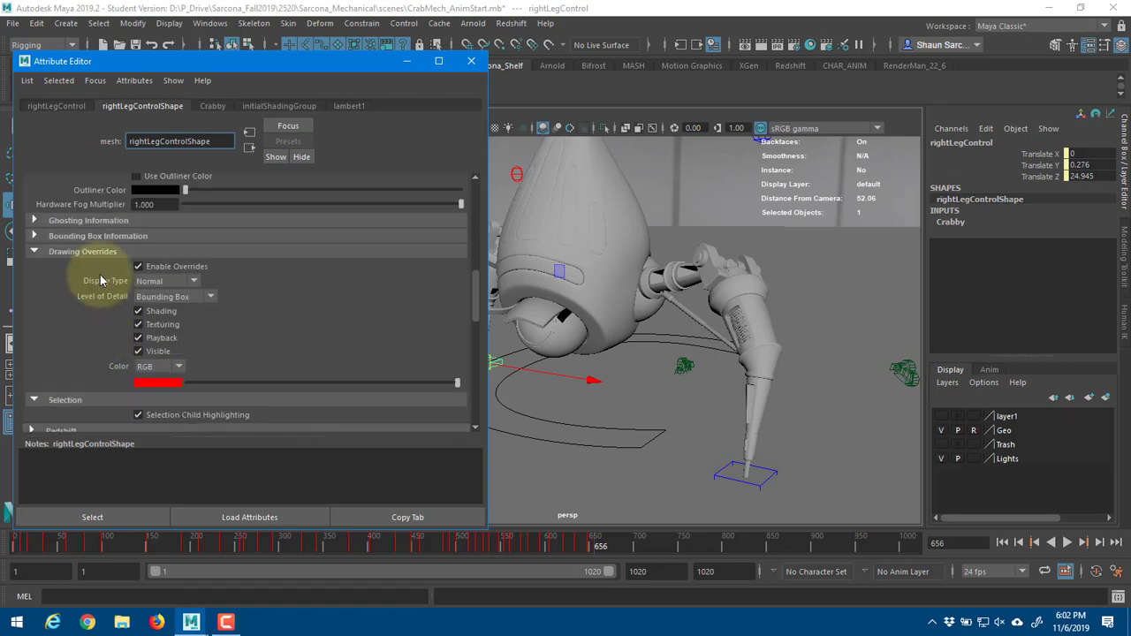
click(100, 236)
click(119, 236)
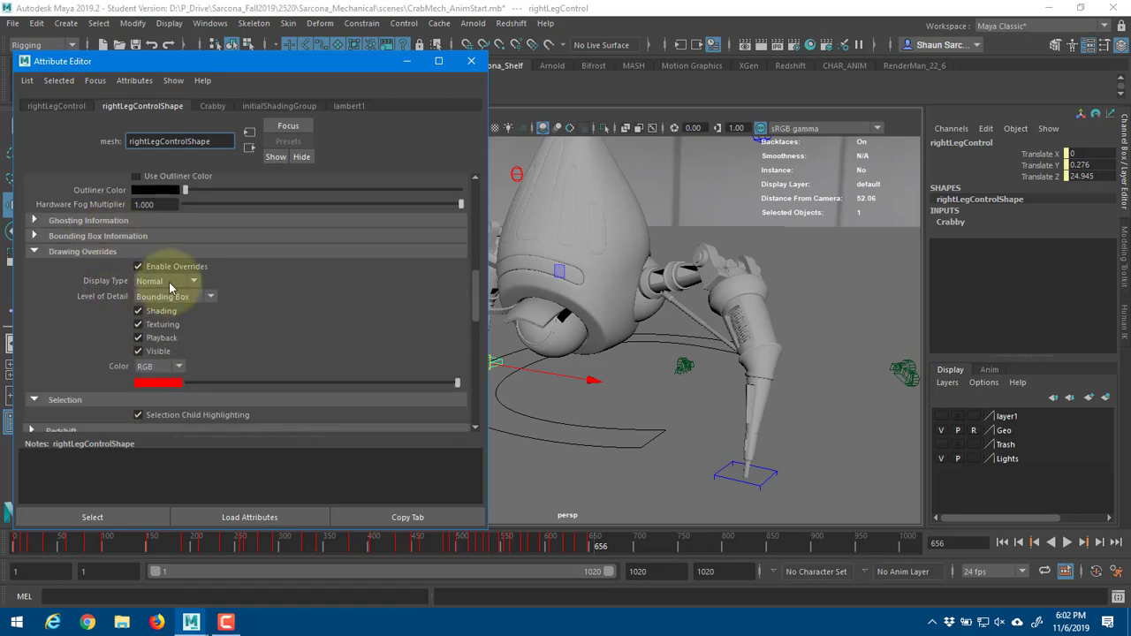
- Examine rightLegControlShape's render stats and Arnold visibility settings, and close its attributes
scroll(99, 353, down, 3)
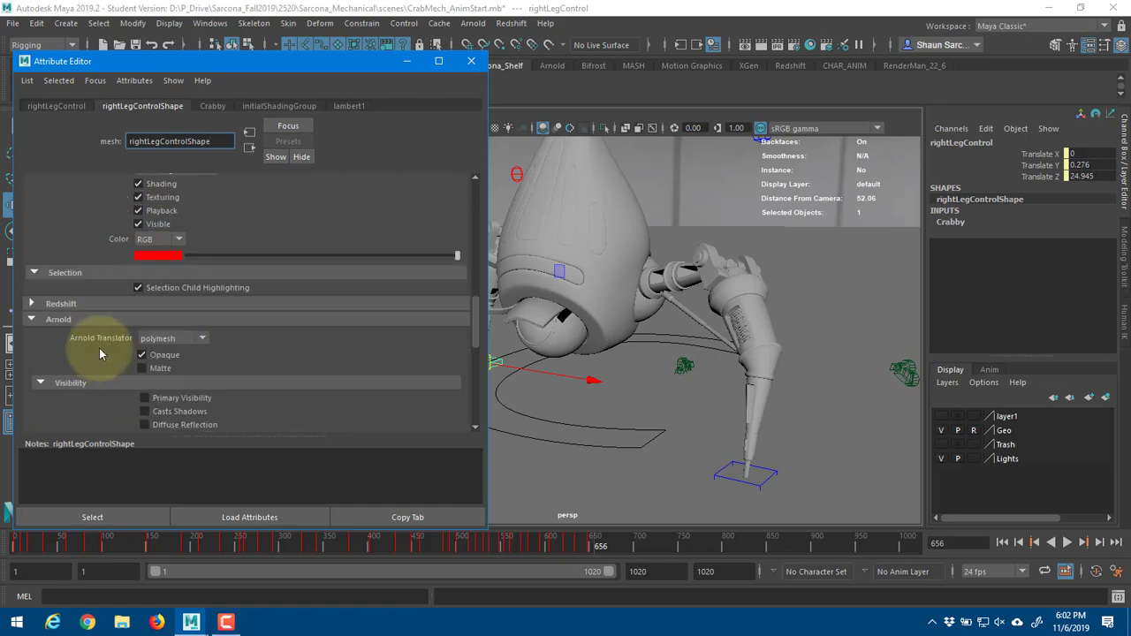
scroll(98, 304, down, 3)
scroll(102, 310, up, 6)
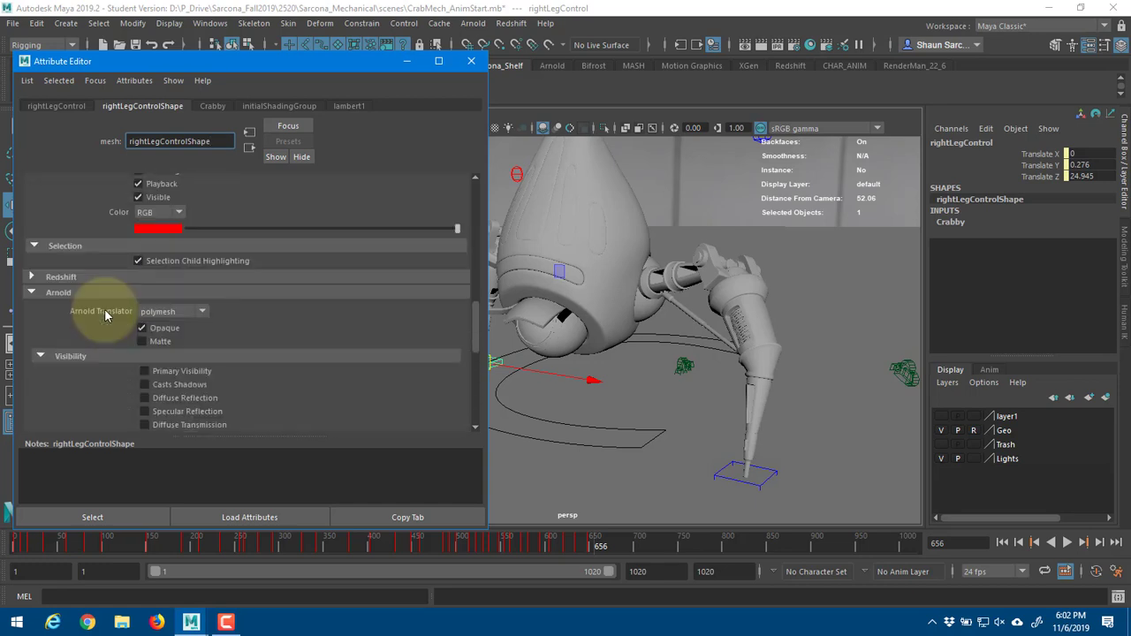
scroll(104, 311, up, 10)
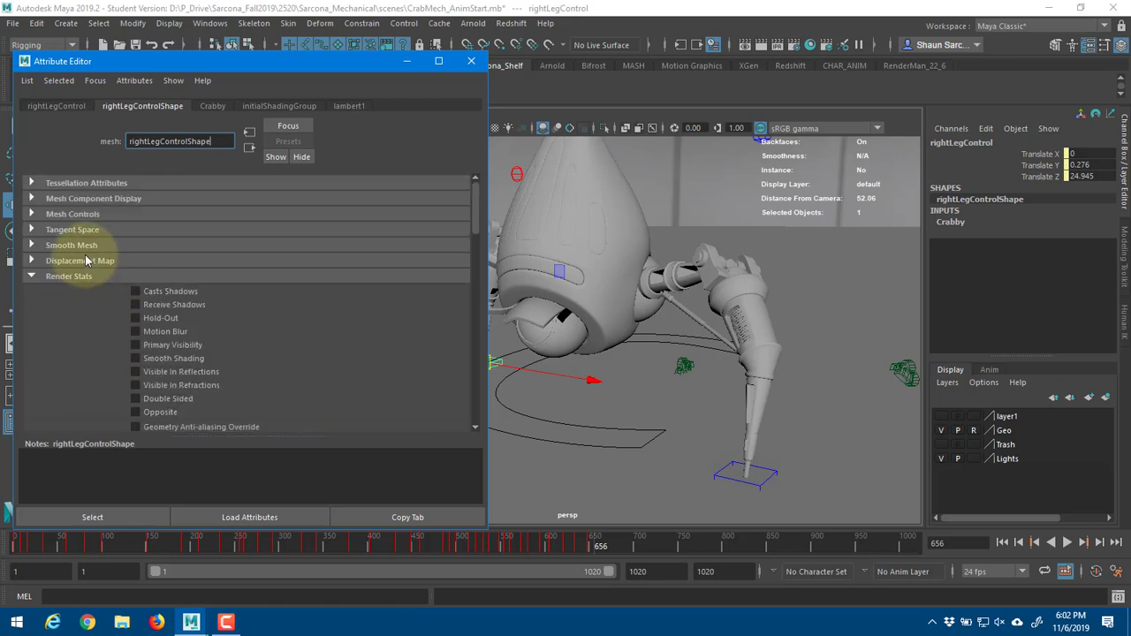
click(471, 61)
- Make Crabby the active character set
drag(505, 354, 719, 382)
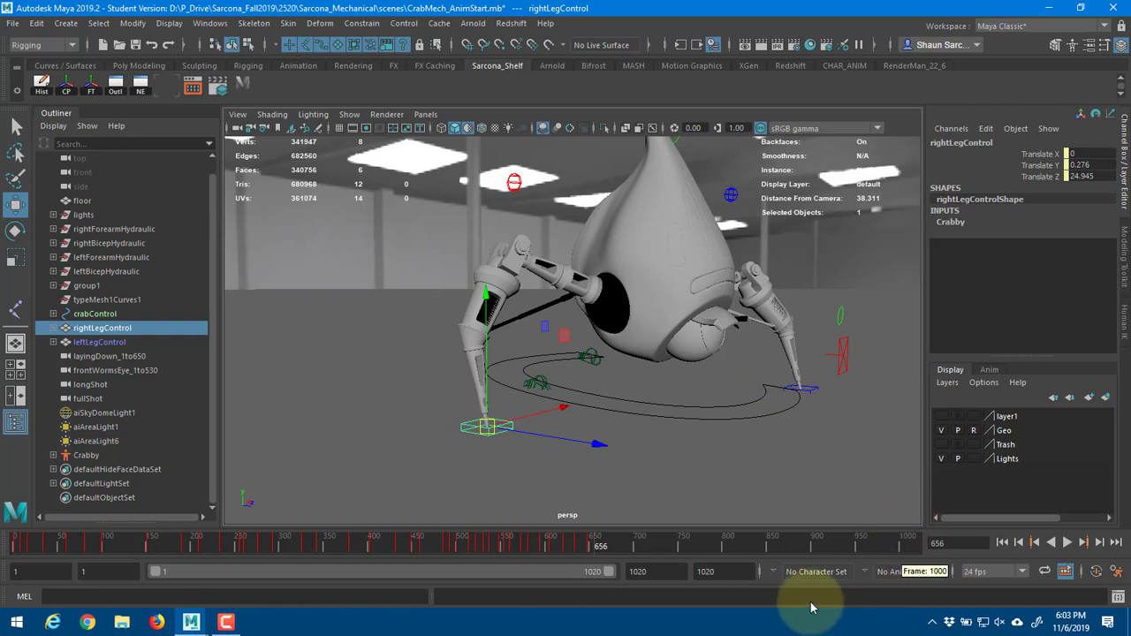
click(806, 572)
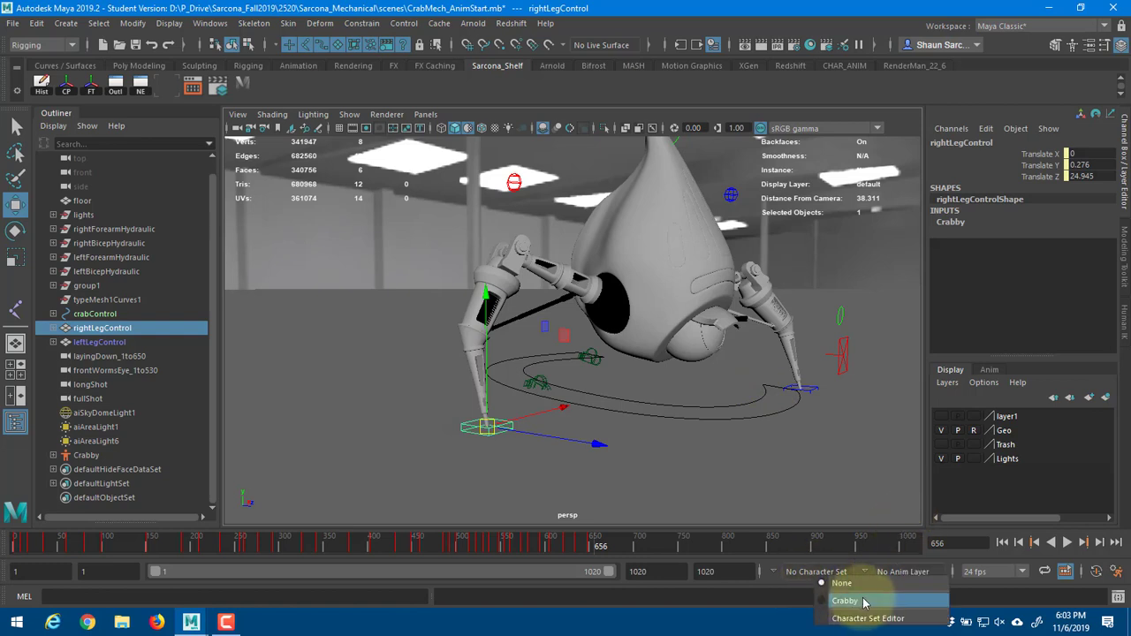
click(863, 603)
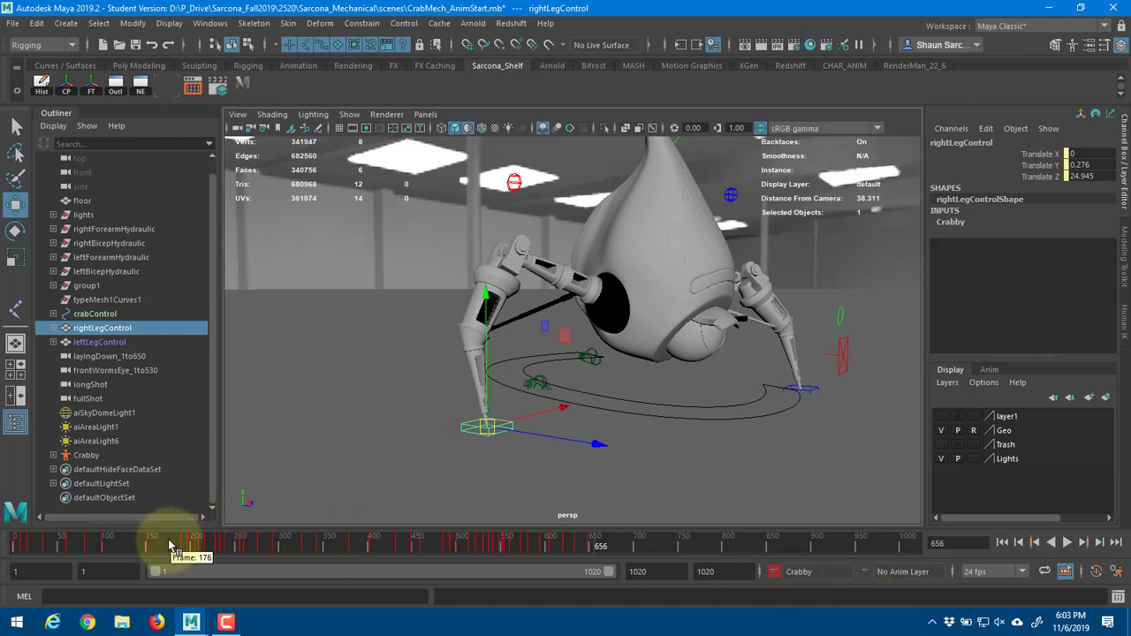
- Play the crab animation from frame 1 and stop playback after the last keys
drag(118, 550, 15, 545)
alt+drag(465, 383, 389, 401)
key(alt+v)
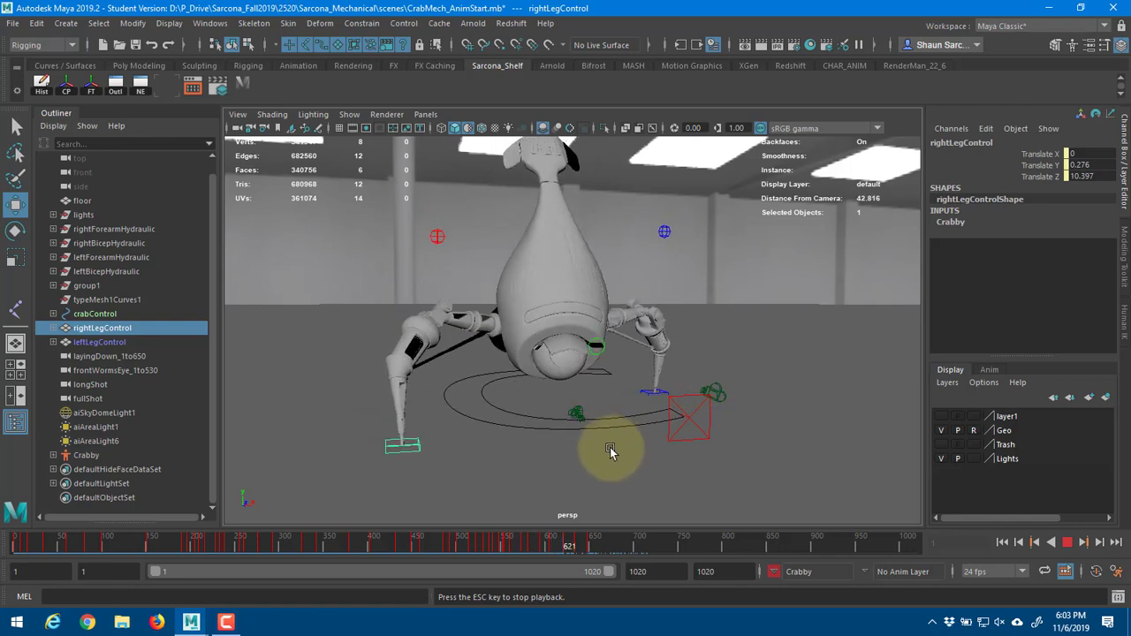
key(Escape)
- Replay the section of the animation around frames 400 to 480 from the front and stop at frame 468
alt+drag(611, 460, 554, 470)
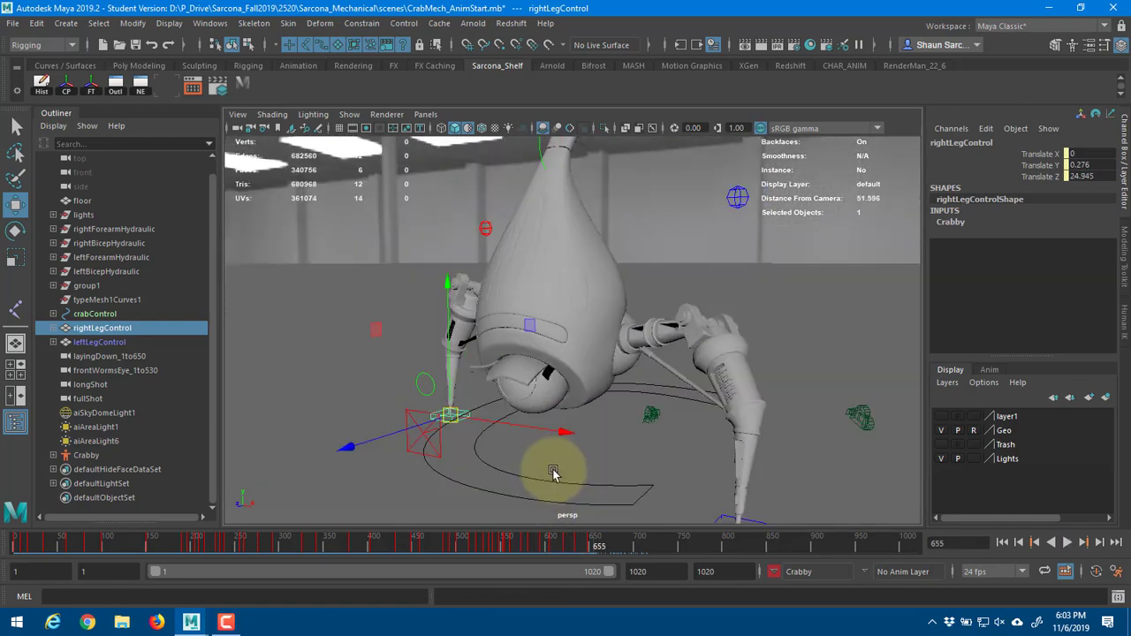
alt+right_drag(554, 469, 615, 443)
key(alt+v)
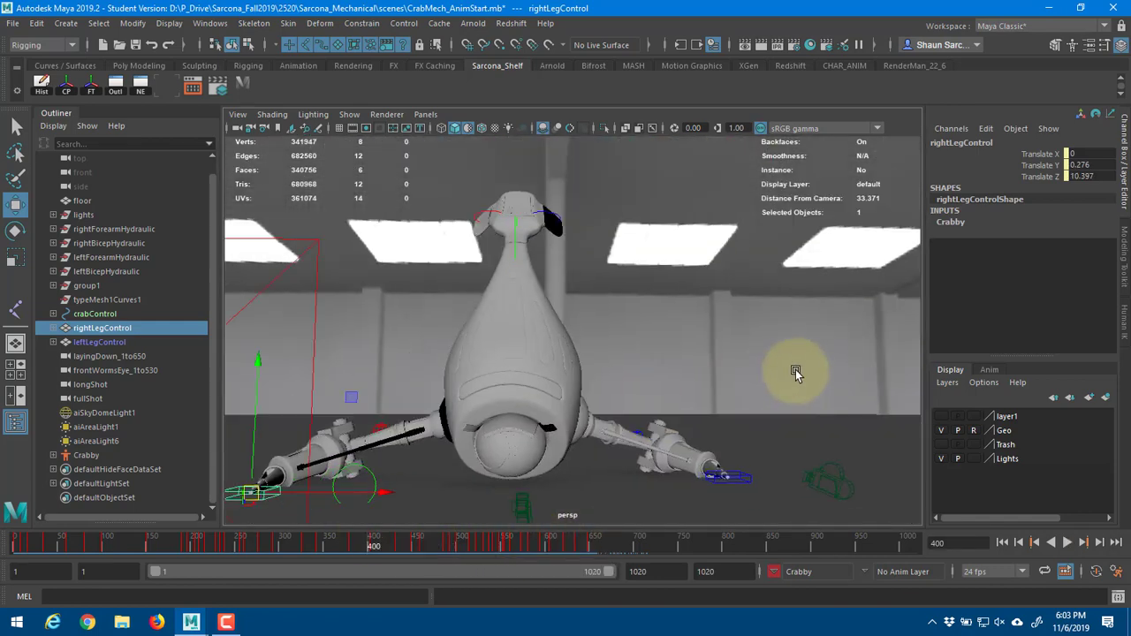
key(Escape)
key(alt+v)
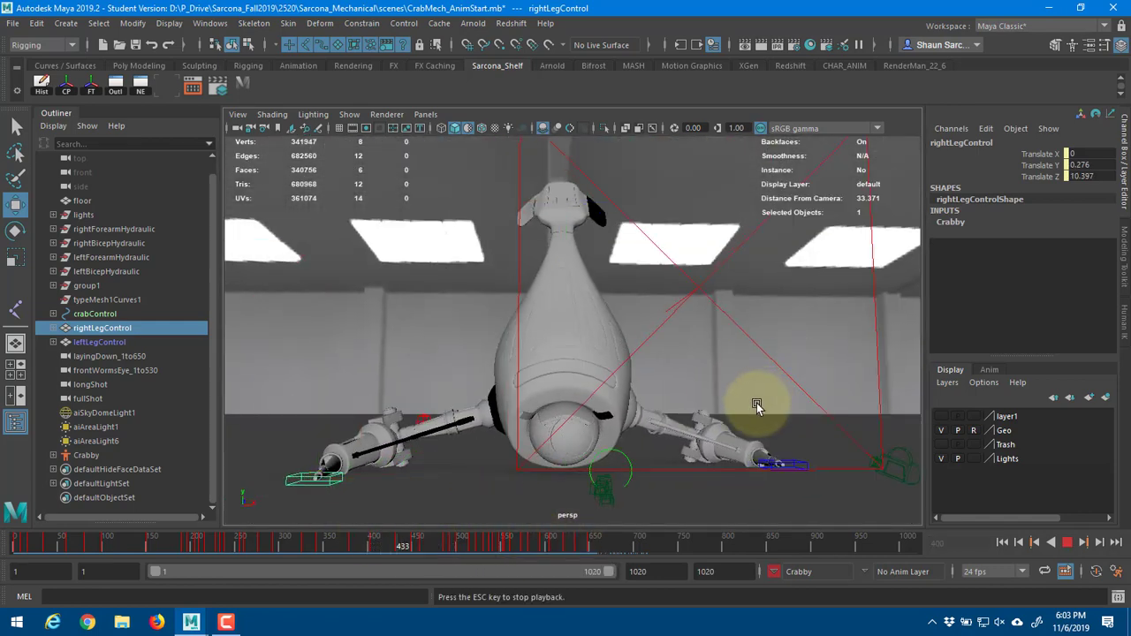
key(Escape)
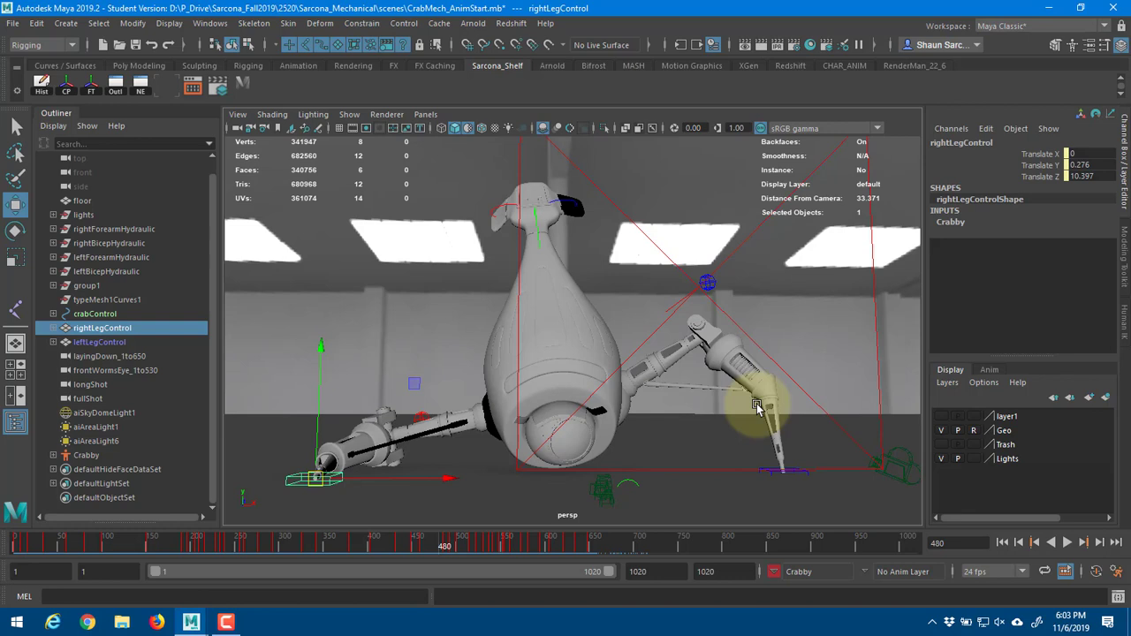
click(424, 546)
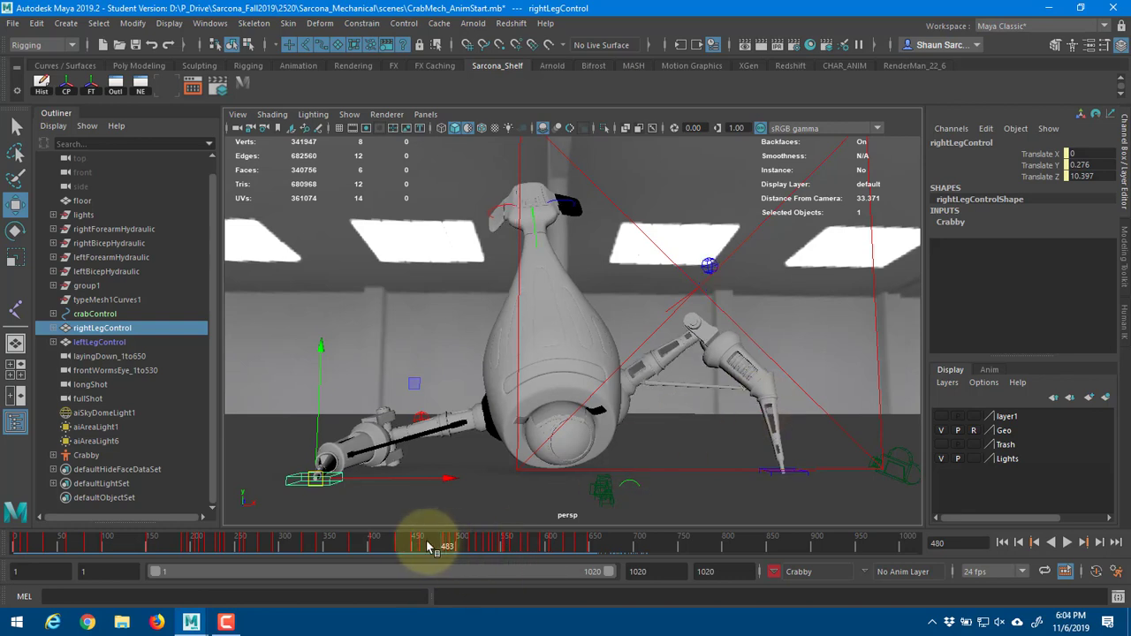
key(alt+v)
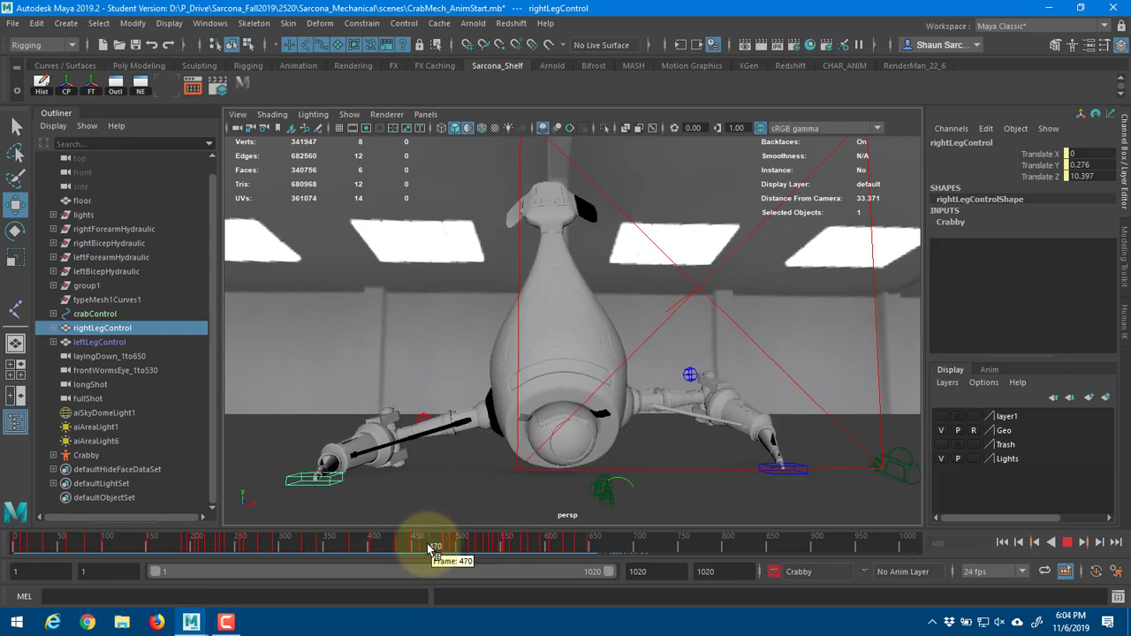
key(Escape)
- Test moving leftLegControl and leftElbowControl on the crab's left leg at frame 468
click(799, 461)
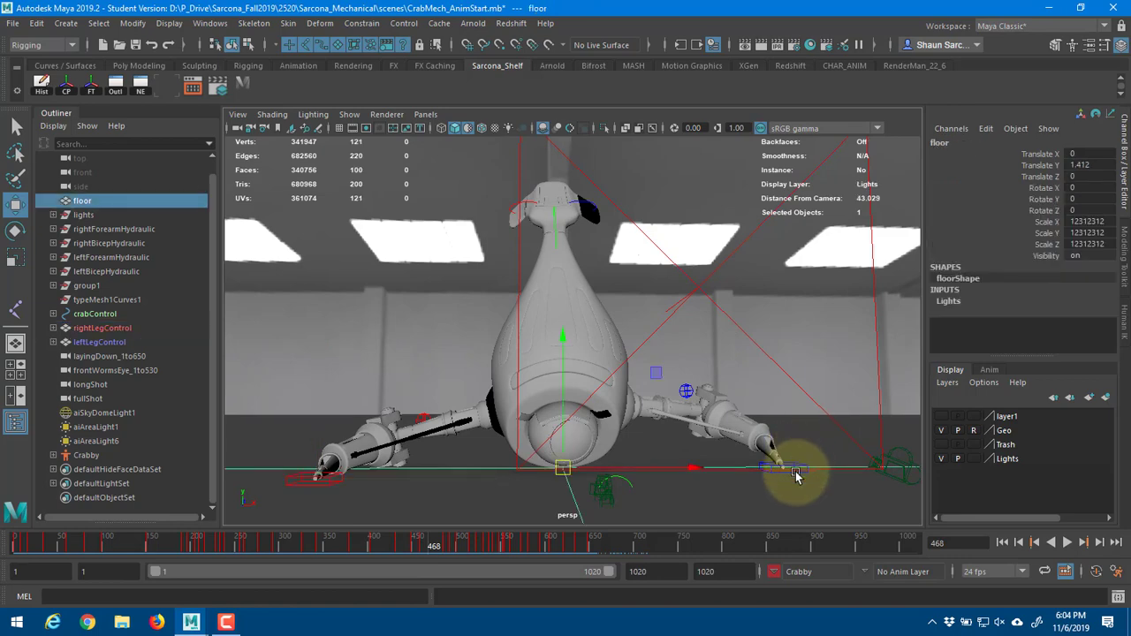
click(808, 469)
alt+drag(808, 469, 798, 478)
alt+middle_drag(798, 478, 626, 439)
alt+drag(626, 439, 720, 457)
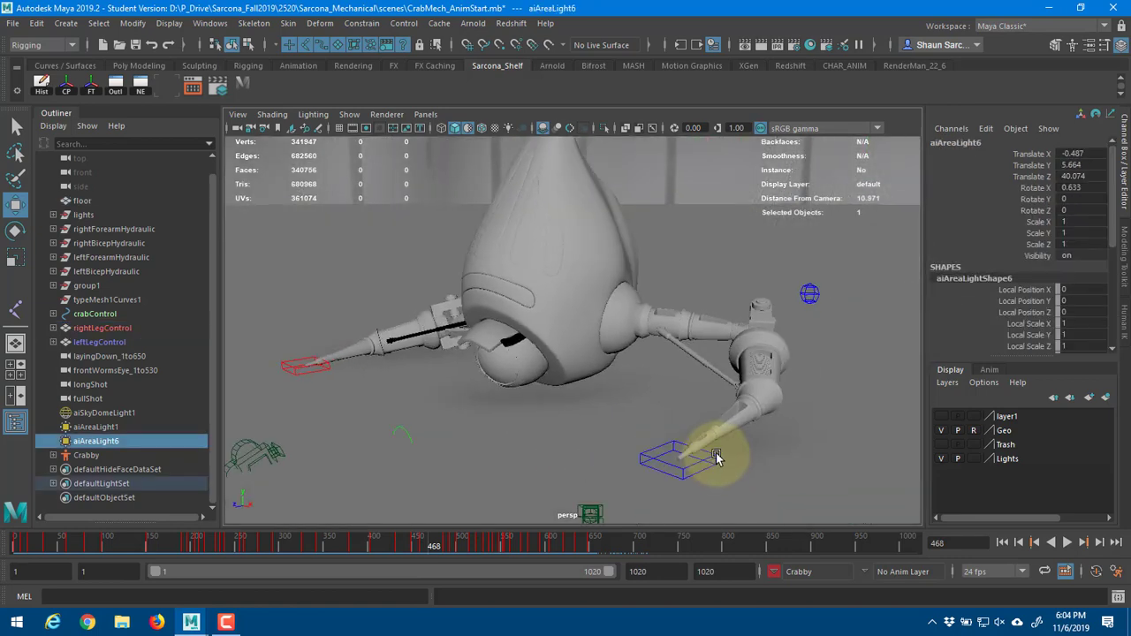
click(718, 462)
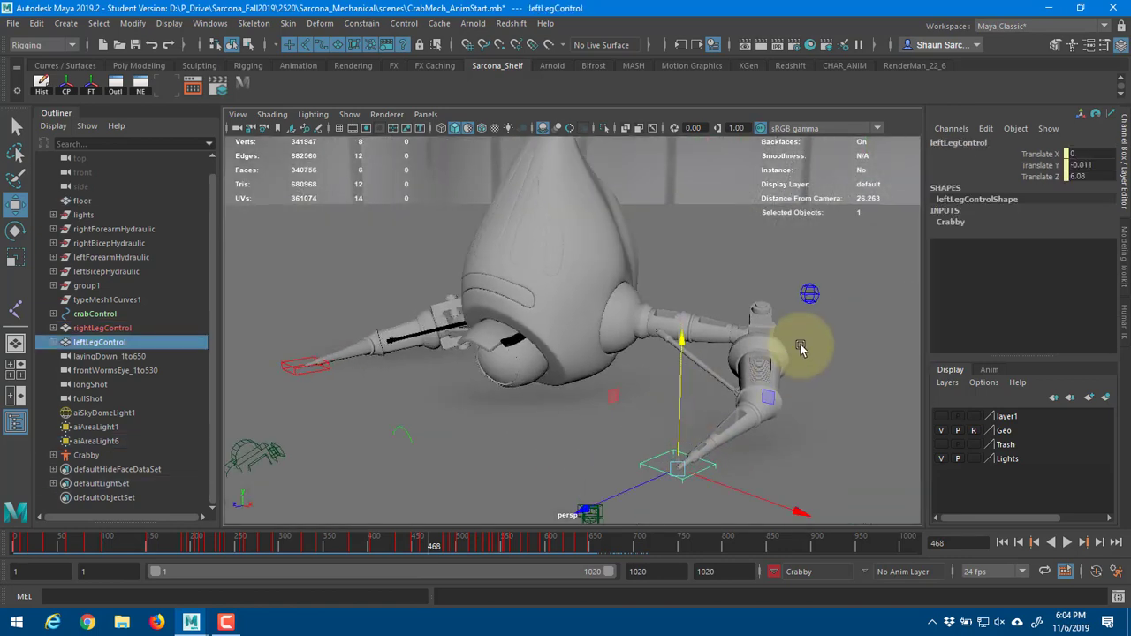
click(810, 294)
click(810, 293)
drag(811, 292, 524, 434)
- Select crabControl with the help of wireframe display and test rotating and moving the whole body in shaded display
key(4)
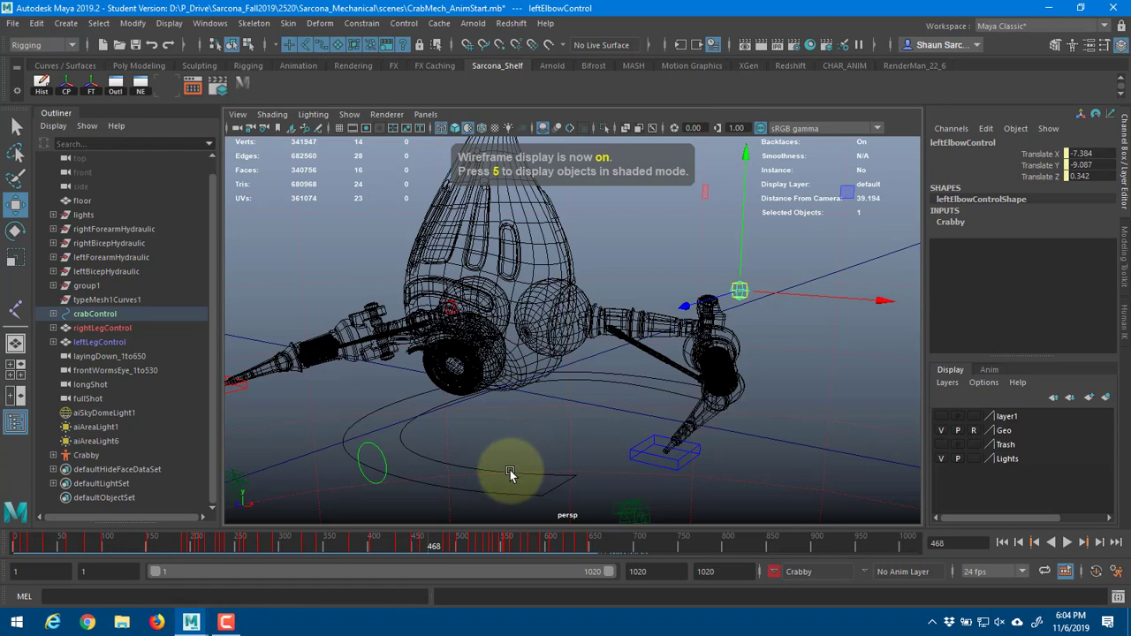
click(510, 471)
key(5)
key(e)
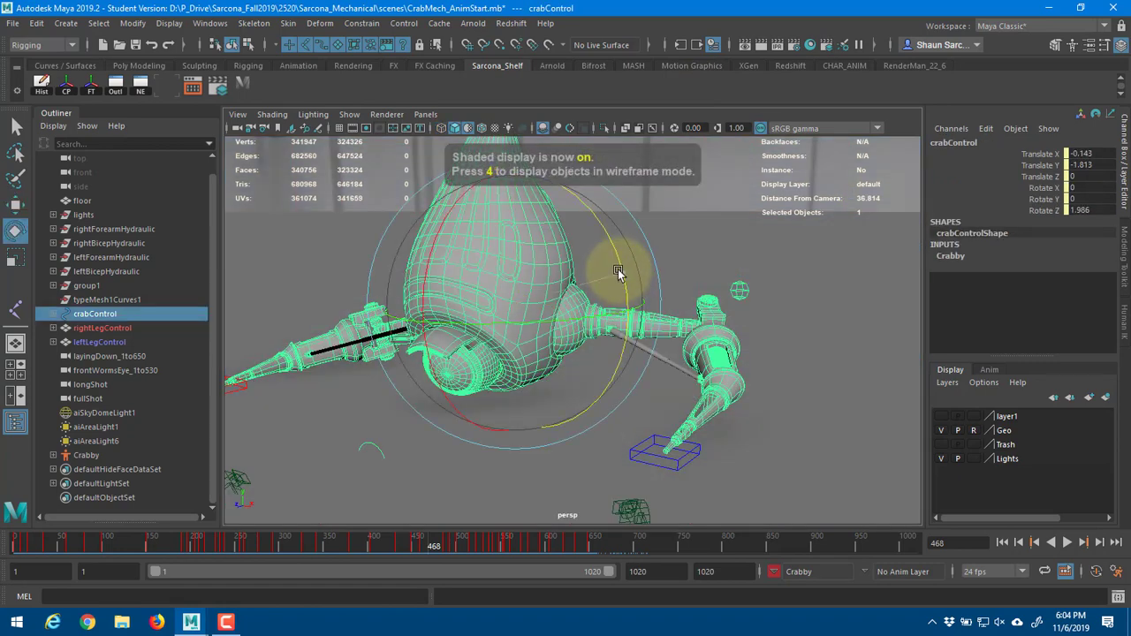
drag(619, 272, 607, 266)
key(w)
drag(589, 312, 558, 311)
- Select rightElbowControl beside the right leg and test moving it
alt+drag(677, 341, 404, 321)
click(328, 315)
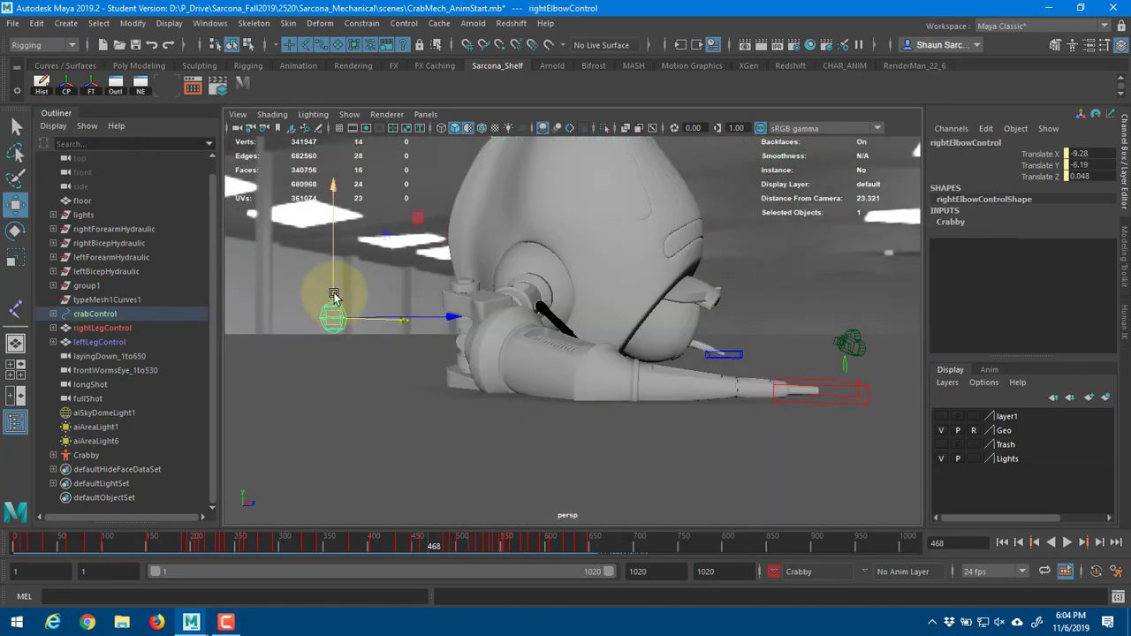
drag(334, 297, 455, 357)
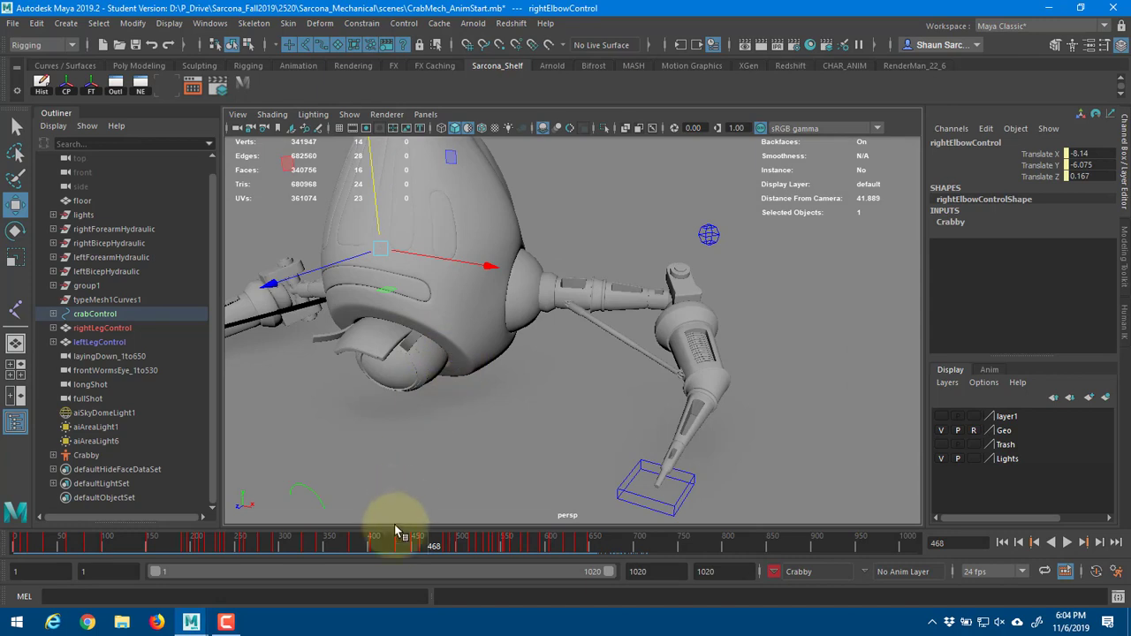
- Return to the keyed animation and step key by key up to frame 548 to examine the body and leg poses
drag(391, 539, 448, 548)
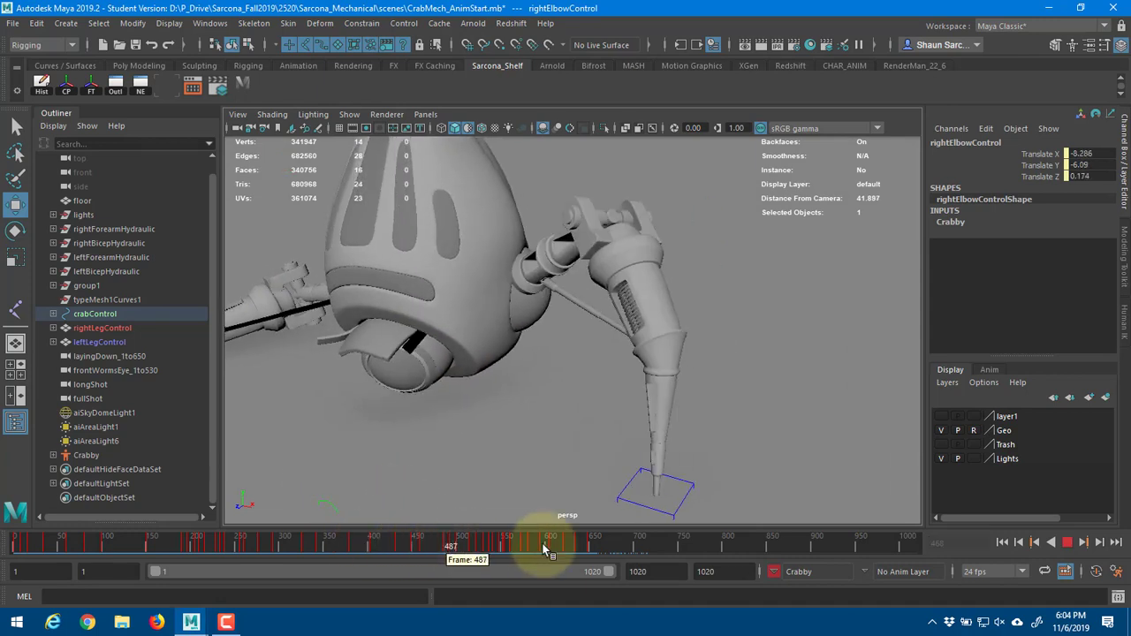
click(1084, 543)
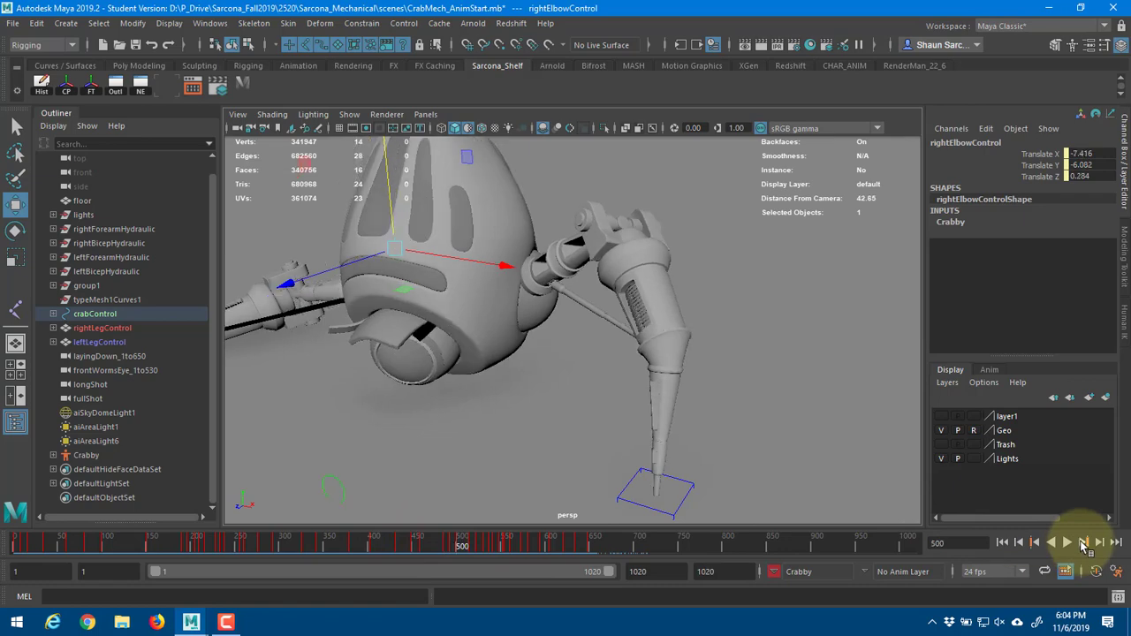
alt+drag(770, 429, 752, 397)
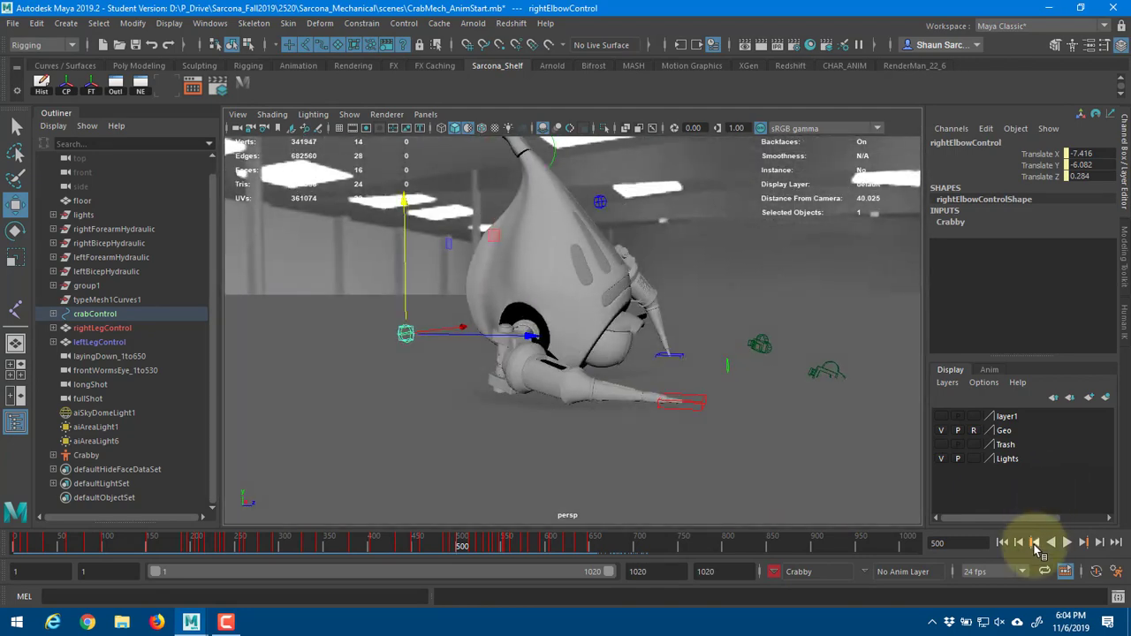
click(1035, 543)
click(1083, 543)
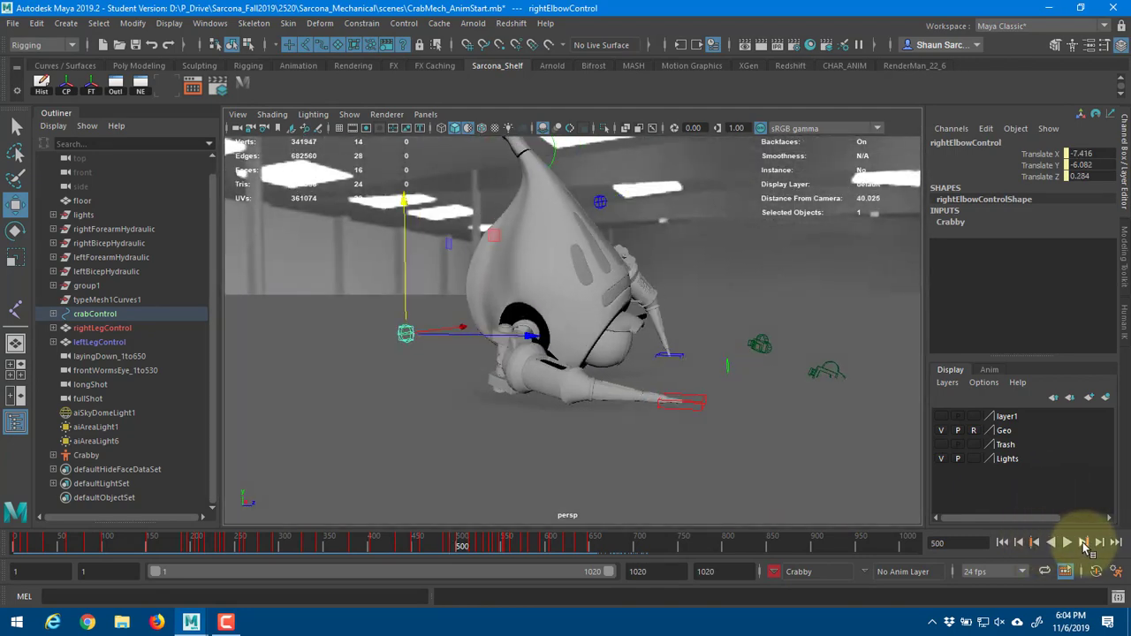
click(1083, 543)
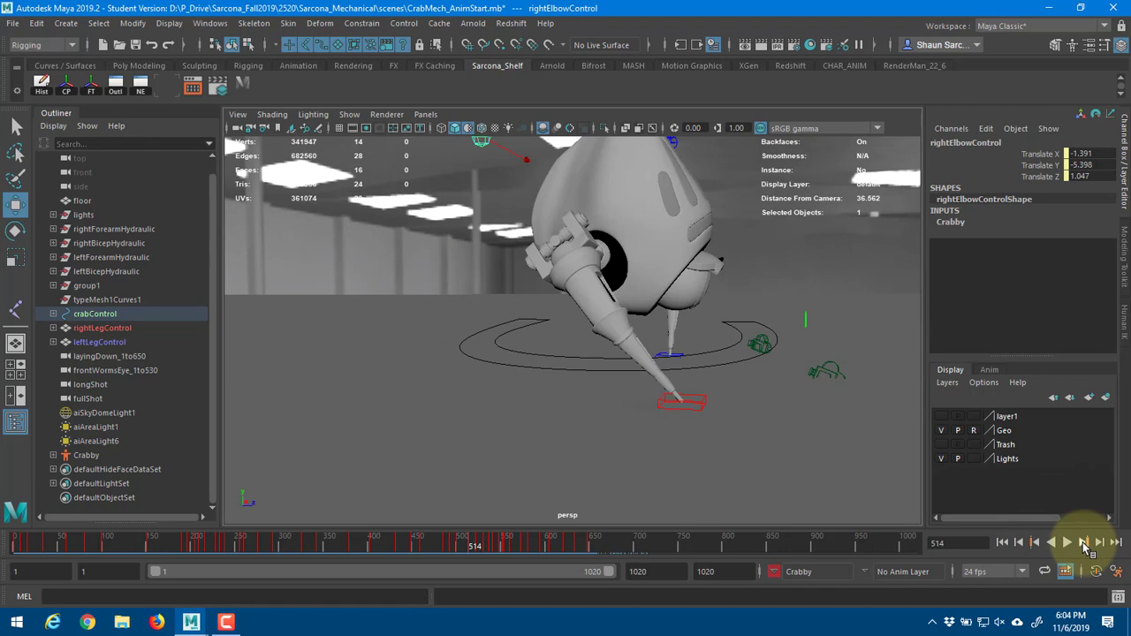
click(1084, 543)
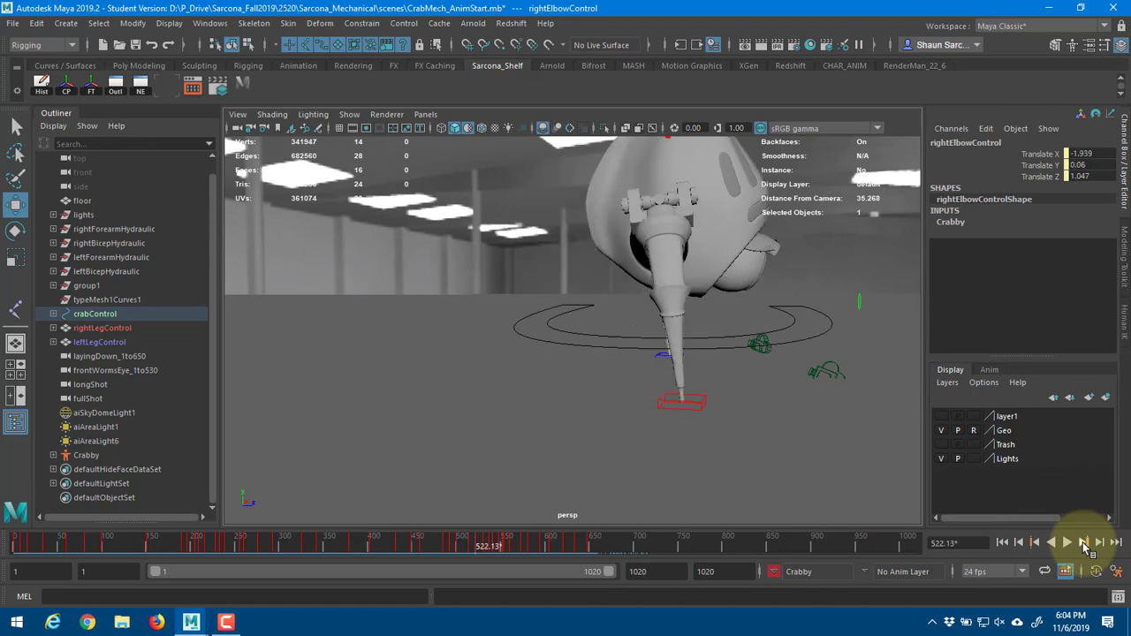
click(1084, 543)
click(1084, 542)
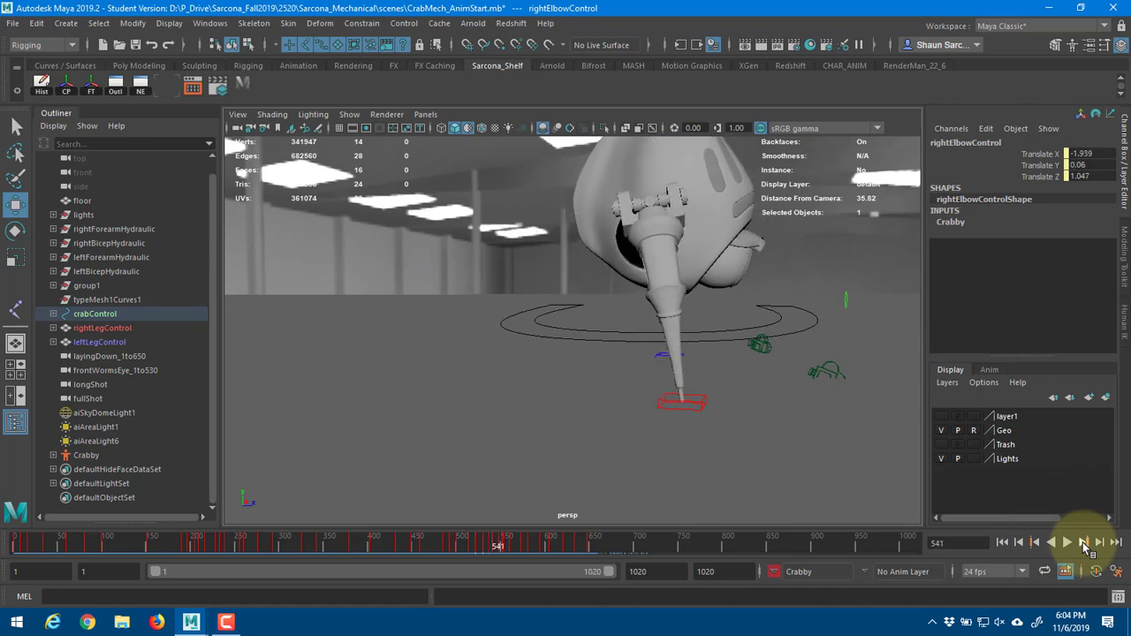
- Step back and forward through the keyframes between about frames 522 and 594 to examine the crab's body motion from the front
mouse_move(854, 487)
alt+mouse_down()
mouse_move(713, 450)
mouse_move(700, 499)
mouse_move(849, 480)
alt+mouse_up()
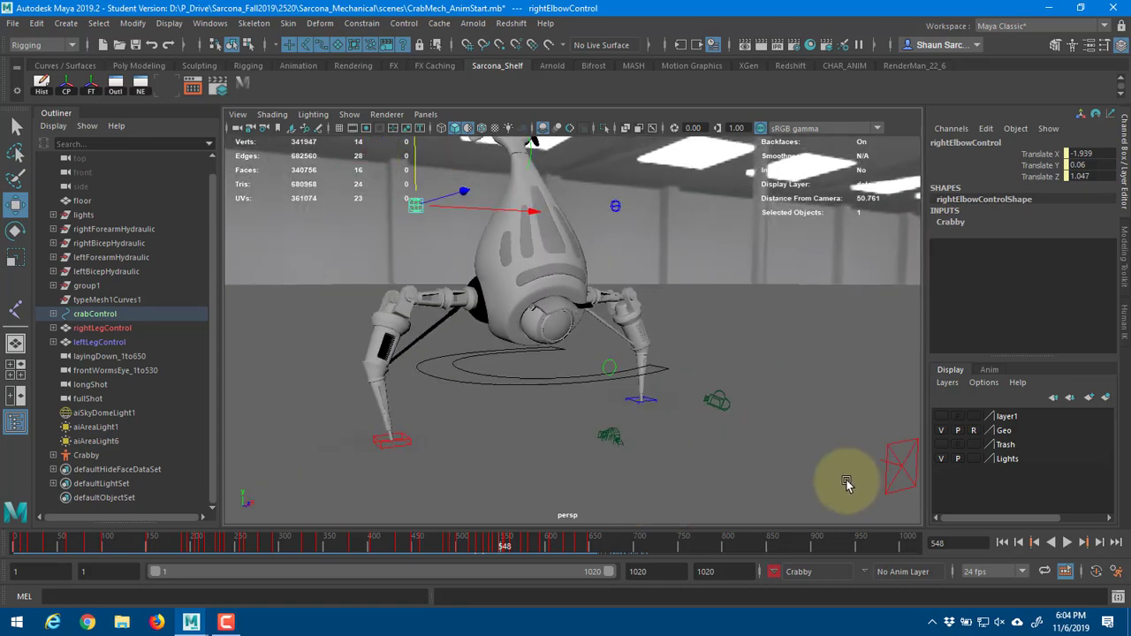
click(1037, 542)
click(1037, 543)
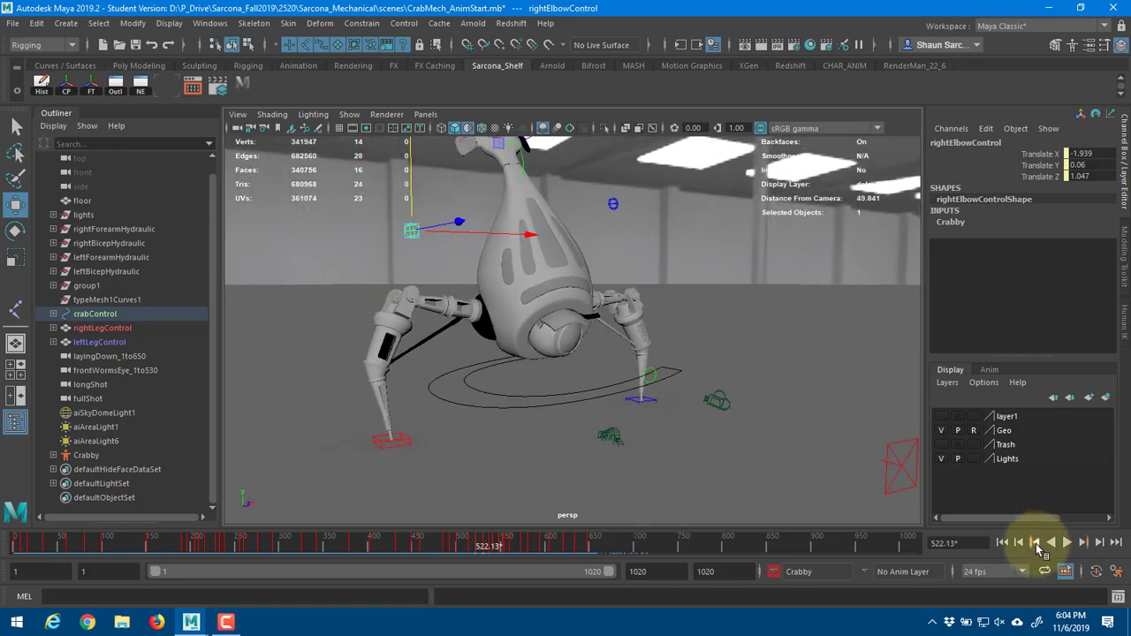
click(1036, 543)
click(1085, 543)
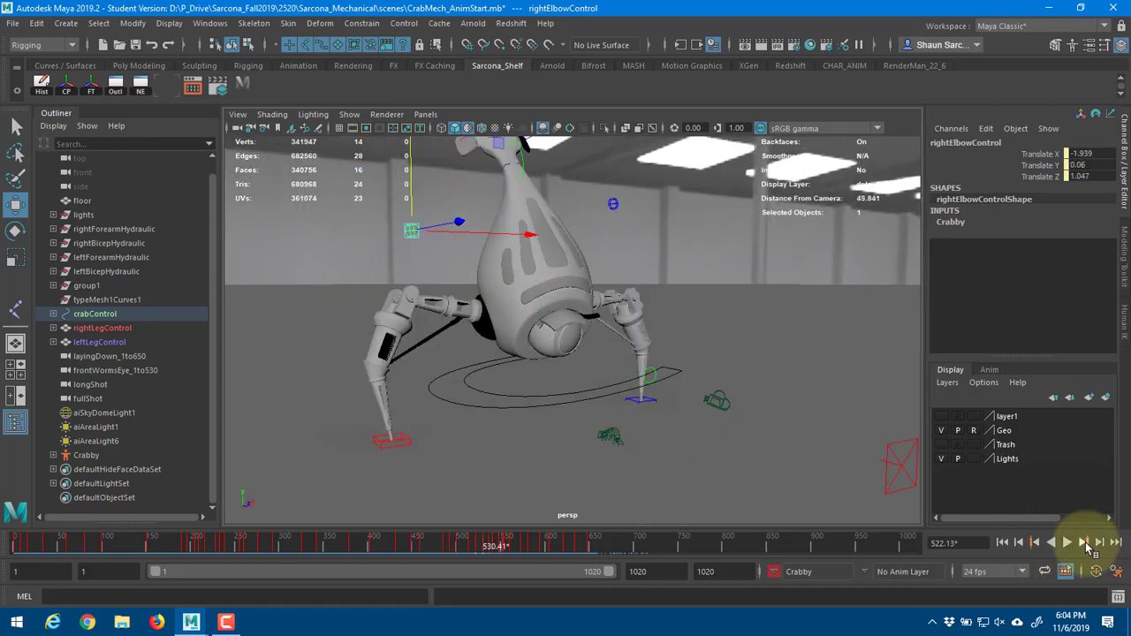
click(1085, 543)
click(1085, 542)
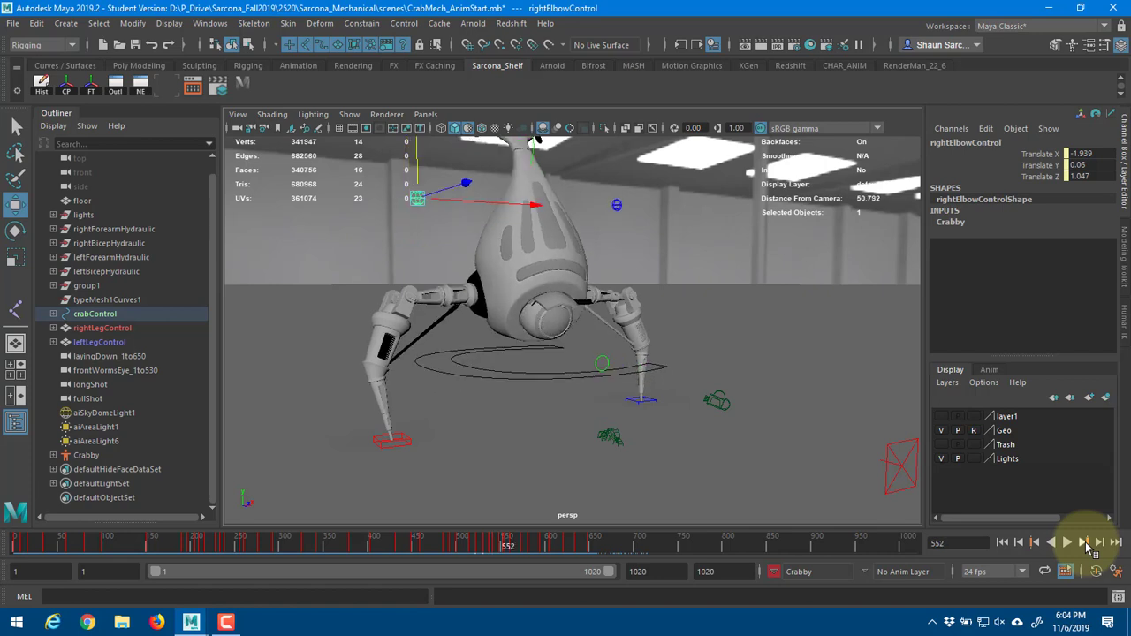
click(1085, 542)
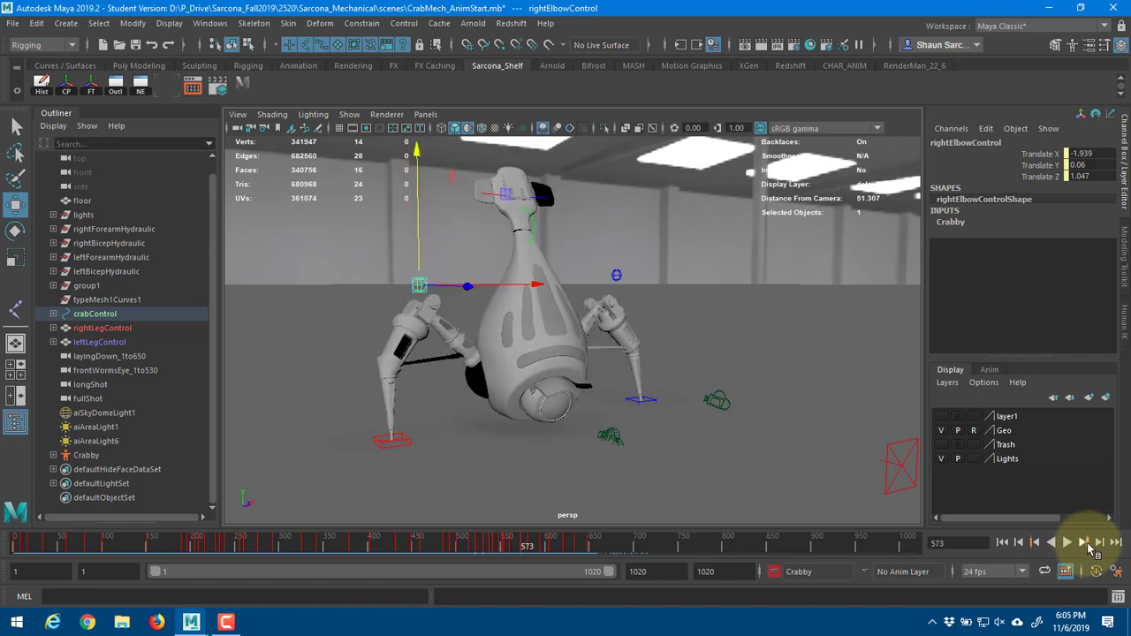
click(1036, 544)
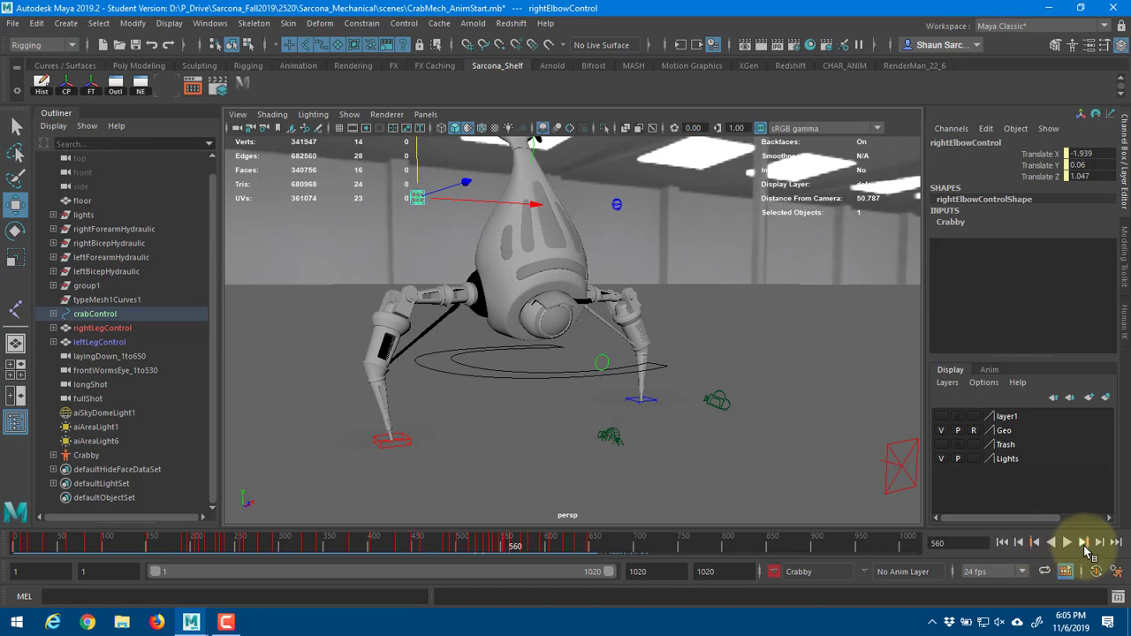
click(1086, 543)
click(1085, 543)
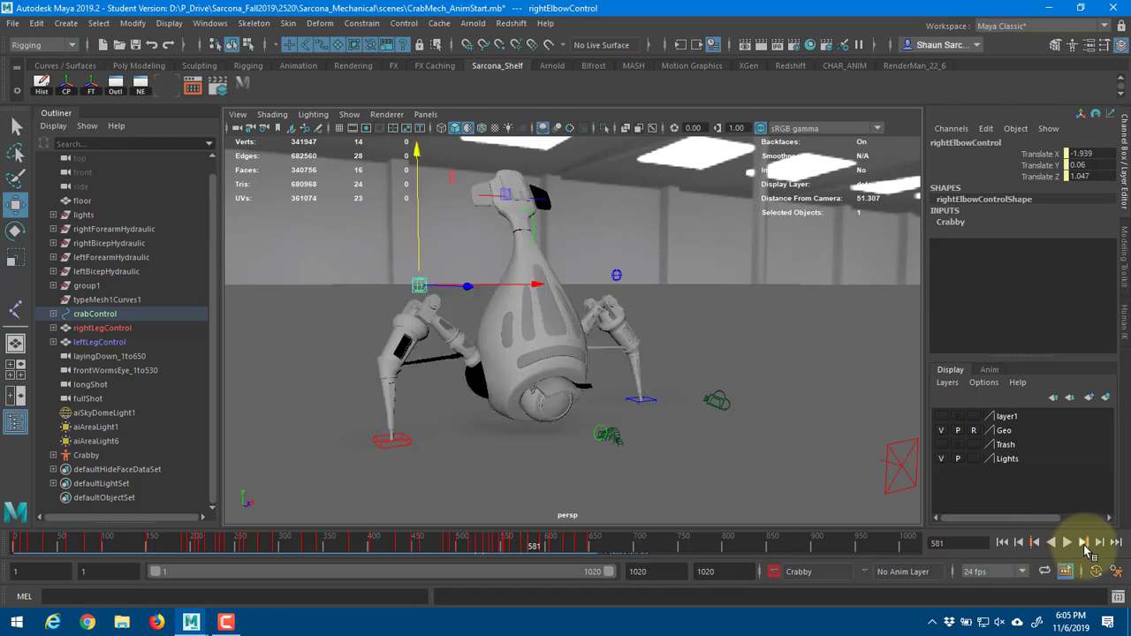
click(1085, 543)
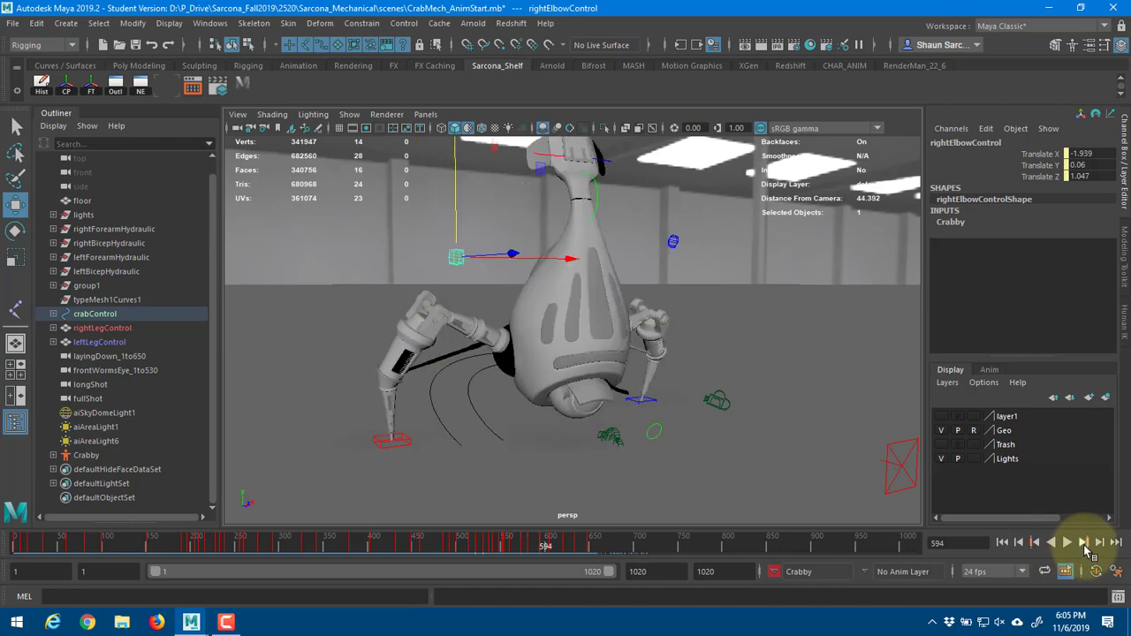
- Step through the keyframes up to frame 648, return to frame 548 and examine the crab's body and tail from the side
click(1085, 542)
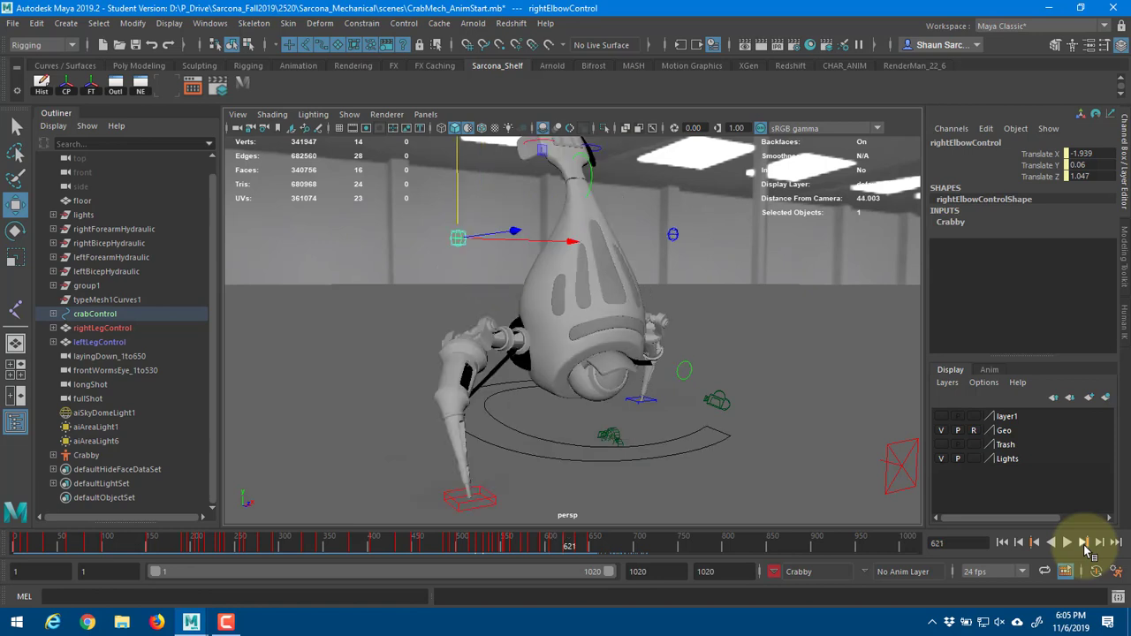
click(1086, 543)
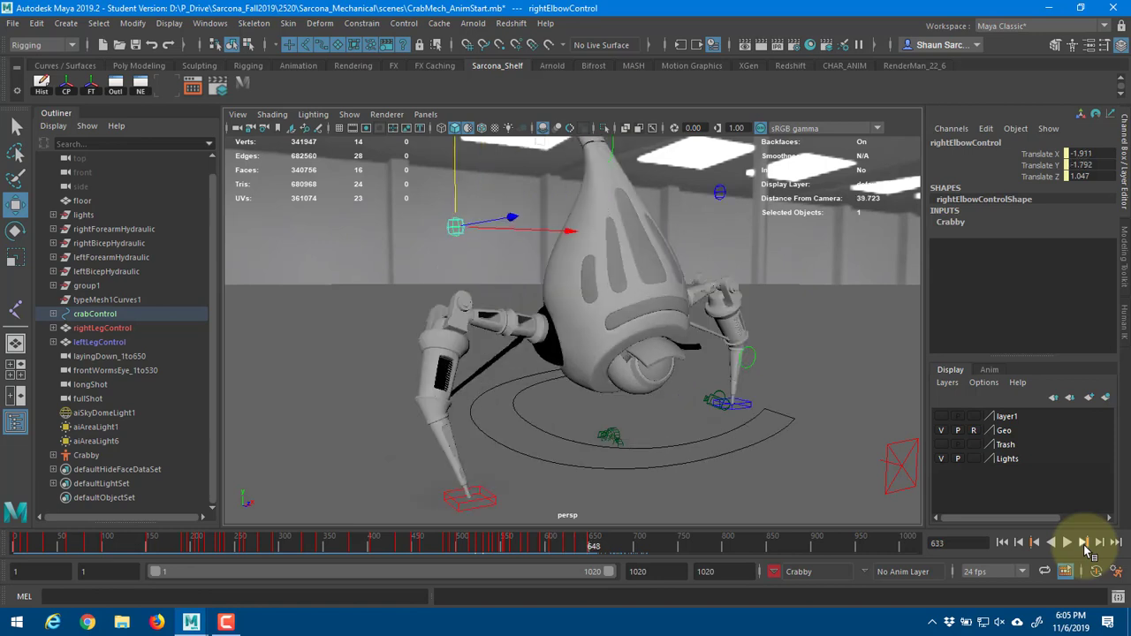
click(1085, 543)
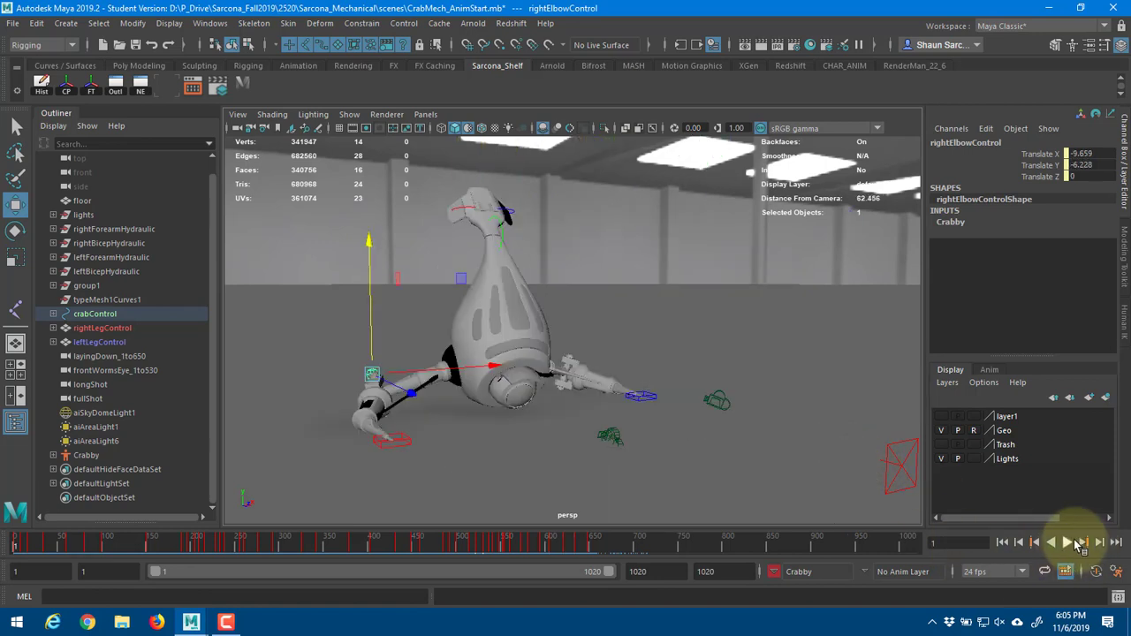
click(1077, 543)
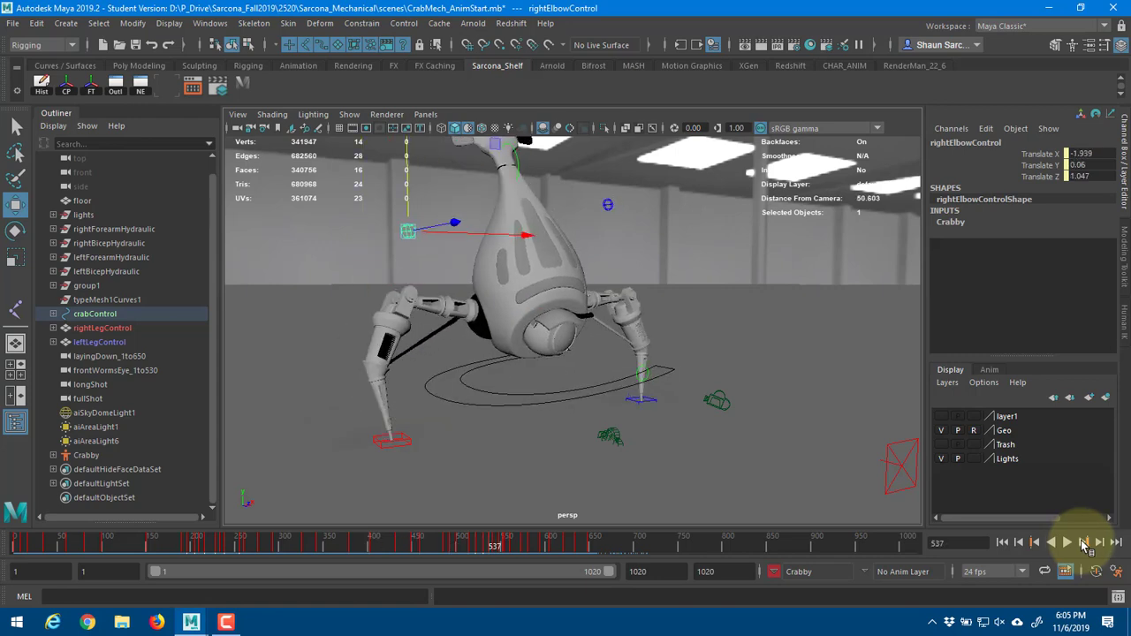
click(1086, 545)
alt+drag(810, 369, 563, 401)
alt+middle_drag(562, 401, 687, 392)
alt+right_drag(687, 391, 746, 358)
alt+middle_drag(745, 358, 665, 298)
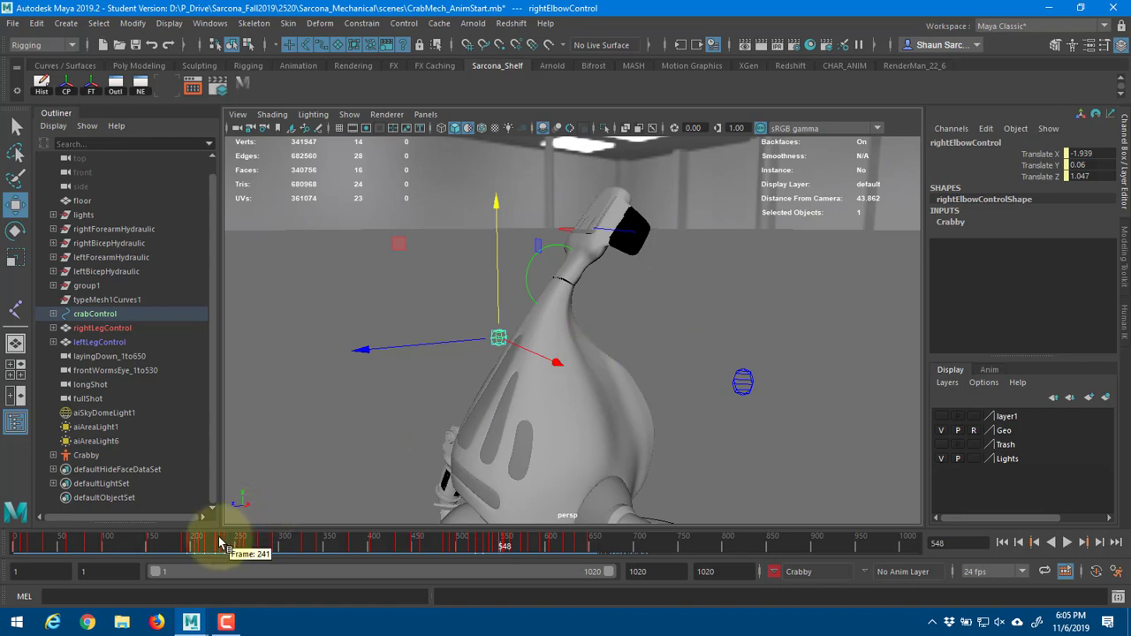
- Play the animation from about frame 196 to watch the crab's motion, stop it and view the crab from the front
click(193, 543)
key(alt+v)
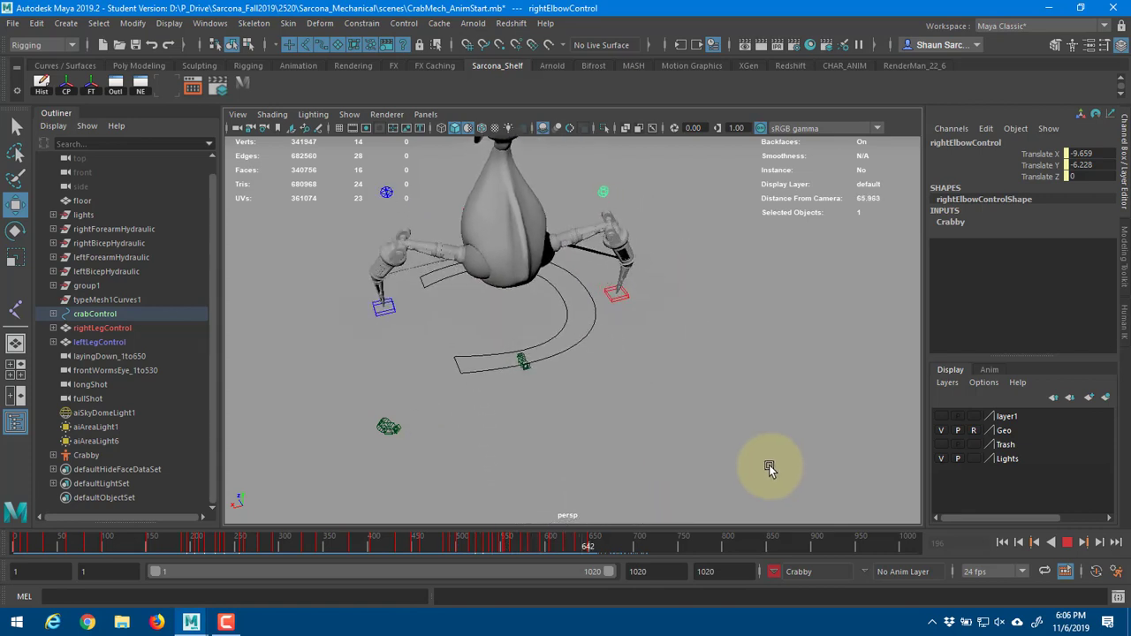
key(Escape)
alt+drag(490, 442, 636, 468)
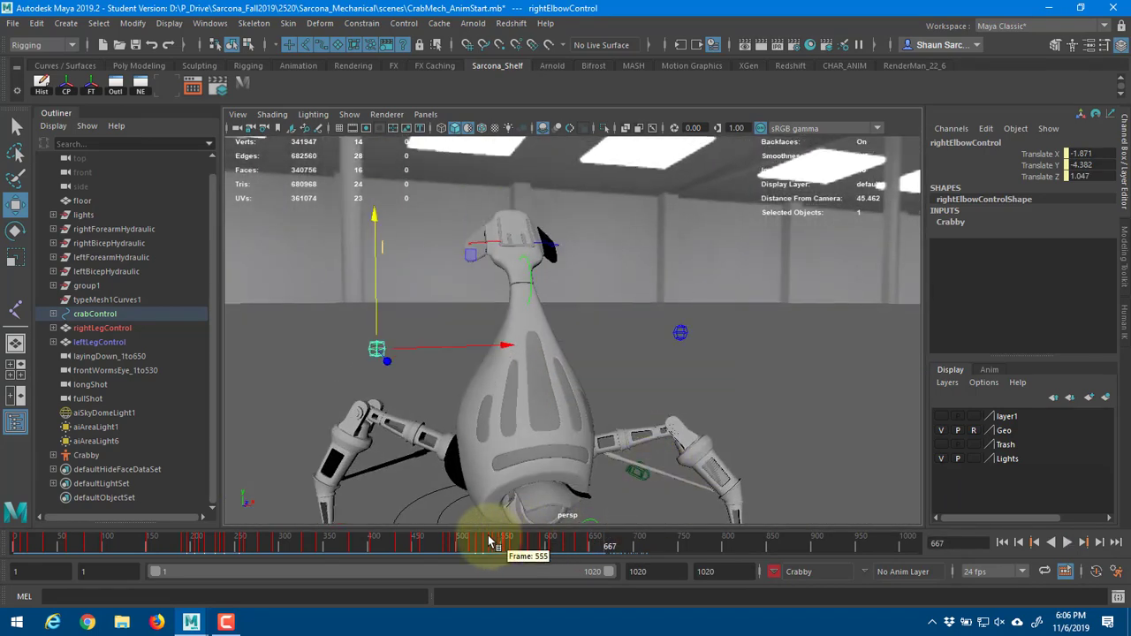
- Scrub back through about frame 477 to frame 1 to examine the crab's poses from the front
drag(491, 543, 440, 538)
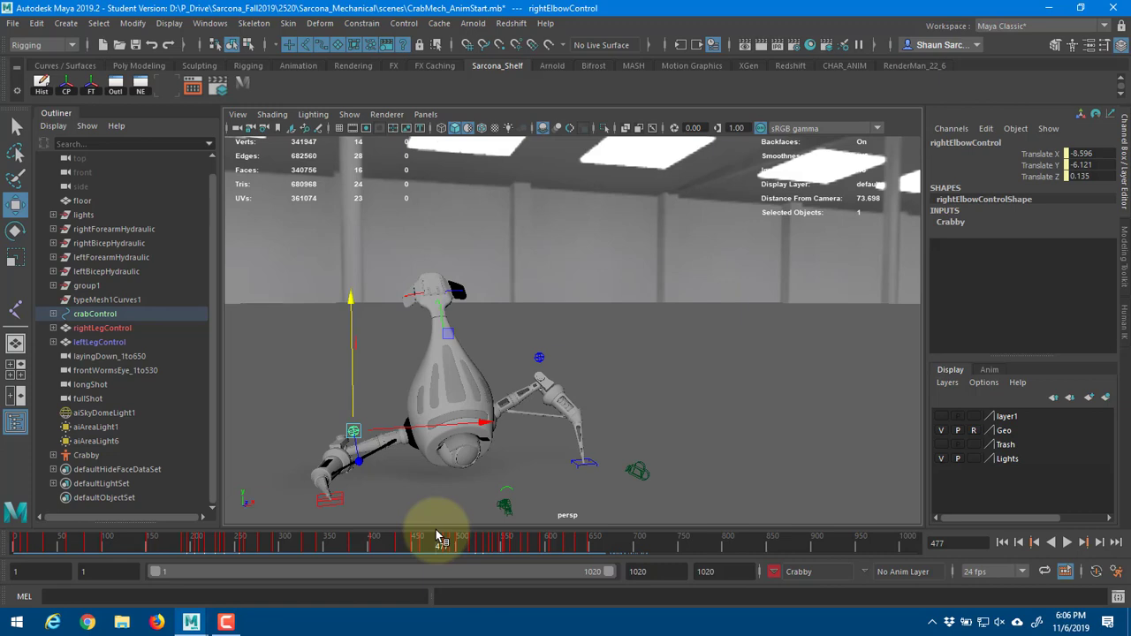
mouse_move(435, 537)
mouse_down()
mouse_move(136, 537)
mouse_move(442, 538)
mouse_move(425, 539)
mouse_up()
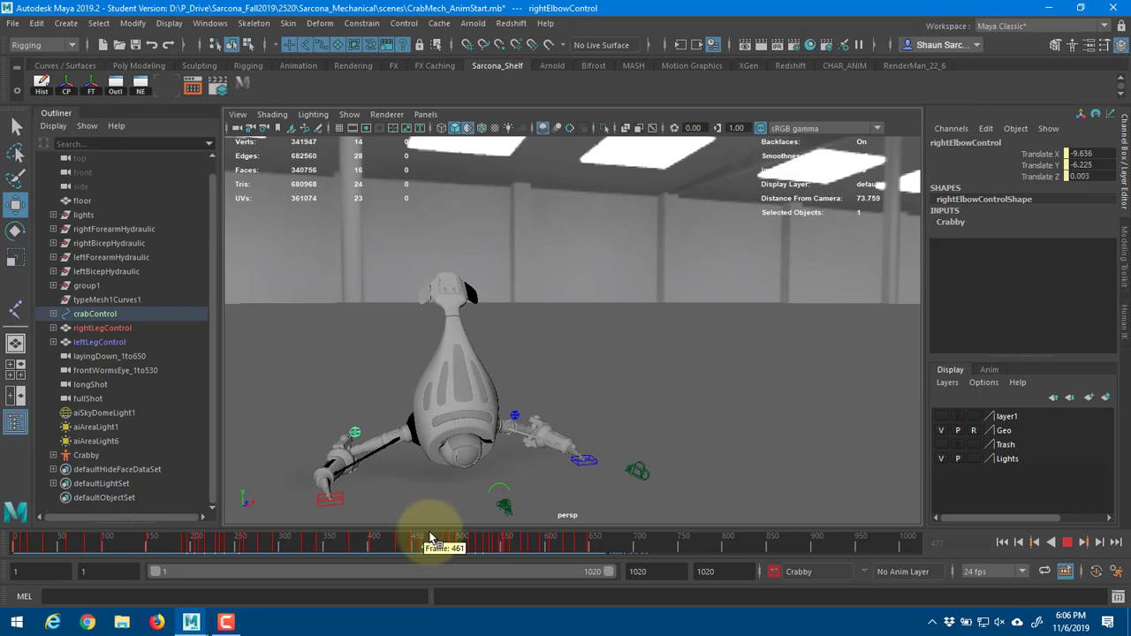
drag(425, 538, 15, 542)
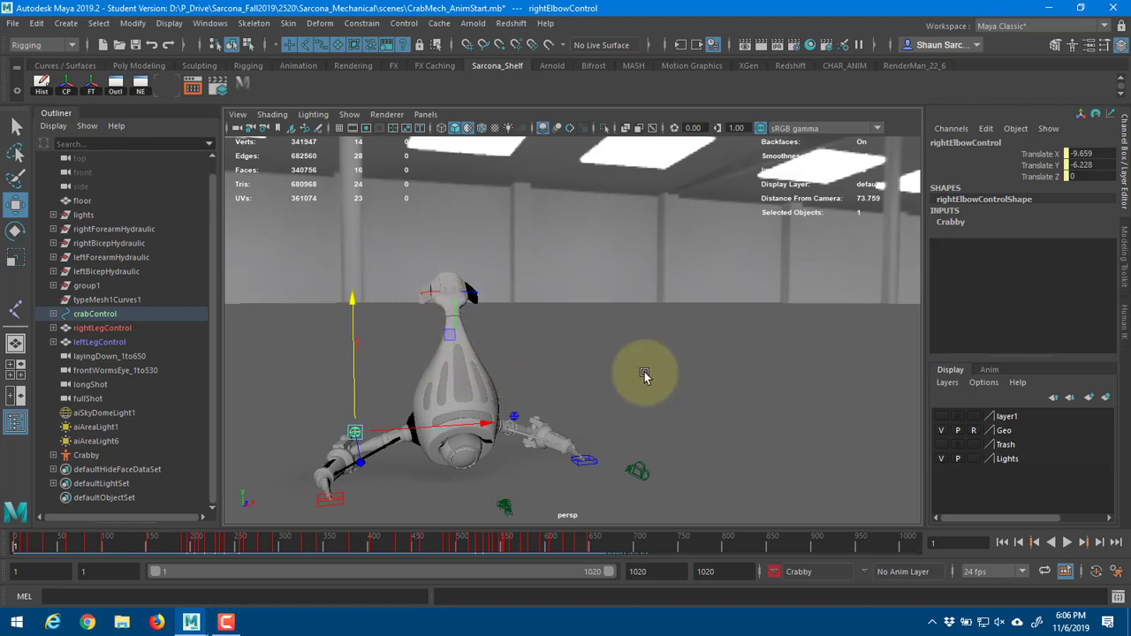
- Examine the crab's body, eye and legs in the frame 1 pose from several angles
alt+drag(602, 372, 638, 329)
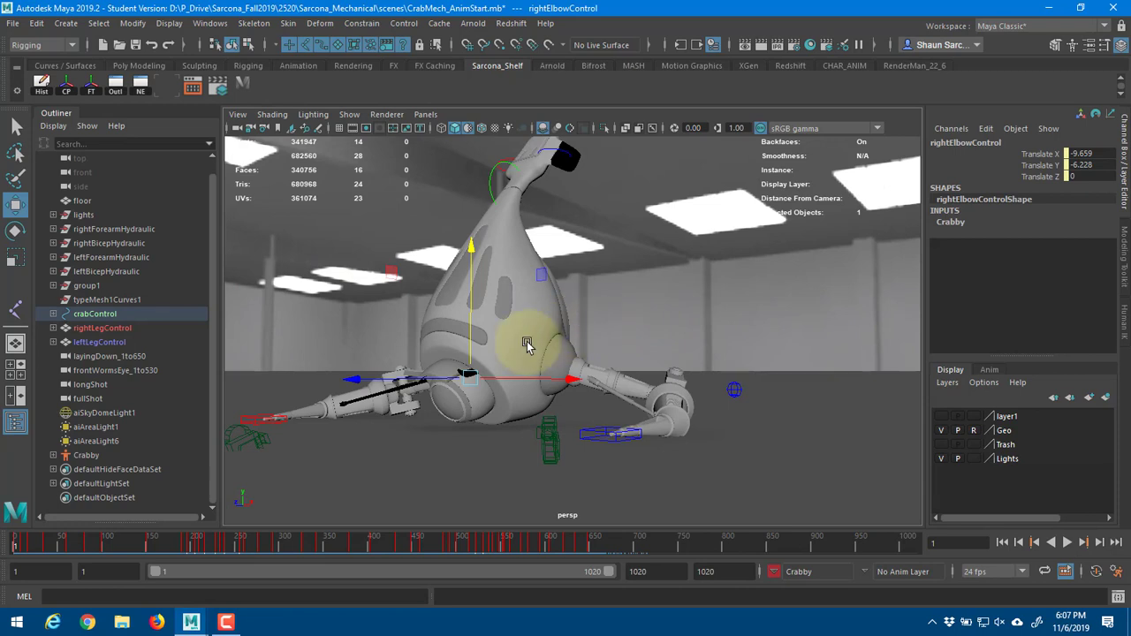
click(436, 403)
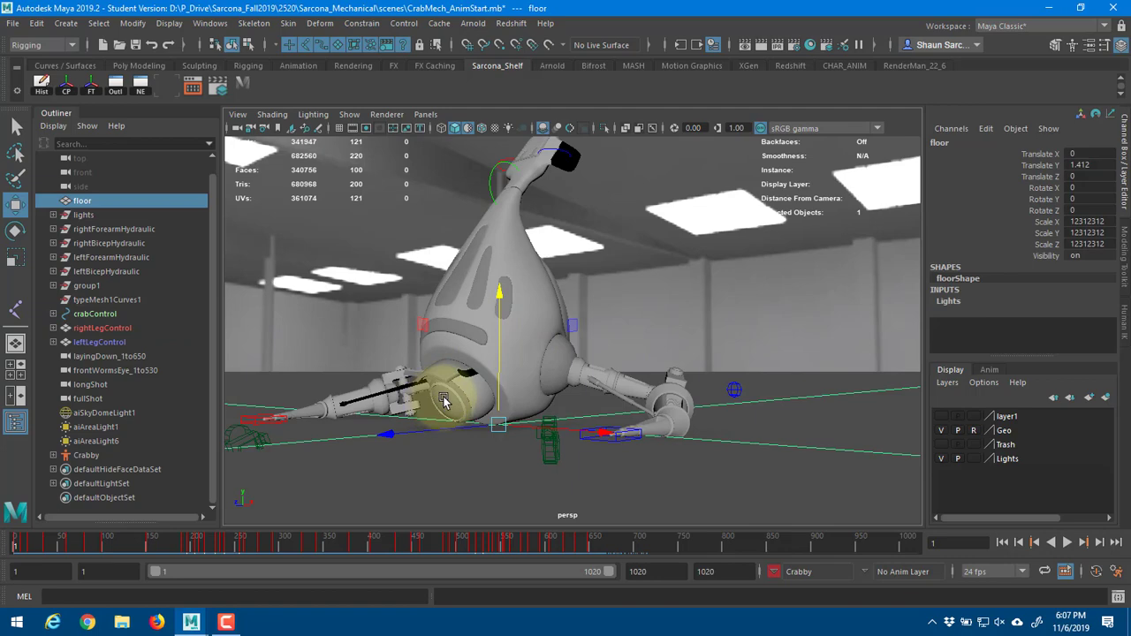
alt+drag(542, 280, 733, 255)
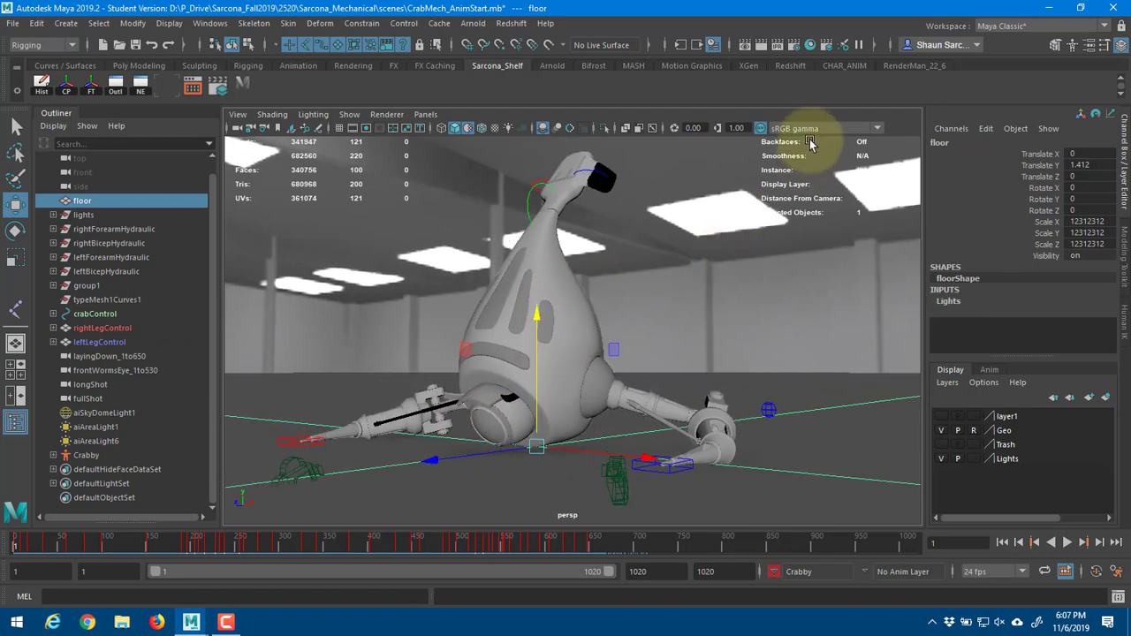
click(810, 144)
key(f)
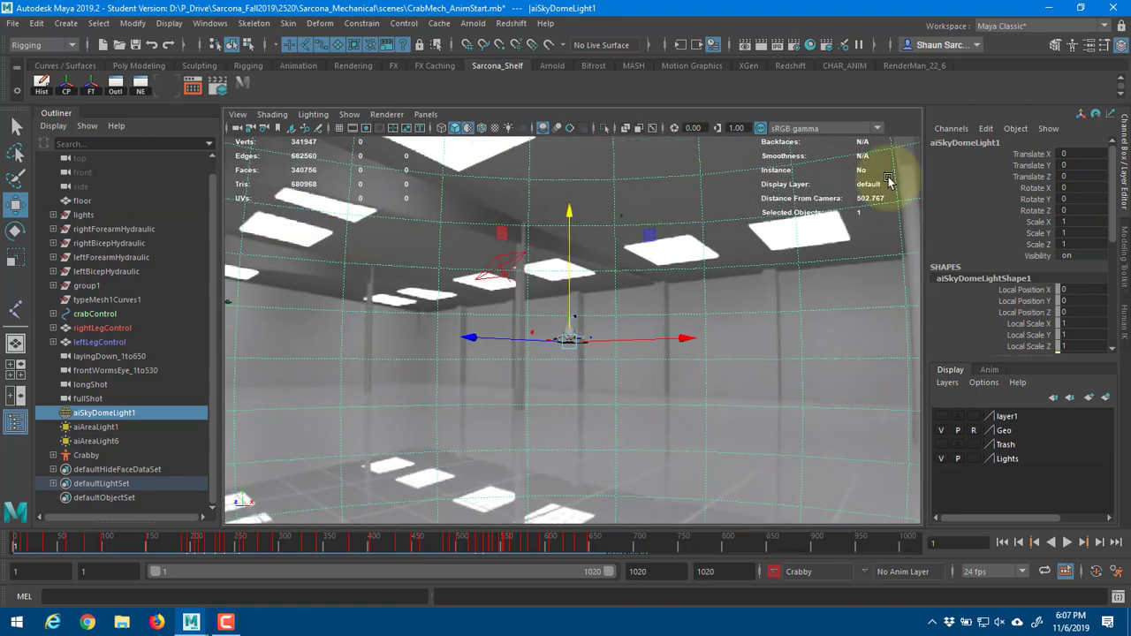
alt+right_drag(889, 181, 910, 183)
alt+right_drag(567, 271, 918, 225)
alt+right_drag(629, 272, 698, 278)
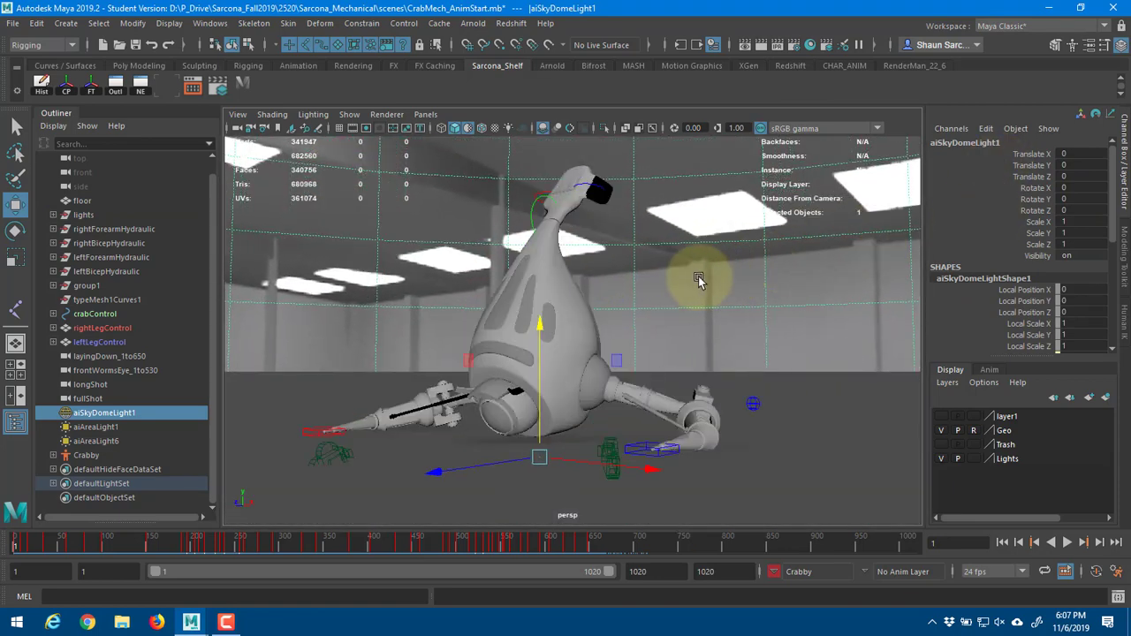
alt+drag(699, 281, 706, 281)
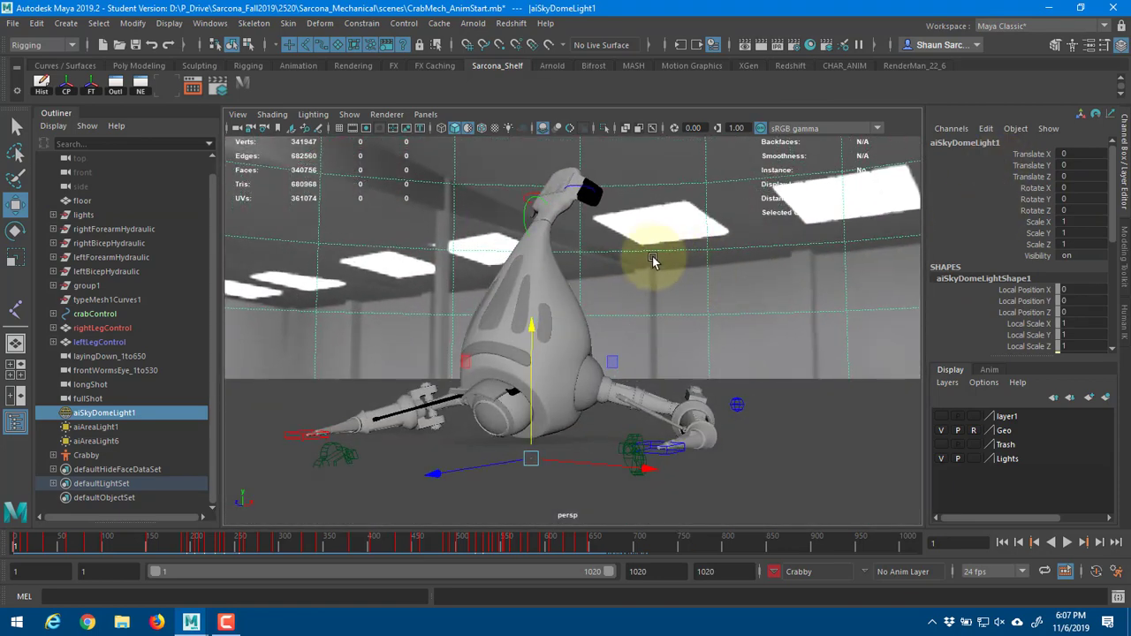
alt+drag(598, 227, 646, 252)
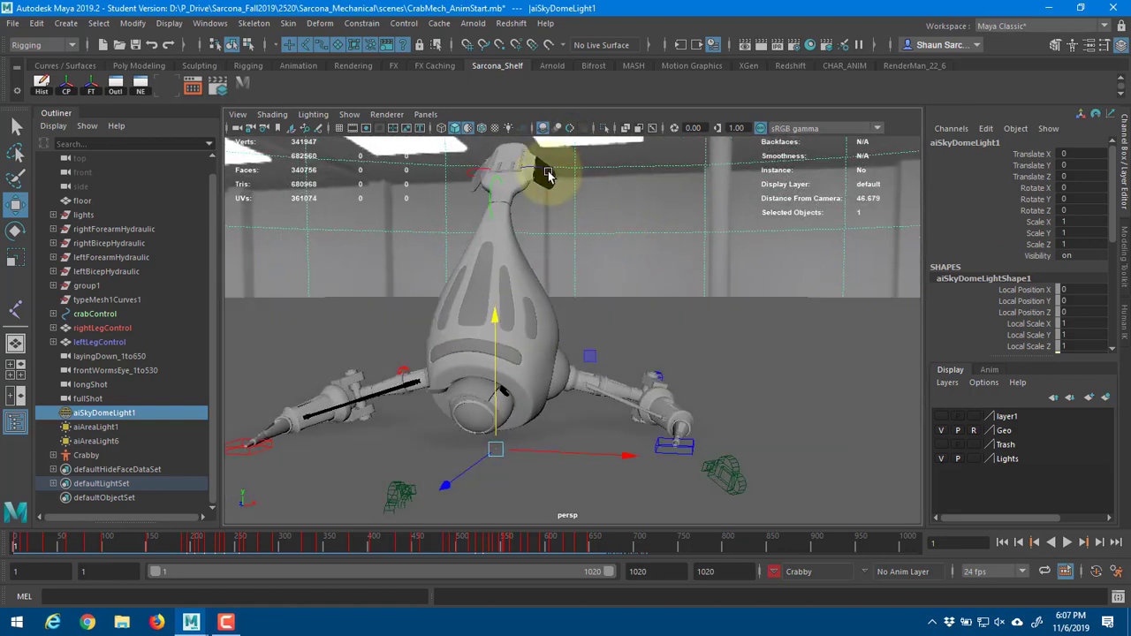
- Select leftTailFlipperControl for rotation, test moving leftElbowControl and undo the elbow move
click(548, 174)
key(e)
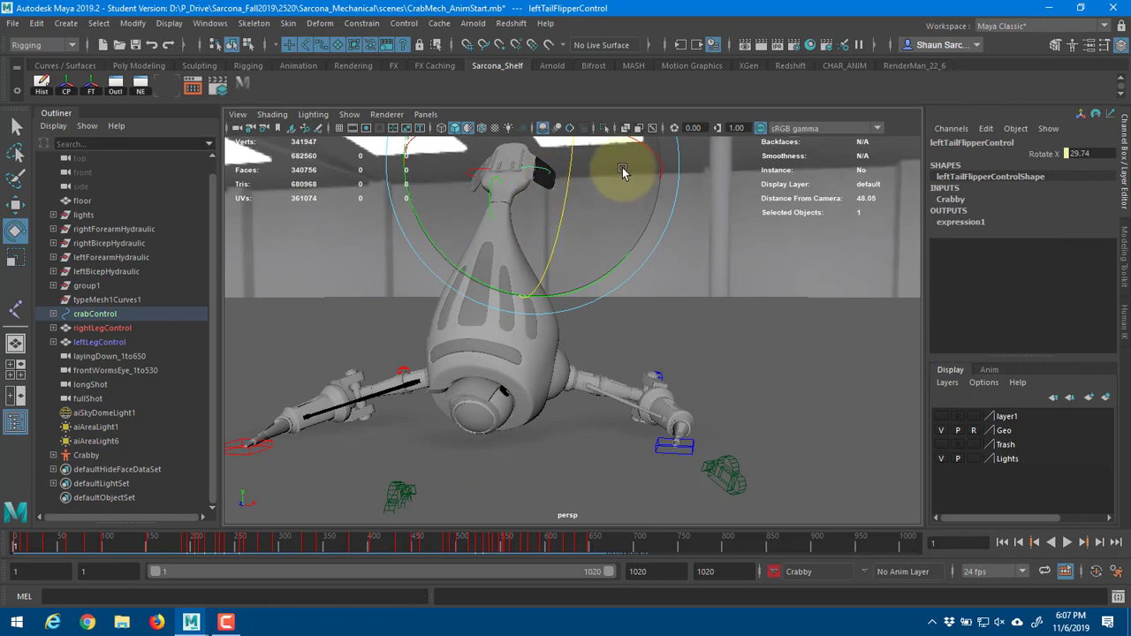
alt+drag(619, 171, 678, 151)
key(w)
click(722, 356)
key(ctrl+z)
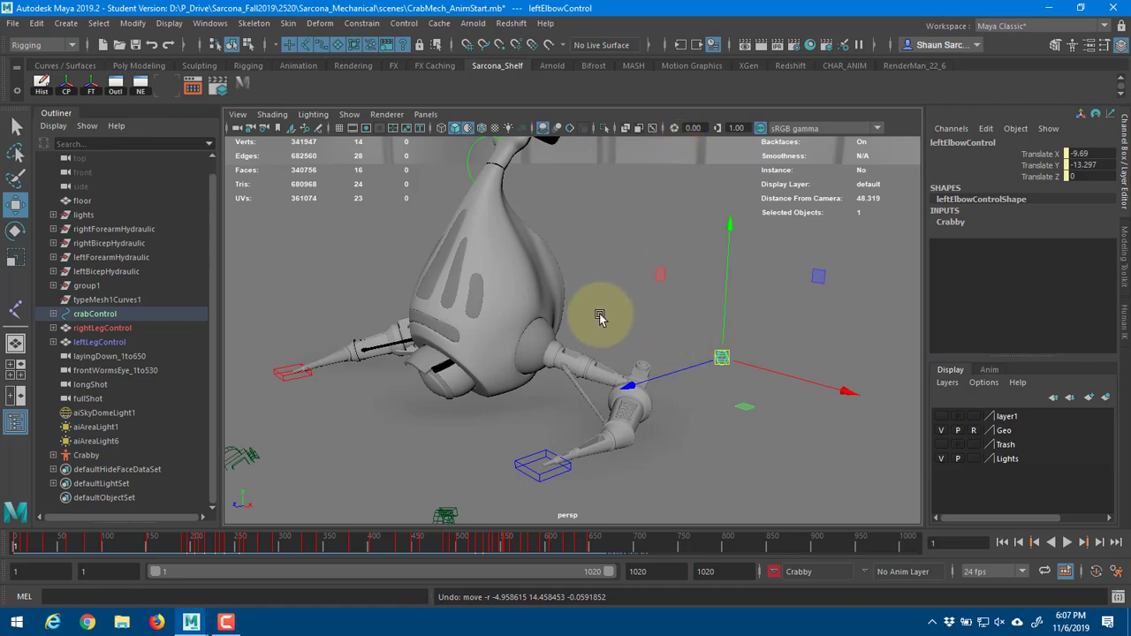
- Select tailControl, test rotating the tail and undo the rotation
alt+drag(490, 276, 531, 255)
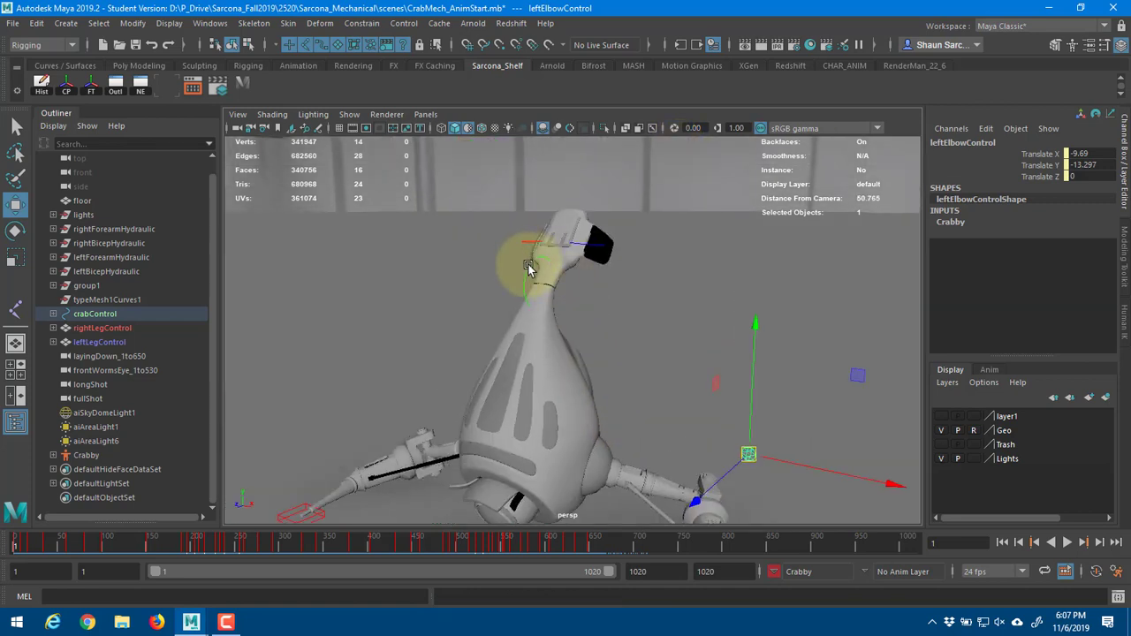
click(532, 259)
alt+drag(617, 279, 560, 266)
key(e)
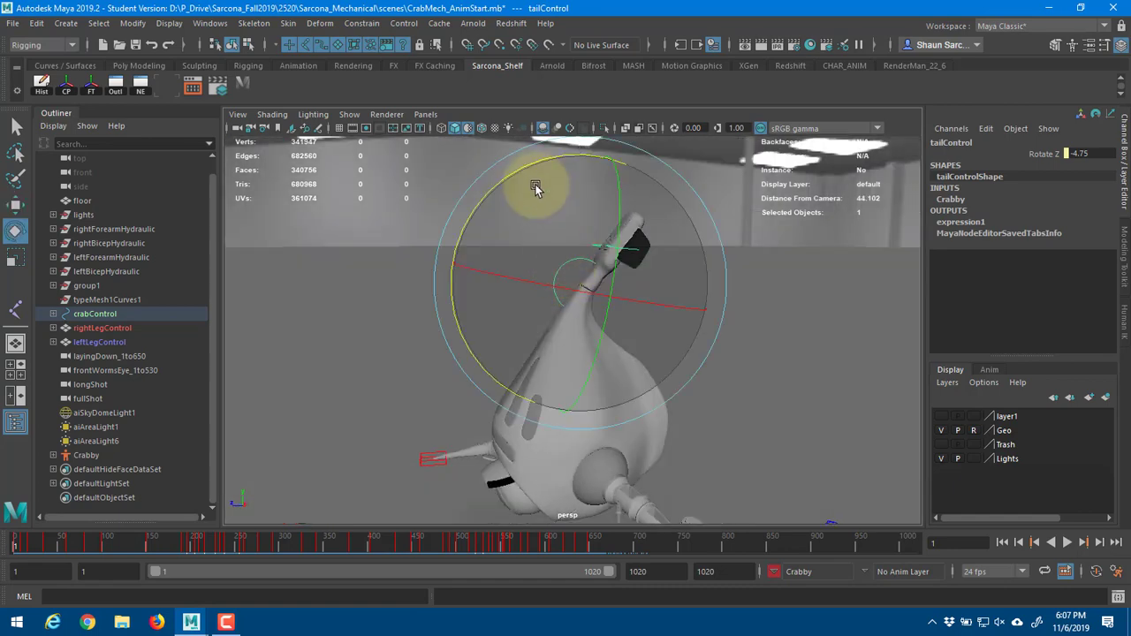
drag(536, 170, 502, 423)
key(ctrl+z)
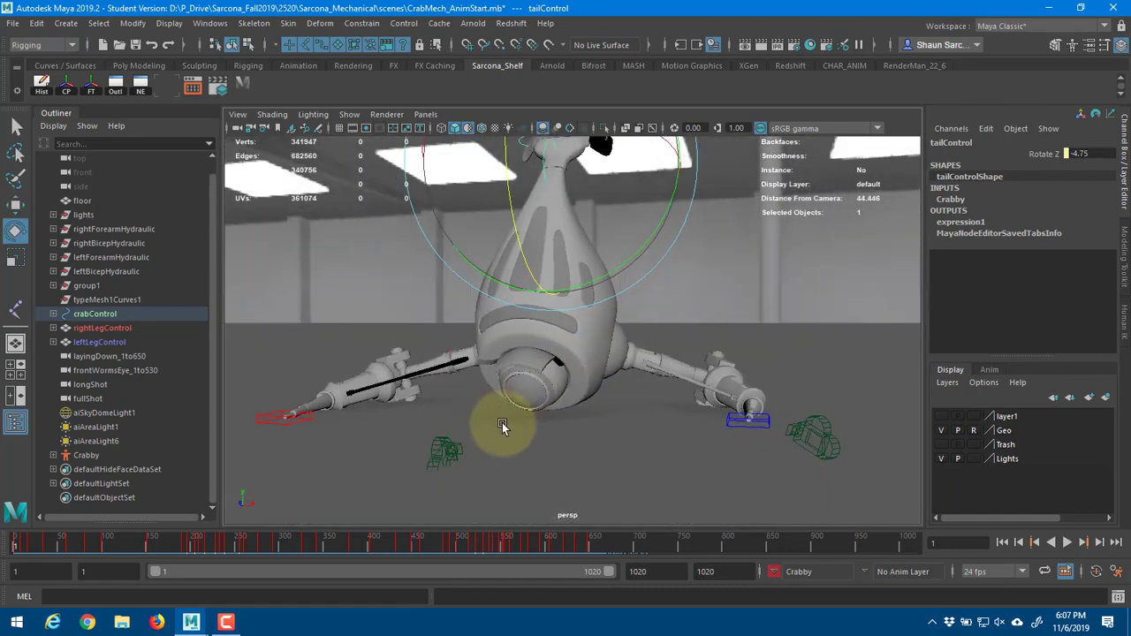
- Pick crabControl in wireframe display, test moving the crab in shaded display and undo the move
key(4)
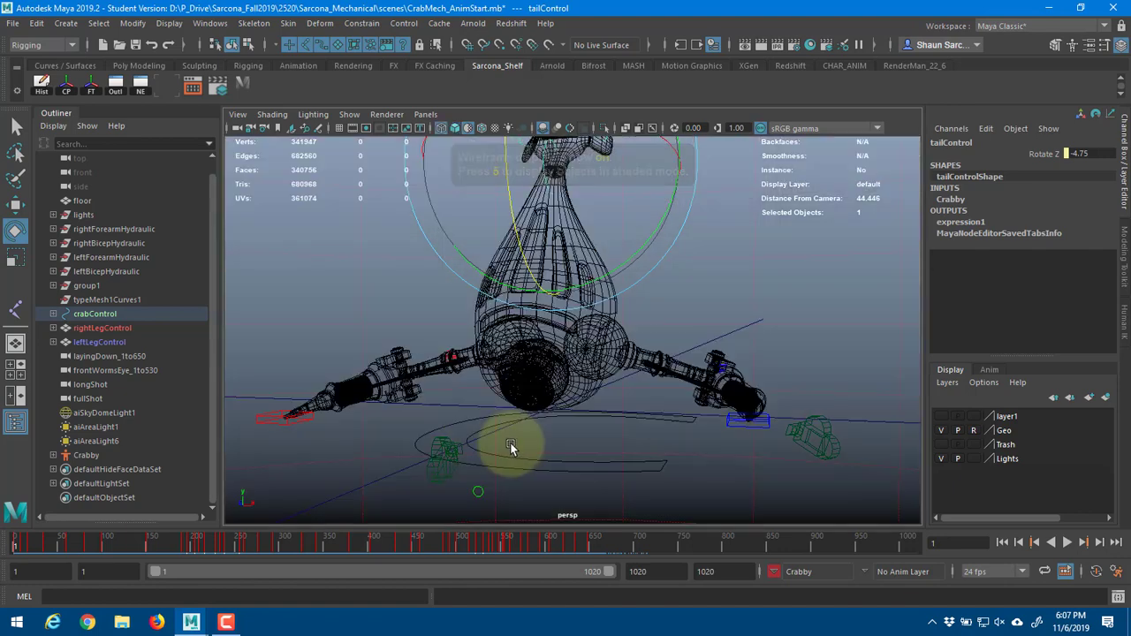
key(5)
key(4)
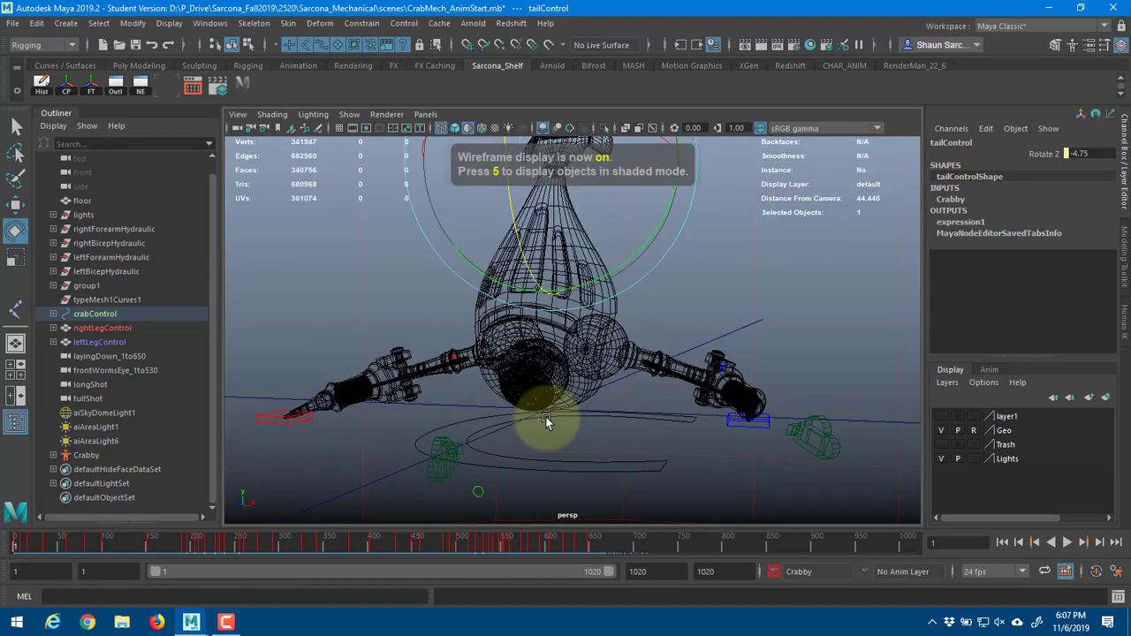
click(548, 420)
key(w)
key(5)
mouse_move(557, 339)
mouse_down()
mouse_move(555, 248)
mouse_move(539, 245)
mouse_move(561, 324)
mouse_move(490, 340)
mouse_move(458, 317)
mouse_up()
key(ctrl+z)
- Examine the hydraulic piston between the left leg's upper and lower segments up close, then the whole crab
alt+drag(706, 326, 695, 386)
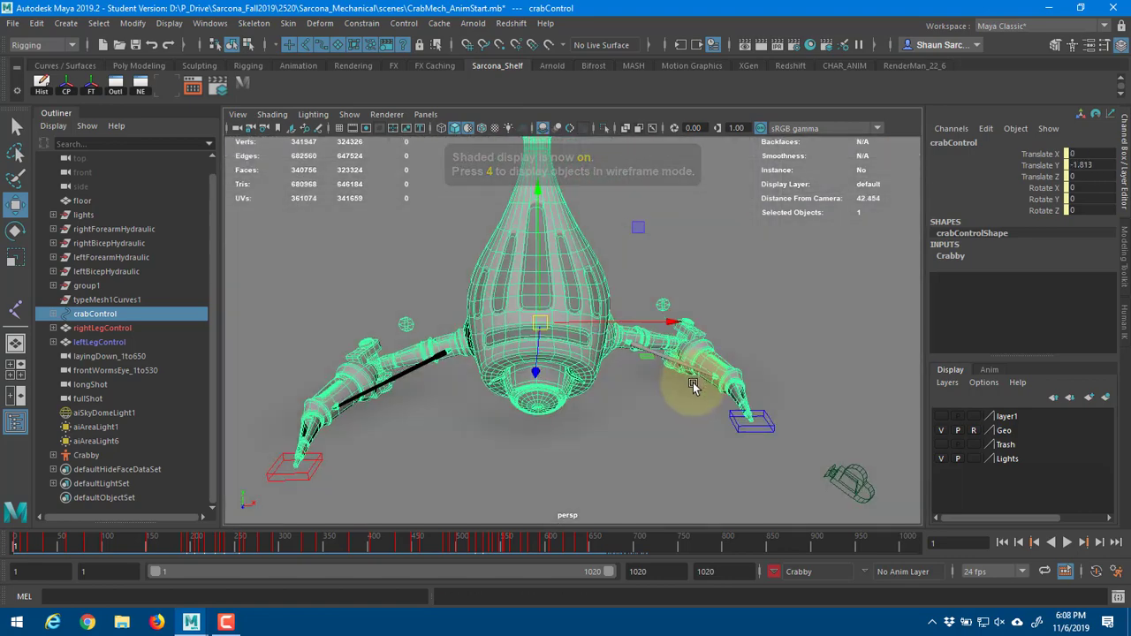
alt+right_drag(695, 386, 767, 419)
alt+drag(768, 418, 659, 360)
alt+right_drag(659, 361, 750, 377)
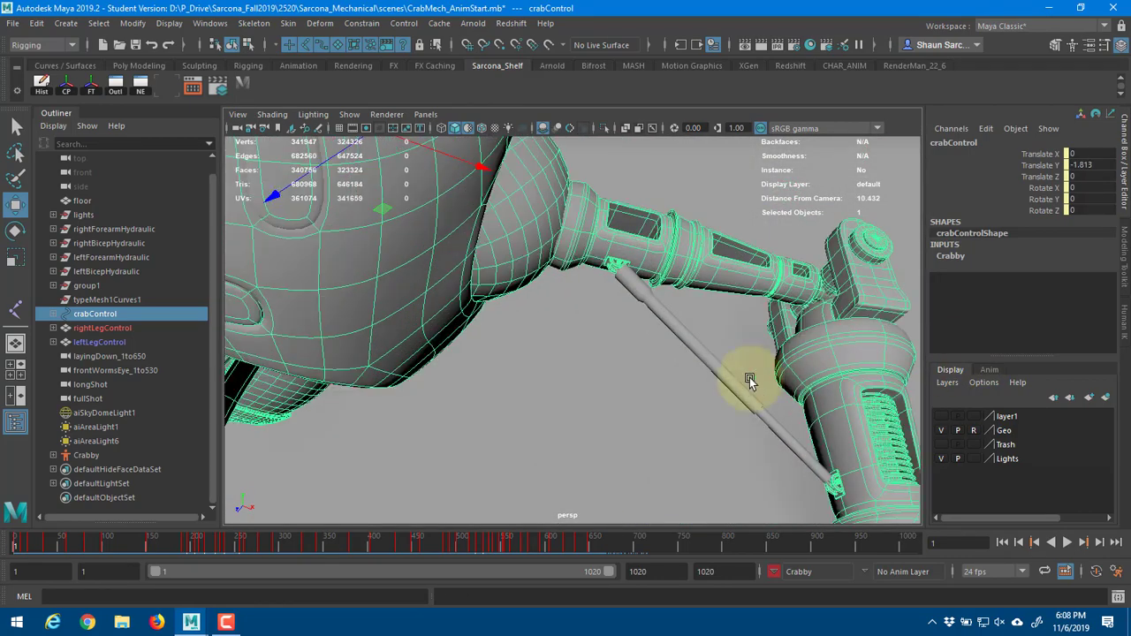
click(654, 301)
alt+drag(654, 301, 593, 281)
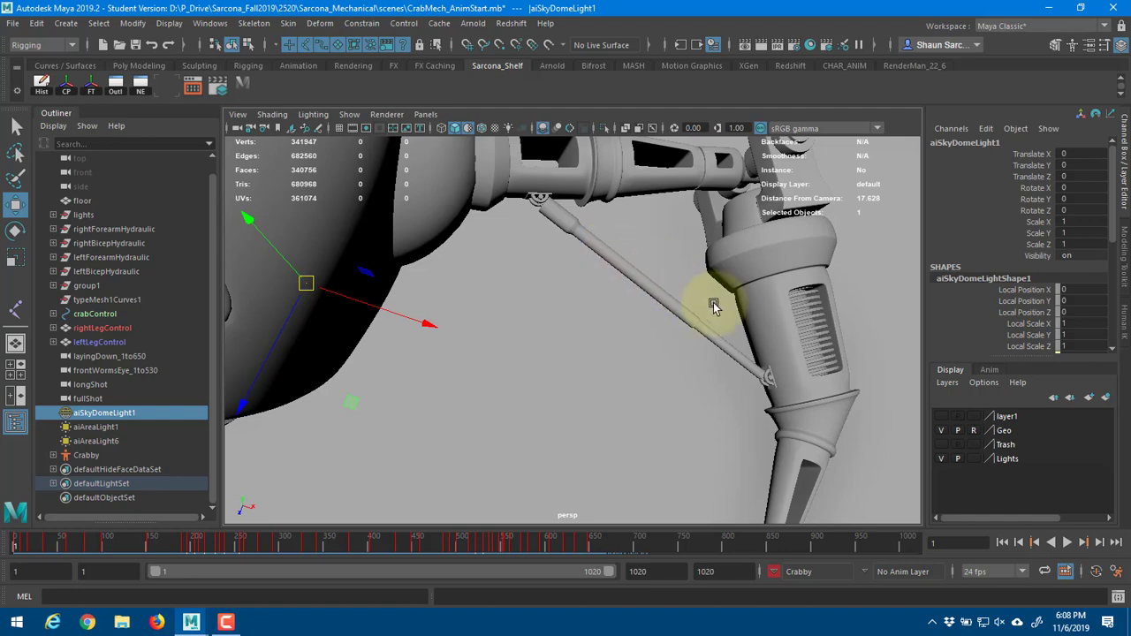
alt+drag(495, 303, 580, 278)
scroll(581, 278, down, 8)
alt+drag(560, 351, 504, 343)
scroll(528, 341, down, 3)
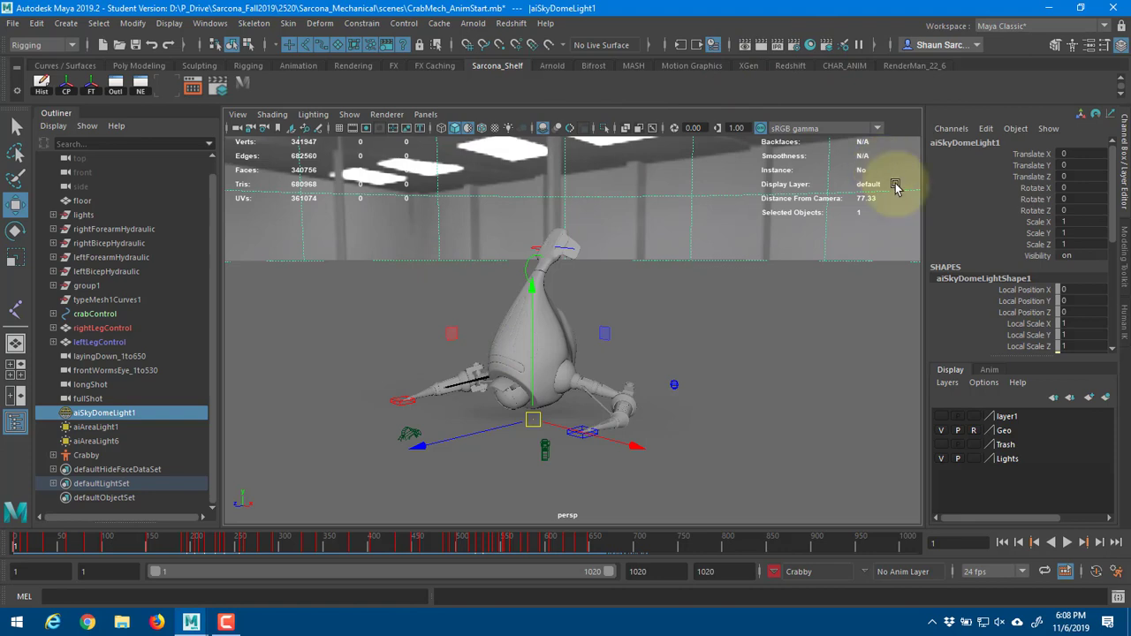
- Toggle the Geo layer's visibility off and on, and try to select the crab's body while the layer is in reference mode
click(942, 432)
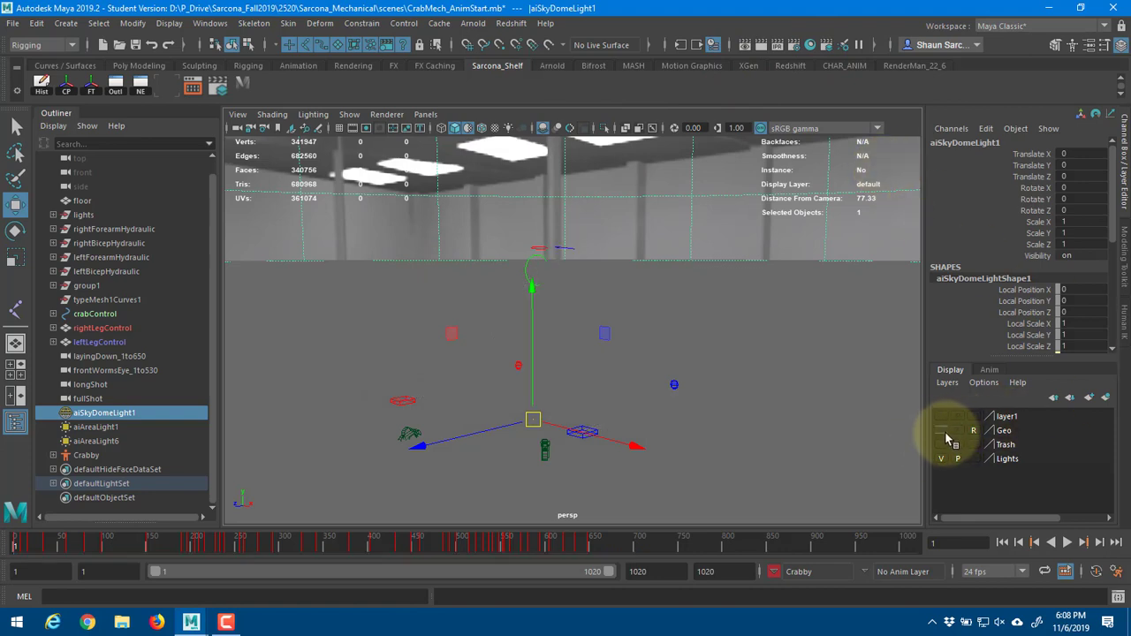
click(942, 432)
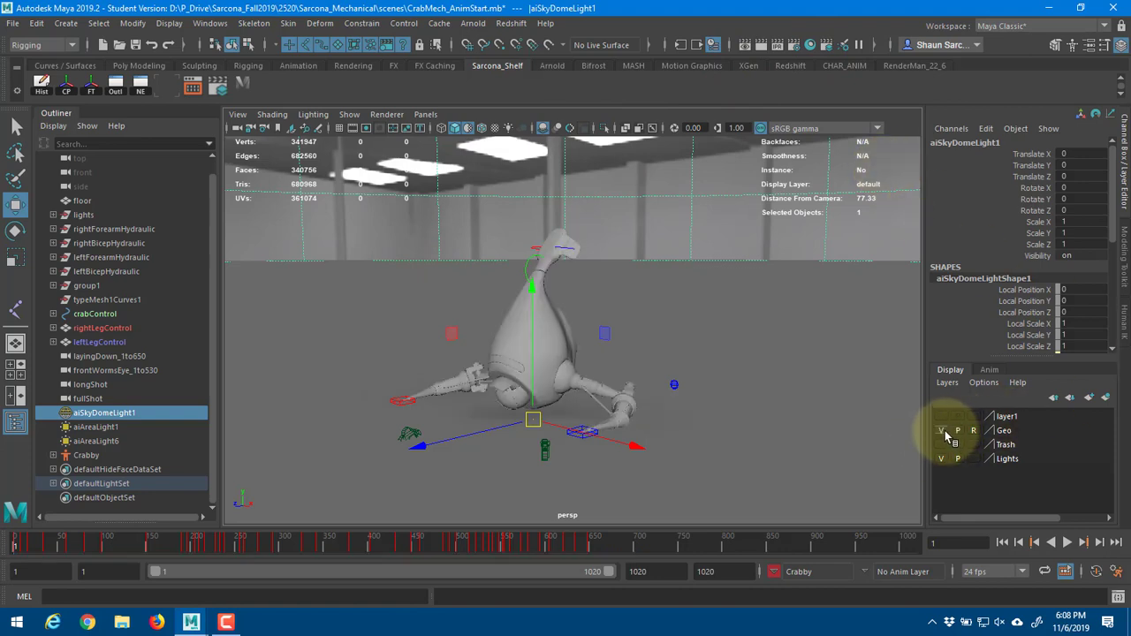
click(557, 321)
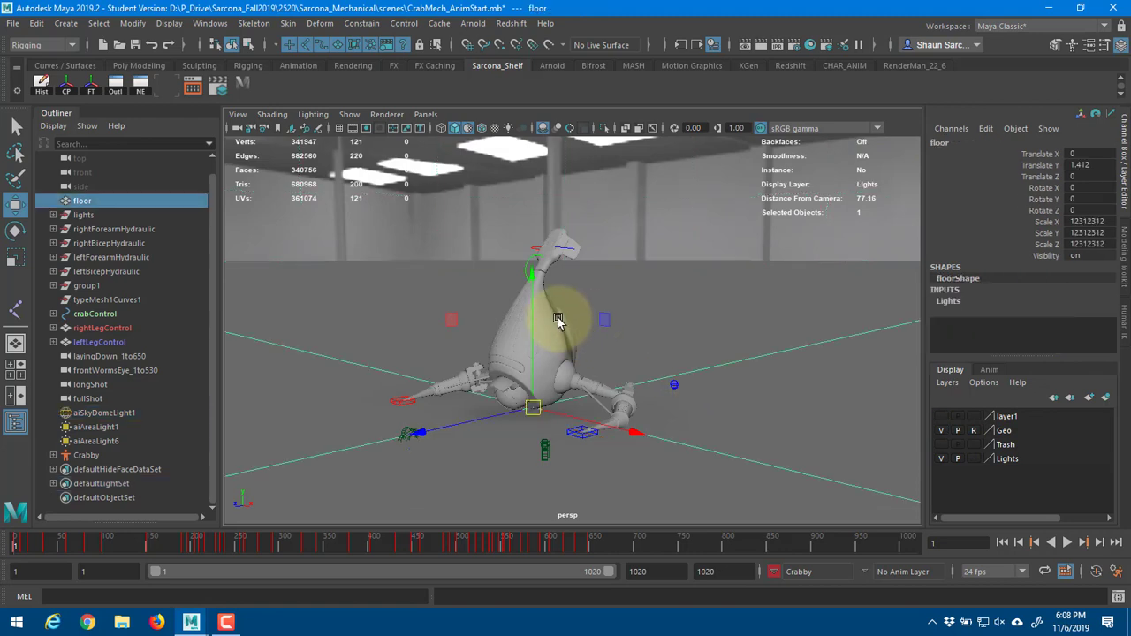
click(942, 431)
click(942, 432)
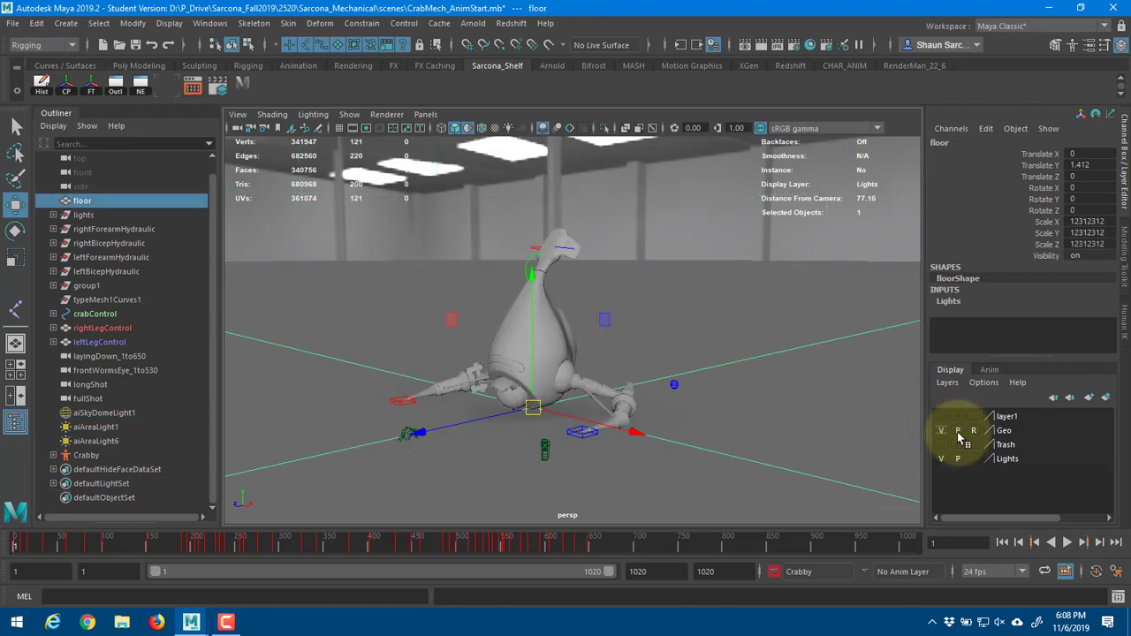
- Test moving the body shell with the Geo layer's reference mode off, undo the move and set the layer back to reference
click(973, 430)
click(549, 345)
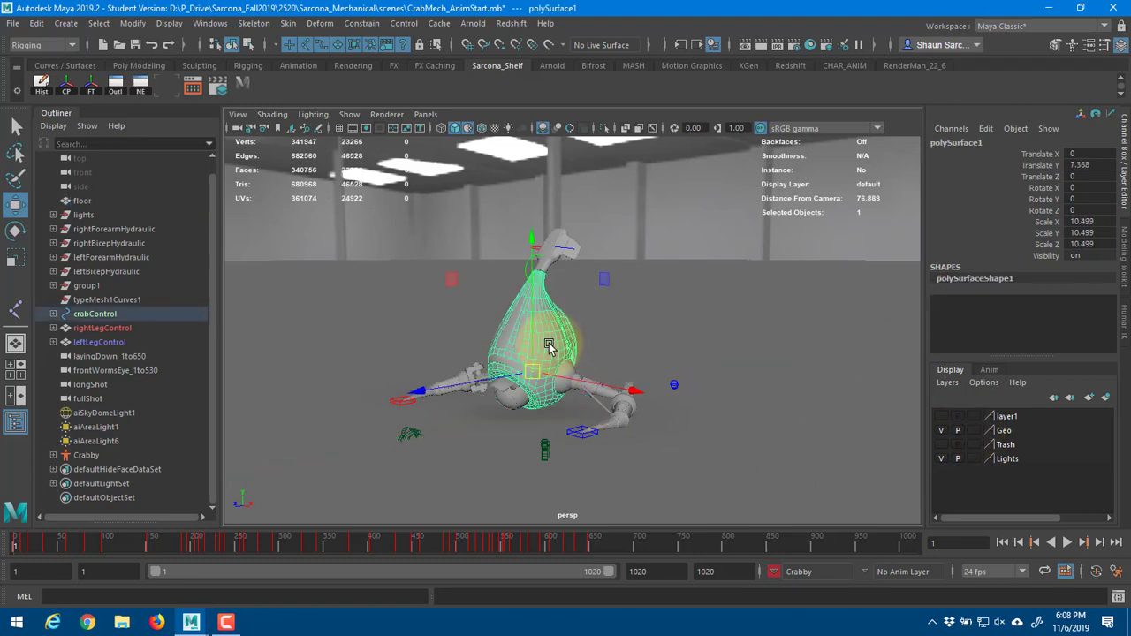
drag(528, 374, 852, 320)
key(ctrl+z)
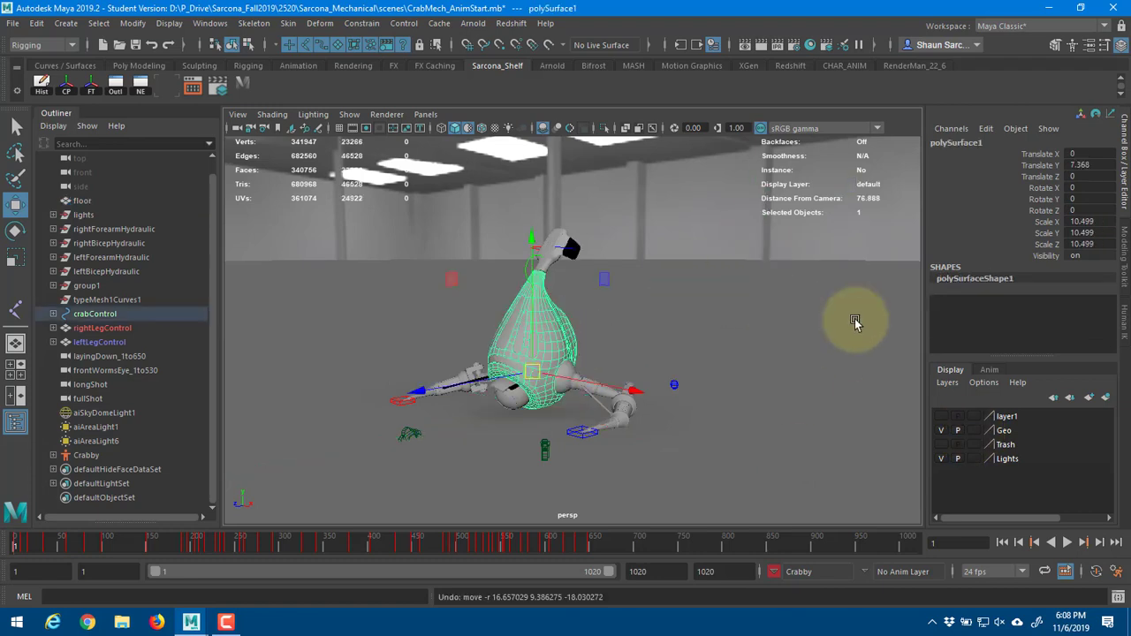
click(973, 430)
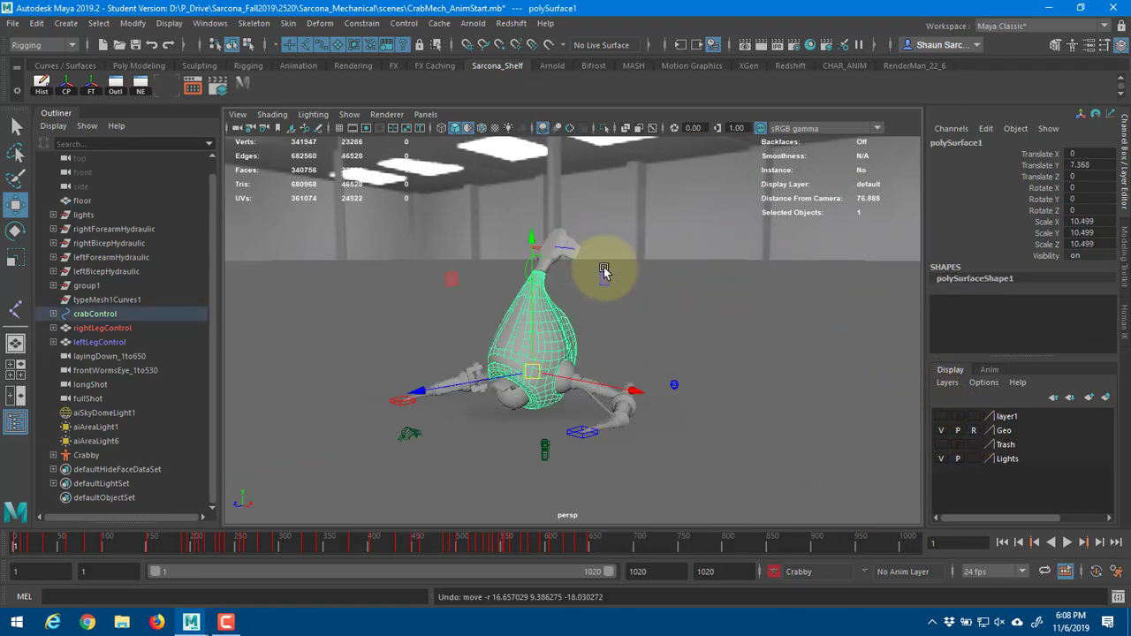
- Try selecting the floor together with the crab and left leg controls, test moving the left leg control and undo the move
click(559, 308)
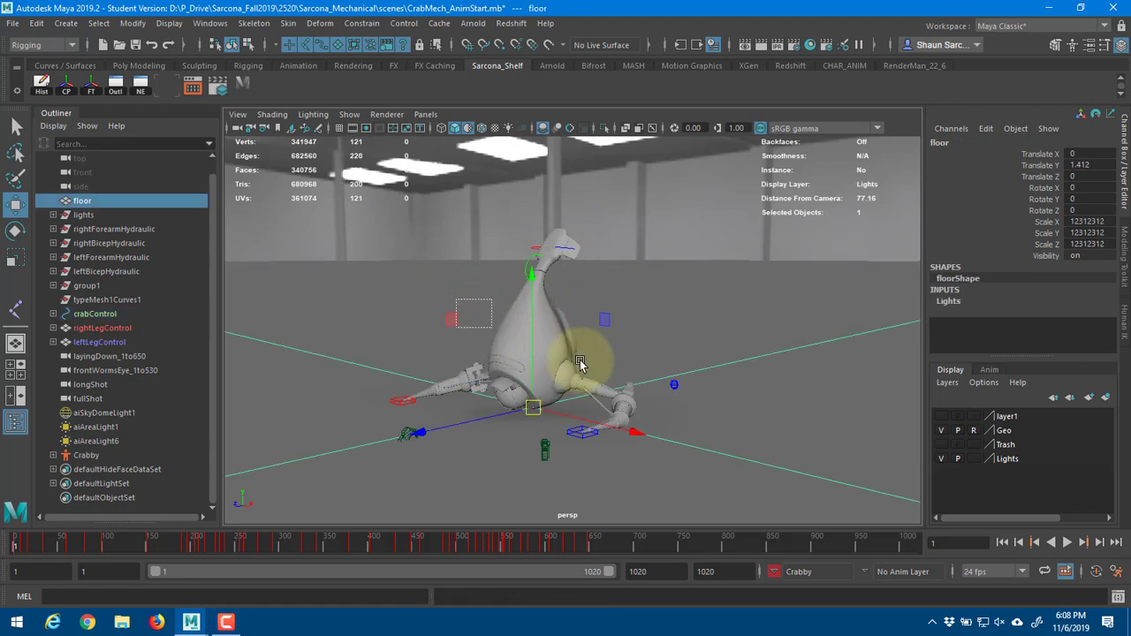
shift+click(579, 416)
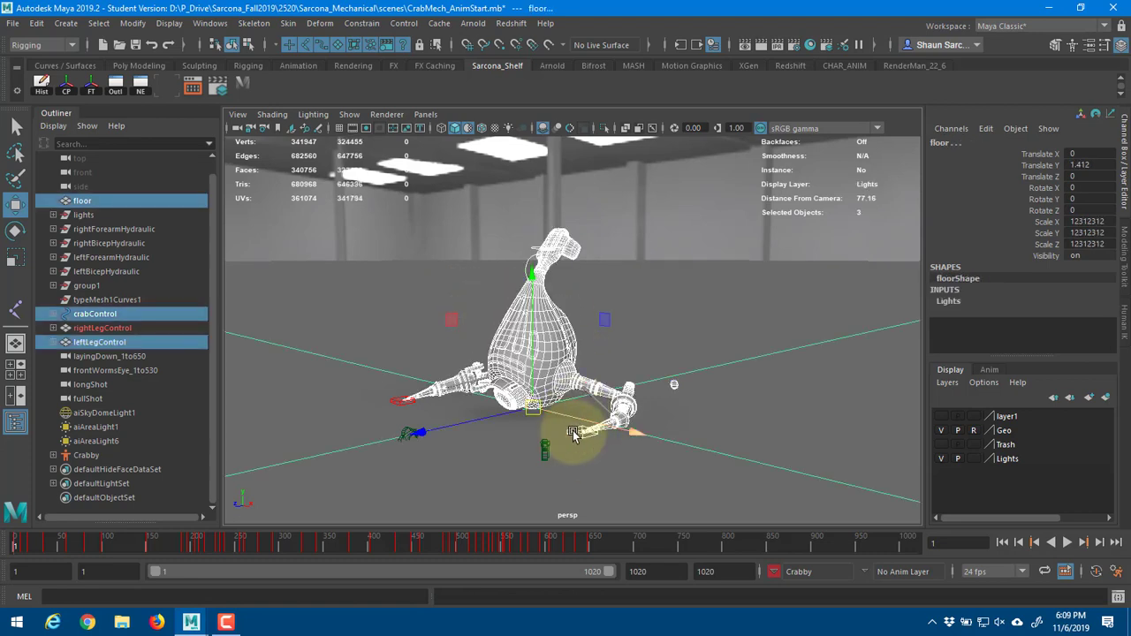
click(570, 430)
drag(570, 431, 530, 397)
key(ctrl+z)
- Test moving the left elbow control upward and undo the move
click(675, 387)
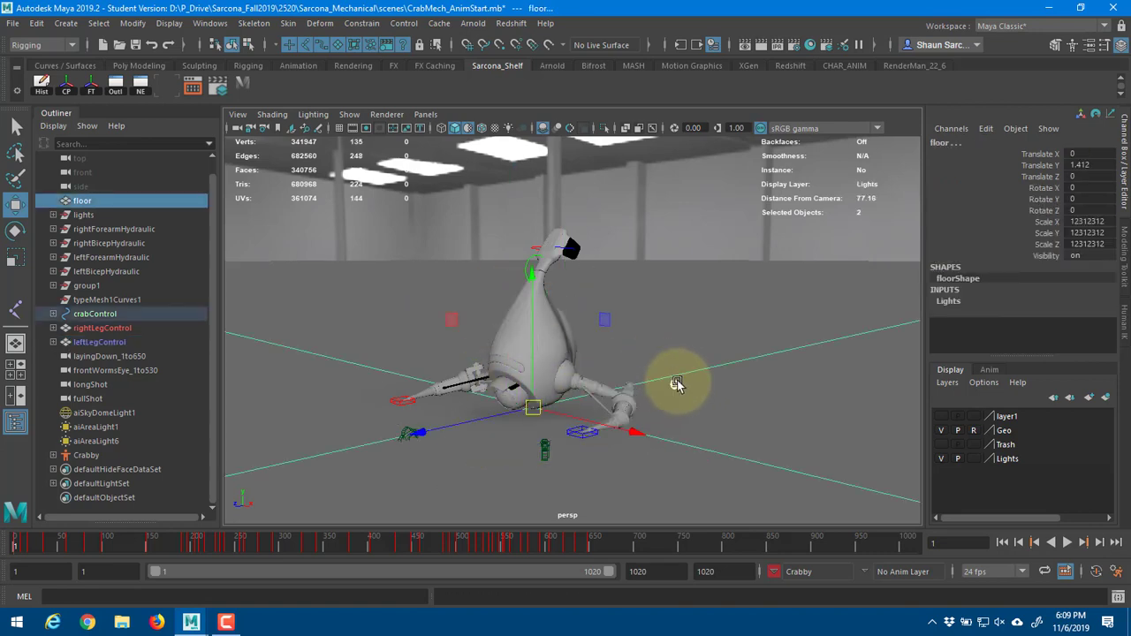
click(675, 384)
drag(675, 384, 679, 316)
key(ctrl+z)
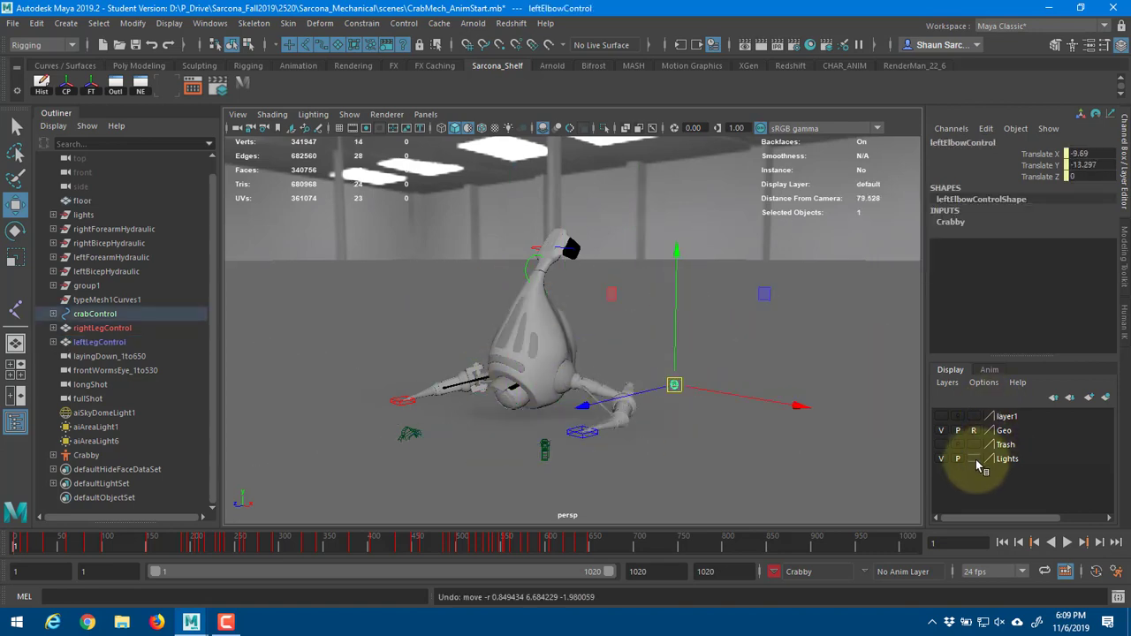
- Set the Lights display layer to reference mode, leaving its other layer settings as they are
double_click(976, 460)
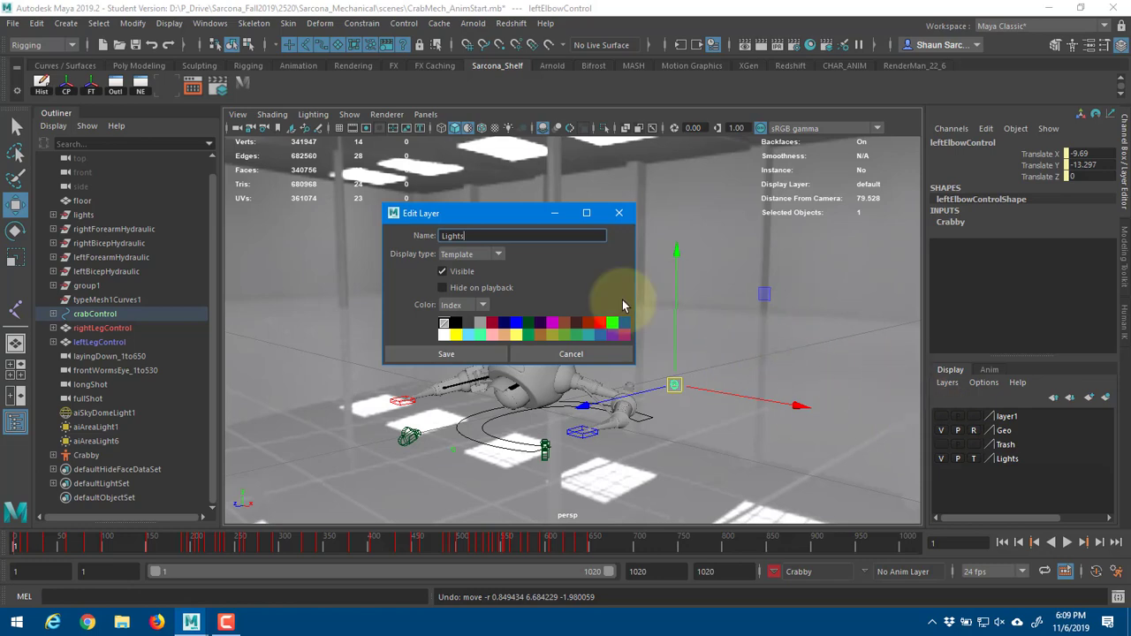
click(560, 353)
click(974, 458)
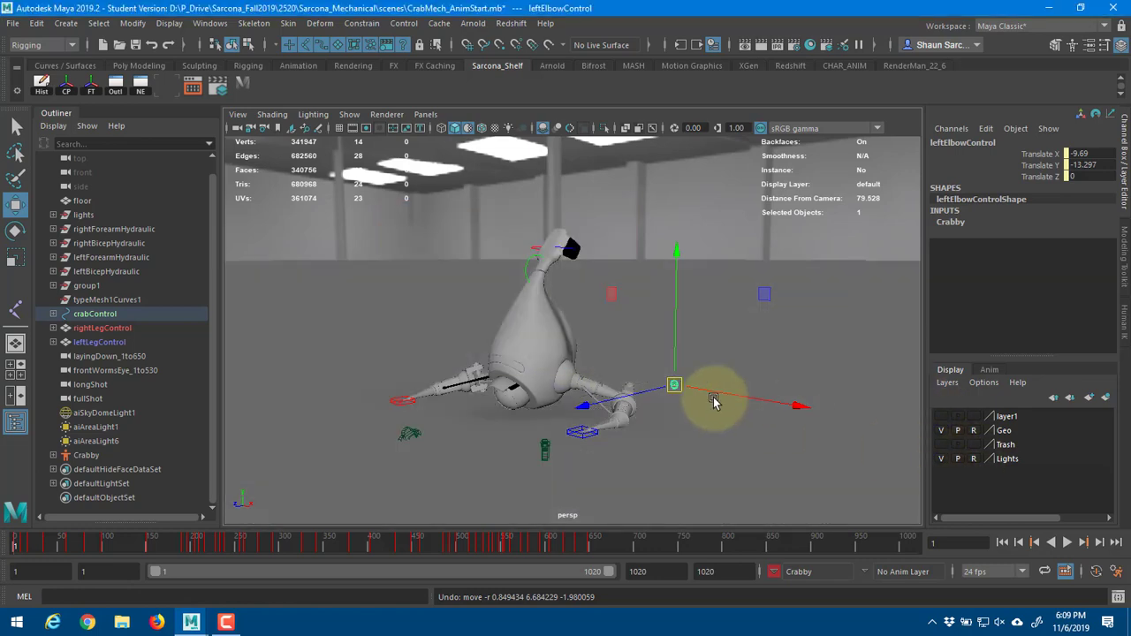
- With the Lights layer referenced, test moving the left elbow control beside the crab again and undo the move
click(743, 367)
click(675, 386)
drag(677, 386, 712, 404)
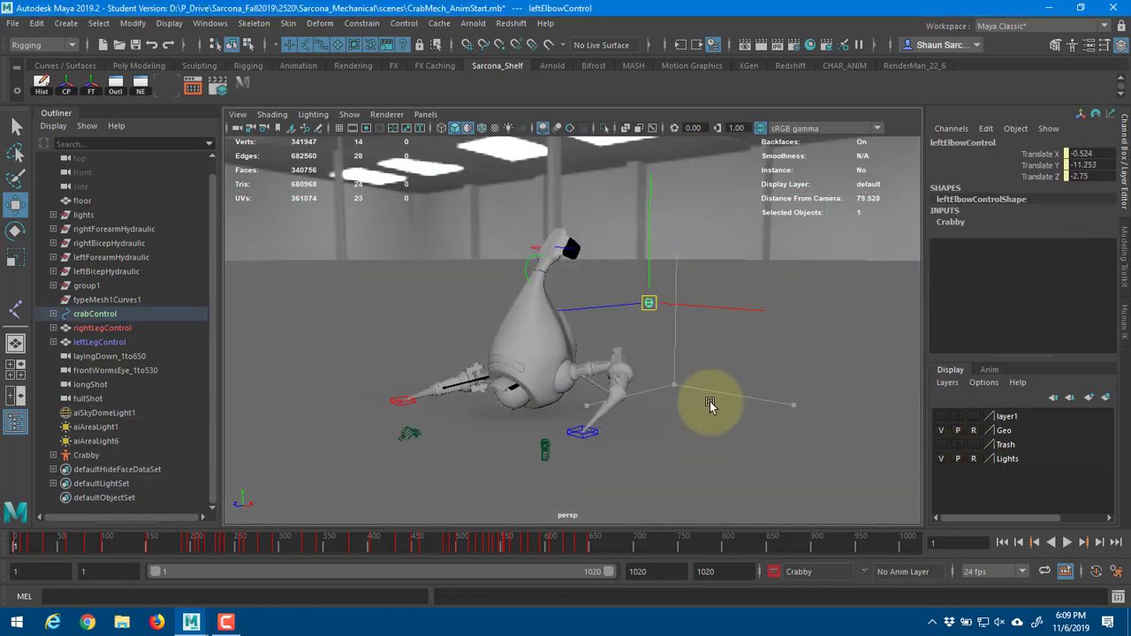
key(ctrl+z)
alt+drag(528, 360, 579, 358)
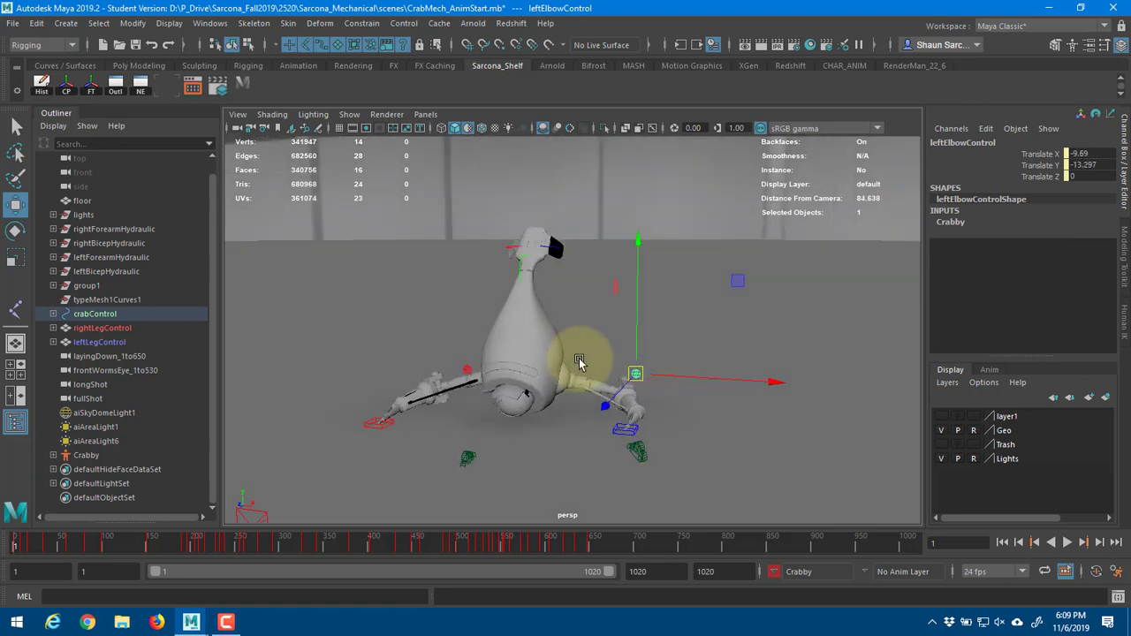
- Look through the frontWormsEye_1to530 camera and play back the crab's animation in that view
click(425, 114)
mouse_move(505, 130)
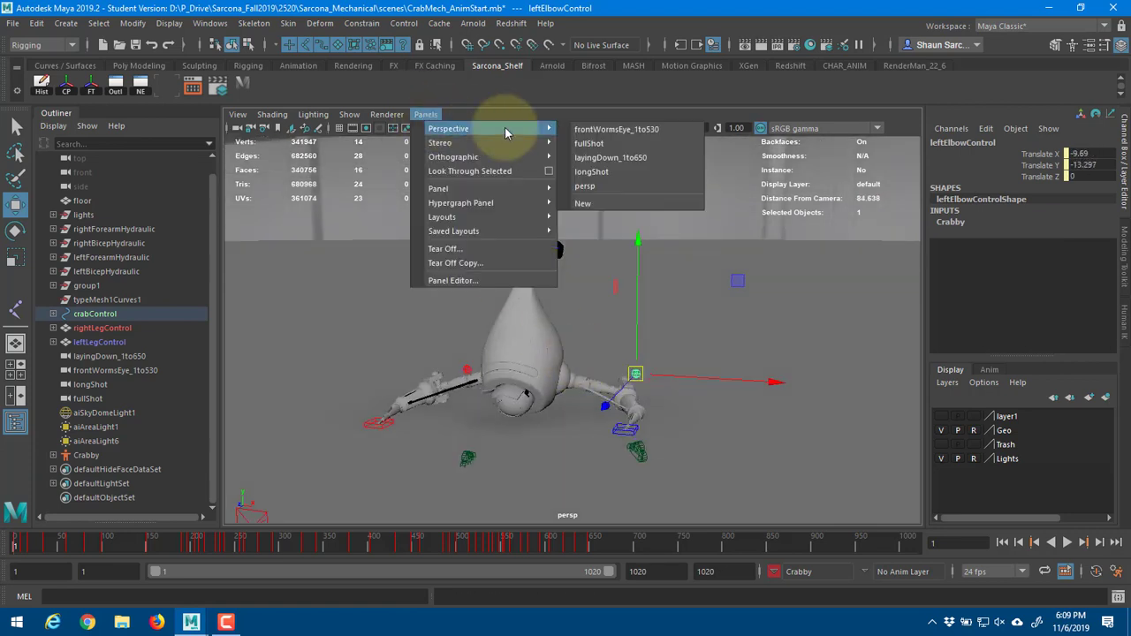
click(589, 131)
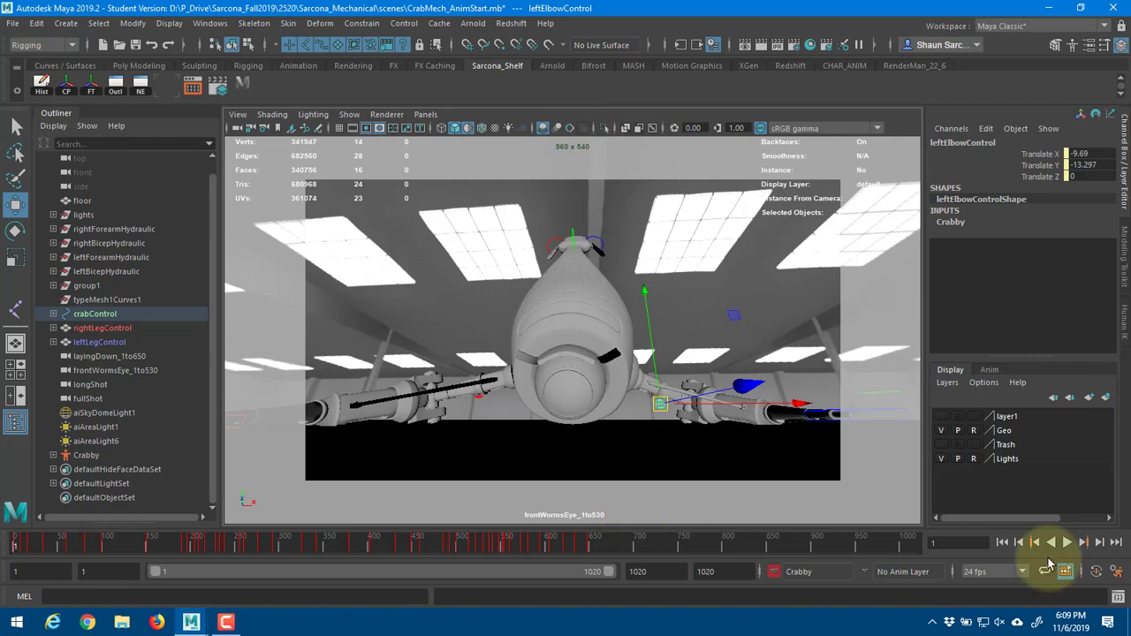
click(1067, 542)
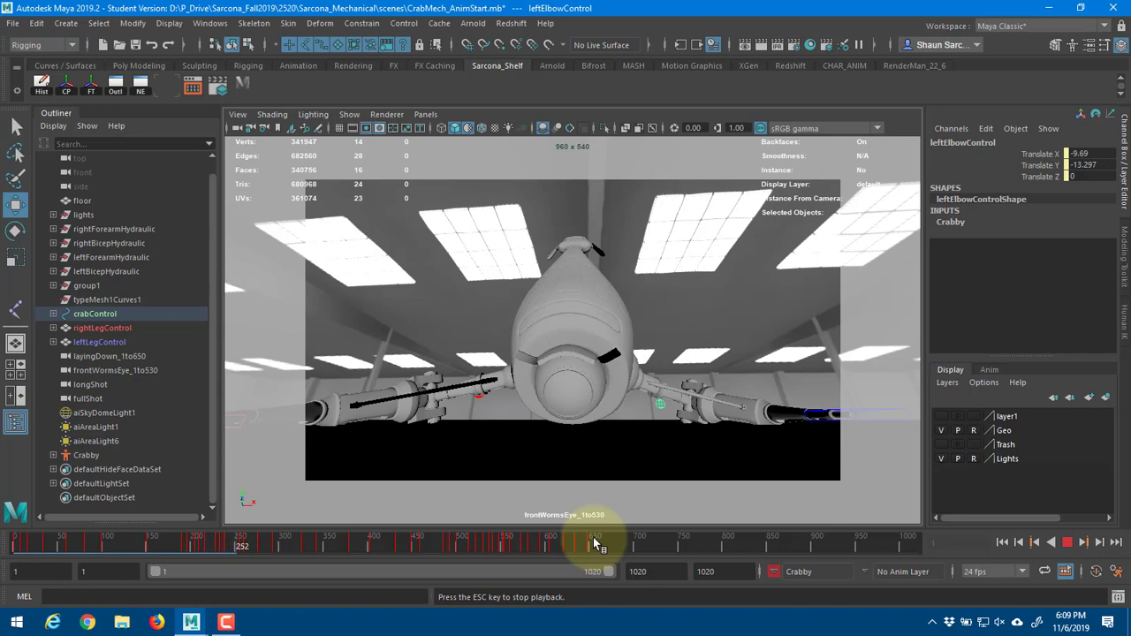
click(1068, 542)
- Switch to the fullShot camera, play the crab's animation and scrub through the stand-up motion to about frame 650
click(425, 114)
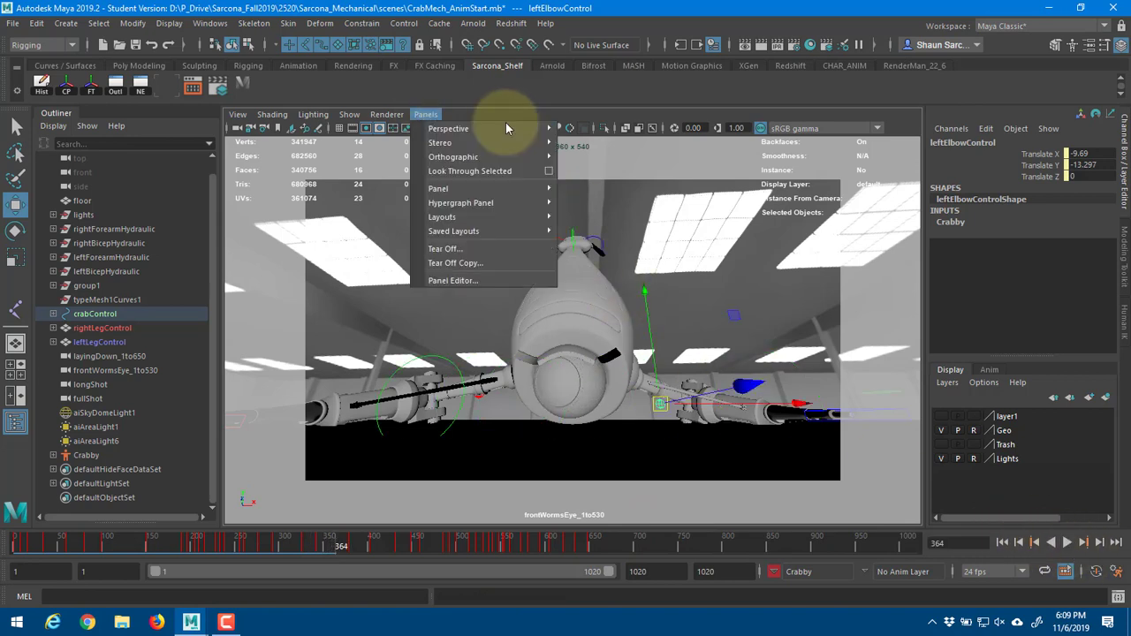
mouse_move(506, 128)
click(588, 144)
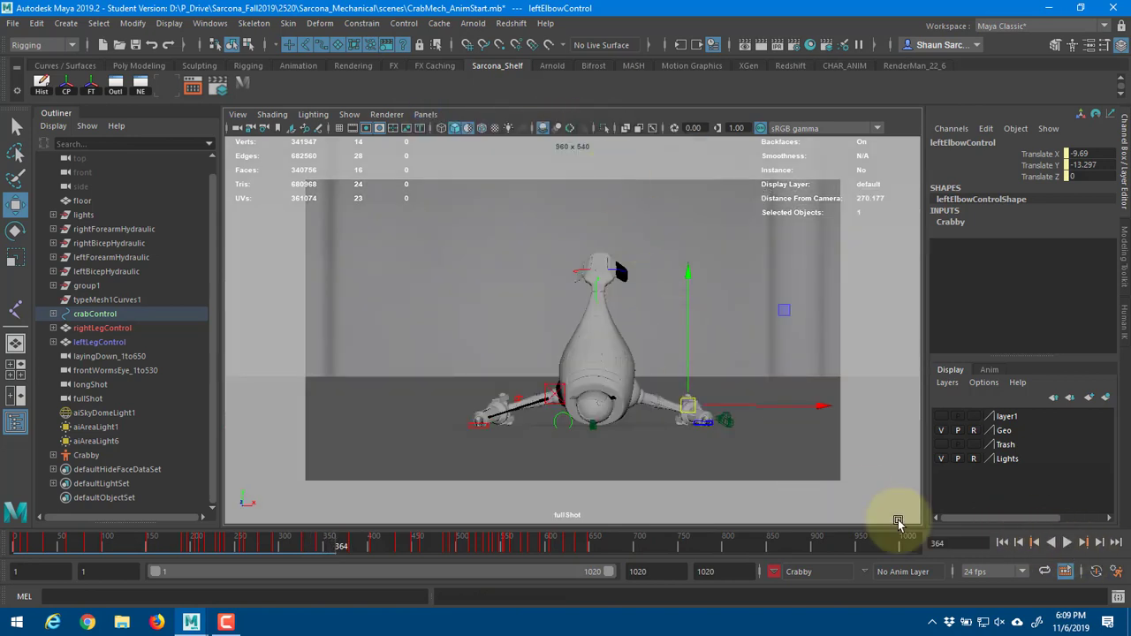
click(1068, 542)
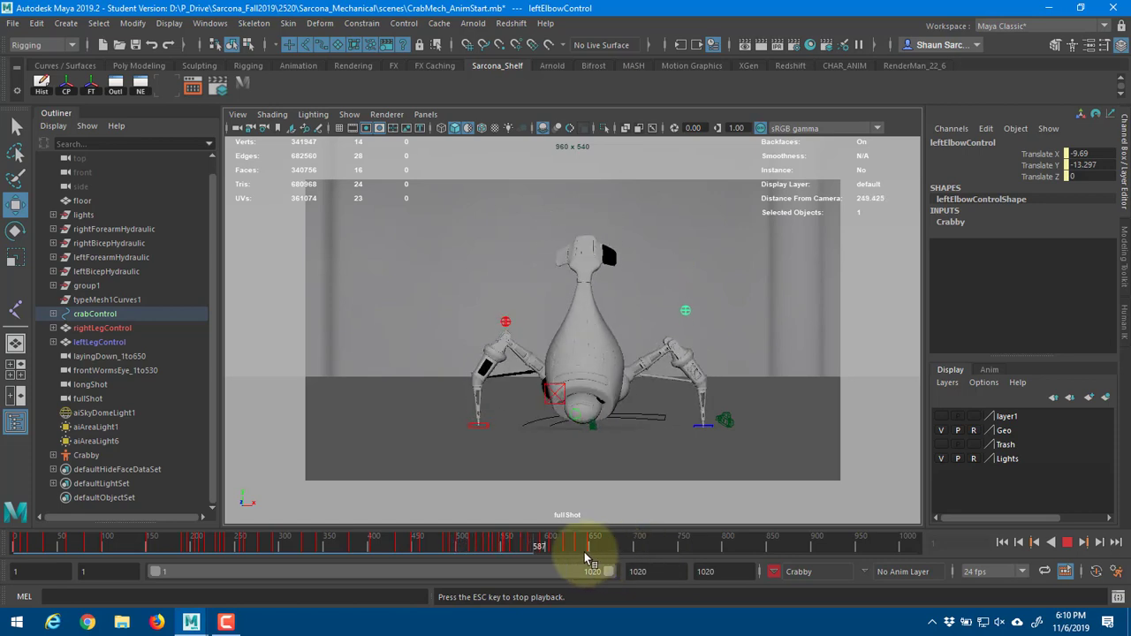
drag(396, 548, 600, 548)
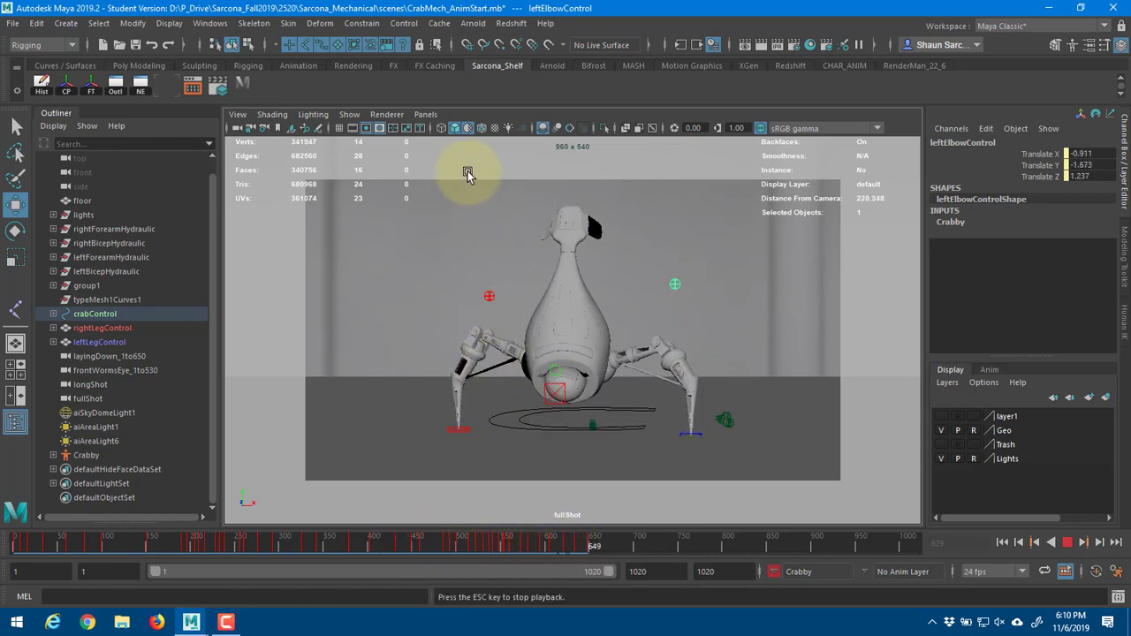
- Switch to the layingDown_1to650 camera, play the animation from frame 1 and scrub through it to frame 632
click(428, 115)
mouse_move(505, 119)
click(711, 146)
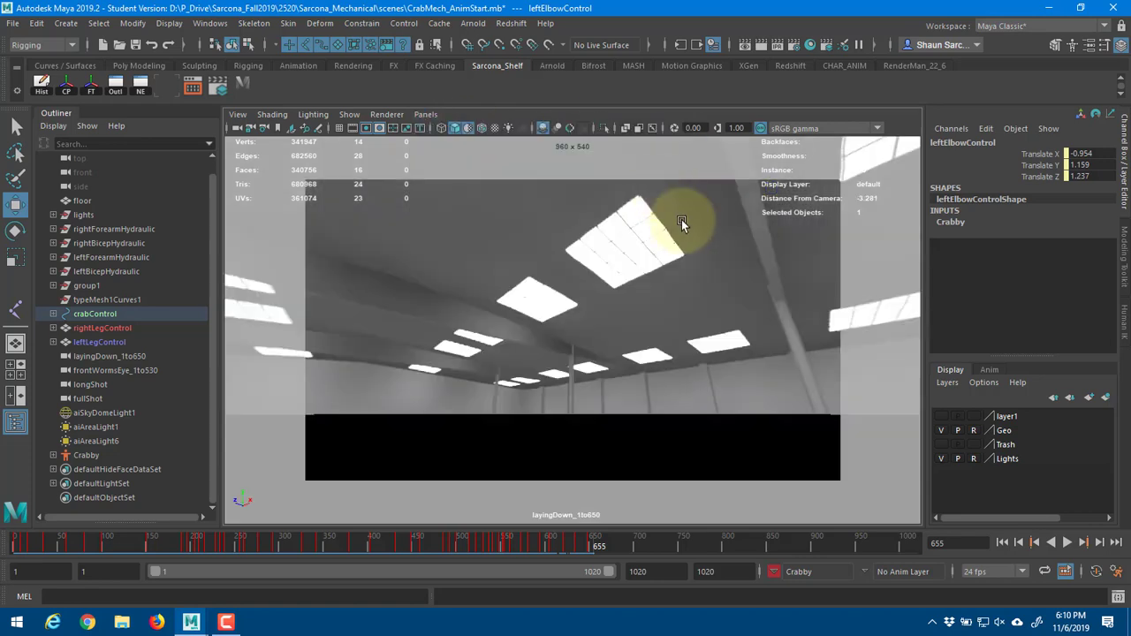
click(1003, 541)
key(alt+v)
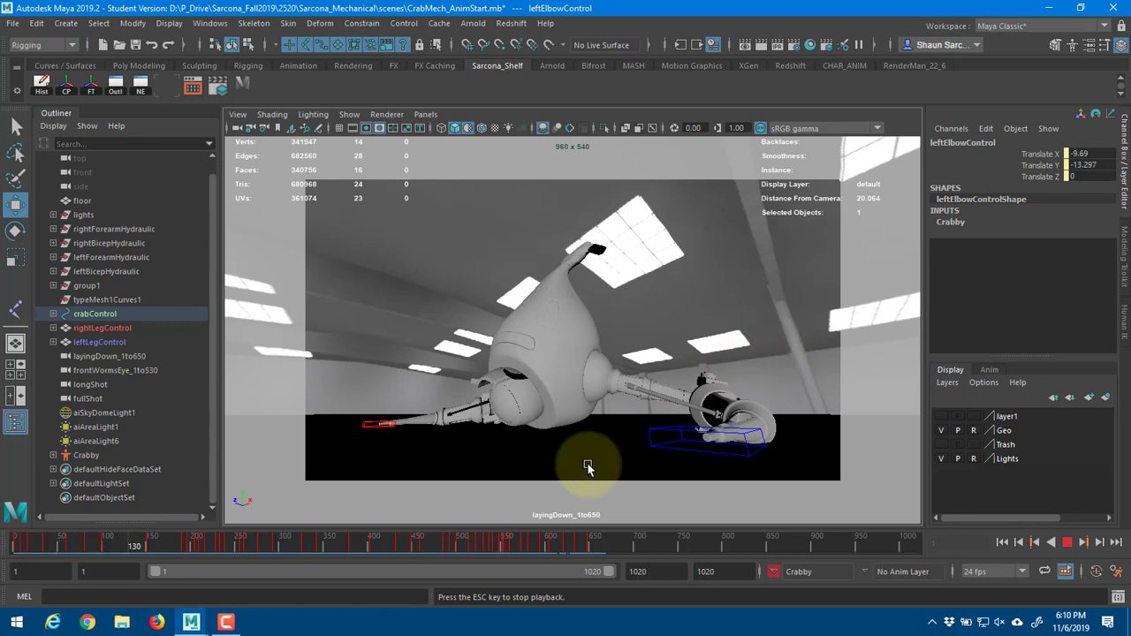
key(Escape)
drag(214, 548, 579, 546)
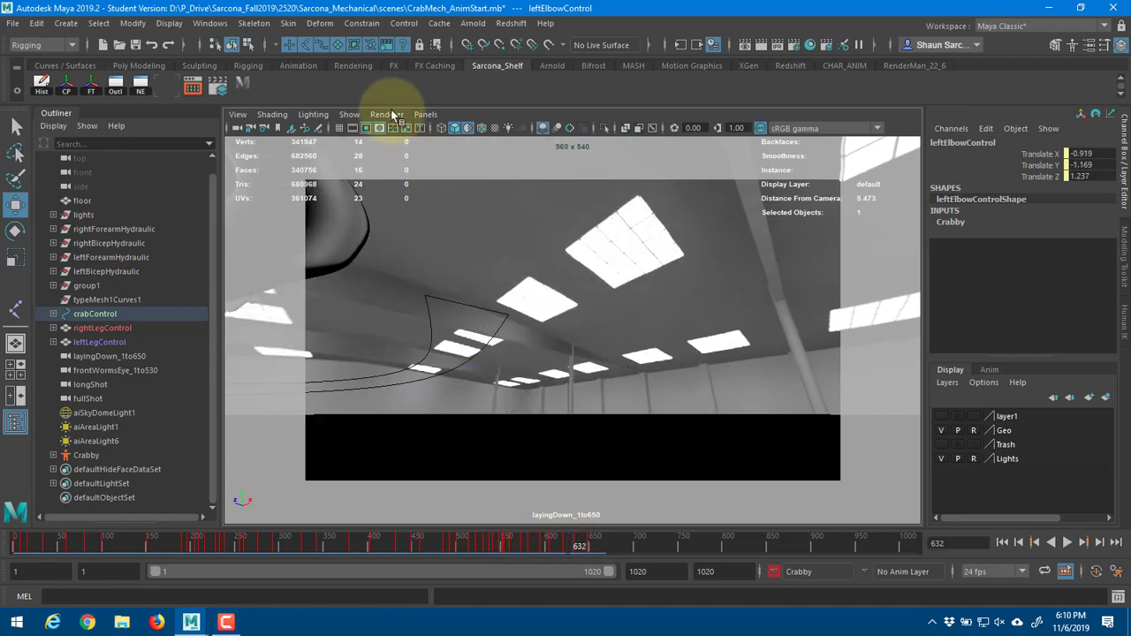
- Switch to the longShot camera, return to frame 1 and review the crab's animation with scrubbing and playback
click(425, 114)
mouse_move(478, 121)
click(608, 152)
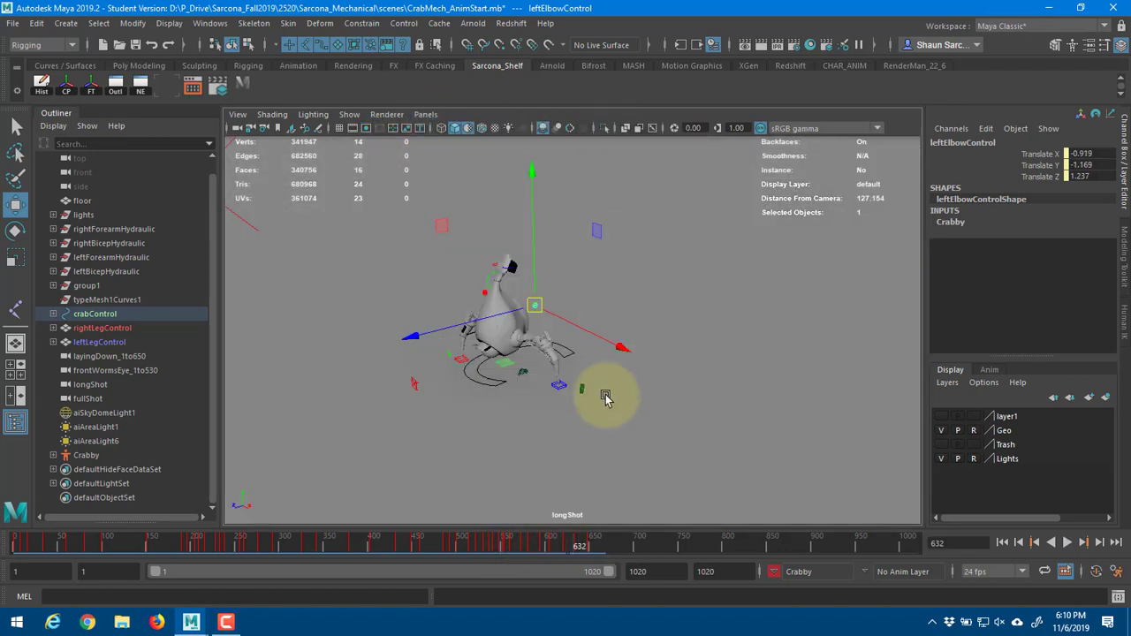
drag(404, 547, 14, 546)
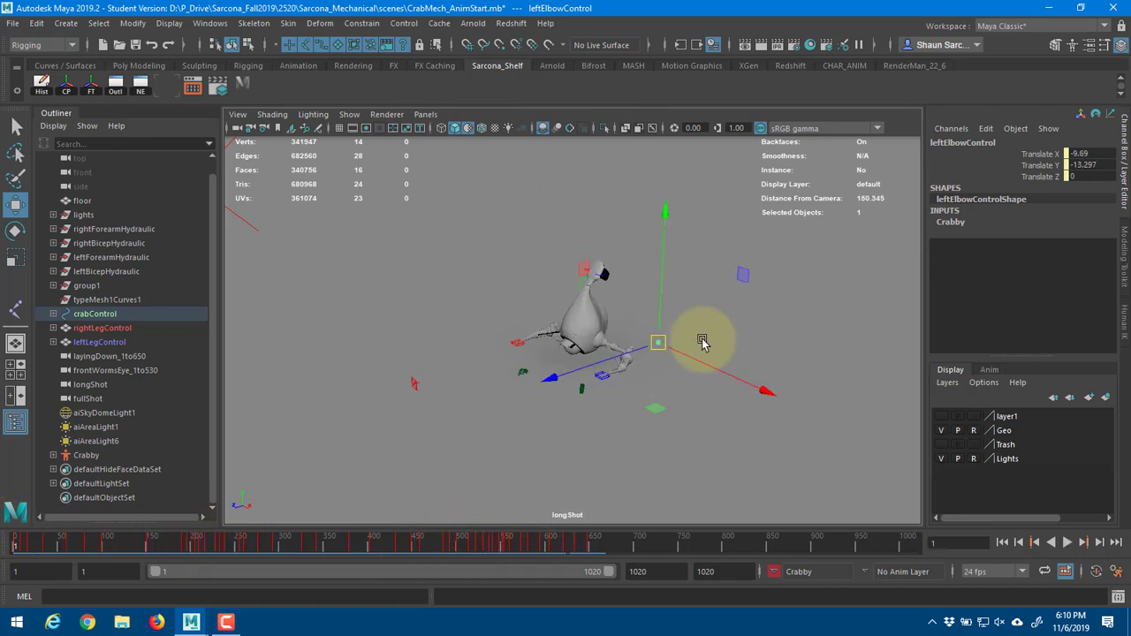
key(alt+v)
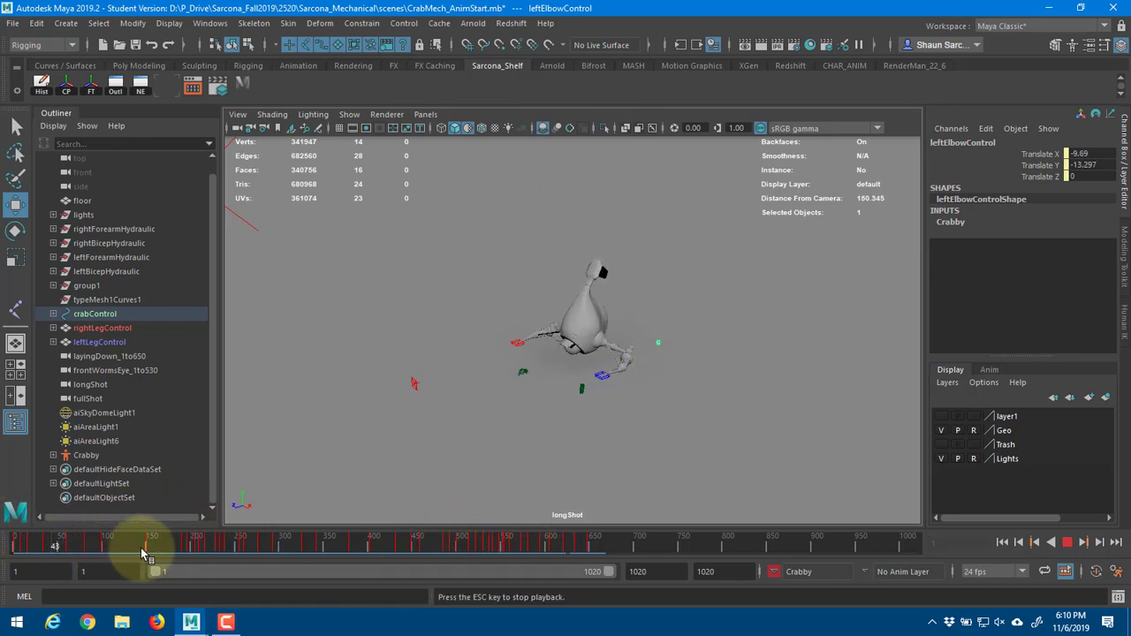
mouse_move(141, 552)
mouse_down()
mouse_move(610, 533)
mouse_move(30, 537)
mouse_up()
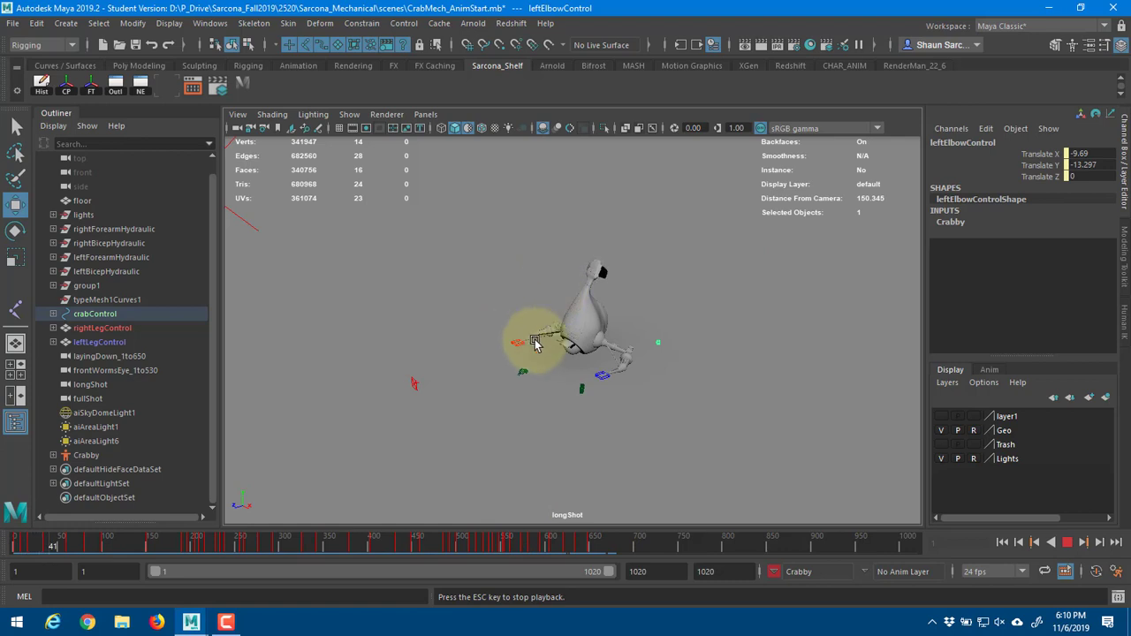
key(Escape)
- Save the crab mech animation scene under its current file name, CrabMech_AnimStart.mb
key(ctrl+s)
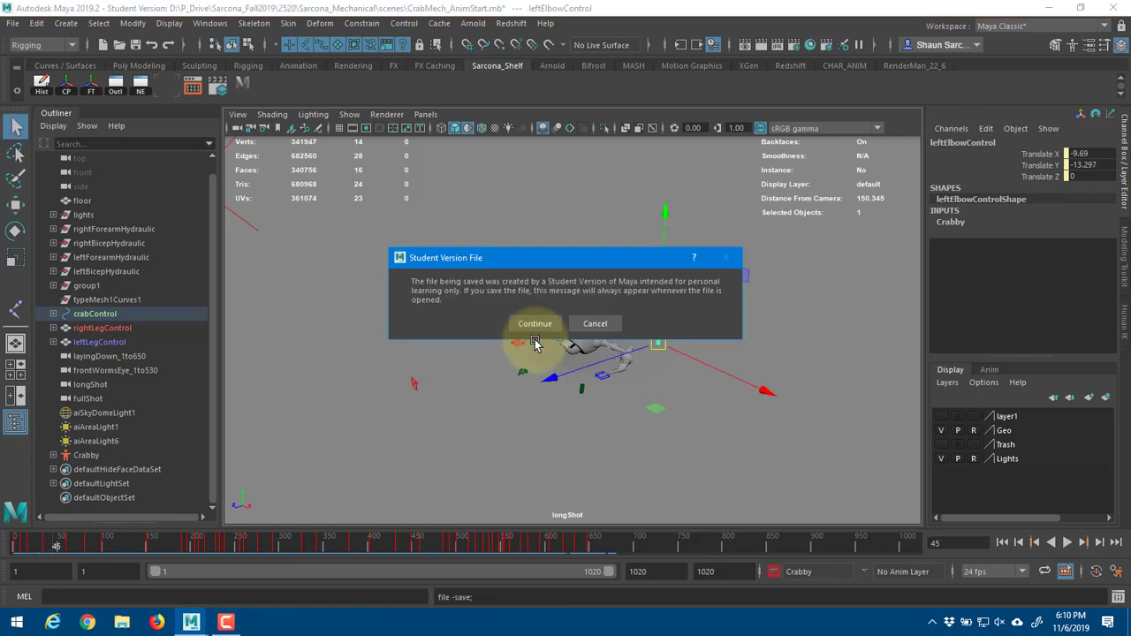